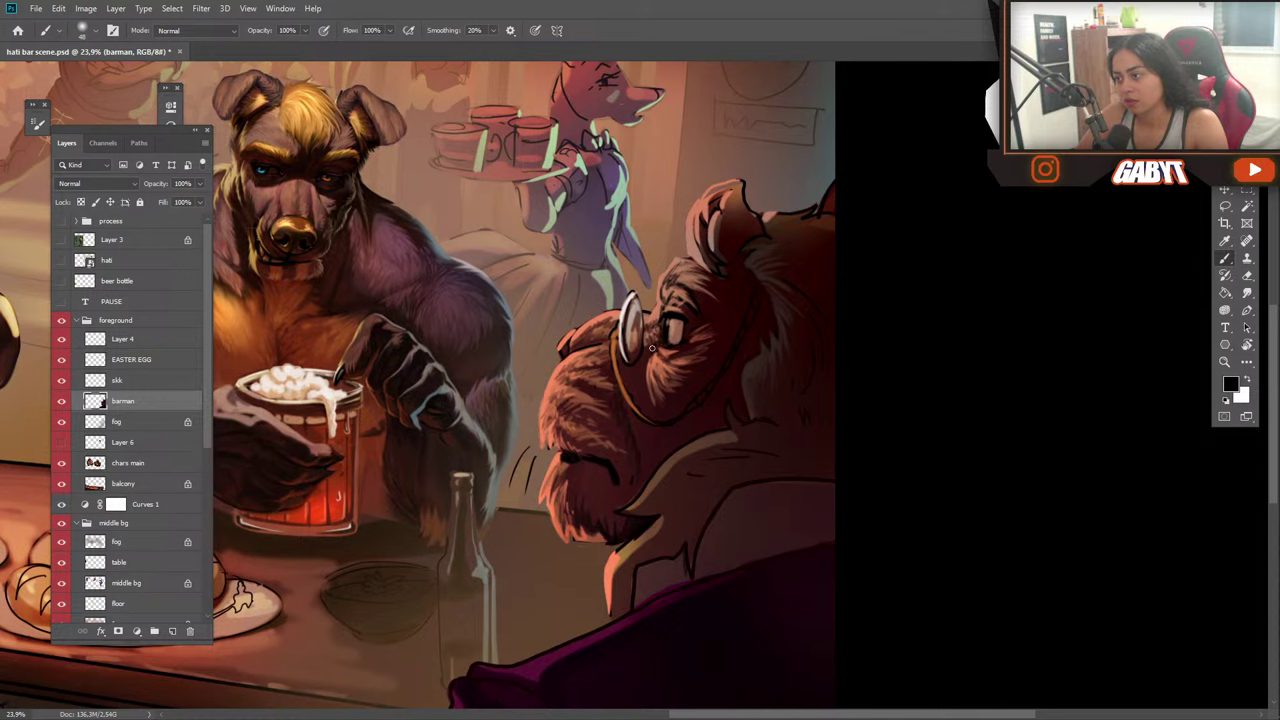
Paint short fur strokes around the barman's eye and cheek using skin and dark red tones sampled from the face.
{"action": "left_click", "coordinate": [652, 318], "text": "alt"}
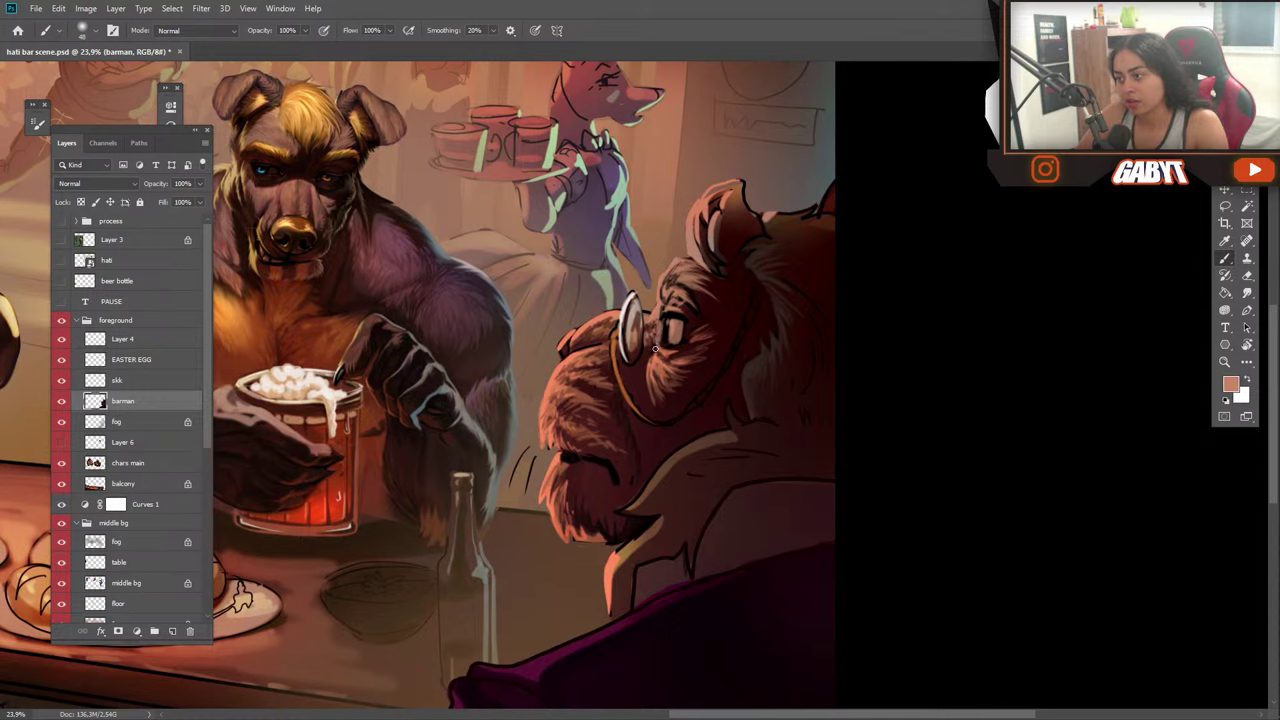
{"action": "scroll", "coordinate": [594, 443], "scroll_direction": "down", "scroll_amount": 5, "text": "alt"}
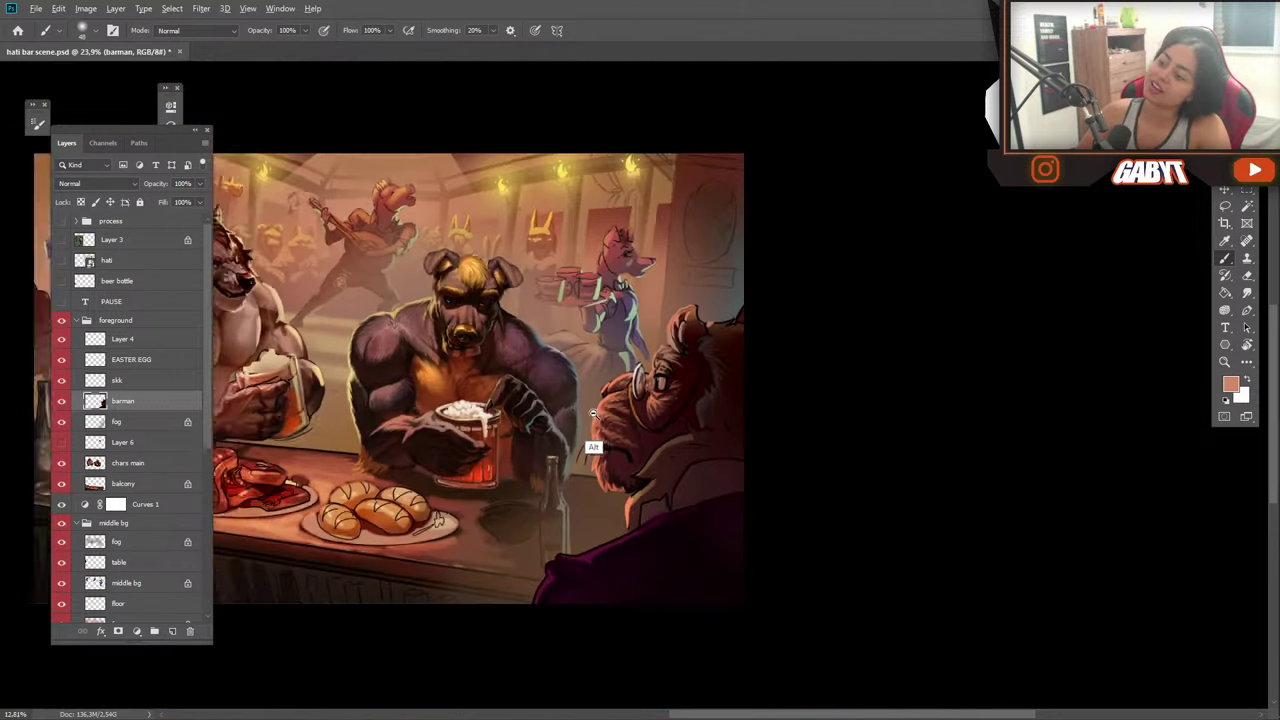
{"action": "scroll", "coordinate": [579, 408], "scroll_direction": "up", "scroll_amount": 5, "text": "alt"}
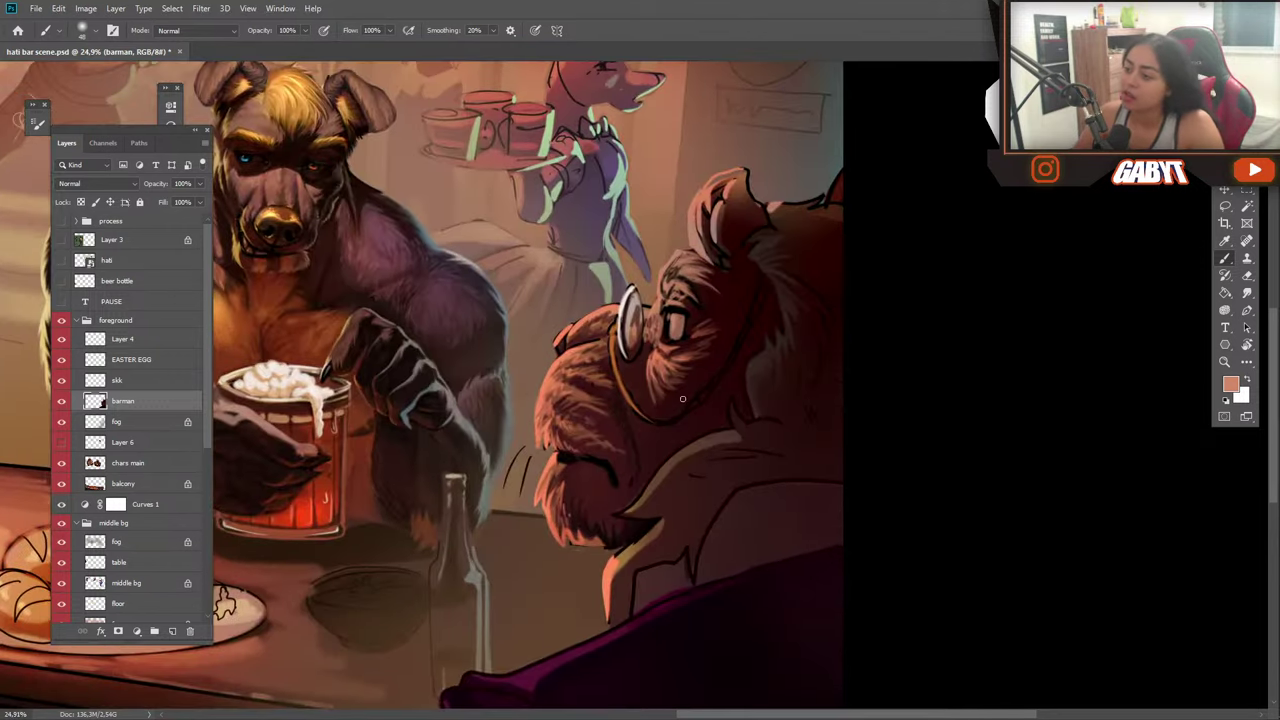
{"action": "left_click", "coordinate": [646, 412], "text": "alt"}
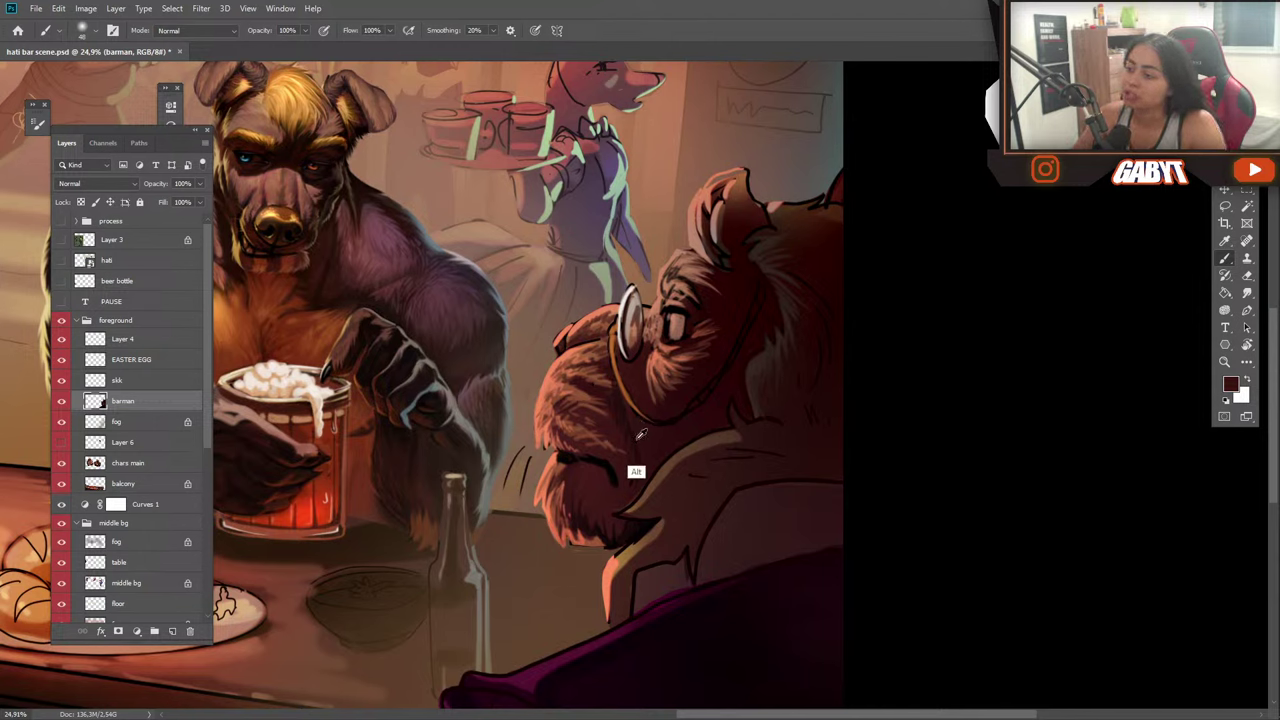
{"action": "left_click", "coordinate": [627, 425], "text": "alt"}
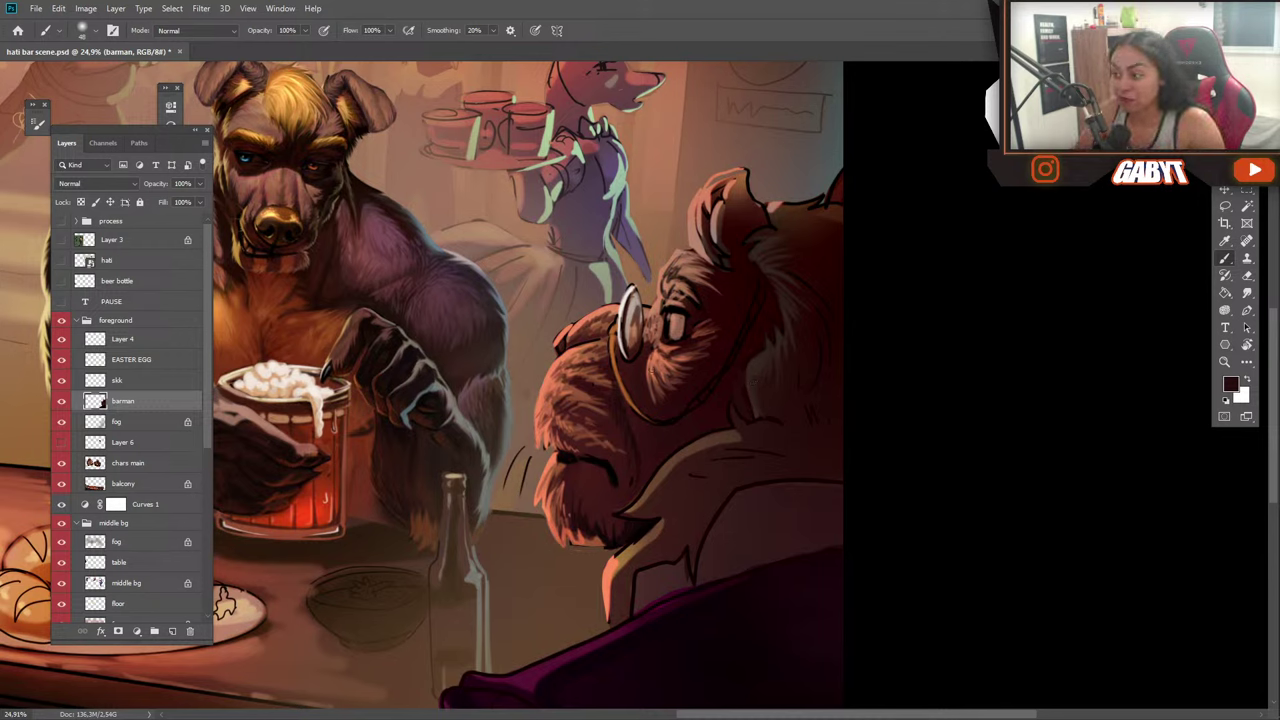
{"action": "left_click", "coordinate": [686, 318], "text": "alt"}
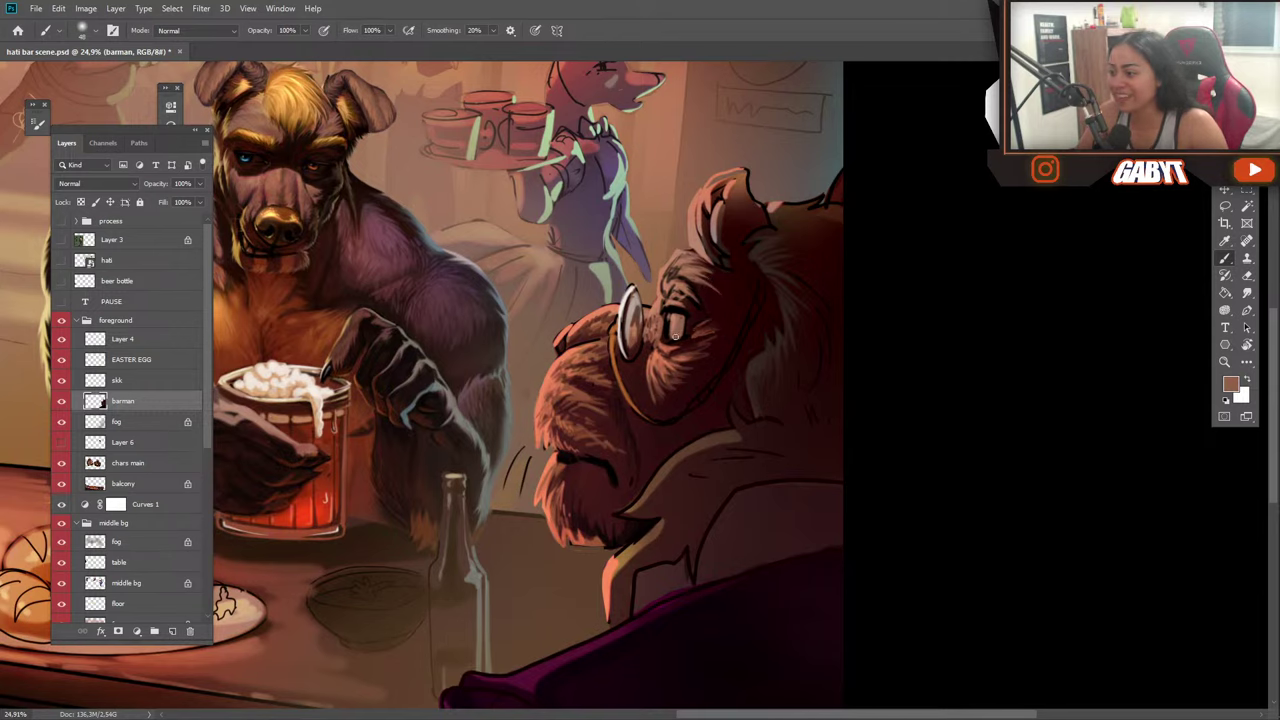
{"action": "left_click_drag", "start_coordinate": [633, 457], "coordinate": [604, 411]}
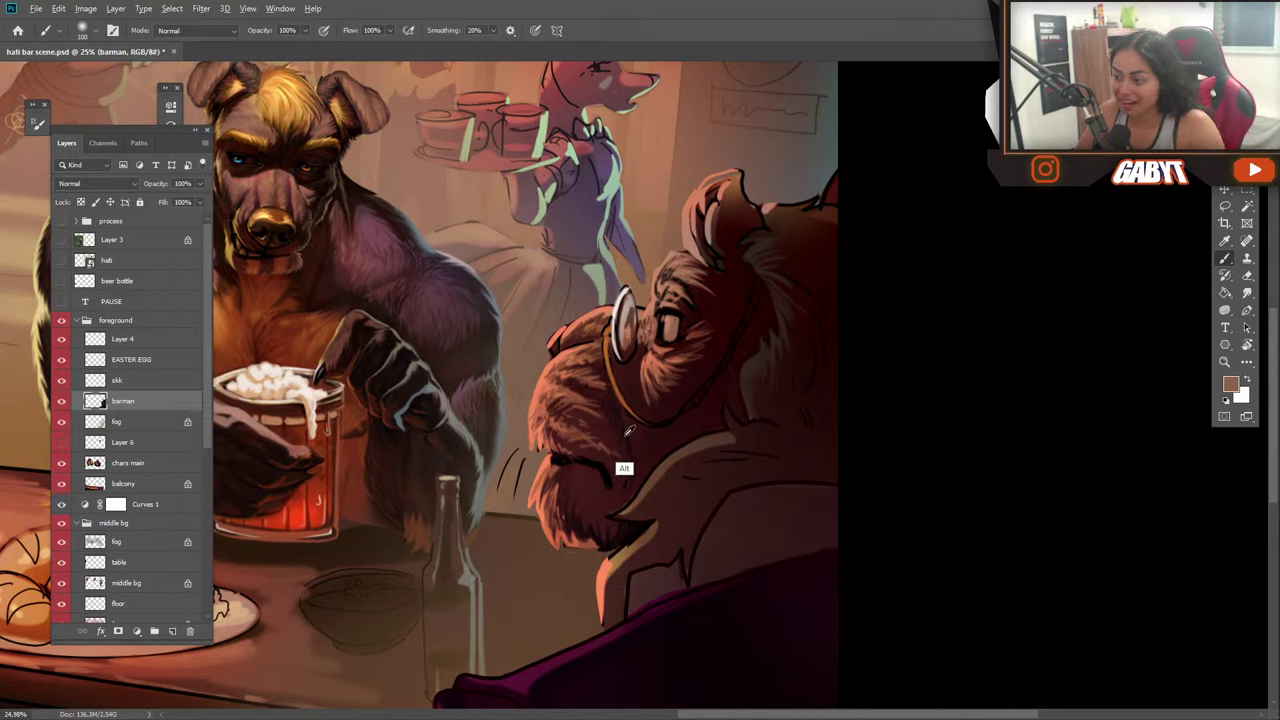
Refine the fur on the barman's jaw, nose and chin with sampled dark red and salmon tones.
{"action": "left_click", "coordinate": [624, 448], "text": "alt"}
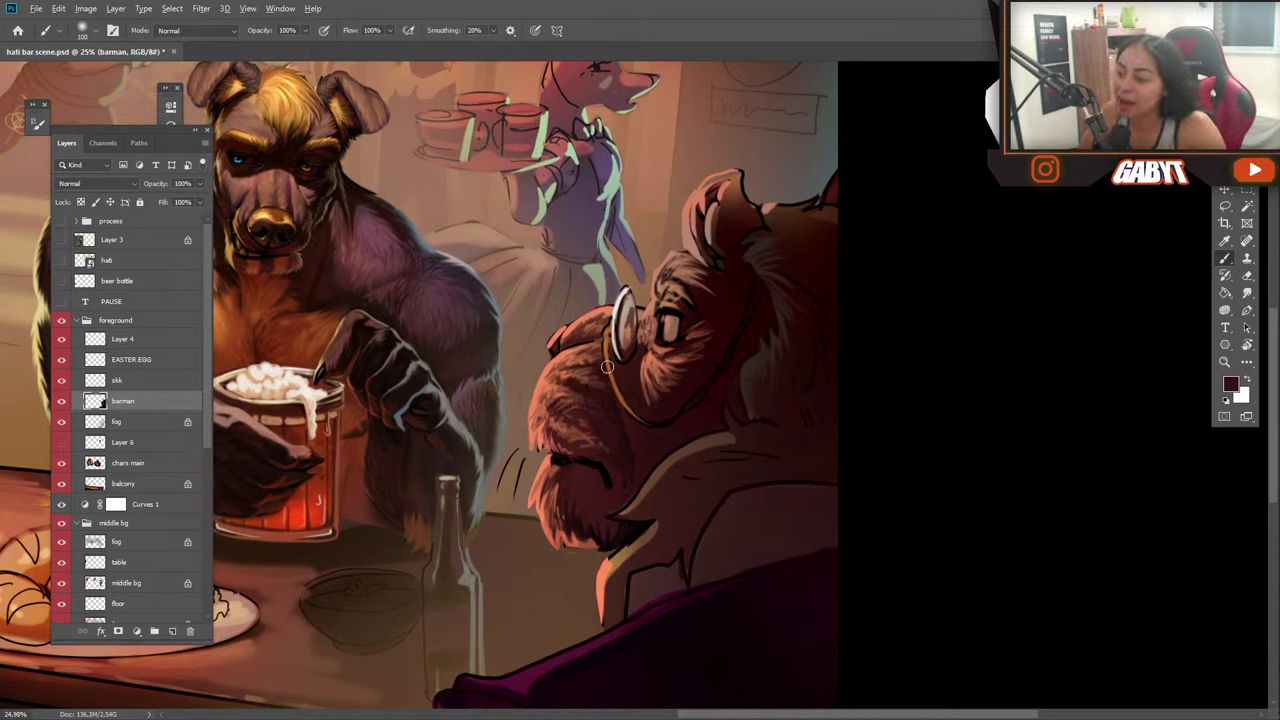
{"action": "left_click", "coordinate": [556, 347], "text": "alt"}
{"action": "left_click", "coordinate": [556, 348], "text": "alt"}
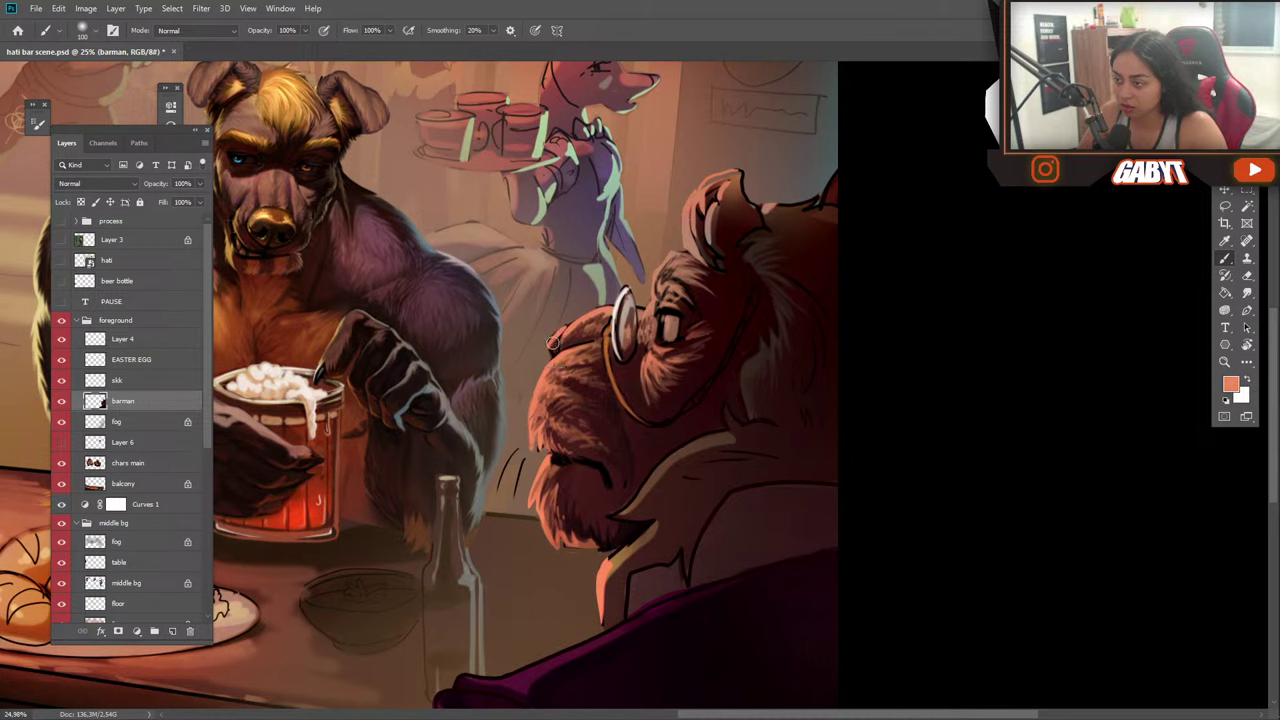
{"action": "left_click", "coordinate": [548, 485], "text": "alt"}
{"action": "left_click_drag", "start_coordinate": [566, 475], "coordinate": [571, 510]}
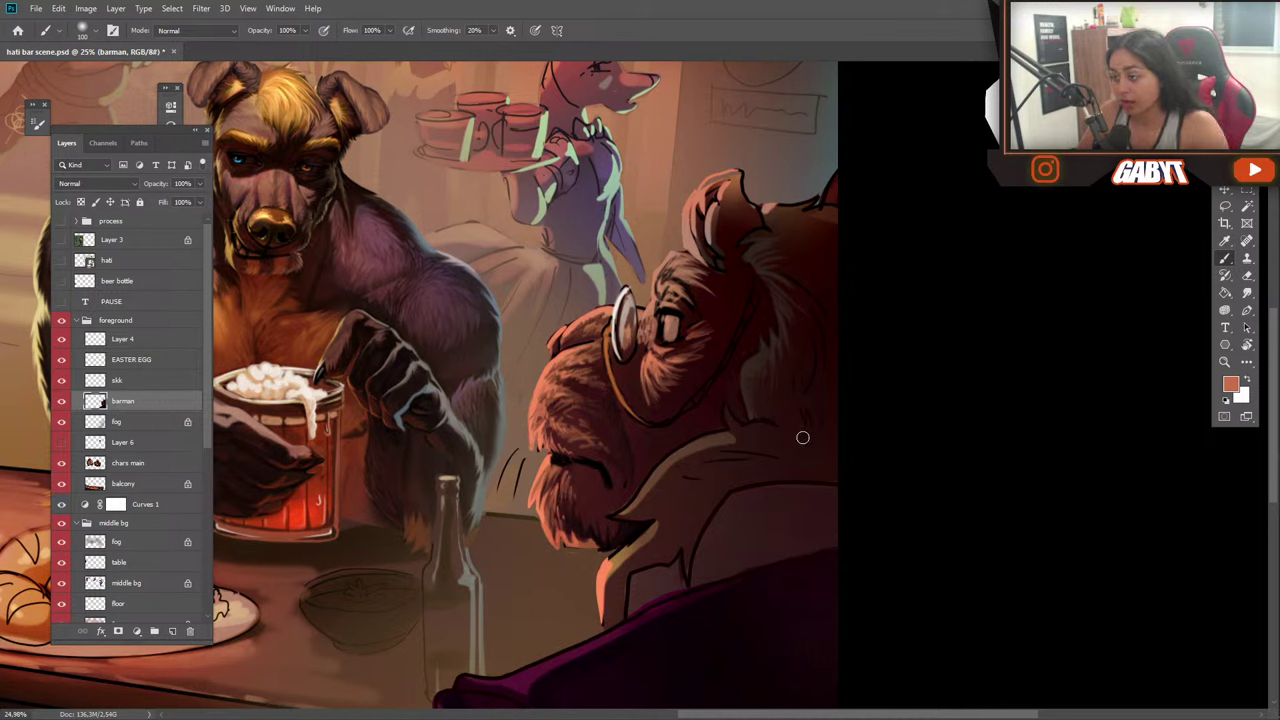
Paint dark and brown fur strokes over the back of the barman's head and his fur collar using sampled colours.
{"action": "left_click", "coordinate": [755, 405], "text": "alt"}
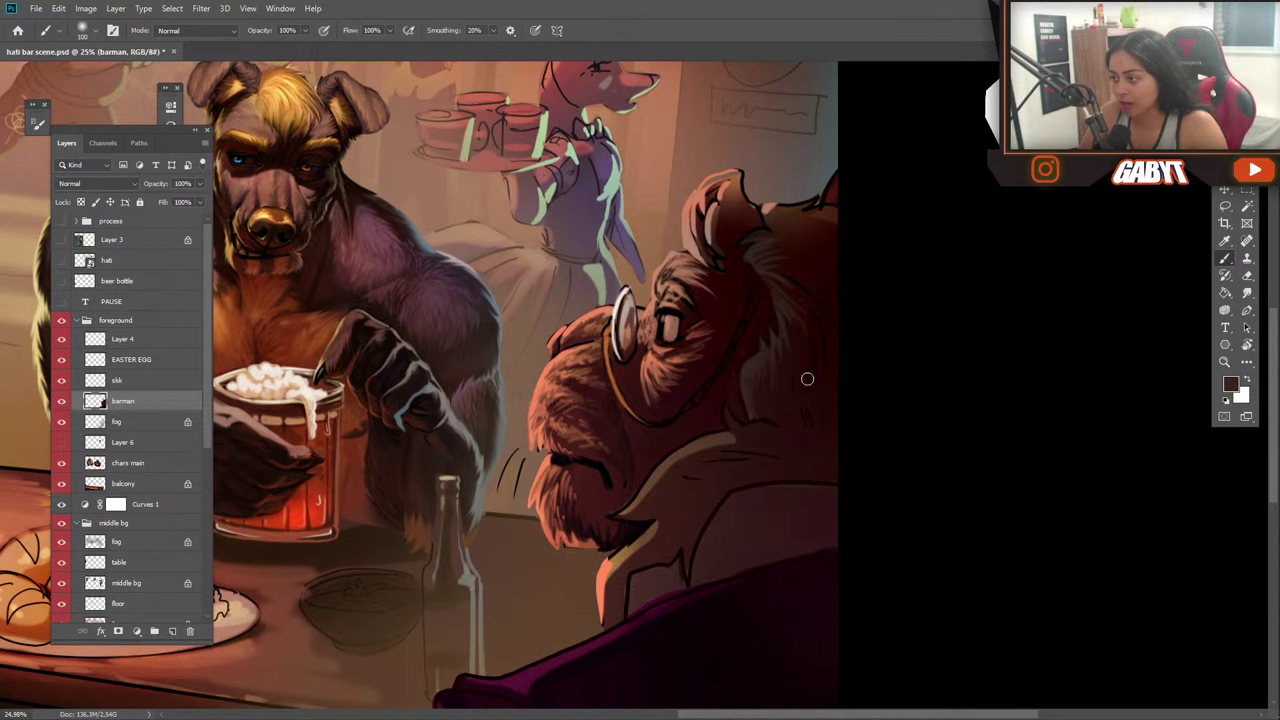
{"action": "left_click", "coordinate": [829, 310], "text": "alt"}
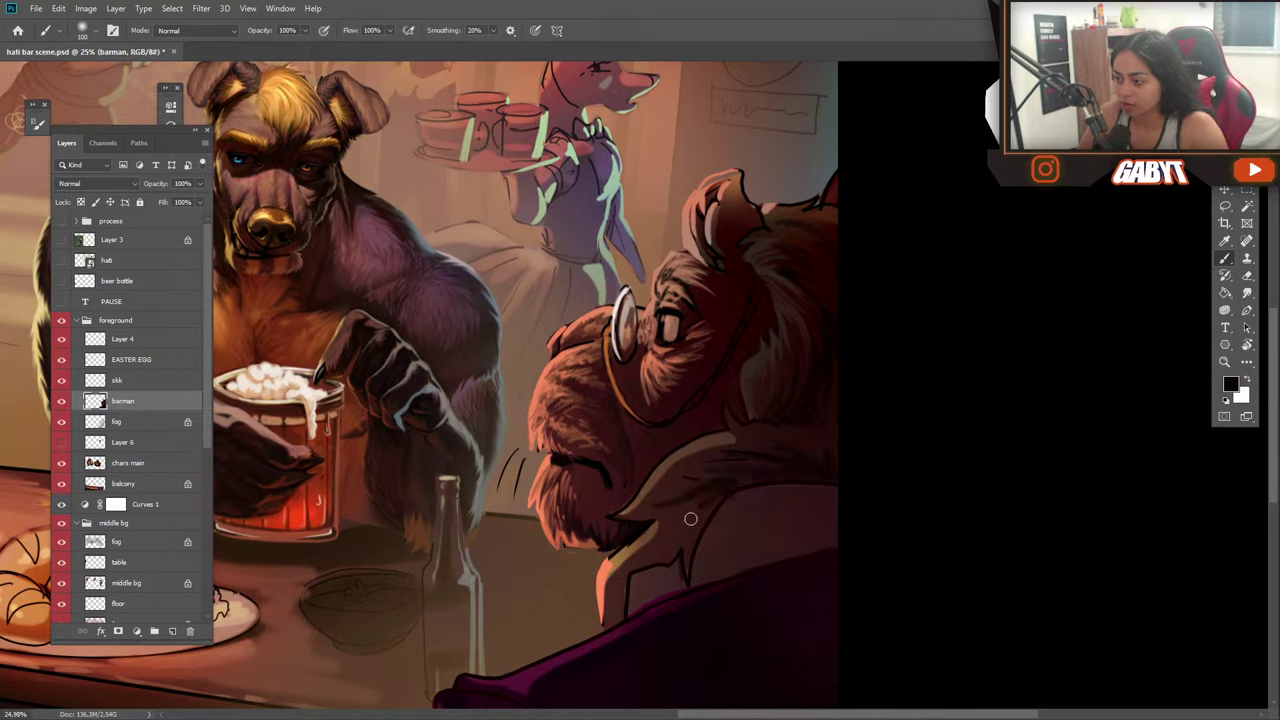
{"action": "key", "text": "alt"}
{"action": "left_click", "coordinate": [619, 594], "text": "alt"}
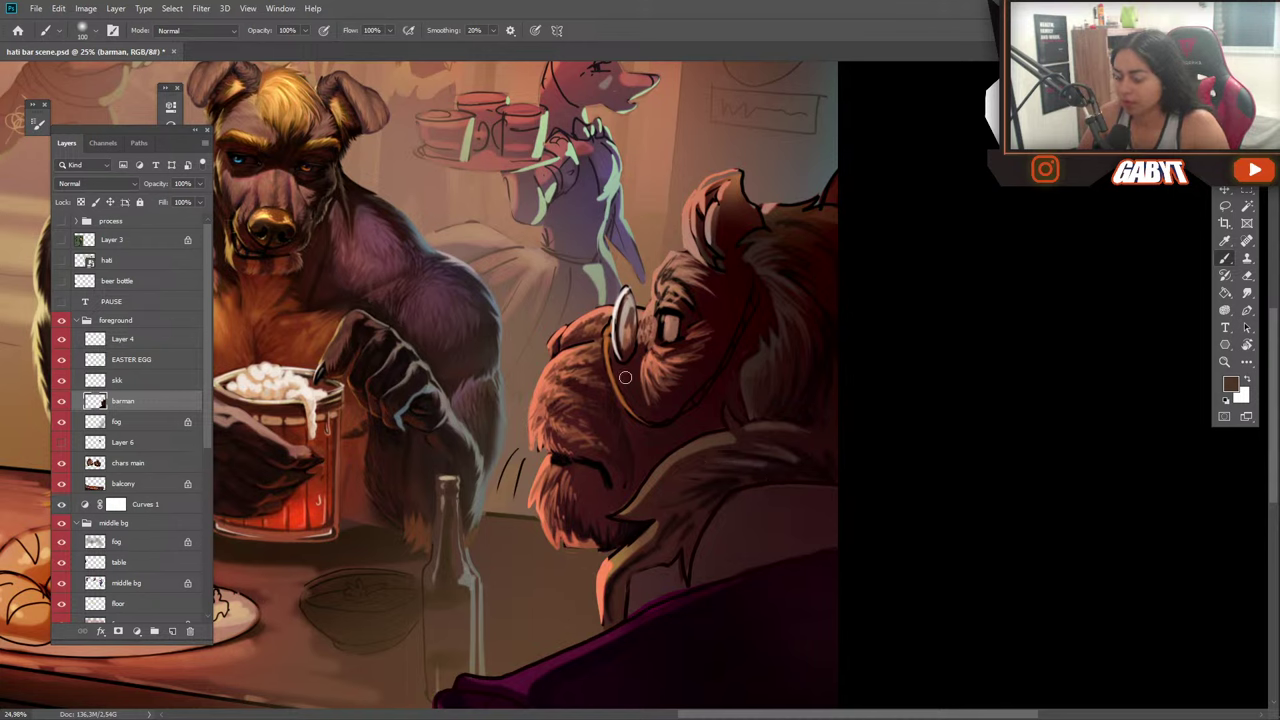
Shade the upper edge of the barman's fur collar with brown tones sampled from the surrounding fur.
{"action": "left_click", "coordinate": [719, 449], "text": "alt"}
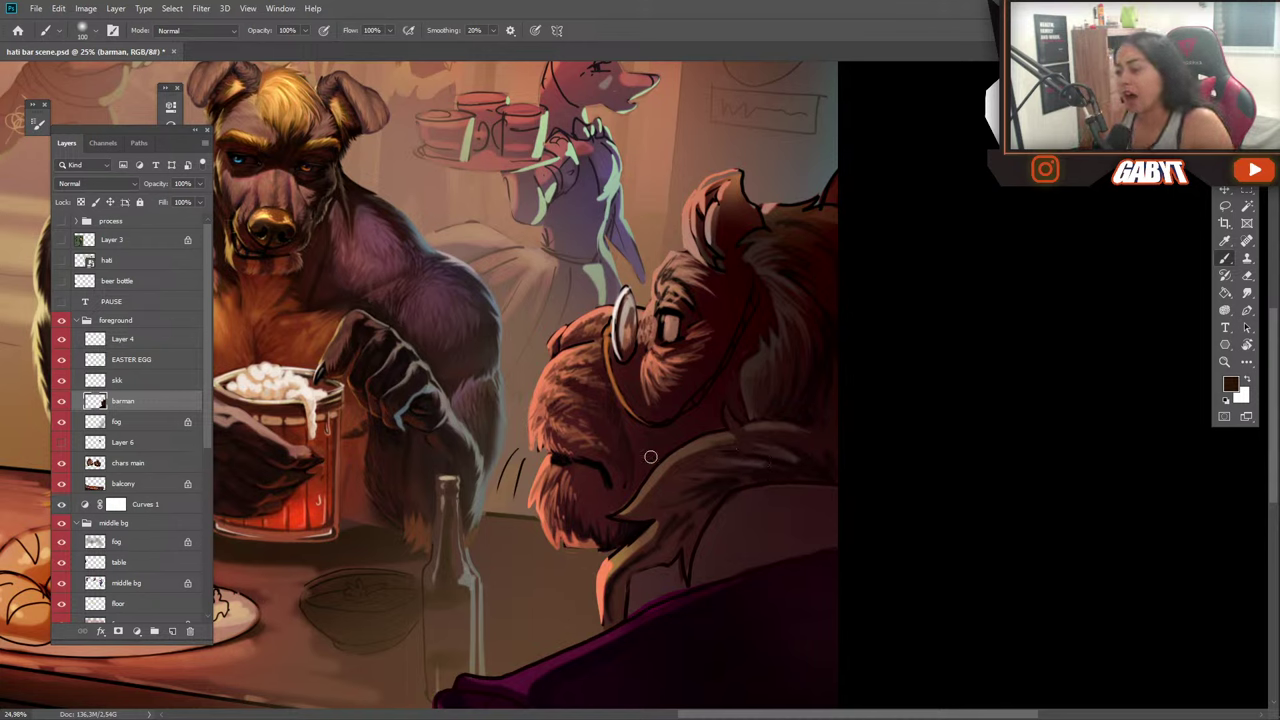
{"action": "left_click", "coordinate": [684, 451], "text": "alt"}
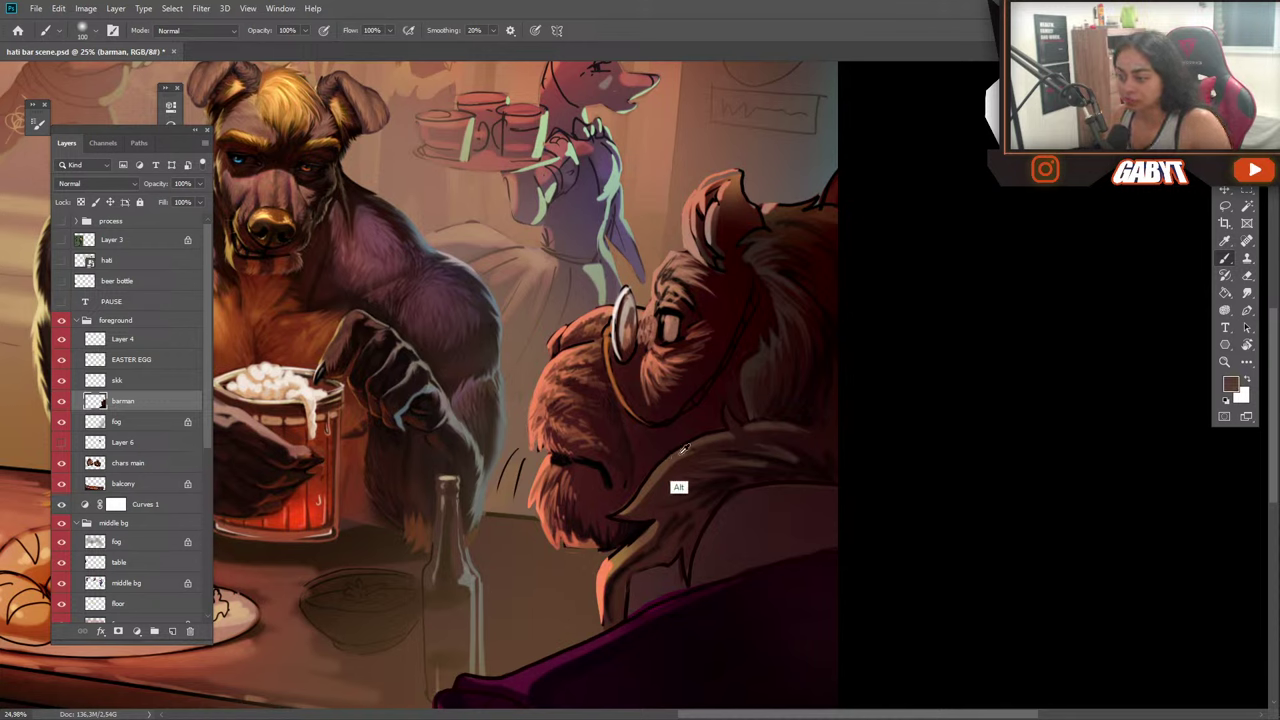
{"action": "left_click", "coordinate": [745, 442], "text": "alt"}
{"action": "left_click", "coordinate": [664, 496], "text": "alt"}
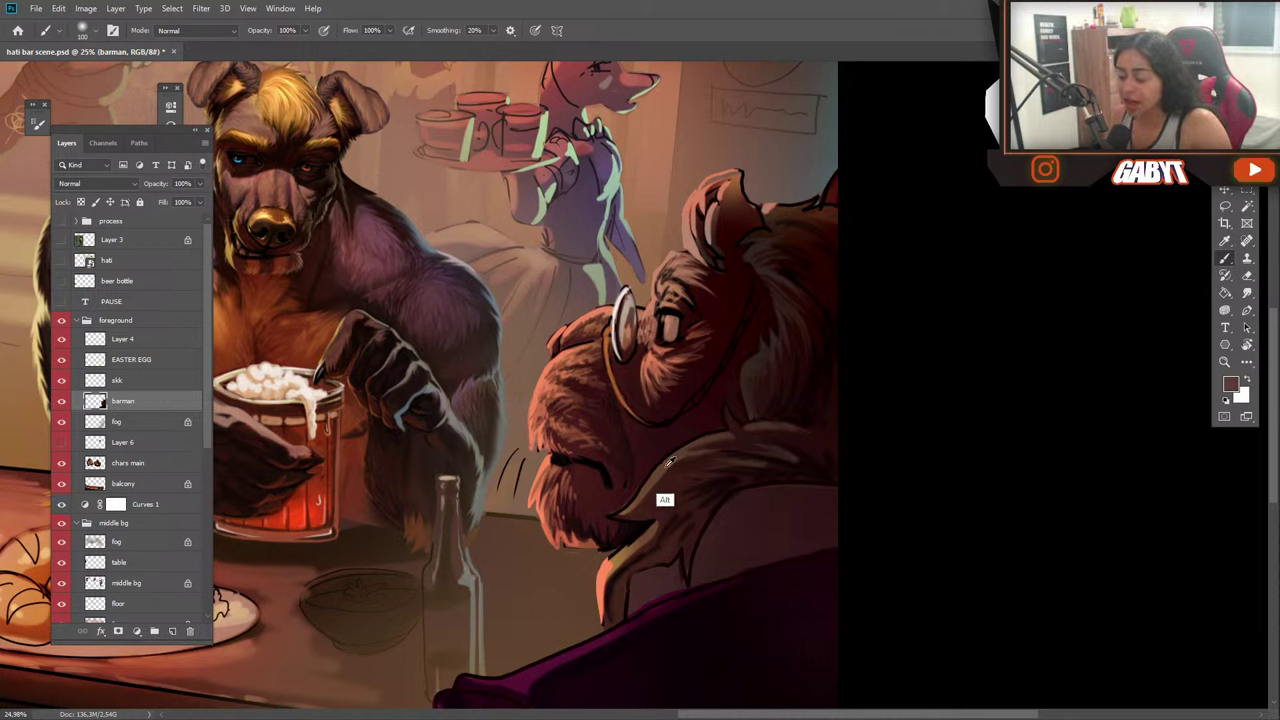
{"action": "left_click", "coordinate": [687, 462], "text": "alt"}
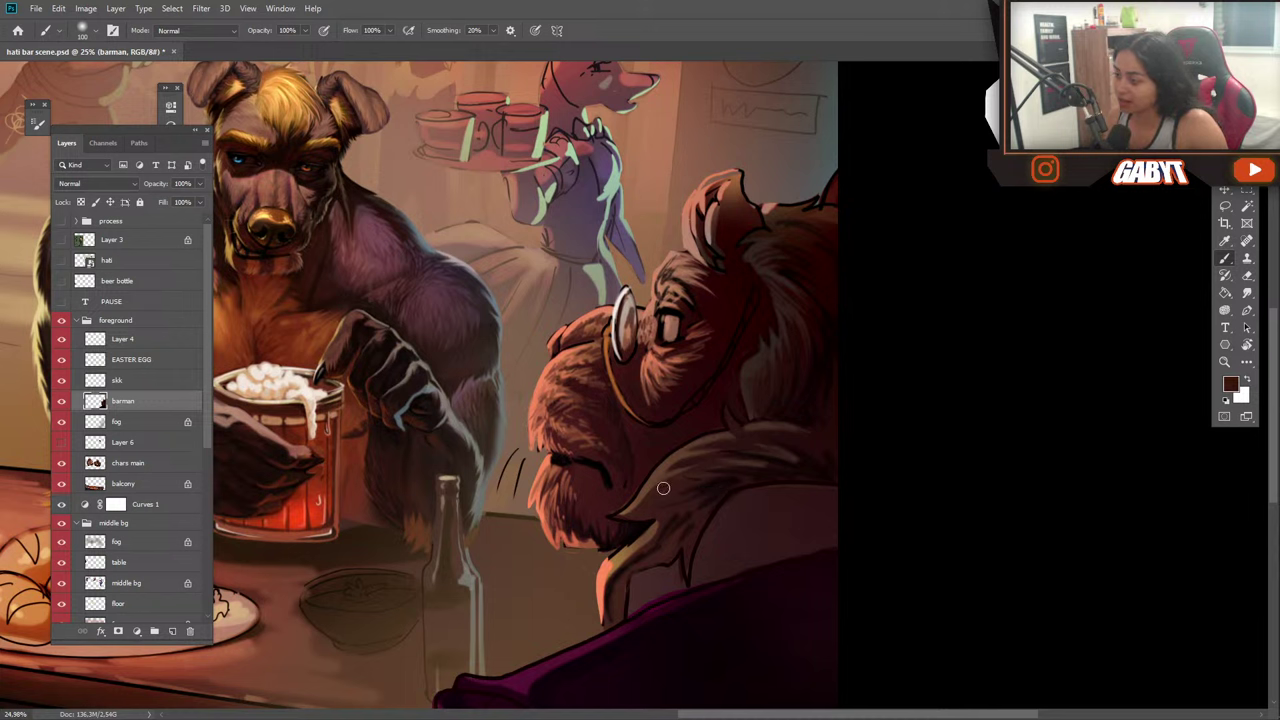
Detail the pointed front tip of the fur collar and clean its edge under the jaw with sampled browns and dark red.
{"action": "left_click", "coordinate": [660, 478], "text": "alt"}
{"action": "left_click", "coordinate": [678, 498], "text": "alt"}
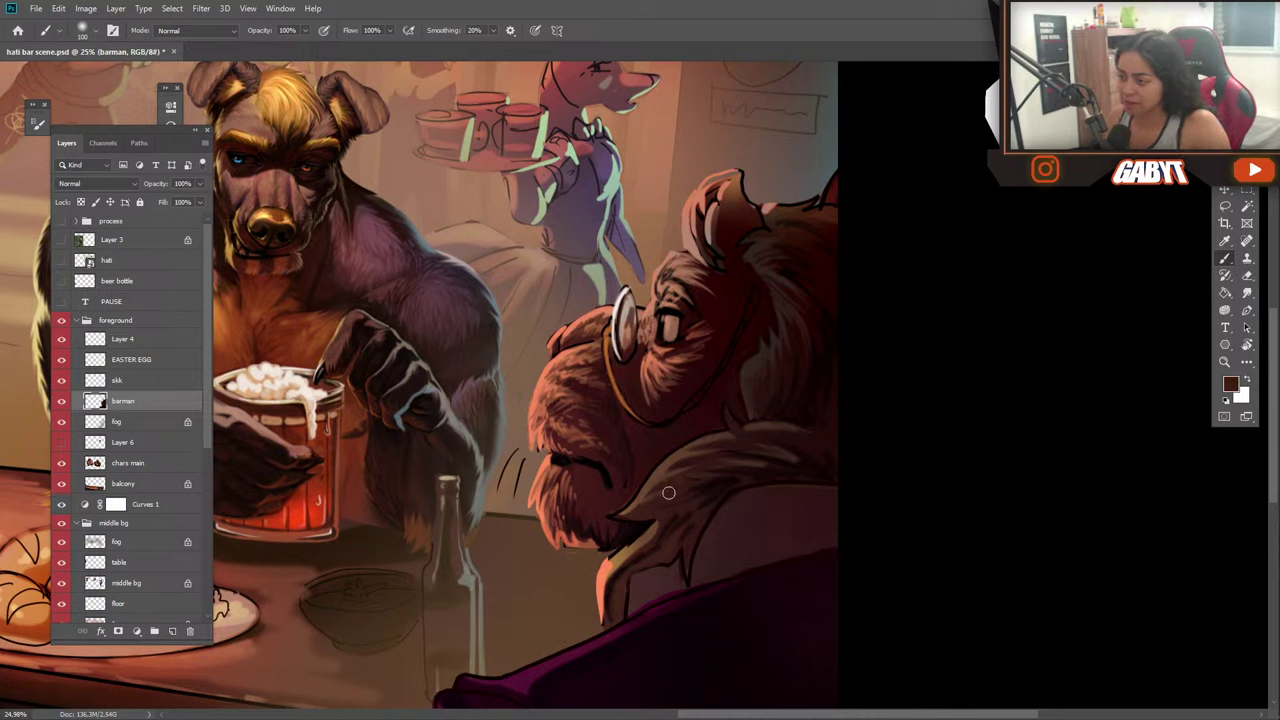
{"action": "left_click", "coordinate": [716, 505], "text": "alt"}
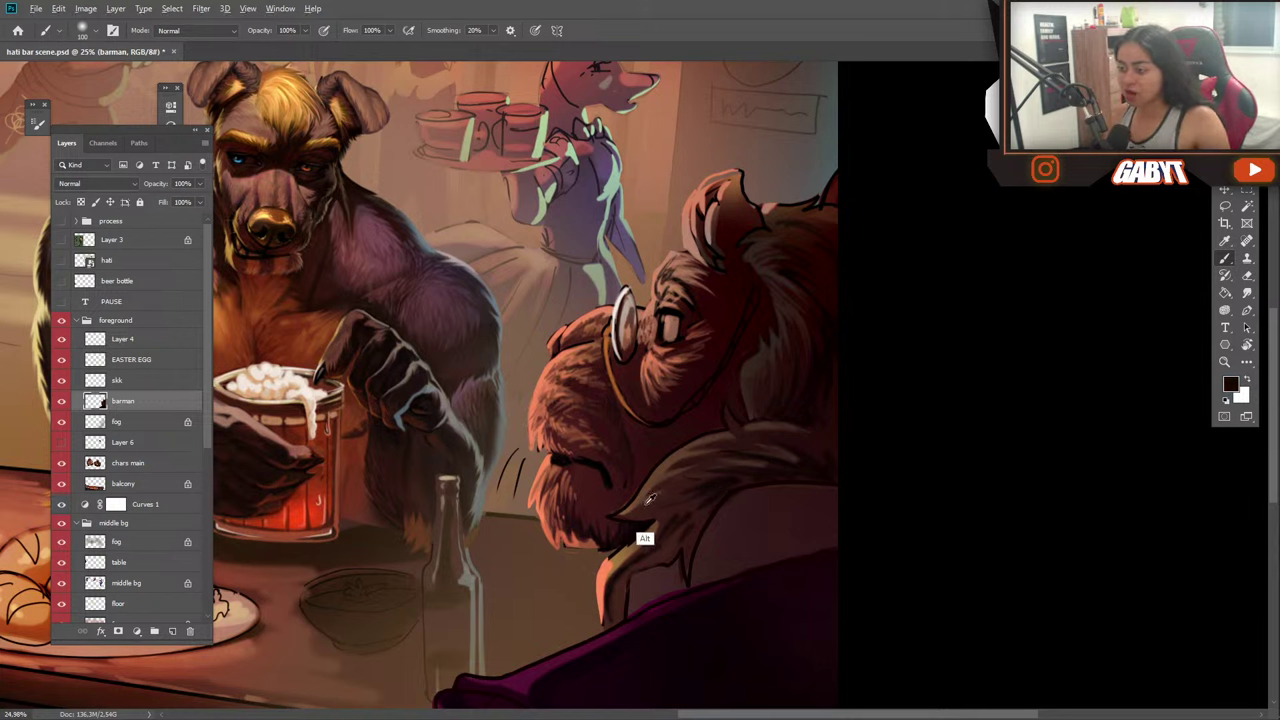
{"action": "left_click", "coordinate": [636, 534], "text": "alt"}
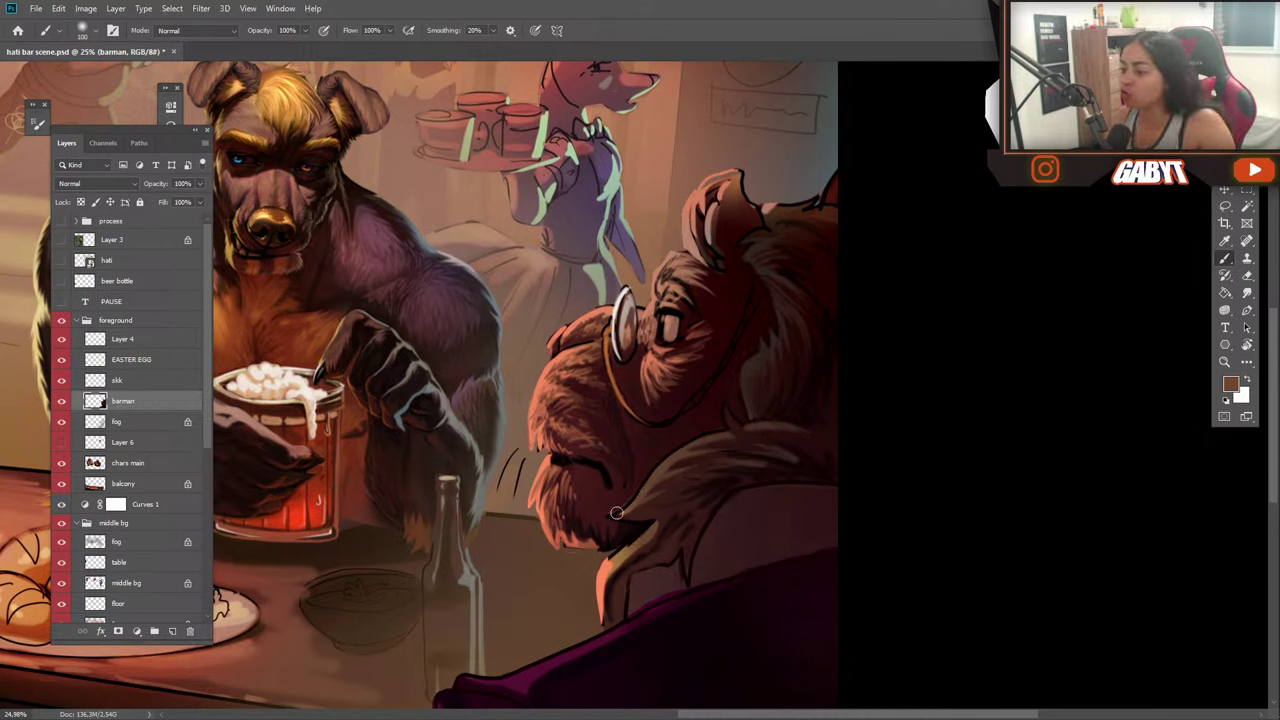
{"action": "left_click", "coordinate": [619, 504], "text": "alt"}
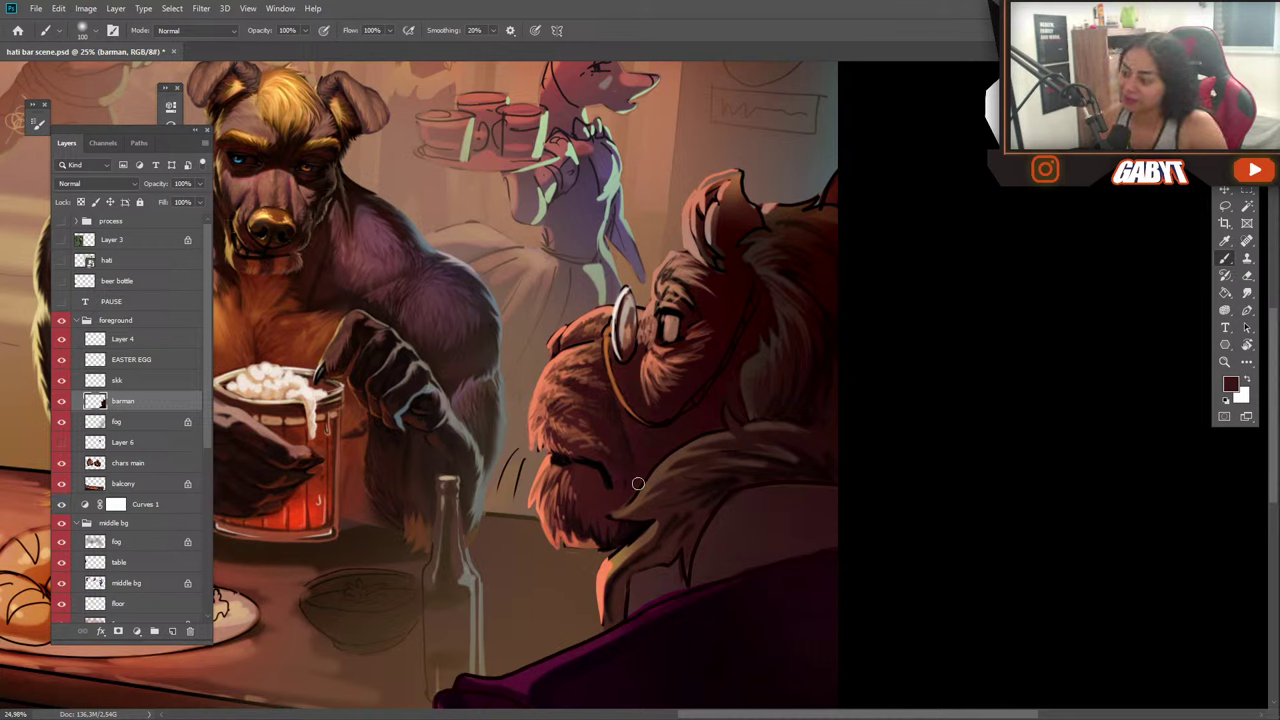
Fill the back of the barman's head and neck with sampled brown fur strokes, comparing the result by undoing and redoing.
{"action": "left_click", "coordinate": [805, 461], "text": "alt"}
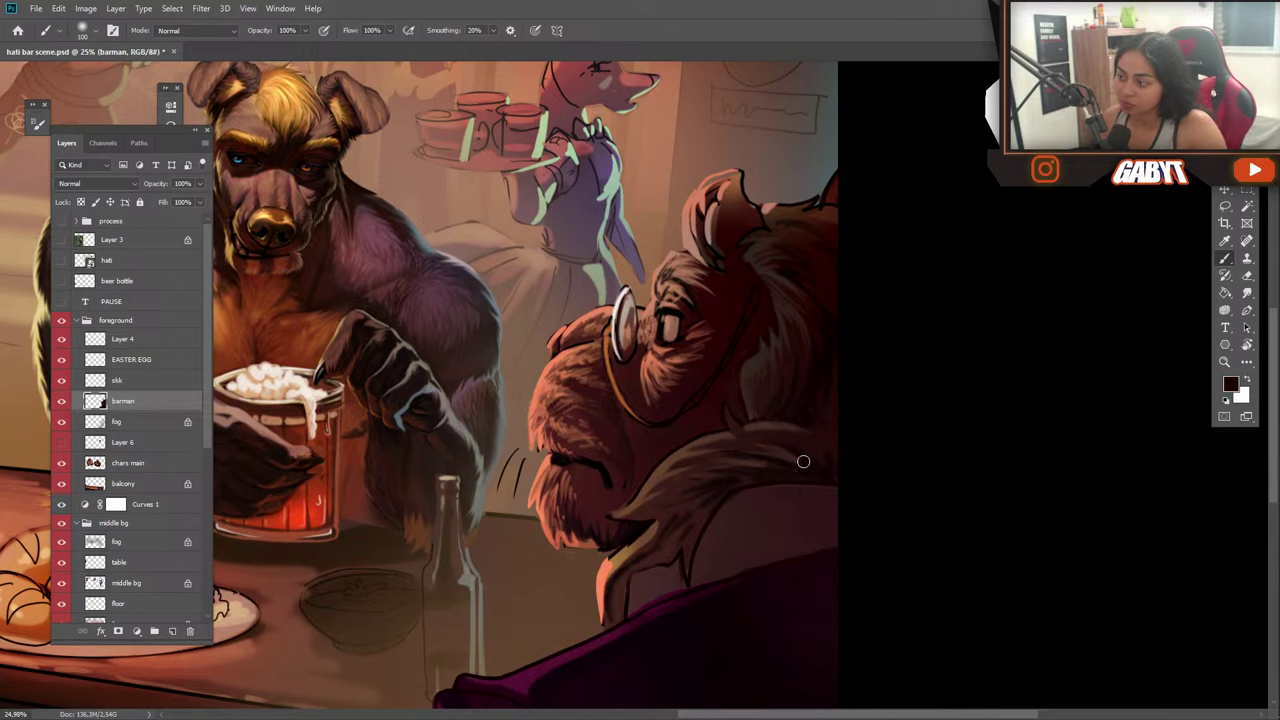
{"action": "left_click", "coordinate": [788, 456], "text": "alt"}
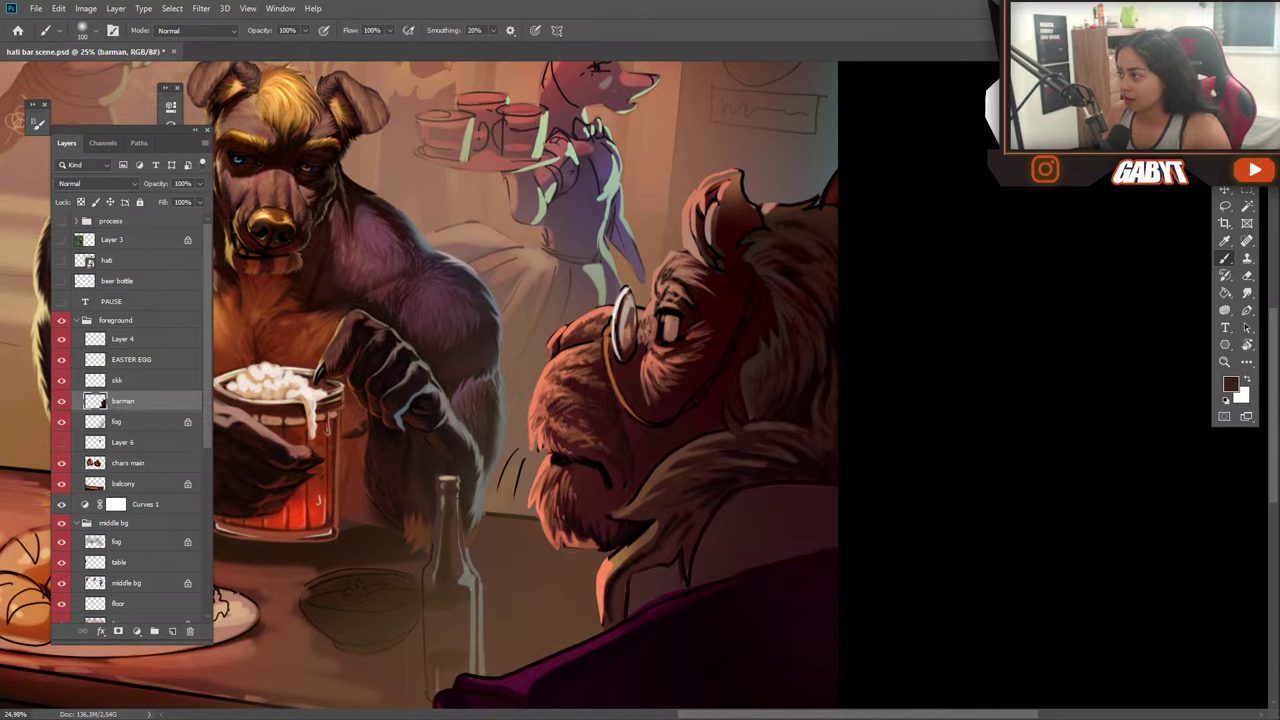
{"action": "key", "text": "F12"}
{"action": "key", "text": "ctrl+shift+z"}
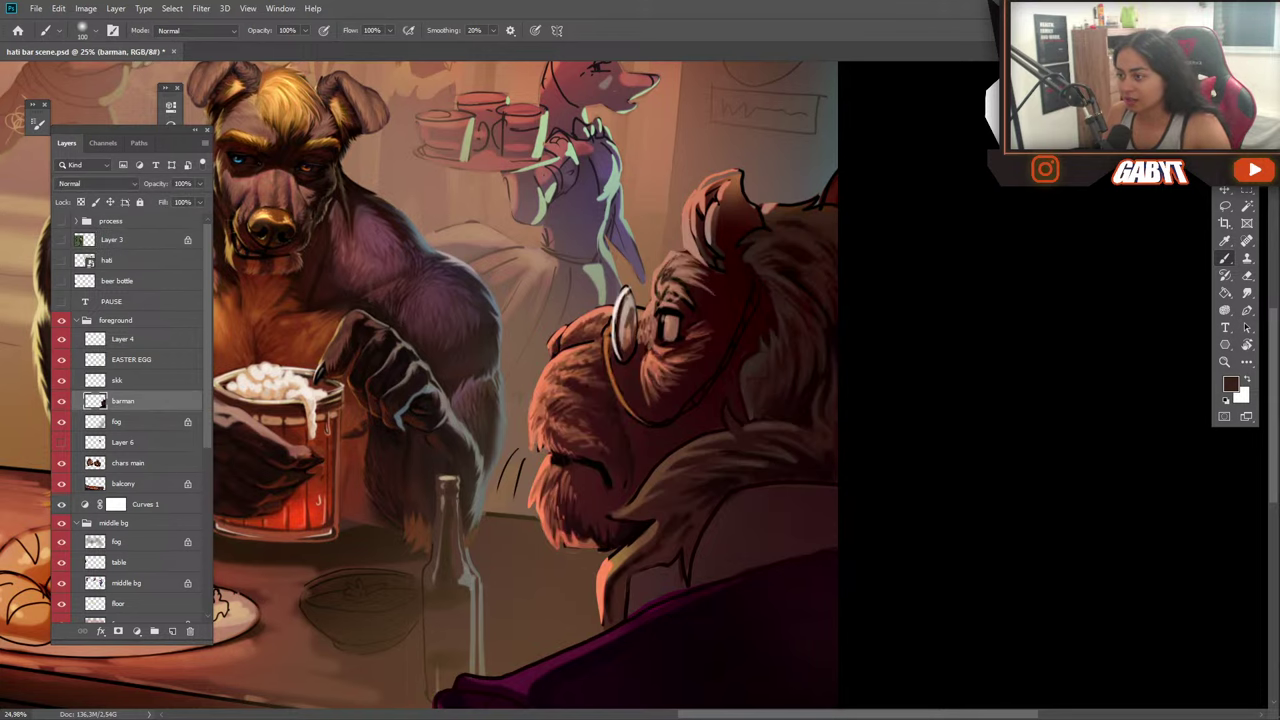
{"action": "key", "text": "ctrl+z"}
{"action": "key", "text": "ctrl+shift+z"}
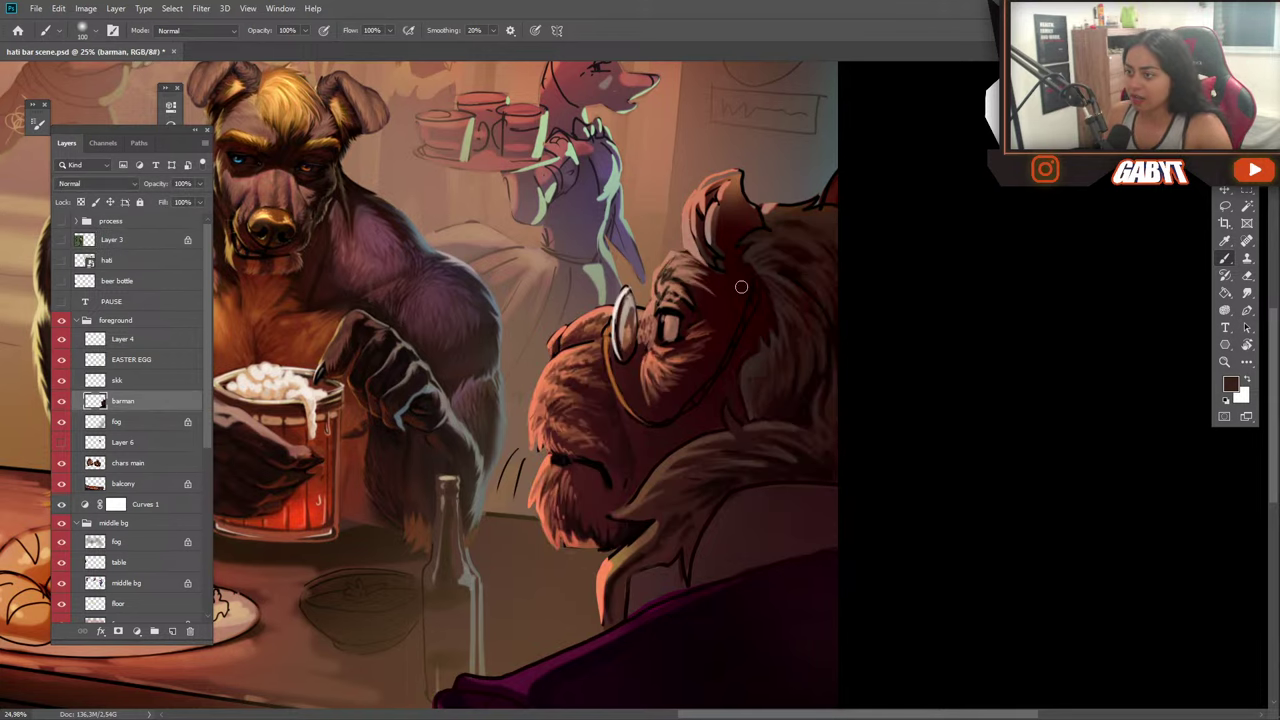
Blend the fur on the barman's muzzle and nose with sampled orange-brown tones, and add a dark stroke inside the glasses lens.
{"action": "left_click", "coordinate": [585, 408], "text": "alt"}
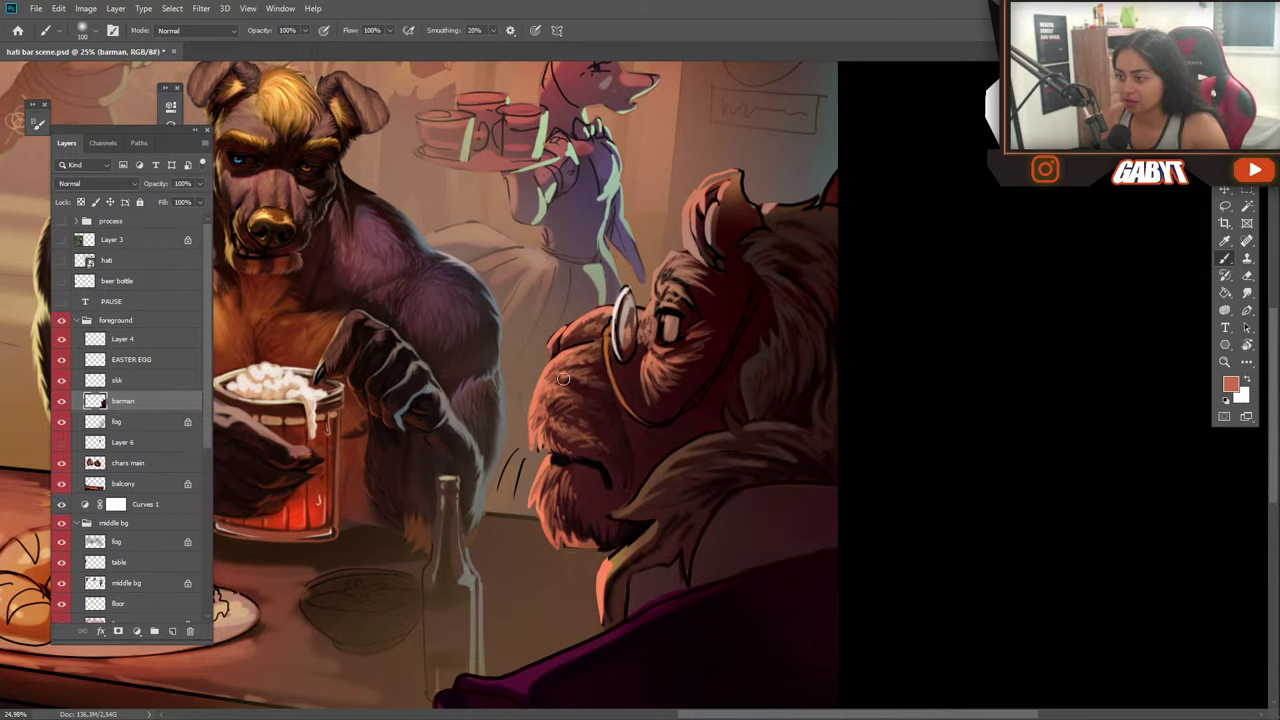
{"action": "left_click", "coordinate": [583, 419], "text": "alt"}
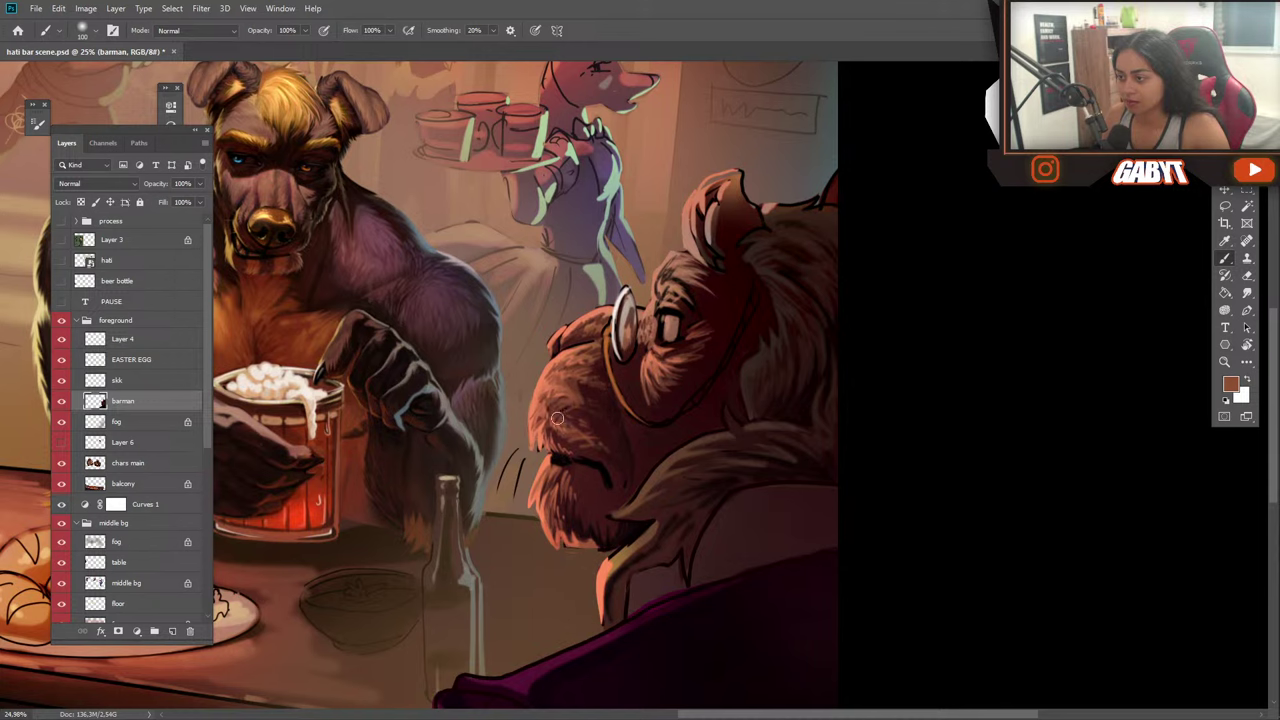
{"action": "left_click", "coordinate": [539, 387], "text": "alt"}
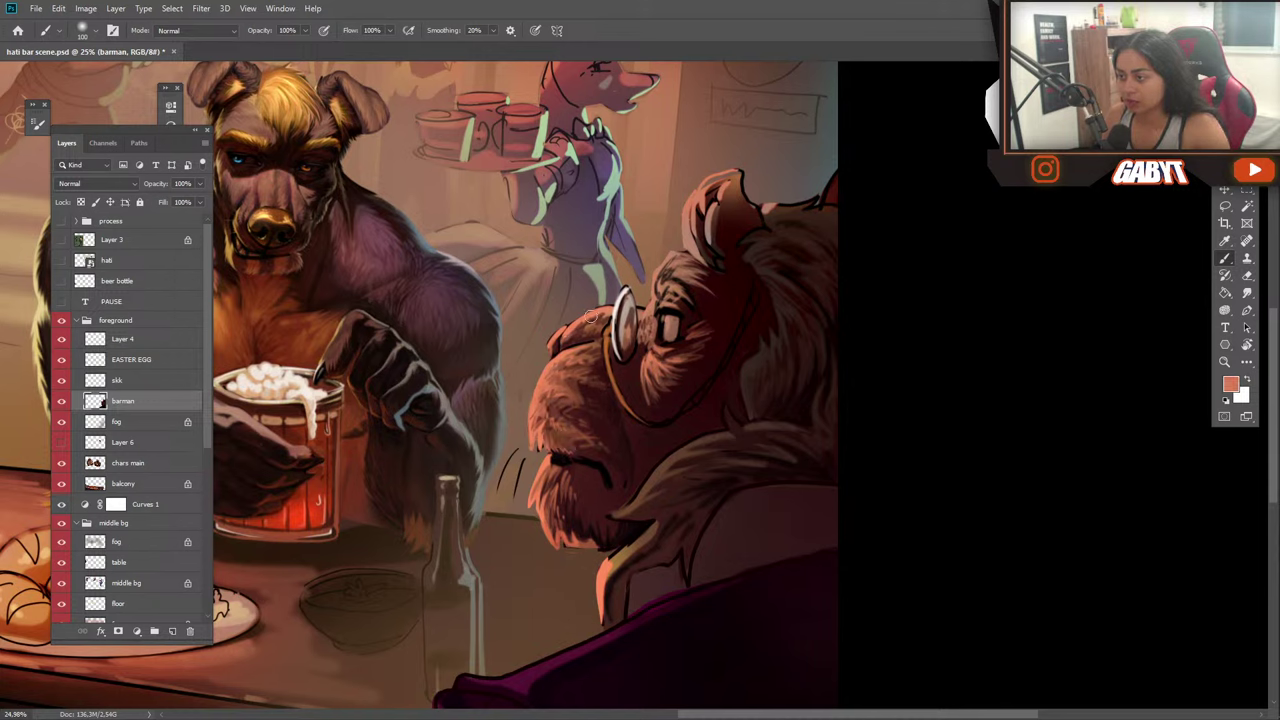
{"action": "left_click_drag", "start_coordinate": [591, 318], "coordinate": [578, 328]}
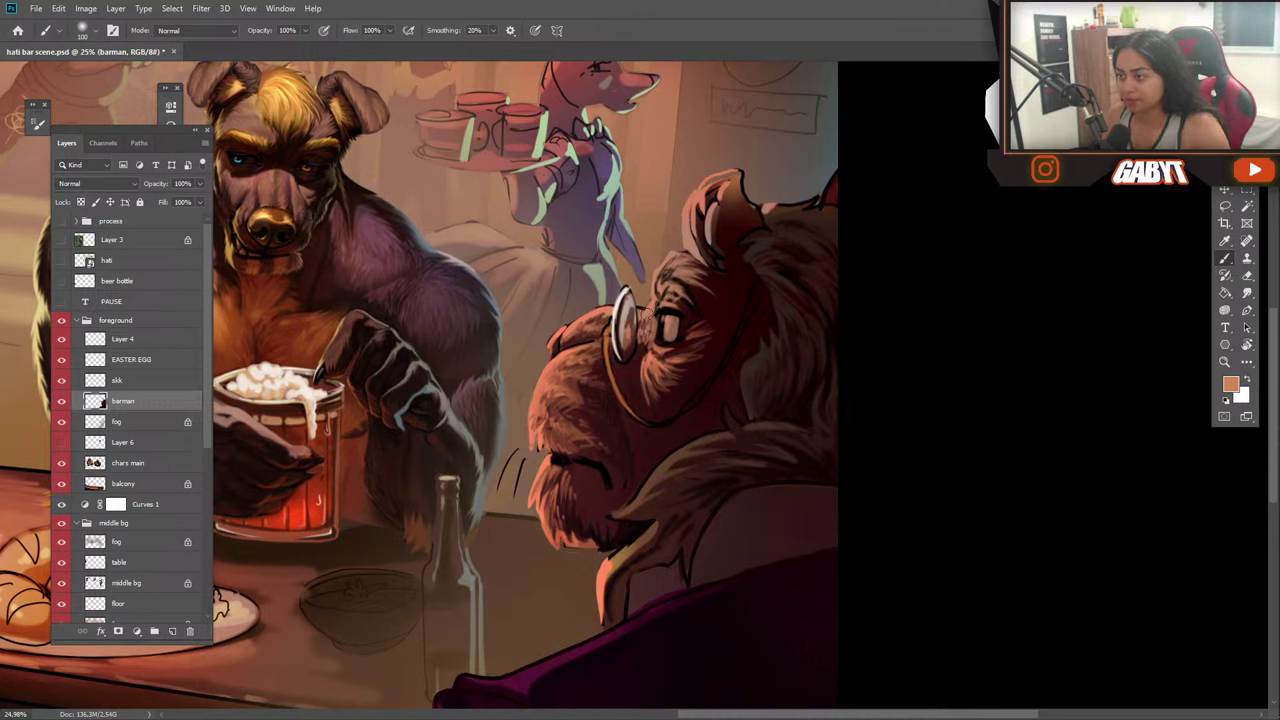
{"action": "left_click", "coordinate": [608, 356], "text": "alt"}
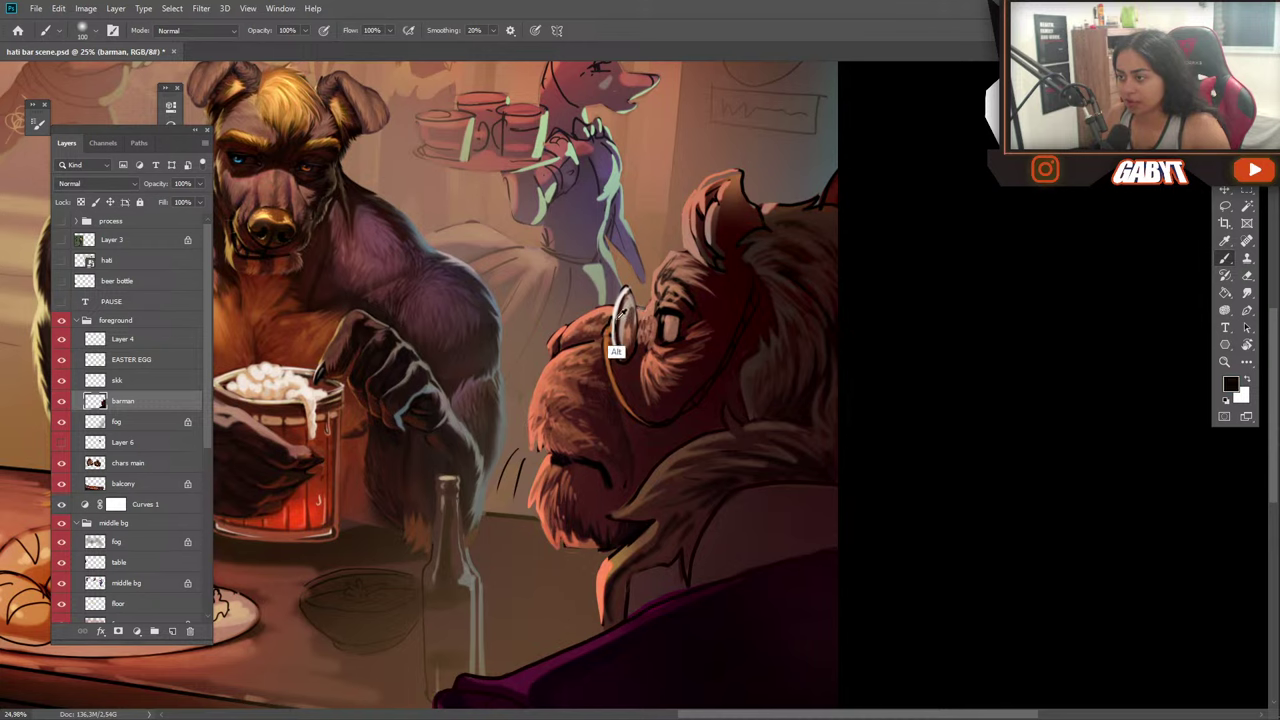
{"action": "left_click_drag", "start_coordinate": [632, 320], "coordinate": [630, 313]}
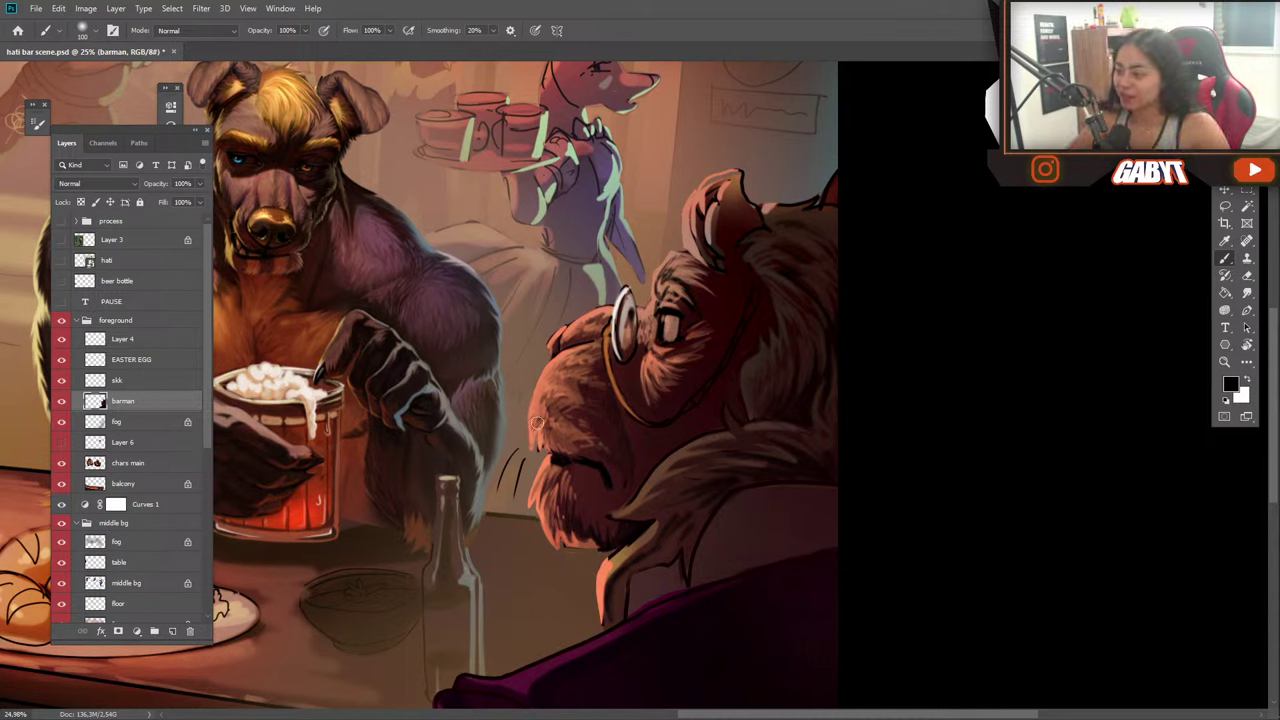
Set the foreground colour to ffd8a8 and paint pale highlight strokes along the front edge of the barman's fur collar.
{"action": "left_click", "coordinate": [600, 614], "text": "alt"}
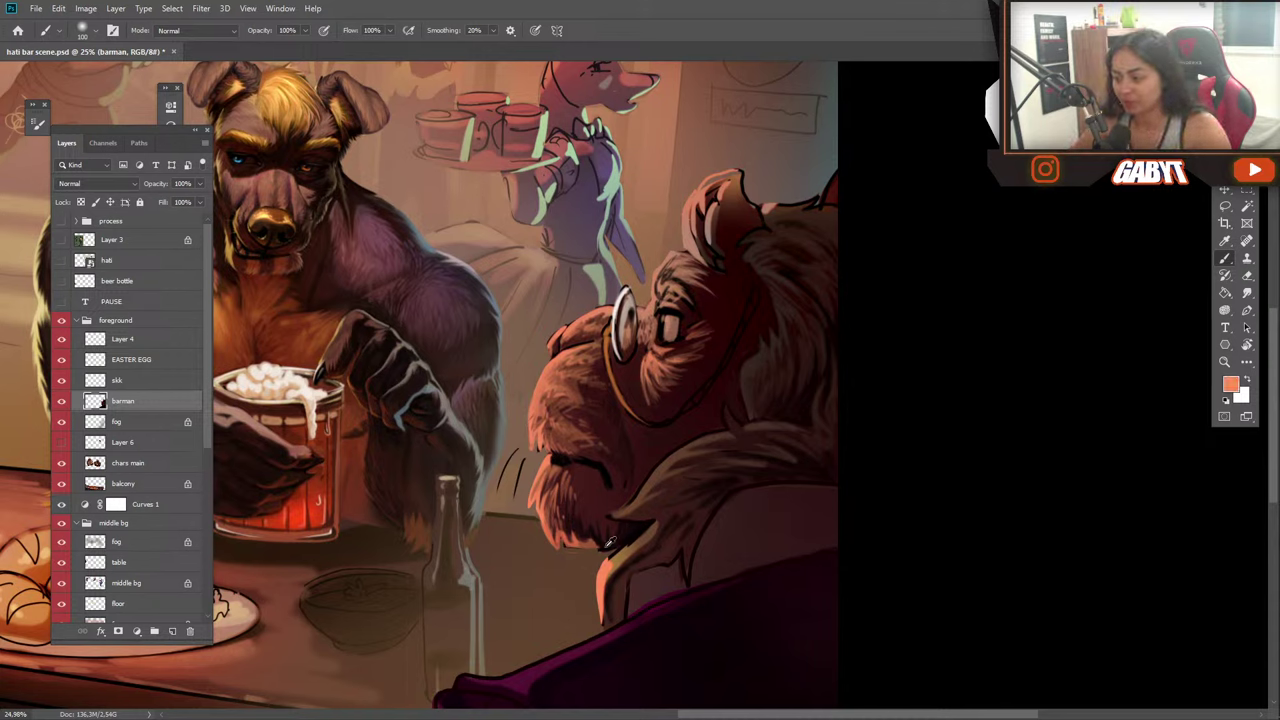
{"action": "left_click", "coordinate": [1230, 384]}
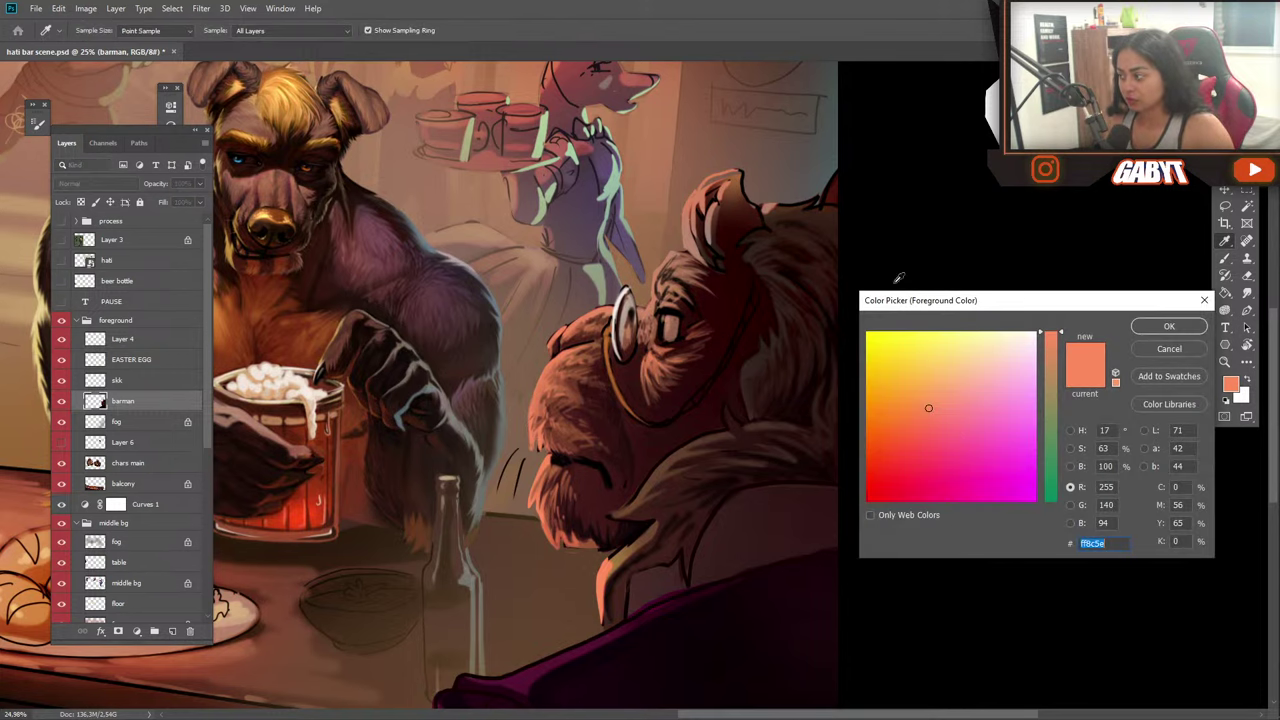
{"action": "left_click", "coordinate": [974, 356]}
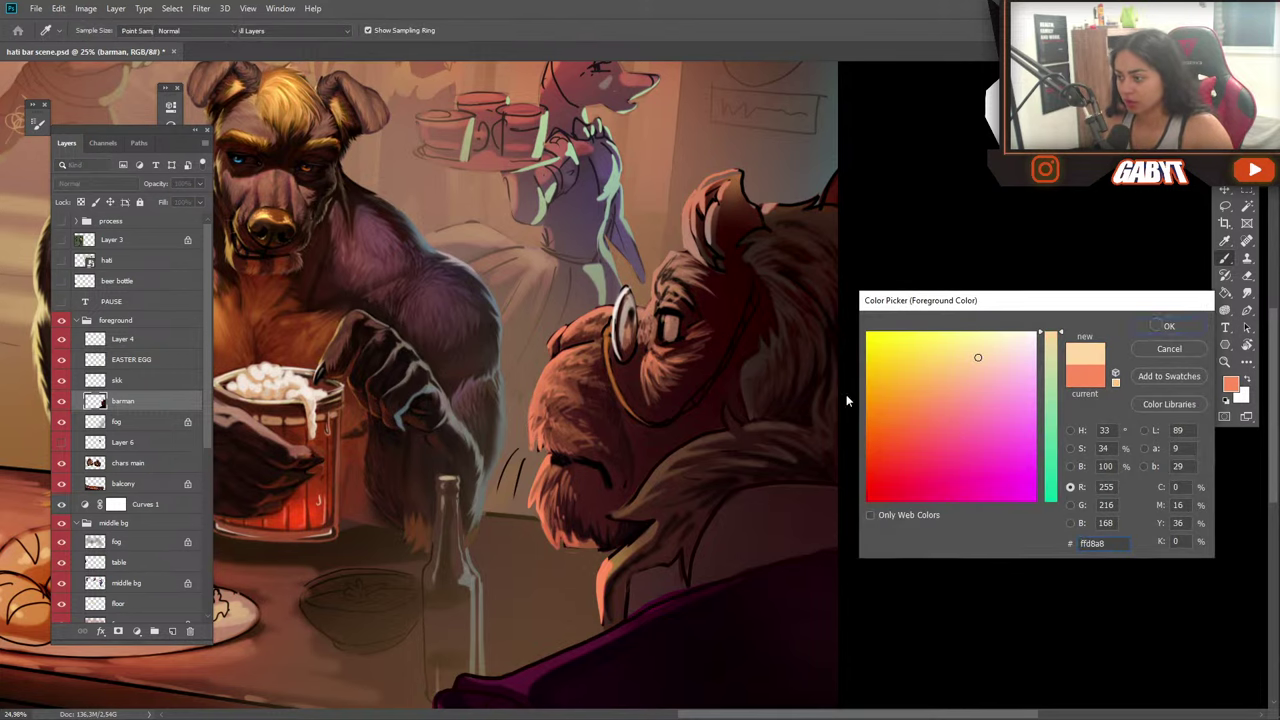
{"action": "left_click", "coordinate": [1168, 326]}
{"action": "mouse_move", "coordinate": [606, 574]}
{"action": "left_mouse_down"}
{"action": "mouse_move", "coordinate": [644, 539]}
{"action": "mouse_move", "coordinate": [599, 603]}
{"action": "mouse_move", "coordinate": [614, 563]}
{"action": "mouse_move", "coordinate": [600, 606]}
{"action": "mouse_move", "coordinate": [602, 583]}
{"action": "mouse_move", "coordinate": [607, 639]}
{"action": "mouse_move", "coordinate": [600, 593]}
{"action": "mouse_move", "coordinate": [605, 623]}
{"action": "mouse_move", "coordinate": [619, 579]}
{"action": "mouse_move", "coordinate": [610, 602]}
{"action": "mouse_move", "coordinate": [606, 567]}
{"action": "mouse_move", "coordinate": [621, 559]}
{"action": "mouse_move", "coordinate": [592, 589]}
{"action": "mouse_move", "coordinate": [658, 515]}
{"action": "mouse_move", "coordinate": [608, 514]}
{"action": "mouse_move", "coordinate": [655, 486]}
{"action": "mouse_move", "coordinate": [623, 512]}
{"action": "mouse_move", "coordinate": [662, 481]}
{"action": "left_mouse_up"}
{"action": "mouse_move", "coordinate": [616, 519]}
{"action": "left_mouse_down"}
{"action": "mouse_move", "coordinate": [683, 446]}
{"action": "mouse_move", "coordinate": [710, 440]}
{"action": "left_mouse_up"}
{"action": "left_click_drag", "start_coordinate": [650, 474], "coordinate": [726, 432]}
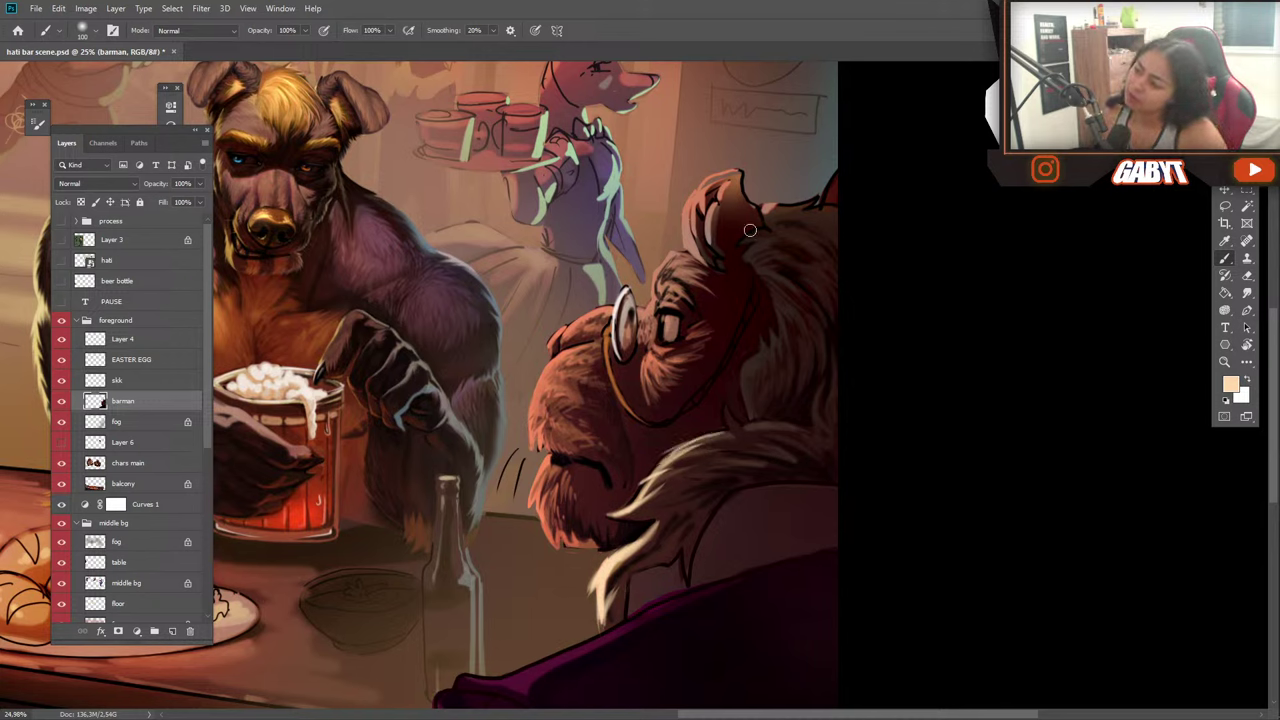
Paint pale cream highlight strokes on the fur at the top of the barman's head behind the ear, sampling dark brown and cream.
{"action": "mouse_move", "coordinate": [760, 212]}
{"action": "left_mouse_down"}
{"action": "mouse_move", "coordinate": [824, 188]}
{"action": "mouse_move", "coordinate": [769, 207]}
{"action": "mouse_move", "coordinate": [844, 209]}
{"action": "mouse_move", "coordinate": [785, 221]}
{"action": "mouse_move", "coordinate": [838, 229]}
{"action": "mouse_move", "coordinate": [758, 222]}
{"action": "left_mouse_up"}
{"action": "scroll", "coordinate": [683, 423], "scroll_direction": "down", "scroll_amount": 5, "text": "alt"}
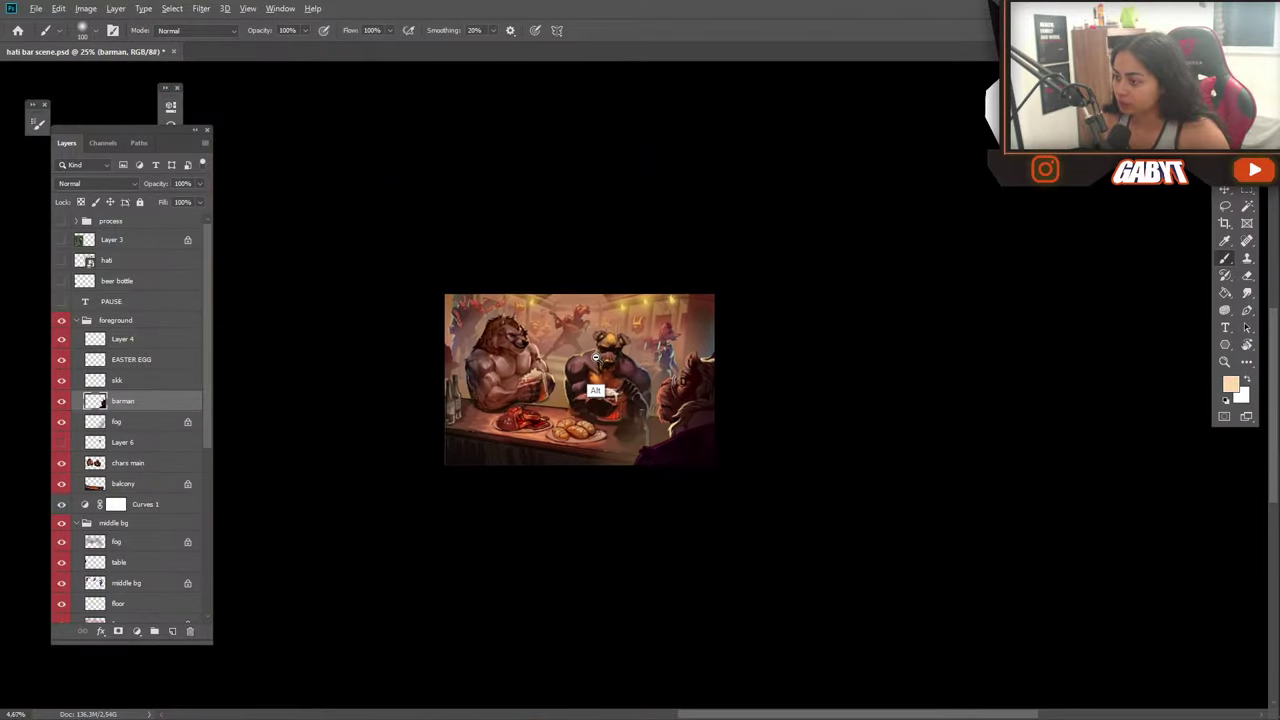
{"action": "scroll", "coordinate": [706, 378], "scroll_direction": "up", "scroll_amount": 5, "text": "alt"}
{"action": "left_click", "coordinate": [822, 232], "text": "alt"}
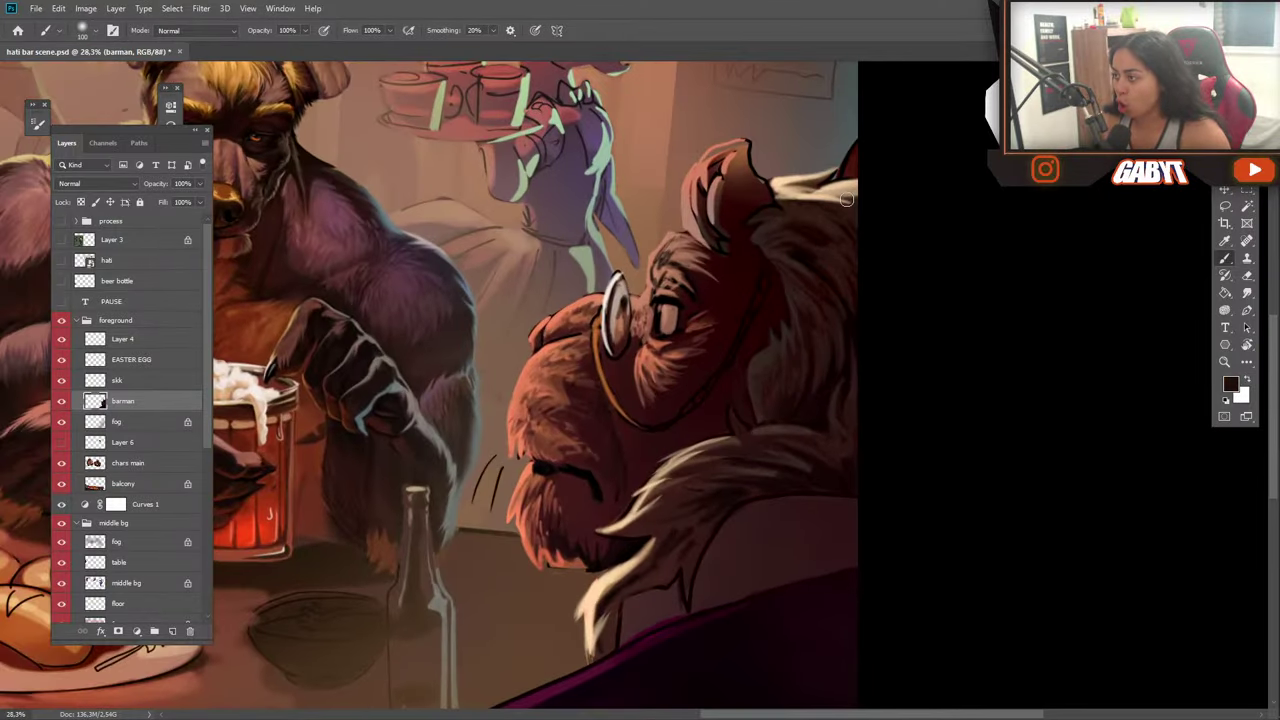
{"action": "left_click", "coordinate": [782, 176], "text": "alt"}
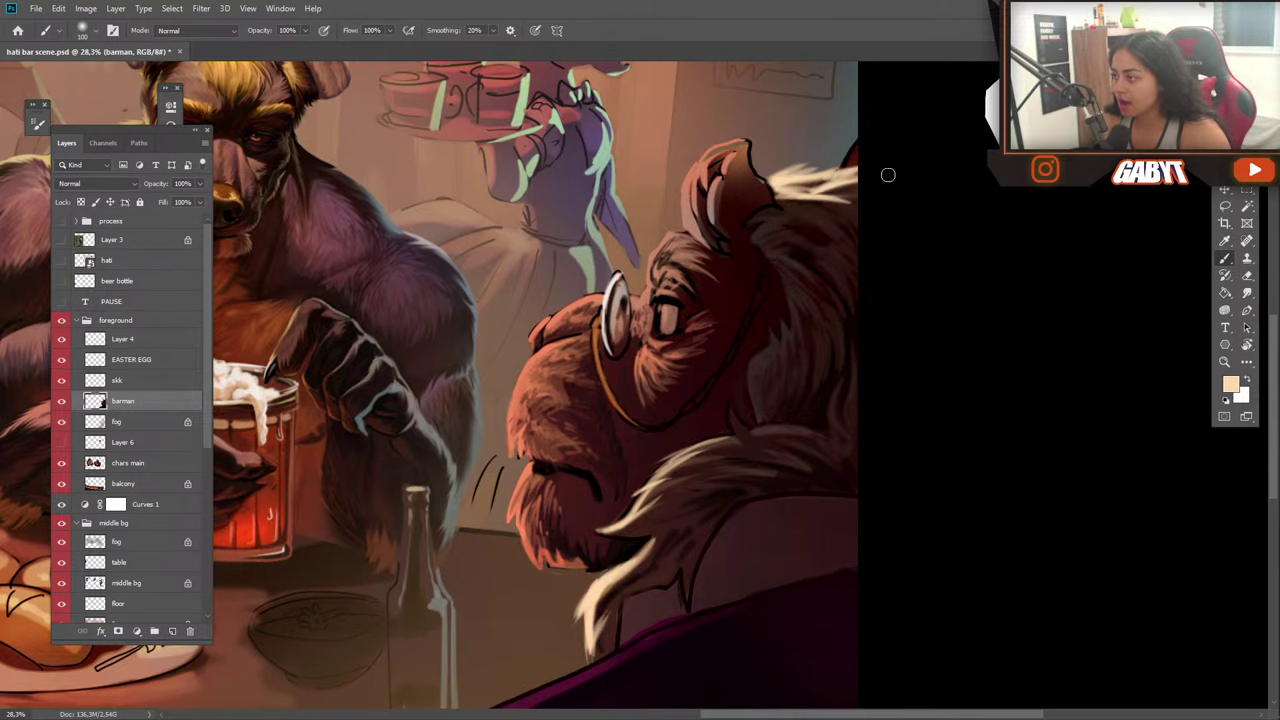
{"action": "scroll", "coordinate": [651, 434], "scroll_direction": "down", "scroll_amount": 5}
{"action": "scroll", "coordinate": [651, 394], "scroll_direction": "up", "scroll_amount": 4}
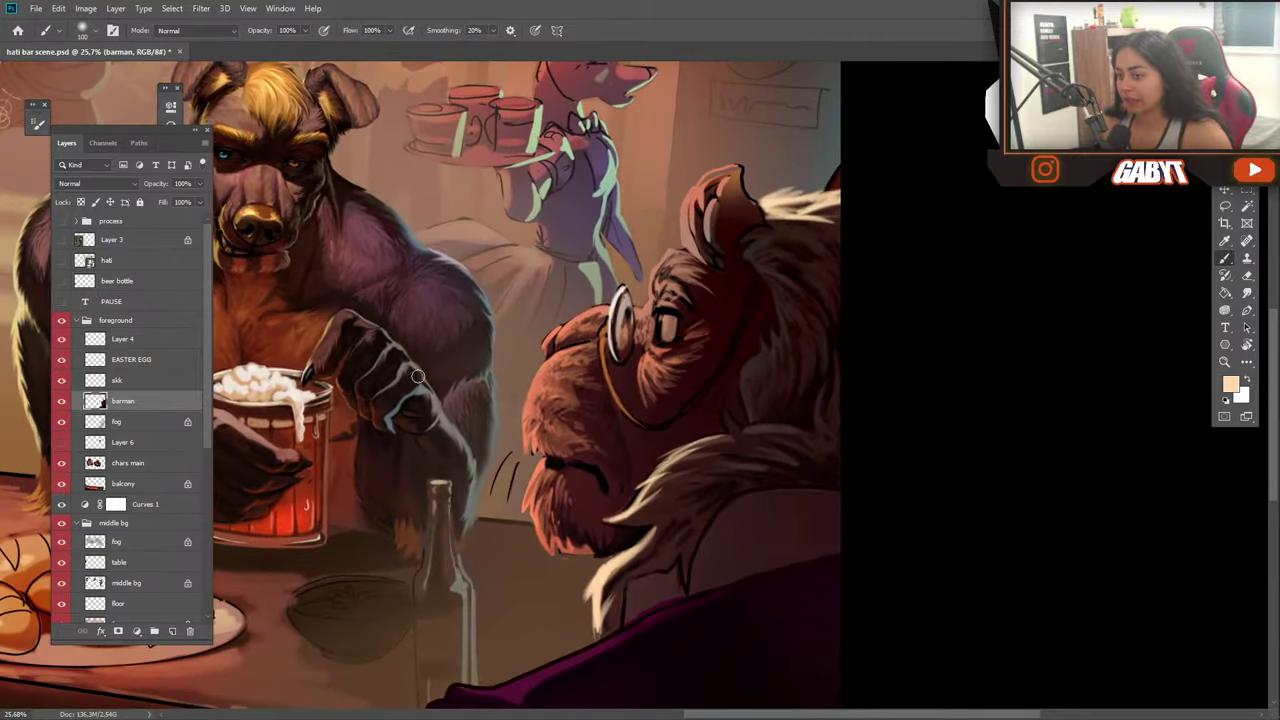
Fill the barman's eye with an off-white sampled from the beer foam.
{"action": "key", "text": "alt"}
{"action": "left_click", "coordinate": [262, 363], "text": "alt"}
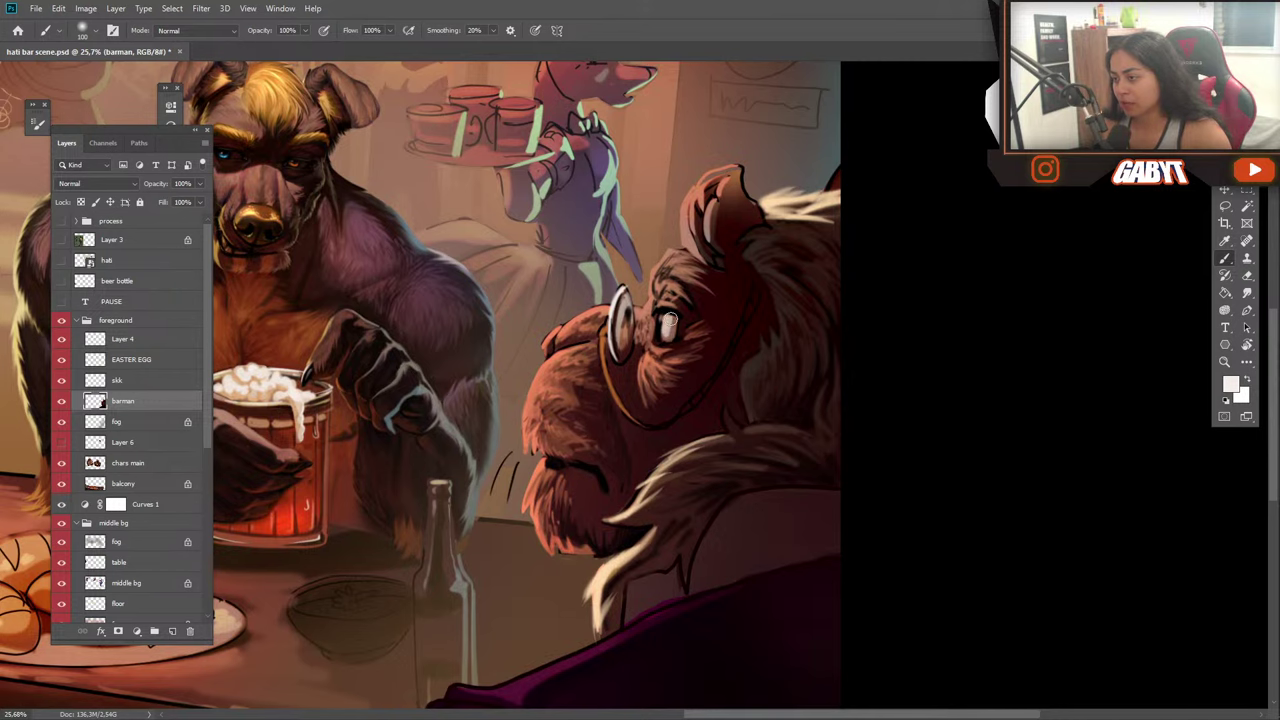
{"action": "left_click_drag", "start_coordinate": [669, 318], "coordinate": [670, 338]}
{"action": "scroll", "coordinate": [501, 381], "scroll_direction": "down", "scroll_amount": 5}
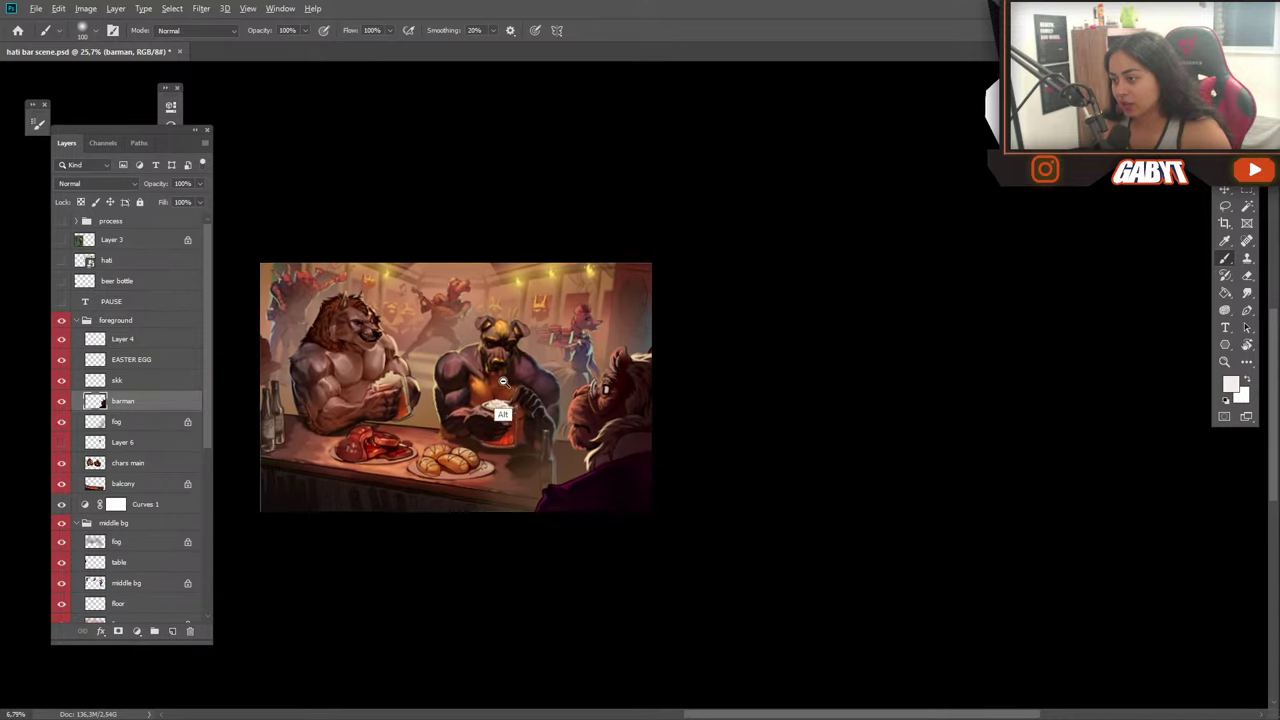
{"action": "scroll", "coordinate": [585, 405], "scroll_direction": "up", "scroll_amount": 5}
Reshape the outline around the barman's white eye with sampled dark red and near-black strokes.
{"action": "left_click", "coordinate": [690, 345], "text": "alt"}
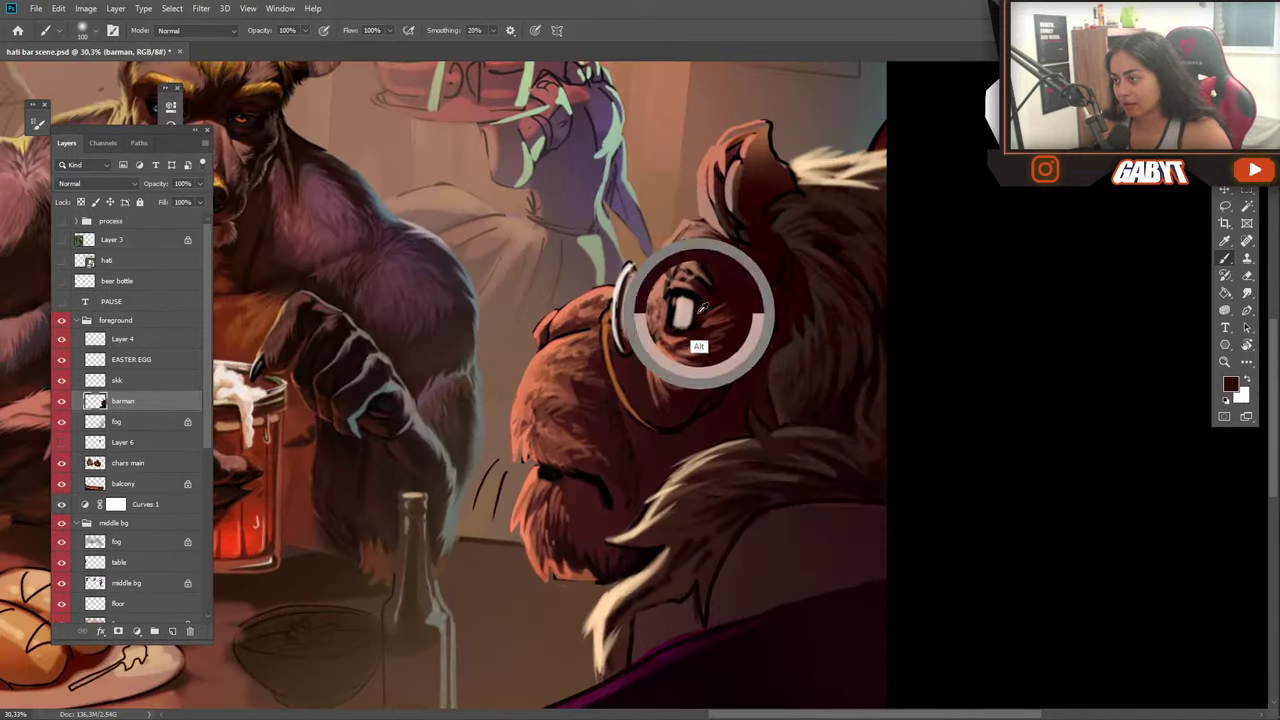
{"action": "mouse_move", "coordinate": [684, 300]}
{"action": "left_mouse_down"}
{"action": "mouse_move", "coordinate": [690, 325]}
{"action": "mouse_move", "coordinate": [695, 313]}
{"action": "left_mouse_up"}
{"action": "left_click", "coordinate": [688, 302], "text": "alt"}
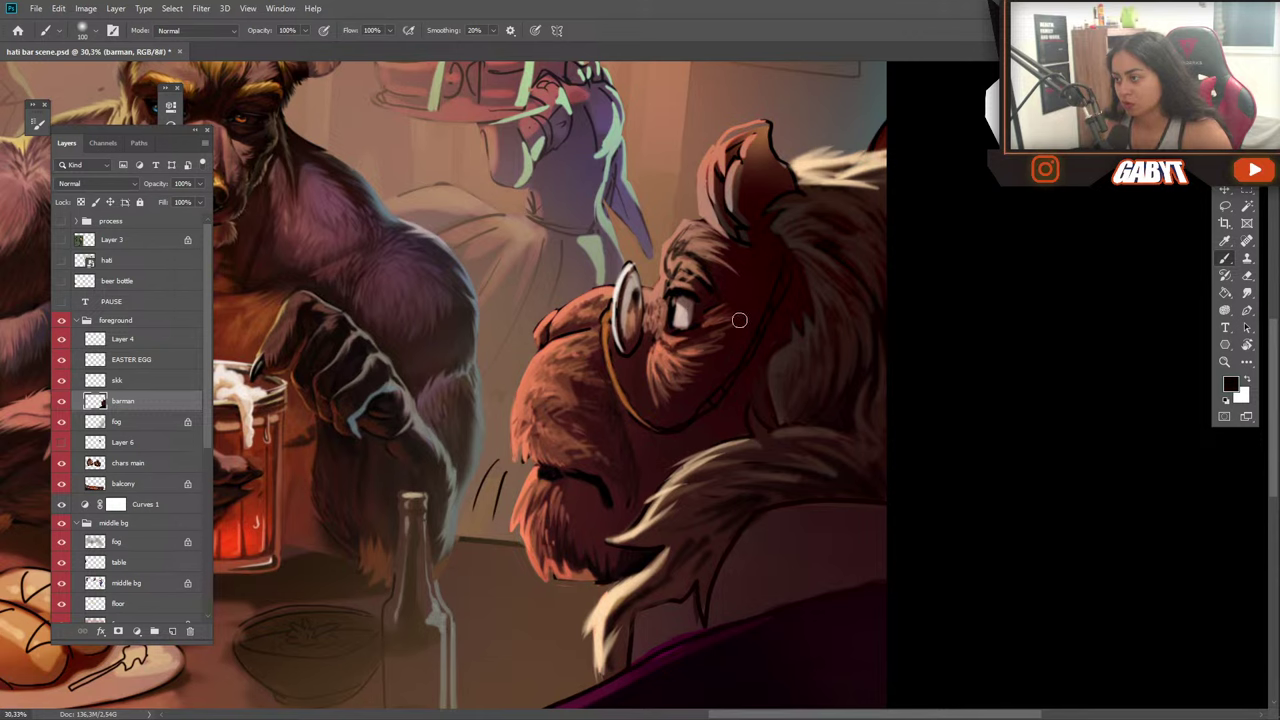
{"action": "left_click_drag", "start_coordinate": [698, 304], "coordinate": [702, 323]}
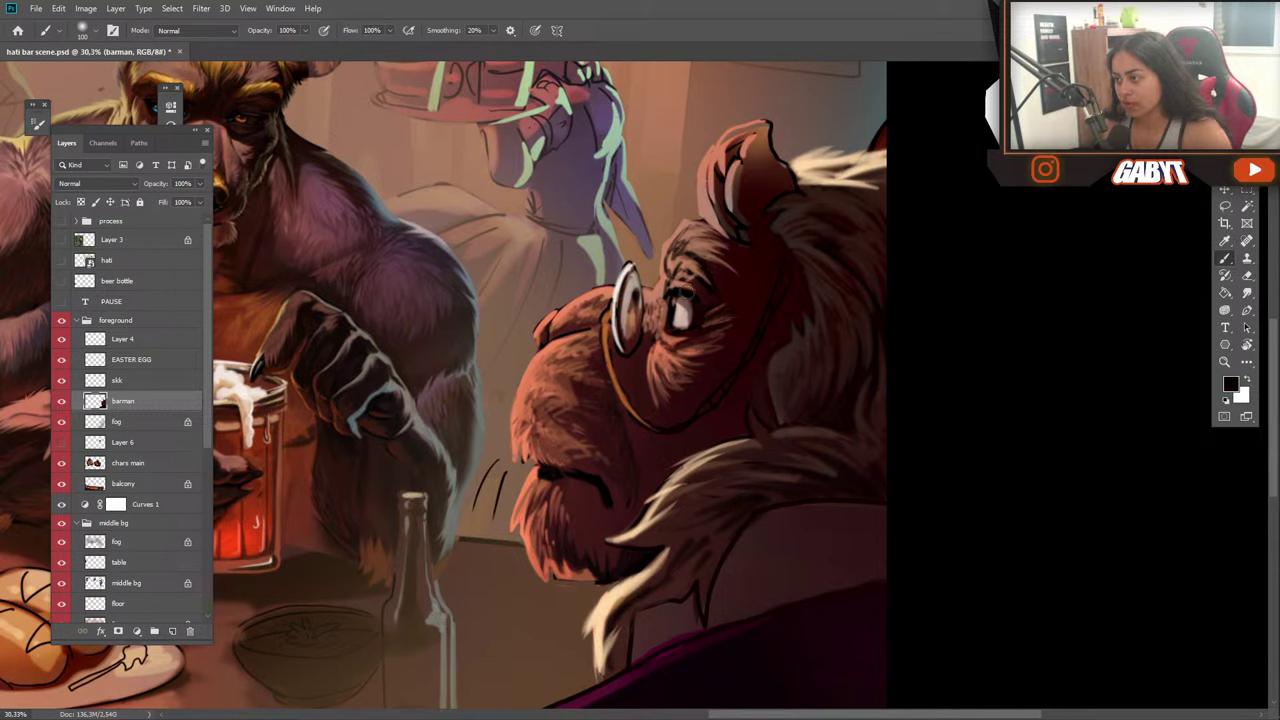
{"action": "left_click", "coordinate": [683, 319], "text": "alt"}
Add sampled orange strokes to the barman's fur beside the glasses, at the base of the nose.
{"action": "left_click", "coordinate": [660, 349], "text": "alt"}
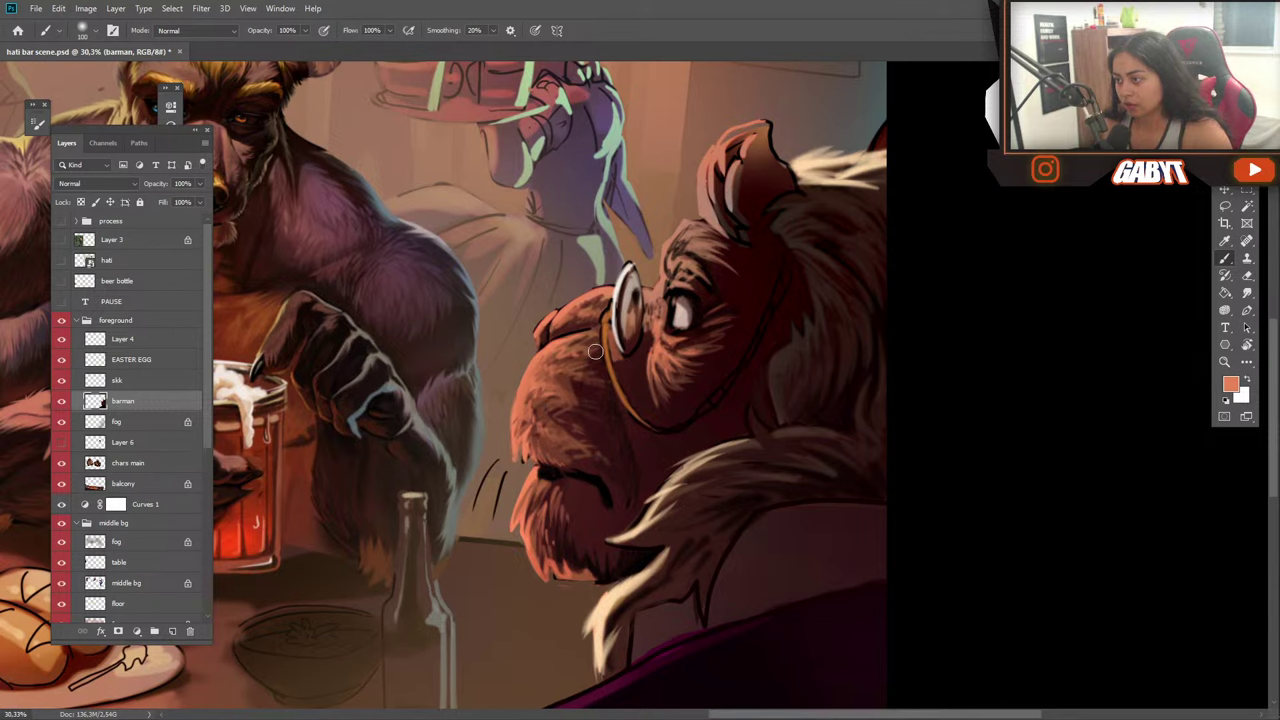
{"action": "left_click_drag", "start_coordinate": [602, 358], "coordinate": [593, 338]}
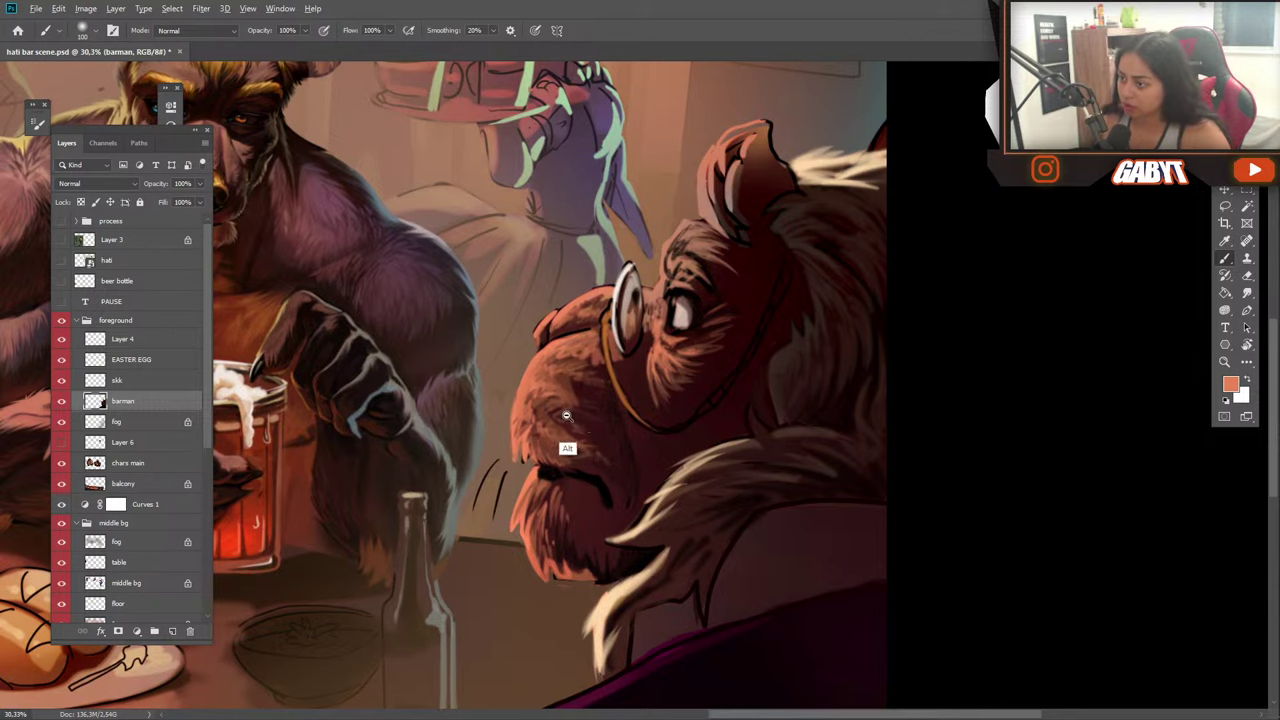
{"action": "scroll", "coordinate": [530, 400], "scroll_direction": "down", "scroll_amount": 5}
{"action": "scroll", "coordinate": [590, 426], "scroll_direction": "up", "scroll_amount": 3}
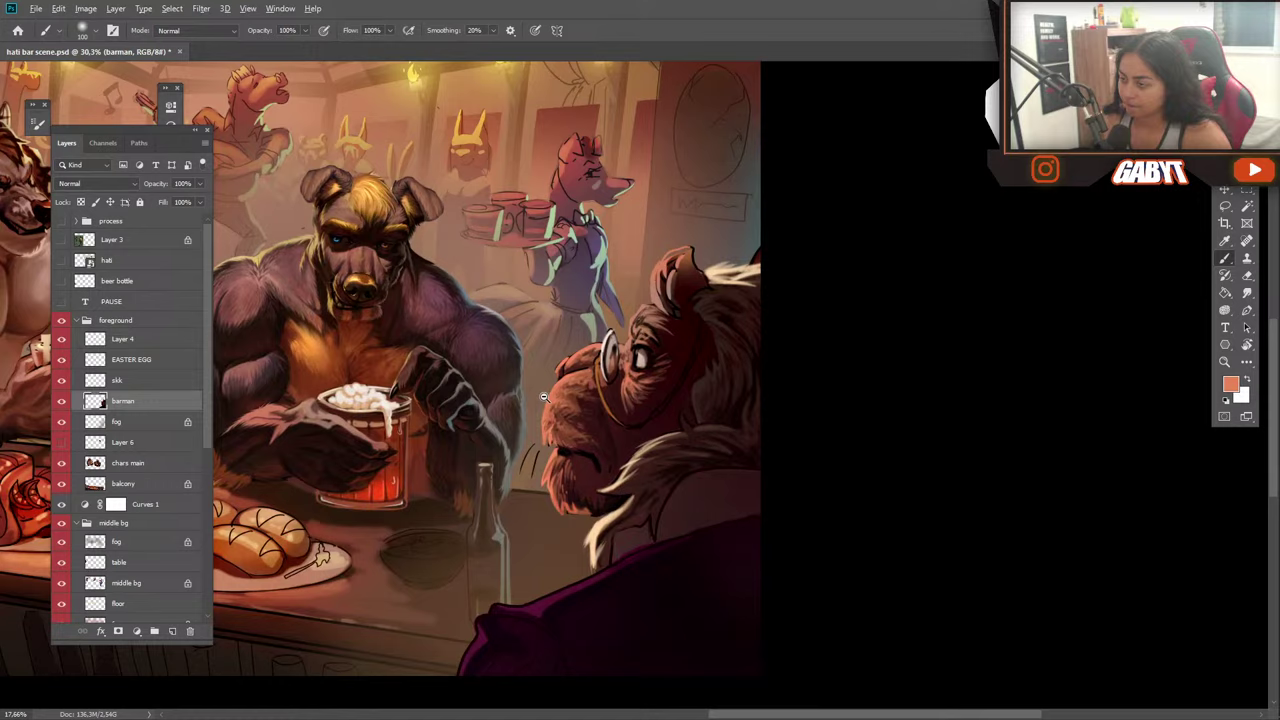
Enlarge the brush to 600 and softly shade the barman's cheek and face with sampled dark reds.
{"action": "left_click", "coordinate": [636, 428], "text": "alt"}
{"action": "key", "text": "bracketright"}
{"action": "key", "text": "bracketright"}
{"action": "key", "text": "bracketright"}
{"action": "key", "text": "bracketright"}
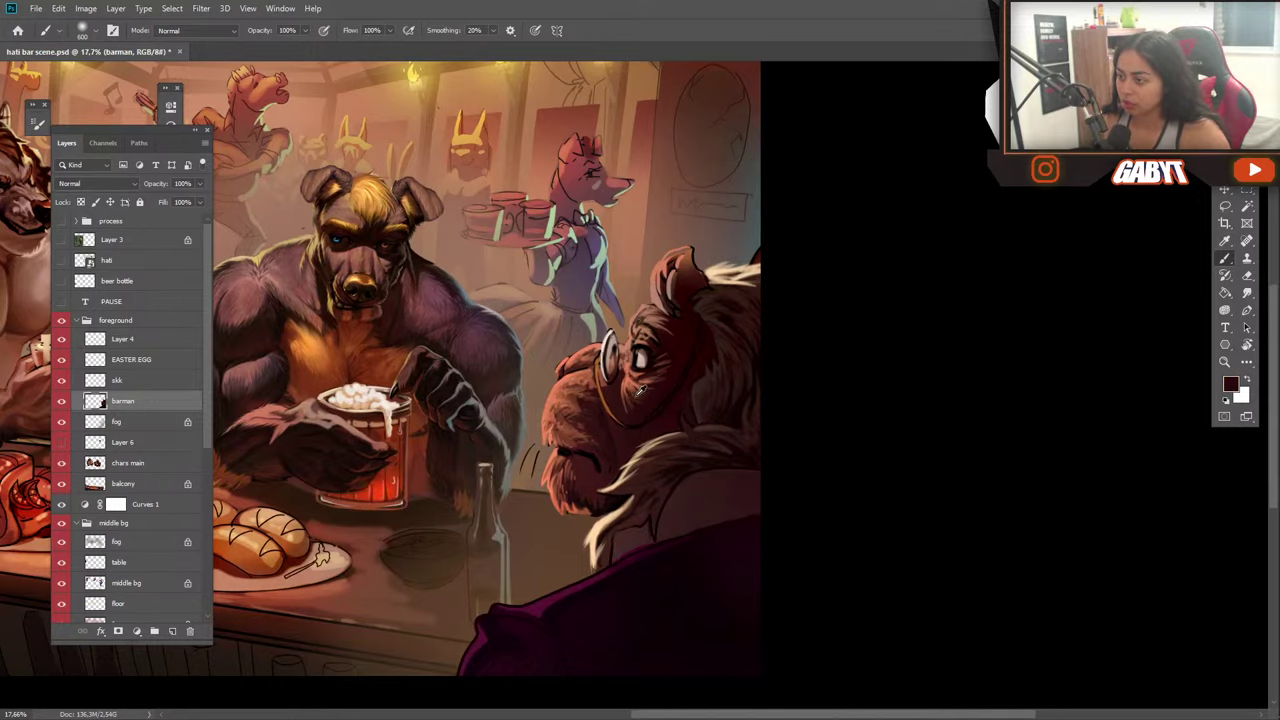
{"action": "mouse_move", "coordinate": [630, 391]}
{"action": "left_mouse_down"}
{"action": "mouse_move", "coordinate": [628, 402]}
{"action": "mouse_move", "coordinate": [664, 391]}
{"action": "mouse_move", "coordinate": [686, 363]}
{"action": "mouse_move", "coordinate": [663, 363]}
{"action": "mouse_move", "coordinate": [677, 350]}
{"action": "mouse_move", "coordinate": [685, 375]}
{"action": "mouse_move", "coordinate": [674, 380]}
{"action": "left_mouse_up"}
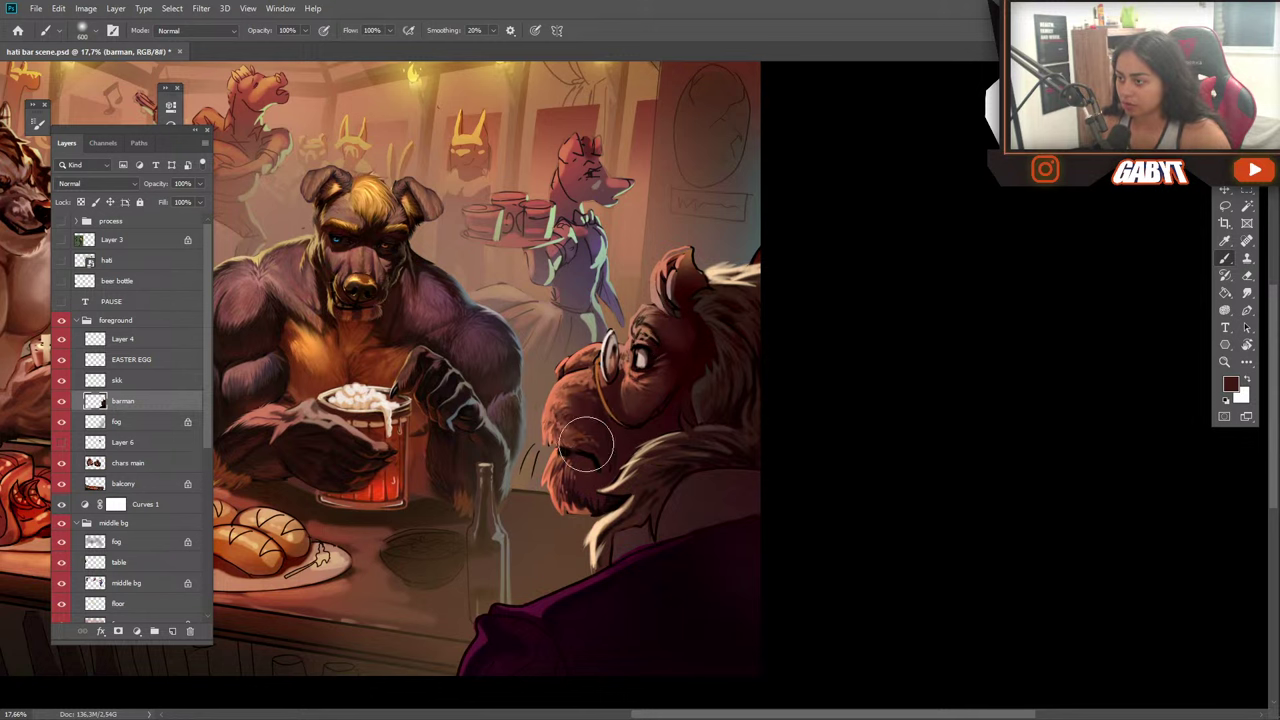
{"action": "key", "text": "alt"}
{"action": "left_click", "coordinate": [640, 408], "text": "alt"}
{"action": "key", "text": "alt"}
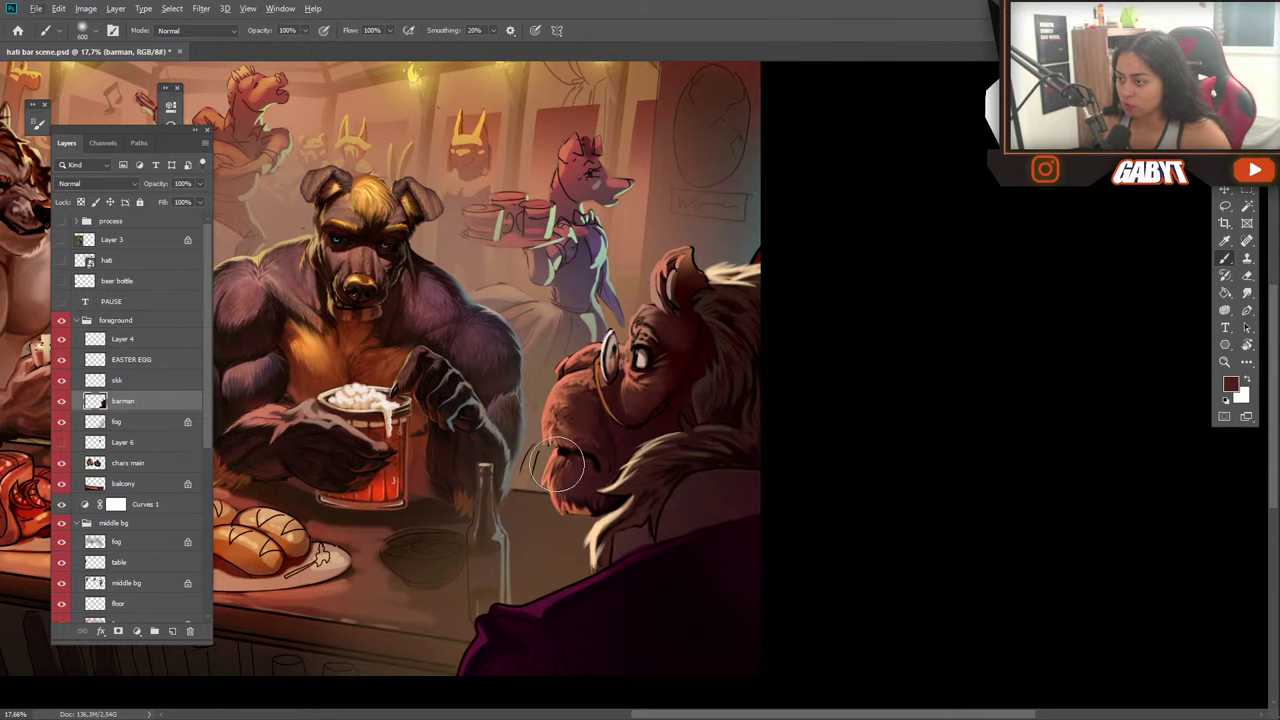
Glaze a sampled orange glow over the barman's muzzle and chin with the brush at 34% opacity.
{"action": "left_click", "coordinate": [549, 494], "text": "alt"}
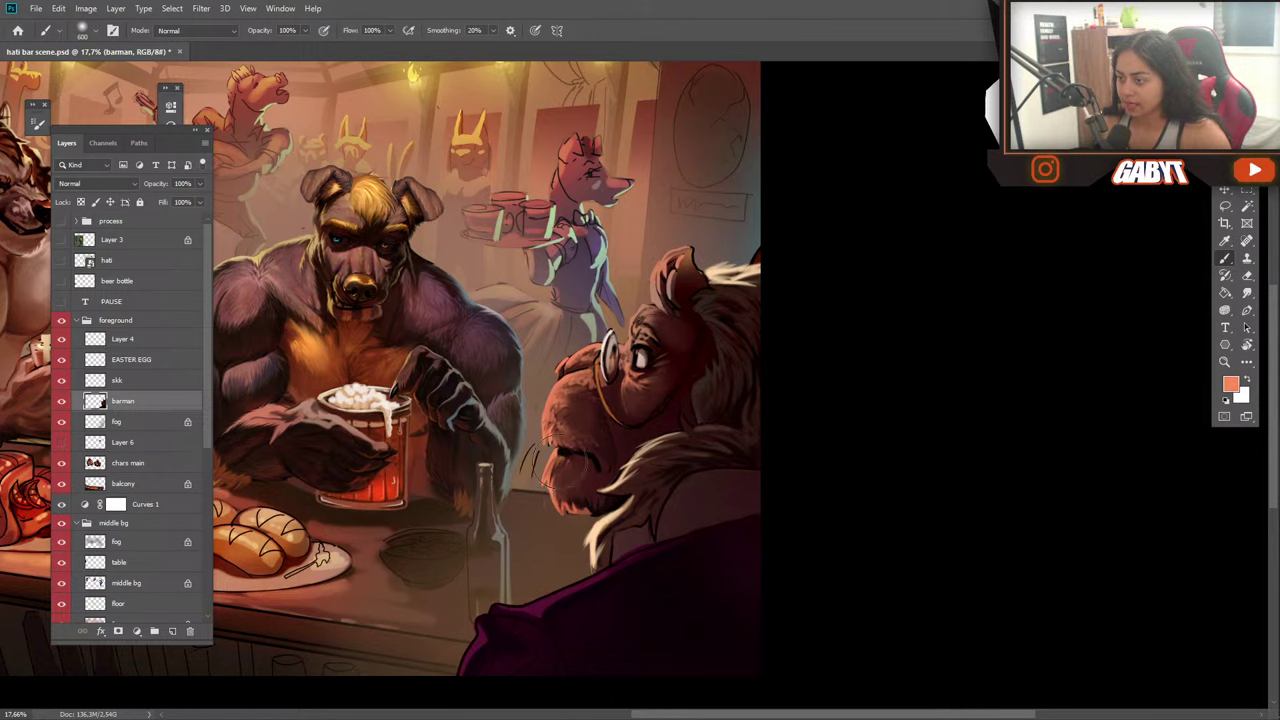
{"action": "key", "text": "3"}
{"action": "key", "text": "4"}
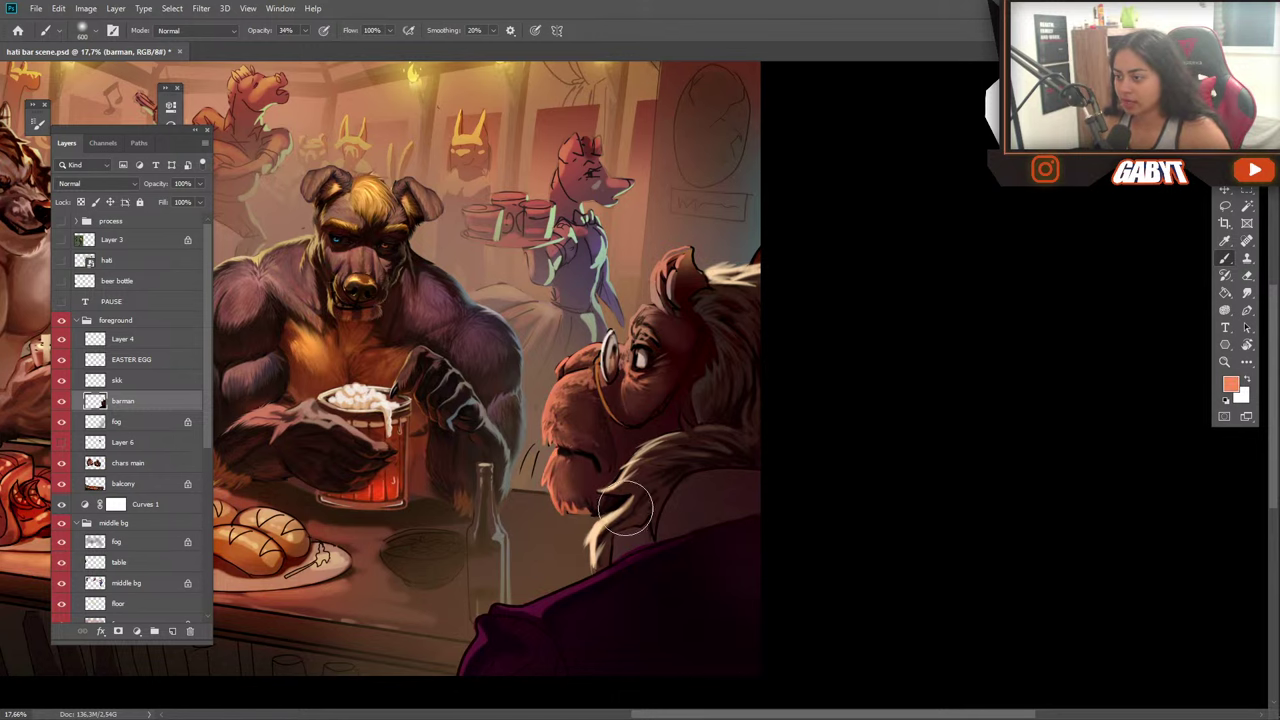
{"action": "mouse_move", "coordinate": [586, 458]}
{"action": "left_mouse_down"}
{"action": "mouse_move", "coordinate": [621, 476]}
{"action": "mouse_move", "coordinate": [558, 444]}
{"action": "left_mouse_up"}
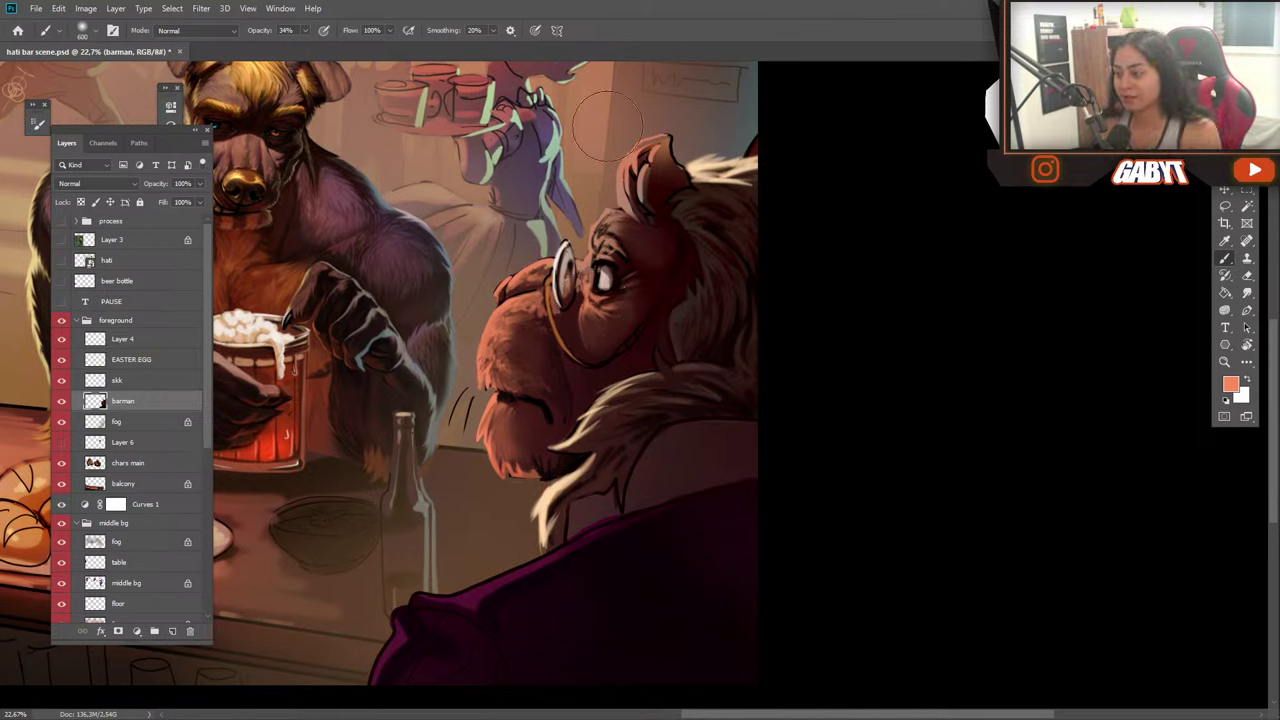
Deepen the shadows around the fur collar and grey shirt with sampled dark tones, using a size 70 brush.
{"action": "key", "text": "alt"}
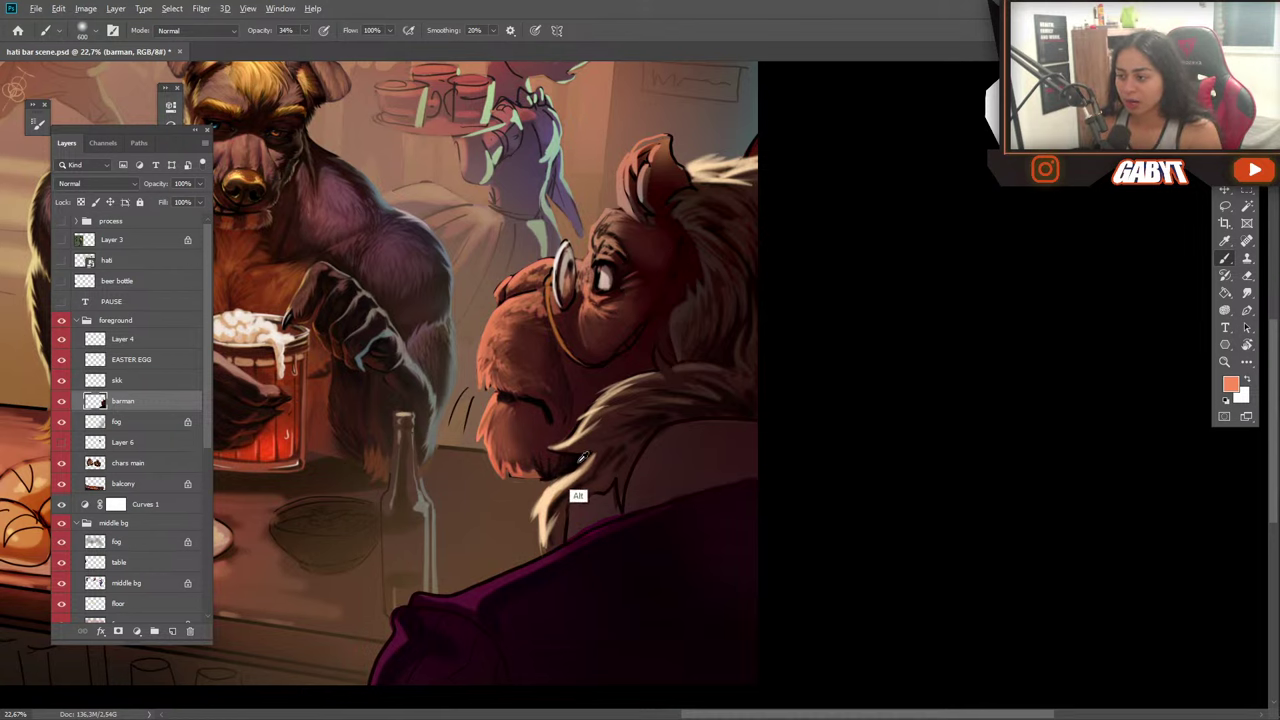
{"action": "left_click", "coordinate": [600, 474], "text": "alt"}
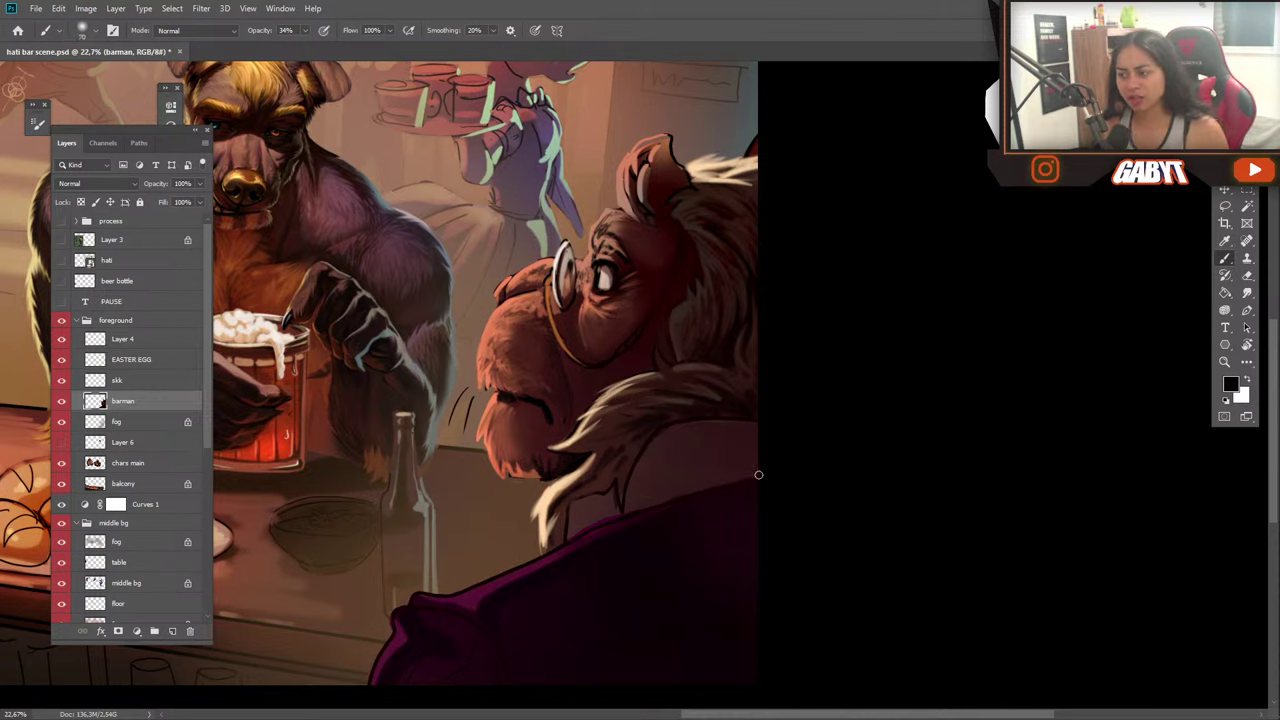
{"action": "key", "text": "alt"}
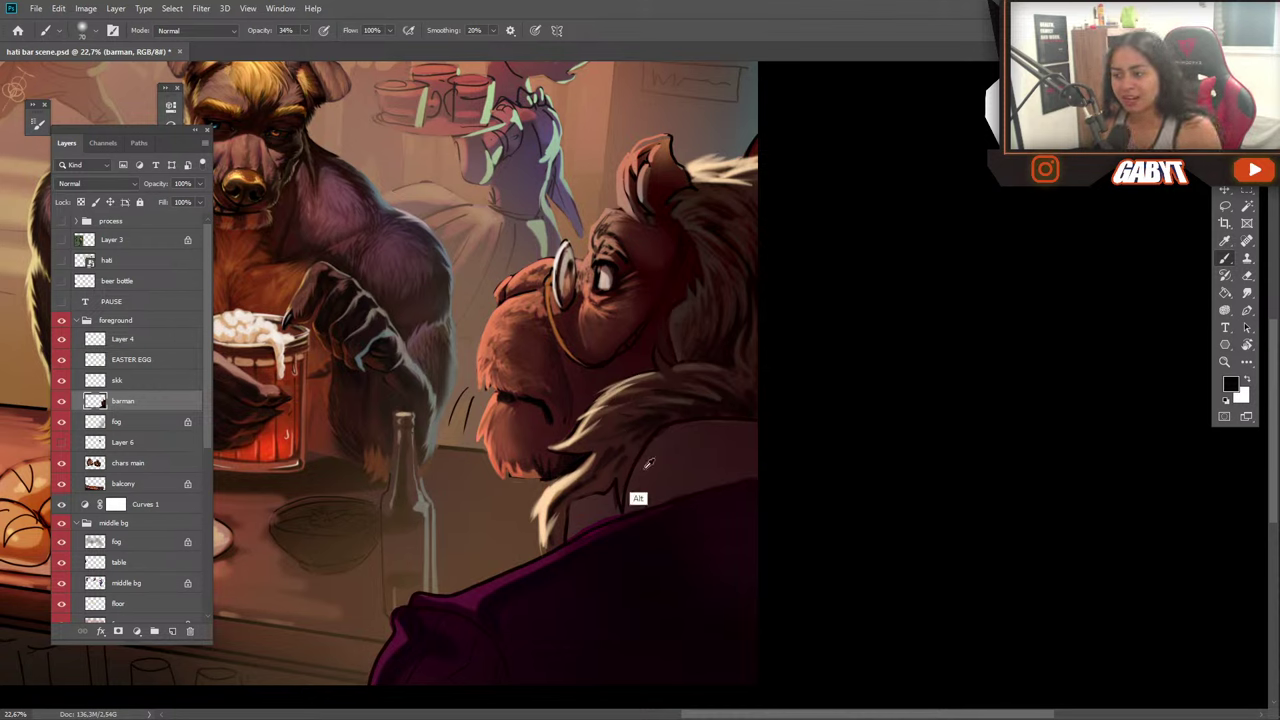
{"action": "left_click", "coordinate": [648, 465], "text": "alt"}
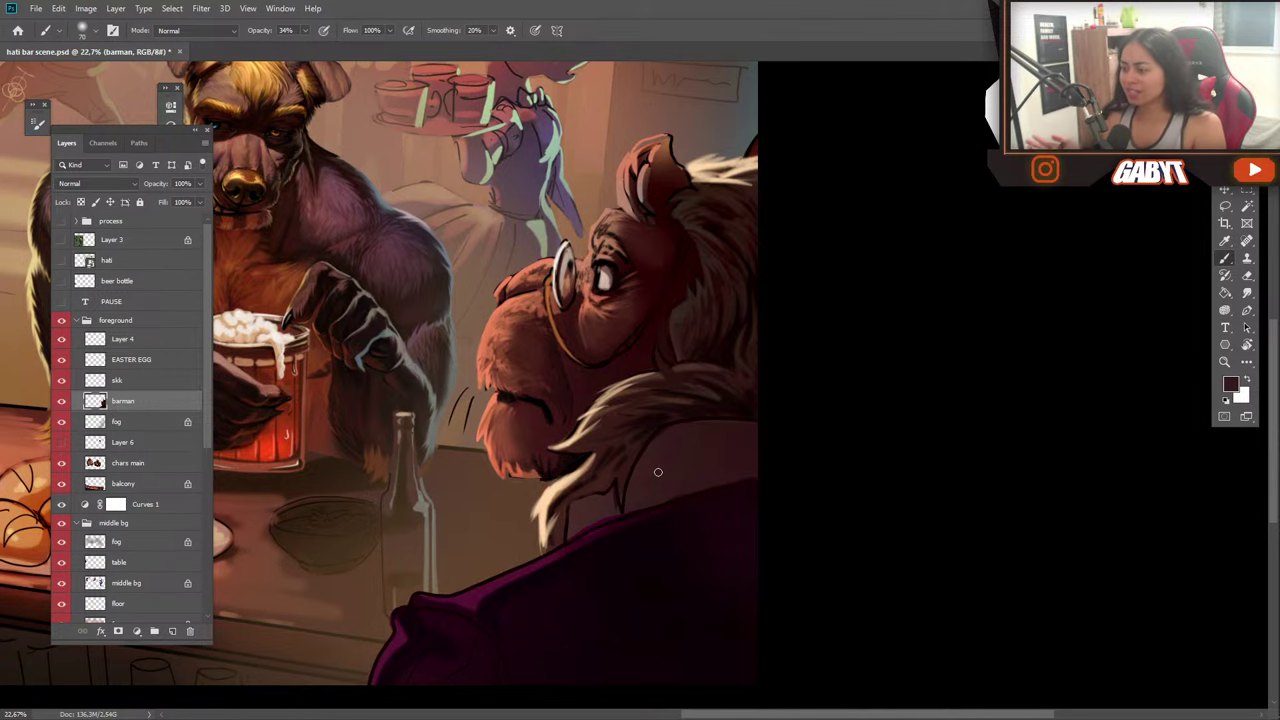
{"action": "left_click", "coordinate": [552, 420], "text": "alt"}
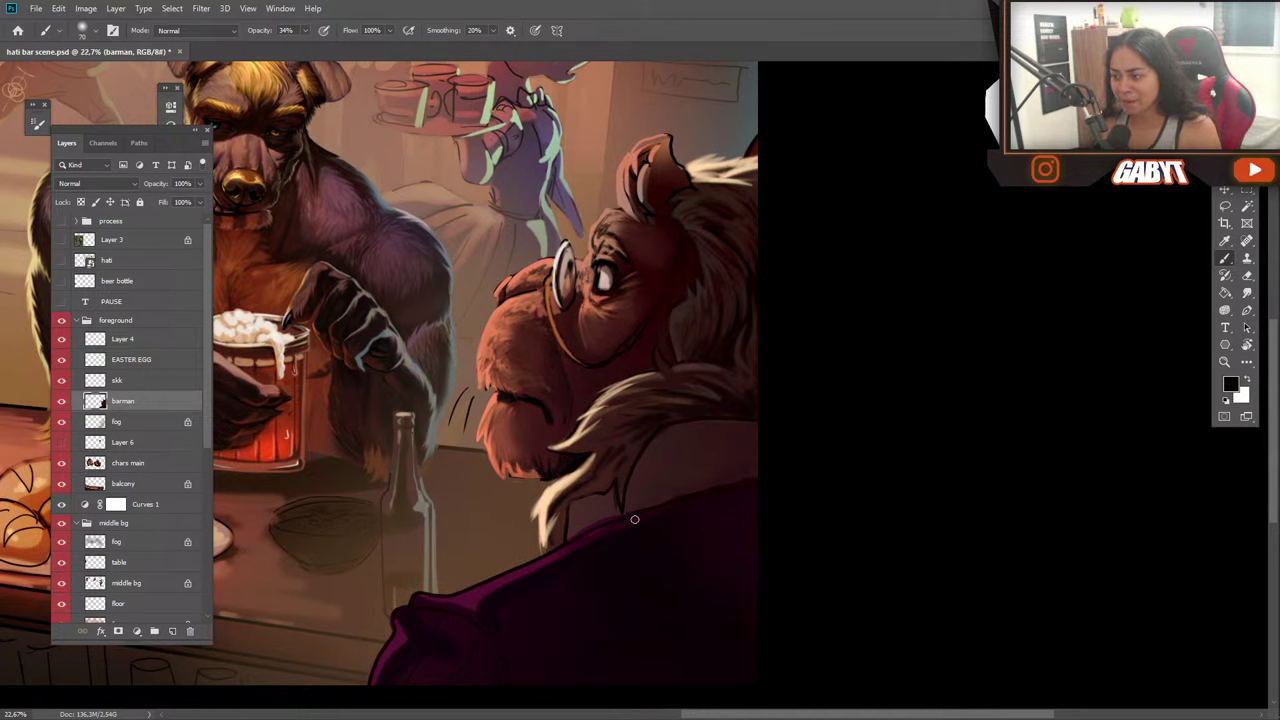
Shade the lower edge of the grey shirt above the purple coat with a sampled dark tone, brush size 500 and 100% opacity.
{"action": "key", "text": "0"}
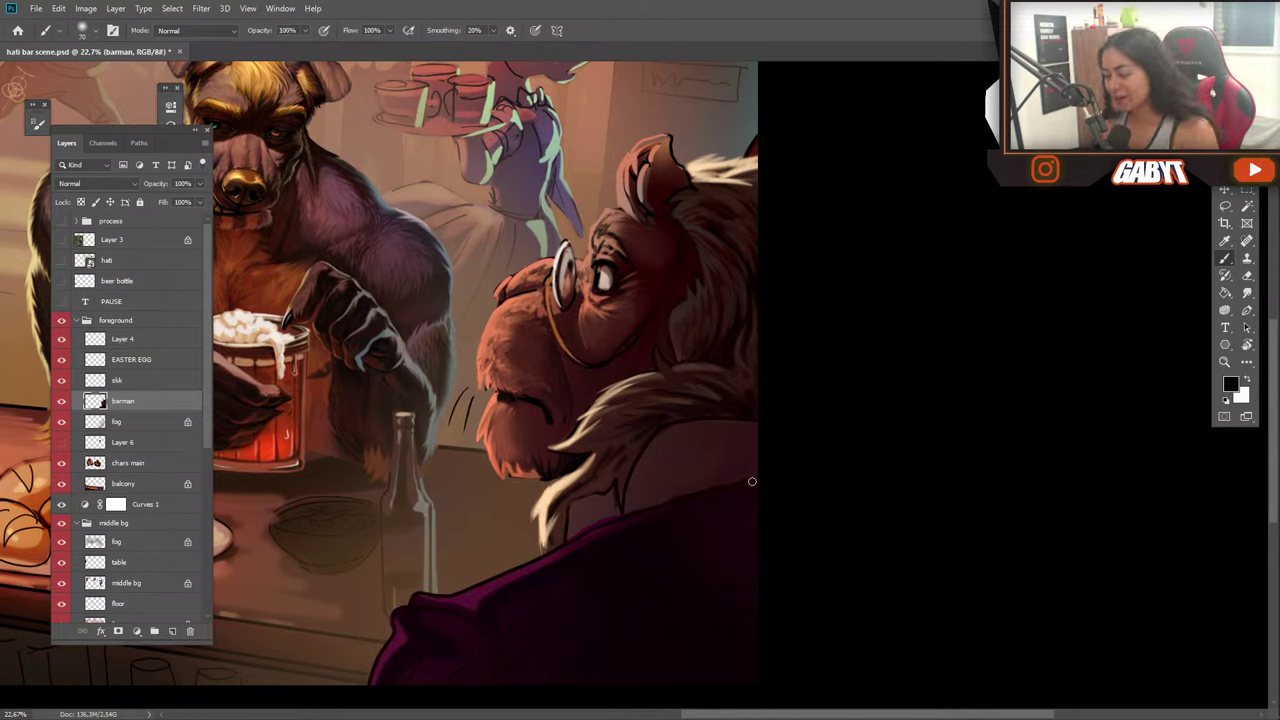
{"action": "left_click", "coordinate": [685, 415], "text": "alt"}
{"action": "key", "text": "bracketright"}
{"action": "key", "text": "bracketright"}
{"action": "key", "text": "bracketright"}
{"action": "key", "text": "bracketright"}
{"action": "key", "text": "bracketright"}
{"action": "key", "text": "bracketright"}
{"action": "key", "text": "bracketright"}
{"action": "key", "text": "bracketright"}
{"action": "key", "text": "bracketright"}
{"action": "key", "text": "bracketright"}
{"action": "key", "text": "bracketright"}
{"action": "key", "text": "bracketright"}
{"action": "key", "text": "bracketright"}
{"action": "key", "text": "bracketright"}
{"action": "key", "text": "bracketright"}
{"action": "left_click_drag", "start_coordinate": [758, 459], "coordinate": [645, 497]}
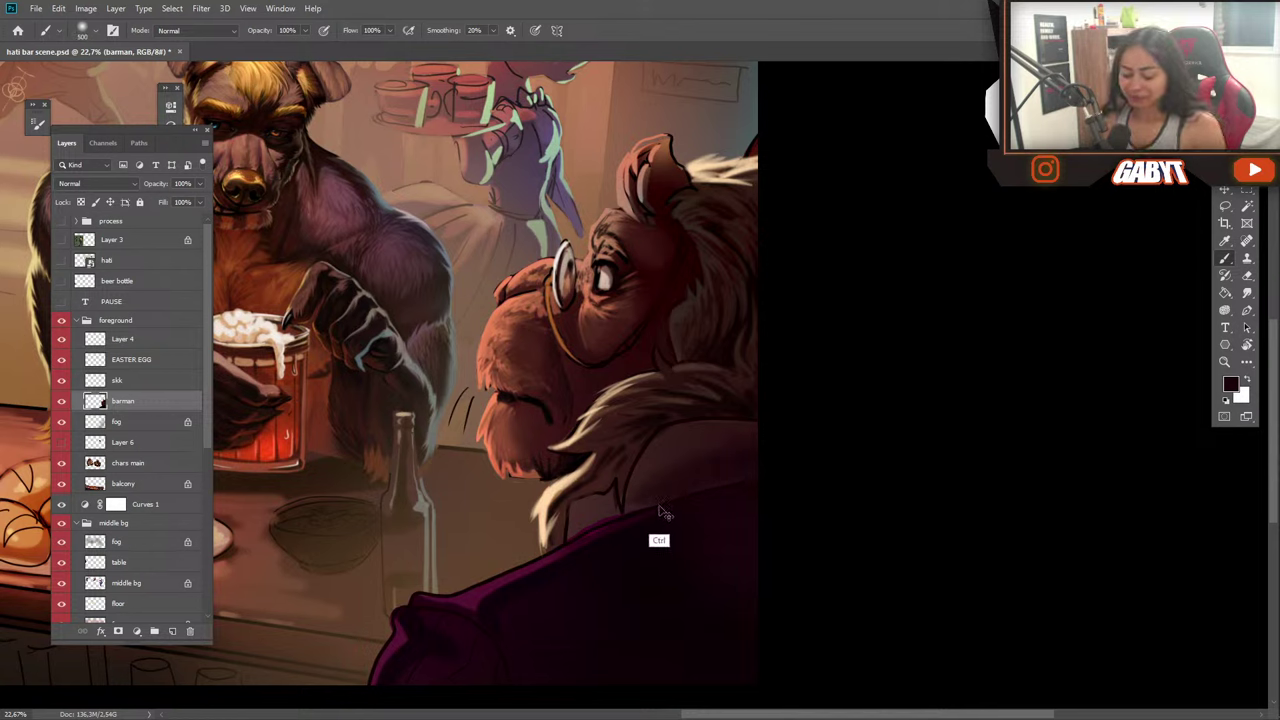
Build up soft shadows on the grey shirt between collar and coat at 20% opacity, reducing the brush to 200.
{"action": "key", "text": "2"}
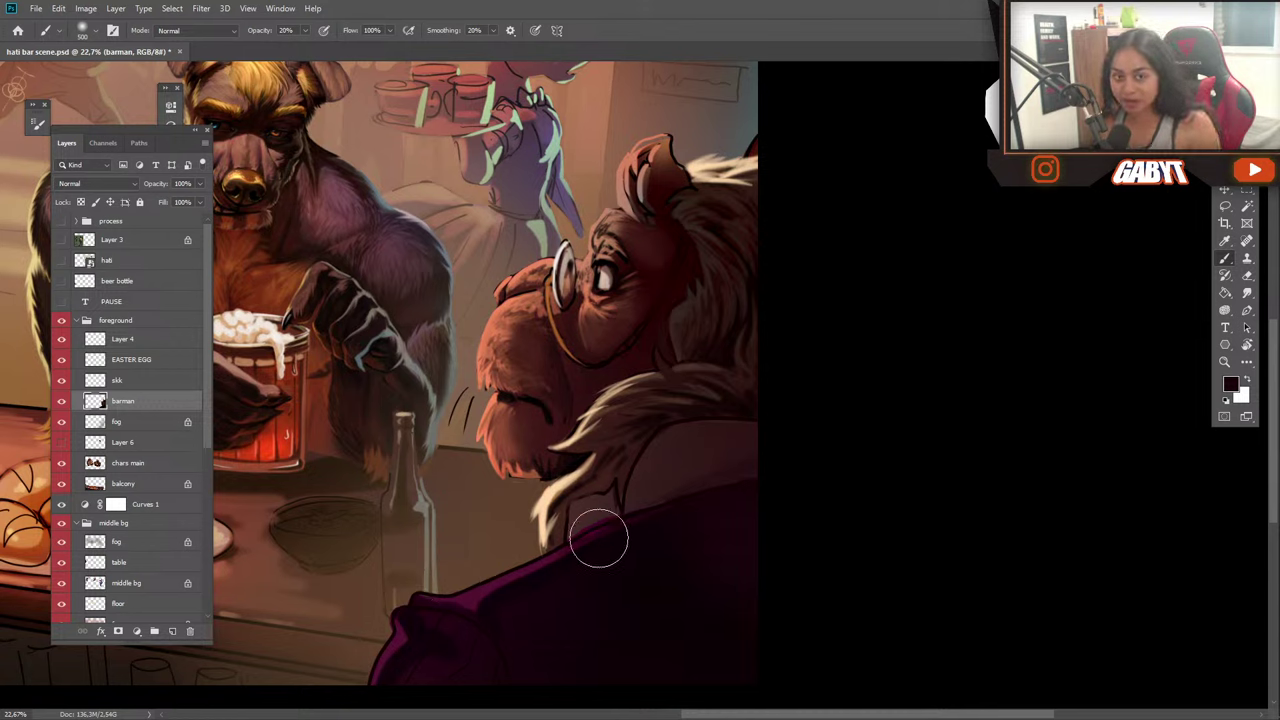
{"action": "key", "text": "bracketleft"}
{"action": "key", "text": "bracketleft"}
{"action": "key", "text": "bracketleft"}
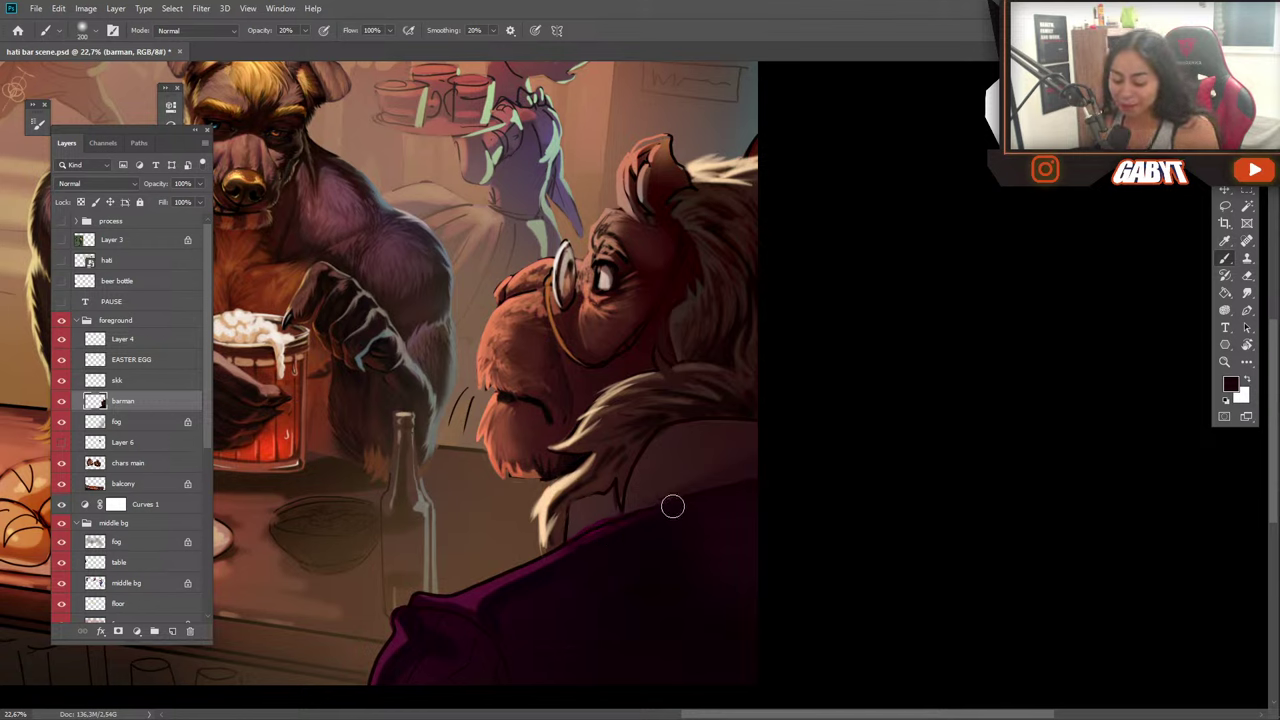
{"action": "key", "text": "alt"}
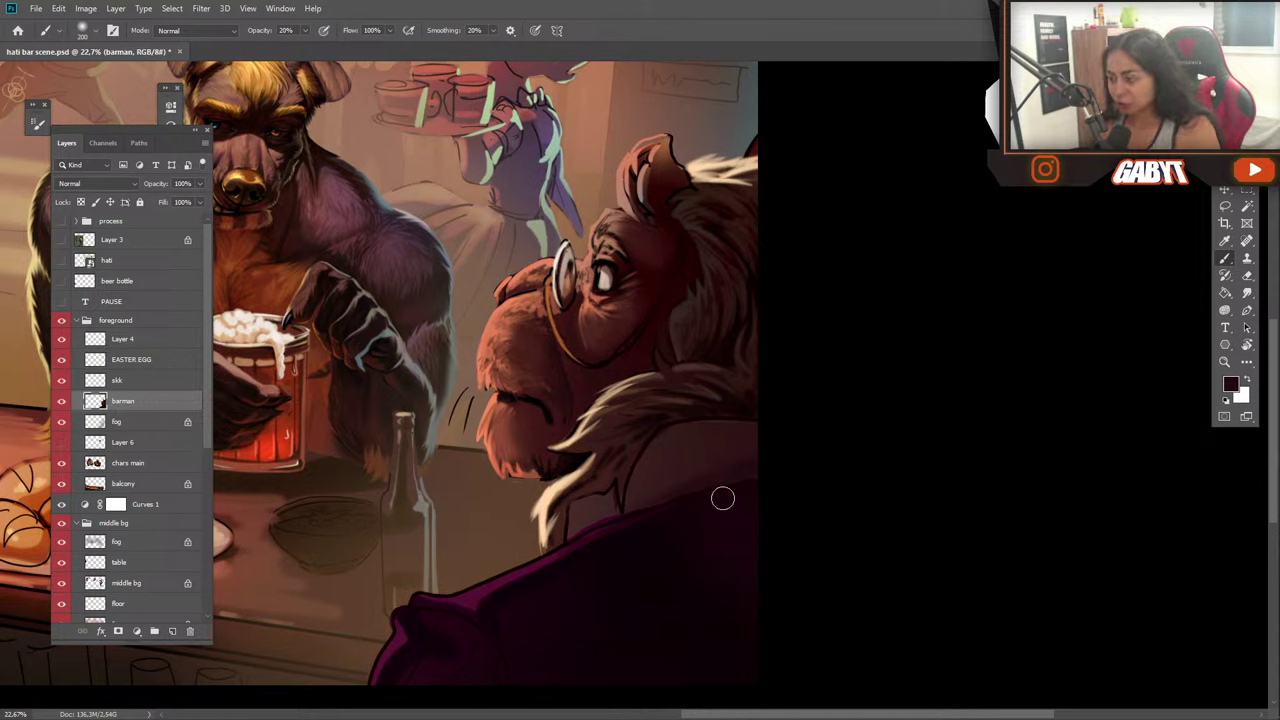
{"action": "key", "text": "ctrl"}
{"action": "key", "text": "ctrl"}
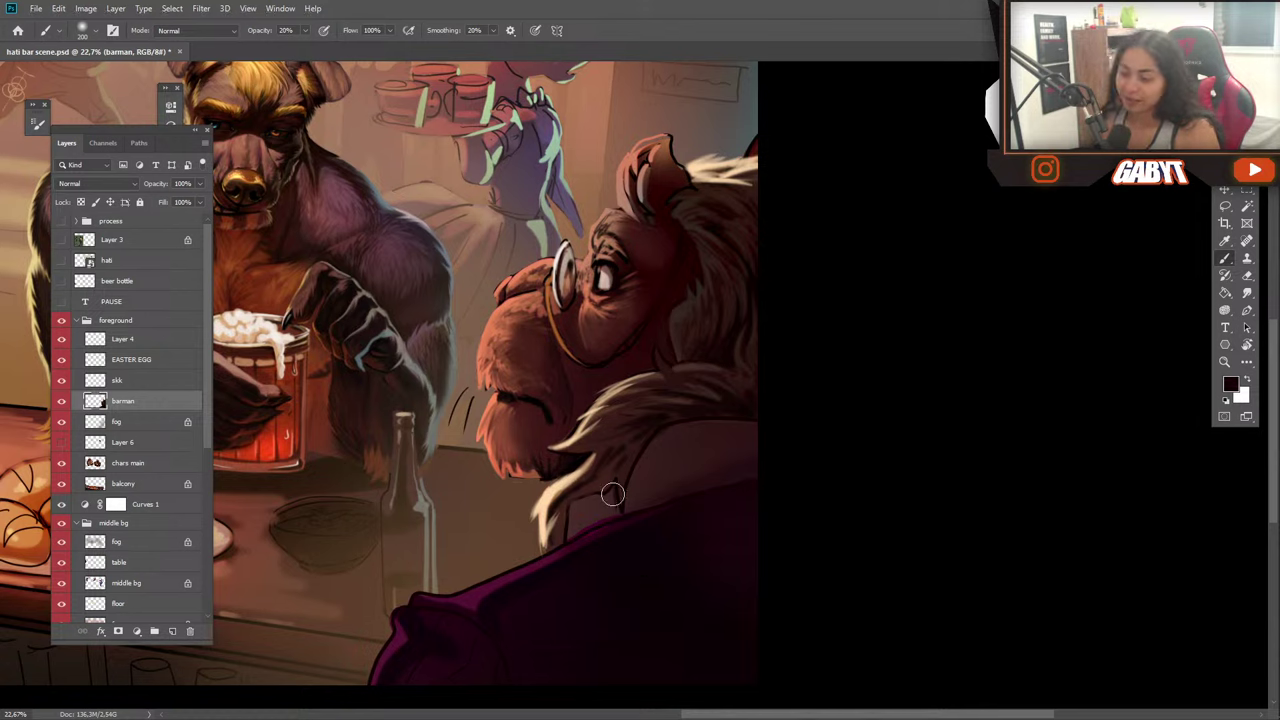
{"action": "left_click", "coordinate": [706, 408], "text": "alt"}
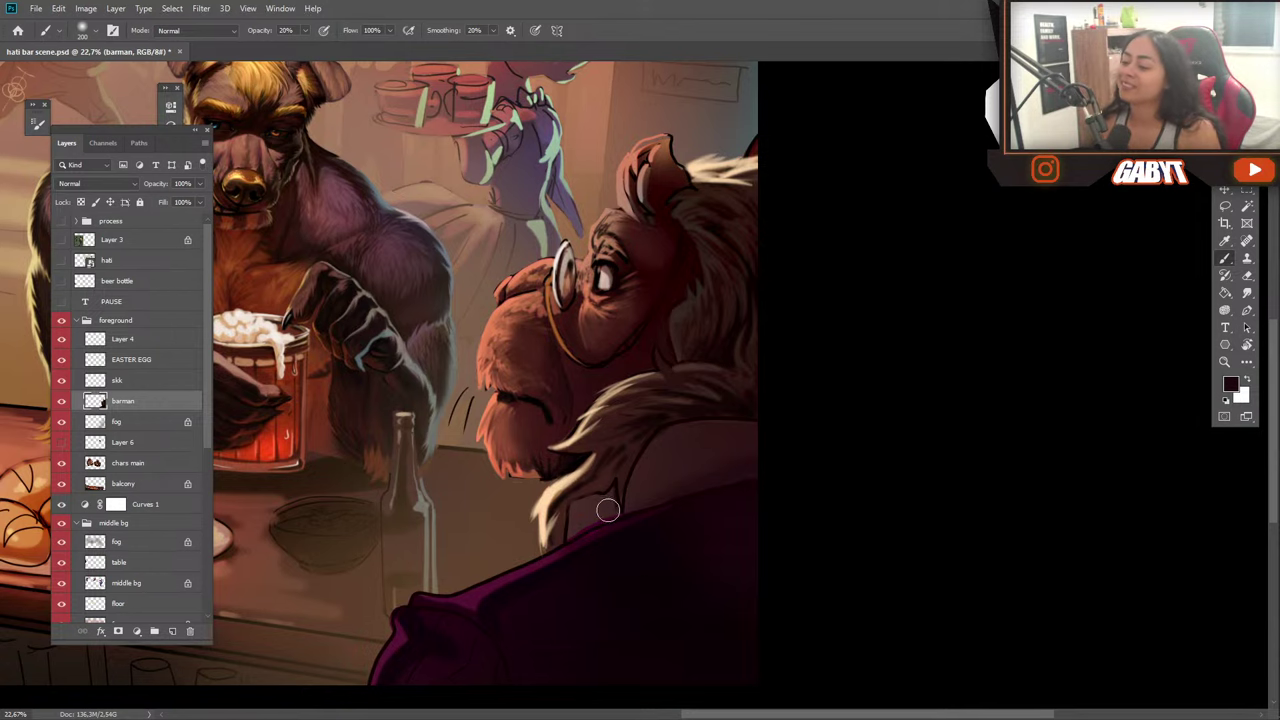
{"action": "mouse_move", "coordinate": [607, 510]}
{"action": "left_mouse_down"}
{"action": "mouse_move", "coordinate": [563, 524]}
{"action": "mouse_move", "coordinate": [592, 504]}
{"action": "left_mouse_up"}
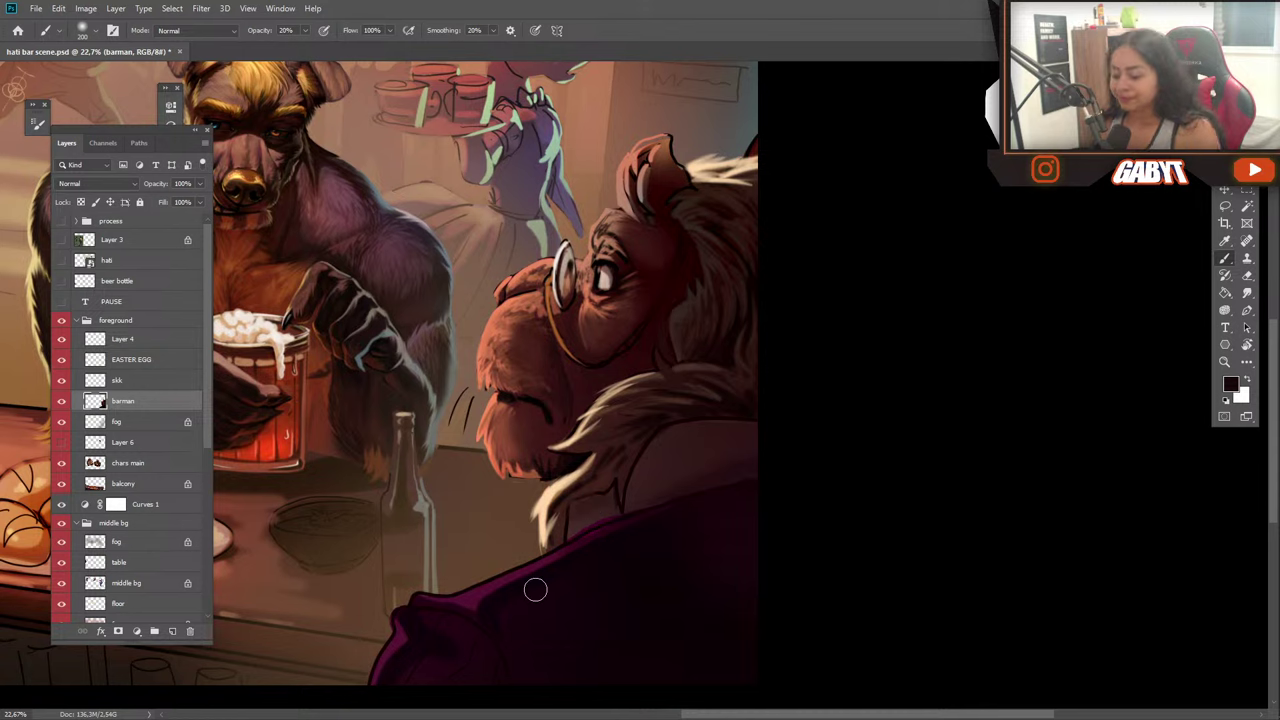
Restore the brush to 100% opacity and paint over the shirt's outline beneath the fur collar with sampled dark brown tones.
{"action": "key", "text": "0"}
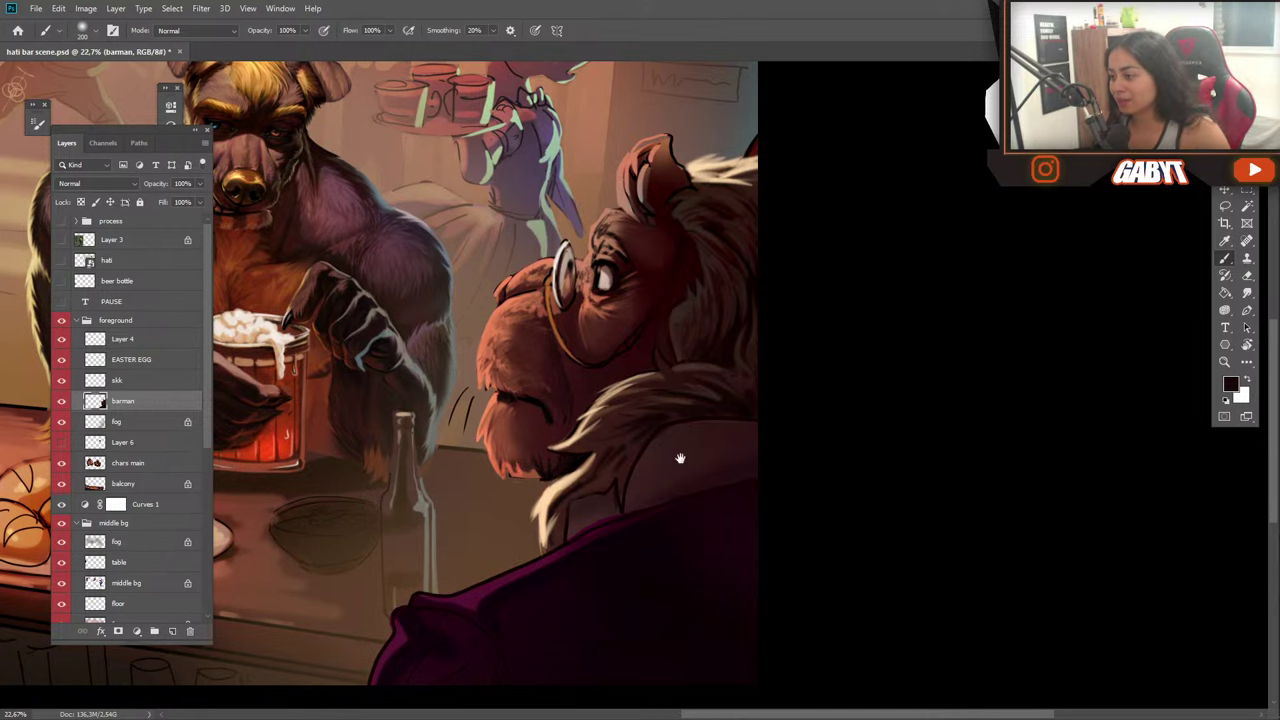
{"action": "left_click_drag", "start_coordinate": [680, 458], "coordinate": [689, 391]}
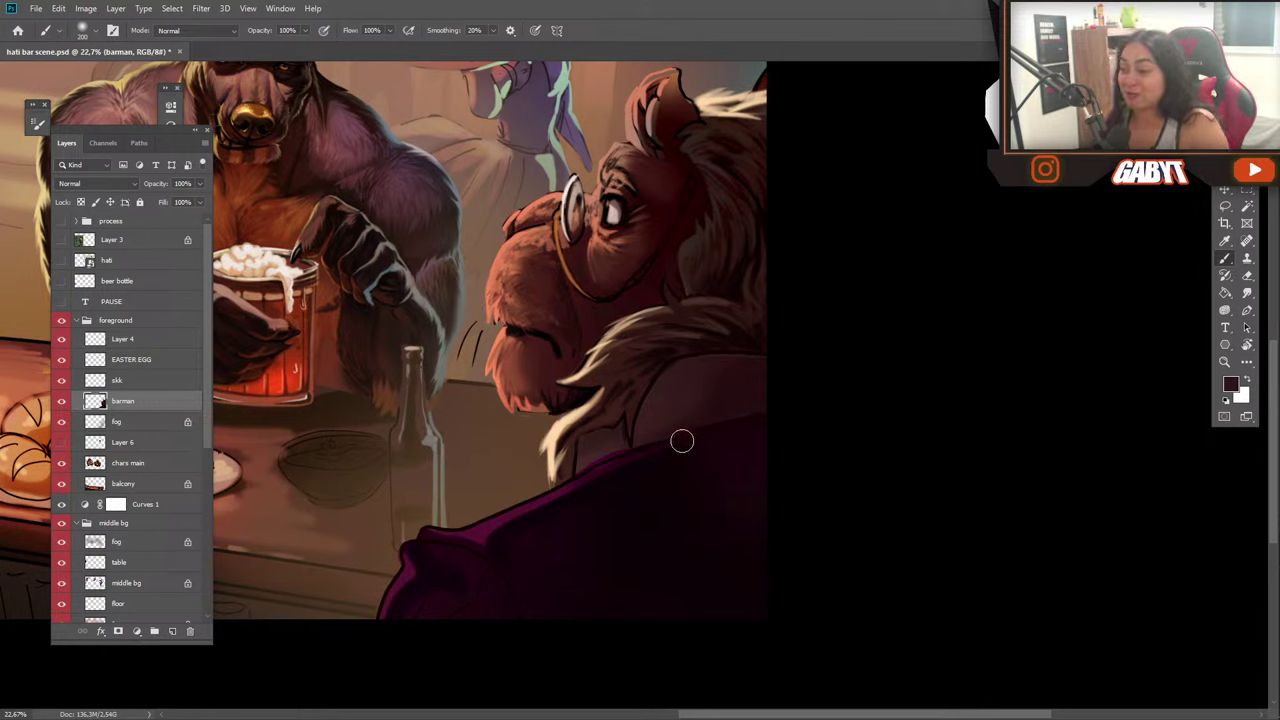
{"action": "left_click", "coordinate": [745, 342], "text": "alt"}
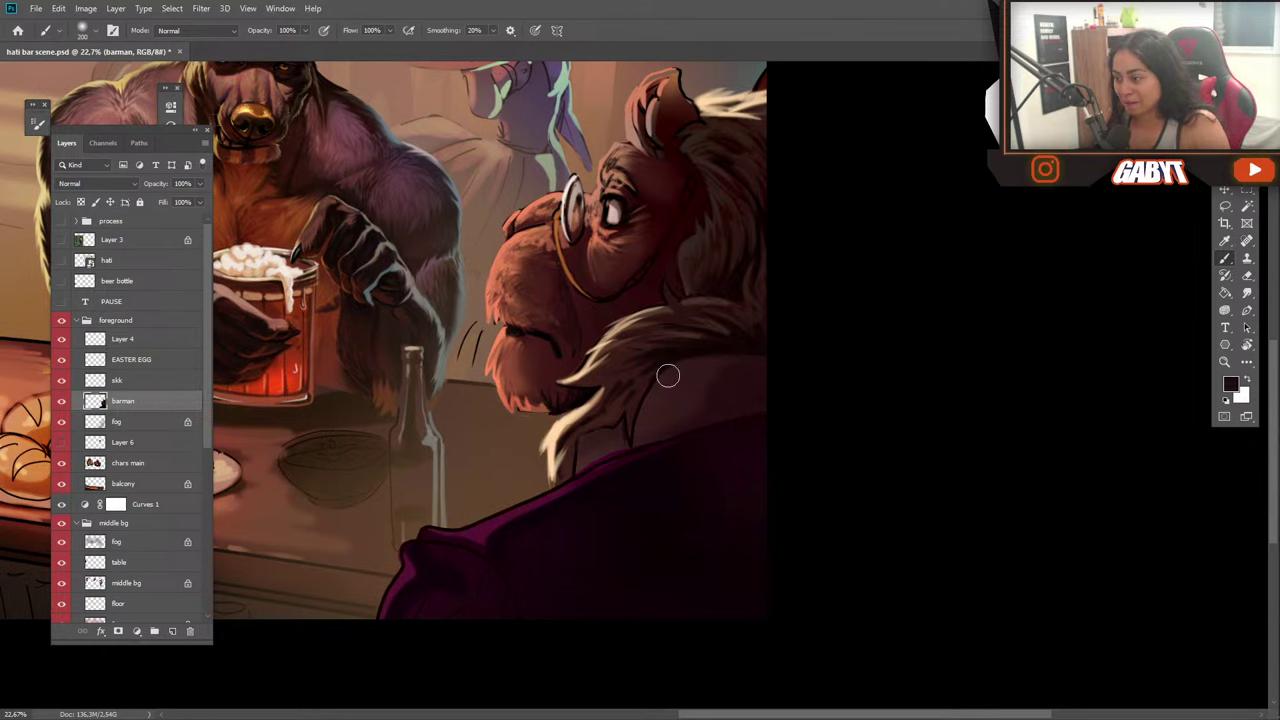
{"action": "left_click", "coordinate": [706, 394], "text": "alt"}
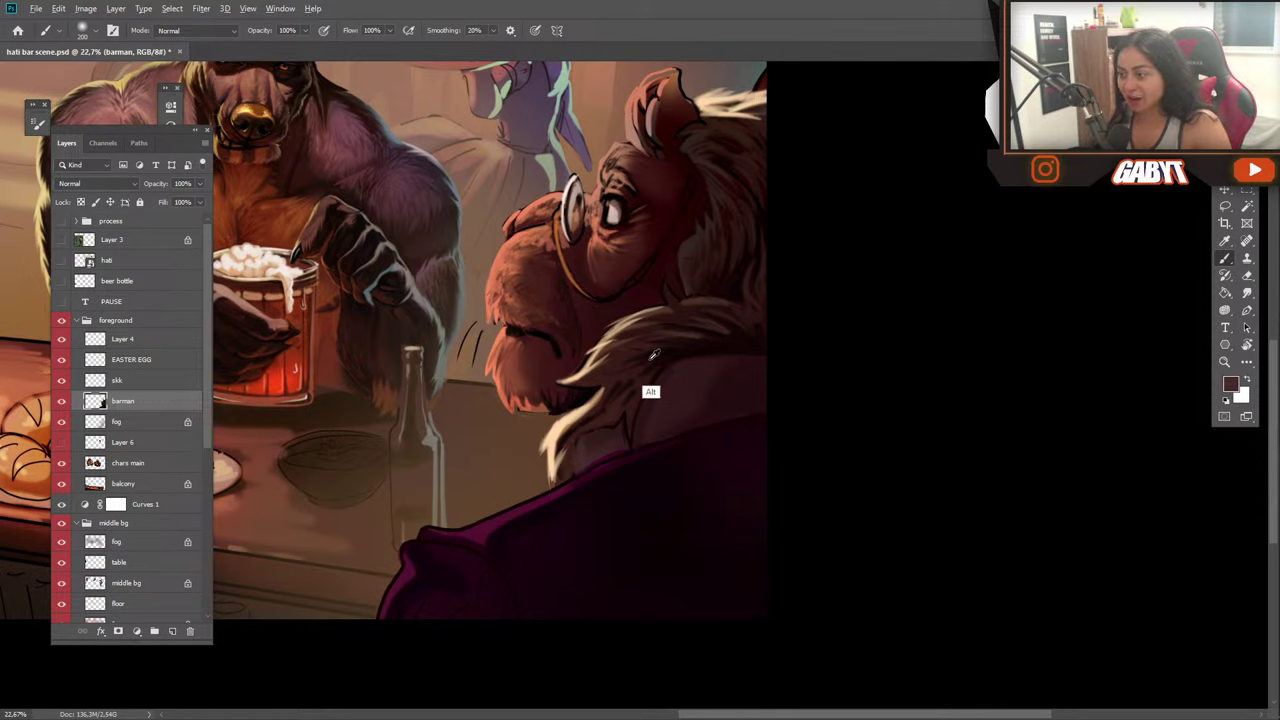
Set the foreground colour to the muted grey-green #555c4b.
{"action": "left_click", "coordinate": [651, 389], "text": "alt"}
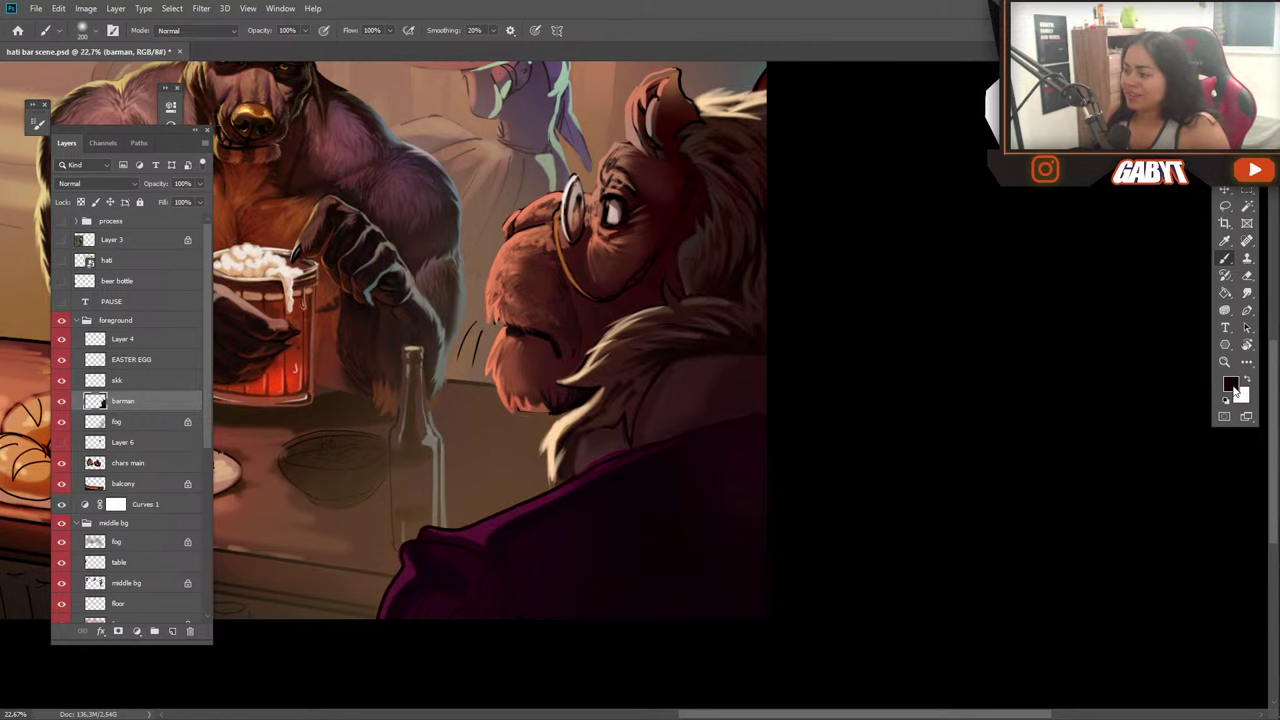
{"action": "left_click", "coordinate": [1233, 388]}
{"action": "left_click", "coordinate": [920, 445]}
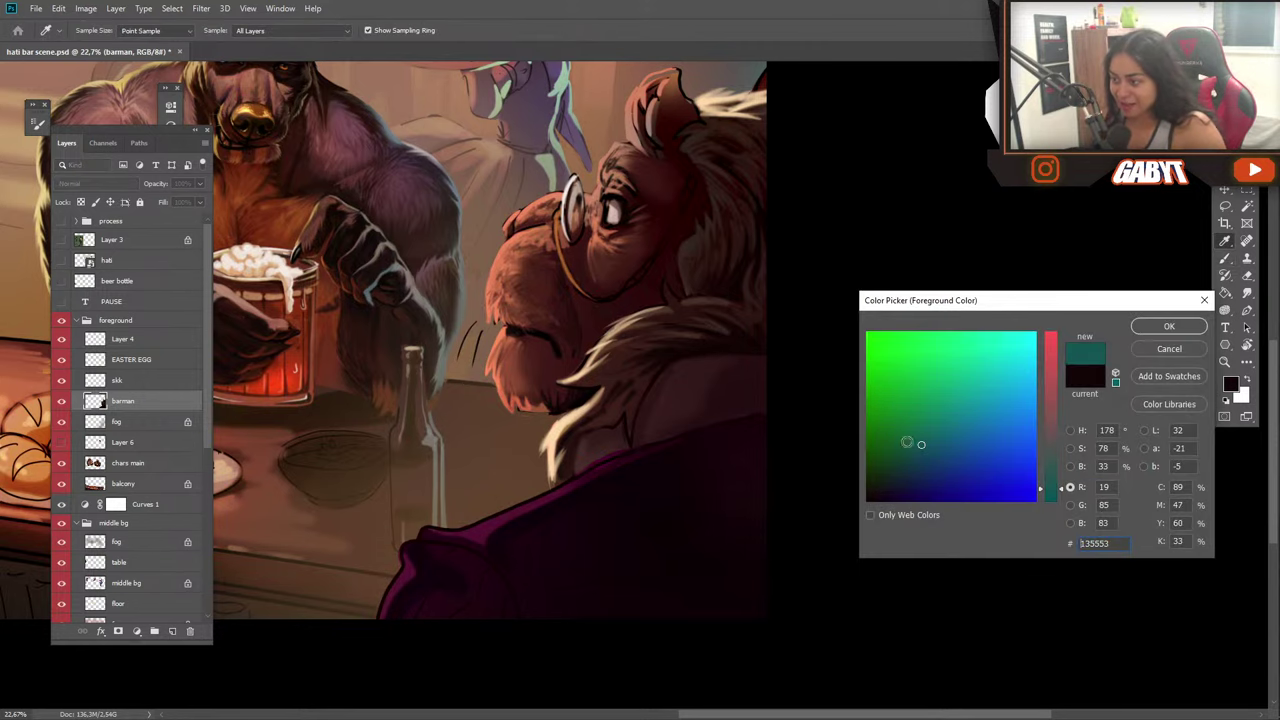
{"action": "left_click", "coordinate": [675, 396]}
{"action": "mouse_move", "coordinate": [908, 460]}
{"action": "left_mouse_down"}
{"action": "mouse_move", "coordinate": [894, 463]}
{"action": "mouse_move", "coordinate": [897, 444]}
{"action": "mouse_move", "coordinate": [916, 440]}
{"action": "left_mouse_up"}
{"action": "left_click_drag", "start_coordinate": [1046, 462], "coordinate": [1046, 457]}
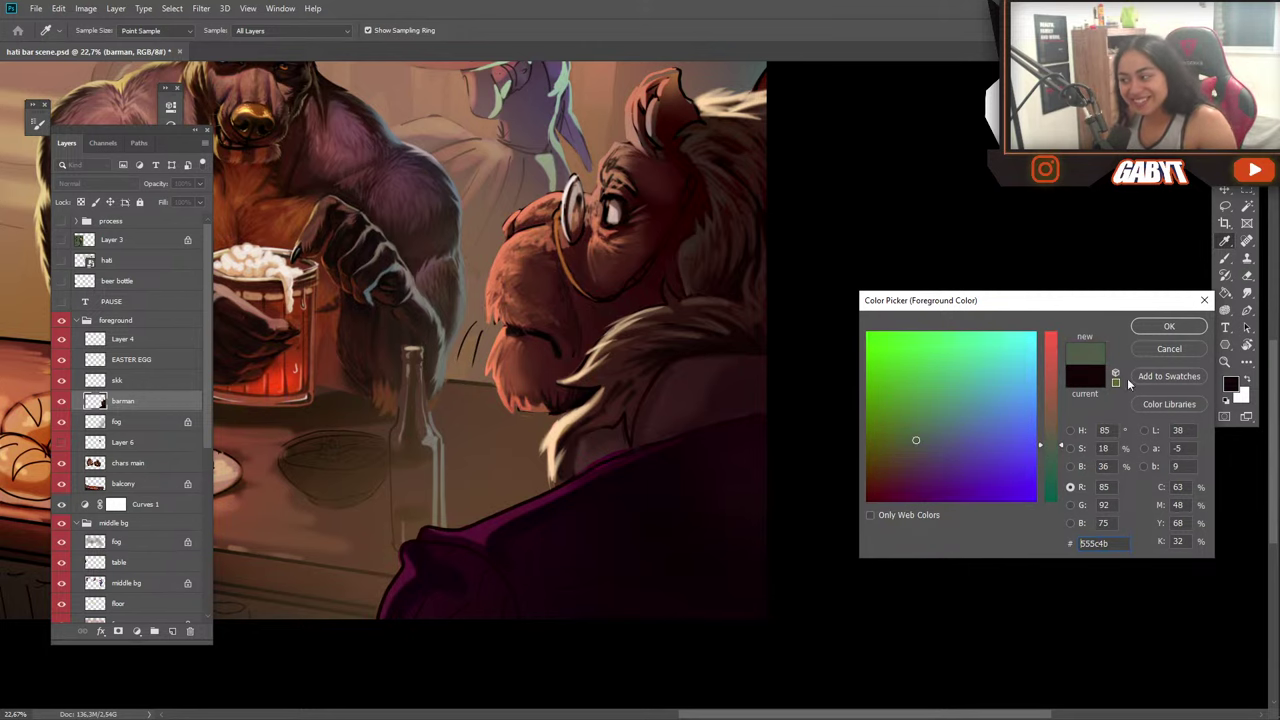
{"action": "left_click", "coordinate": [1169, 326]}
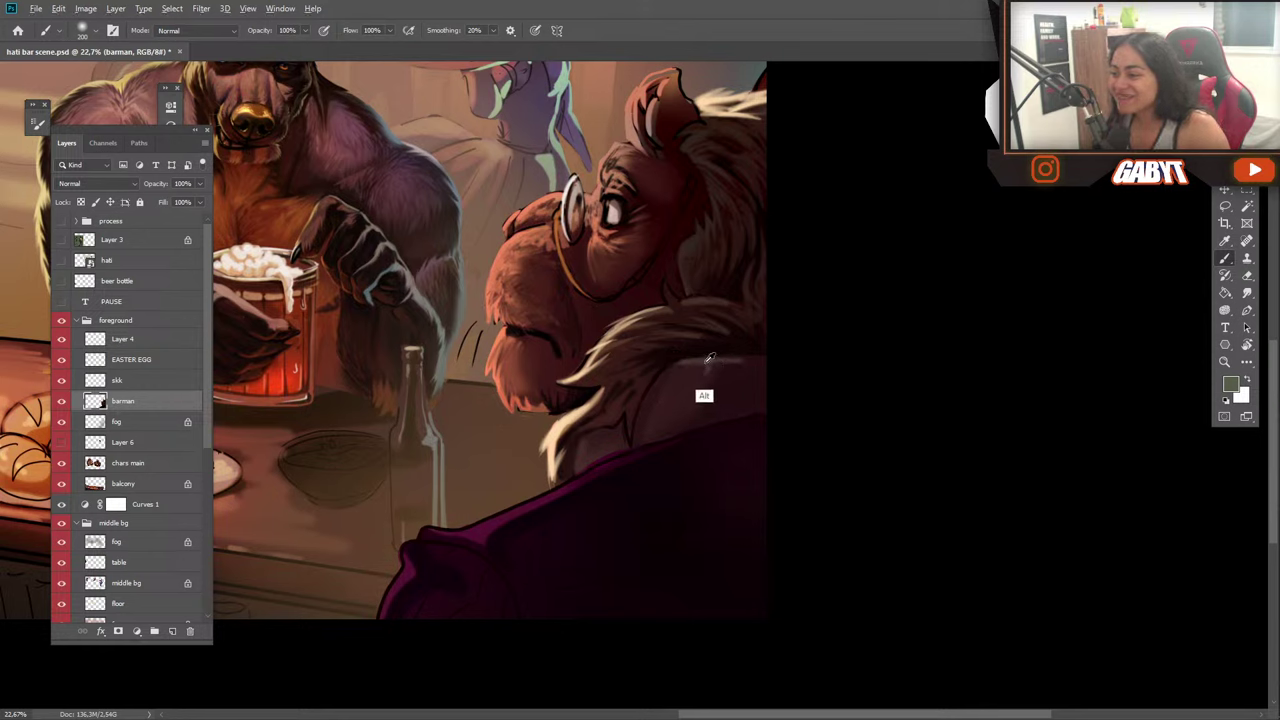
Paint soft light folds on the grey shirt beneath the fur collar, blending them with sampled shirt tones using the size 200 brush.
{"action": "left_click", "coordinate": [704, 373], "text": "alt"}
{"action": "left_click", "coordinate": [699, 376], "text": "alt"}
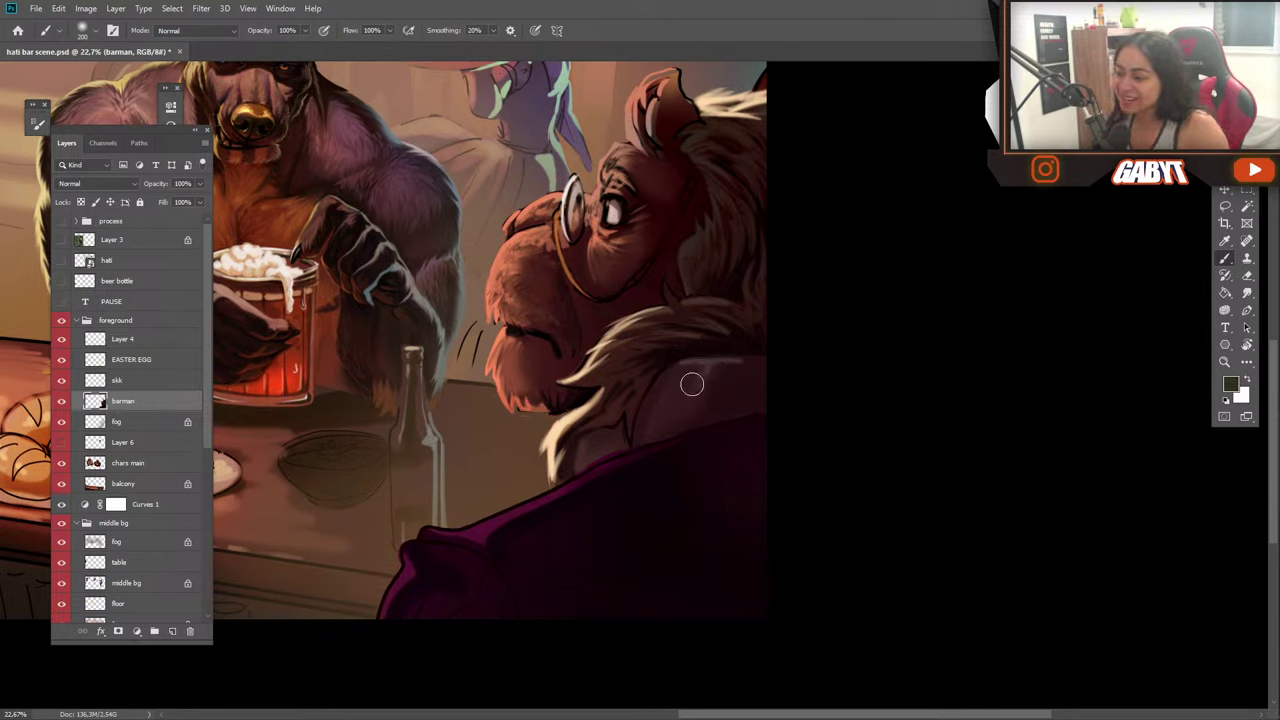
{"action": "left_click", "coordinate": [712, 371], "text": "alt"}
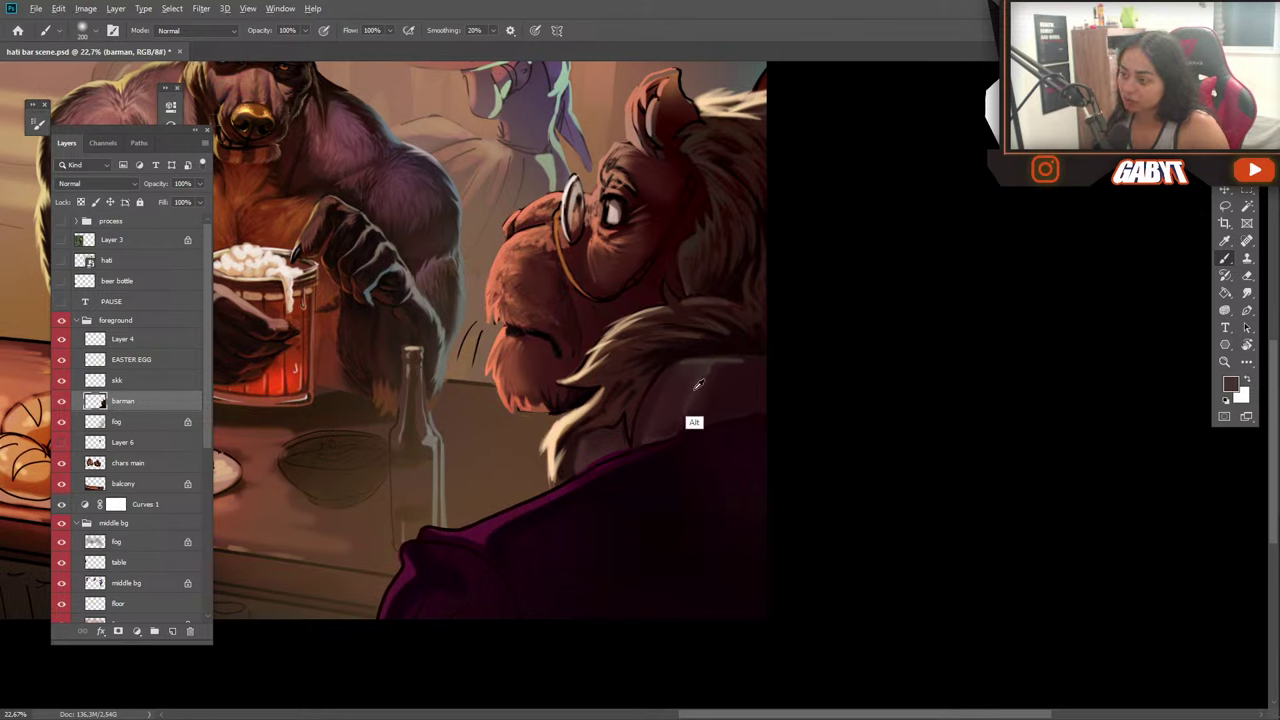
{"action": "left_click", "coordinate": [688, 428], "text": "alt"}
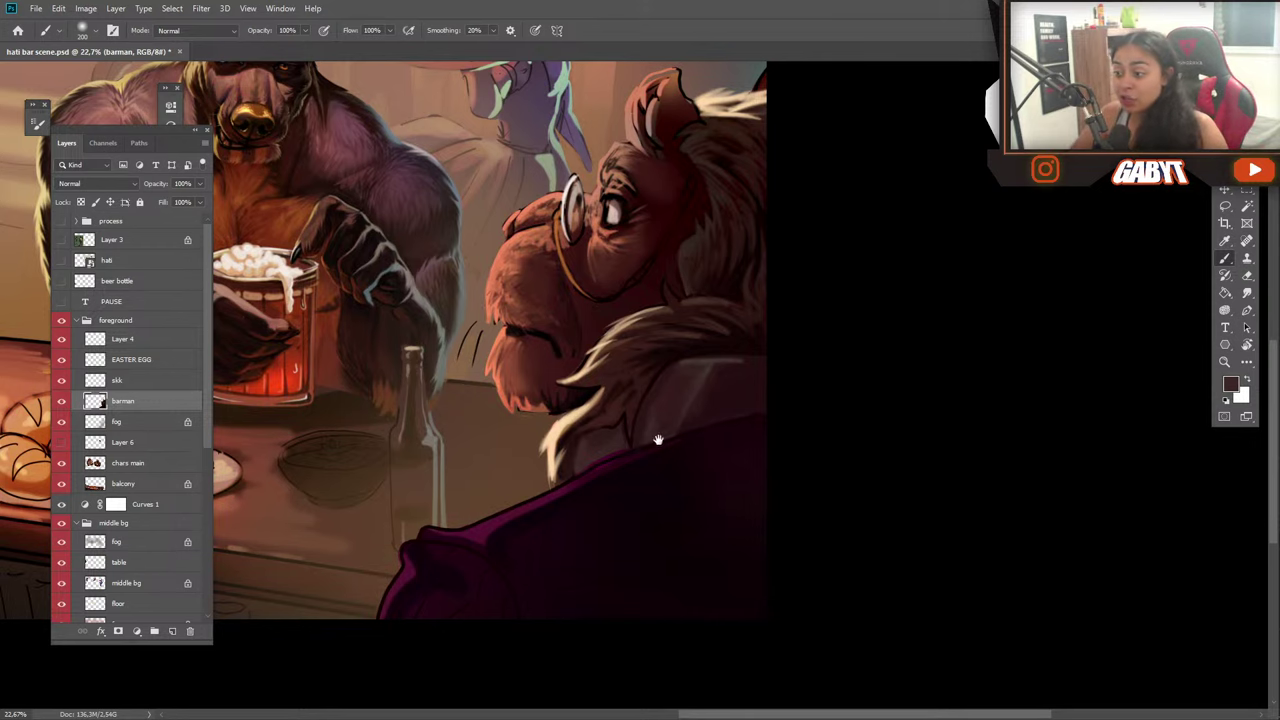
{"action": "scroll", "coordinate": [657, 440], "scroll_direction": "up", "scroll_amount": 2}
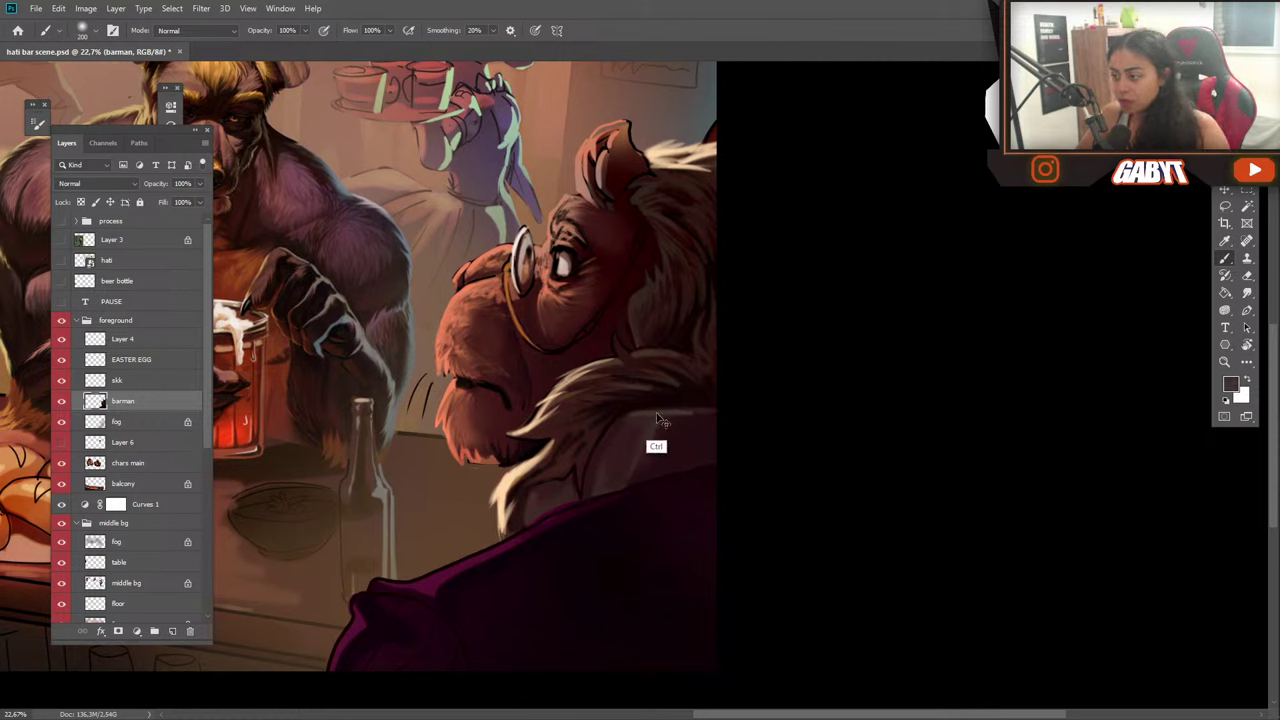
{"action": "left_click", "coordinate": [662, 428], "text": "alt"}
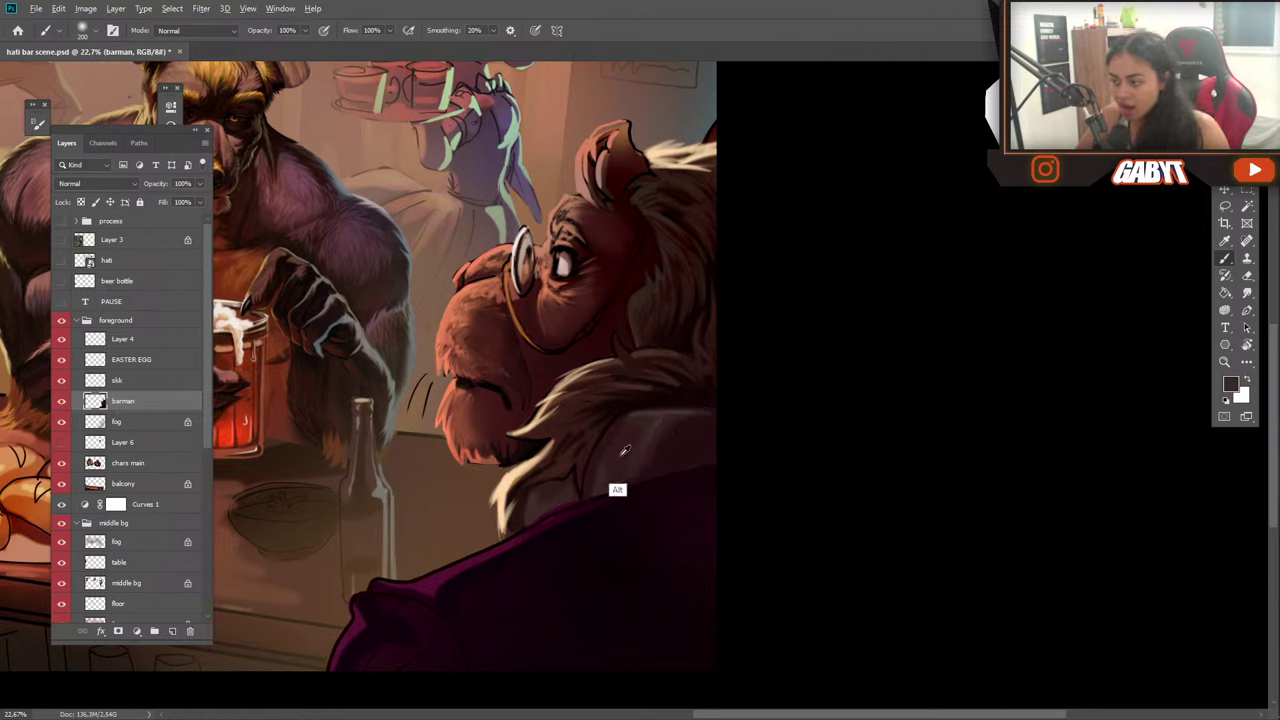
{"action": "left_click", "coordinate": [614, 489], "text": "alt"}
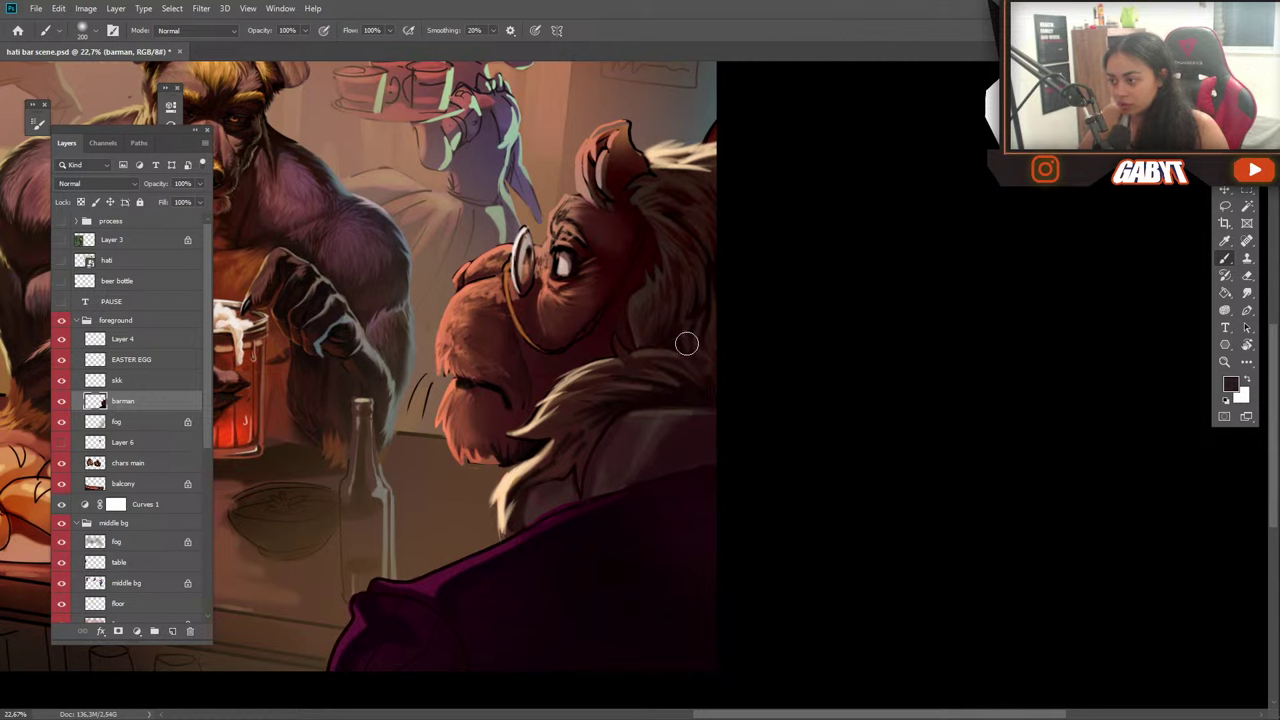
Reduce the brush to 50 and draw a dark glasses cord running from the barman's ear down to his cheek.
{"action": "scroll", "coordinate": [624, 500], "scroll_direction": "down", "scroll_amount": 3}
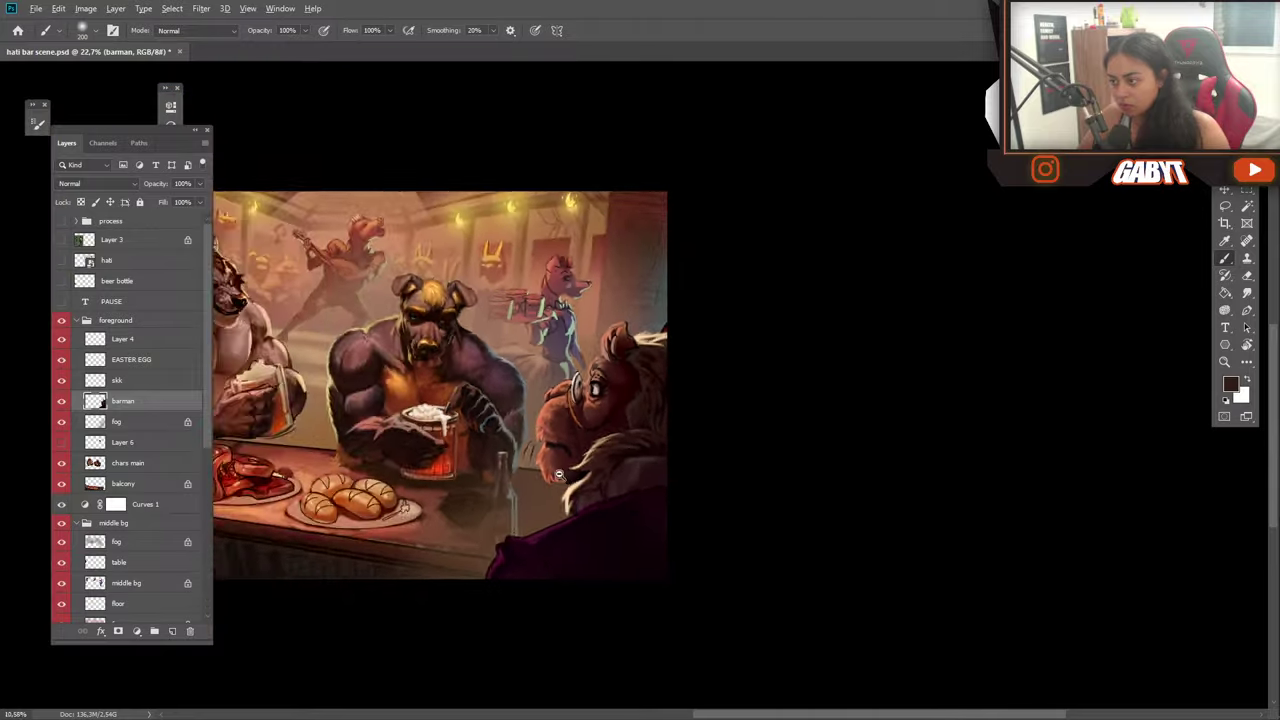
{"action": "scroll", "coordinate": [558, 474], "scroll_direction": "down", "scroll_amount": 1}
{"action": "scroll", "coordinate": [680, 340], "scroll_direction": "up", "scroll_amount": 4}
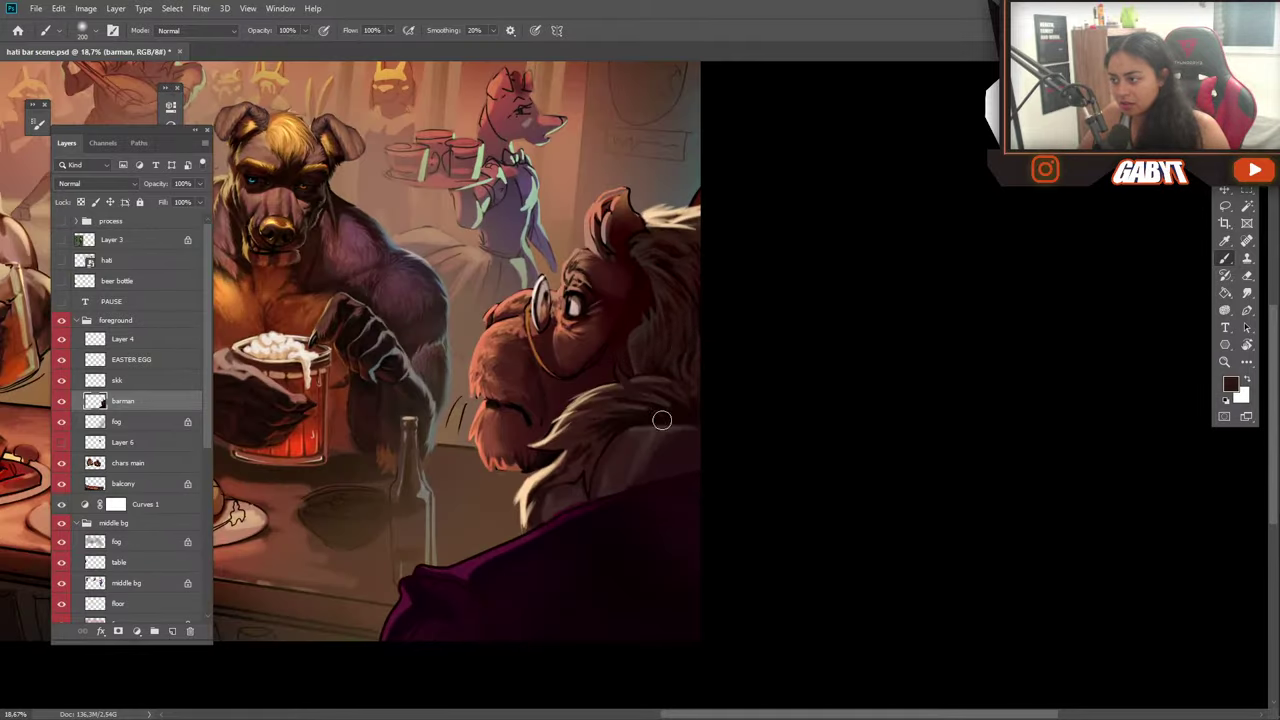
{"action": "left_click_drag", "start_coordinate": [640, 437], "coordinate": [660, 444]}
{"action": "left_click_drag", "start_coordinate": [615, 400], "coordinate": [687, 473]}
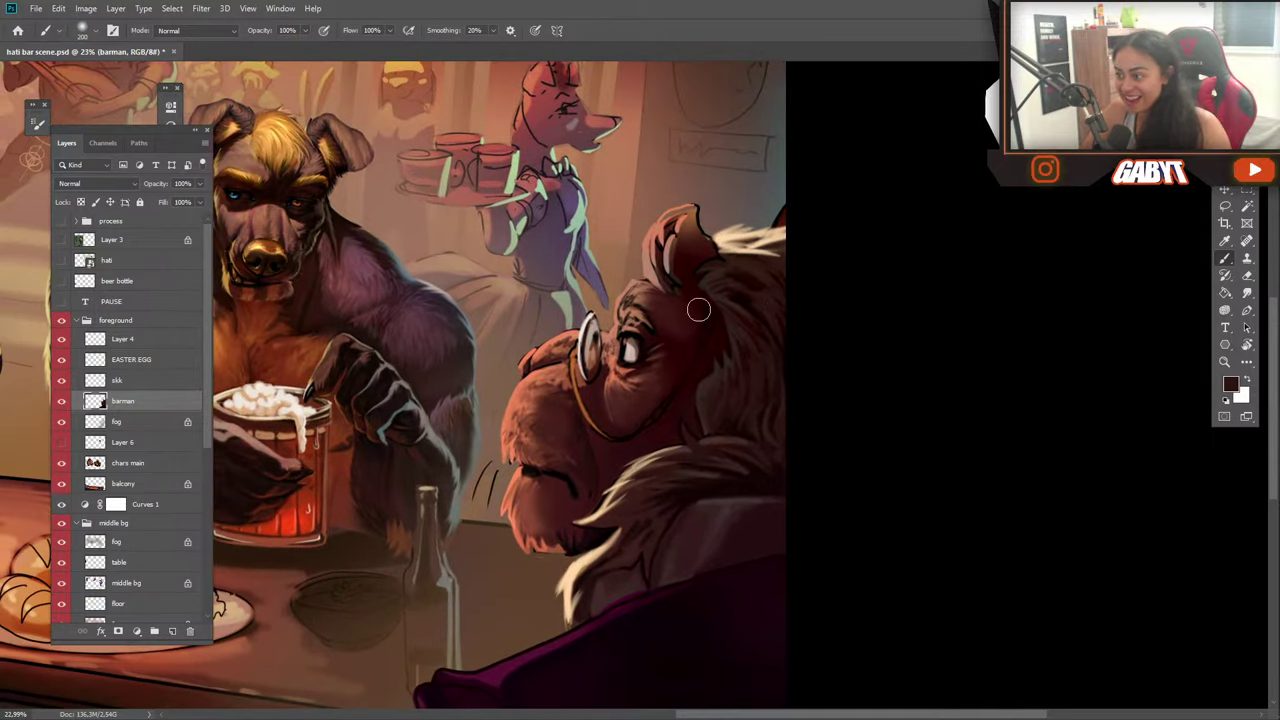
{"action": "key", "text": "bracketleft"}
{"action": "key", "text": "bracketleft"}
{"action": "key", "text": "bracketleft"}
{"action": "key", "text": "bracketleft"}
{"action": "key", "text": "bracketleft"}
{"action": "key", "text": "bracketleft"}
{"action": "key", "text": "bracketleft"}
{"action": "key", "text": "bracketleft"}
{"action": "key", "text": "bracketleft"}
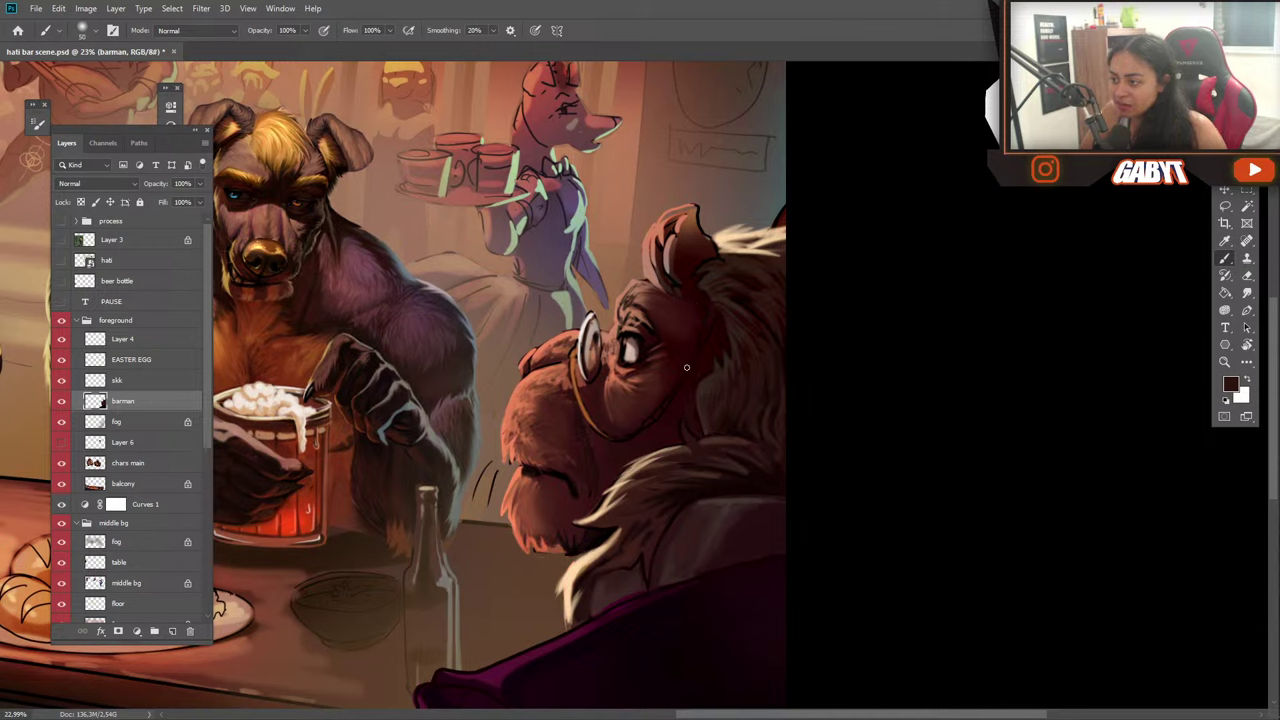
{"action": "mouse_move", "coordinate": [710, 312]}
{"action": "left_mouse_down"}
{"action": "mouse_move", "coordinate": [658, 420]}
{"action": "mouse_move", "coordinate": [624, 436]}
{"action": "left_mouse_up"}
Refine the glasses cord with sampled dark tones and add small light tan glints along its lower curve.
{"action": "left_click", "coordinate": [590, 424], "text": "alt"}
{"action": "left_click", "coordinate": [731, 304], "text": "alt"}
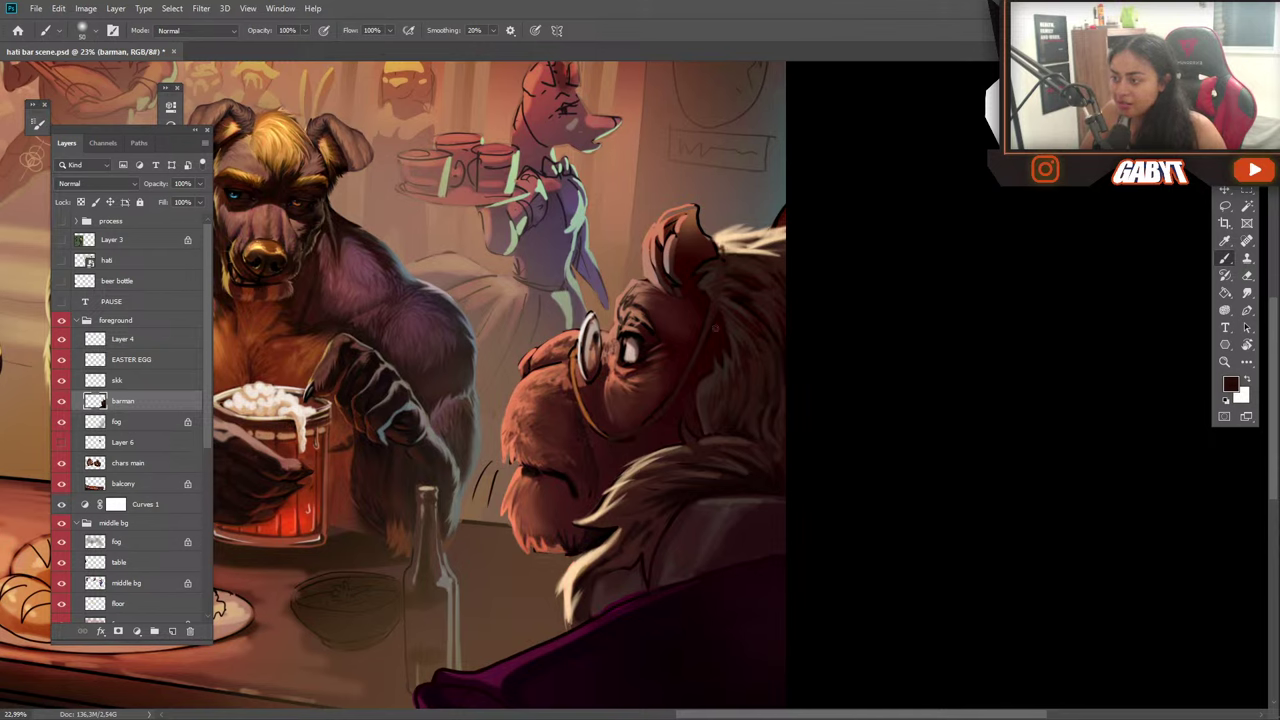
{"action": "left_click", "coordinate": [655, 424], "text": "alt"}
{"action": "left_click", "coordinate": [668, 410], "text": "alt"}
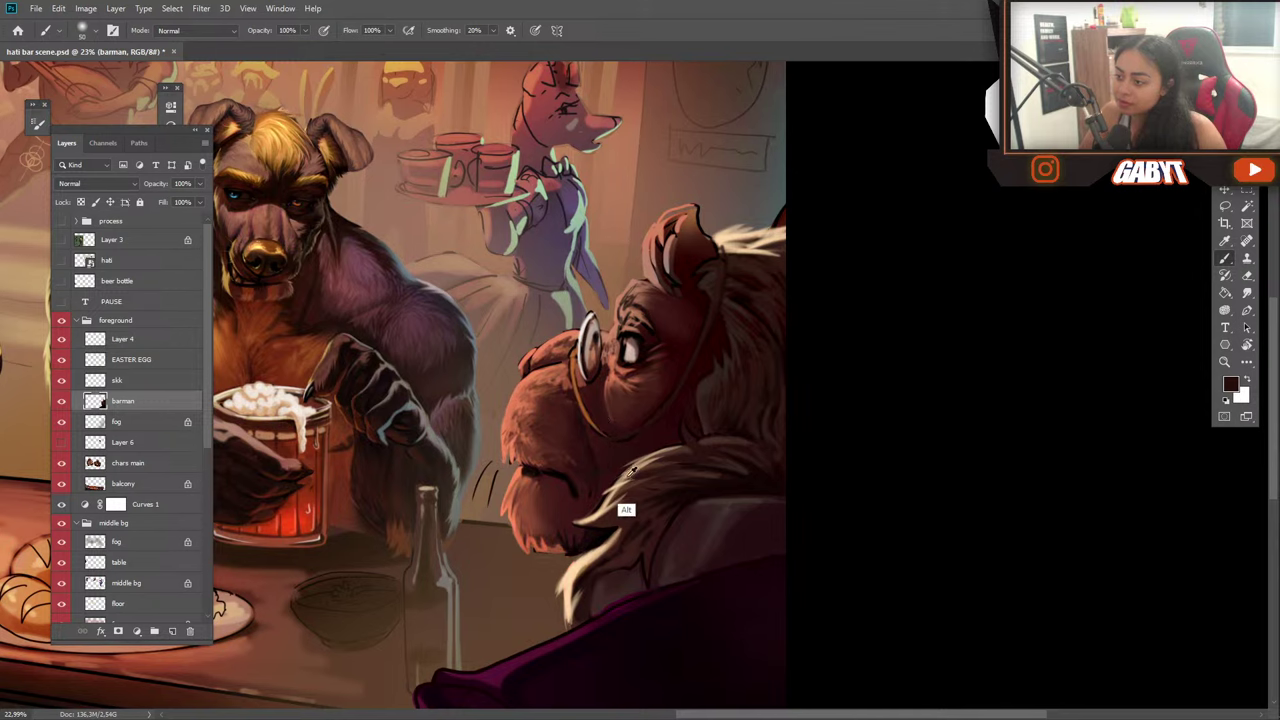
{"action": "left_click", "coordinate": [645, 427], "text": "alt"}
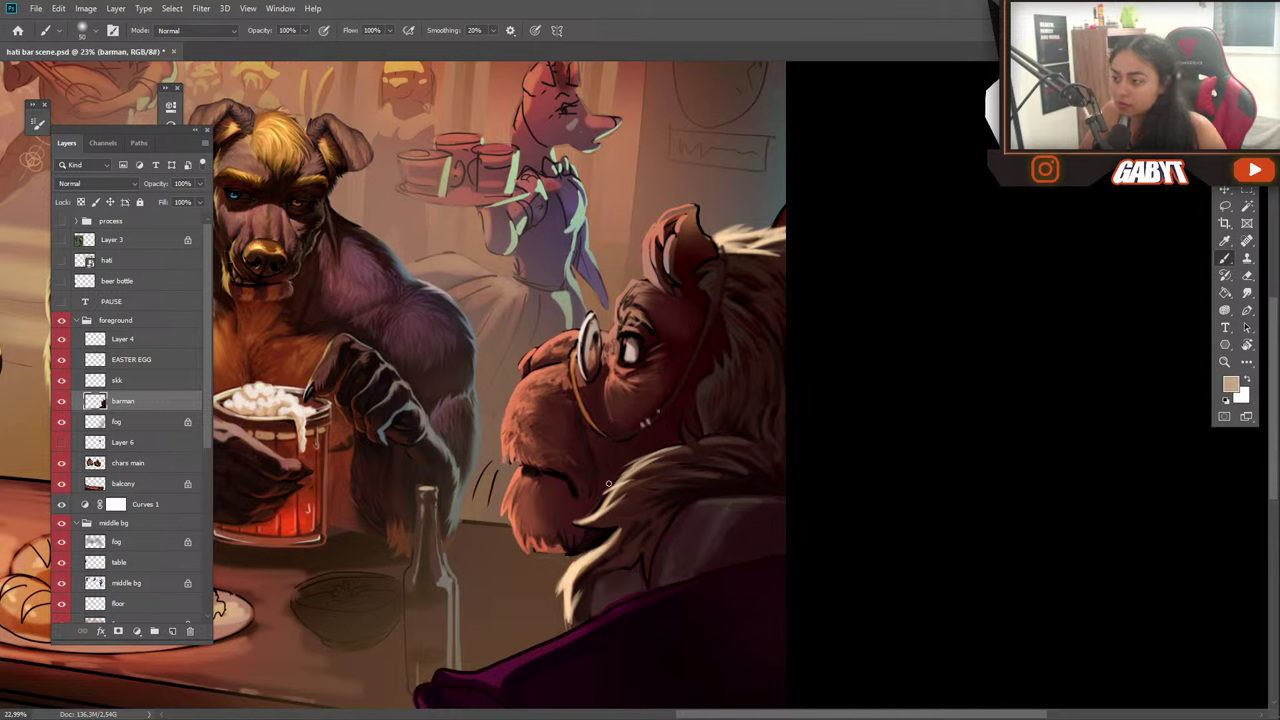
{"action": "scroll", "coordinate": [566, 463], "scroll_direction": "down", "scroll_amount": 5}
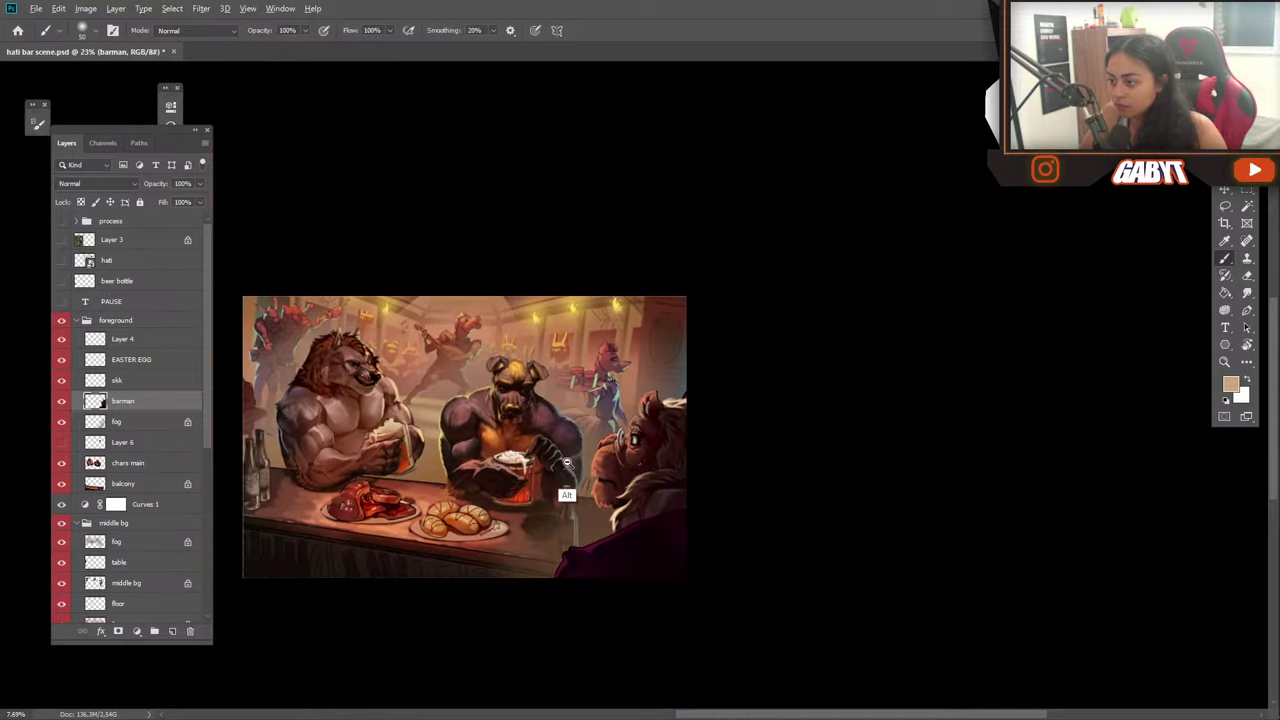
{"action": "scroll", "coordinate": [566, 463], "scroll_direction": "up", "scroll_amount": 5}
Touch up the front edge of the barman's snout with sampled dark, reddish and orange fur tones.
{"action": "left_click", "coordinate": [578, 396], "text": "alt"}
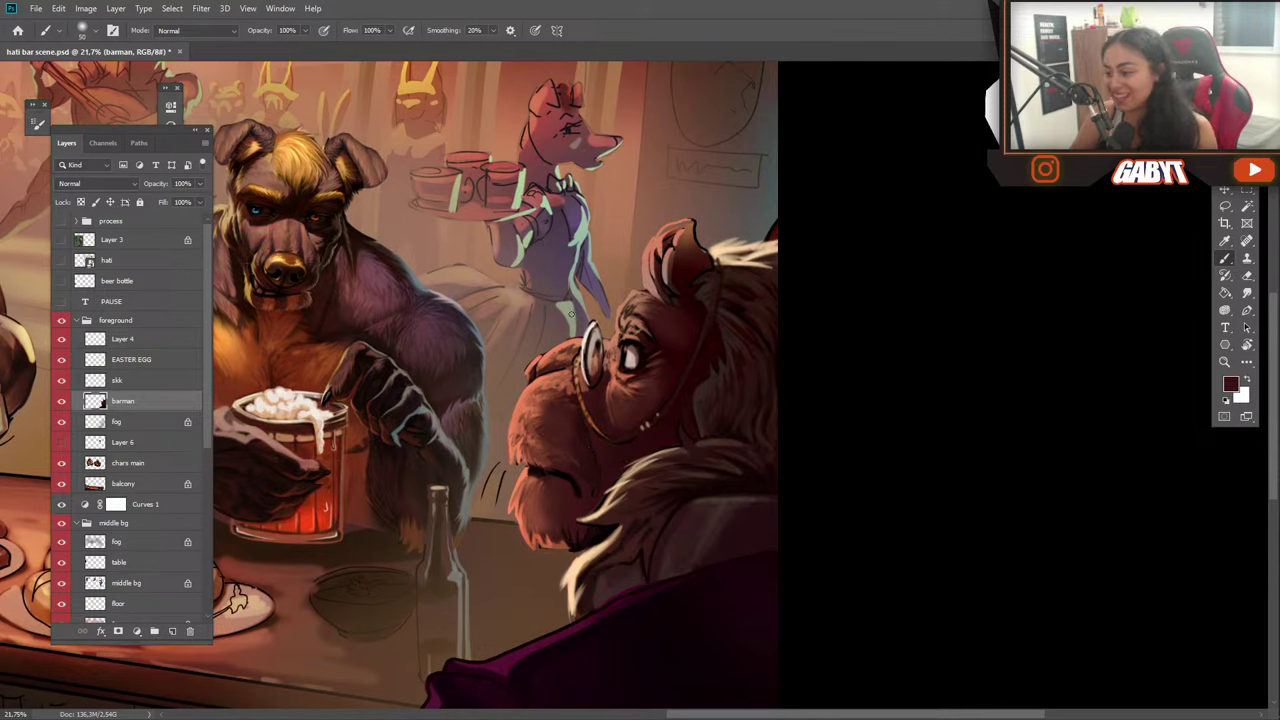
{"action": "left_click", "coordinate": [514, 445], "text": "alt"}
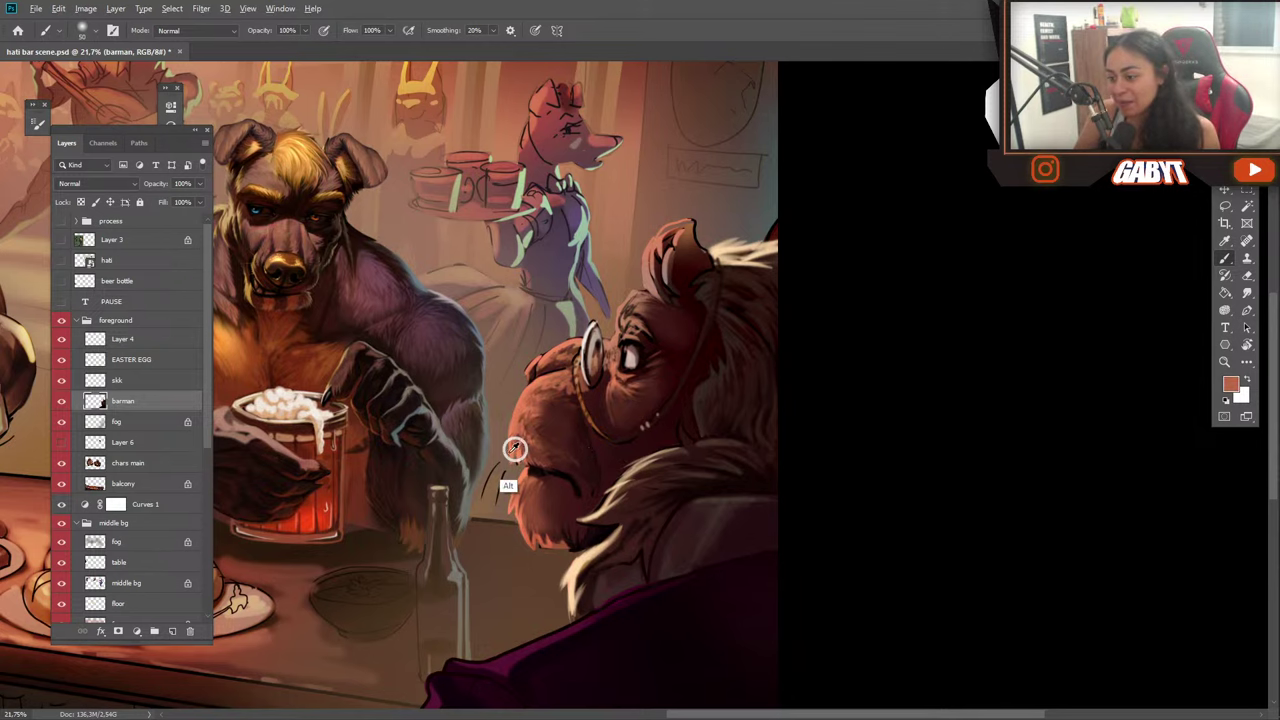
{"action": "left_click", "coordinate": [511, 488], "text": "alt"}
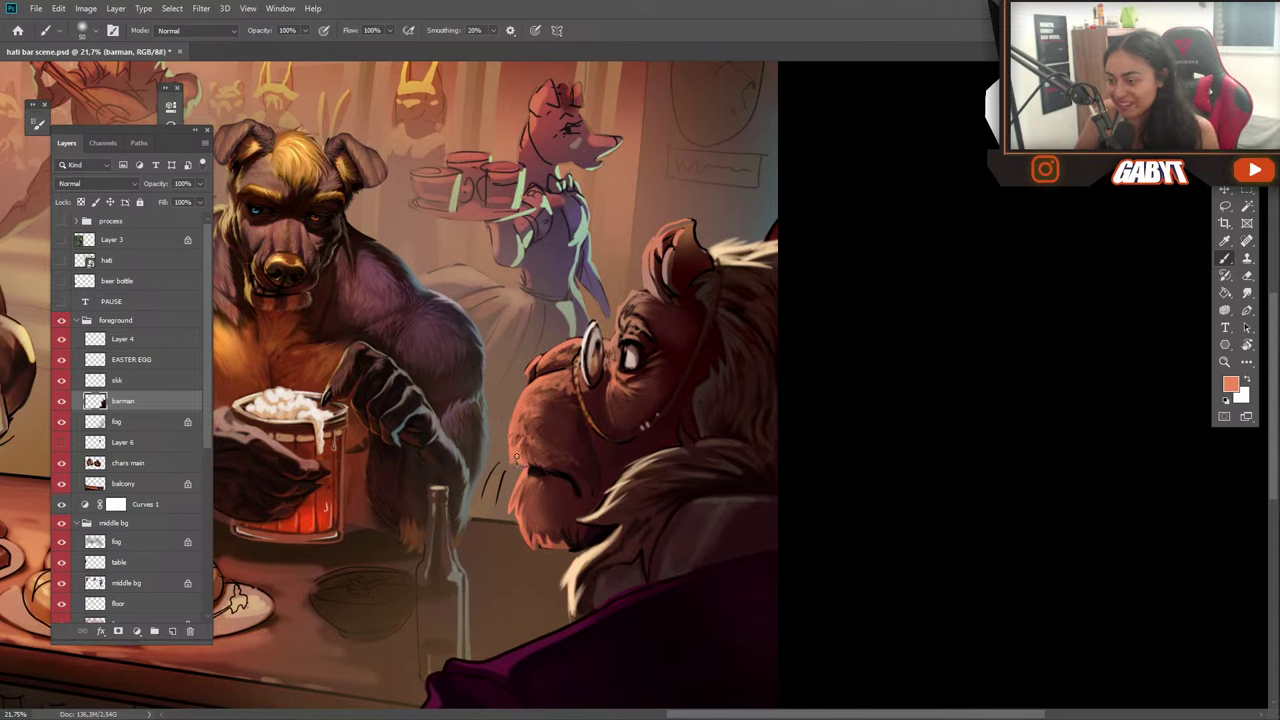
{"action": "key", "text": "e"}
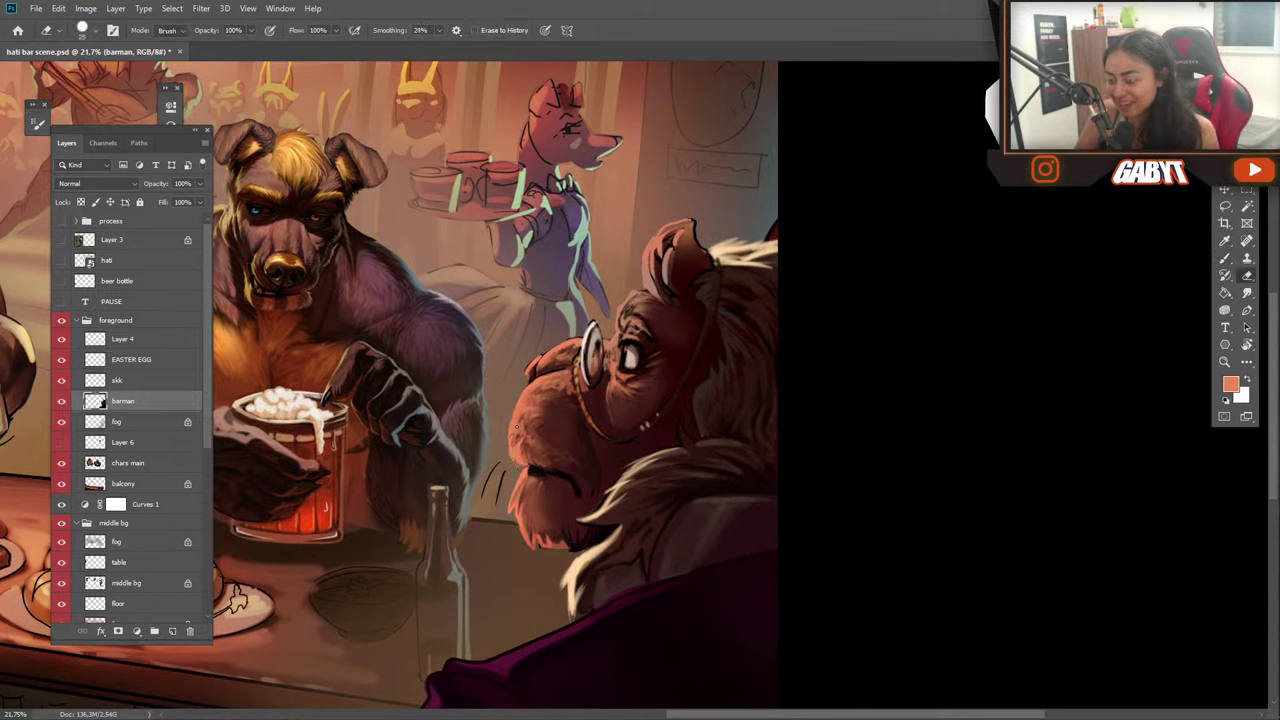
{"action": "key", "text": "b"}
Paint over the fur around the glasses cord and below the ear with sampled brown and dark red tones.
{"action": "left_click", "coordinate": [645, 460], "text": "alt"}
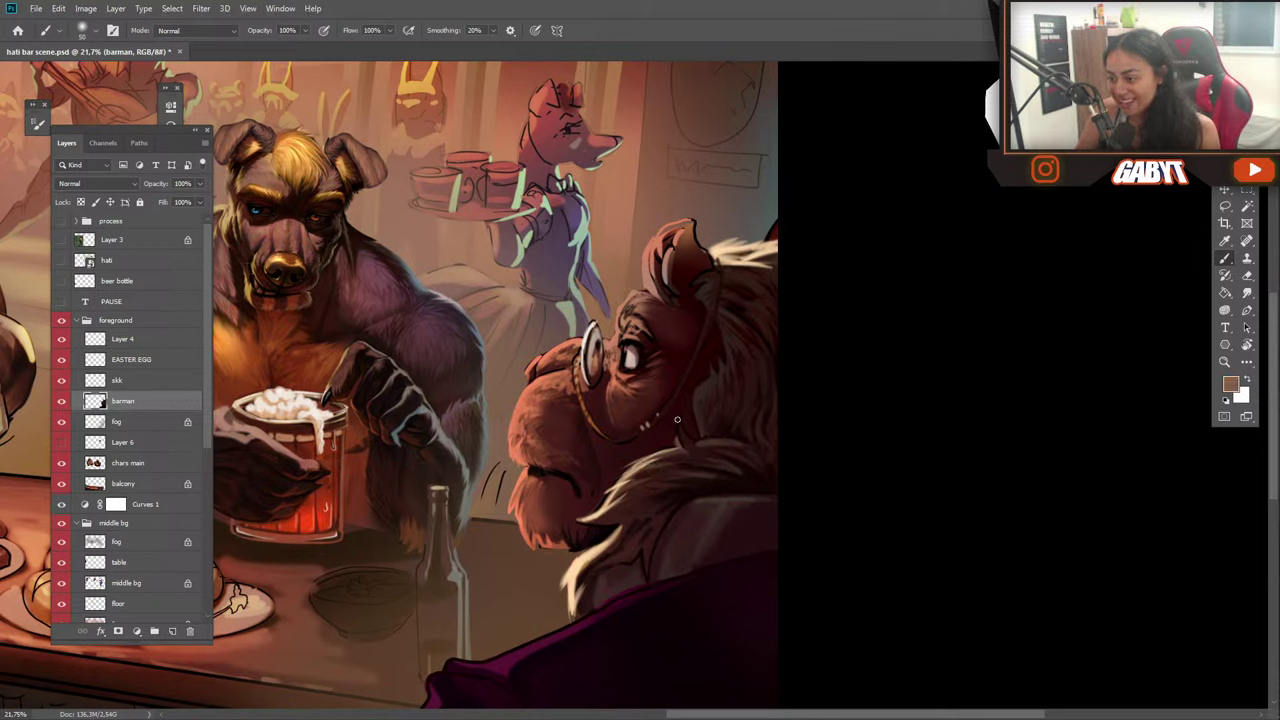
{"action": "left_click", "coordinate": [726, 387], "text": "alt"}
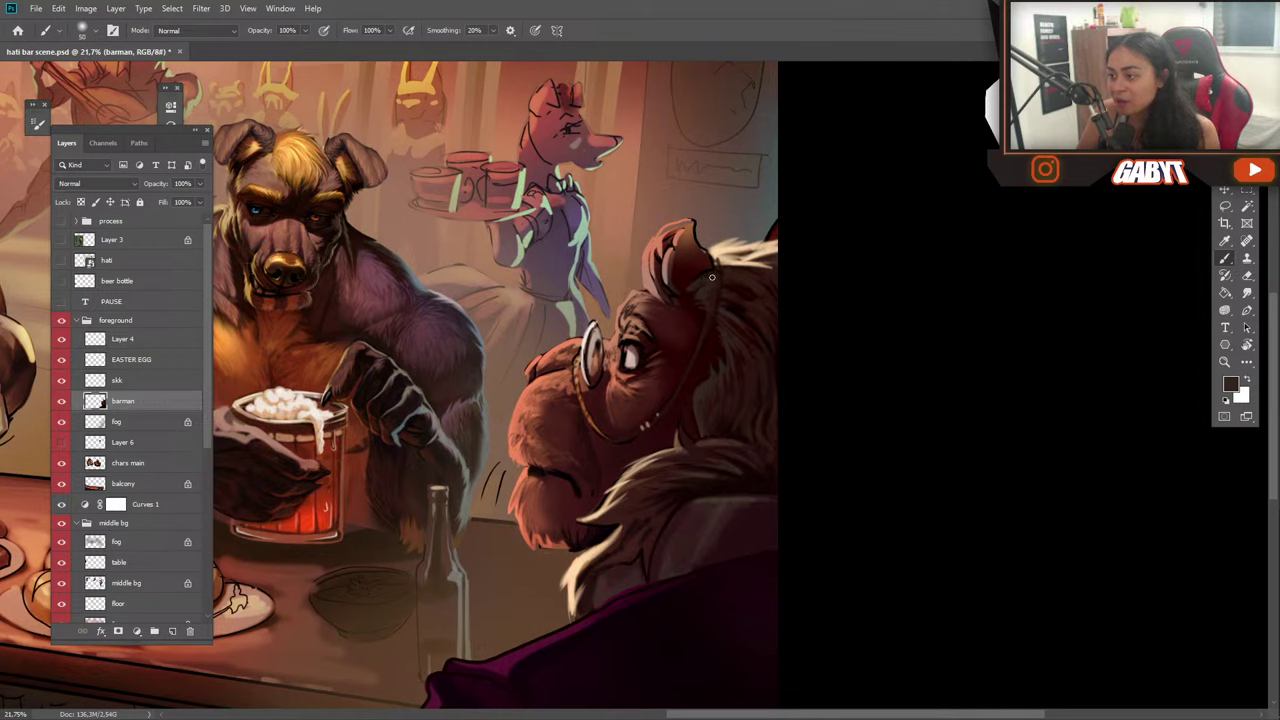
{"action": "left_click", "coordinate": [688, 299], "text": "alt"}
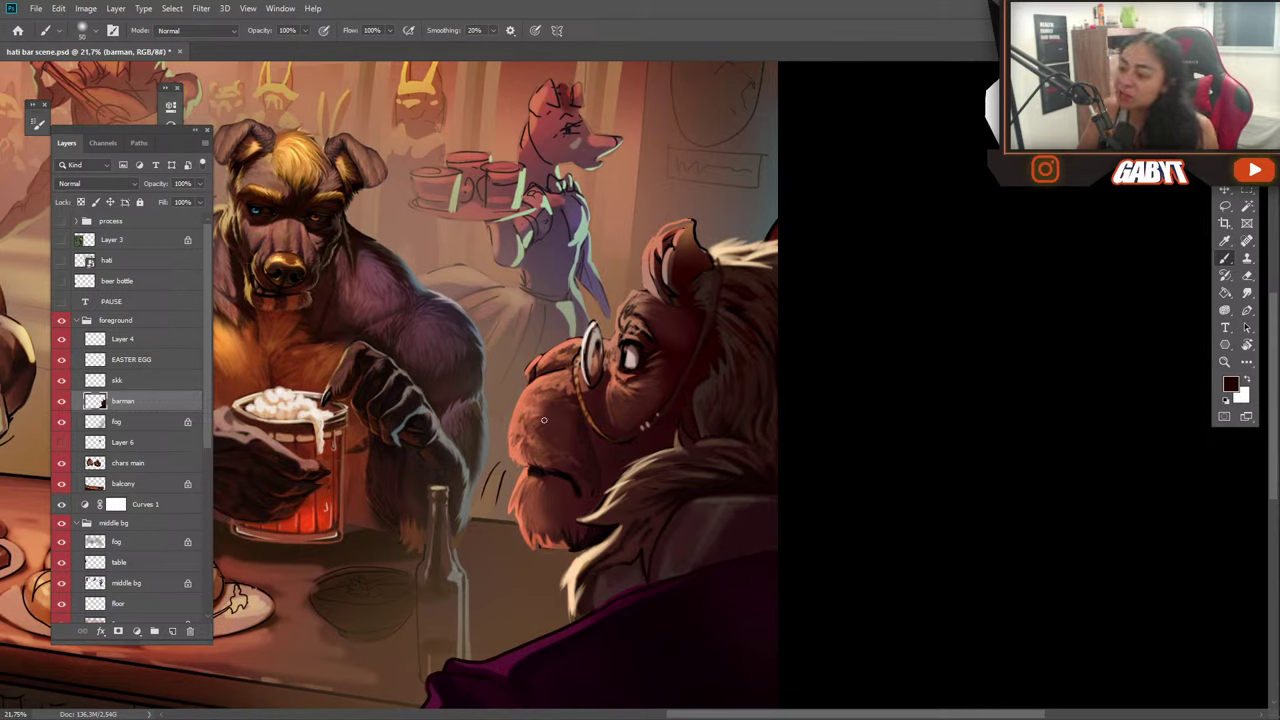
{"action": "left_click", "coordinate": [592, 496], "text": "alt"}
{"action": "left_click", "coordinate": [591, 433], "text": "alt"}
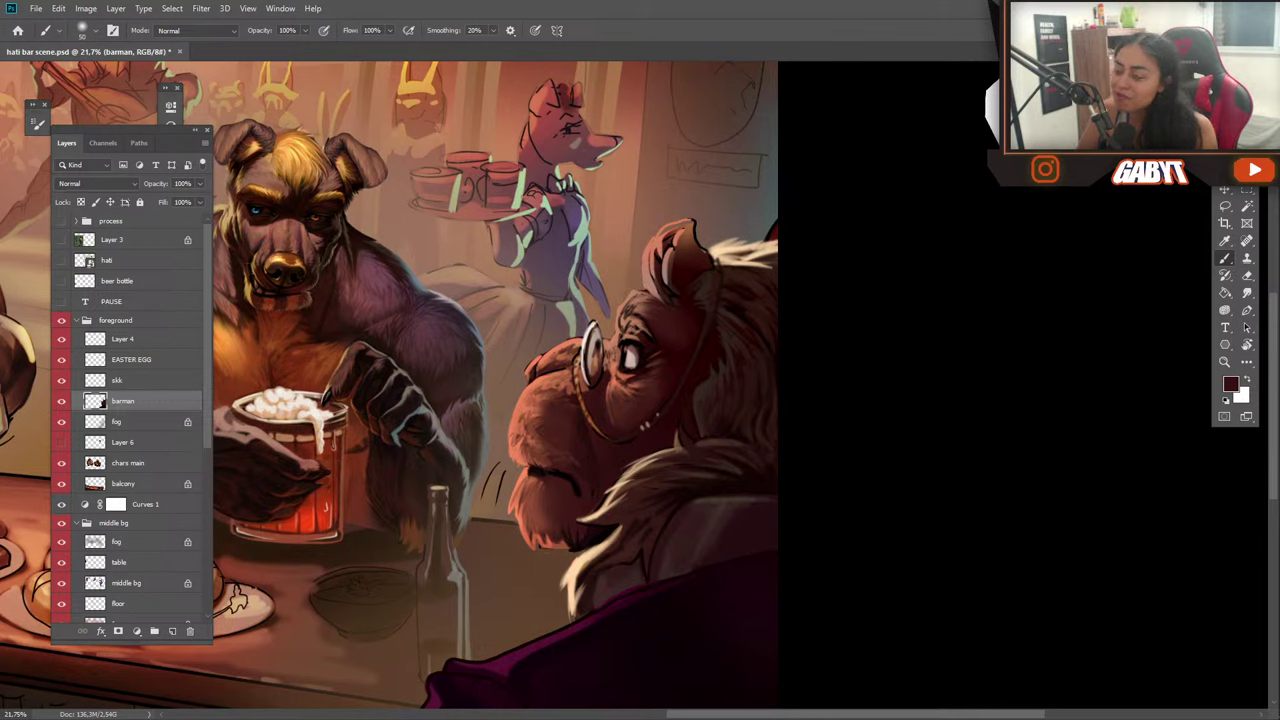
Compare the barman's earlier version with the current painting by stepping back and forth through the edit history, and check the whole illustration.
{"action": "key", "text": "ctrl+z"}
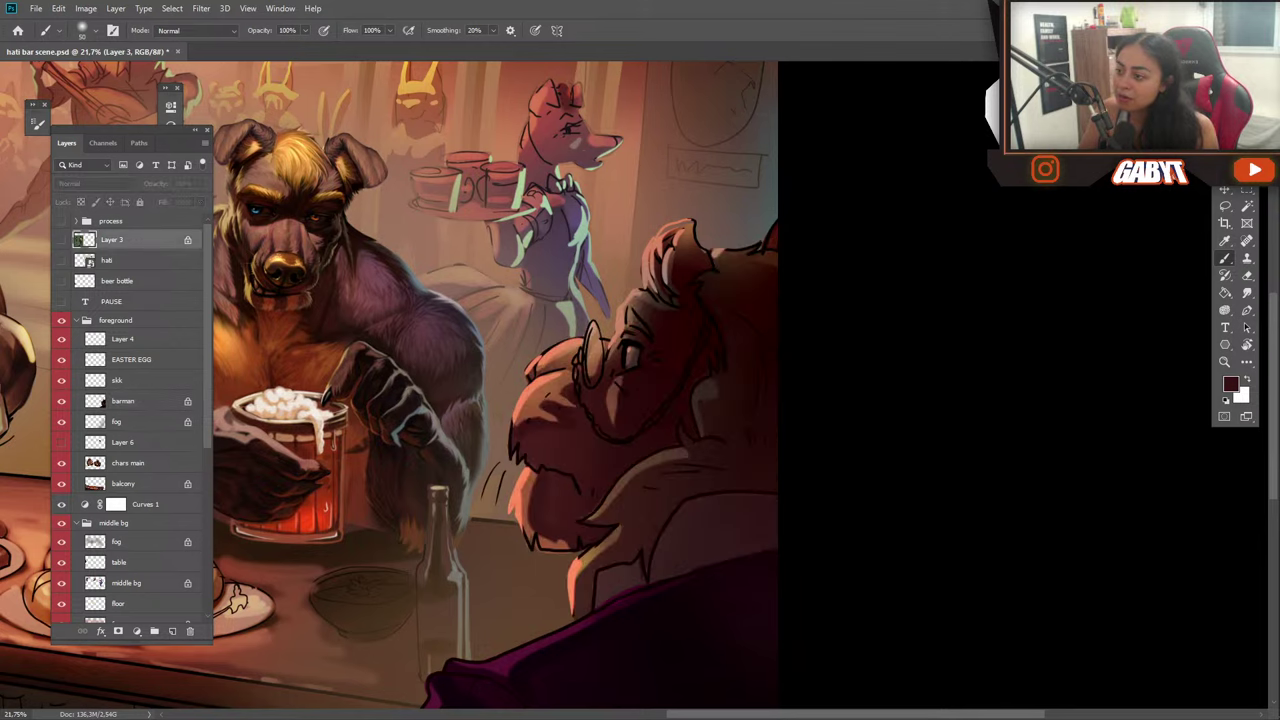
{"action": "key", "text": "ctrl+z"}
{"action": "key", "text": "ctrl+alt+z"}
{"action": "key", "text": "ctrl+alt+z"}
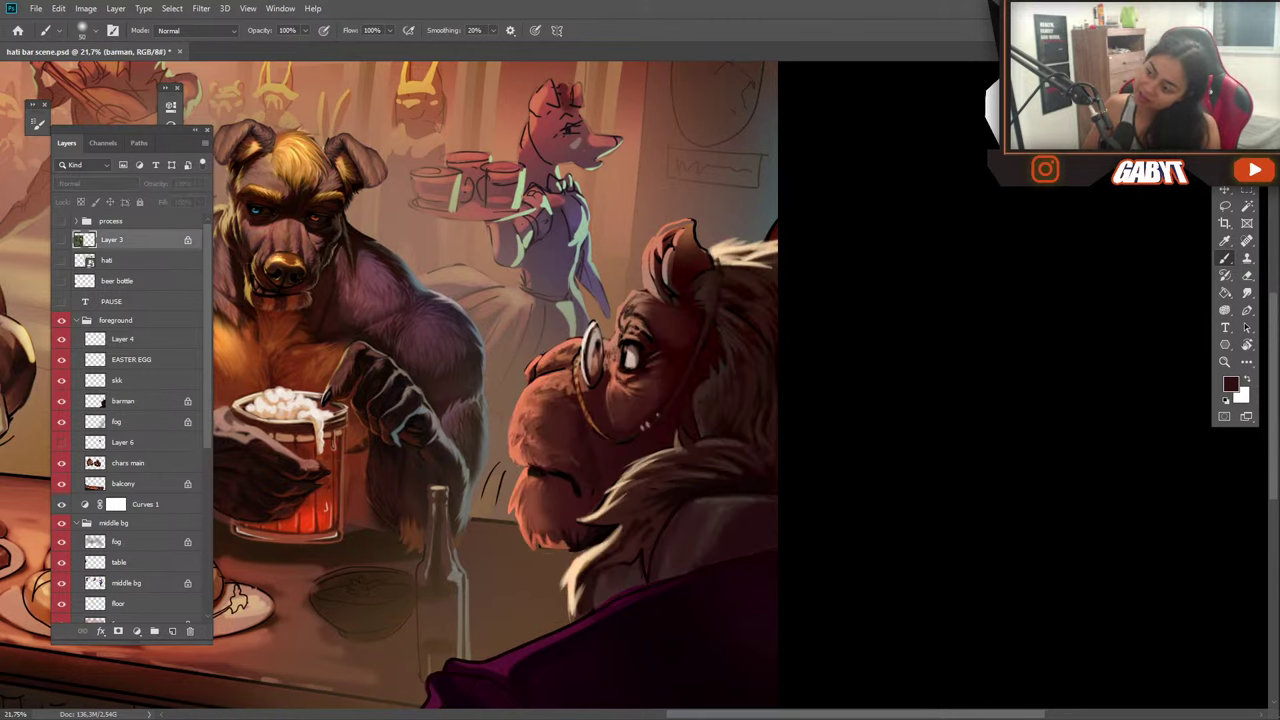
{"action": "key", "text": "ctrl+alt+z"}
{"action": "key", "text": "ctrl+z"}
{"action": "key", "text": "ctrl+shift+z"}
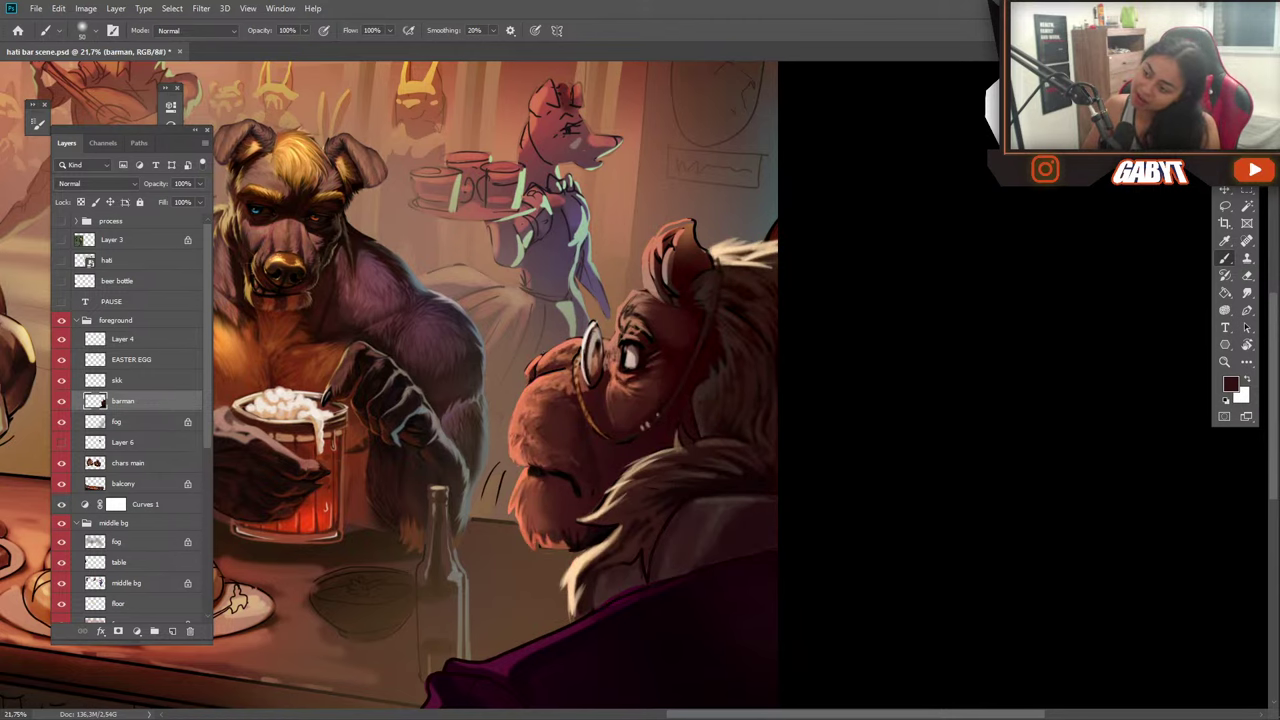
{"action": "key", "text": "ctrl+z"}
{"action": "key", "text": "ctrl+shift+z"}
{"action": "key", "text": "ctrl+z"}
{"action": "key", "text": "ctrl+shift+z"}
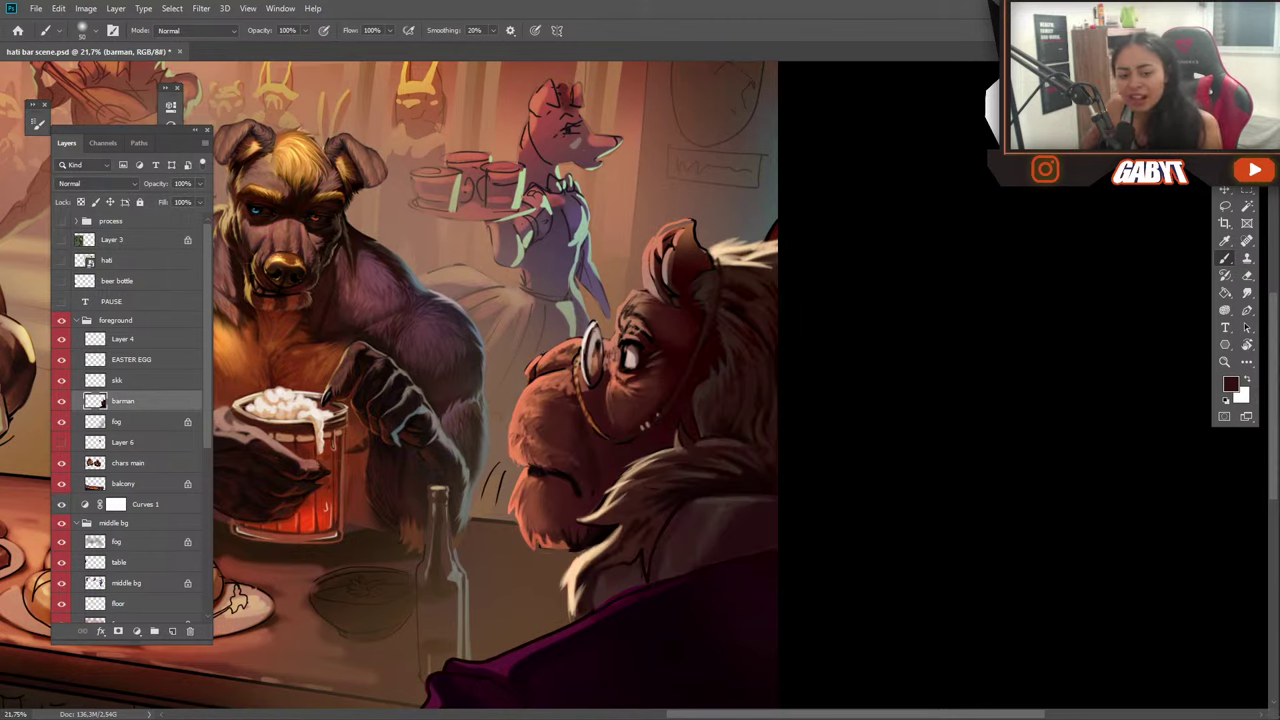
{"action": "key", "text": "ctrl+z"}
{"action": "key", "text": "ctrl+shift+z"}
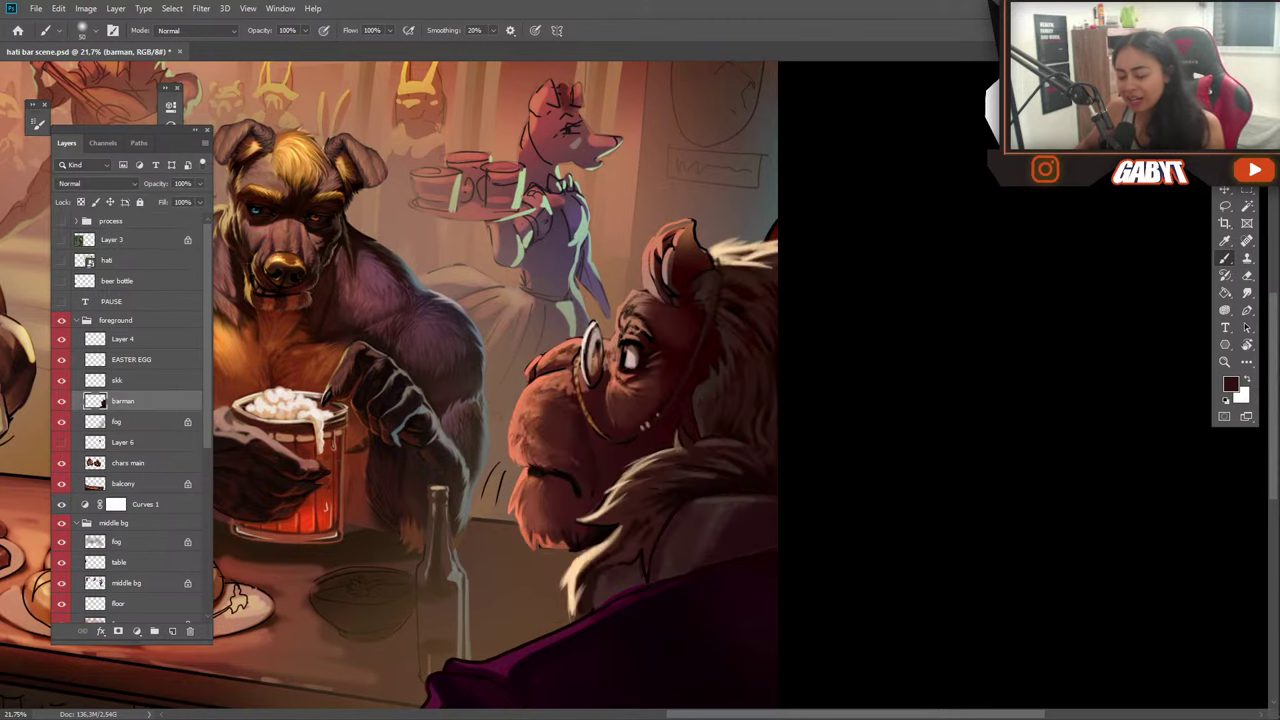
{"action": "key", "text": "ctrl+z"}
{"action": "key", "text": "ctrl+shift+z"}
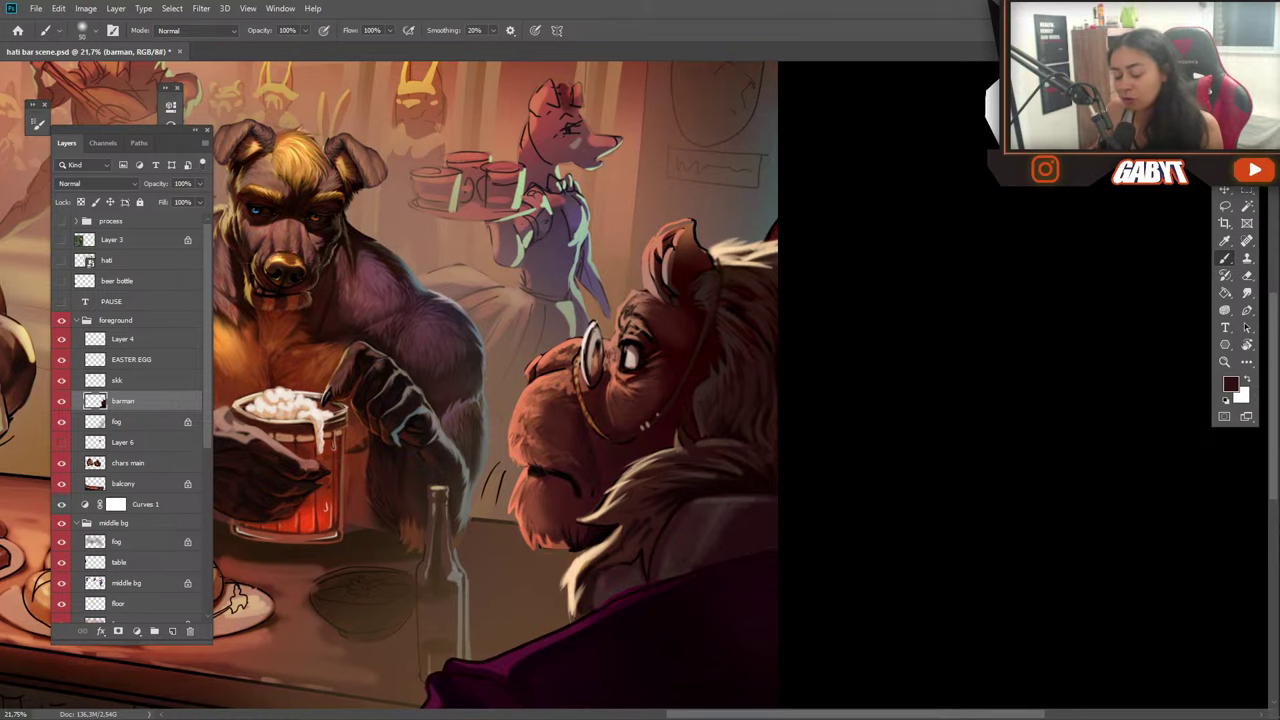
{"action": "key", "text": "ctrl+z"}
{"action": "key", "text": "ctrl+shift+z"}
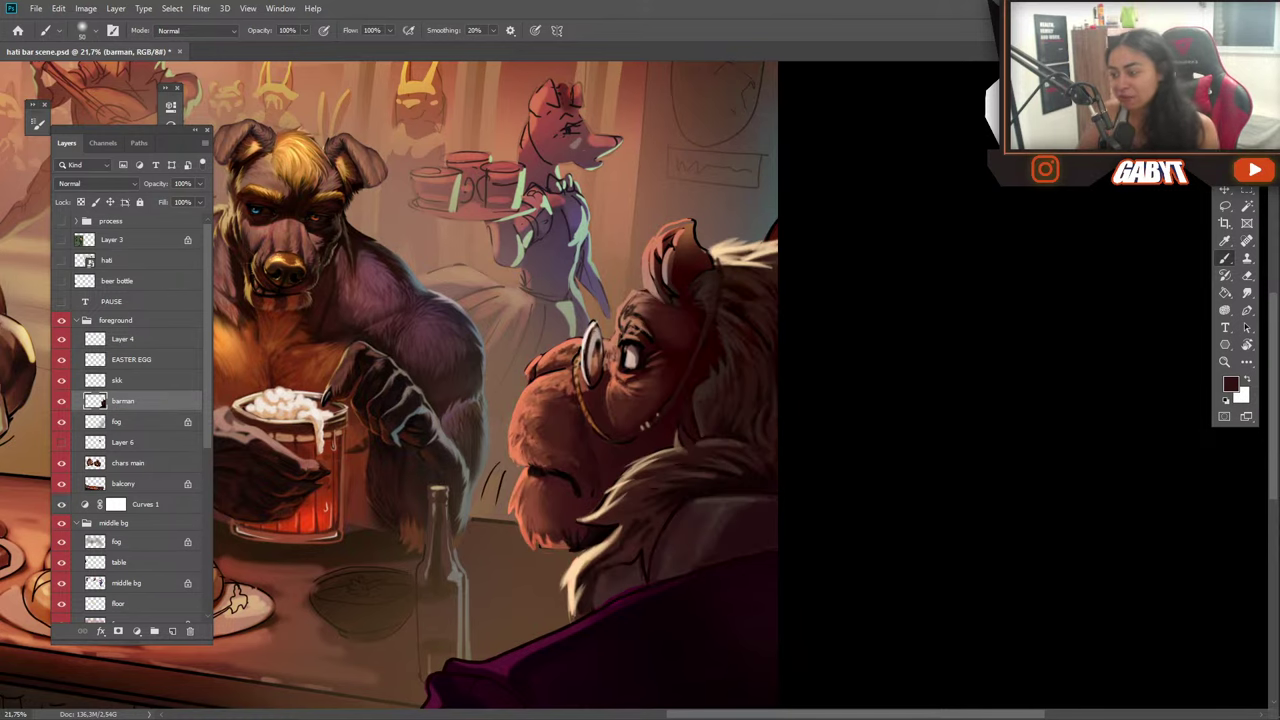
{"action": "scroll", "coordinate": [737, 351], "scroll_direction": "up", "scroll_amount": 3}
{"action": "scroll", "coordinate": [766, 349], "scroll_direction": "down", "scroll_amount": 2}
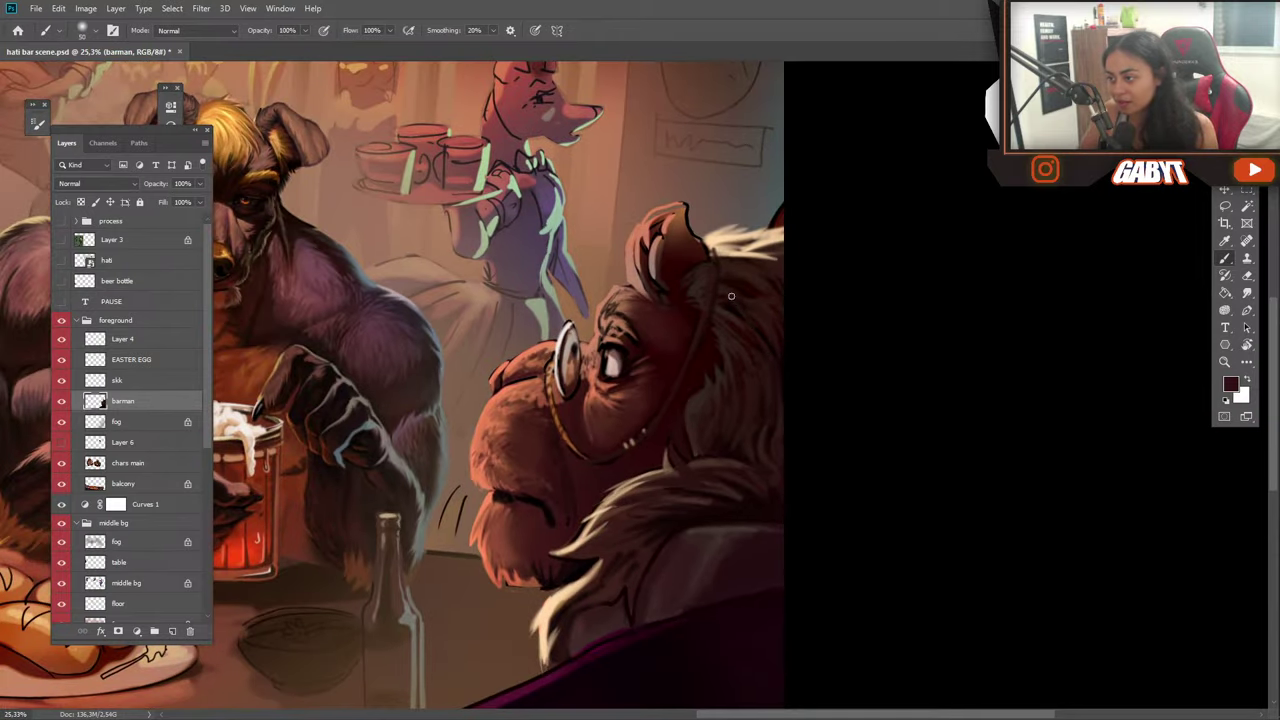
{"action": "scroll", "coordinate": [740, 432], "scroll_direction": "down", "scroll_amount": 5}
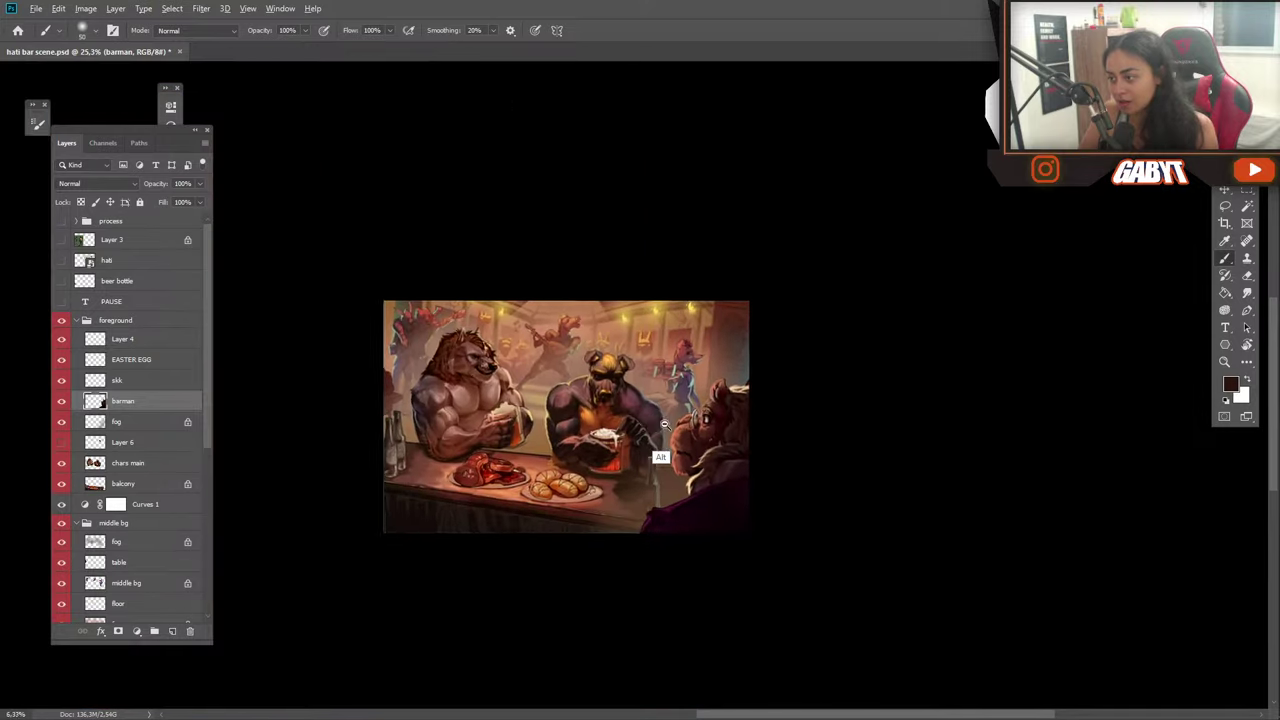
Paint light tan hairs on the barman's eyebrow with a colour sampled from the bright tip of his mane.
{"action": "scroll", "coordinate": [720, 436], "scroll_direction": "up", "scroll_amount": 5}
{"action": "scroll", "coordinate": [718, 436], "scroll_direction": "up", "scroll_amount": 2}
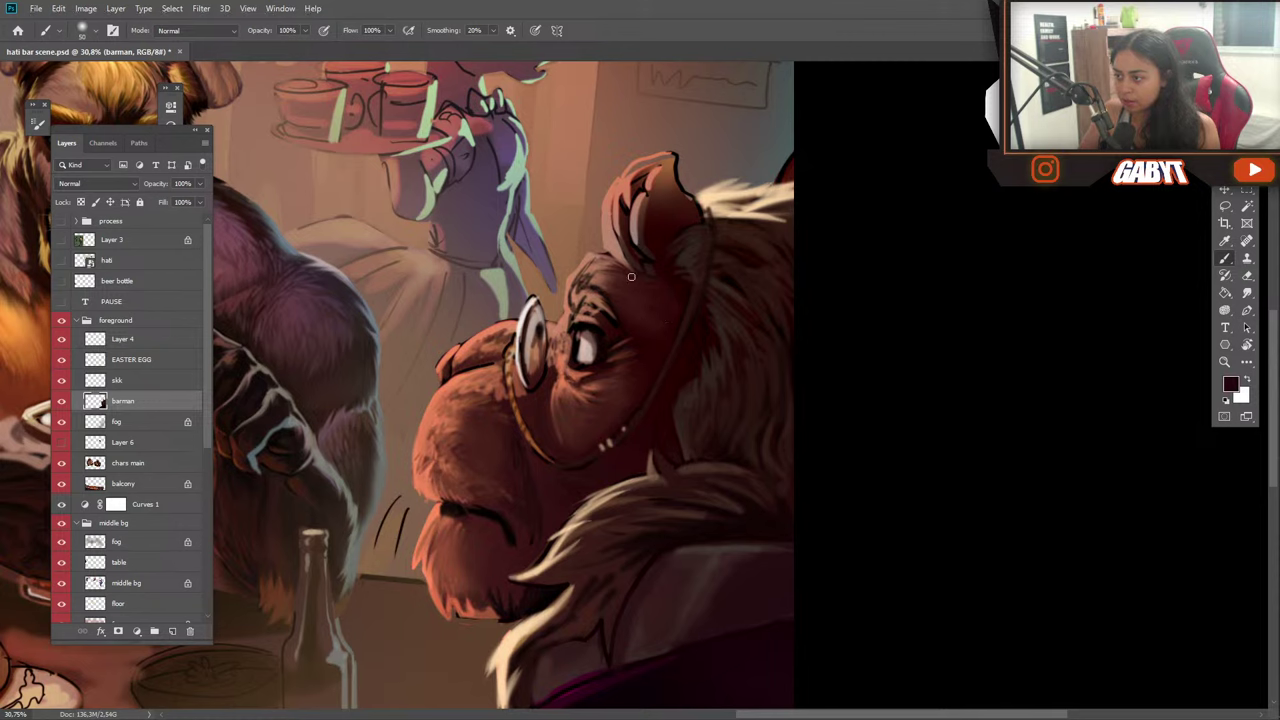
{"action": "key", "text": "alt"}
{"action": "left_click", "coordinate": [579, 298], "text": "alt"}
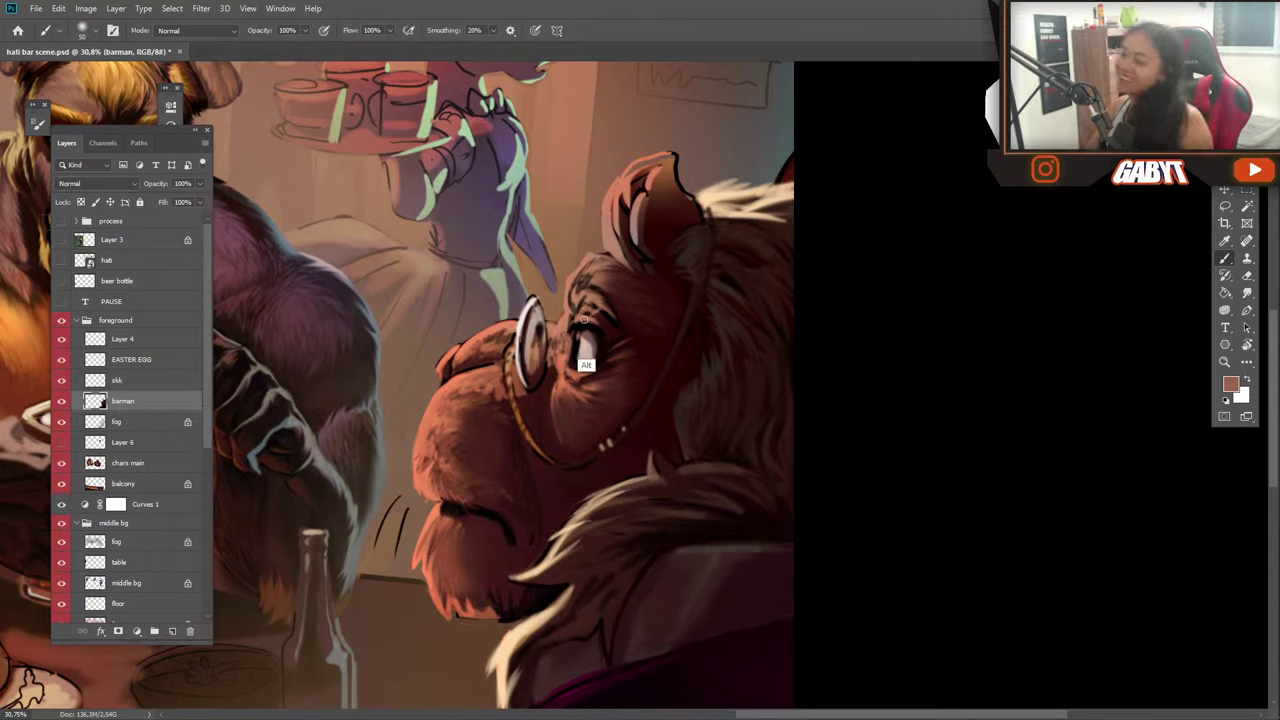
{"action": "key", "text": "alt"}
{"action": "left_click", "coordinate": [711, 186], "text": "alt"}
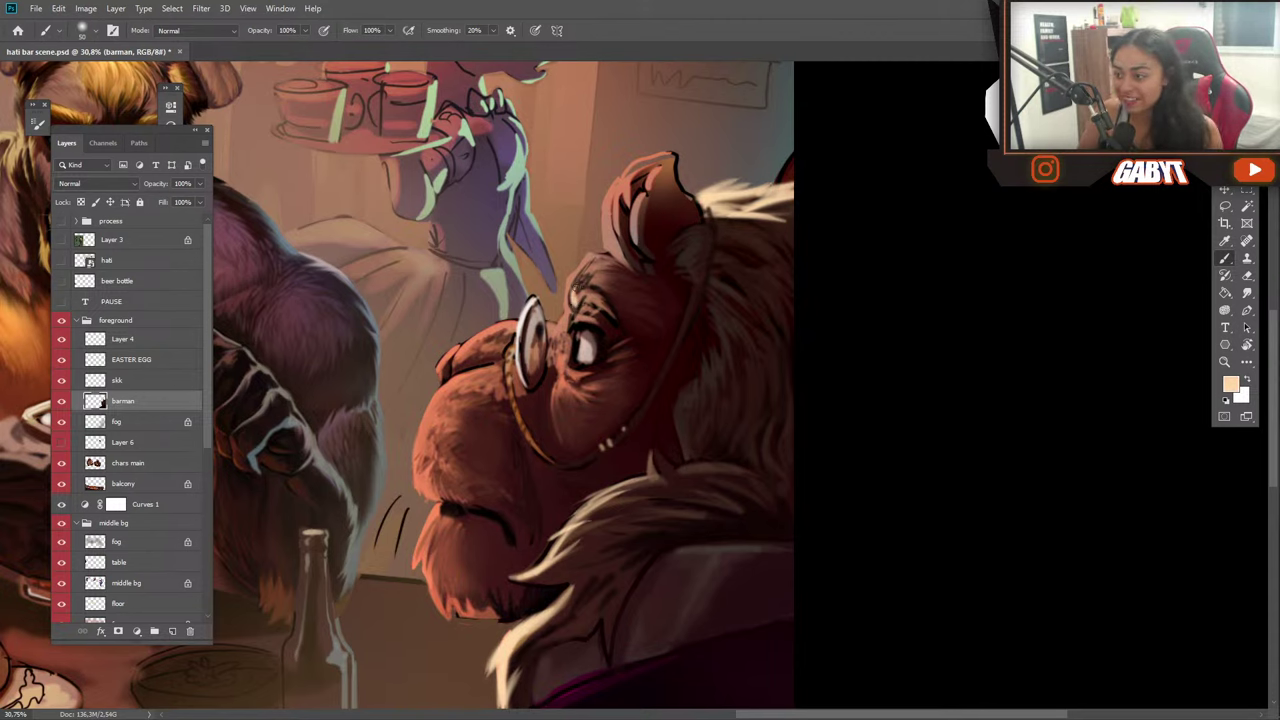
{"action": "left_click_drag", "start_coordinate": [591, 288], "coordinate": [610, 310]}
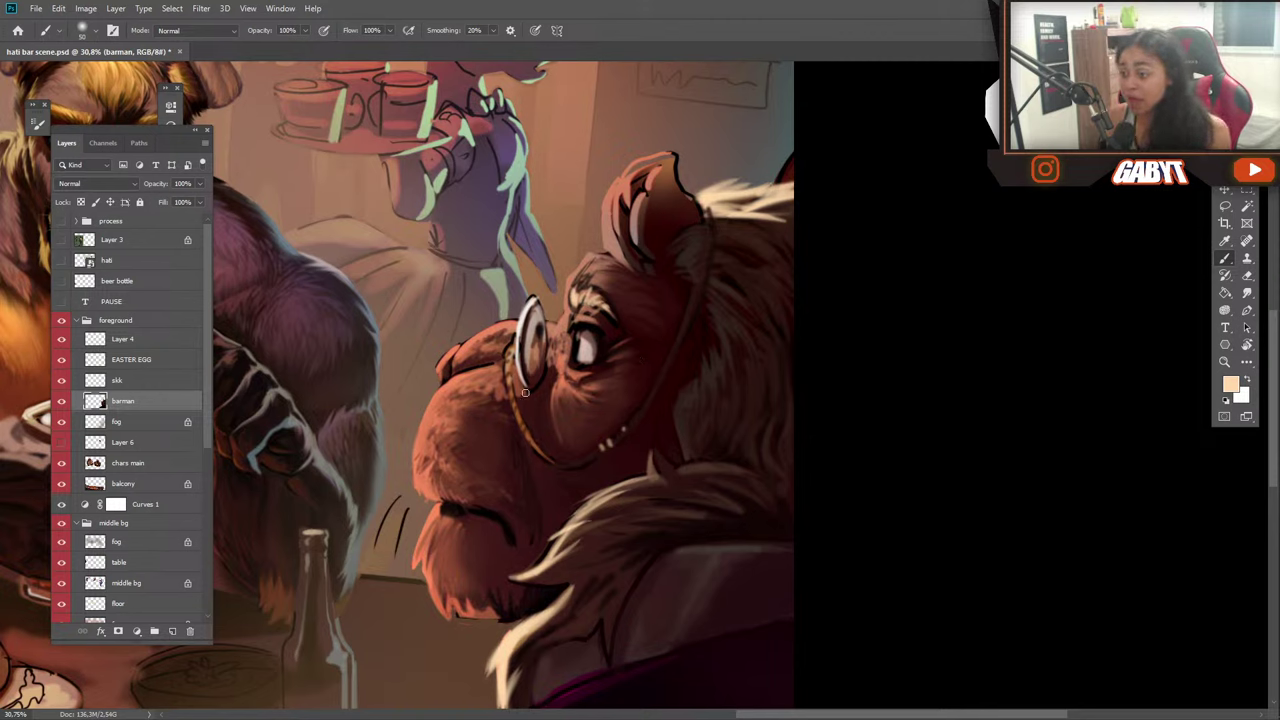
Lock the transparent pixels of the barman layer and set the brush's blending mode to Soft Light.
{"action": "left_click", "coordinate": [81, 203]}
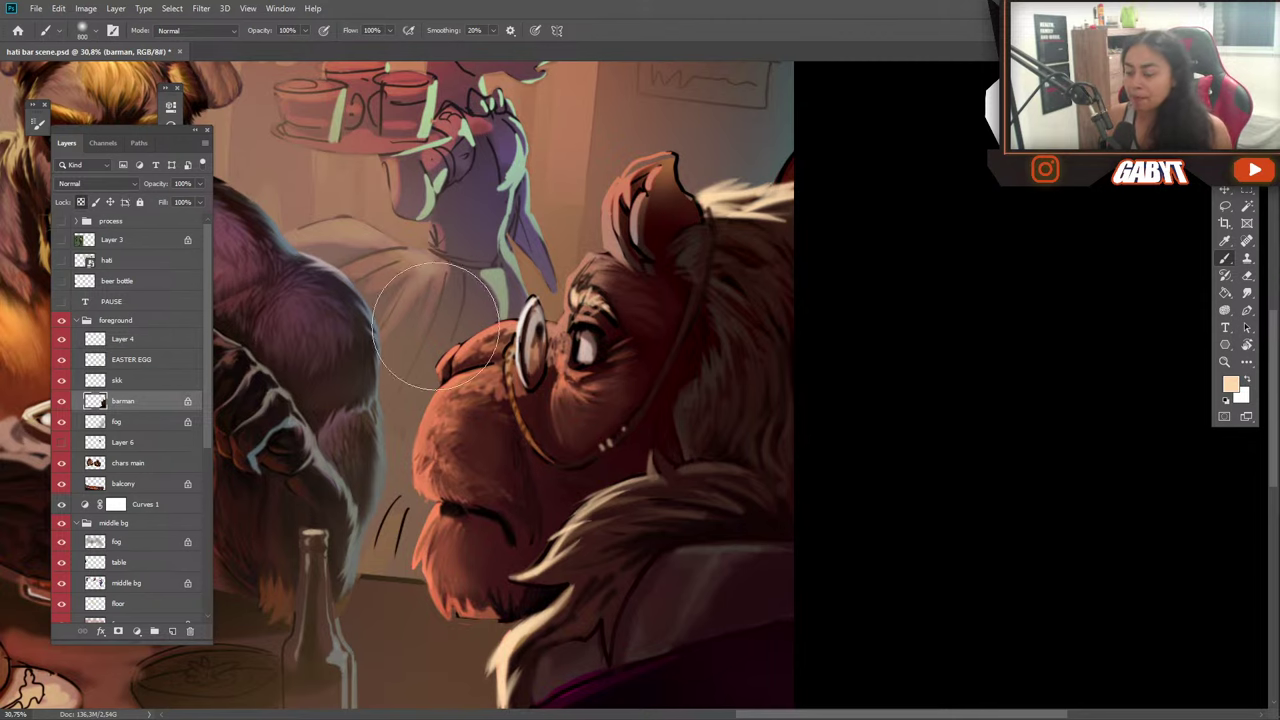
{"action": "left_click", "coordinate": [186, 31]}
{"action": "left_click", "coordinate": [194, 42]}
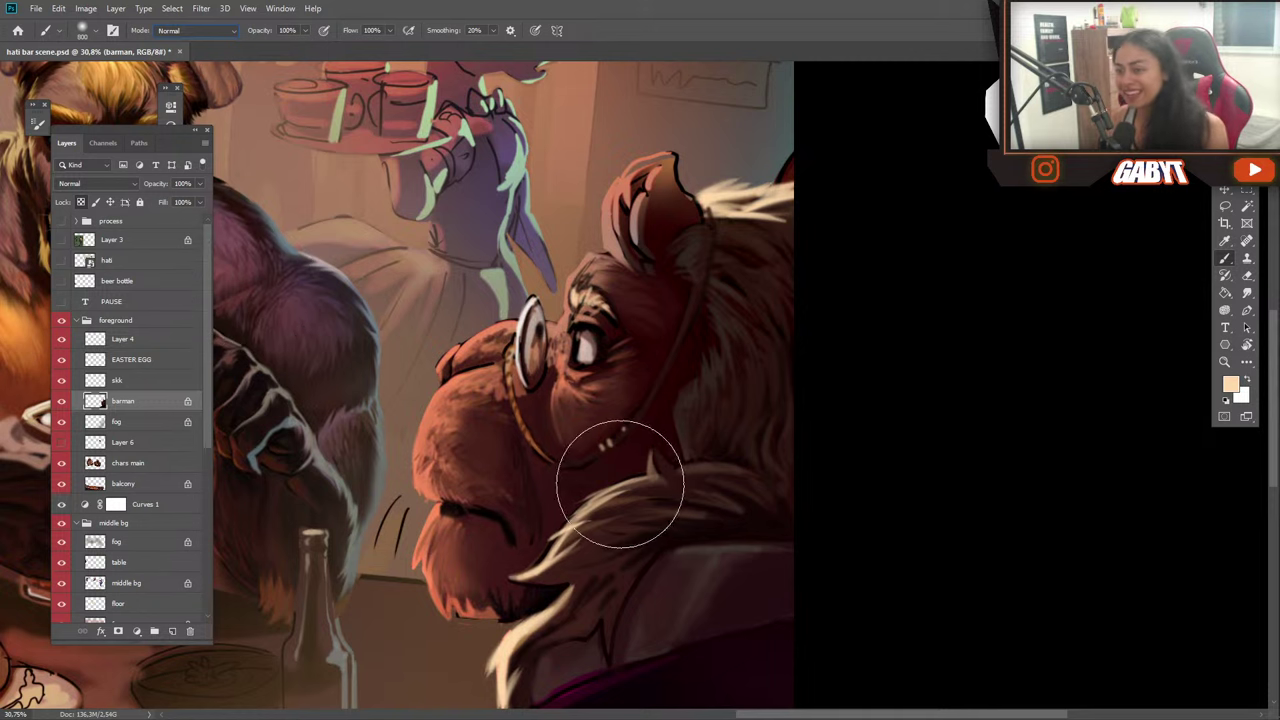
{"action": "left_click", "coordinate": [190, 30]}
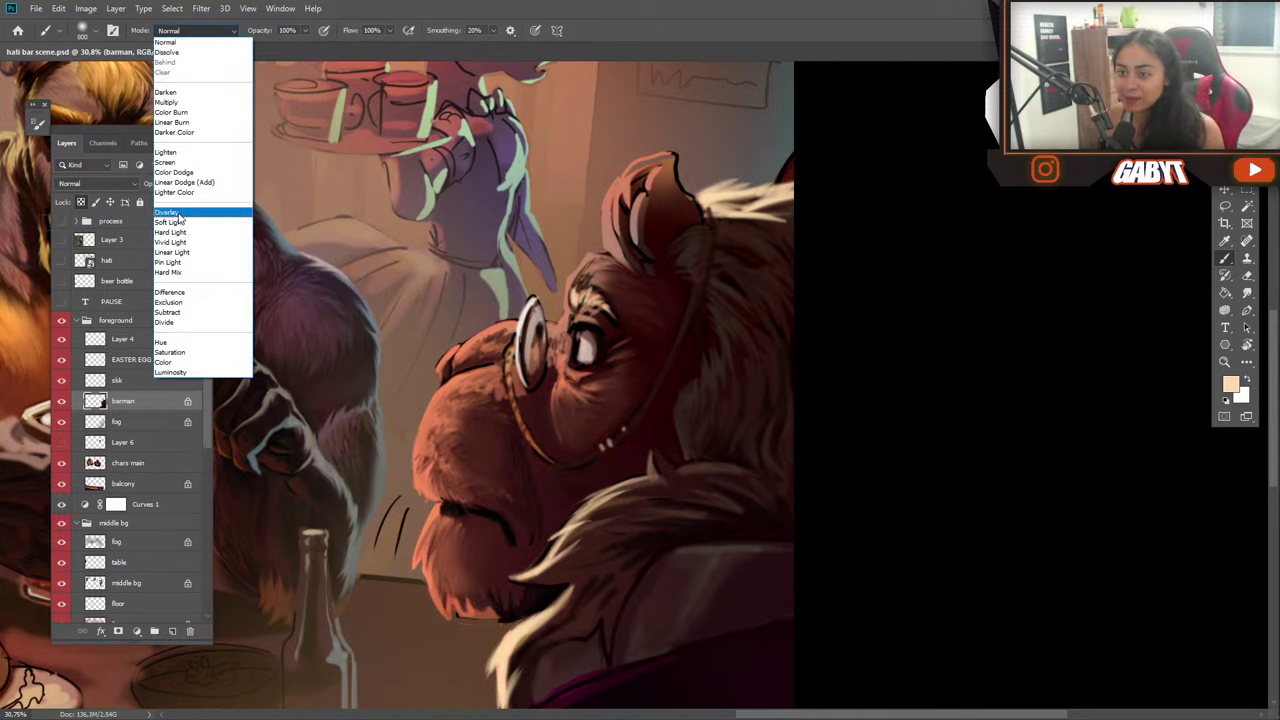
{"action": "left_click", "coordinate": [170, 222]}
Try a large soft peach glaze over the barman's snout and chin and check it against the whole illustration.
{"action": "mouse_move", "coordinate": [545, 452]}
{"action": "left_mouse_down"}
{"action": "mouse_move", "coordinate": [457, 434]}
{"action": "mouse_move", "coordinate": [437, 520]}
{"action": "mouse_move", "coordinate": [470, 608]}
{"action": "mouse_move", "coordinate": [477, 554]}
{"action": "mouse_move", "coordinate": [487, 576]}
{"action": "mouse_move", "coordinate": [460, 594]}
{"action": "mouse_move", "coordinate": [477, 550]}
{"action": "mouse_move", "coordinate": [441, 557]}
{"action": "mouse_move", "coordinate": [479, 596]}
{"action": "mouse_move", "coordinate": [541, 550]}
{"action": "mouse_move", "coordinate": [460, 455]}
{"action": "left_mouse_up"}
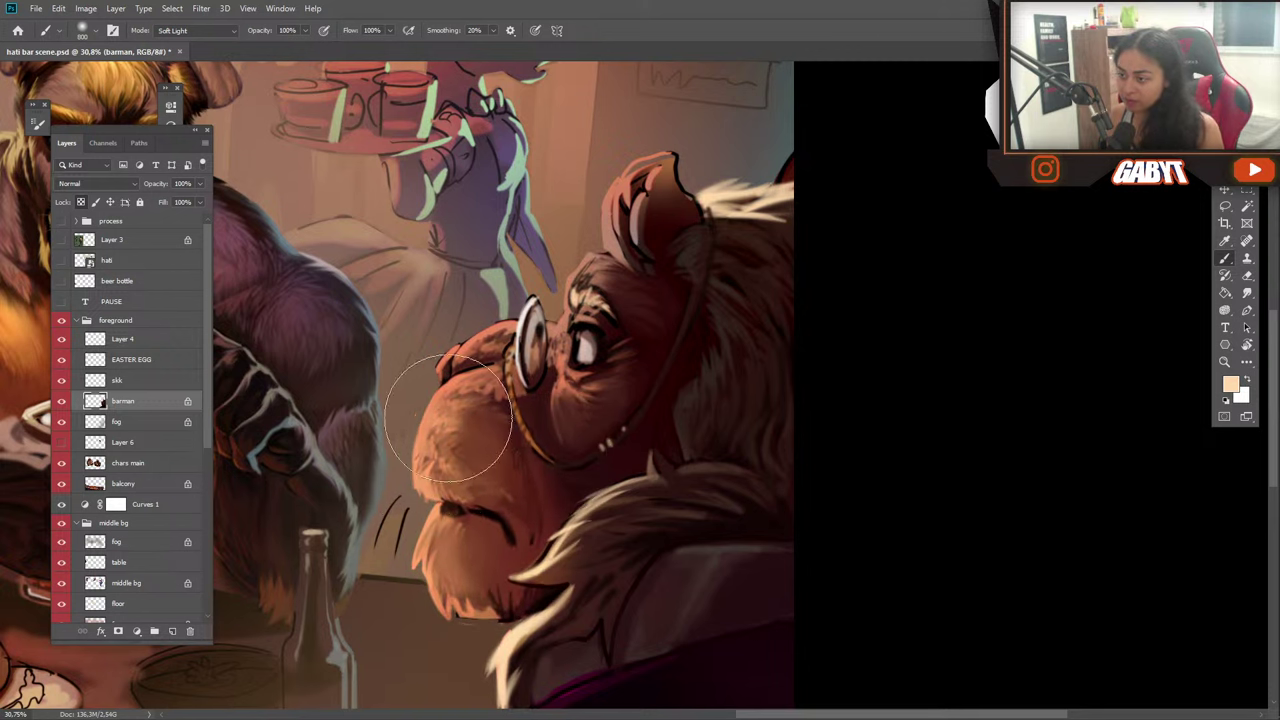
{"action": "scroll", "coordinate": [325, 548], "scroll_direction": "down", "scroll_amount": 8}
{"action": "scroll", "coordinate": [325, 548], "scroll_direction": "down", "scroll_amount": 1}
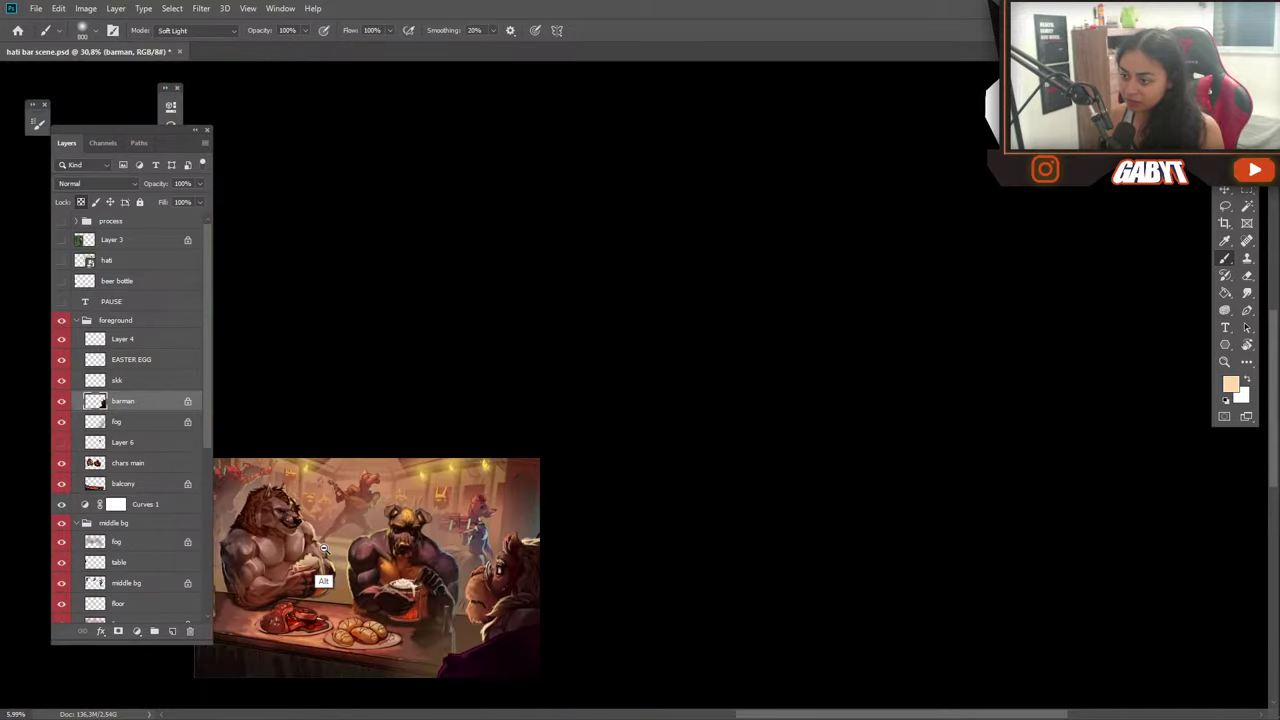
{"action": "scroll", "coordinate": [470, 605], "scroll_direction": "up", "scroll_amount": 9}
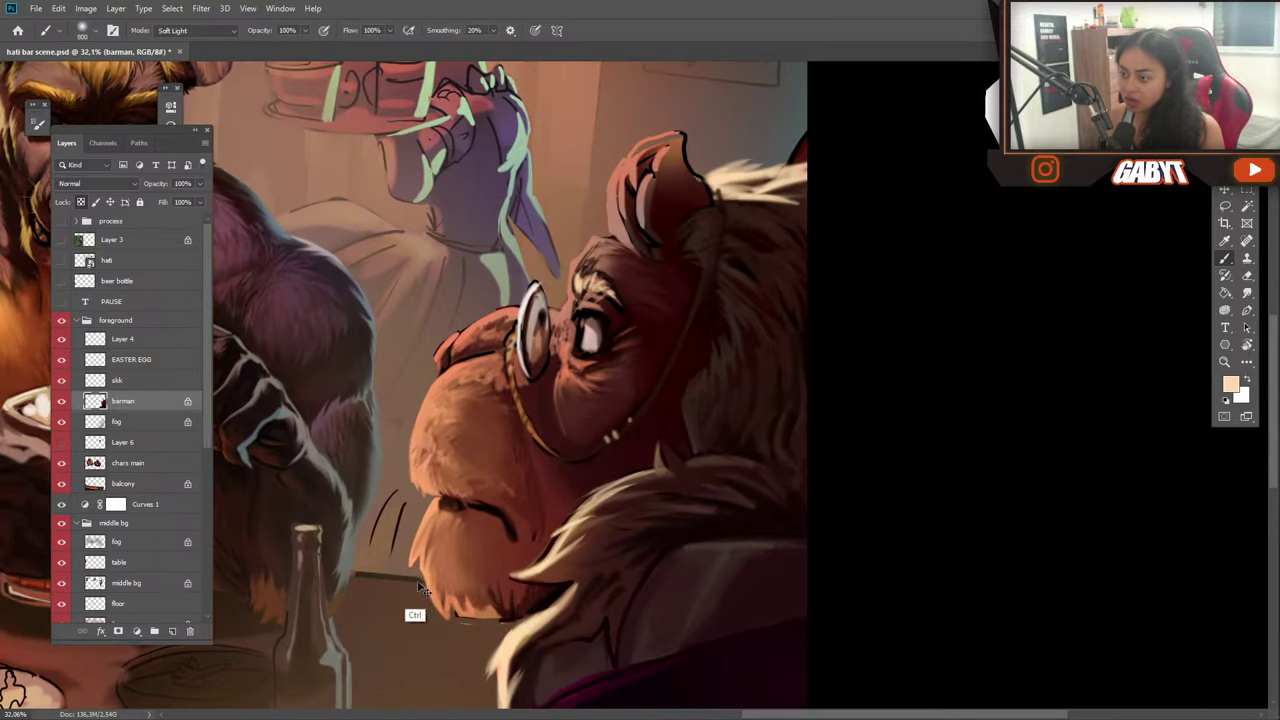
Choose a pale green foreground colour and glaze it softly over the barman's chin and neck ruff, undoing unwanted strokes.
{"action": "left_click", "coordinate": [1231, 387]}
{"action": "left_click", "coordinate": [1051, 362]}
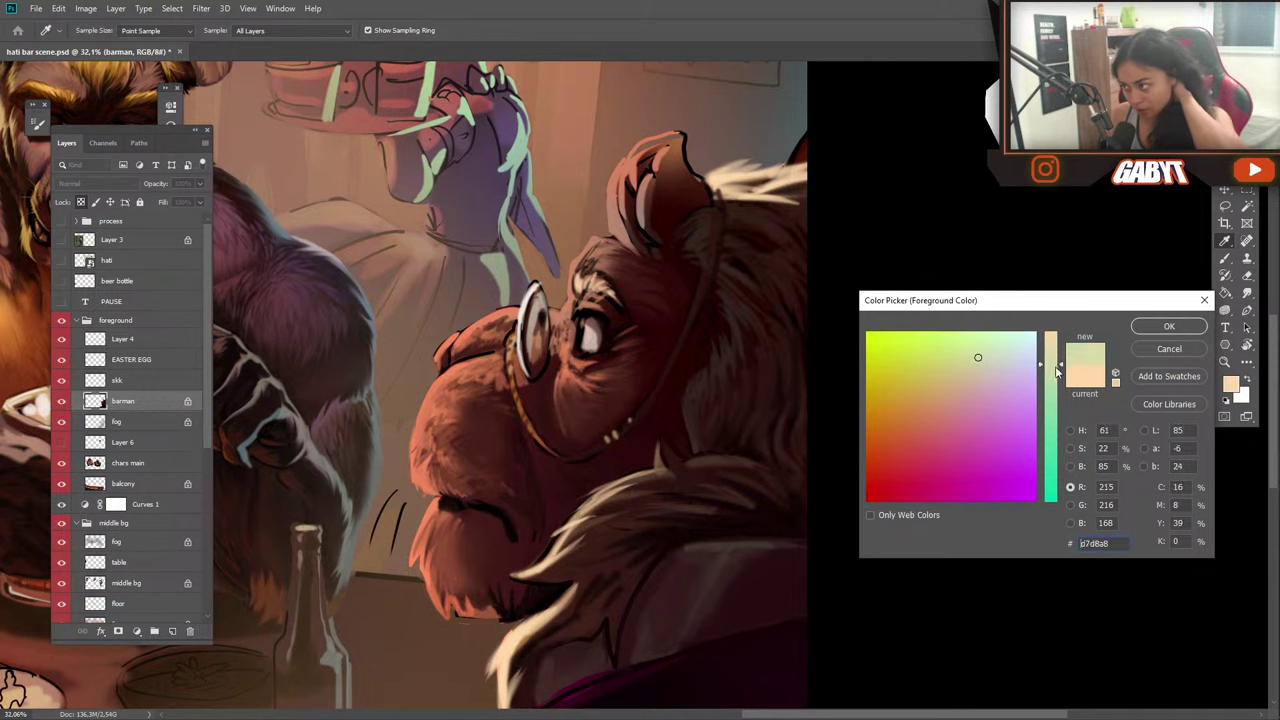
{"action": "left_click", "coordinate": [1168, 326]}
{"action": "mouse_move", "coordinate": [443, 590]}
{"action": "left_mouse_down"}
{"action": "mouse_move", "coordinate": [513, 552]}
{"action": "mouse_move", "coordinate": [455, 547]}
{"action": "mouse_move", "coordinate": [460, 507]}
{"action": "mouse_move", "coordinate": [482, 500]}
{"action": "mouse_move", "coordinate": [523, 518]}
{"action": "mouse_move", "coordinate": [503, 561]}
{"action": "mouse_move", "coordinate": [544, 529]}
{"action": "mouse_move", "coordinate": [477, 464]}
{"action": "mouse_move", "coordinate": [465, 392]}
{"action": "mouse_move", "coordinate": [508, 512]}
{"action": "left_mouse_up"}
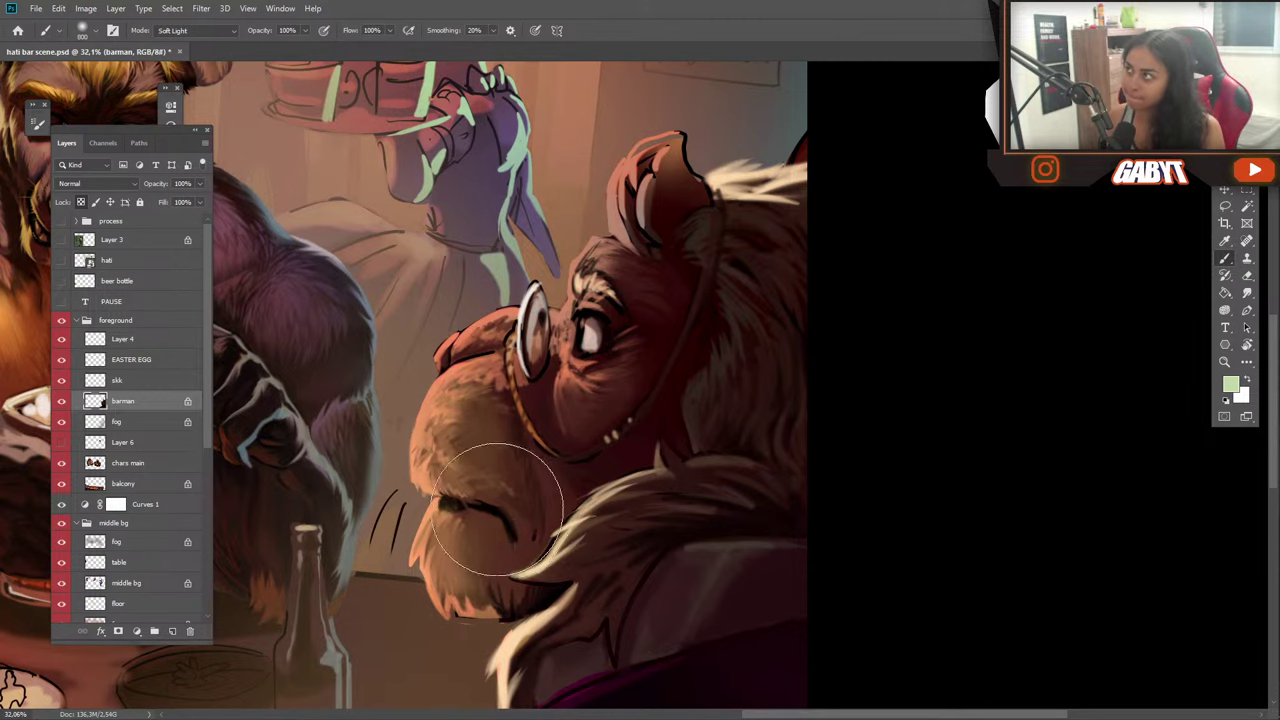
{"action": "key", "text": "ctrl+z"}
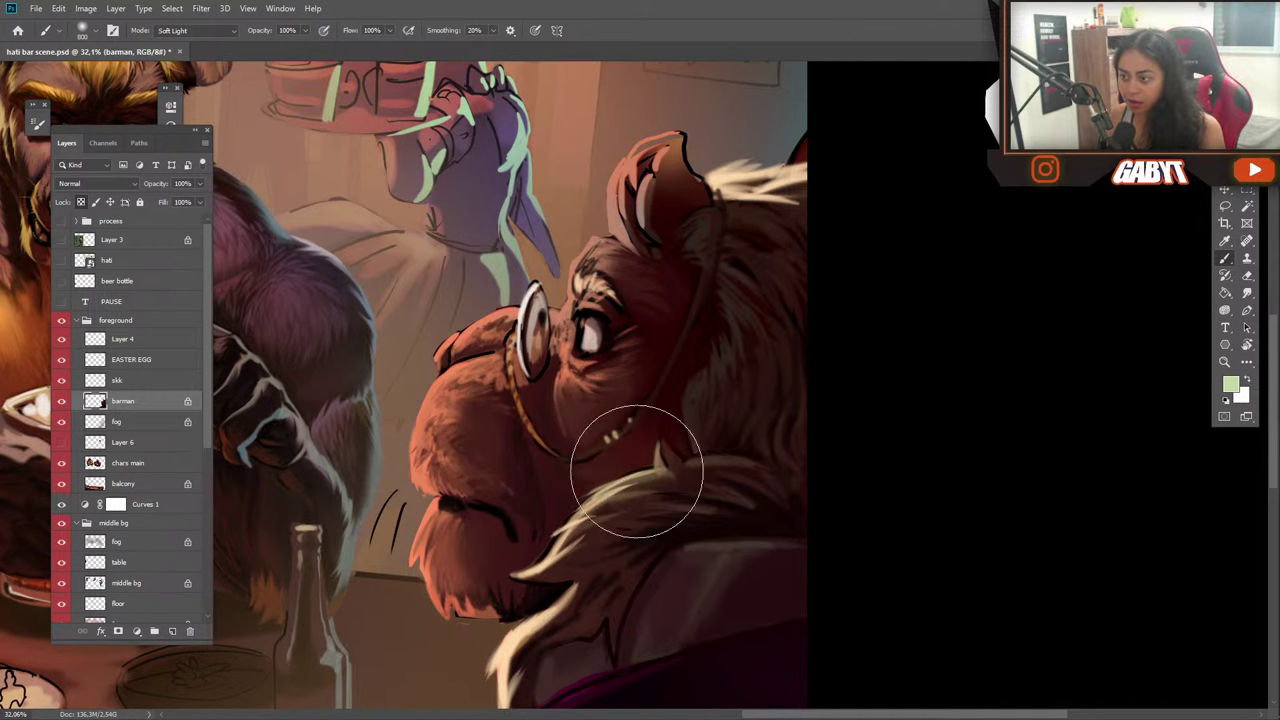
{"action": "mouse_move", "coordinate": [637, 471]}
{"action": "left_mouse_down"}
{"action": "mouse_move", "coordinate": [502, 585]}
{"action": "mouse_move", "coordinate": [452, 567]}
{"action": "mouse_move", "coordinate": [458, 592]}
{"action": "mouse_move", "coordinate": [413, 482]}
{"action": "left_mouse_up"}
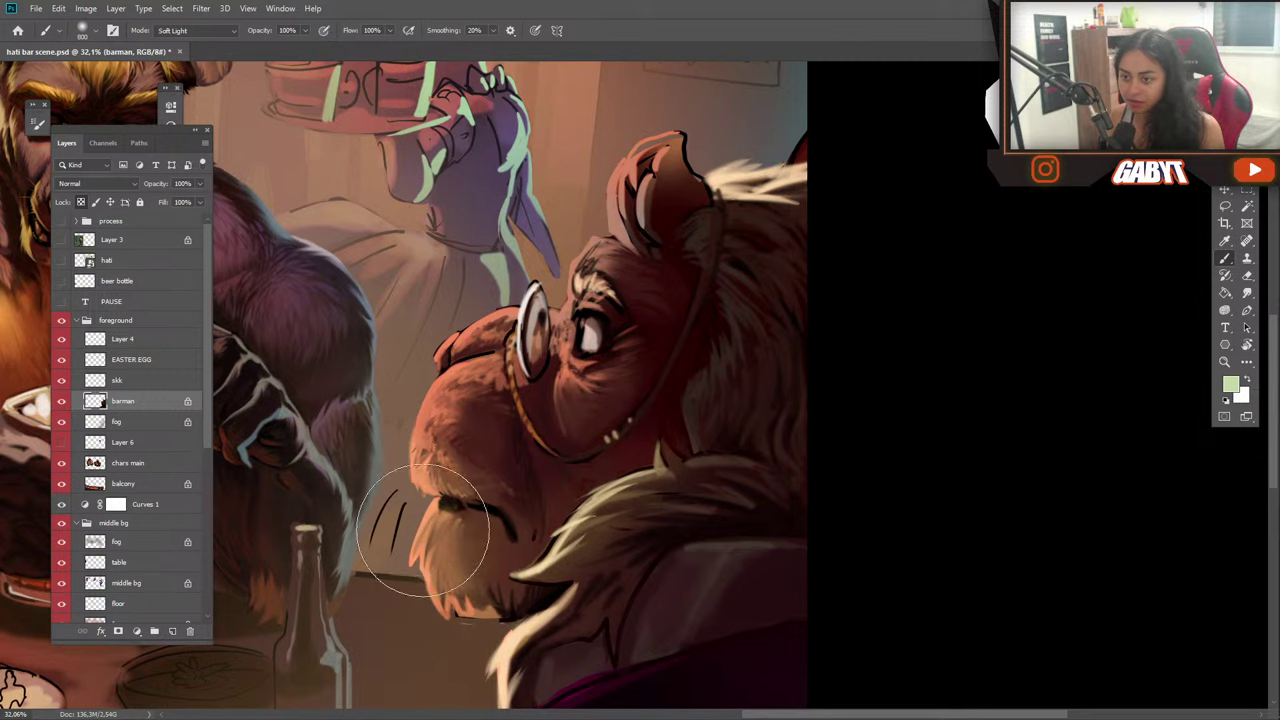
{"action": "mouse_move", "coordinate": [416, 556]}
{"action": "left_mouse_down"}
{"action": "mouse_move", "coordinate": [451, 635]}
{"action": "mouse_move", "coordinate": [487, 630]}
{"action": "mouse_move", "coordinate": [426, 487]}
{"action": "left_mouse_up"}
{"action": "key", "text": "ctrl+z"}
Glaze a sampled light beige over the barman's chin and ruff, undoing one stroke and checking the effect in the whole scene.
{"action": "left_click", "coordinate": [549, 598], "text": "alt"}
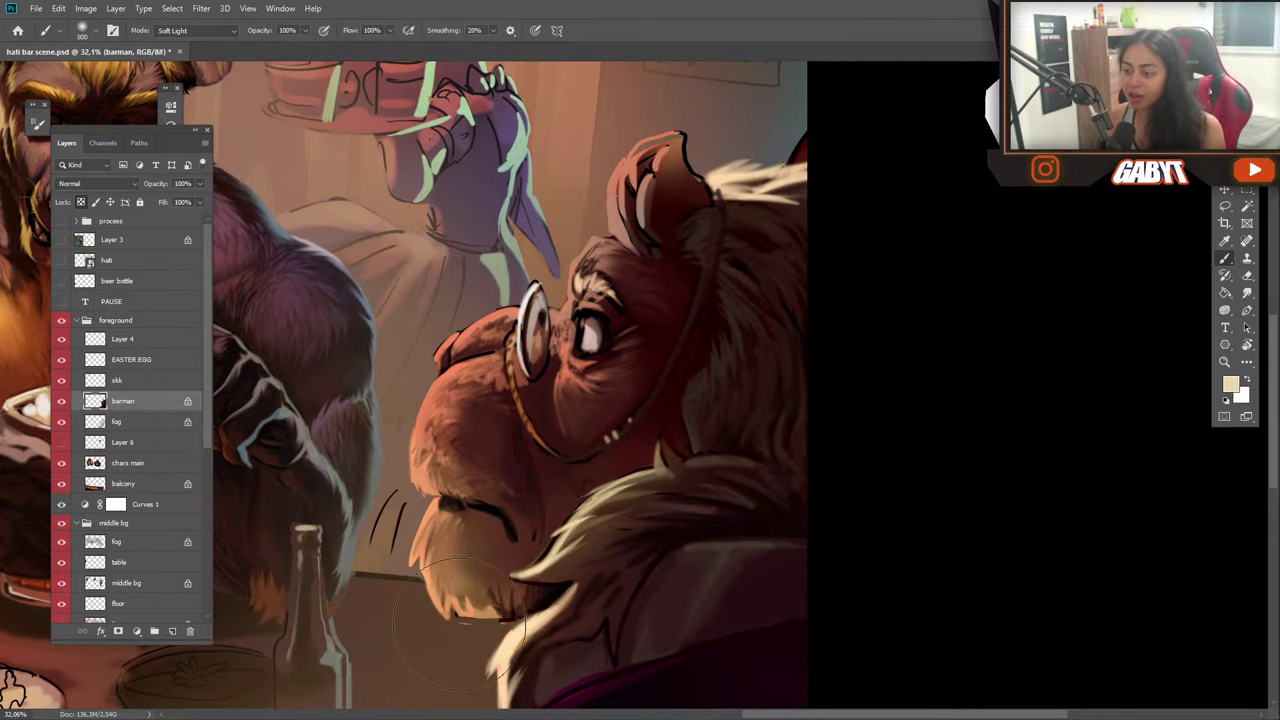
{"action": "left_click_drag", "start_coordinate": [488, 614], "coordinate": [456, 429]}
{"action": "key", "text": "ctrl+z"}
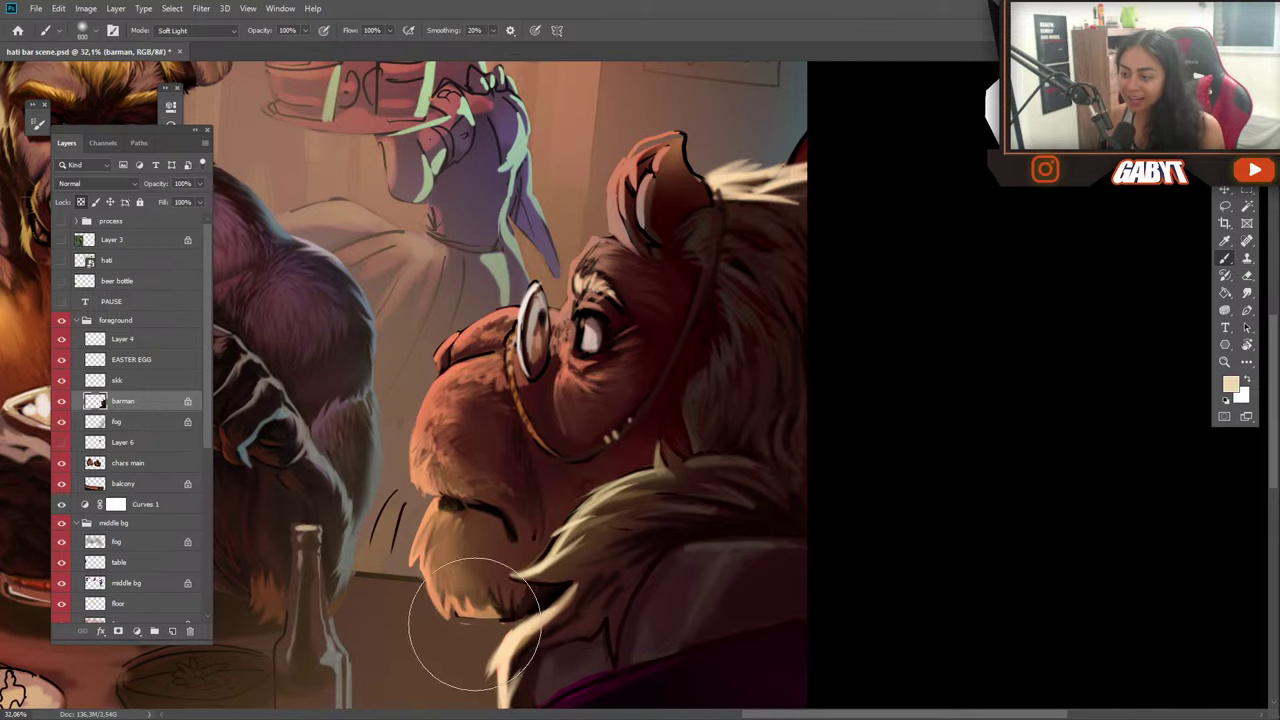
{"action": "mouse_move", "coordinate": [430, 567]}
{"action": "left_mouse_down"}
{"action": "mouse_move", "coordinate": [554, 508]}
{"action": "mouse_move", "coordinate": [506, 537]}
{"action": "left_mouse_up"}
{"action": "left_click_drag", "start_coordinate": [634, 543], "coordinate": [537, 483]}
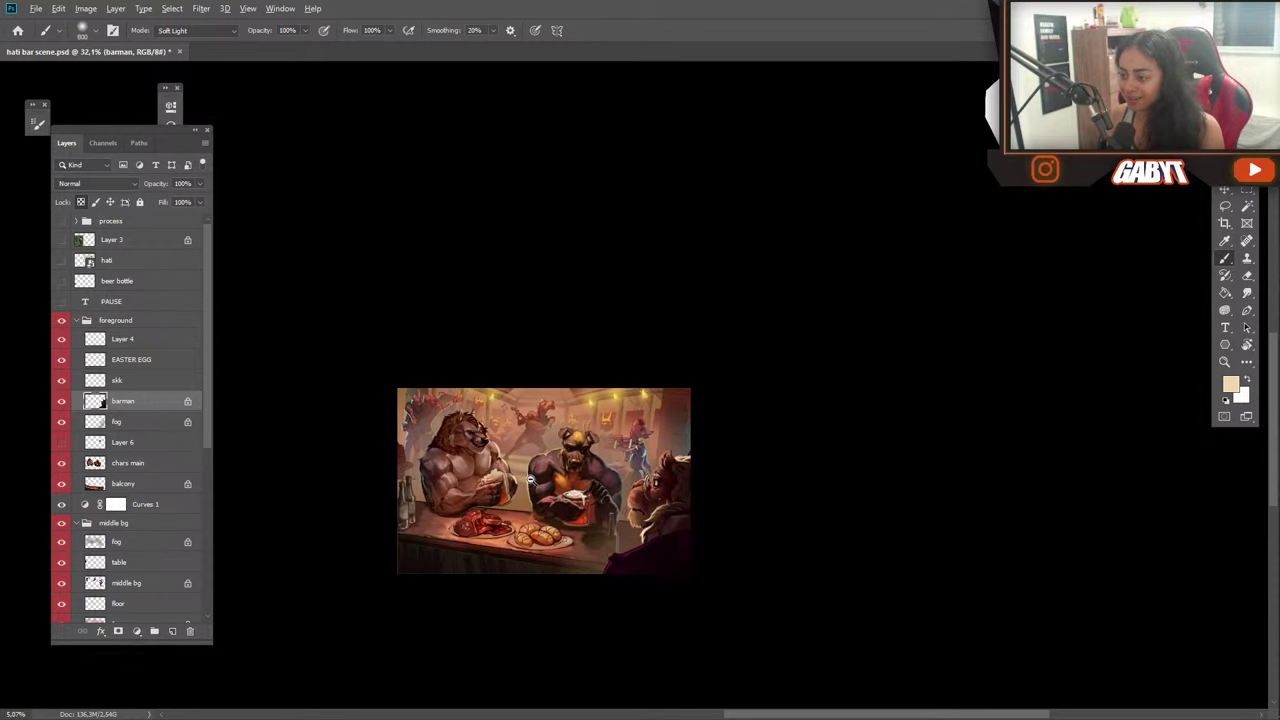
{"action": "scroll", "coordinate": [600, 510], "scroll_direction": "up", "scroll_amount": 6}
{"action": "mouse_move", "coordinate": [597, 525]}
{"action": "left_mouse_down"}
{"action": "mouse_move", "coordinate": [605, 535]}
{"action": "mouse_move", "coordinate": [590, 540]}
{"action": "mouse_move", "coordinate": [520, 540]}
{"action": "mouse_move", "coordinate": [581, 570]}
{"action": "left_mouse_up"}
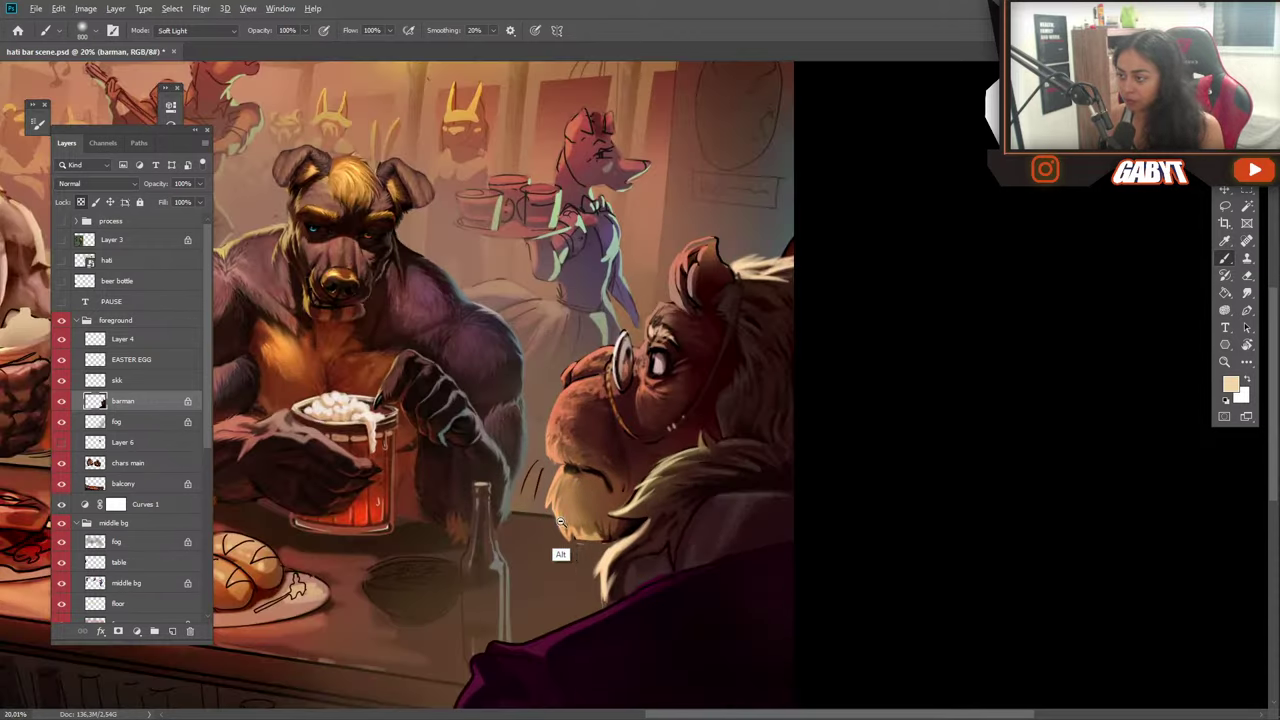
{"action": "scroll", "coordinate": [565, 550], "scroll_direction": "up", "scroll_amount": 3}
{"action": "scroll", "coordinate": [588, 542], "scroll_direction": "up", "scroll_amount": 1}
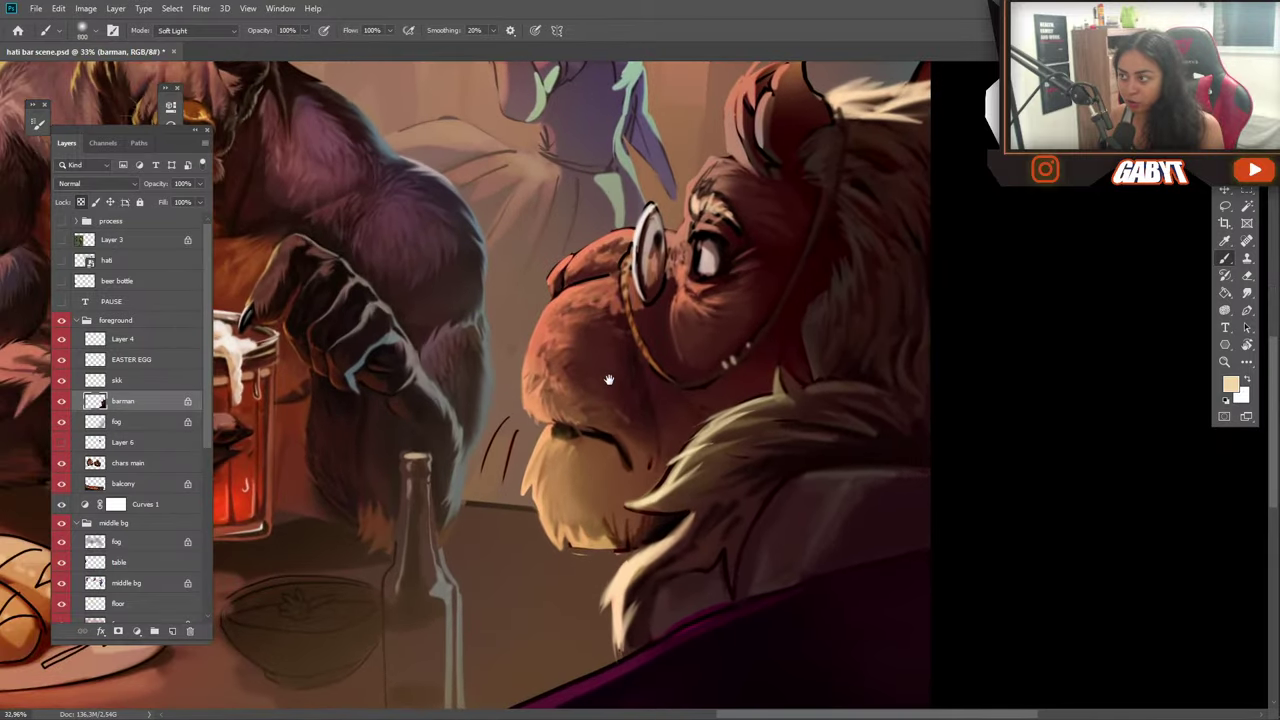
{"action": "left_click_drag", "start_coordinate": [608, 380], "coordinate": [598, 449]}
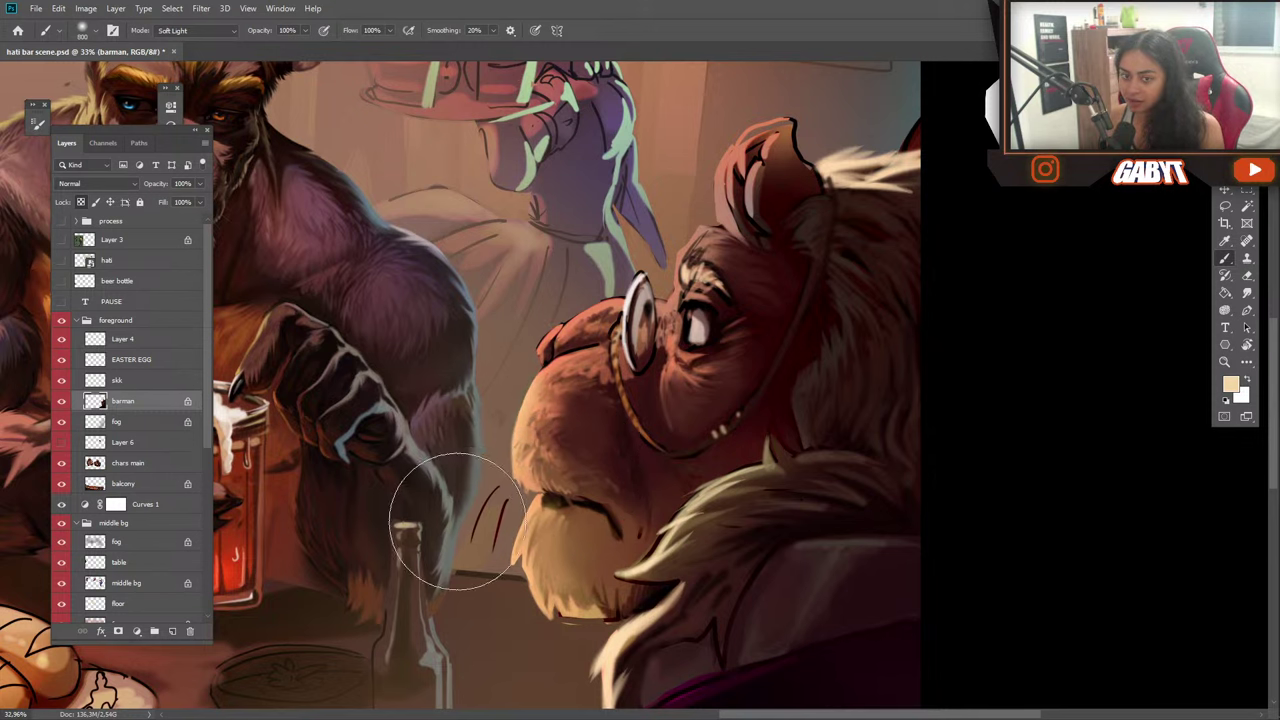
{"action": "left_click_drag", "start_coordinate": [669, 514], "coordinate": [679, 460]}
Desaturate the barman's chin and the front of his snout with a size 400 Sponge, and check the whole illustration.
{"action": "left_click", "coordinate": [1225, 311]}
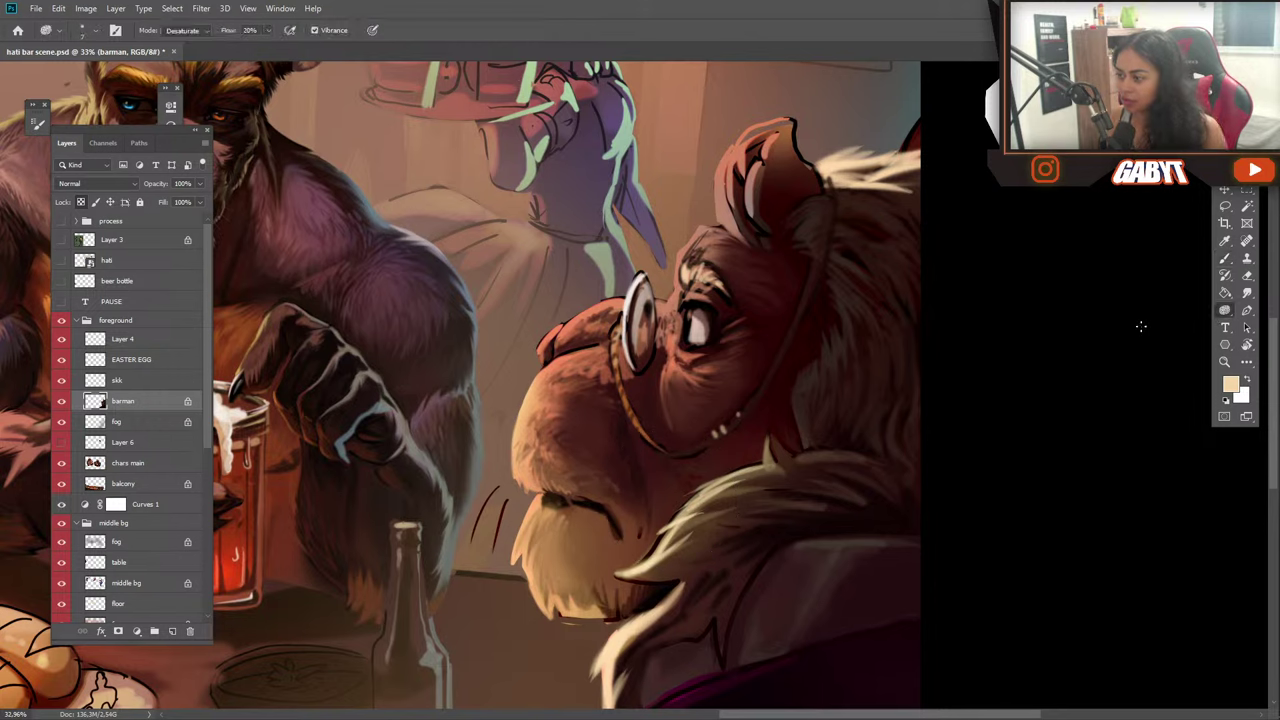
{"action": "key", "text": "bracketright"}
{"action": "key", "text": "bracketright"}
{"action": "key", "text": "bracketright"}
{"action": "key", "text": "bracketright"}
{"action": "key", "text": "bracketright"}
{"action": "mouse_move", "coordinate": [636, 547]}
{"action": "left_mouse_down"}
{"action": "mouse_move", "coordinate": [582, 515]}
{"action": "mouse_move", "coordinate": [606, 565]}
{"action": "mouse_move", "coordinate": [573, 597]}
{"action": "mouse_move", "coordinate": [546, 565]}
{"action": "mouse_move", "coordinate": [548, 598]}
{"action": "mouse_move", "coordinate": [564, 597]}
{"action": "mouse_move", "coordinate": [523, 583]}
{"action": "mouse_move", "coordinate": [535, 385]}
{"action": "left_mouse_up"}
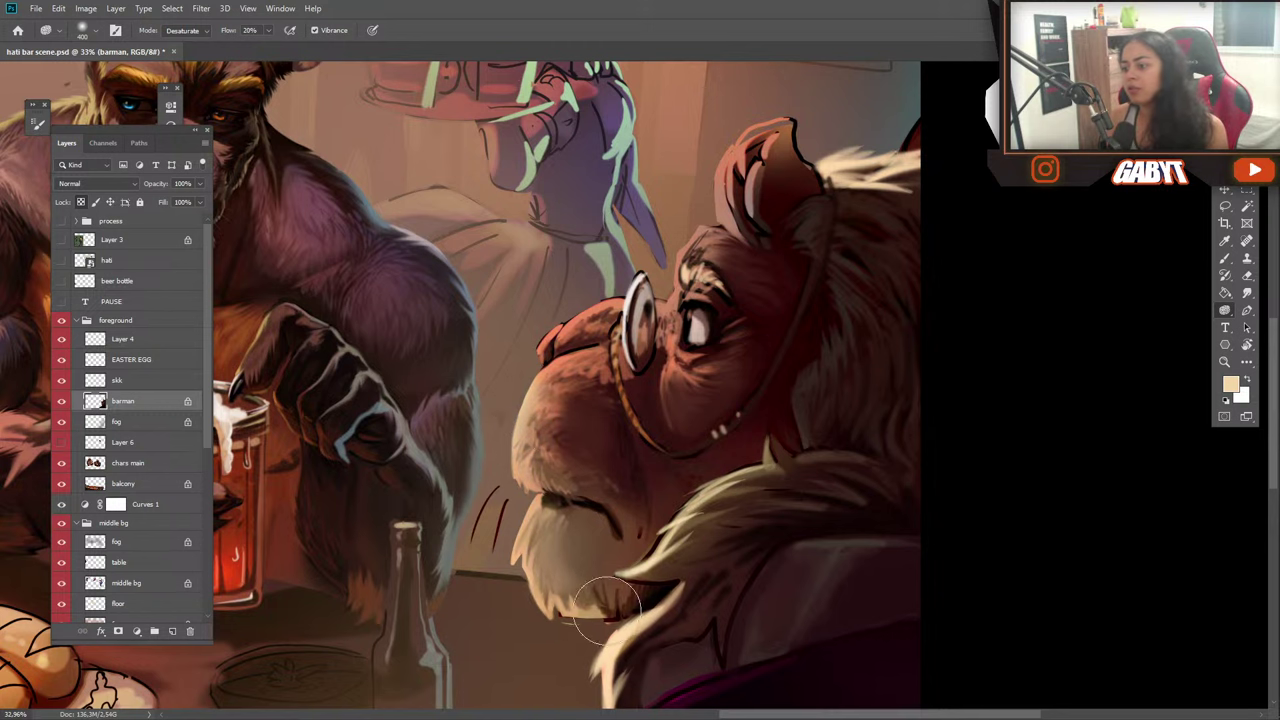
{"action": "scroll", "coordinate": [591, 556], "scroll_direction": "down", "scroll_amount": 2}
{"action": "scroll", "coordinate": [591, 556], "scroll_direction": "down", "scroll_amount": 2}
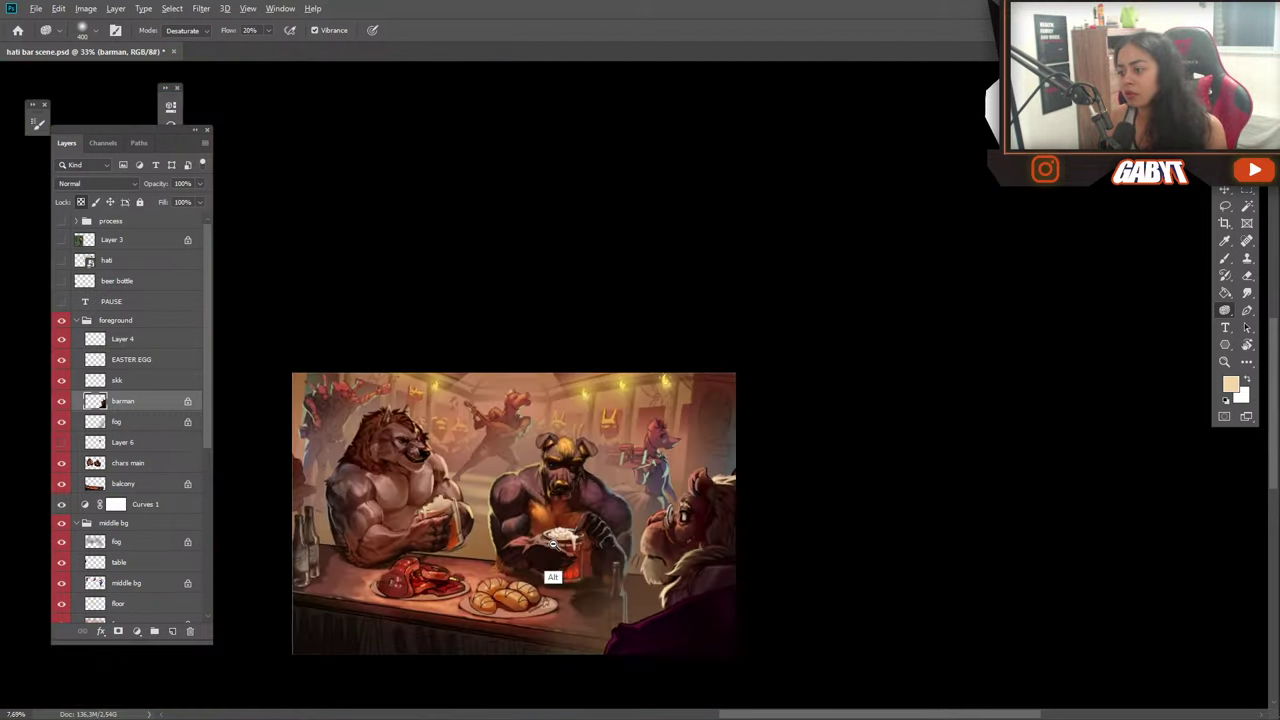
{"action": "scroll", "coordinate": [614, 592], "scroll_direction": "up", "scroll_amount": 4}
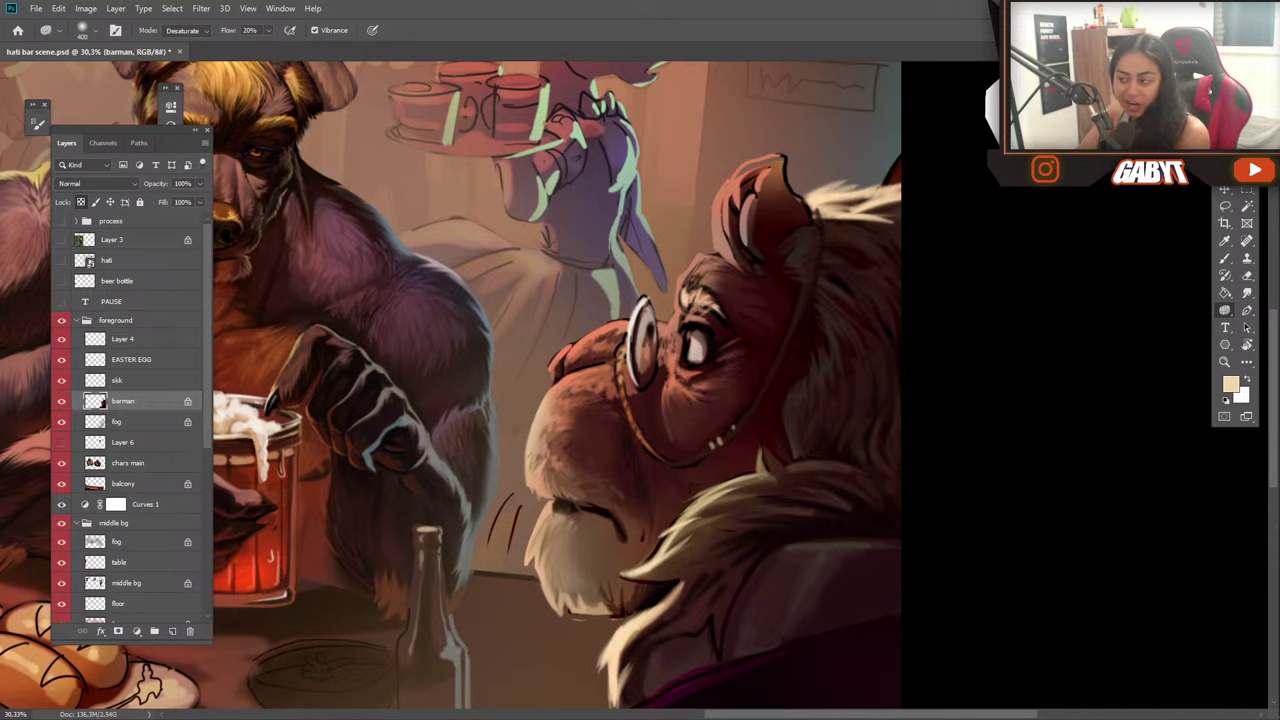
Review the illustration's earlier stages by showing the saved snapshots in the process group one after another.
{"action": "left_click_drag", "start_coordinate": [781, 406], "coordinate": [840, 201]}
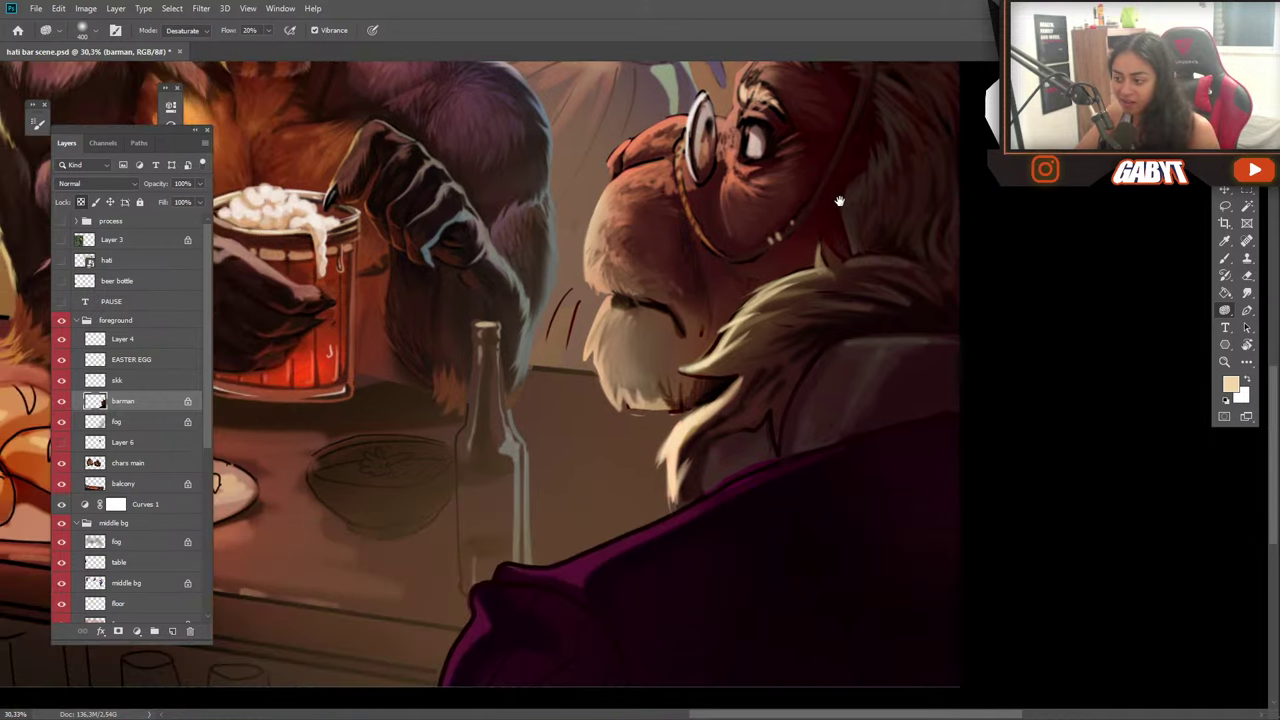
{"action": "mouse_move", "coordinate": [738, 298]}
{"action": "left_mouse_down"}
{"action": "mouse_move", "coordinate": [748, 245]}
{"action": "mouse_move", "coordinate": [723, 281]}
{"action": "left_mouse_up"}
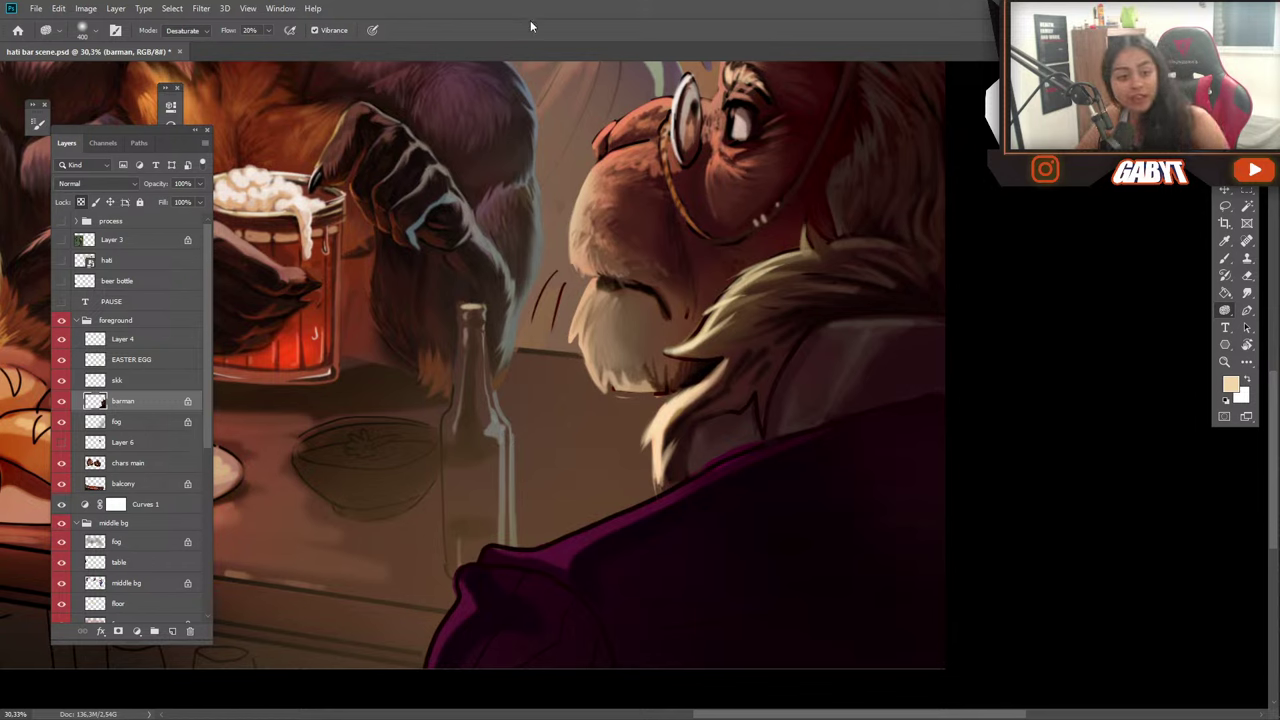
{"action": "left_click", "coordinate": [586, 158], "text": "alt"}
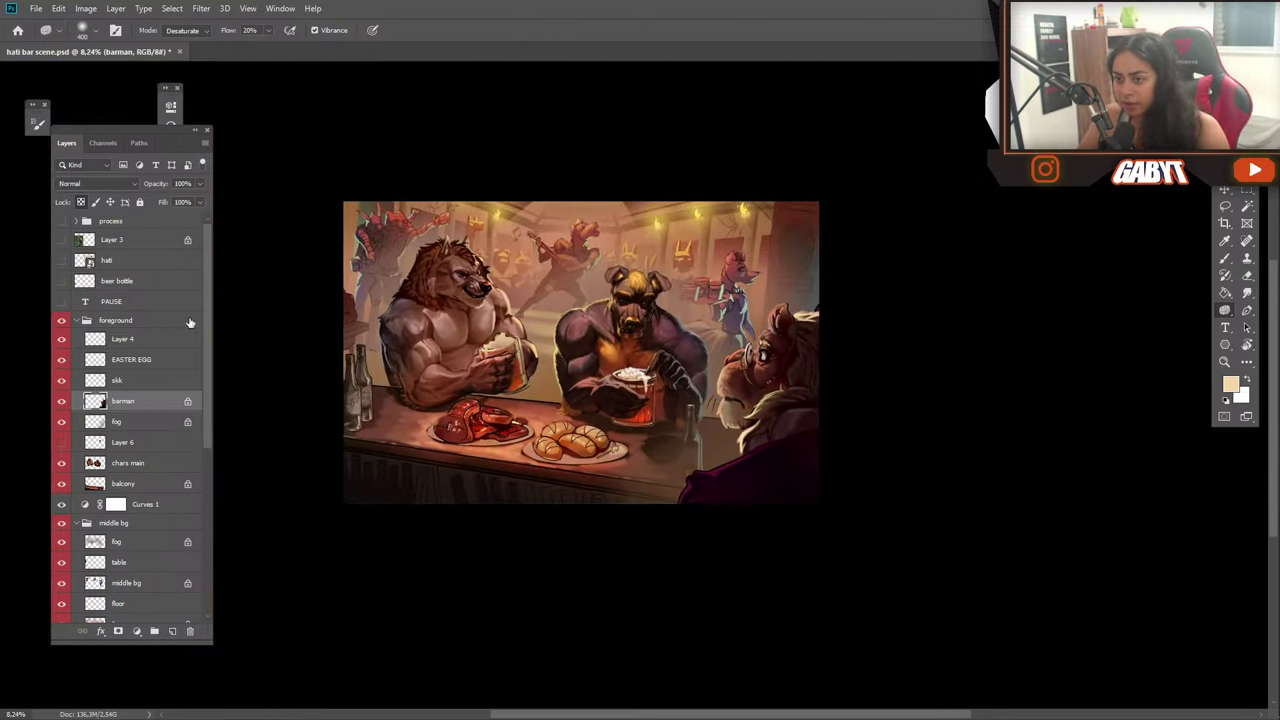
{"action": "left_click", "coordinate": [76, 220]}
{"action": "left_click", "coordinate": [60, 259]}
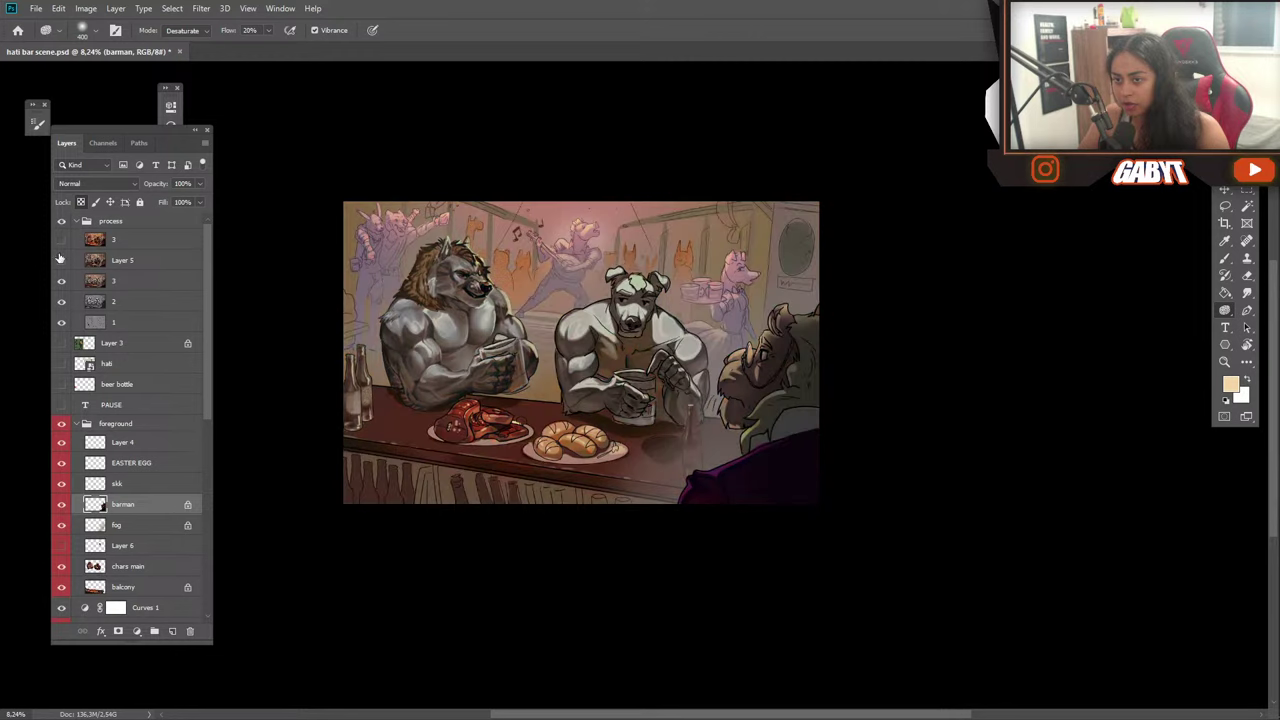
{"action": "left_click", "coordinate": [62, 281]}
{"action": "left_click", "coordinate": [62, 281]}
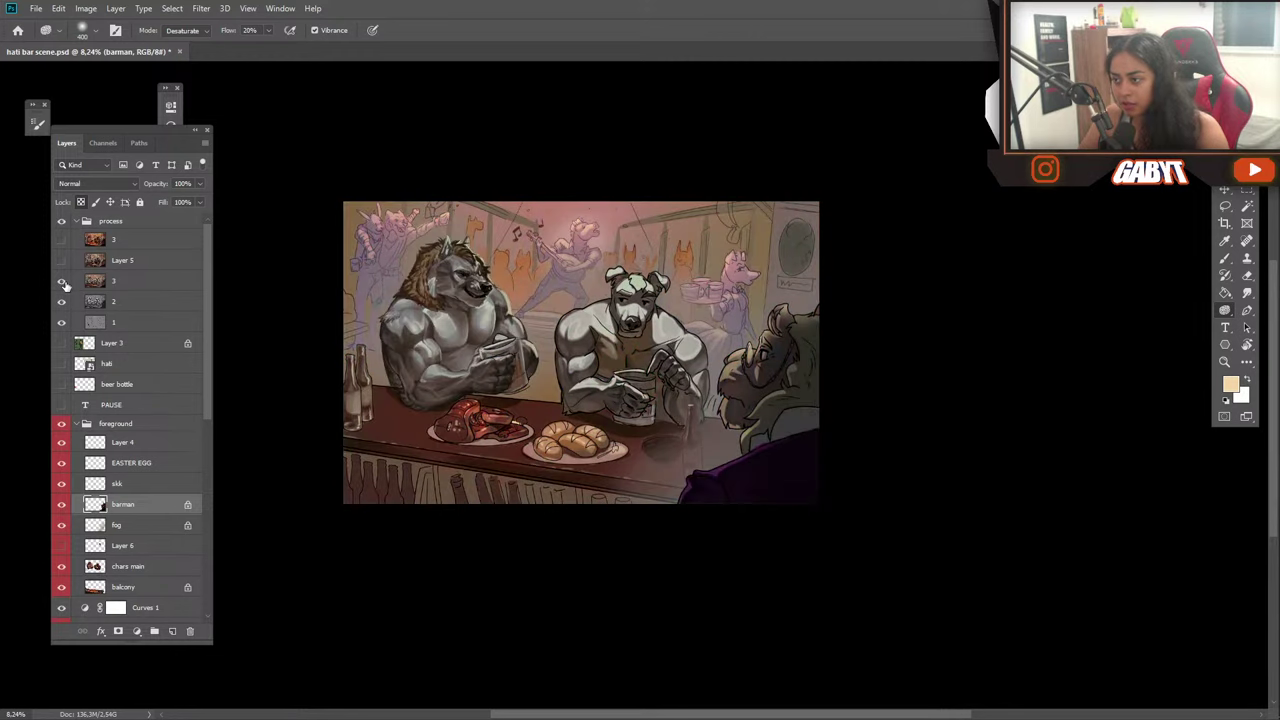
{"action": "left_click_drag", "start_coordinate": [601, 336], "coordinate": [640, 336]}
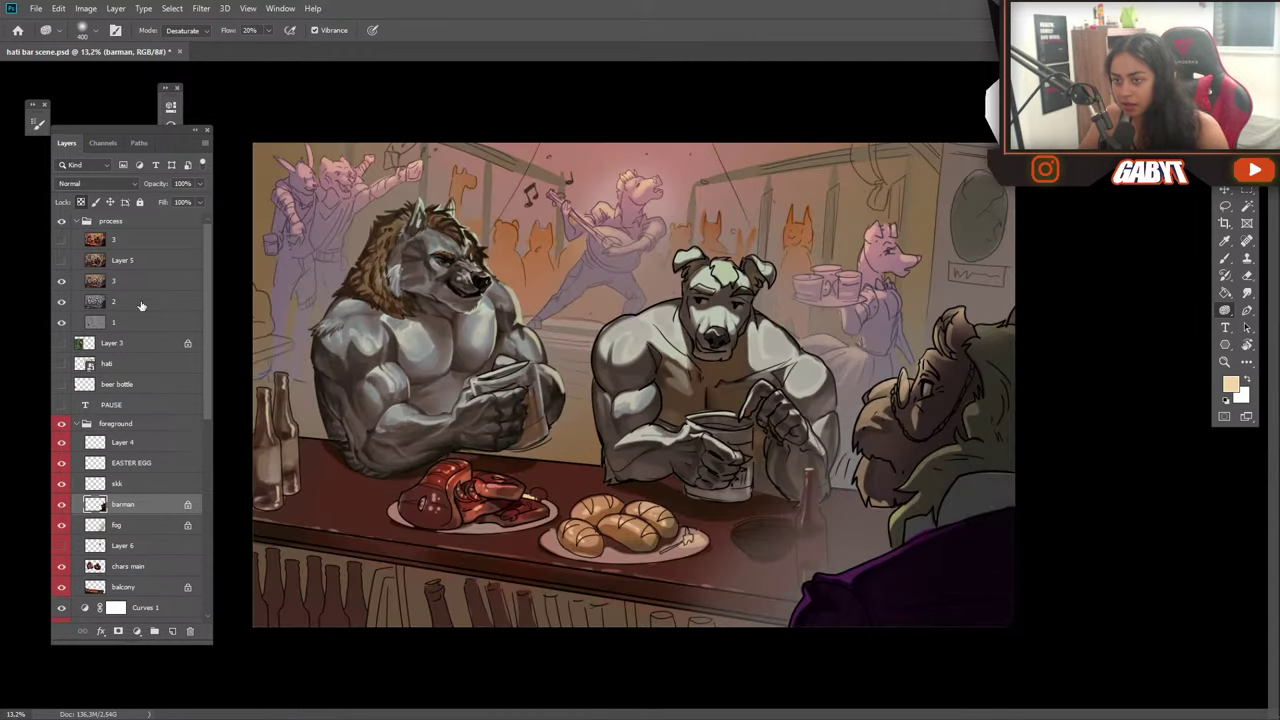
{"action": "left_click", "coordinate": [61, 260]}
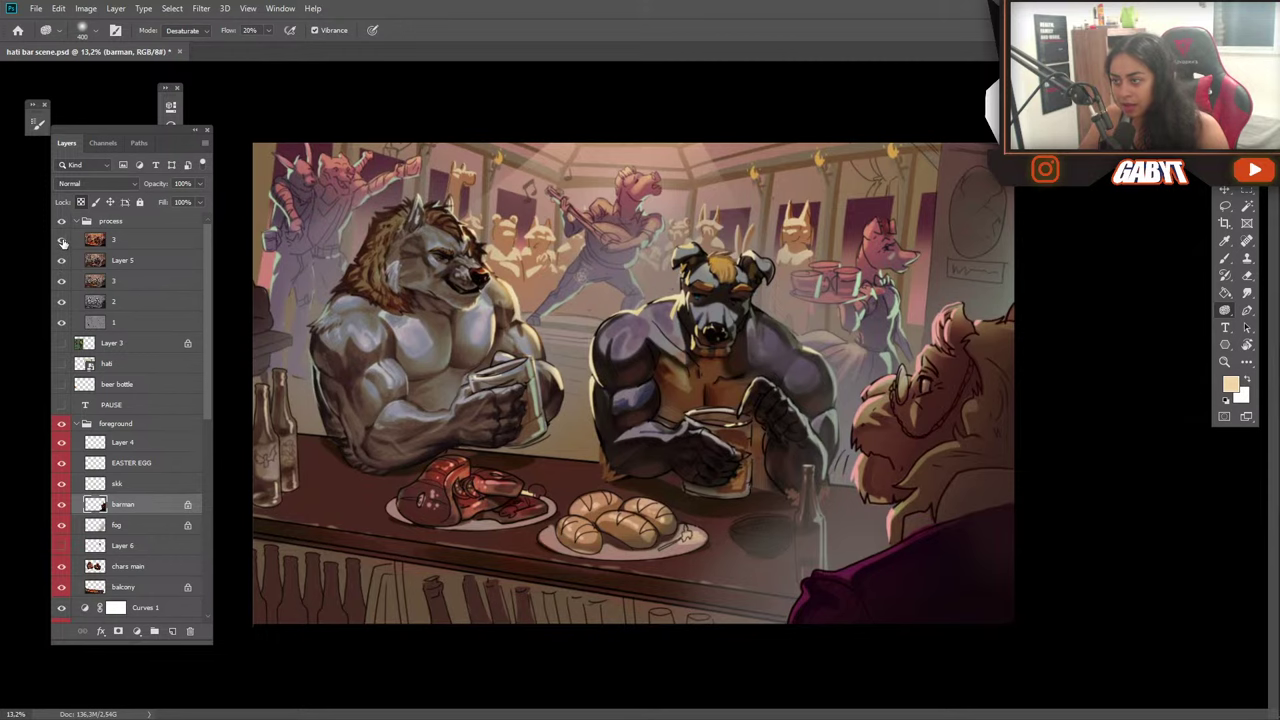
{"action": "left_click", "coordinate": [62, 241]}
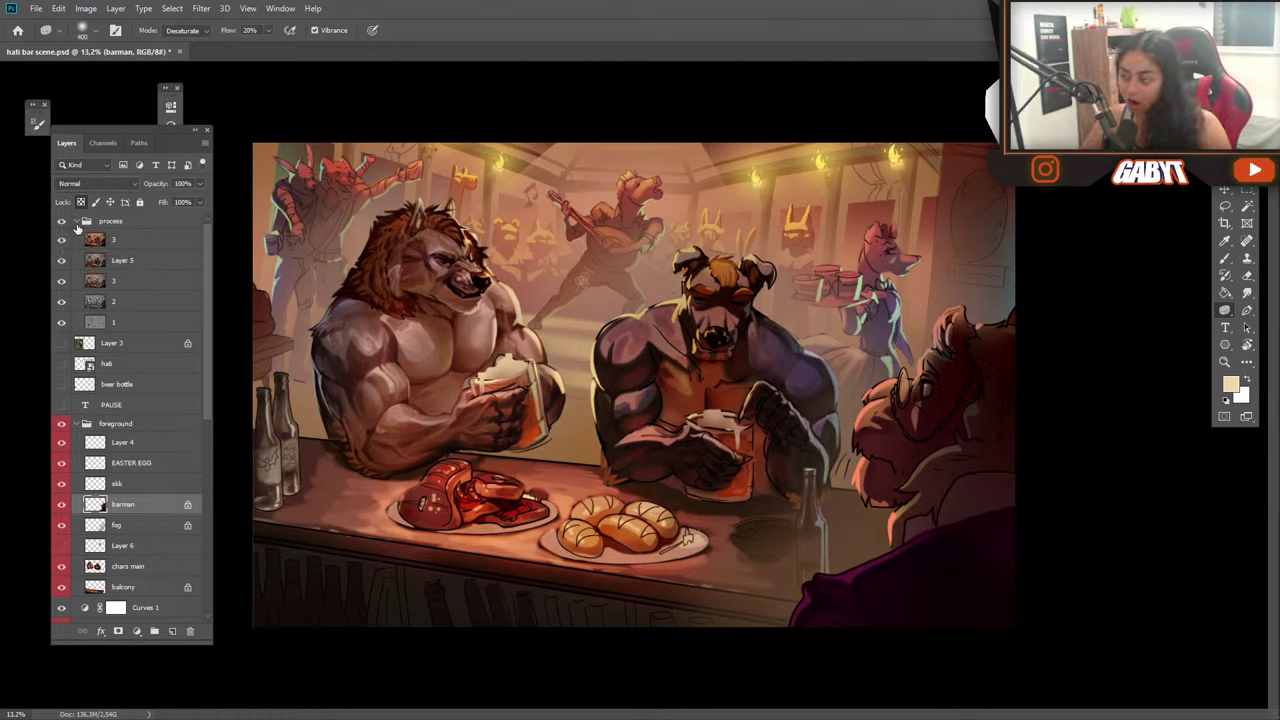
Collapse the process group and toggle its visibility to compare the earlier stage with the current painting, leaving it hidden.
{"action": "left_click", "coordinate": [76, 221]}
{"action": "left_click", "coordinate": [61, 221]}
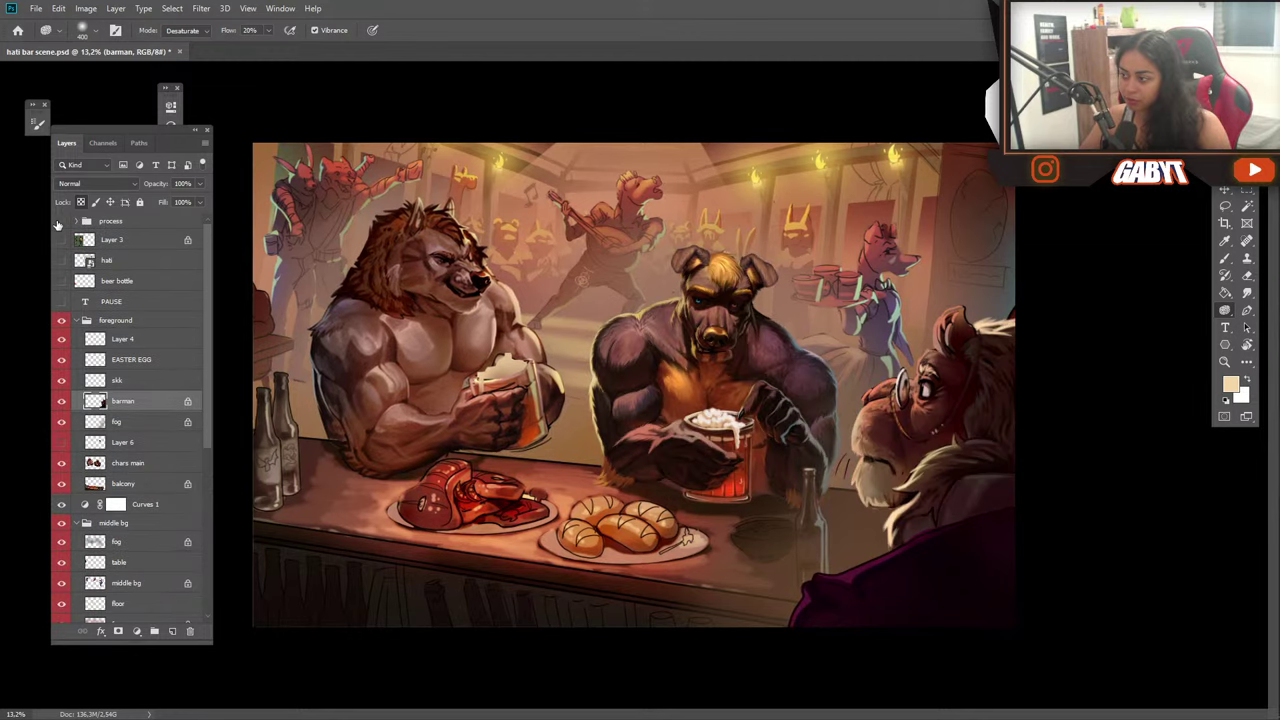
{"action": "left_click", "coordinate": [61, 221]}
{"action": "left_click", "coordinate": [61, 221]}
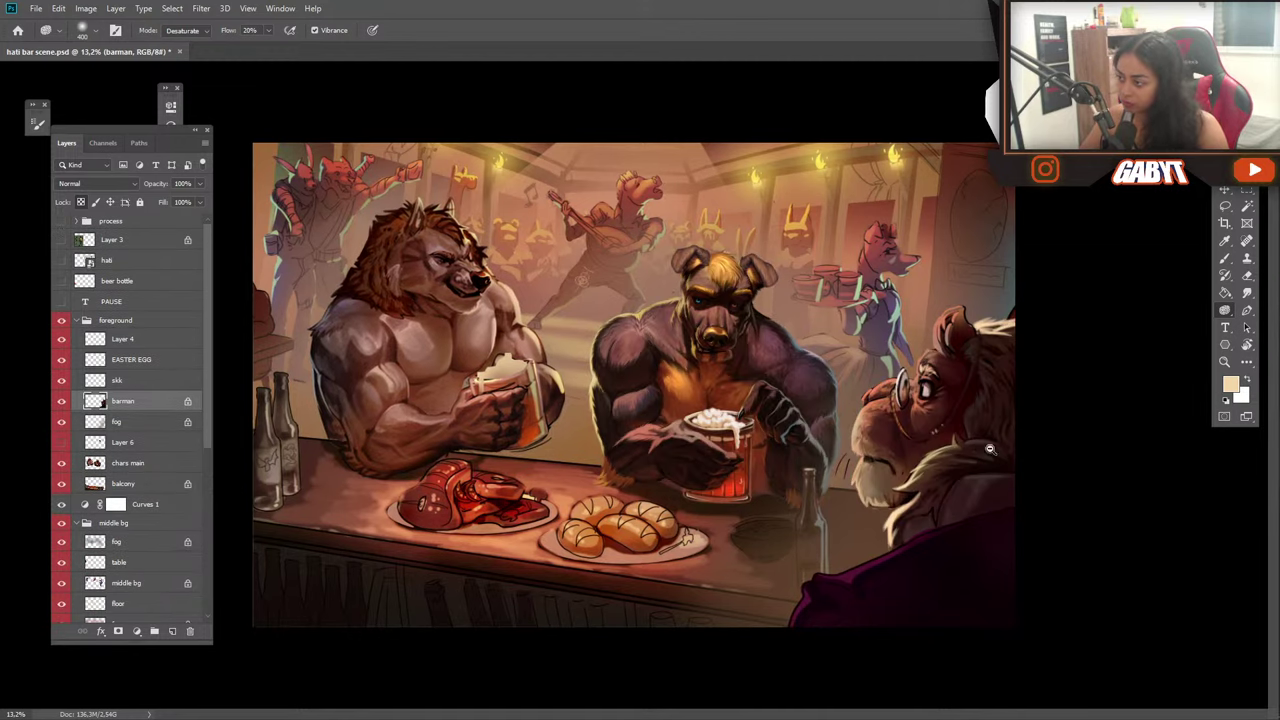
{"action": "left_click_drag", "start_coordinate": [990, 448], "coordinate": [630, 370]}
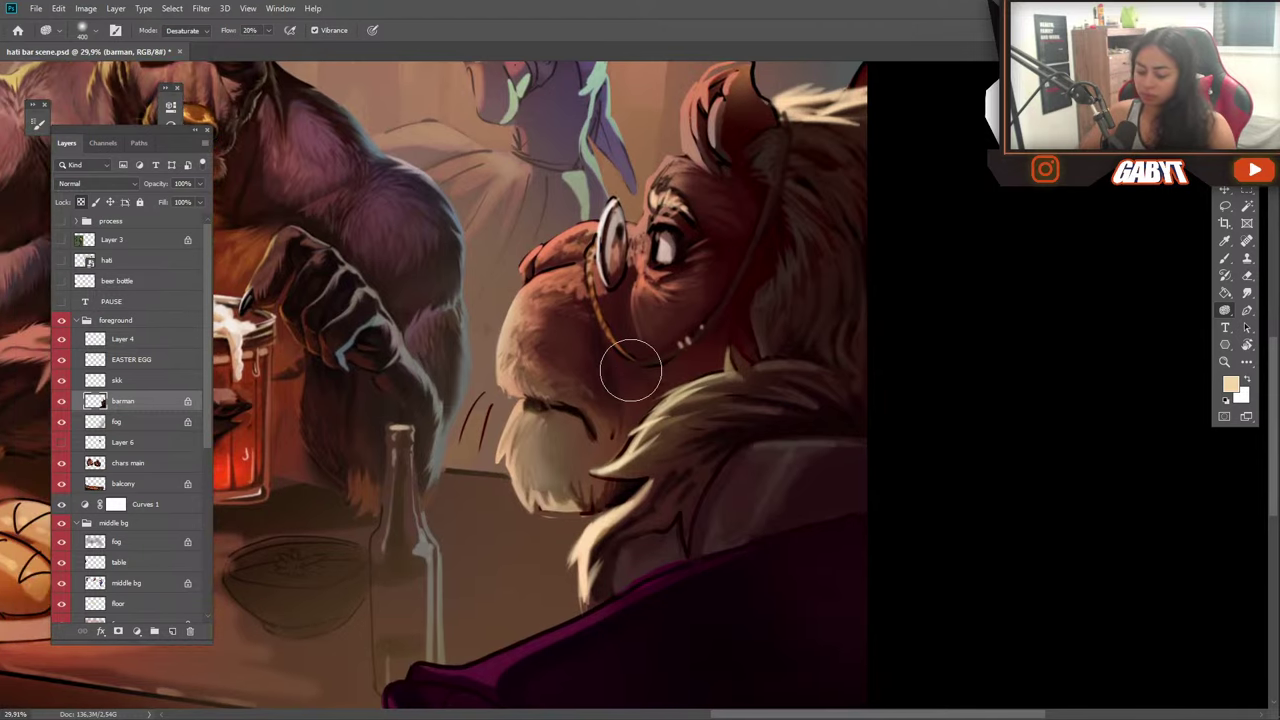
Darken the barman's mouth opening into a solid open mouth with black, using a size 70 brush.
{"action": "key", "text": "b"}
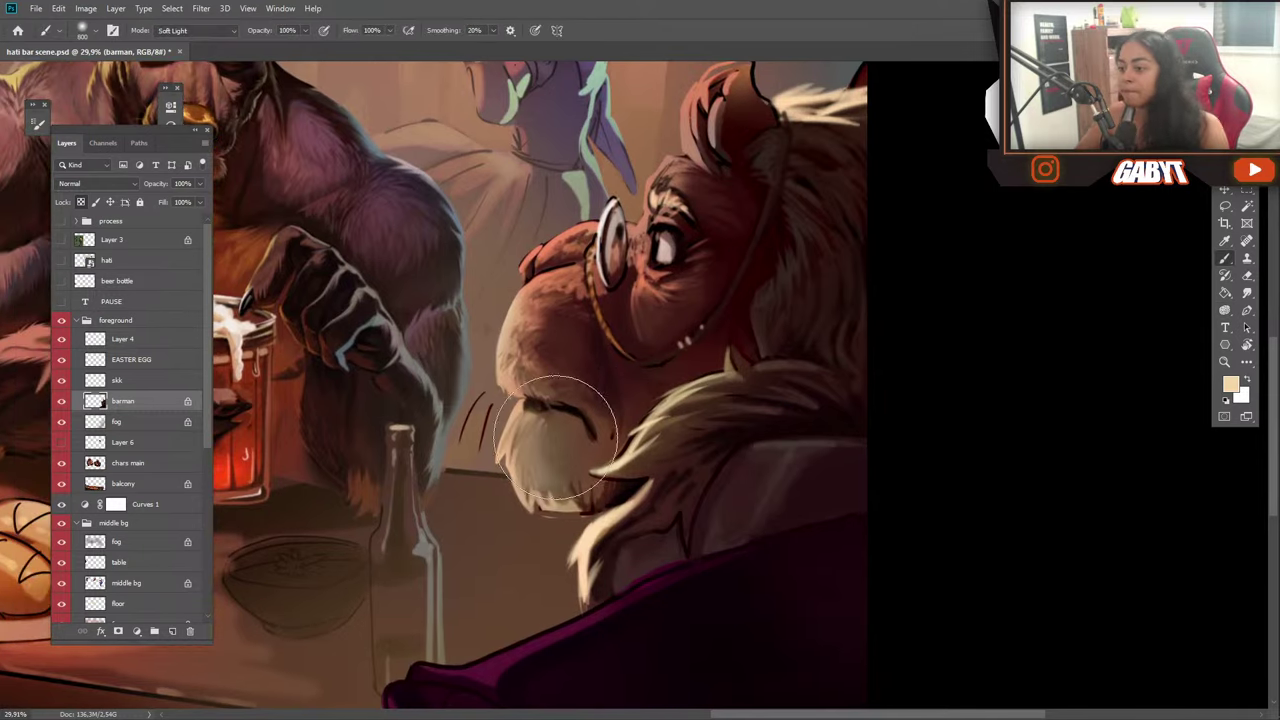
{"action": "left_click", "coordinate": [575, 400], "text": "alt"}
{"action": "mouse_move", "coordinate": [575, 400]}
{"action": "left_mouse_down"}
{"action": "mouse_move", "coordinate": [579, 435]}
{"action": "mouse_move", "coordinate": [557, 432]}
{"action": "mouse_move", "coordinate": [591, 426]}
{"action": "mouse_move", "coordinate": [578, 414]}
{"action": "mouse_move", "coordinate": [601, 437]}
{"action": "mouse_move", "coordinate": [600, 458]}
{"action": "mouse_move", "coordinate": [582, 455]}
{"action": "mouse_move", "coordinate": [564, 409]}
{"action": "mouse_move", "coordinate": [593, 463]}
{"action": "mouse_move", "coordinate": [579, 419]}
{"action": "mouse_move", "coordinate": [569, 441]}
{"action": "mouse_move", "coordinate": [596, 453]}
{"action": "mouse_move", "coordinate": [567, 428]}
{"action": "mouse_move", "coordinate": [600, 464]}
{"action": "mouse_move", "coordinate": [597, 441]}
{"action": "mouse_move", "coordinate": [570, 448]}
{"action": "mouse_move", "coordinate": [541, 405]}
{"action": "left_mouse_up"}
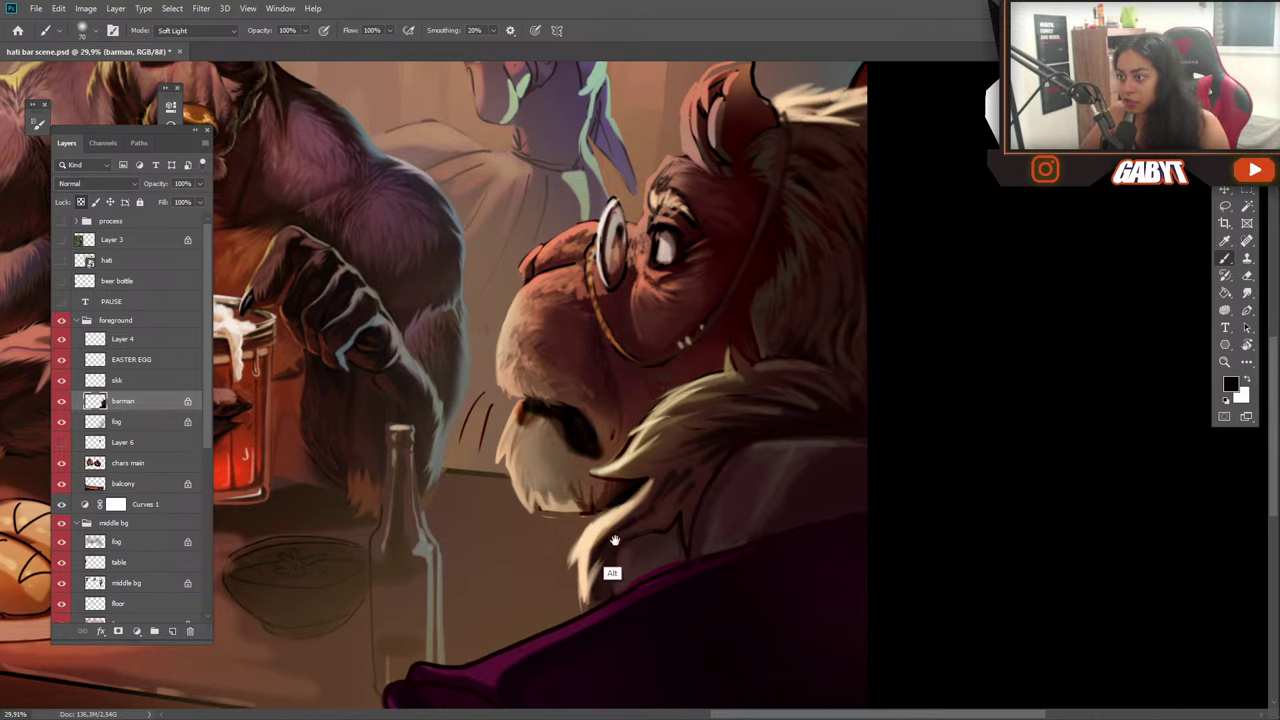
{"action": "scroll", "coordinate": [520, 517], "scroll_direction": "down", "scroll_amount": 5, "text": "alt"}
{"action": "scroll", "coordinate": [605, 495], "scroll_direction": "up", "scroll_amount": 6, "text": "alt"}
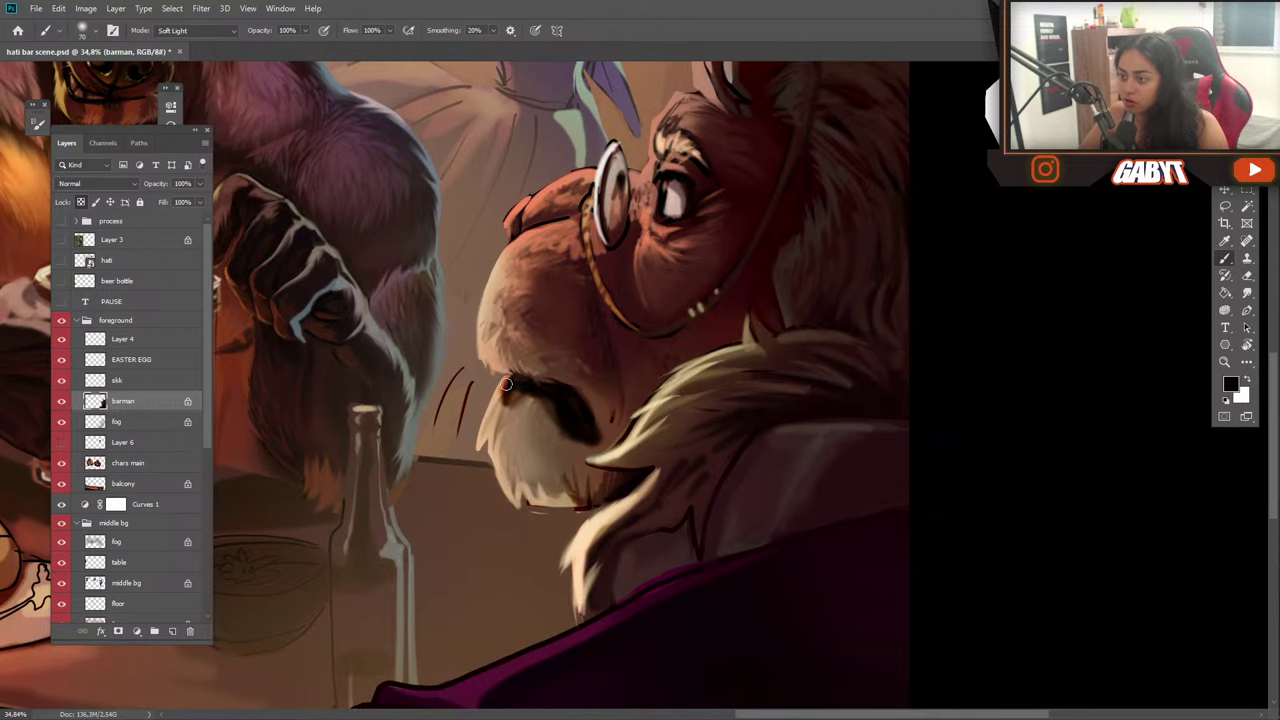
Set the brush mode to Normal and paint over the black outline along the coat's upper edge with sampled purple.
{"action": "left_click", "coordinate": [195, 30]}
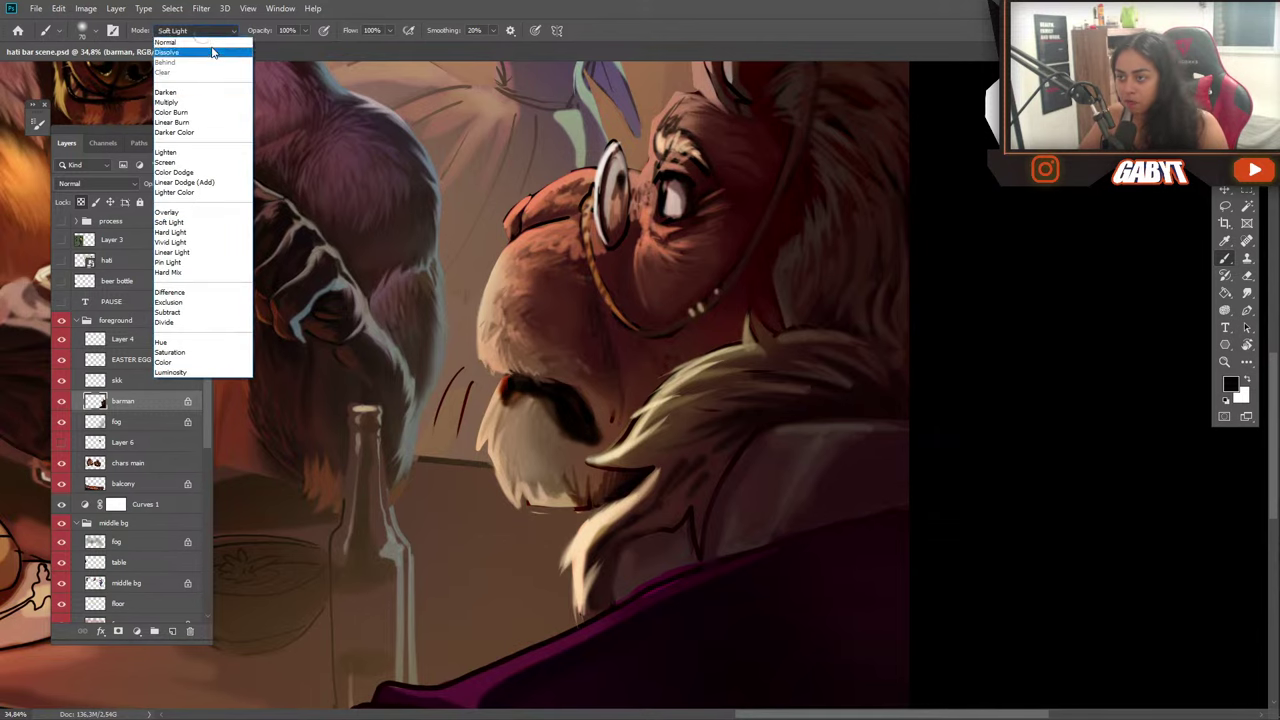
{"action": "left_click", "coordinate": [175, 41]}
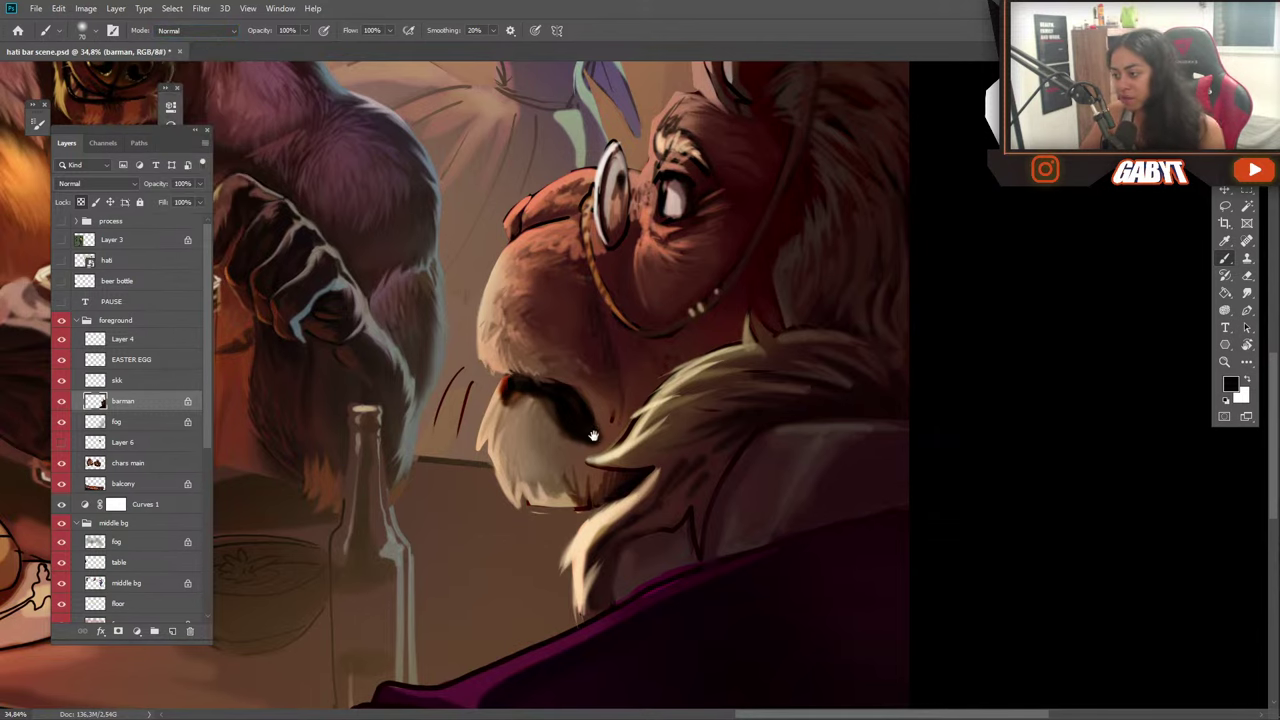
{"action": "mouse_move", "coordinate": [594, 432]}
{"action": "left_mouse_down"}
{"action": "mouse_move", "coordinate": [584, 172]}
{"action": "mouse_move", "coordinate": [624, 232]}
{"action": "left_mouse_up"}
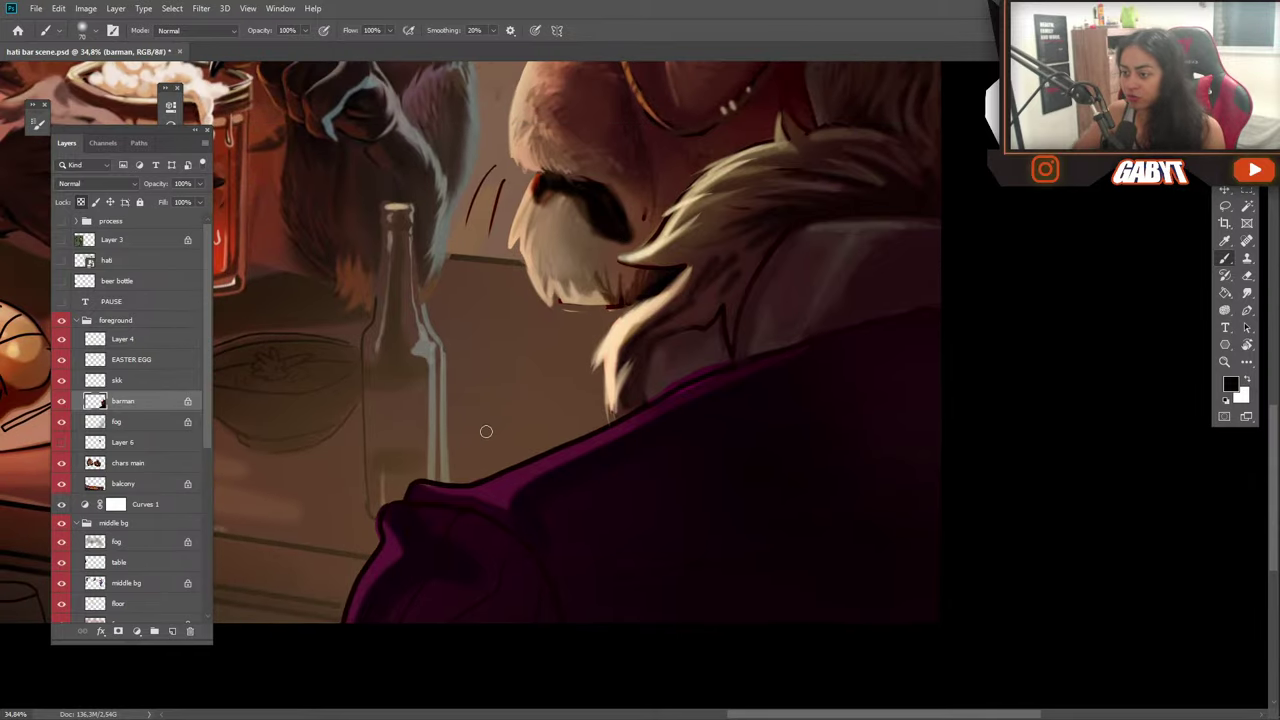
{"action": "left_click", "coordinate": [506, 523], "text": "alt"}
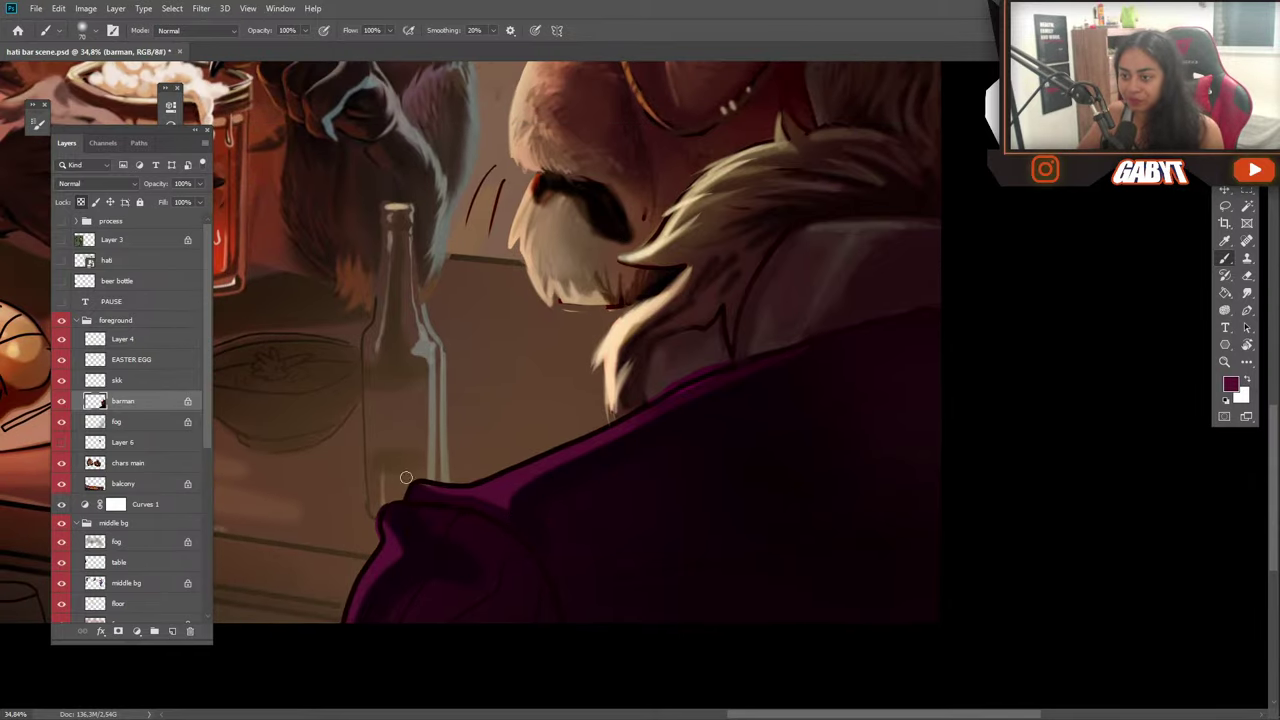
{"action": "mouse_move", "coordinate": [472, 489]}
{"action": "left_mouse_down"}
{"action": "mouse_move", "coordinate": [431, 486]}
{"action": "mouse_move", "coordinate": [475, 489]}
{"action": "mouse_move", "coordinate": [578, 458]}
{"action": "mouse_move", "coordinate": [468, 491]}
{"action": "mouse_move", "coordinate": [612, 424]}
{"action": "left_mouse_up"}
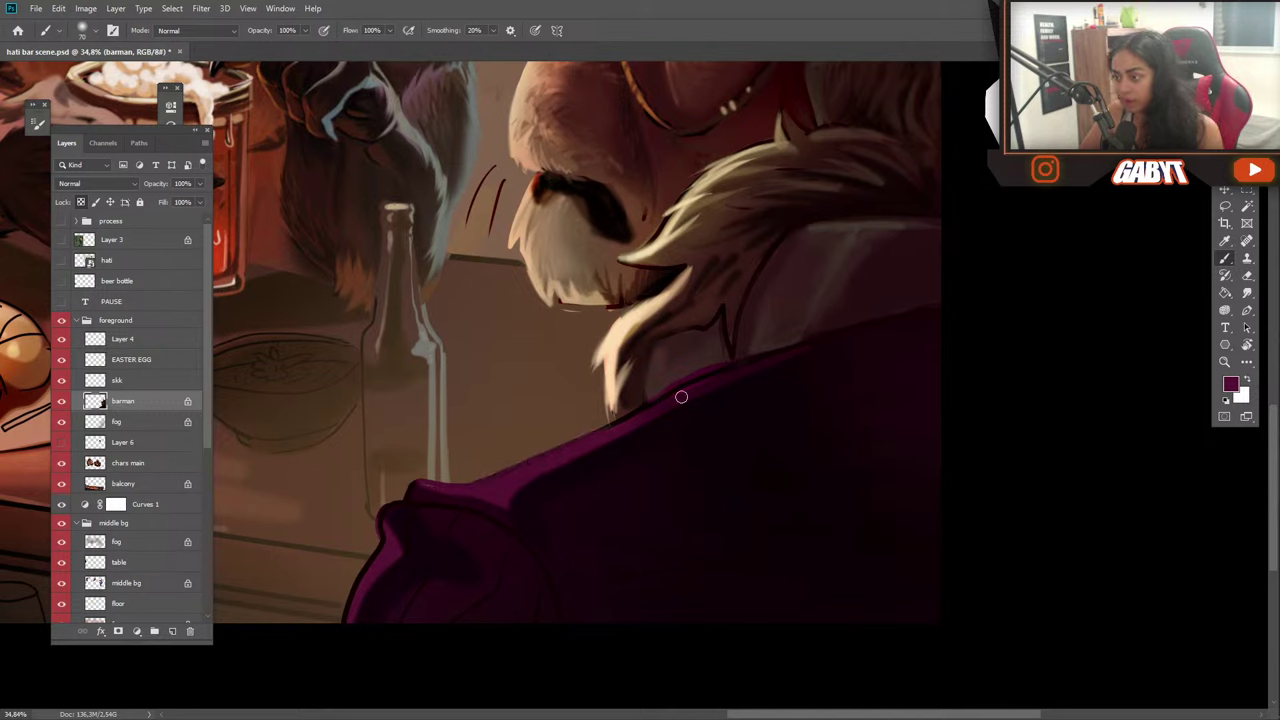
{"action": "left_click_drag", "start_coordinate": [675, 396], "coordinate": [756, 364]}
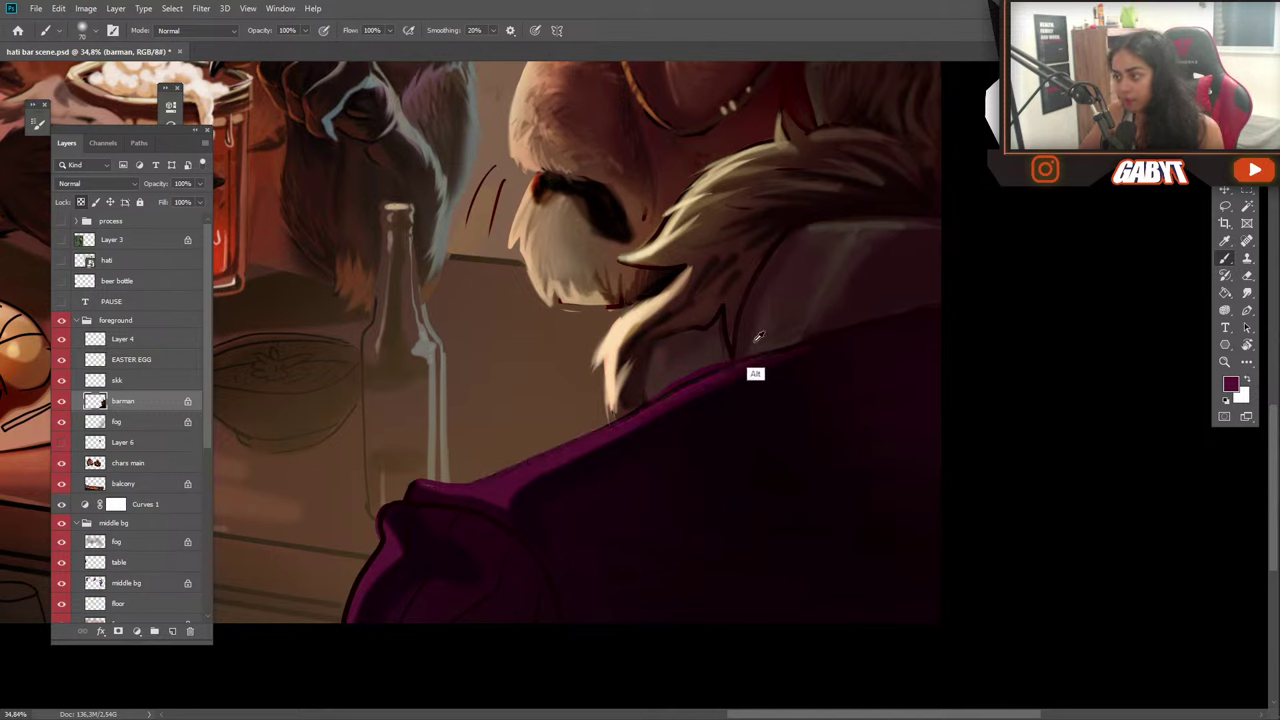
Clean up the coat's collar edge and folded lapel with sampled purples and dark tones, replacing the remaining black outlines.
{"action": "left_click", "coordinate": [696, 367], "text": "alt"}
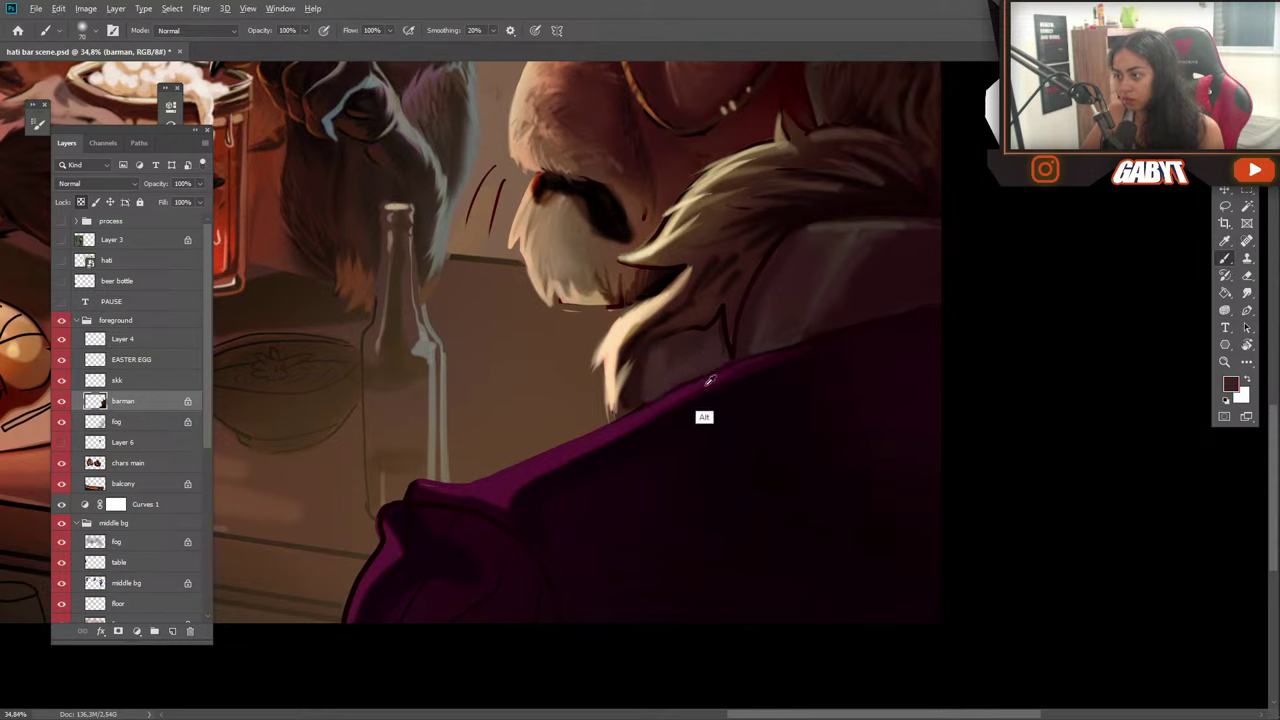
{"action": "left_click", "coordinate": [686, 392], "text": "alt"}
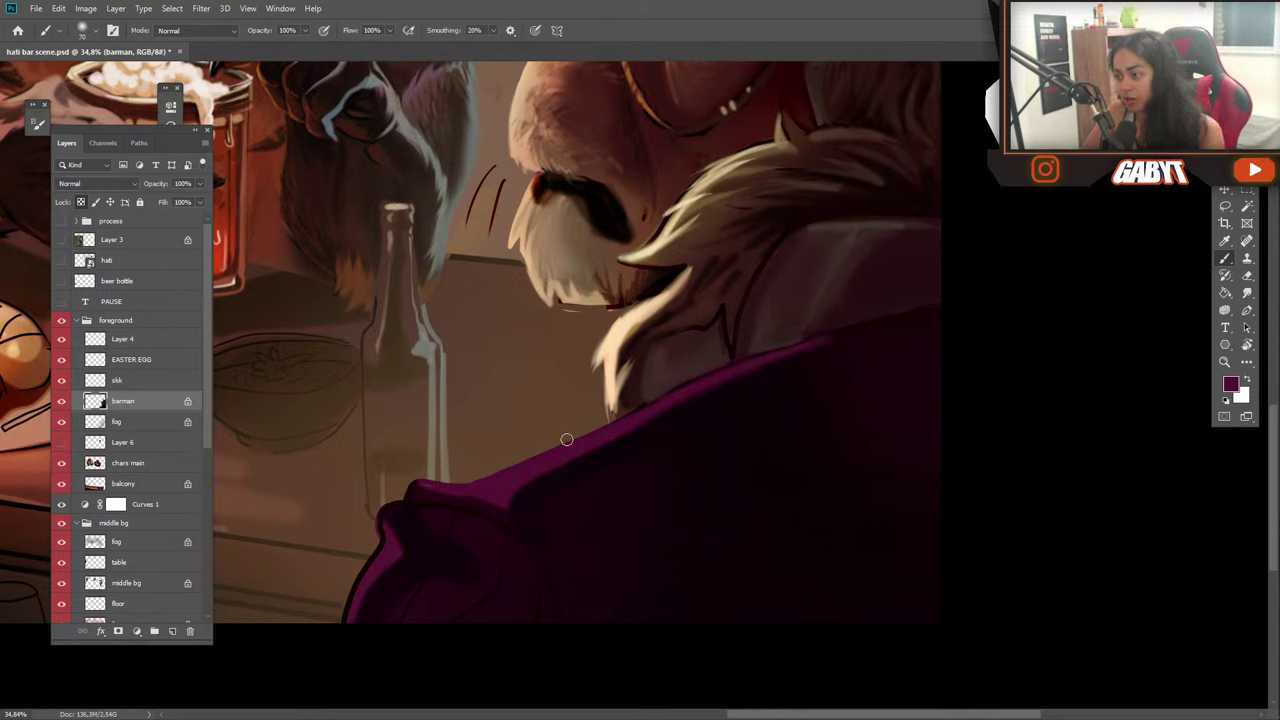
{"action": "left_click", "coordinate": [840, 366], "text": "alt"}
{"action": "left_click", "coordinate": [530, 500], "text": "alt"}
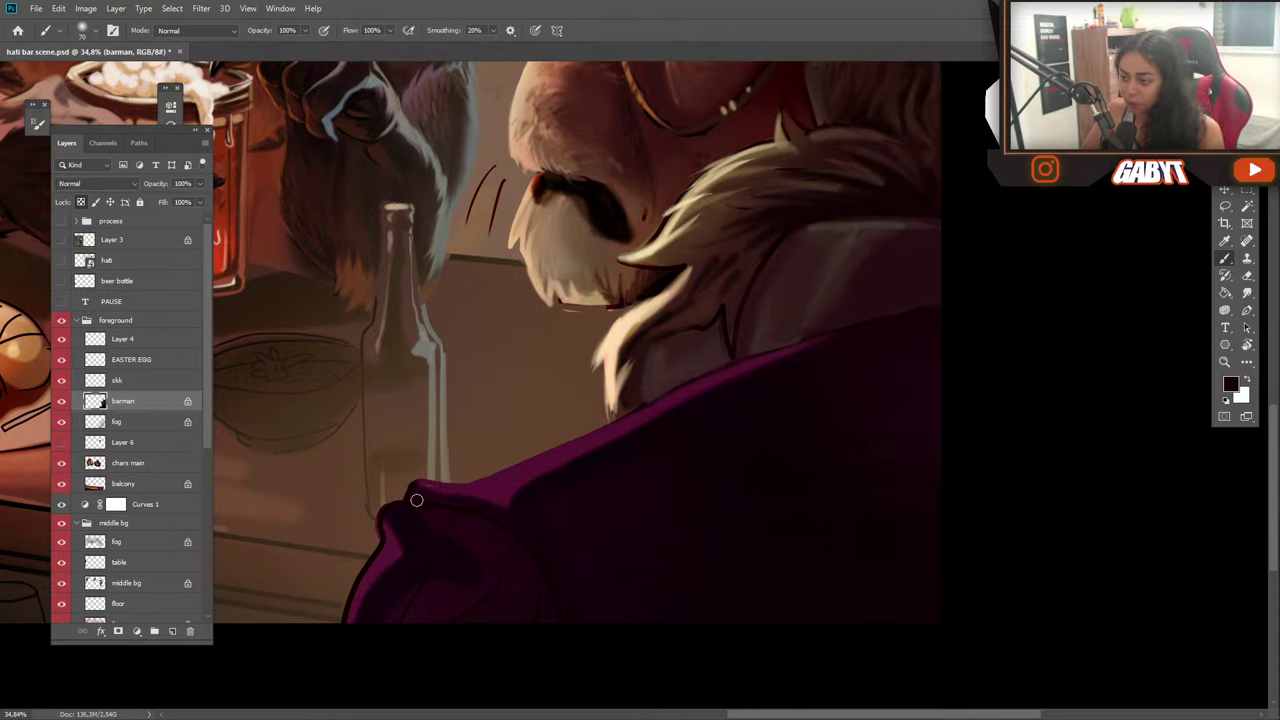
{"action": "left_click", "coordinate": [400, 543], "text": "alt"}
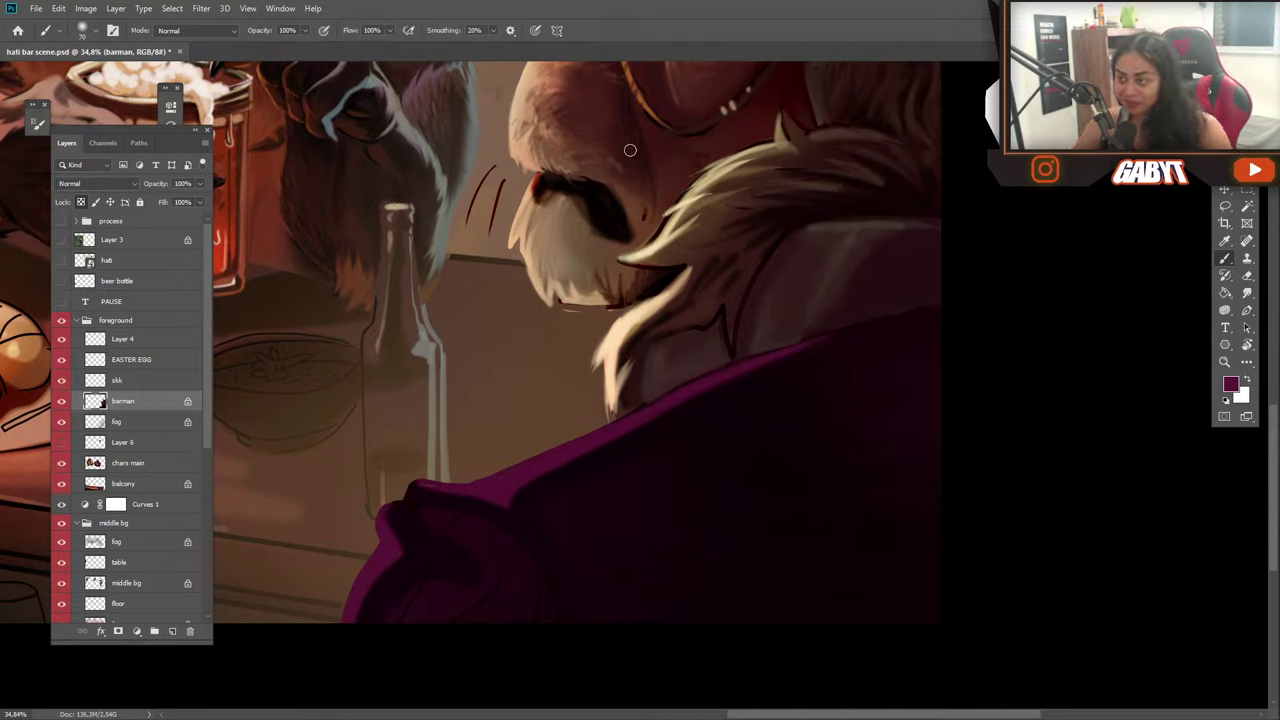
Check the barman's face and coat up close and within the whole bar scene.
{"action": "left_click_drag", "start_coordinate": [622, 162], "coordinate": [570, 304]}
{"action": "key", "text": "ctrl+z"}
{"action": "scroll", "coordinate": [600, 360], "scroll_direction": "down", "scroll_amount": 2}
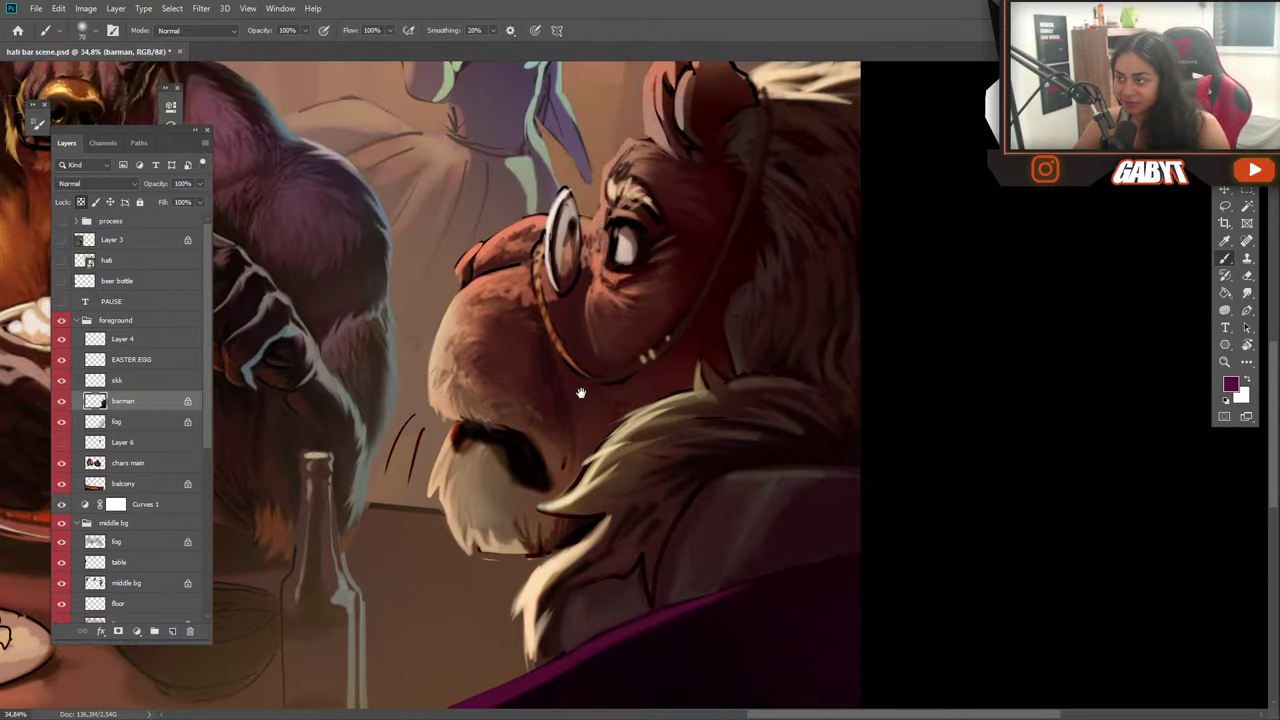
{"action": "scroll", "coordinate": [600, 365], "scroll_direction": "down", "scroll_amount": 2}
{"action": "scroll", "coordinate": [552, 358], "scroll_direction": "down", "scroll_amount": 2}
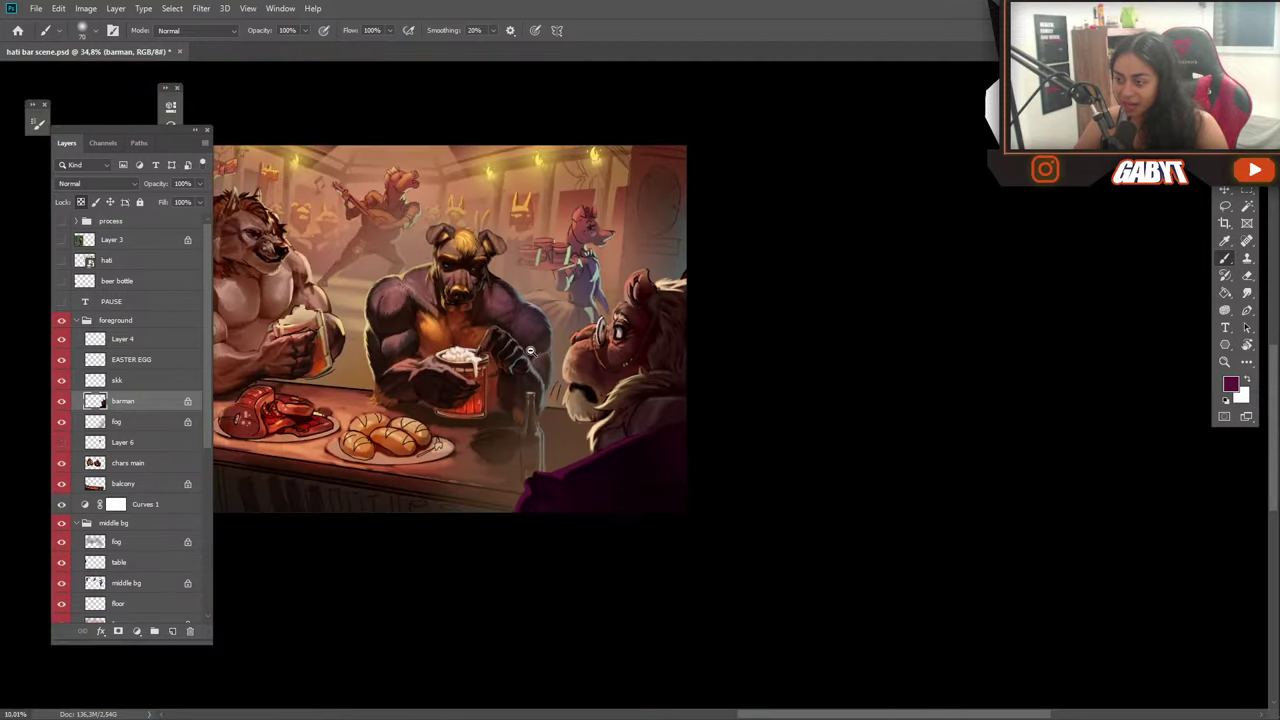
{"action": "scroll", "coordinate": [560, 358], "scroll_direction": "up", "scroll_amount": 5}
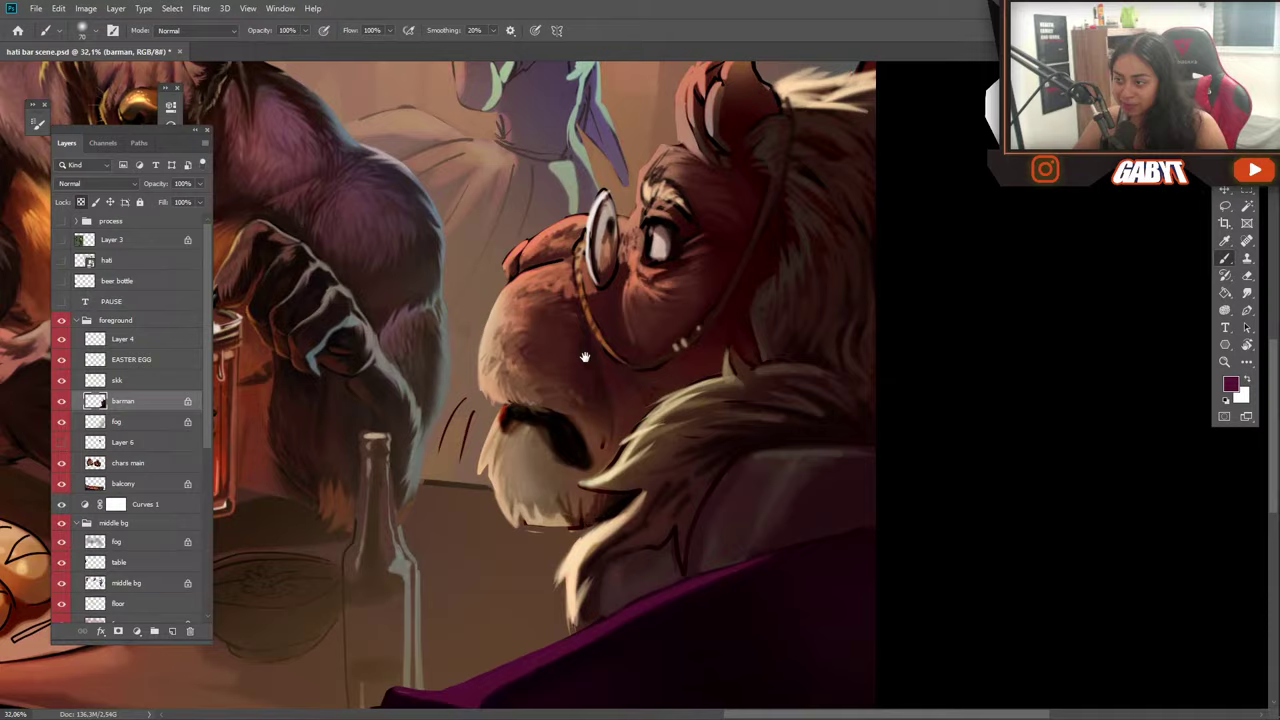
{"action": "left_click_drag", "start_coordinate": [585, 357], "coordinate": [457, 339]}
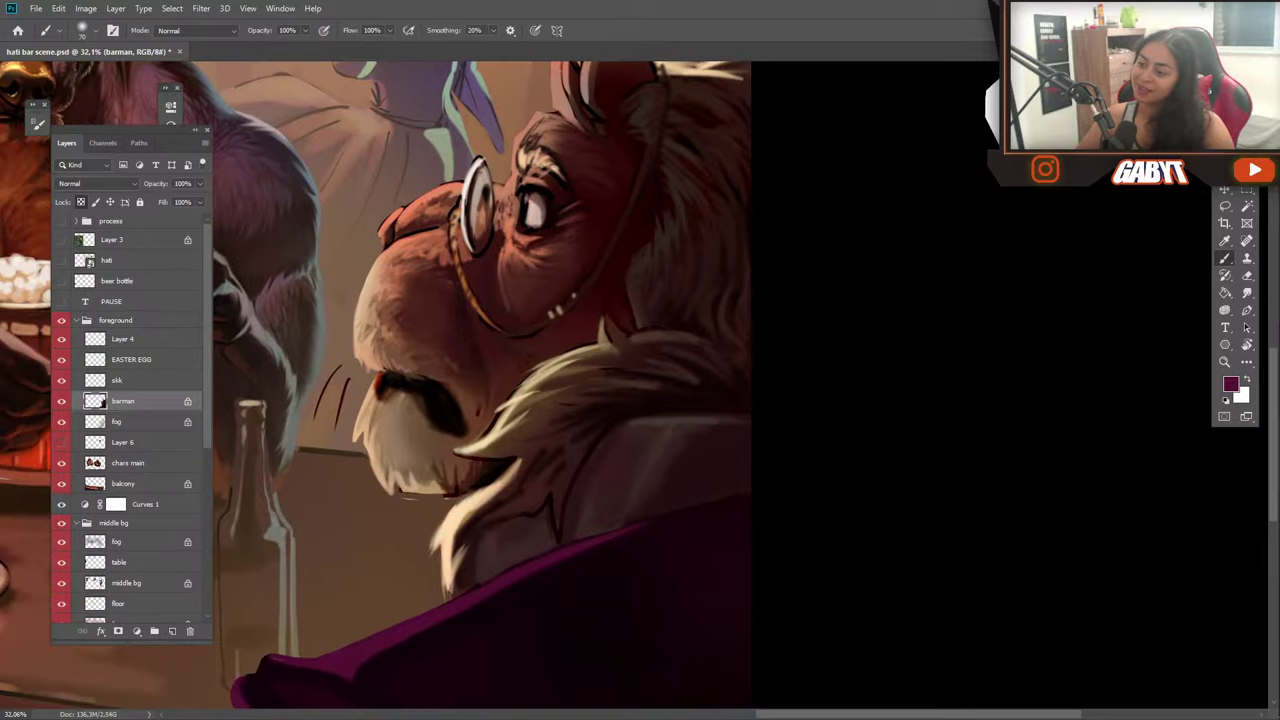
{"action": "left_click_drag", "start_coordinate": [585, 462], "coordinate": [655, 383]}
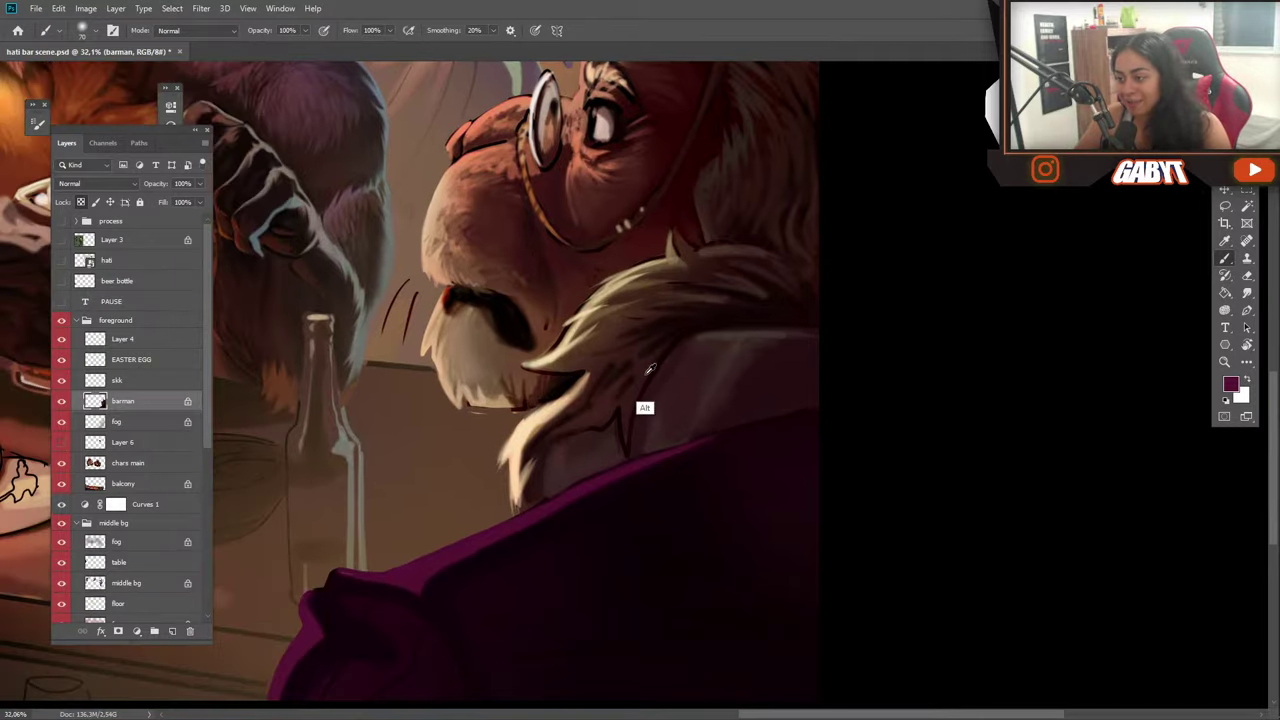
Paint over the line art between the barman's ruff and shirt collar with sampled dark reddish browns, using a size 45 brush.
{"action": "left_click", "coordinate": [639, 412], "text": "alt"}
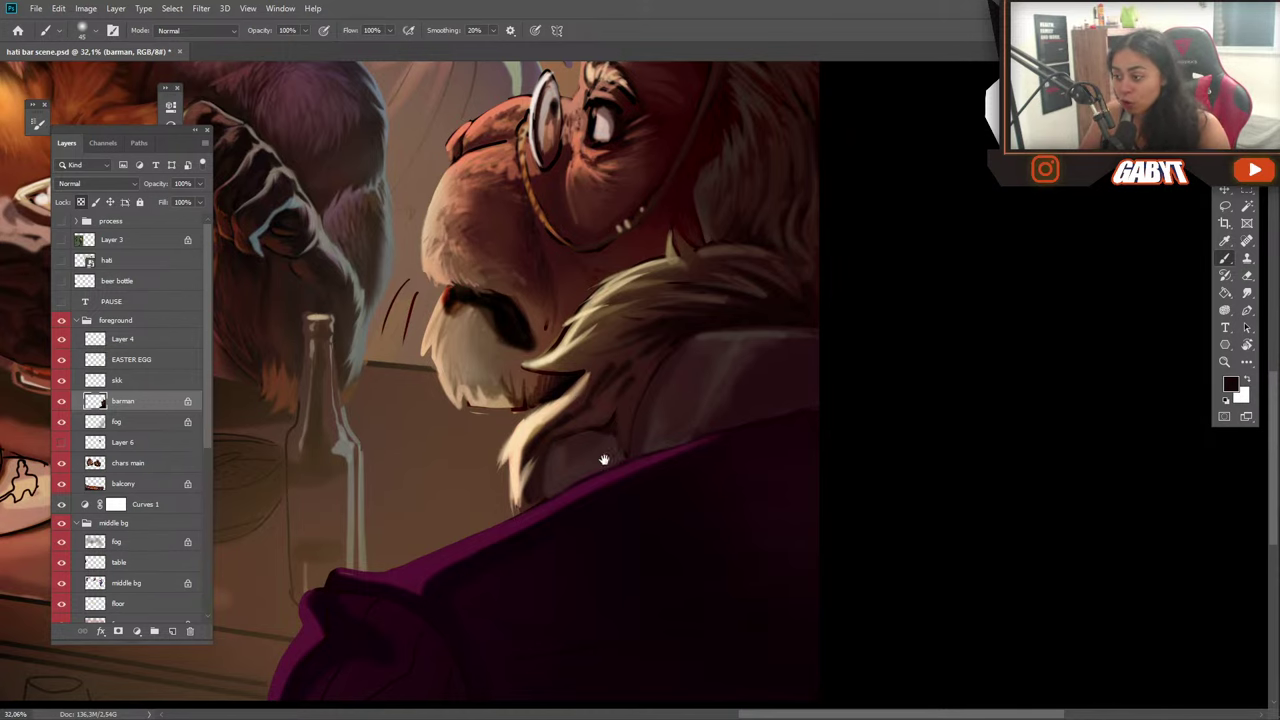
{"action": "left_click_drag", "start_coordinate": [600, 457], "coordinate": [500, 437]}
{"action": "key", "text": "alt"}
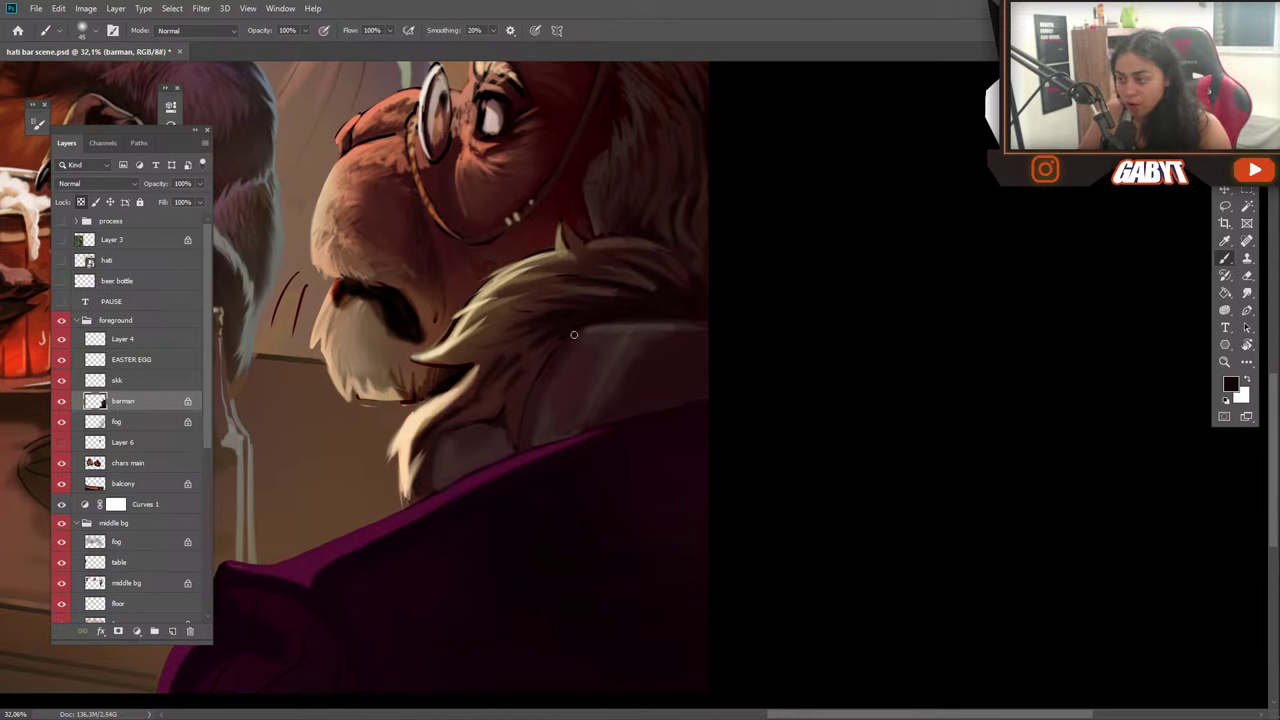
{"action": "key", "text": "alt"}
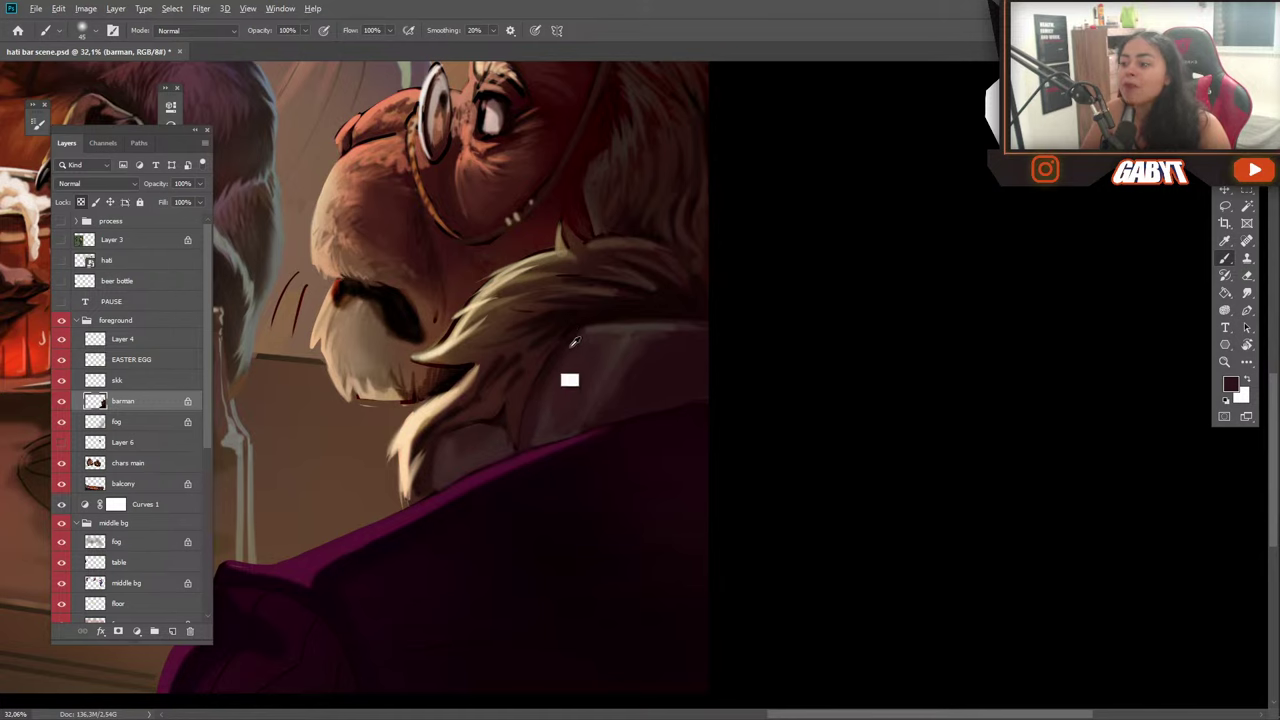
{"action": "left_click", "coordinate": [570, 338], "text": "alt"}
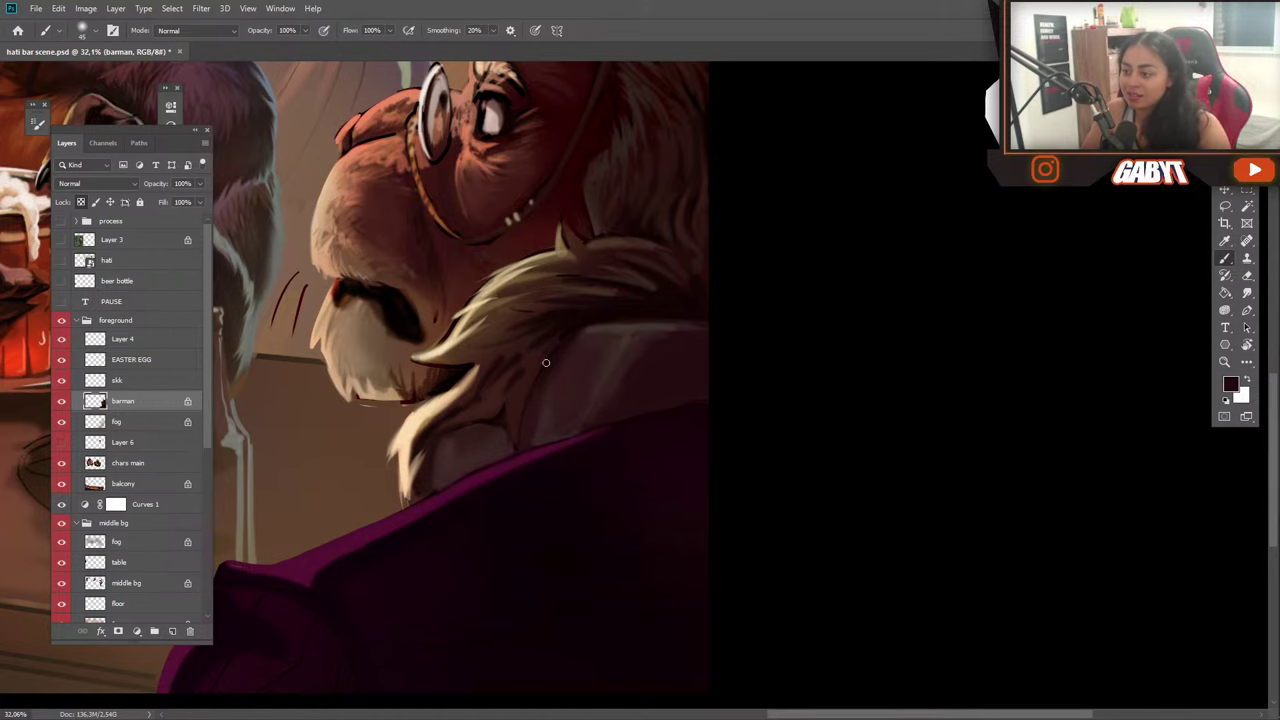
{"action": "left_click_drag", "start_coordinate": [510, 436], "coordinate": [554, 478]}
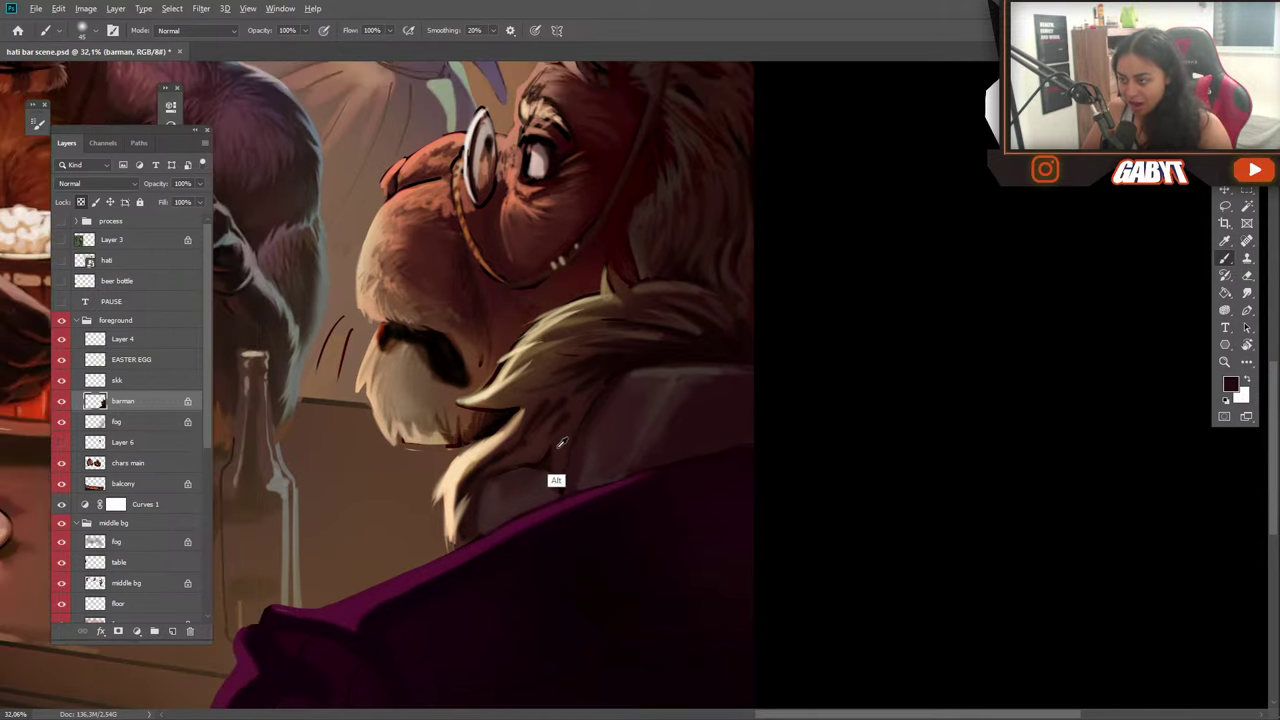
{"action": "left_click", "coordinate": [566, 460], "text": "alt"}
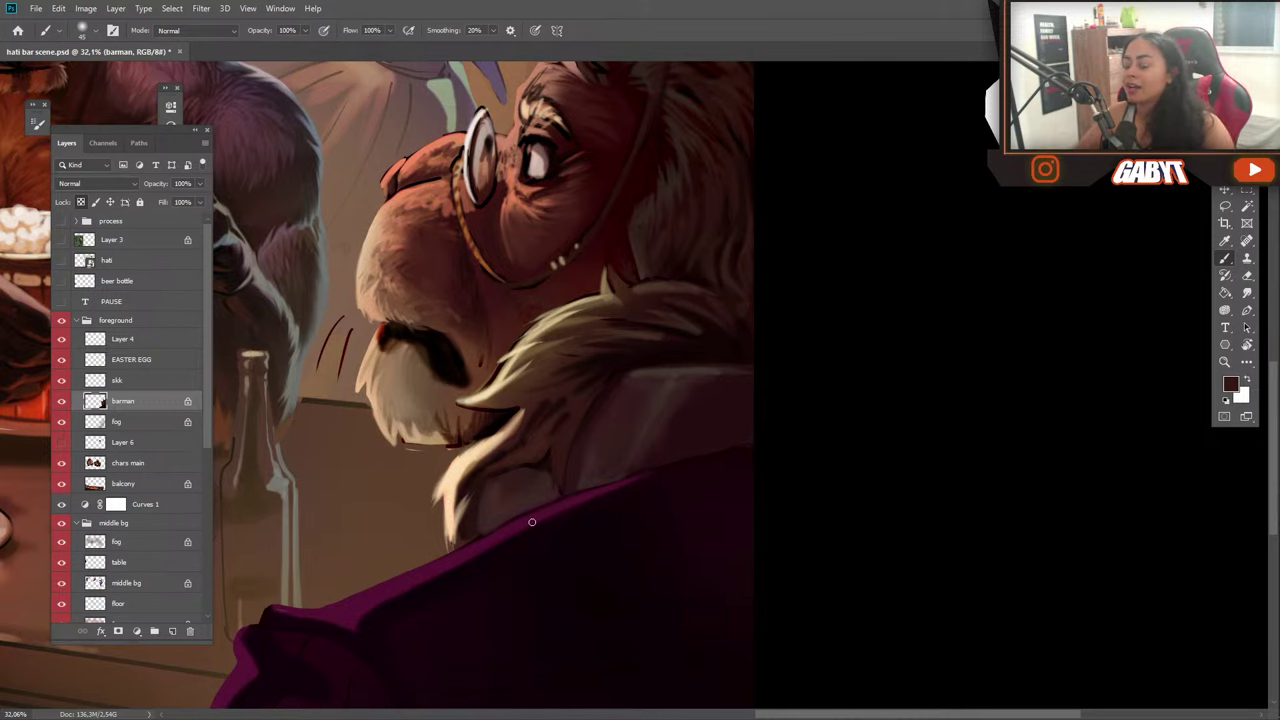
Blend the mane behind the glasses cord and the forehead below the ear with sampled dark browns.
{"action": "scroll", "coordinate": [645, 218], "scroll_direction": "up", "scroll_amount": 3}
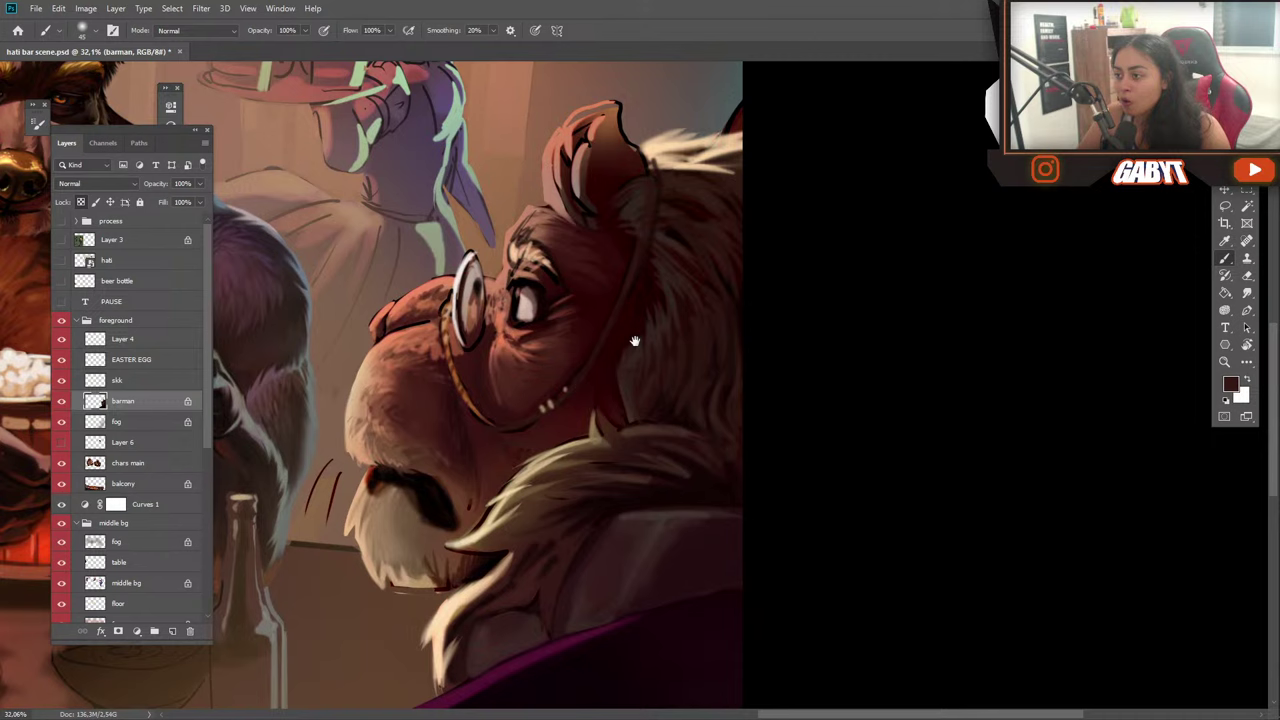
{"action": "left_click", "coordinate": [650, 278], "text": "alt"}
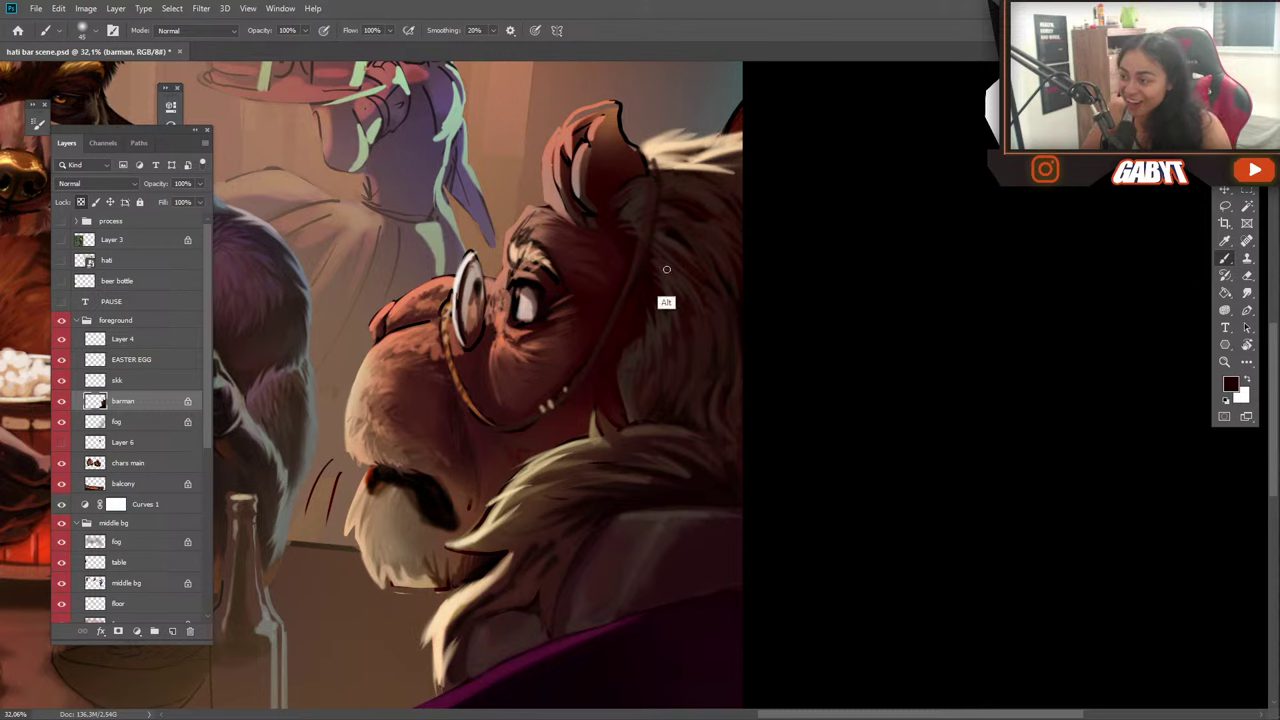
{"action": "left_click", "coordinate": [654, 309], "text": "alt"}
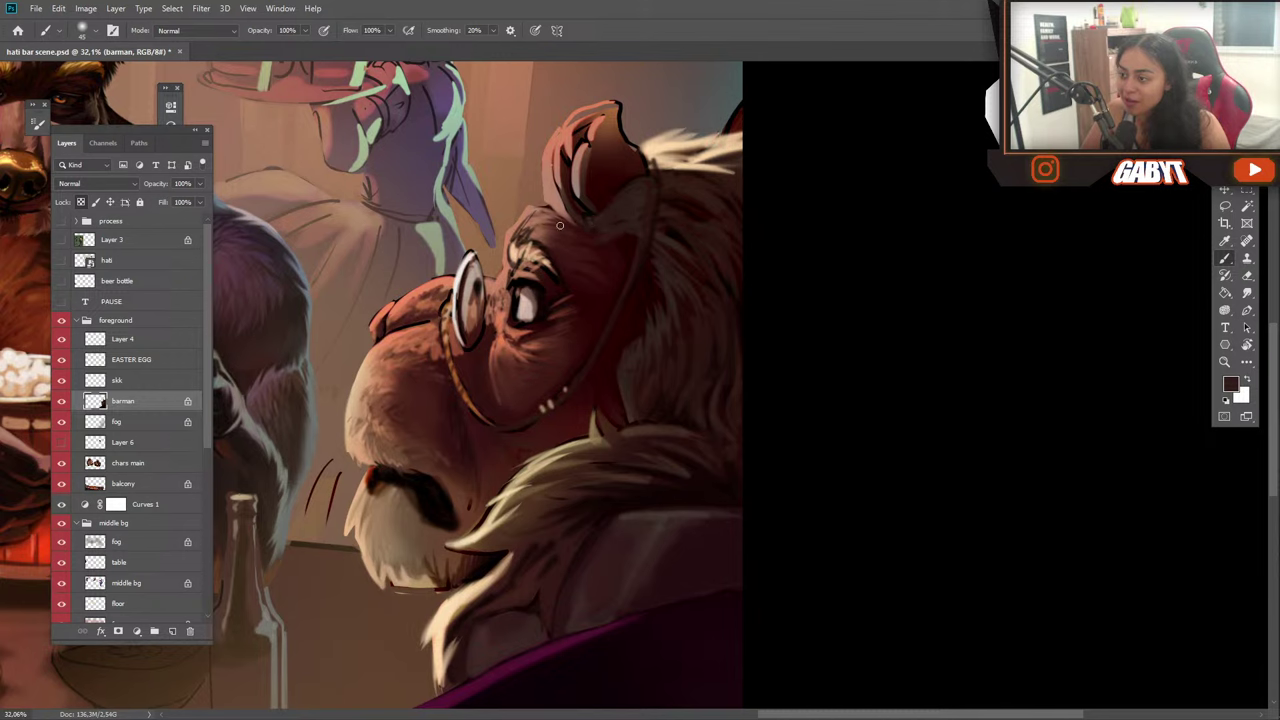
Paint light fur tufts at the base of the barman's ear with a light peach sampled from the mane.
{"action": "left_click", "coordinate": [654, 149], "text": "alt"}
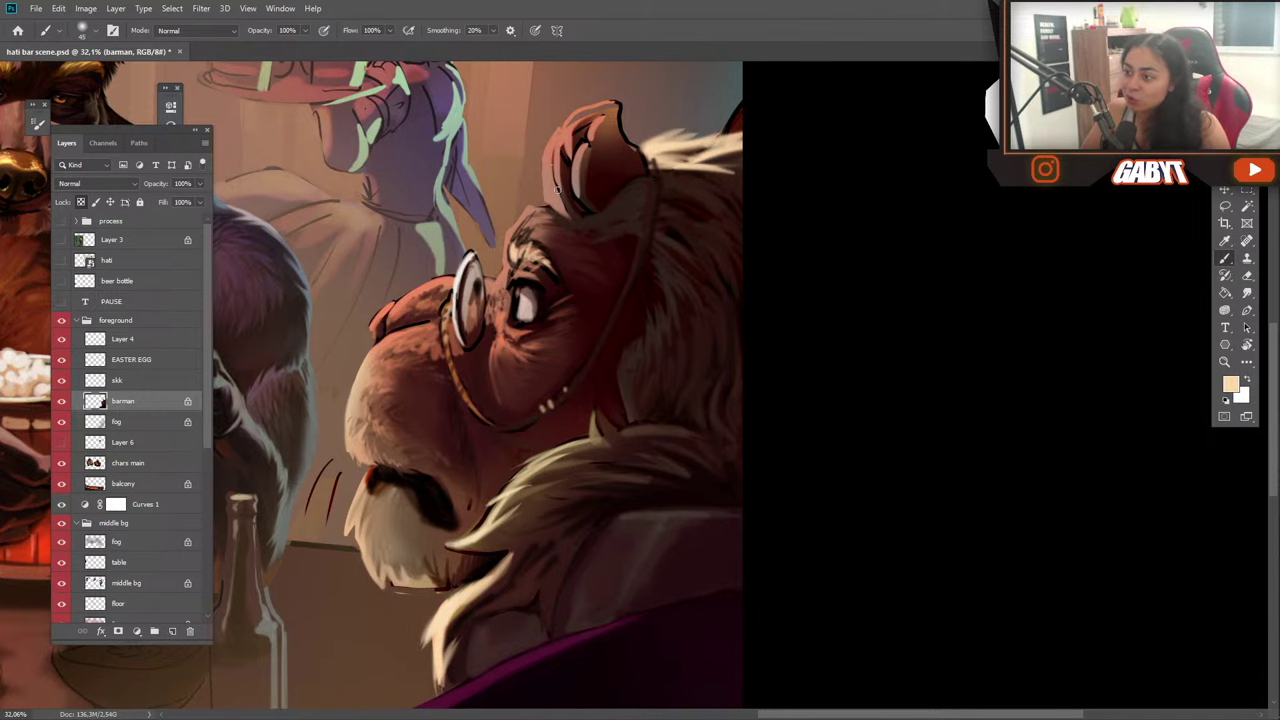
{"action": "mouse_move", "coordinate": [544, 193]}
{"action": "left_mouse_down"}
{"action": "mouse_move", "coordinate": [560, 219]}
{"action": "mouse_move", "coordinate": [543, 217]}
{"action": "mouse_move", "coordinate": [586, 215]}
{"action": "mouse_move", "coordinate": [550, 195]}
{"action": "mouse_move", "coordinate": [580, 217]}
{"action": "mouse_move", "coordinate": [566, 214]}
{"action": "mouse_move", "coordinate": [590, 206]}
{"action": "mouse_move", "coordinate": [600, 228]}
{"action": "mouse_move", "coordinate": [590, 225]}
{"action": "left_mouse_up"}
{"action": "left_click_drag", "start_coordinate": [616, 314], "coordinate": [528, 284]}
{"action": "scroll", "coordinate": [527, 284], "scroll_direction": "up", "scroll_amount": 3}
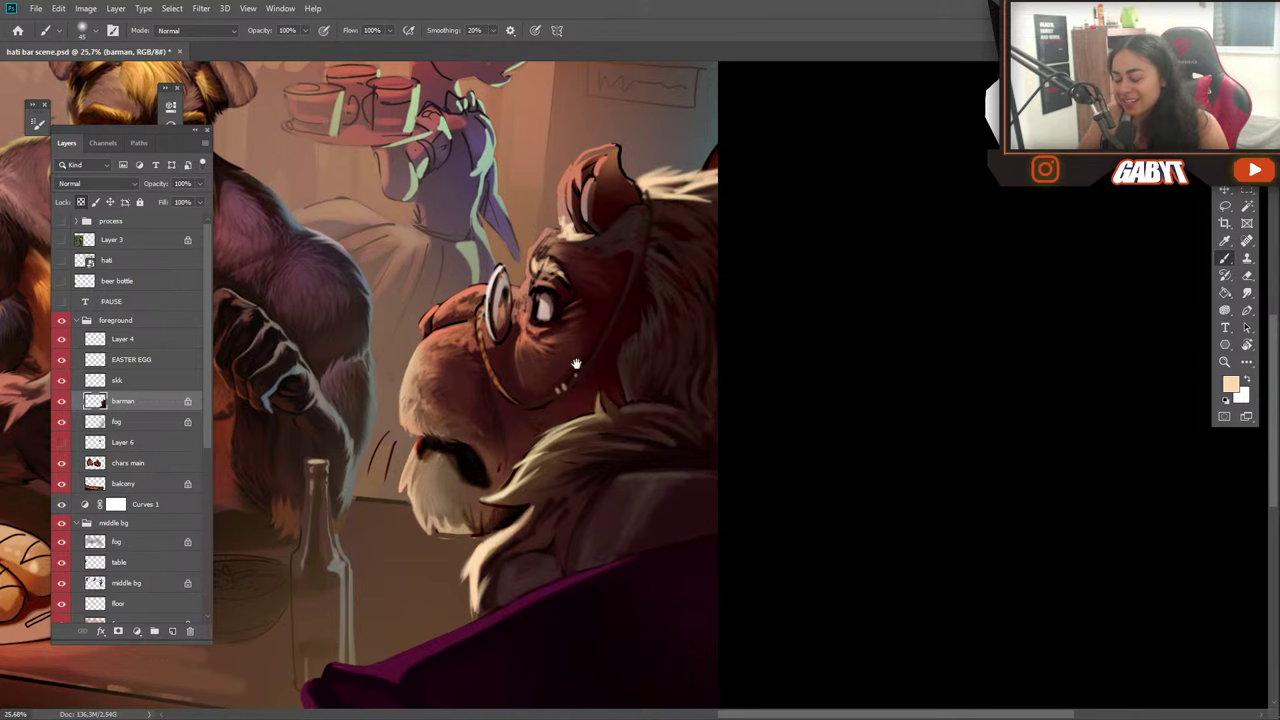
Refine the barman's cheek beside the corner of the mouth with short strokes of sampled reddish browns.
{"action": "left_click_drag", "start_coordinate": [533, 350], "coordinate": [533, 265]}
{"action": "left_click_drag", "start_coordinate": [476, 372], "coordinate": [522, 368]}
{"action": "left_click", "coordinate": [513, 382], "text": "alt"}
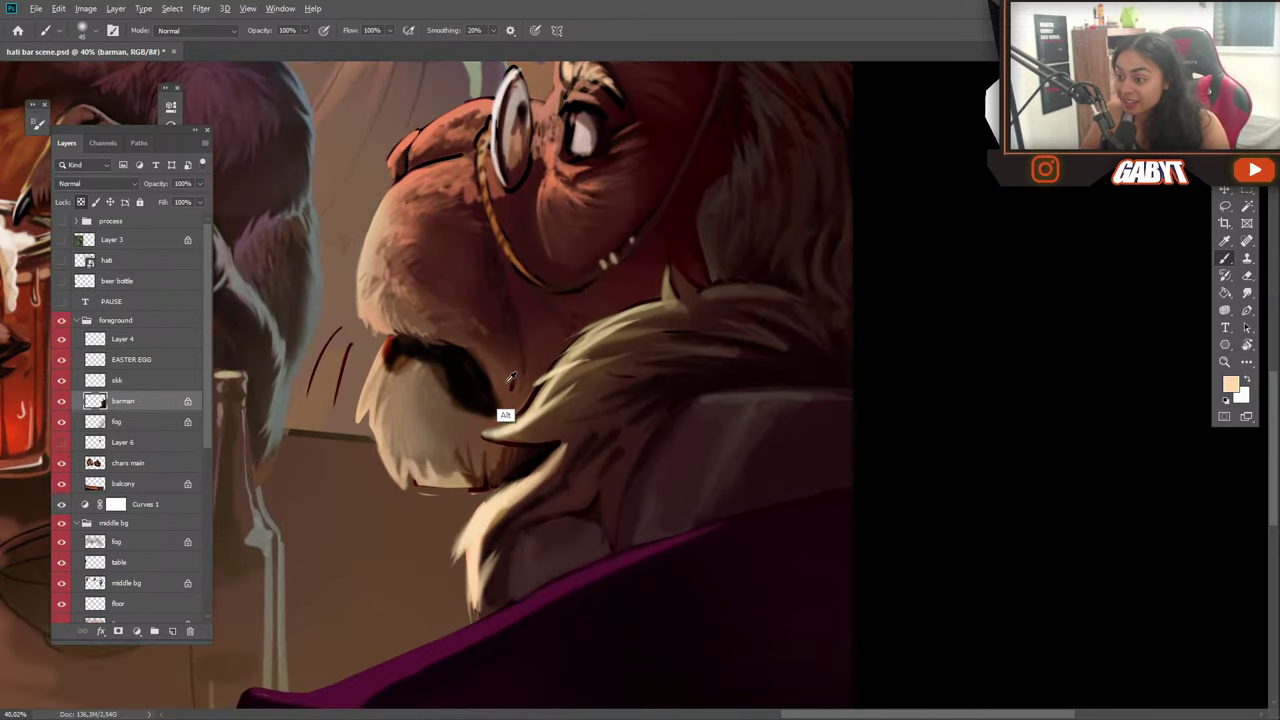
{"action": "left_click", "coordinate": [510, 366], "text": "alt"}
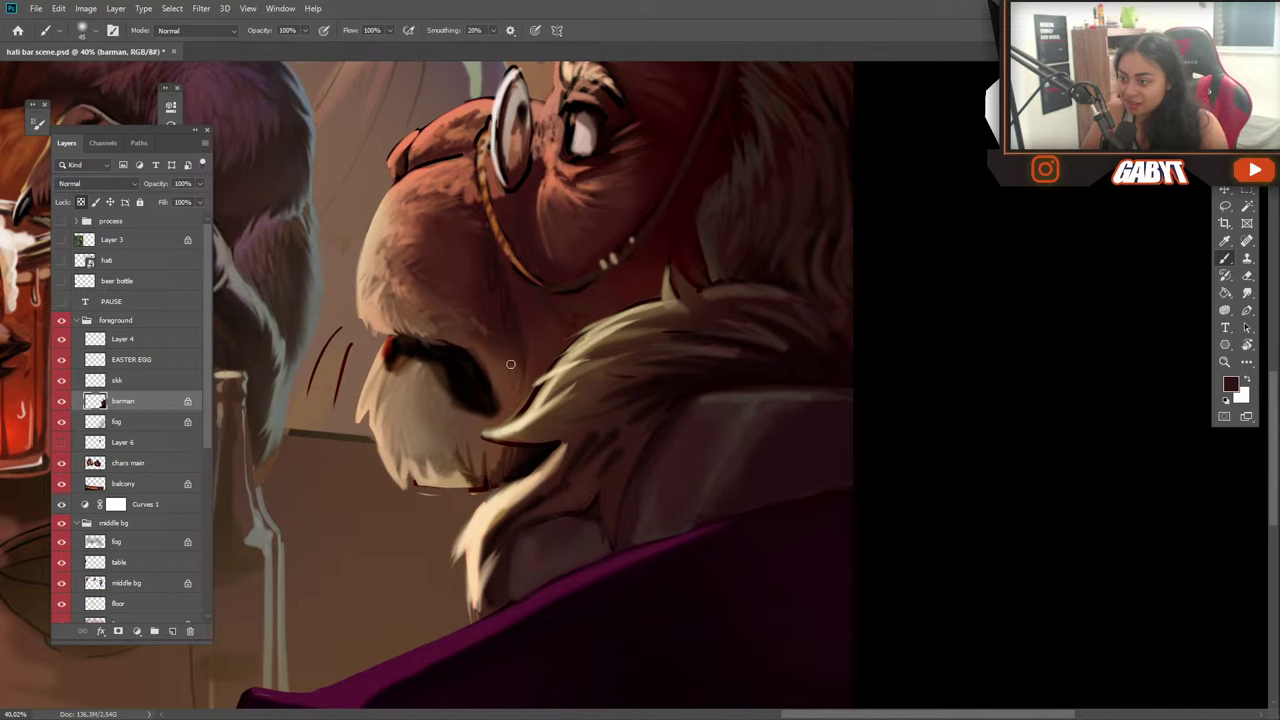
{"action": "left_click", "coordinate": [515, 321], "text": "alt"}
{"action": "left_click", "coordinate": [495, 340], "text": "alt"}
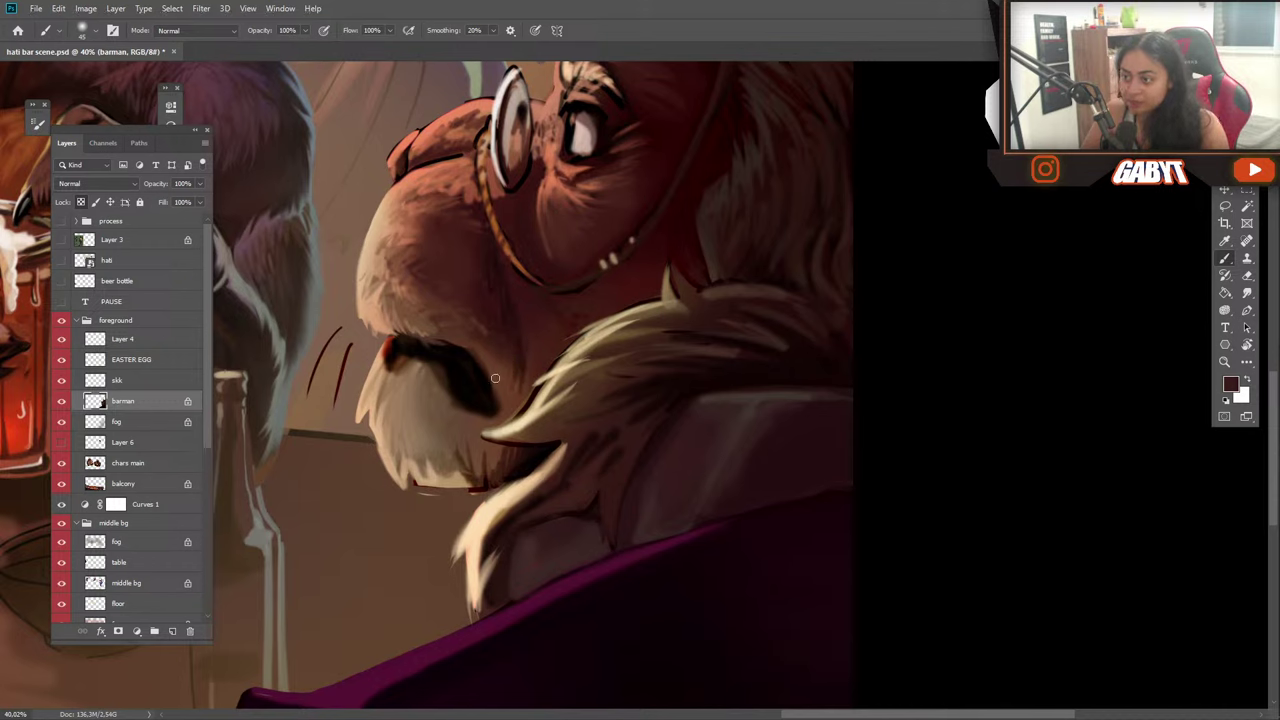
Deepen the barman's open mouth with sampled blacks and add small light strokes near the mouth corner.
{"action": "left_click", "coordinate": [464, 414], "text": "alt"}
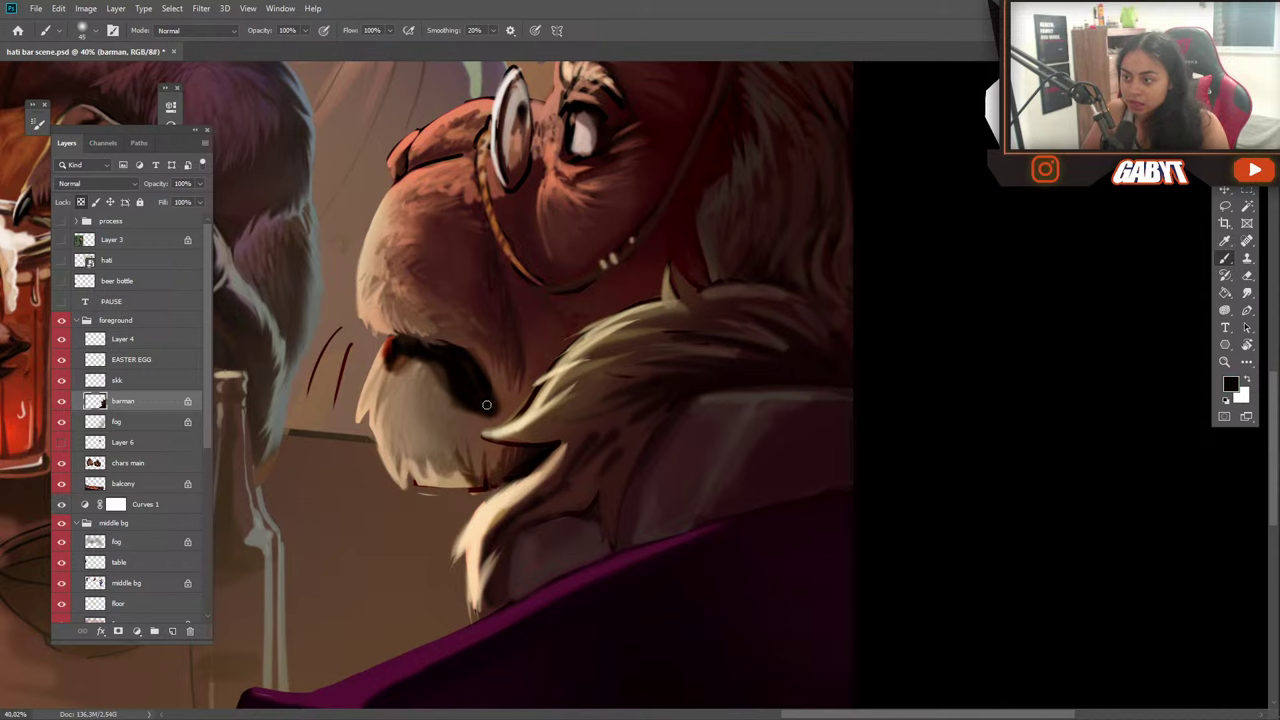
{"action": "left_click", "coordinate": [465, 380], "text": "alt"}
{"action": "left_click_drag", "start_coordinate": [469, 396], "coordinate": [454, 382]}
{"action": "left_click", "coordinate": [444, 386], "text": "alt"}
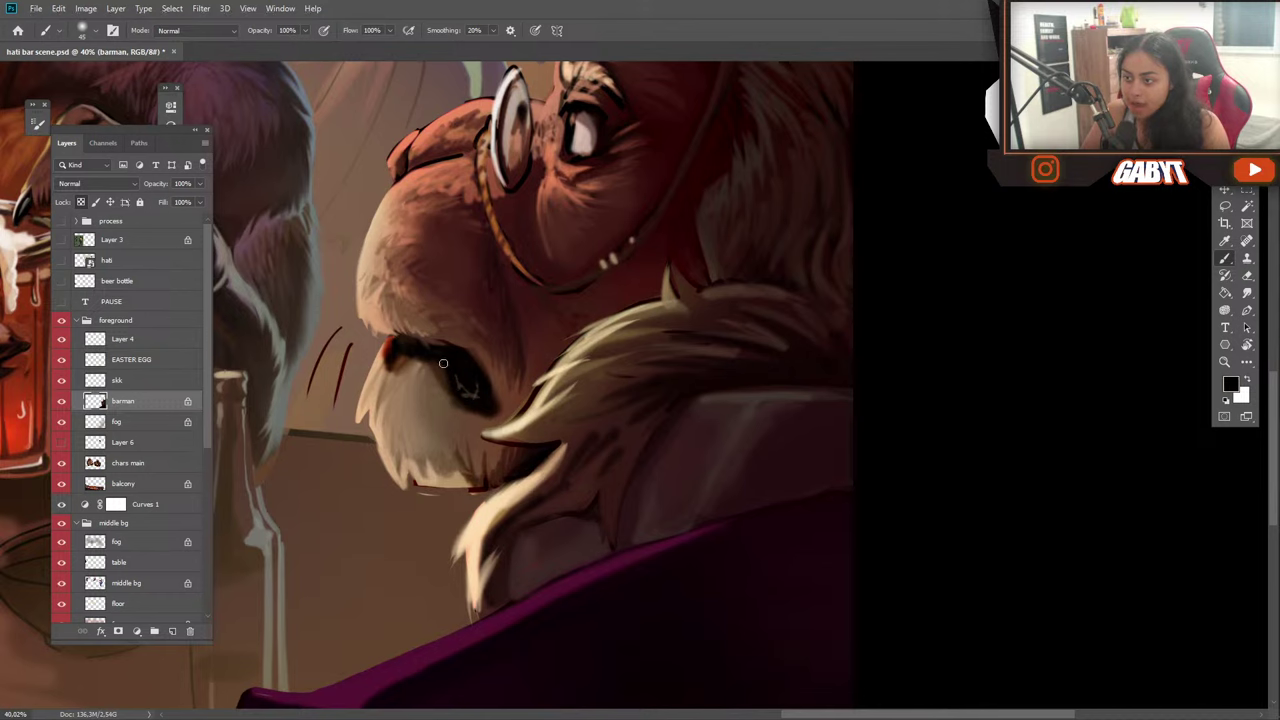
Redefine the barman's lower lip with sampled light browns and paint black over the red at the front of the mouth opening.
{"action": "left_click", "coordinate": [430, 420], "text": "alt"}
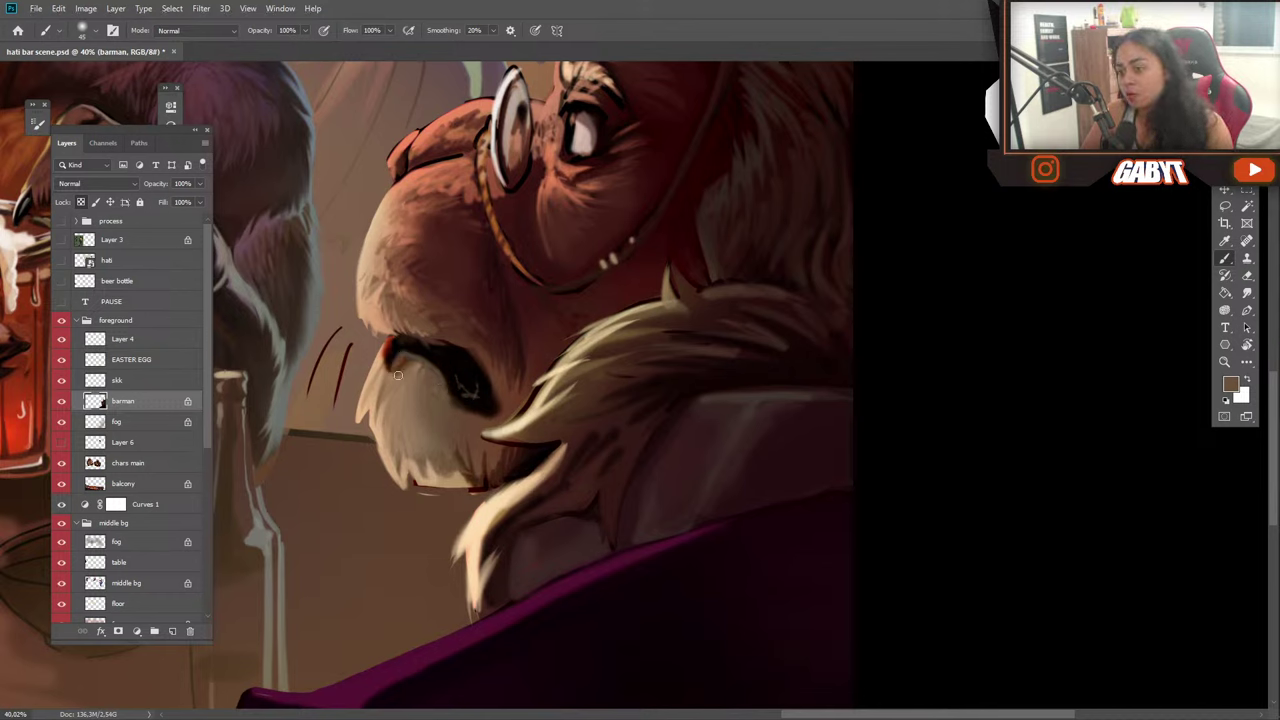
{"action": "left_click", "coordinate": [413, 370], "text": "alt"}
{"action": "mouse_move", "coordinate": [418, 367]}
{"action": "left_mouse_down"}
{"action": "mouse_move", "coordinate": [399, 360]}
{"action": "mouse_move", "coordinate": [382, 386]}
{"action": "left_mouse_up"}
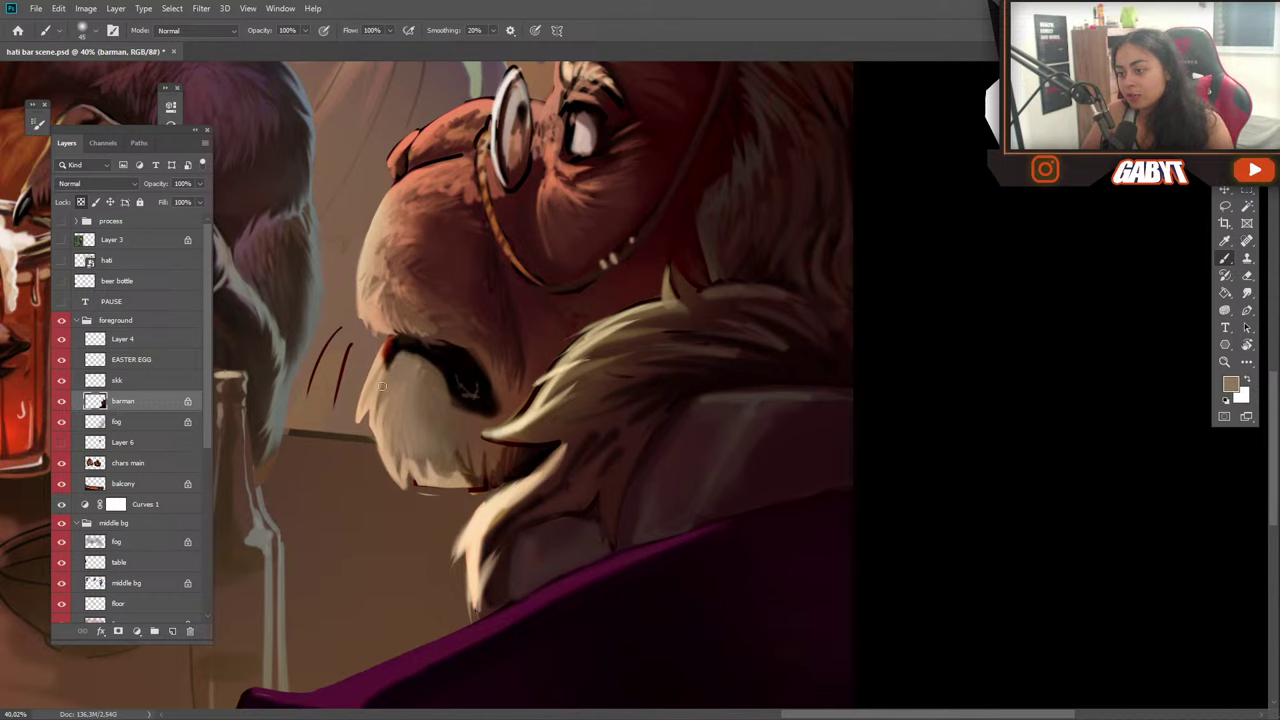
{"action": "left_click", "coordinate": [415, 346], "text": "alt"}
{"action": "left_click_drag", "start_coordinate": [414, 346], "coordinate": [386, 344]}
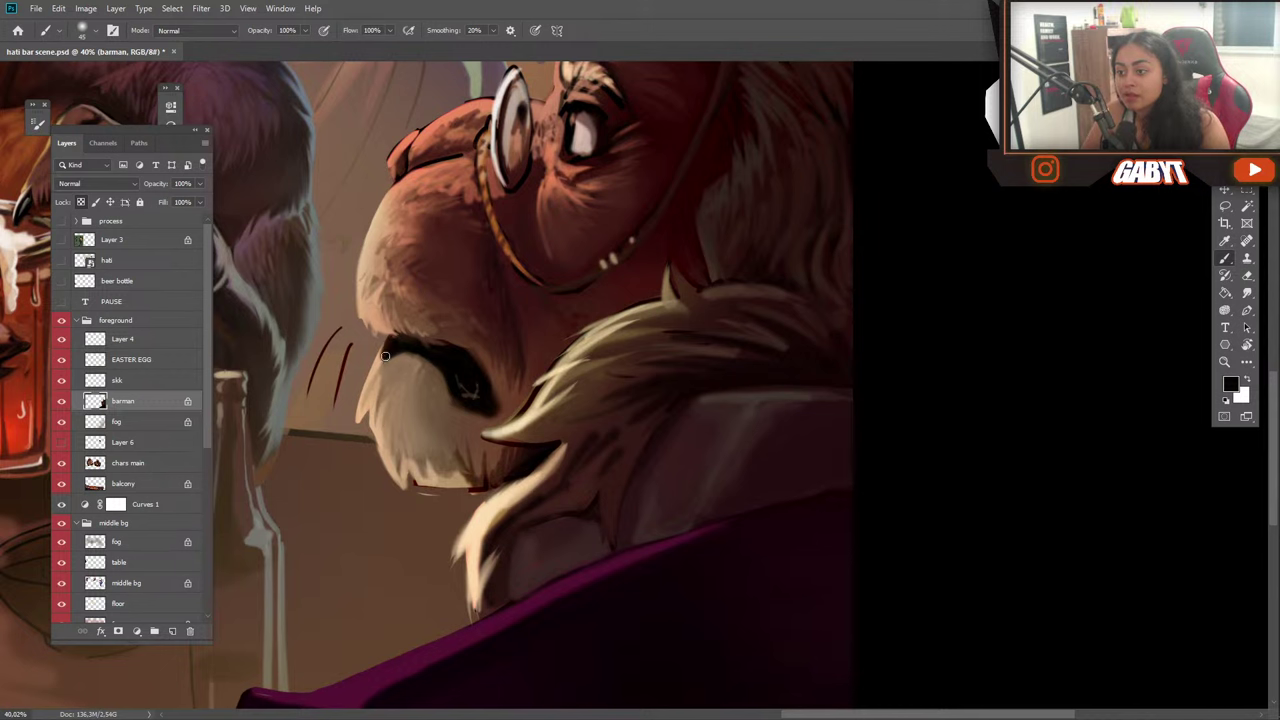
{"action": "left_click", "coordinate": [375, 399], "text": "alt"}
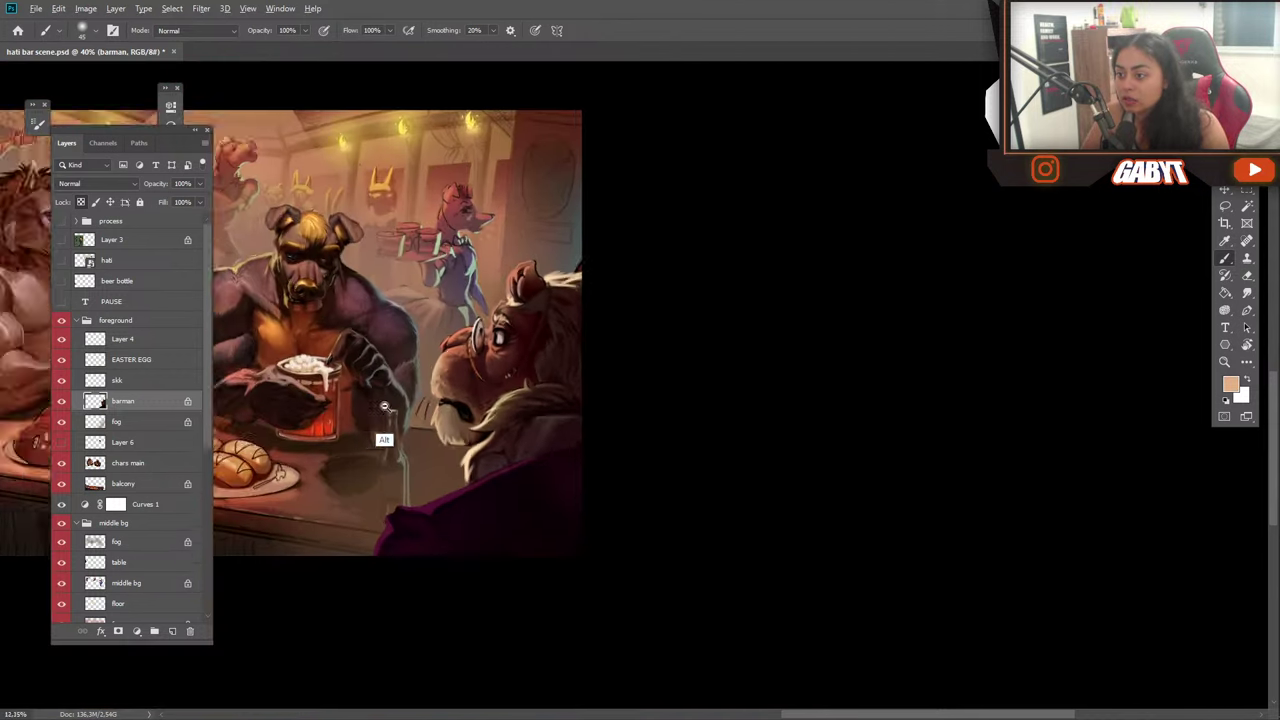
Add fur tufts along the upper edge of the barman's ruff with sampled browns.
{"action": "scroll", "coordinate": [373, 403], "scroll_direction": "down", "scroll_amount": 5}
{"action": "scroll", "coordinate": [373, 403], "scroll_direction": "up", "scroll_amount": 3}
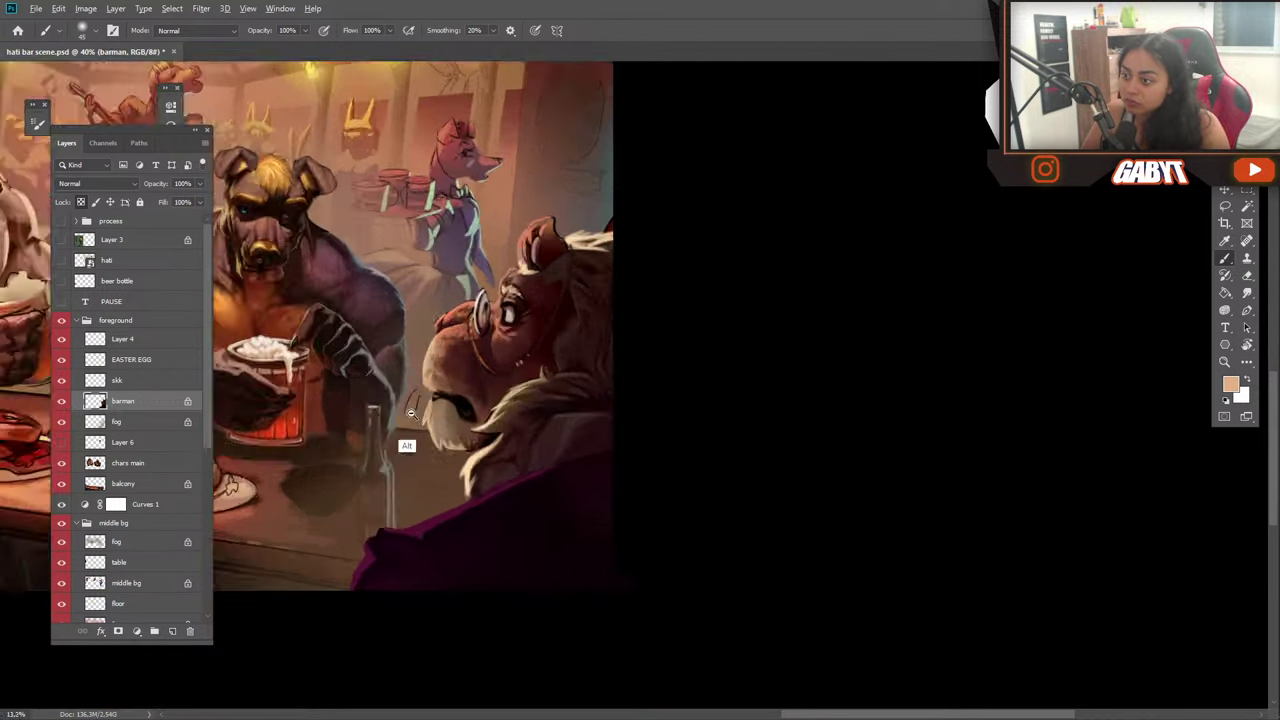
{"action": "left_click_drag", "start_coordinate": [419, 417], "coordinate": [428, 417]}
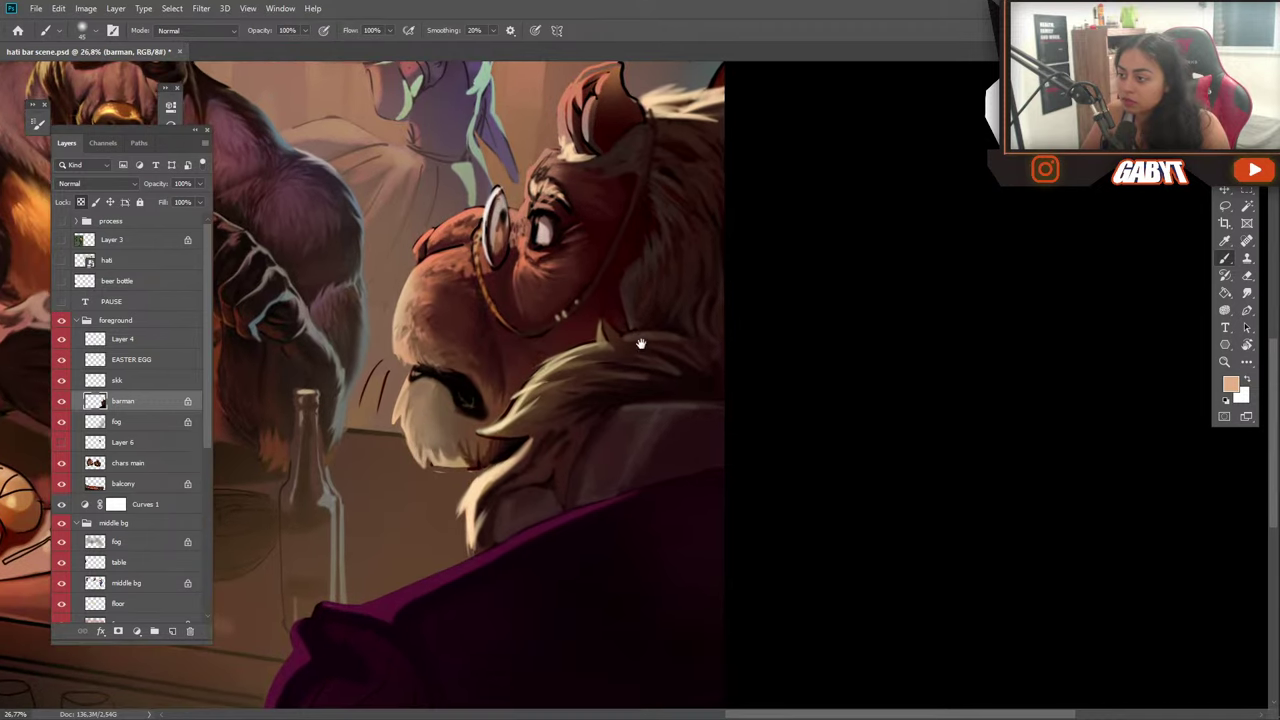
{"action": "left_click_drag", "start_coordinate": [661, 375], "coordinate": [617, 391]}
{"action": "left_click", "coordinate": [627, 375], "text": "alt"}
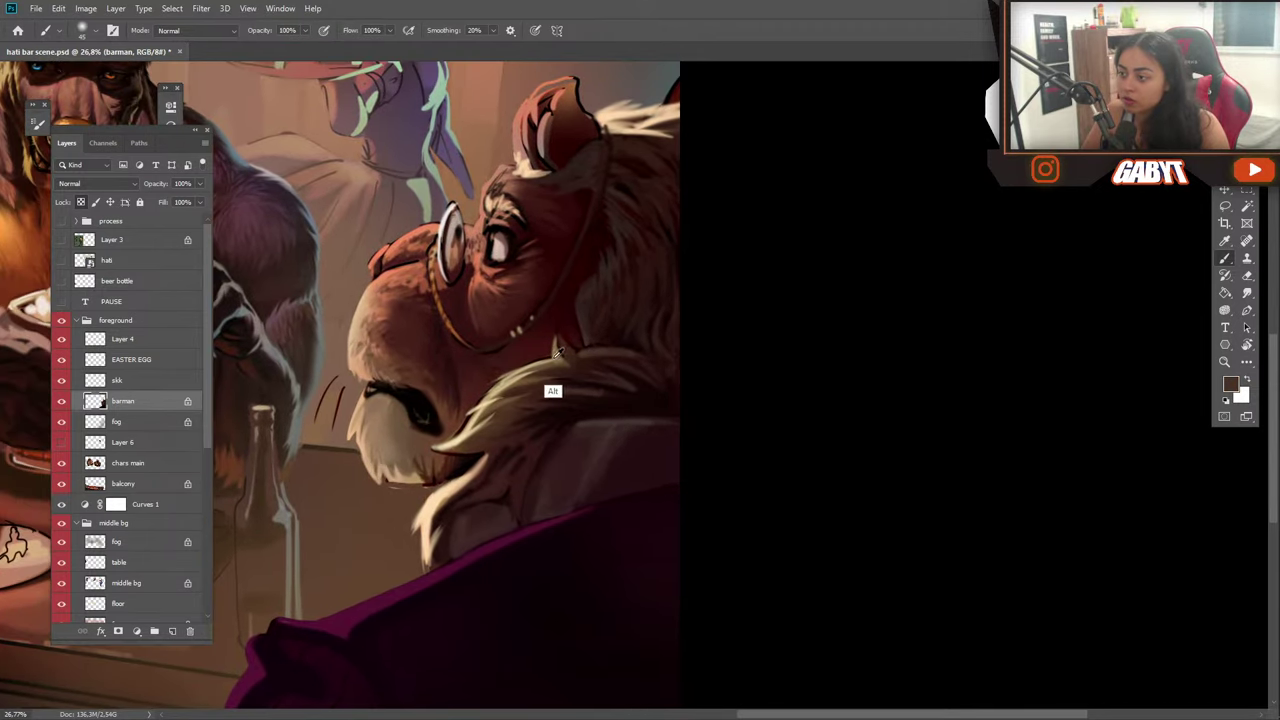
{"action": "left_click", "coordinate": [553, 390], "text": "alt"}
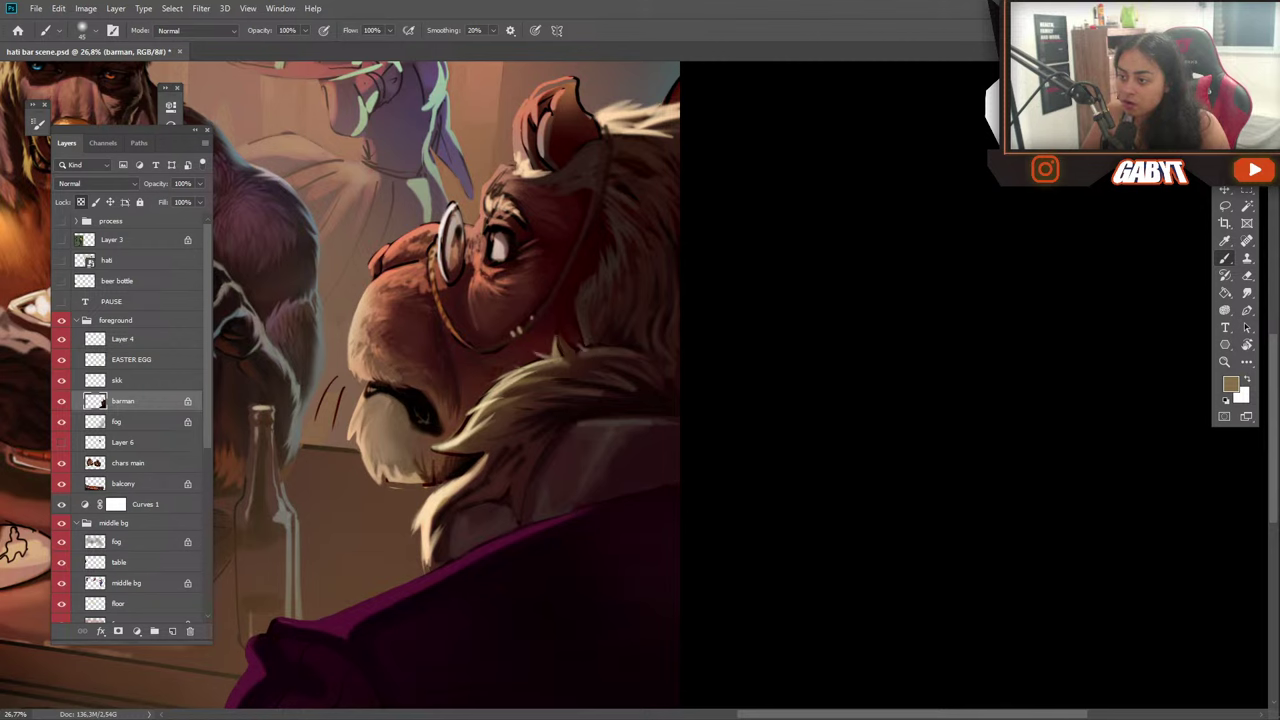
Unlock the barman layer's transparent pixels and paint cream fur strands on the lower tip of the ruff.
{"action": "left_click", "coordinate": [470, 508], "text": "alt"}
{"action": "left_click", "coordinate": [438, 528], "text": "alt"}
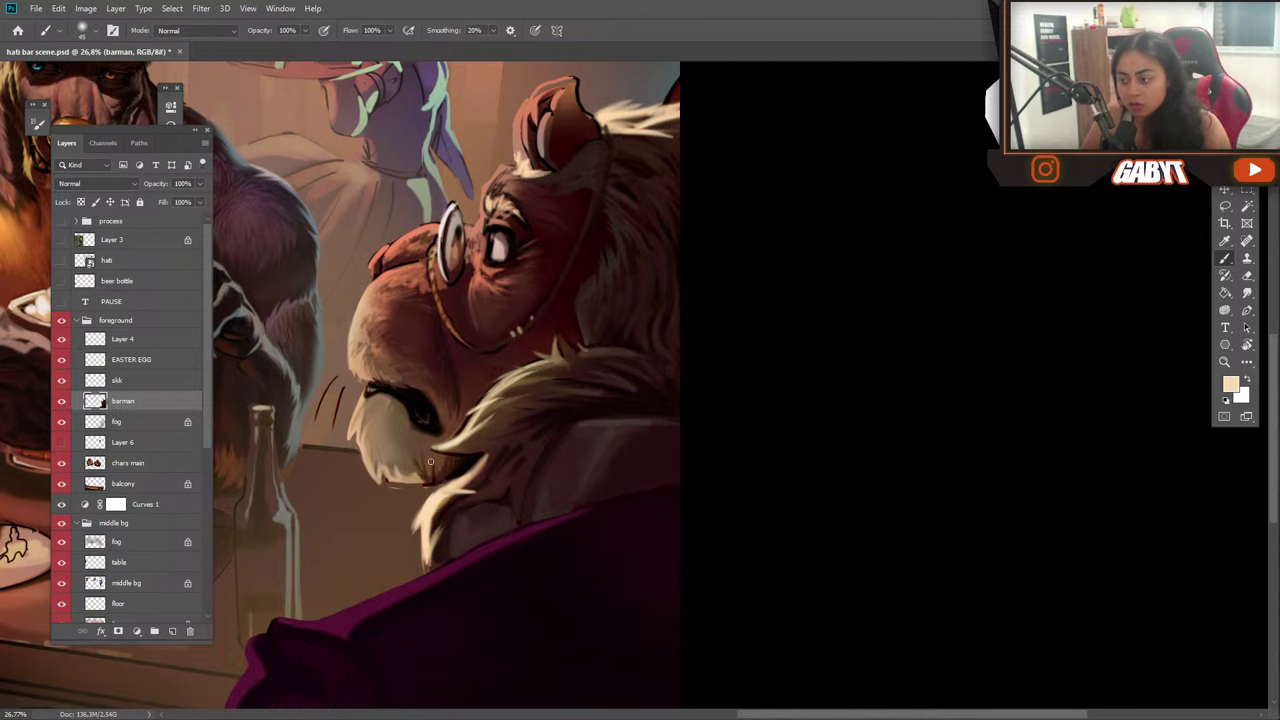
{"action": "mouse_move", "coordinate": [433, 501]}
{"action": "left_mouse_down"}
{"action": "mouse_move", "coordinate": [416, 506]}
{"action": "mouse_move", "coordinate": [427, 570]}
{"action": "left_mouse_up"}
Paint over the barman's coat with a sampled dark purple, using a size 250 brush.
{"action": "left_click_drag", "start_coordinate": [557, 524], "coordinate": [673, 324]}
{"action": "left_click", "coordinate": [766, 360], "text": "alt"}
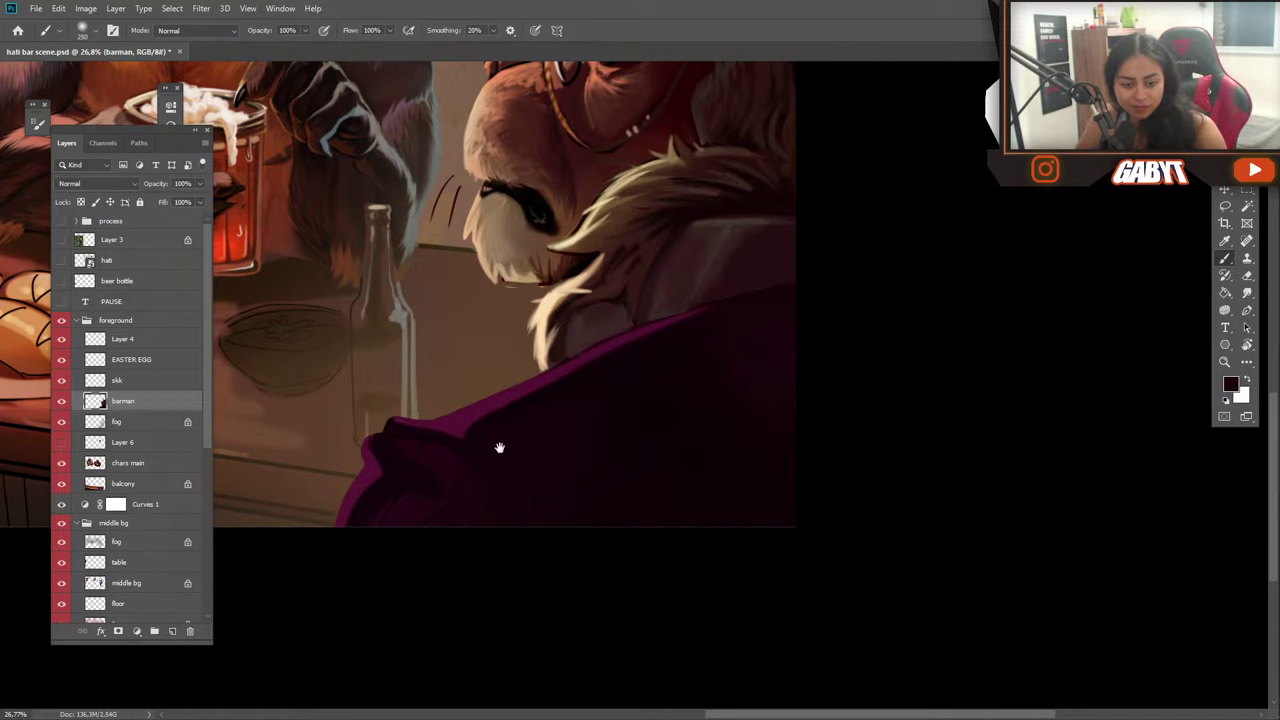
{"action": "mouse_move", "coordinate": [500, 449]}
{"action": "left_mouse_down"}
{"action": "mouse_move", "coordinate": [437, 506]}
{"action": "mouse_move", "coordinate": [488, 527]}
{"action": "mouse_move", "coordinate": [462, 542]}
{"action": "left_mouse_up"}
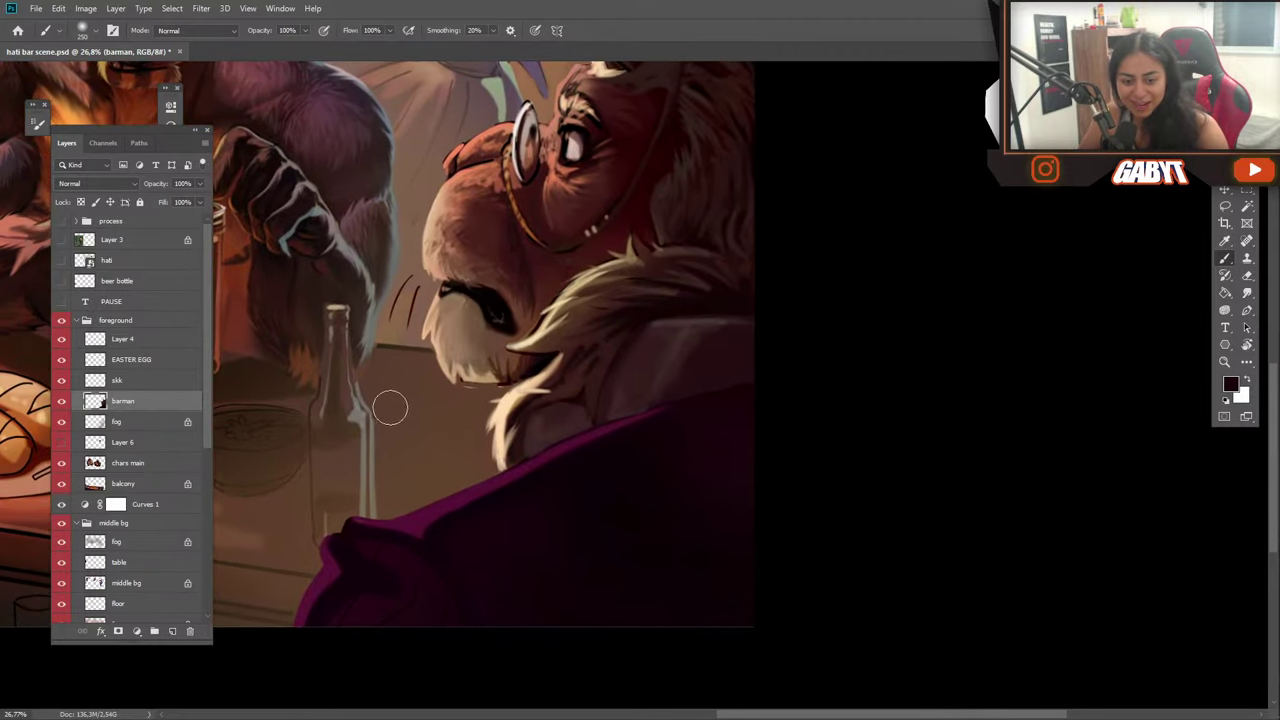
Shade the shirt collar beneath the barman's ruff with sampled dark purplish browns, using a size 70 brush.
{"action": "key", "text": "alt"}
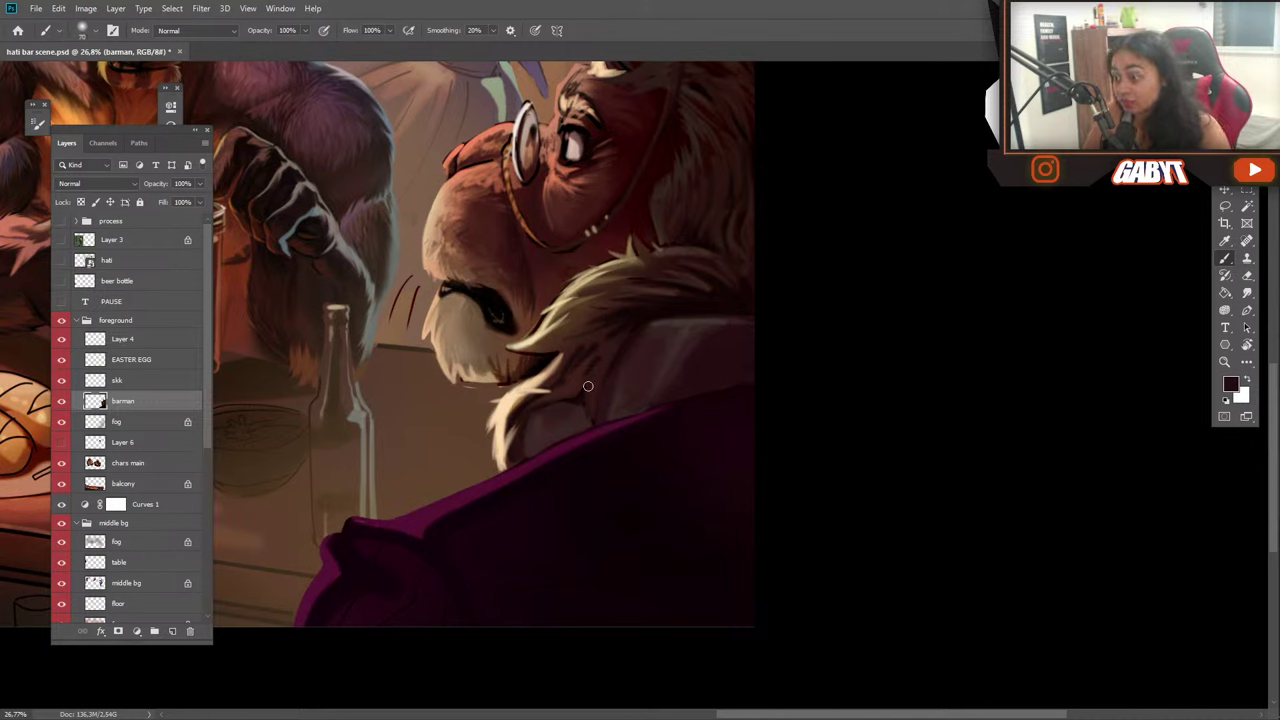
{"action": "left_click", "coordinate": [568, 410], "text": "alt"}
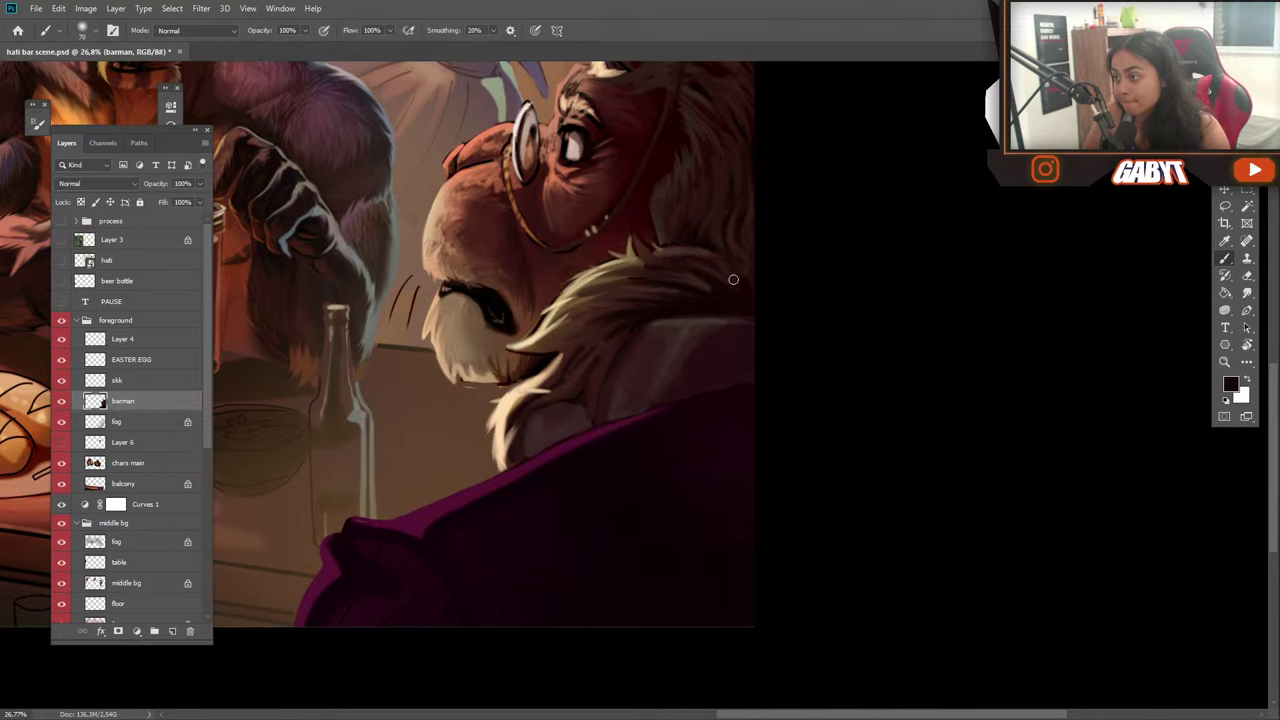
{"action": "left_click_drag", "start_coordinate": [663, 397], "coordinate": [638, 332]}
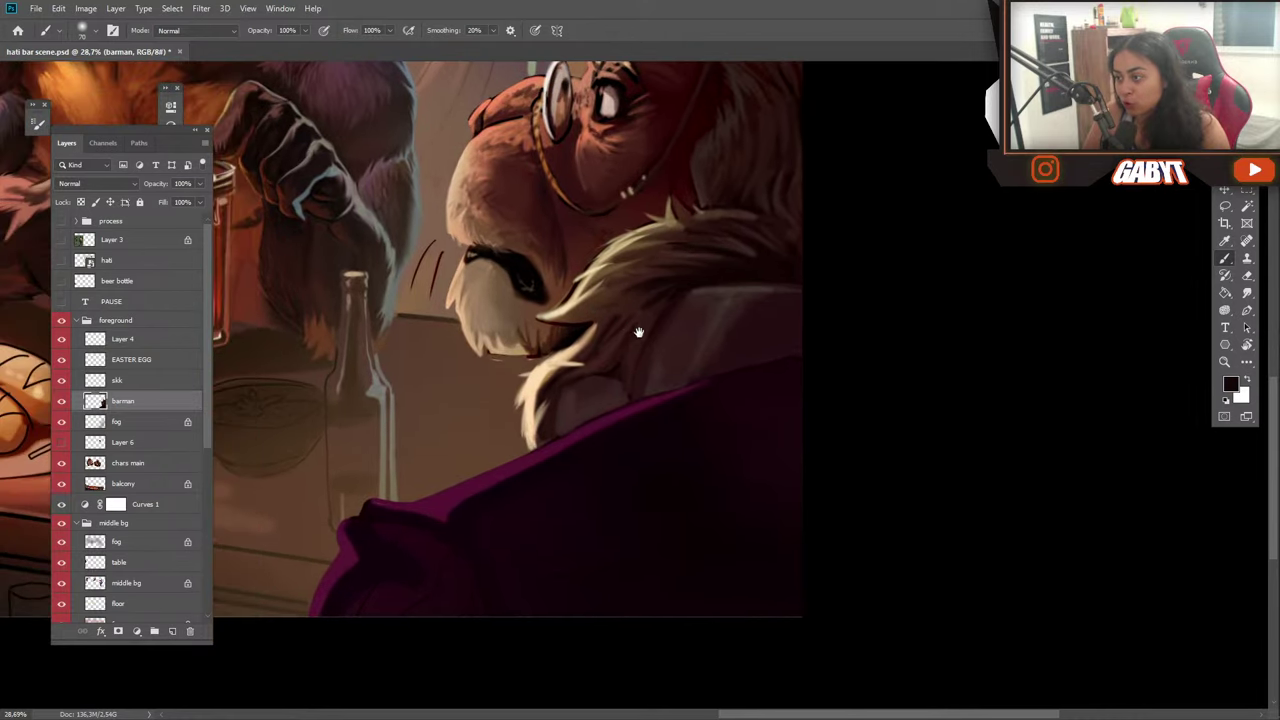
{"action": "left_click", "coordinate": [785, 309], "text": "alt"}
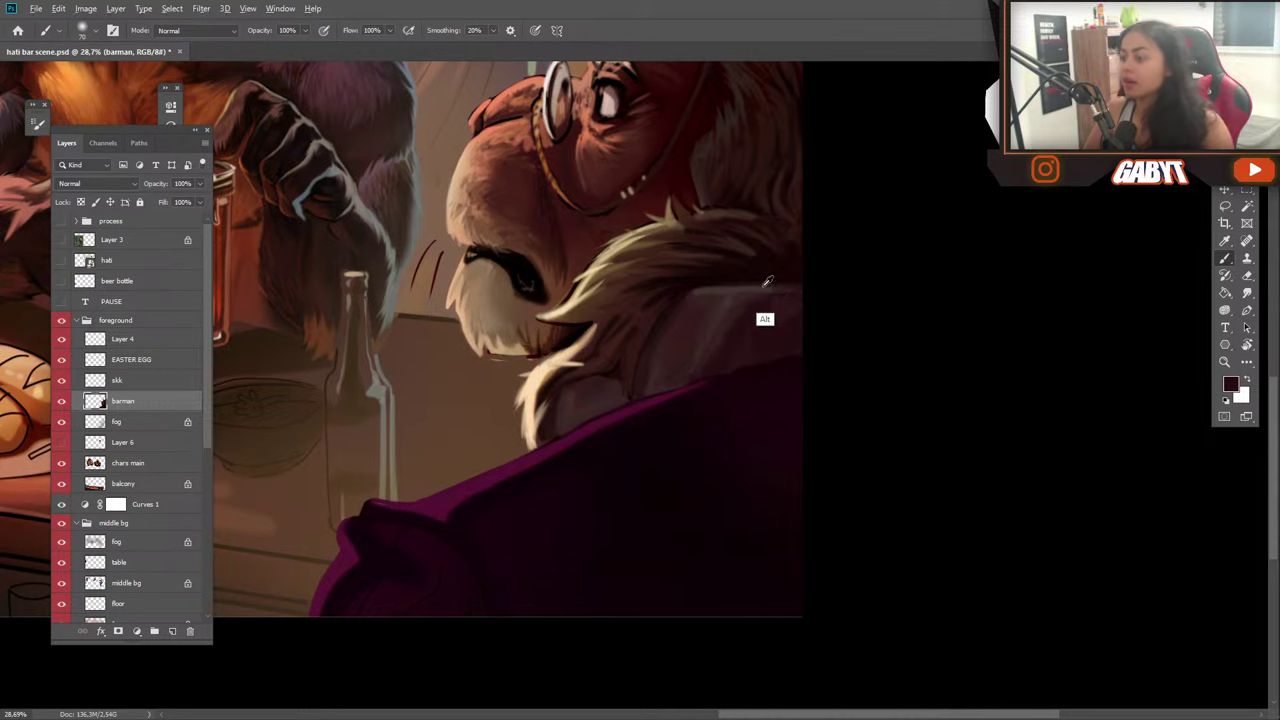
{"action": "left_click", "coordinate": [667, 325], "text": "alt"}
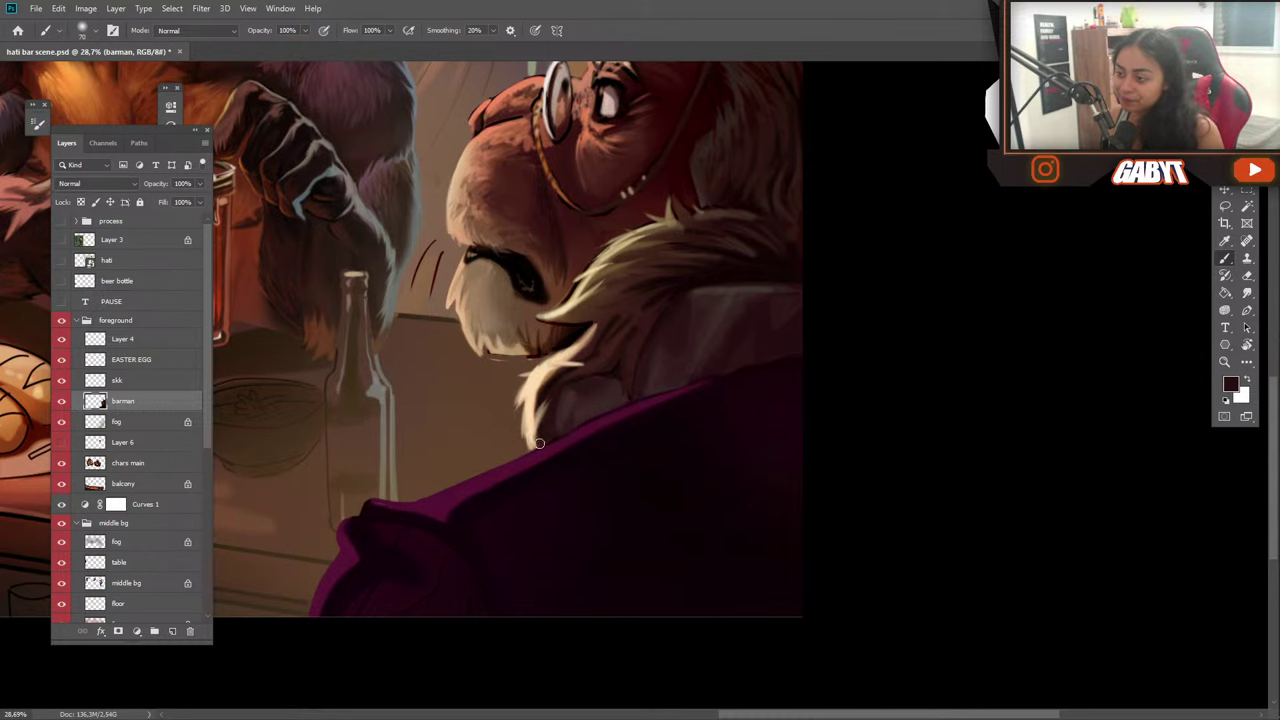
Paint the folds and edge of the coat's lapel with sampled purples, using a size 70 brush.
{"action": "left_click_drag", "start_coordinate": [475, 501], "coordinate": [606, 451]}
{"action": "left_click", "coordinate": [586, 464], "text": "alt"}
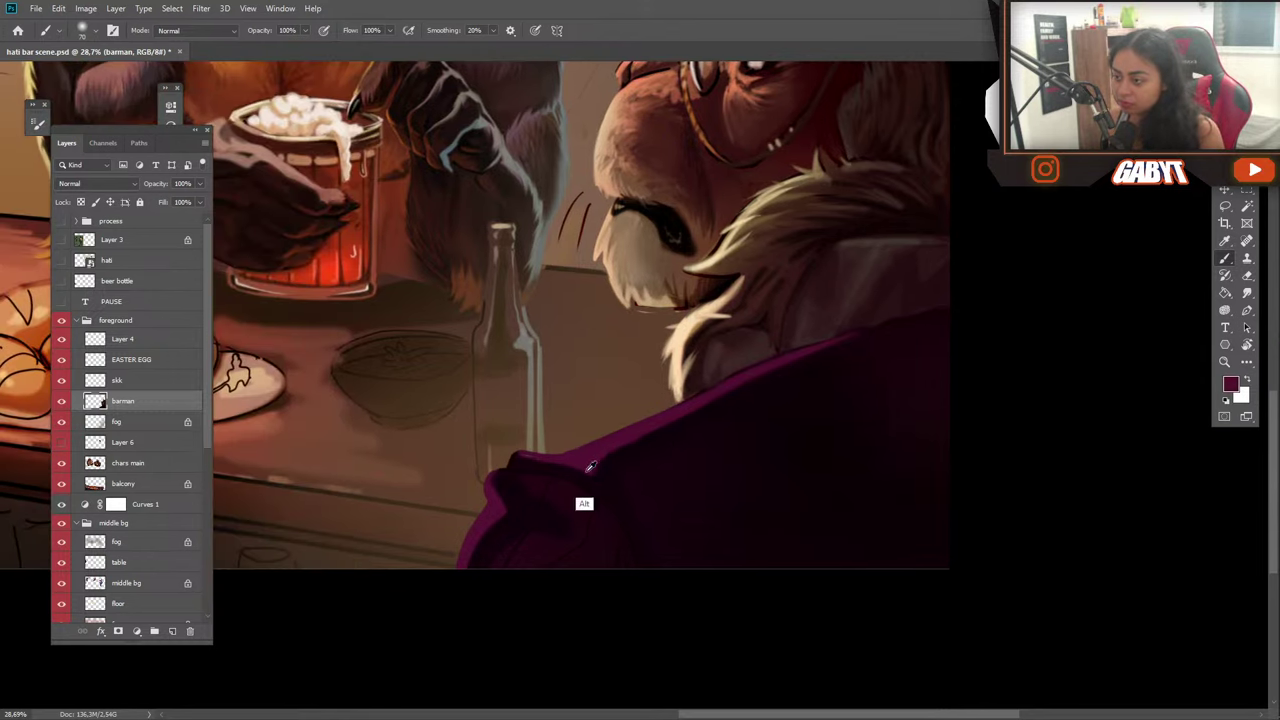
{"action": "left_click_drag", "start_coordinate": [653, 516], "coordinate": [925, 373], "text": "alt"}
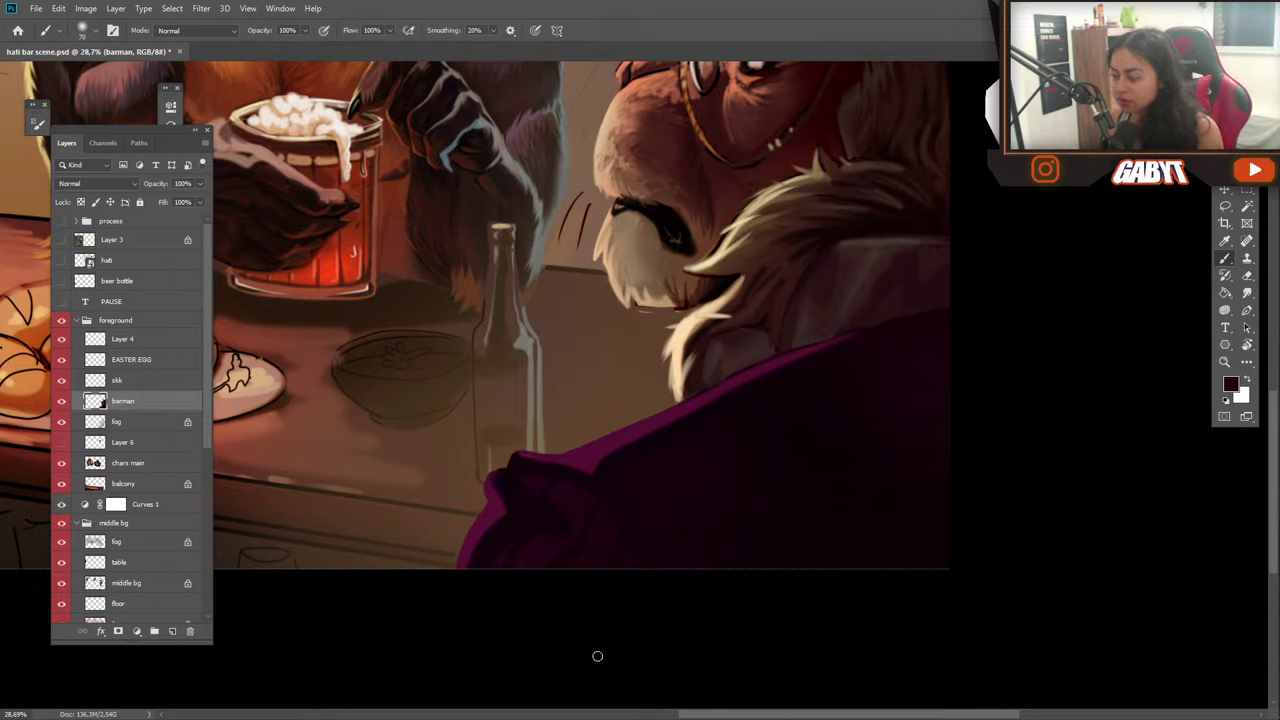
Set the foreground color to #29222b and paint subtle highlights on the coat's folds beside the lapel with a size 90 brush.
{"action": "left_click", "coordinate": [1231, 390]}
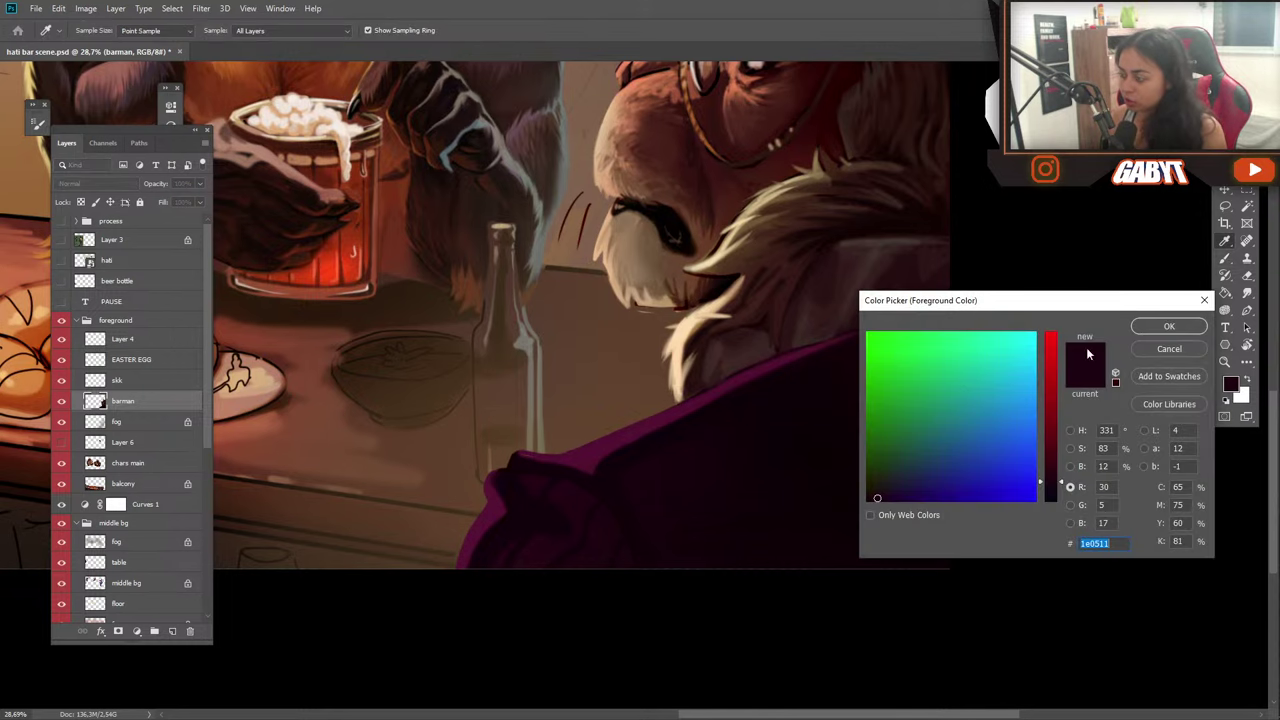
{"action": "left_click_drag", "start_coordinate": [1089, 303], "coordinate": [1015, 218]}
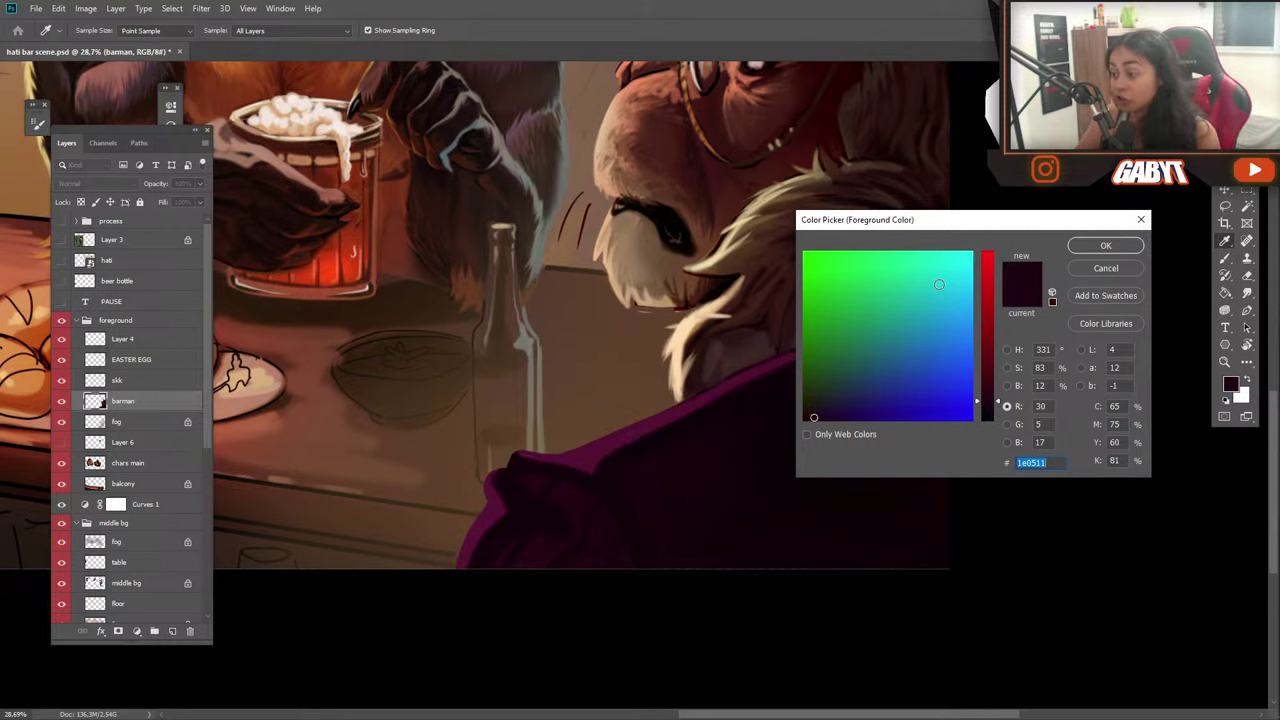
{"action": "left_click", "coordinate": [845, 390]}
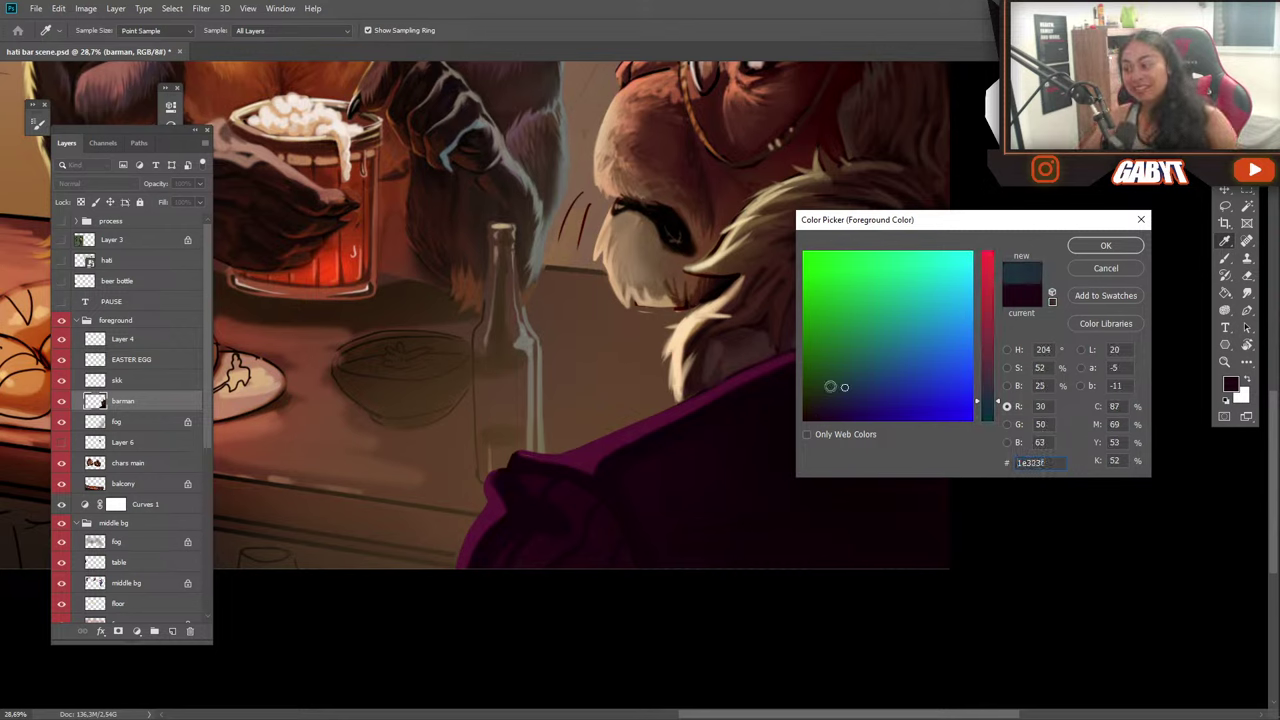
{"action": "left_click_drag", "start_coordinate": [856, 376], "coordinate": [874, 337]}
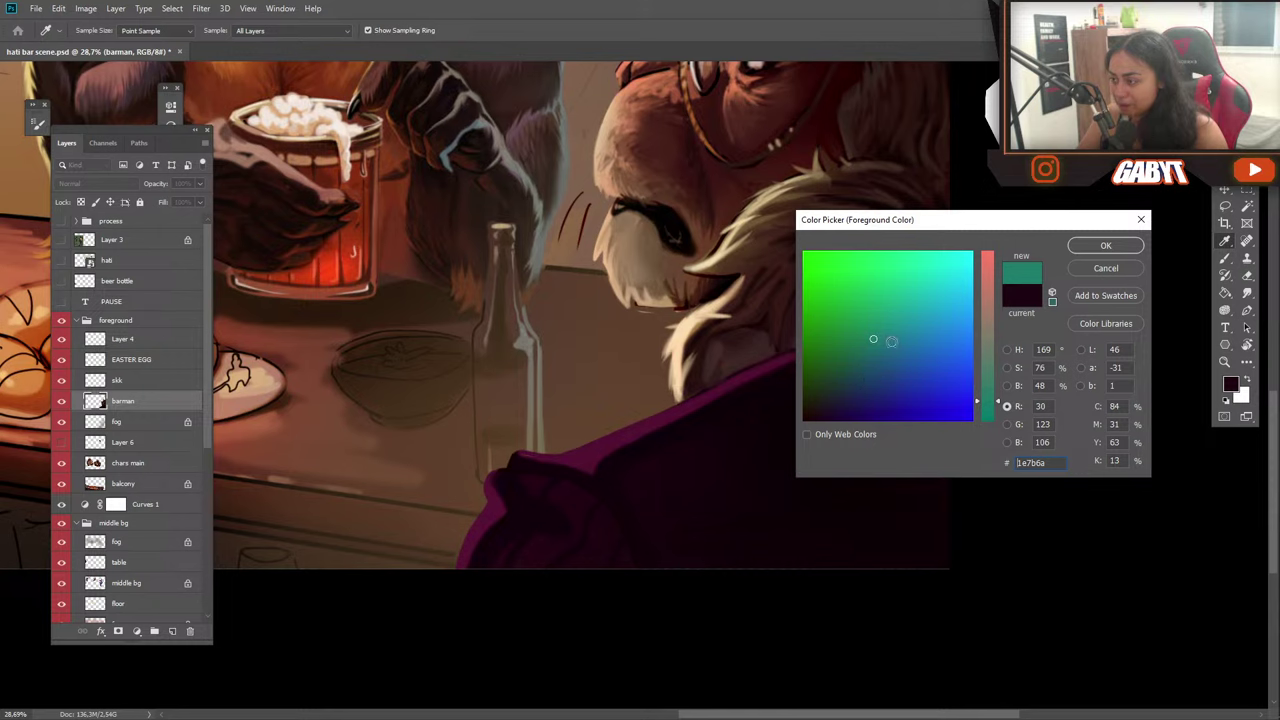
{"action": "left_click_drag", "start_coordinate": [892, 342], "coordinate": [883, 342]}
{"action": "left_click", "coordinate": [714, 450]}
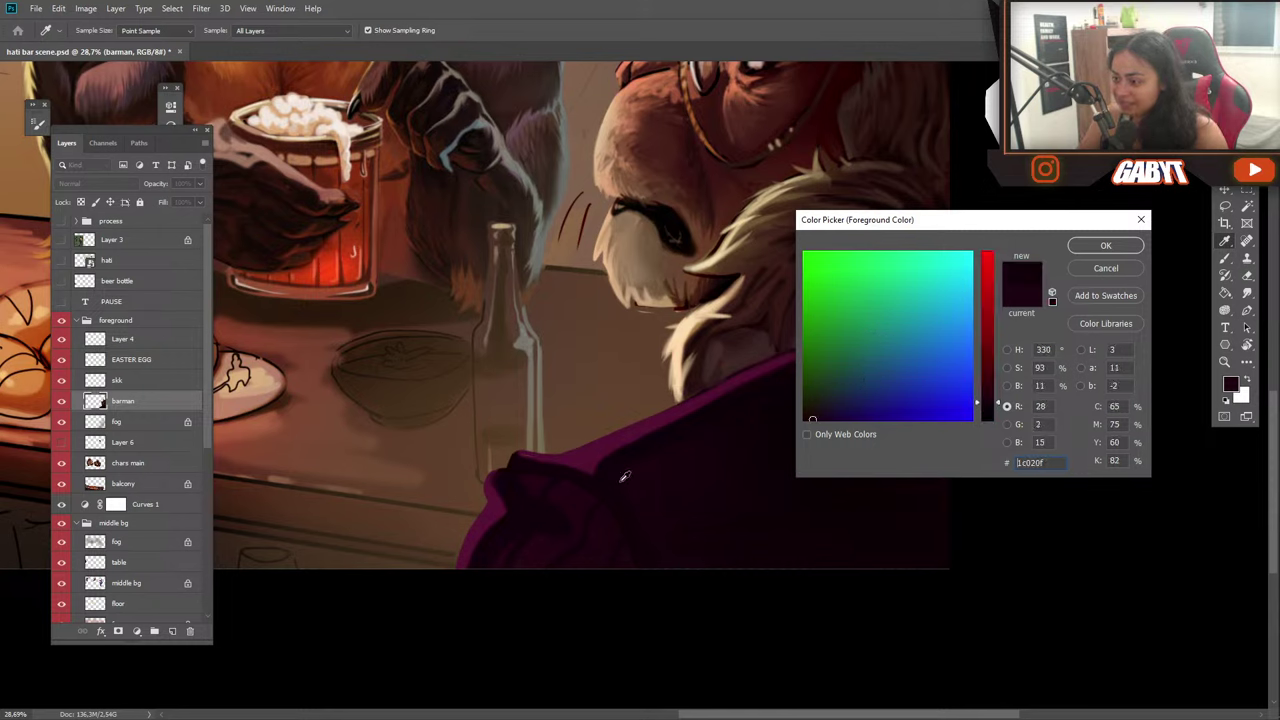
{"action": "left_click", "coordinate": [820, 404]}
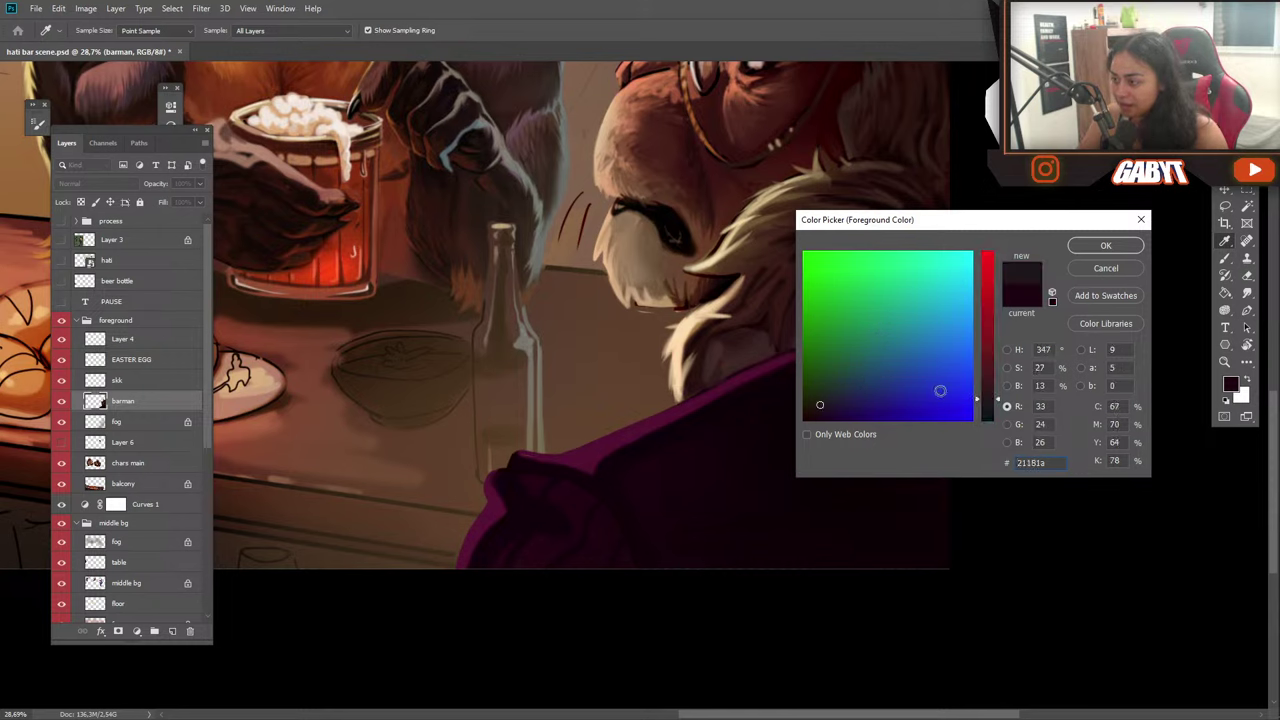
{"action": "left_click", "coordinate": [984, 398]}
{"action": "left_click", "coordinate": [831, 398]}
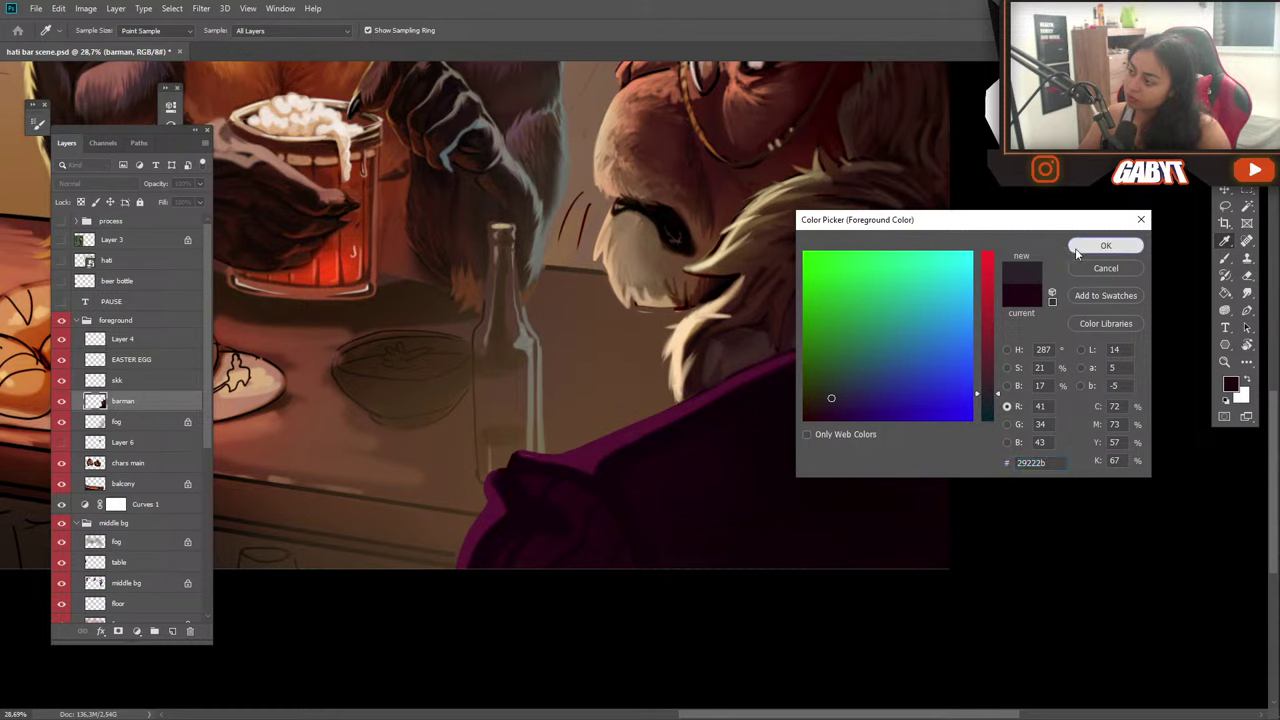
{"action": "left_click", "coordinate": [1070, 248]}
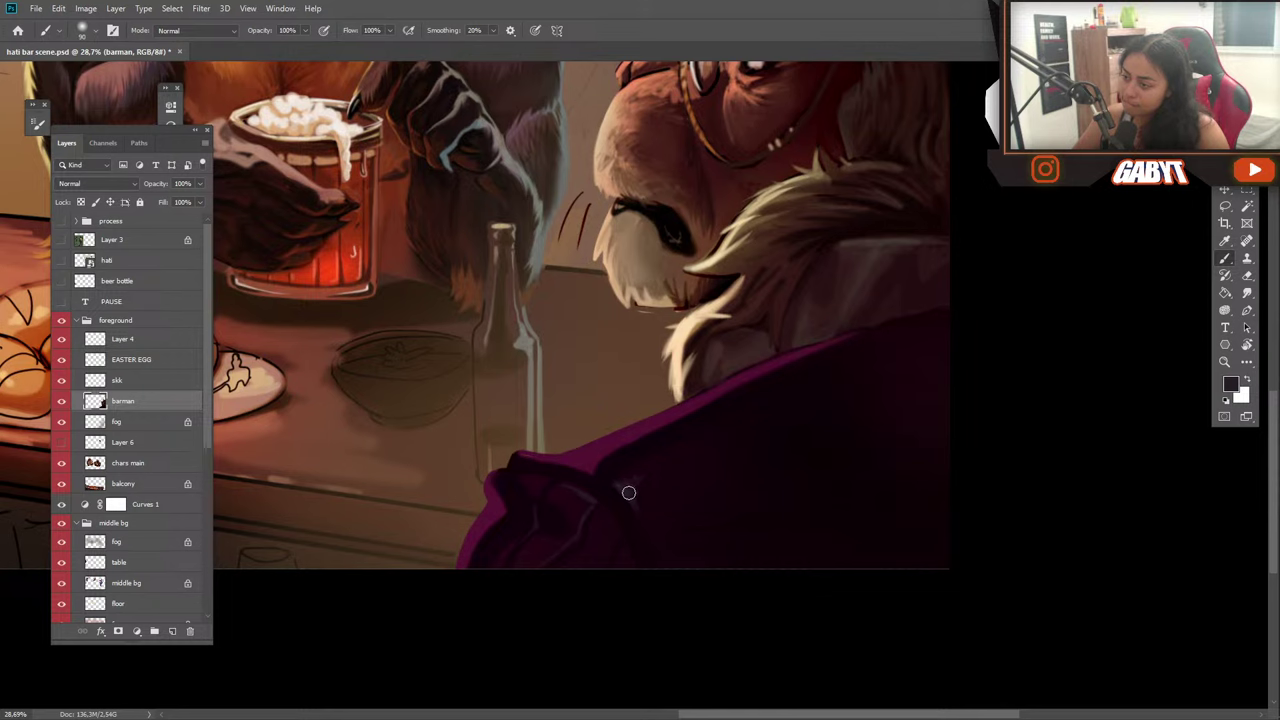
{"action": "key", "text": "alt"}
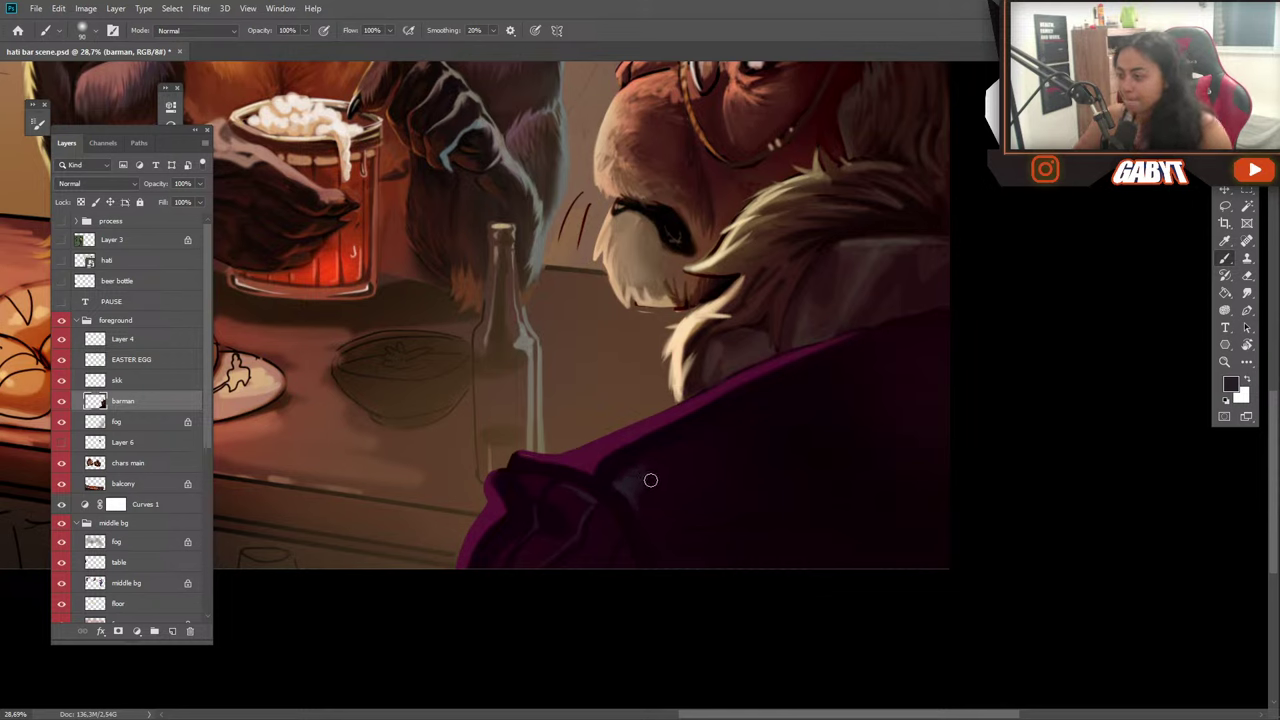
Spread a soft bluish sheen across the coat below its upper edge, using a size 1000 brush and sampled dark purples.
{"action": "key", "text": "bracketright"}
{"action": "key", "text": "bracketright"}
{"action": "key", "text": "bracketright"}
{"action": "key", "text": "bracketright"}
{"action": "key", "text": "bracketright"}
{"action": "key", "text": "bracketright"}
{"action": "key", "text": "bracketright"}
{"action": "key", "text": "bracketright"}
{"action": "key", "text": "bracketright"}
{"action": "key", "text": "bracketright"}
{"action": "key", "text": "bracketright"}
{"action": "key", "text": "bracketright"}
{"action": "key", "text": "bracketright"}
{"action": "key", "text": "bracketright"}
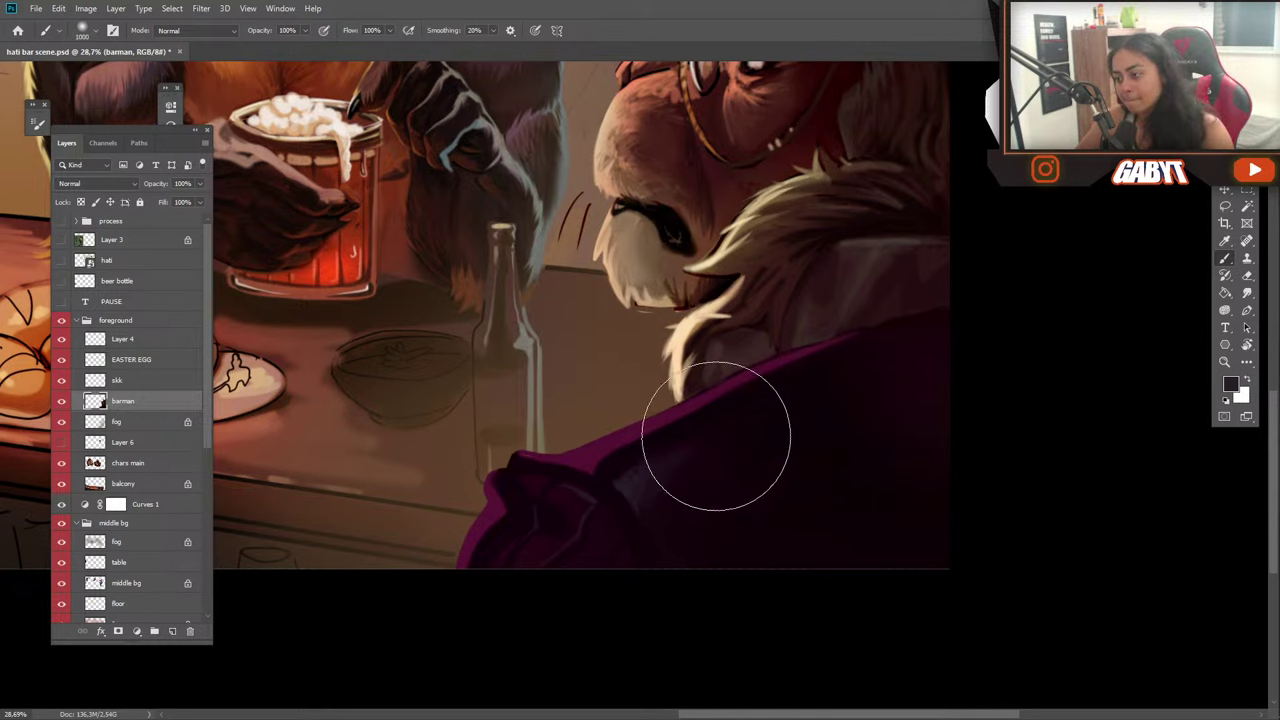
{"action": "left_click", "coordinate": [658, 512], "text": "alt"}
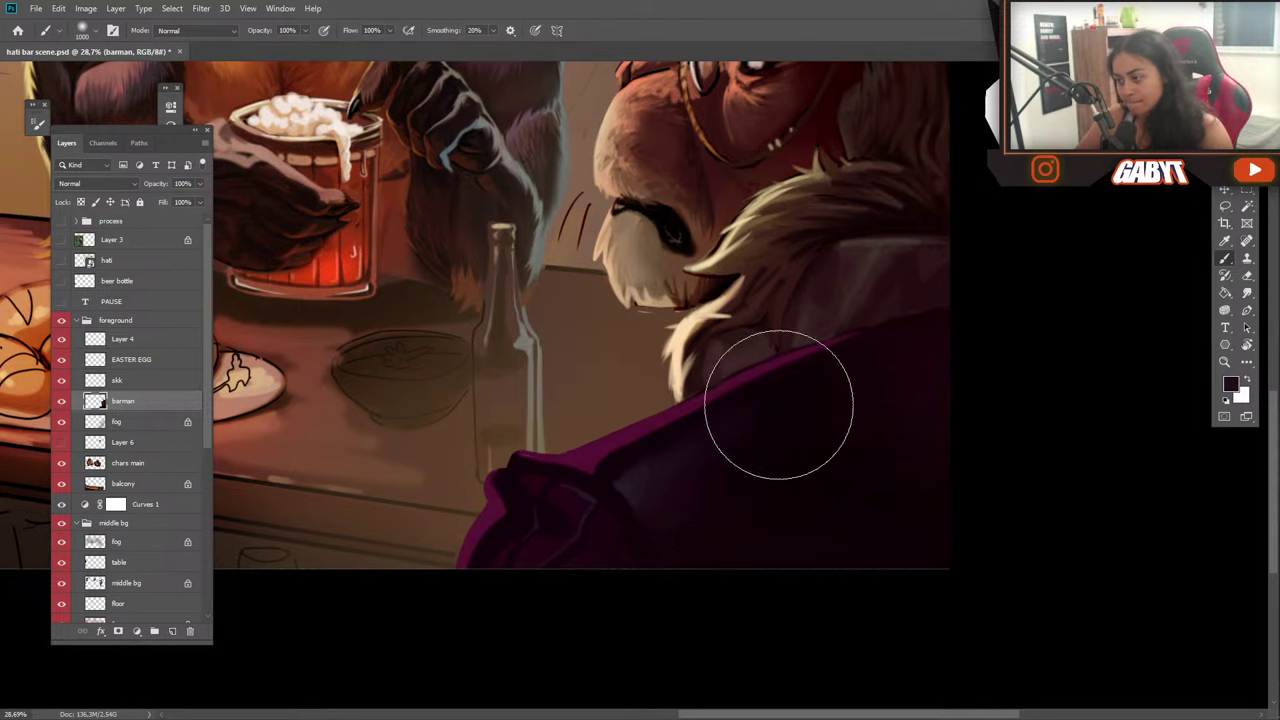
{"action": "left_click", "coordinate": [666, 477], "text": "alt"}
{"action": "left_click_drag", "start_coordinate": [791, 377], "coordinate": [626, 518]}
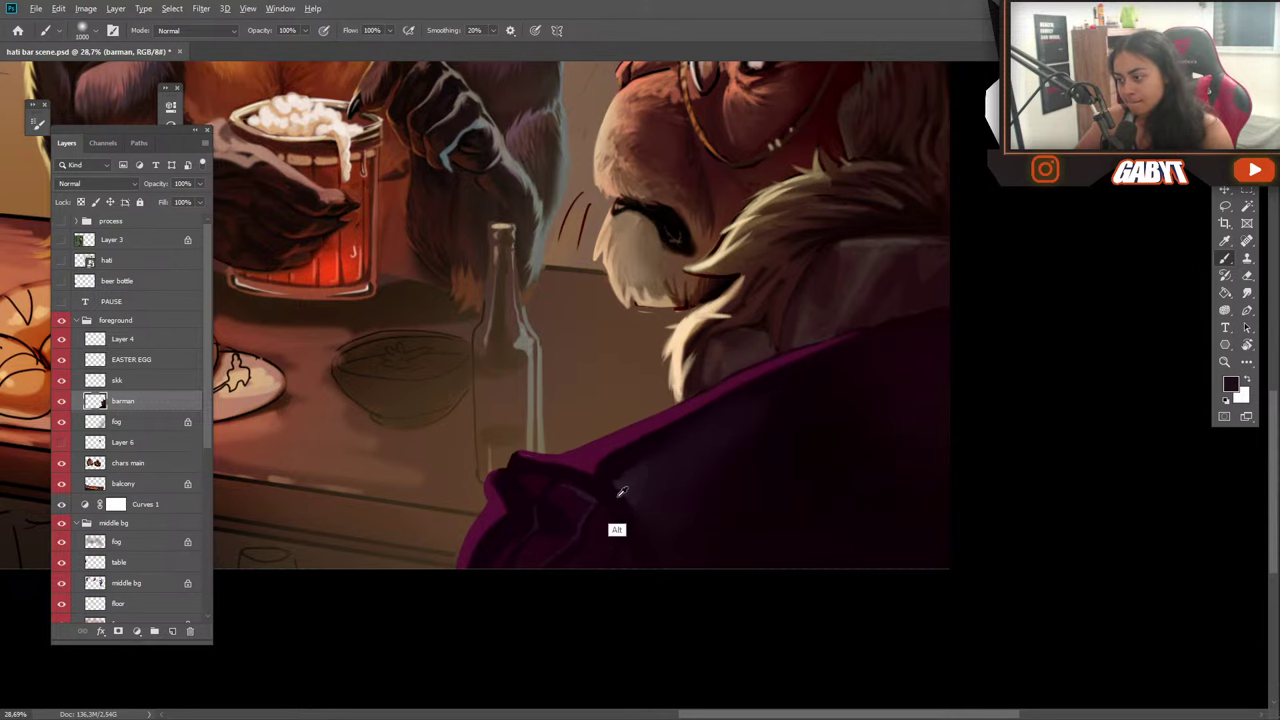
Strengthen the soft highlight beside the coat's lapel with a sampled greyish purple, using a size 600 brush.
{"action": "left_click", "coordinate": [623, 486], "text": "alt"}
{"action": "key", "text": "bracketleft"}
{"action": "key", "text": "bracketleft"}
{"action": "key", "text": "bracketleft"}
{"action": "key", "text": "bracketleft"}
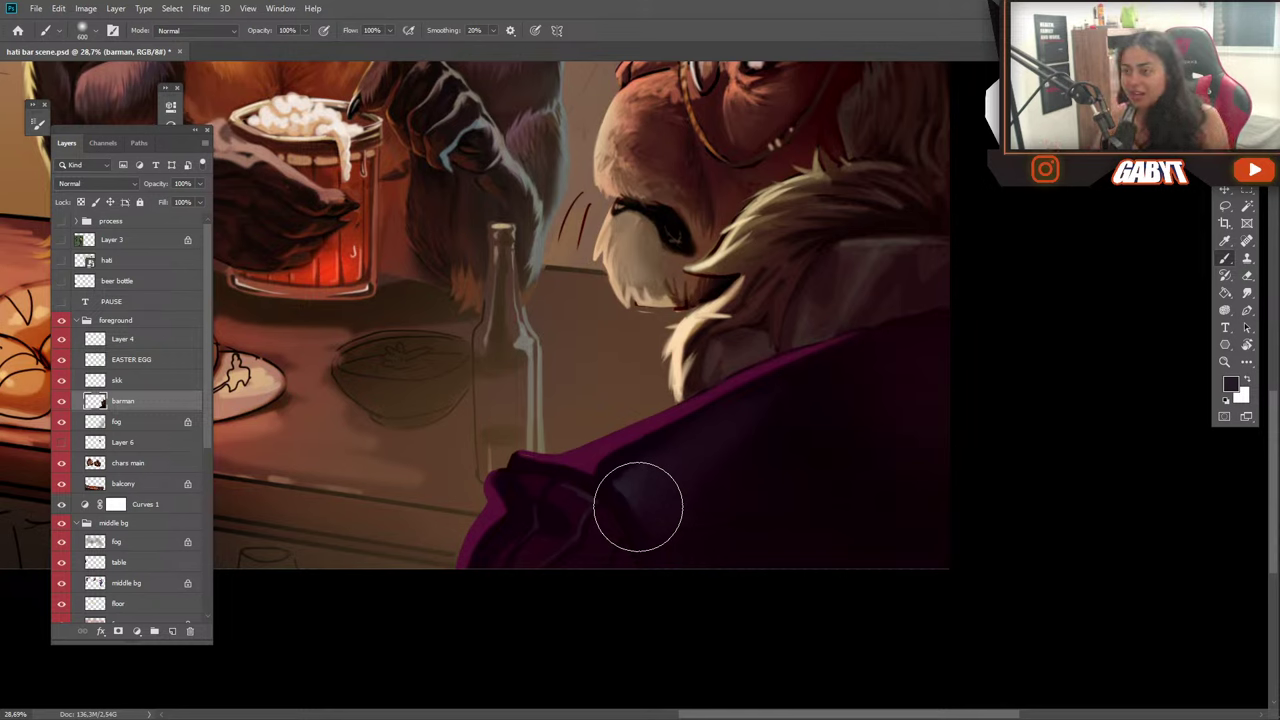
{"action": "mouse_move", "coordinate": [374, 198]}
{"action": "left_mouse_down"}
{"action": "mouse_move", "coordinate": [598, 352]}
{"action": "mouse_move", "coordinate": [574, 444]}
{"action": "left_mouse_up"}
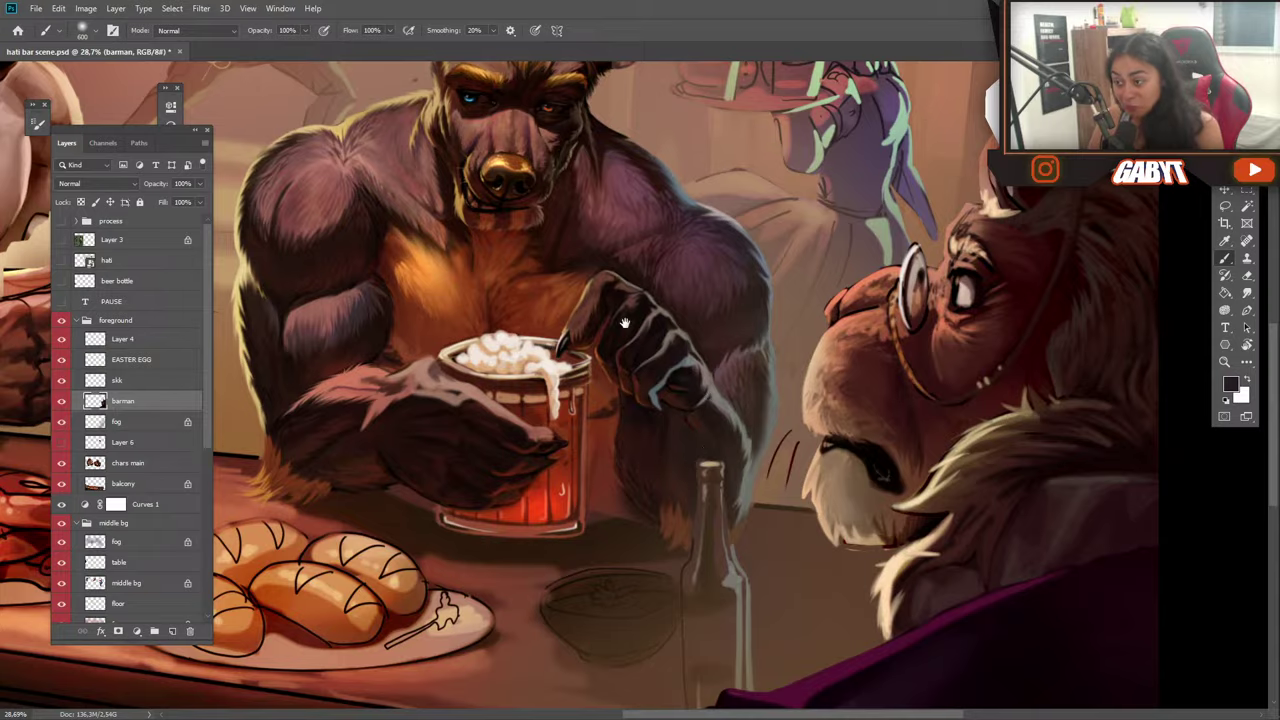
{"action": "left_click_drag", "start_coordinate": [629, 330], "coordinate": [729, 480]}
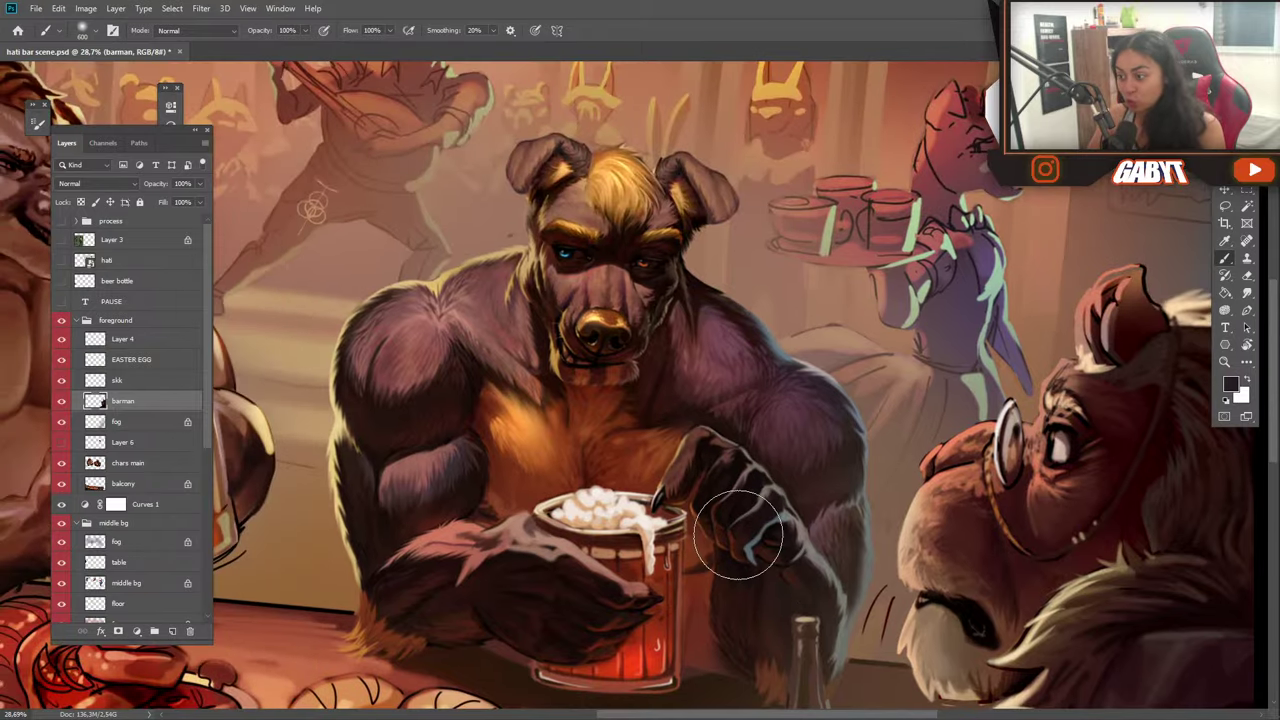
{"action": "mouse_move", "coordinate": [737, 528]}
{"action": "left_mouse_down"}
{"action": "mouse_move", "coordinate": [768, 594]}
{"action": "mouse_move", "coordinate": [718, 371]}
{"action": "mouse_move", "coordinate": [771, 685]}
{"action": "mouse_move", "coordinate": [774, 339]}
{"action": "mouse_move", "coordinate": [757, 611]}
{"action": "left_mouse_up"}
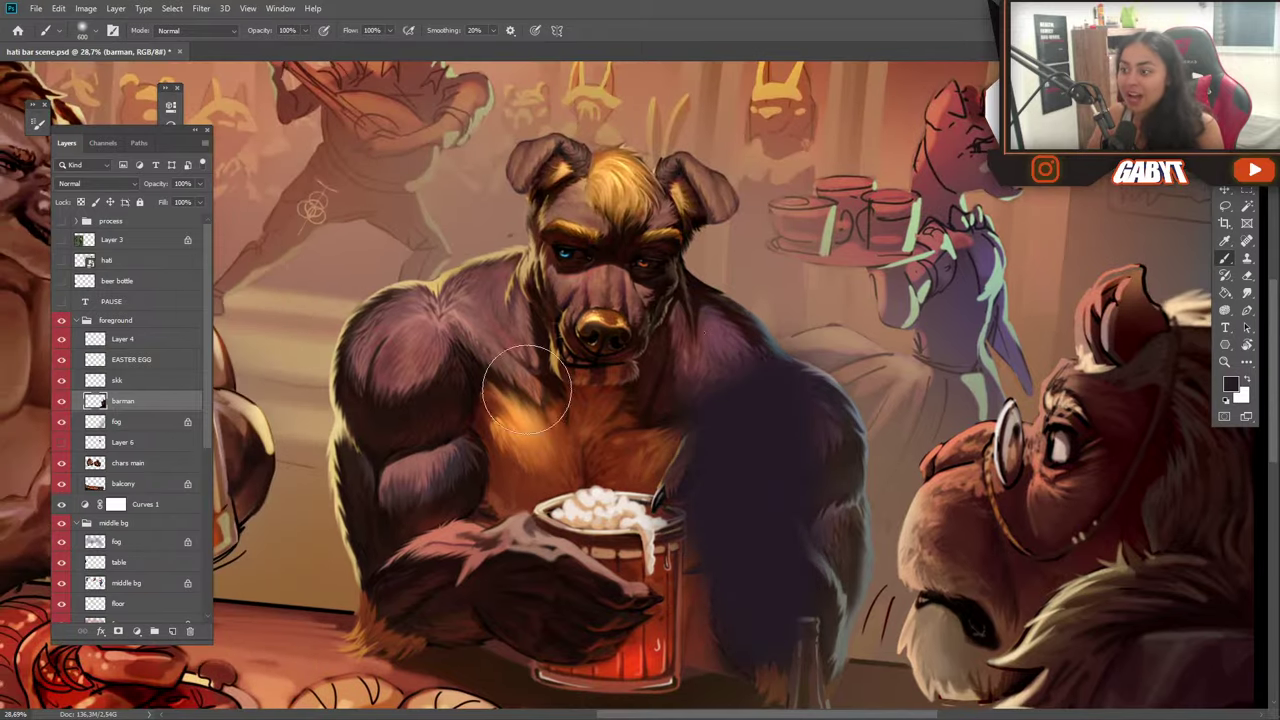
{"action": "key", "text": "ctrl+z"}
{"action": "left_click_drag", "start_coordinate": [589, 180], "coordinate": [600, 424]}
{"action": "key", "text": "ctrl+z"}
{"action": "left_click_drag", "start_coordinate": [554, 574], "coordinate": [552, 428]}
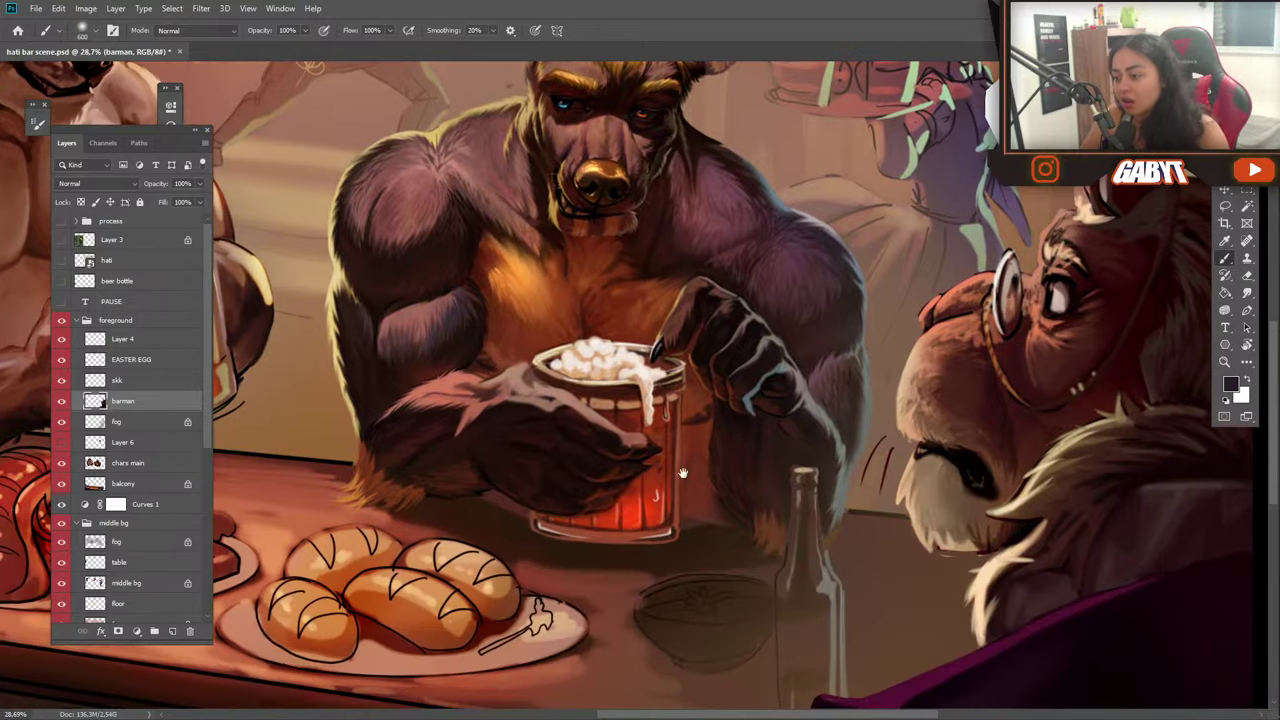
{"action": "key", "text": "ctrl+z"}
{"action": "key", "text": "ctrl+shift+z"}
Blend soft folds into the greyish collar below the fur with a sampled collar tone, using a size 125 brush.
{"action": "left_click_drag", "start_coordinate": [577, 380], "coordinate": [467, 368]}
{"action": "left_click_drag", "start_coordinate": [540, 241], "coordinate": [604, 444]}
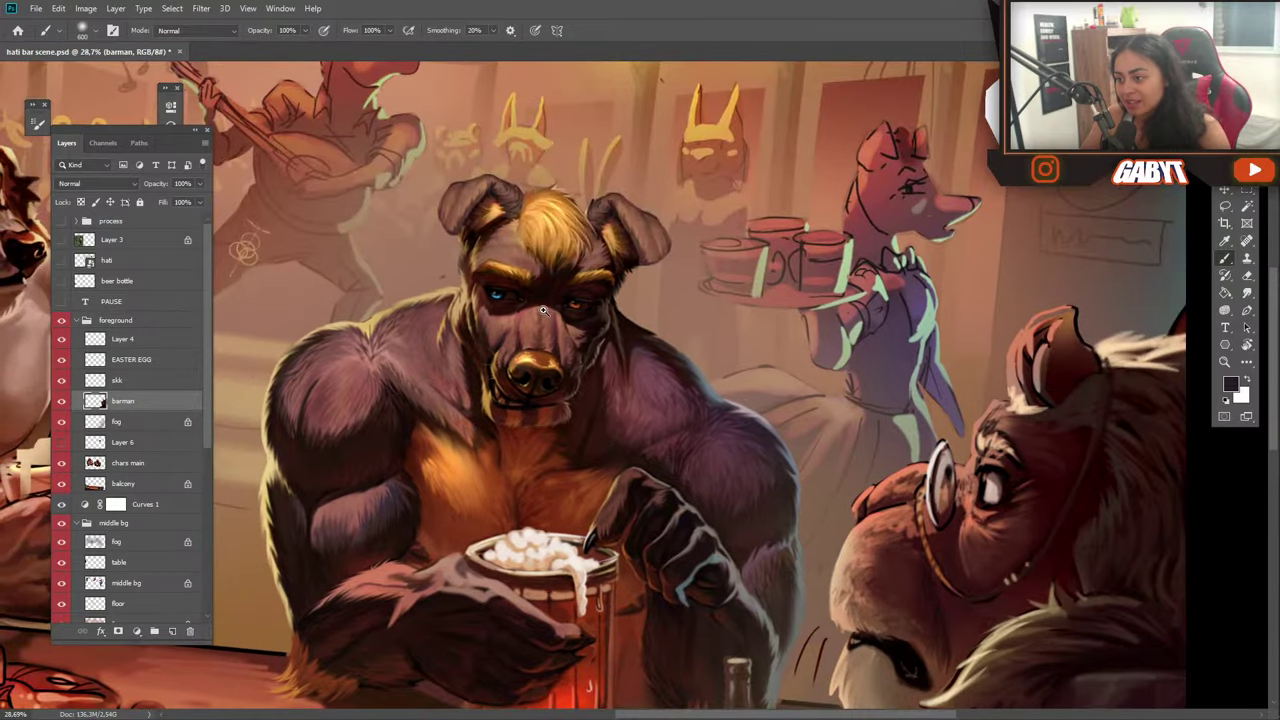
{"action": "left_click_drag", "start_coordinate": [550, 308], "coordinate": [556, 338]}
{"action": "left_click_drag", "start_coordinate": [668, 492], "coordinate": [512, 273]}
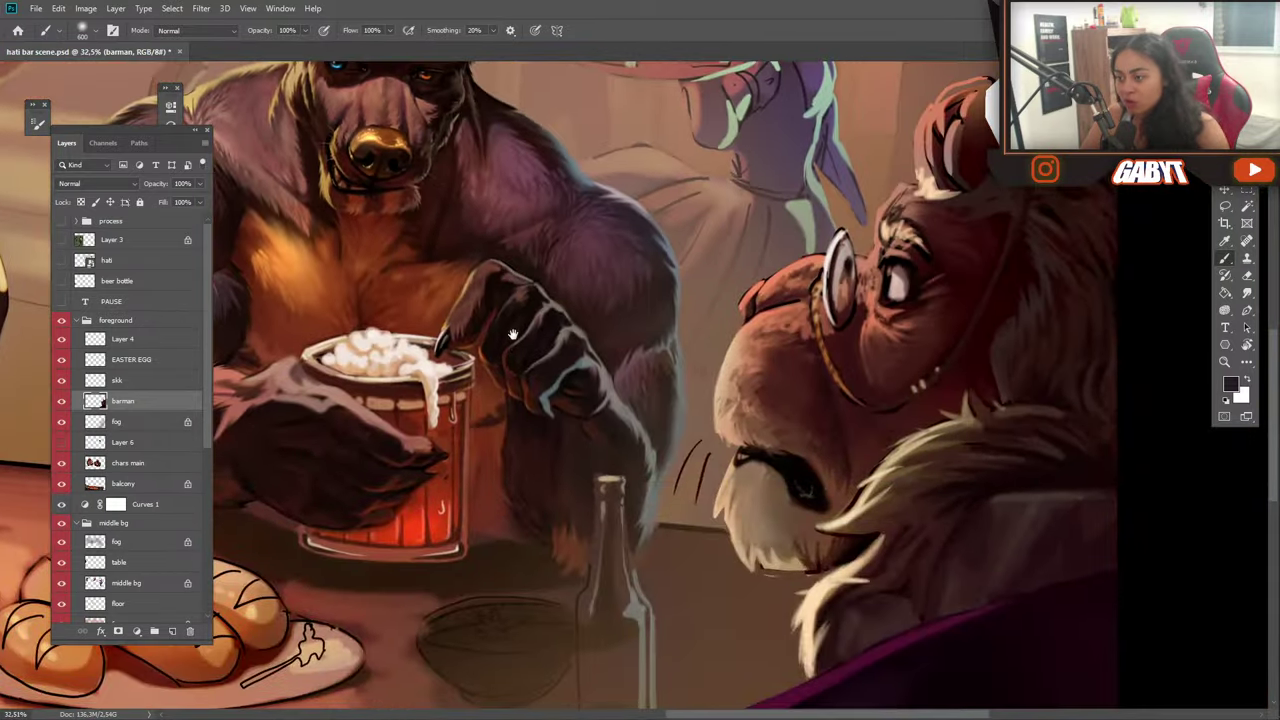
{"action": "left_click_drag", "start_coordinate": [644, 422], "coordinate": [390, 300]}
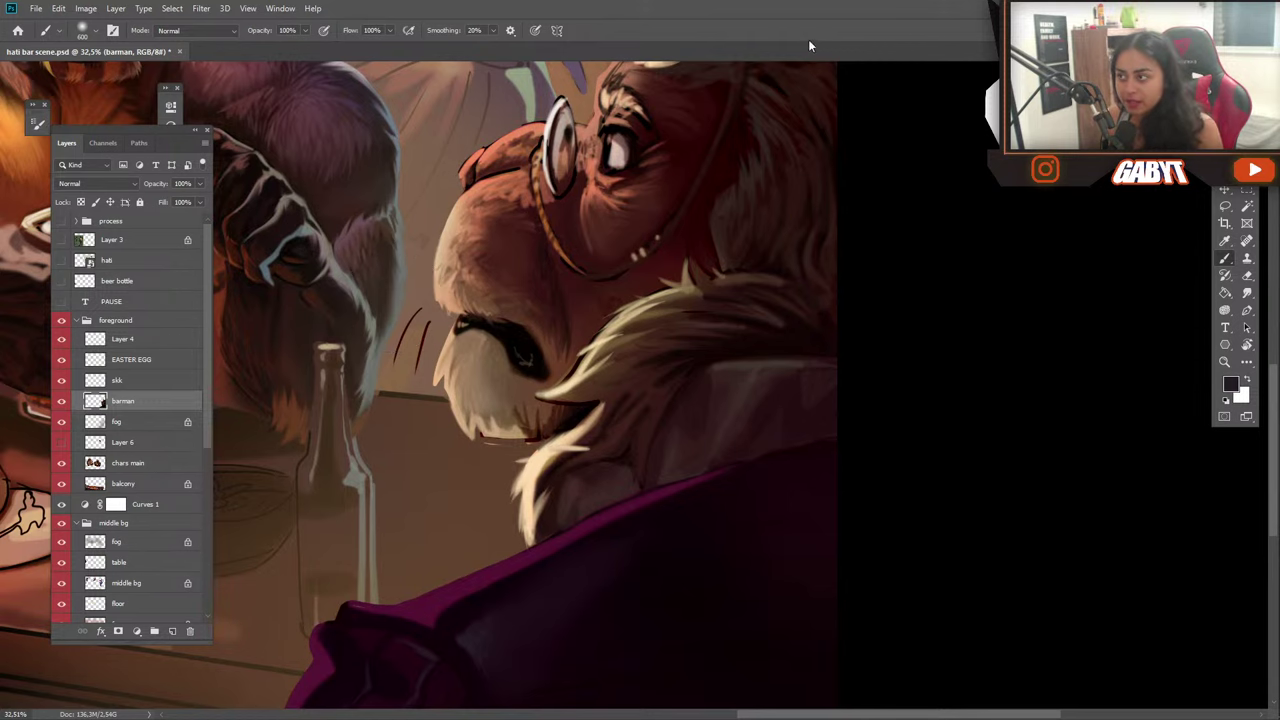
{"action": "left_click_drag", "start_coordinate": [730, 490], "coordinate": [764, 391]}
{"action": "left_click", "coordinate": [803, 257], "text": "alt"}
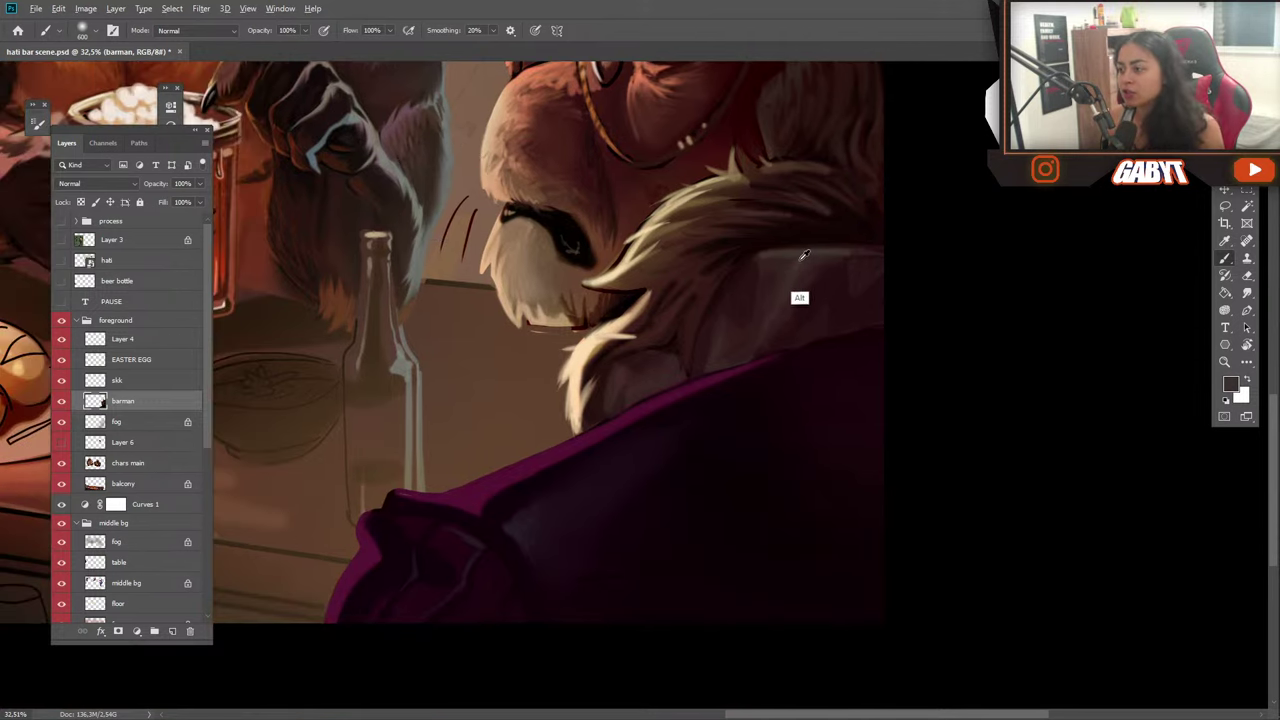
{"action": "key", "text": "bracketleft"}
{"action": "key", "text": "bracketleft"}
{"action": "key", "text": "bracketleft"}
{"action": "key", "text": "bracketleft"}
{"action": "key", "text": "bracketleft"}
{"action": "key", "text": "bracketleft"}
{"action": "key", "text": "bracketleft"}
{"action": "key", "text": "bracketleft"}
{"action": "key", "text": "3"}
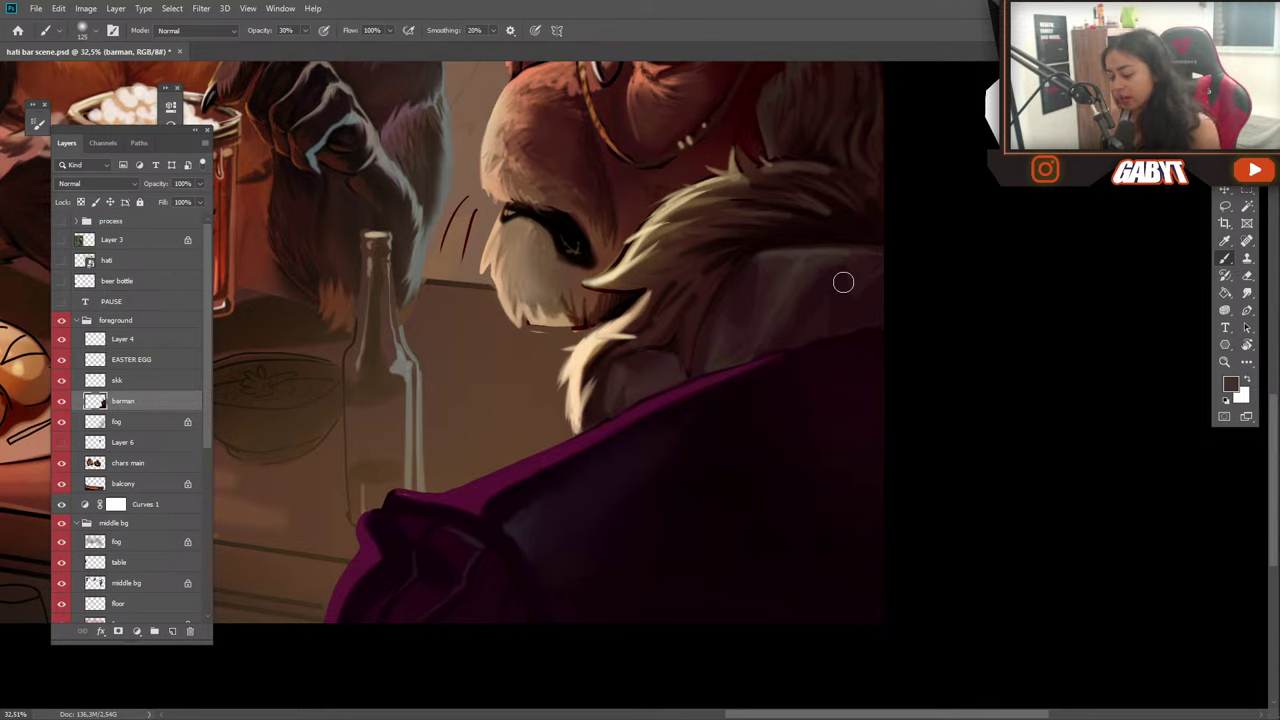
{"action": "key", "text": "0"}
Refine the coat's purple upper edge and its join with the lapel in sampled purples, using brush sizes 50 and 90.
{"action": "left_click", "coordinate": [646, 437], "text": "alt"}
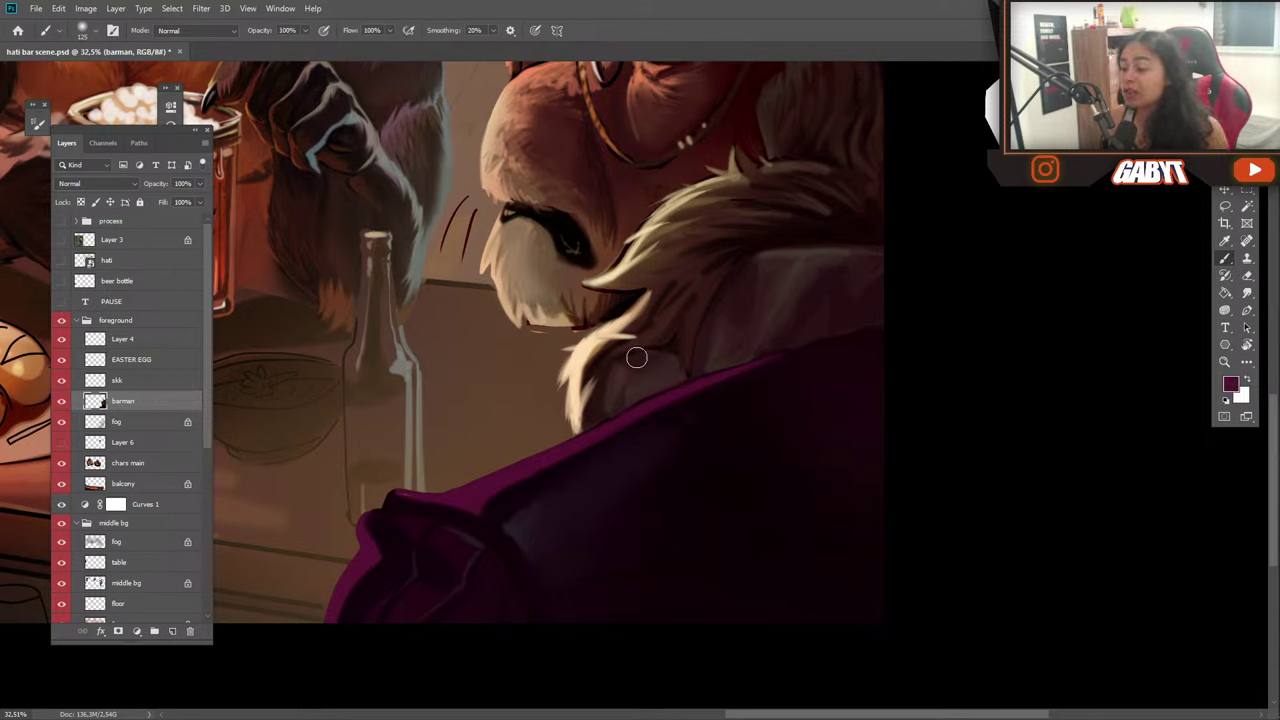
{"action": "key", "text": "bracketleft"}
{"action": "key", "text": "bracketleft"}
{"action": "key", "text": "bracketleft"}
{"action": "key", "text": "bracketleft"}
{"action": "key", "text": "bracketleft"}
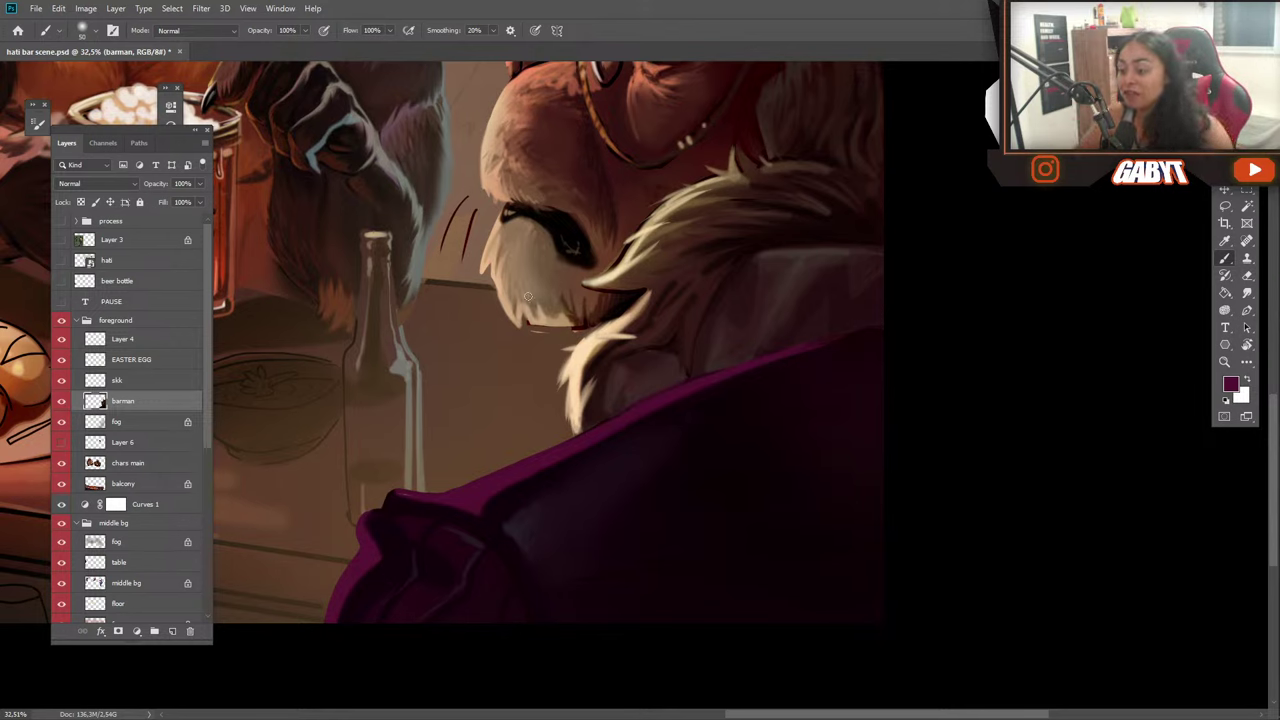
{"action": "left_click", "coordinate": [510, 512], "text": "alt"}
{"action": "left_click", "coordinate": [494, 499], "text": "alt"}
{"action": "left_click", "coordinate": [524, 521], "text": "alt"}
{"action": "left_click", "coordinate": [503, 520], "text": "alt"}
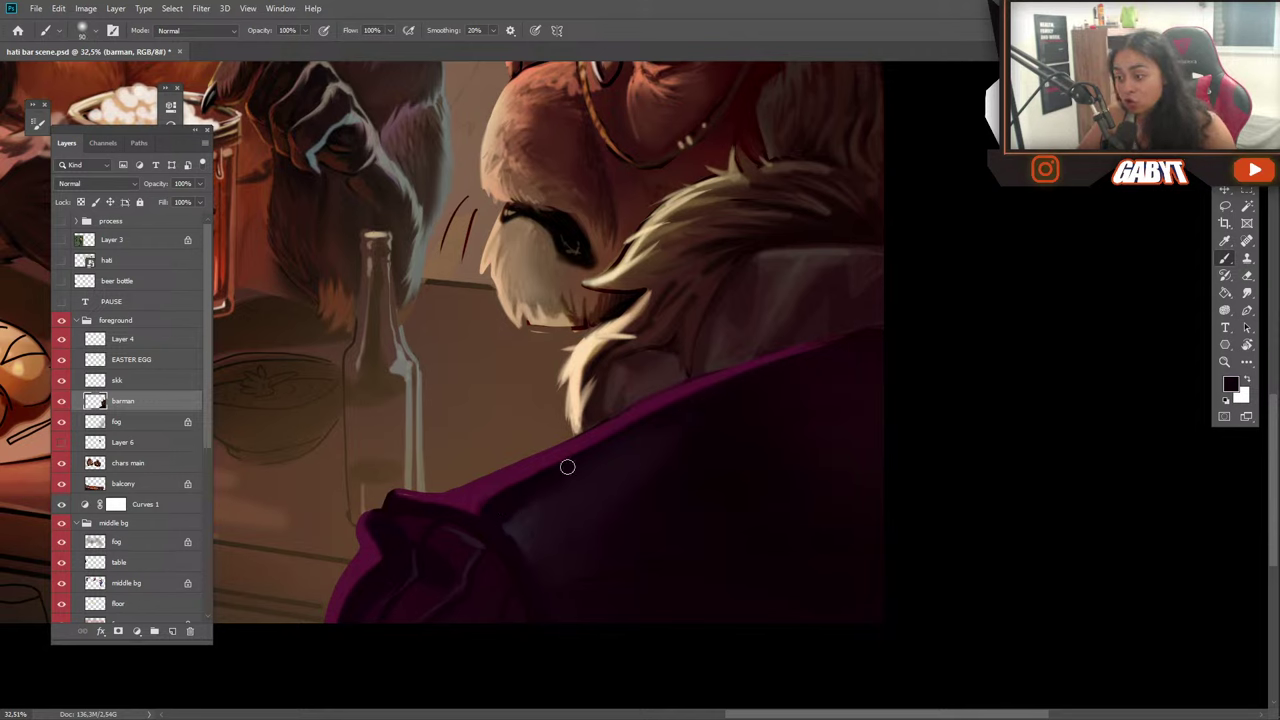
Paint dark folds and a cleaner outer edge on the lower part of the lapel with sampled purples, using a size 90 brush.
{"action": "left_click", "coordinate": [360, 570], "text": "alt"}
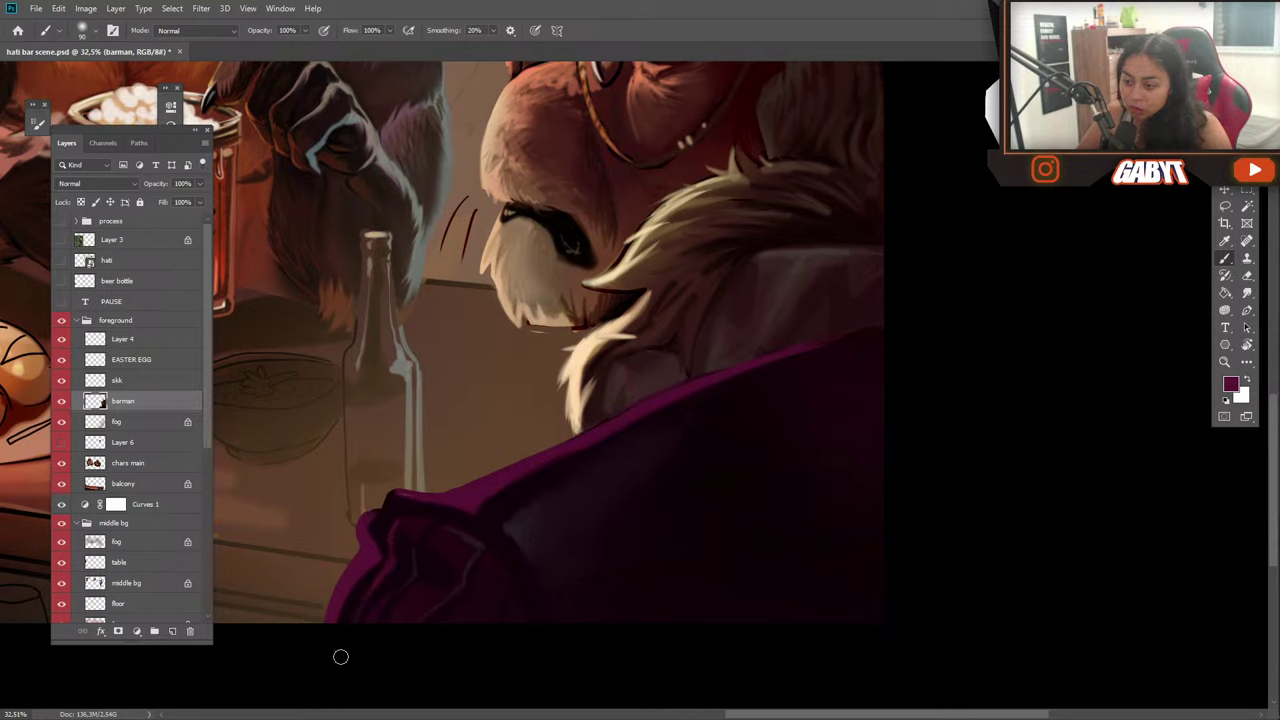
{"action": "left_click", "coordinate": [376, 541], "text": "alt"}
{"action": "left_click", "coordinate": [366, 550], "text": "alt"}
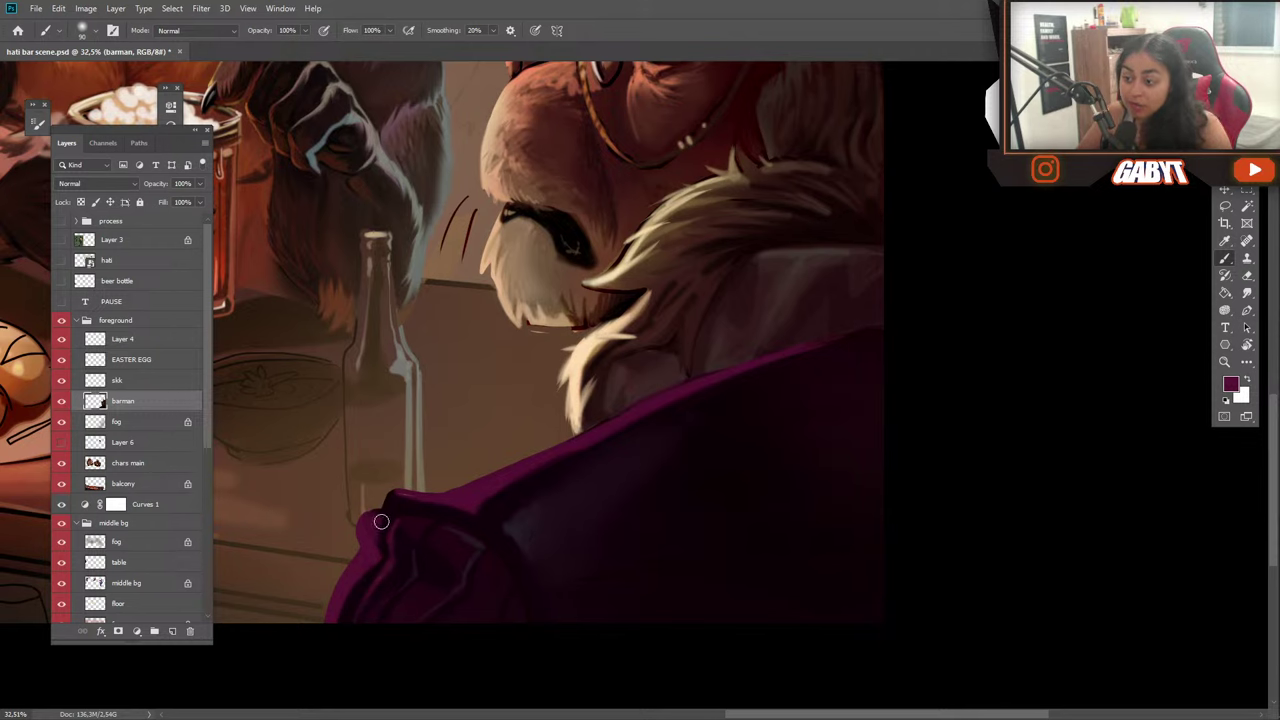
{"action": "left_click", "coordinate": [376, 554], "text": "alt"}
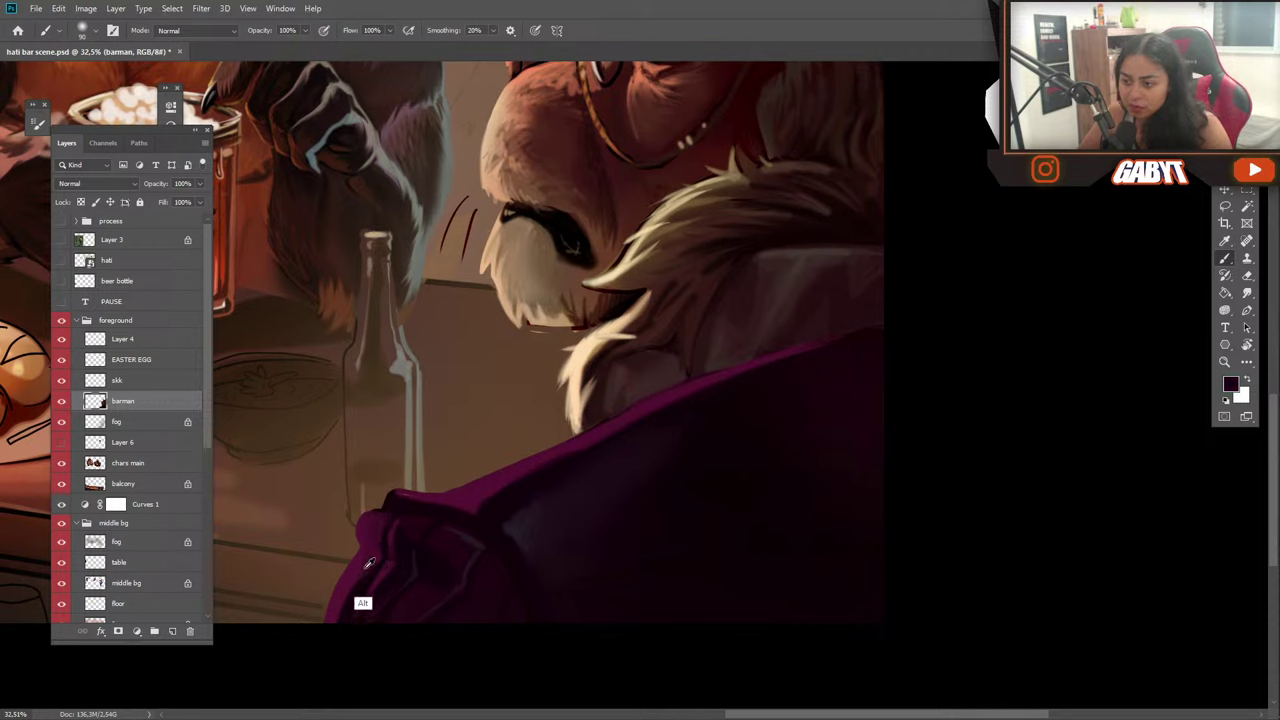
{"action": "mouse_move", "coordinate": [441, 582]}
{"action": "left_mouse_down"}
{"action": "mouse_move", "coordinate": [353, 569]}
{"action": "mouse_move", "coordinate": [580, 494]}
{"action": "left_mouse_up"}
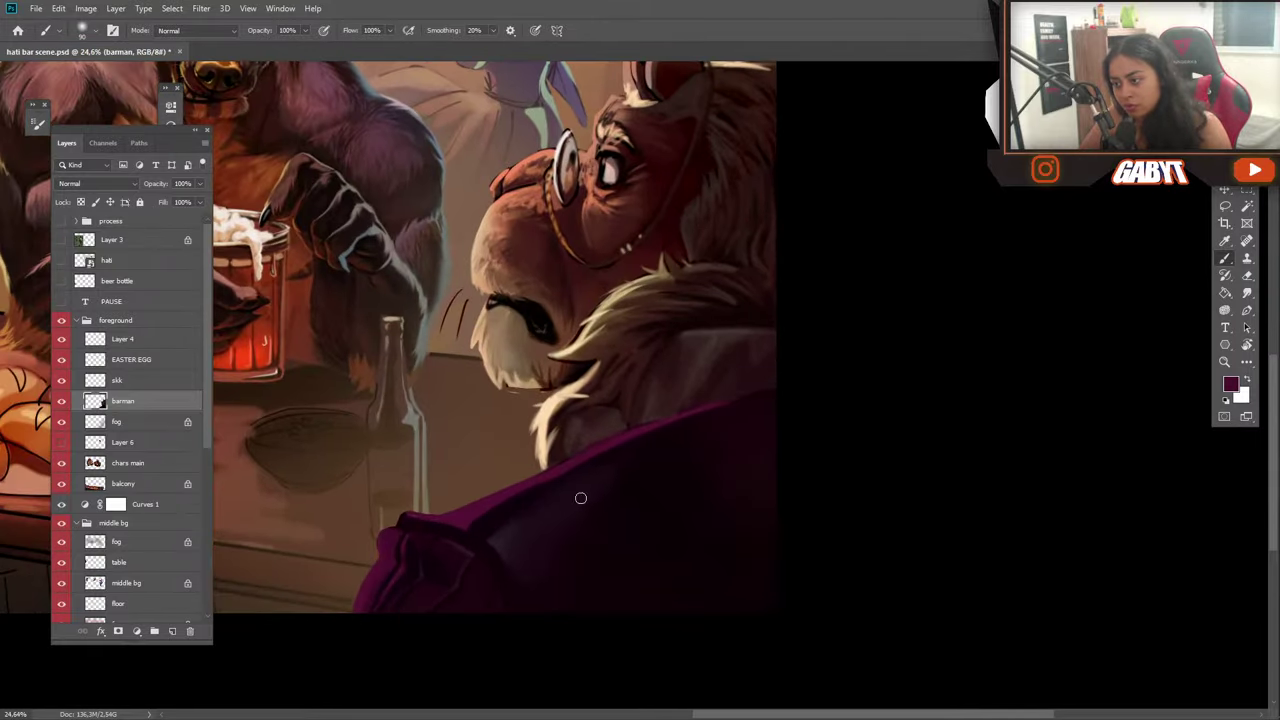
Paint a small fold where the lapel meets the coat's upper edge, using sampled dark and bright purples.
{"action": "left_click", "coordinate": [489, 518], "text": "alt"}
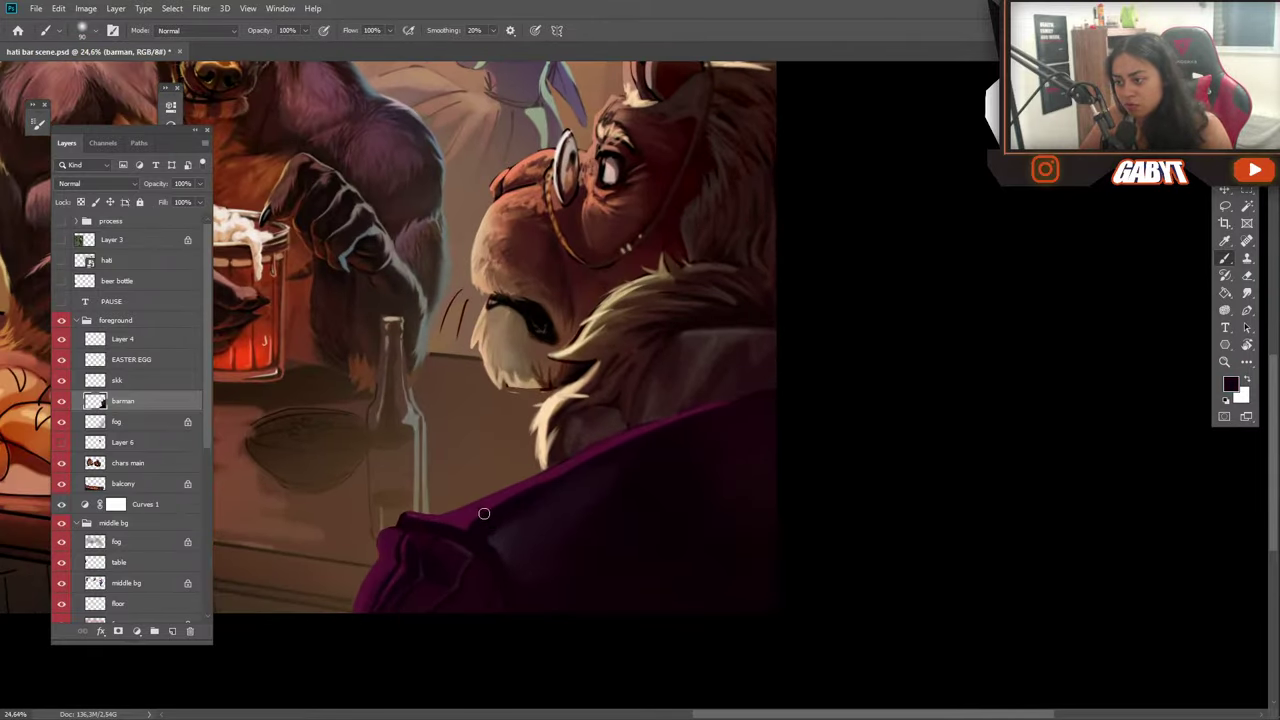
{"action": "left_click", "coordinate": [488, 508], "text": "alt"}
{"action": "left_click", "coordinate": [505, 514], "text": "alt"}
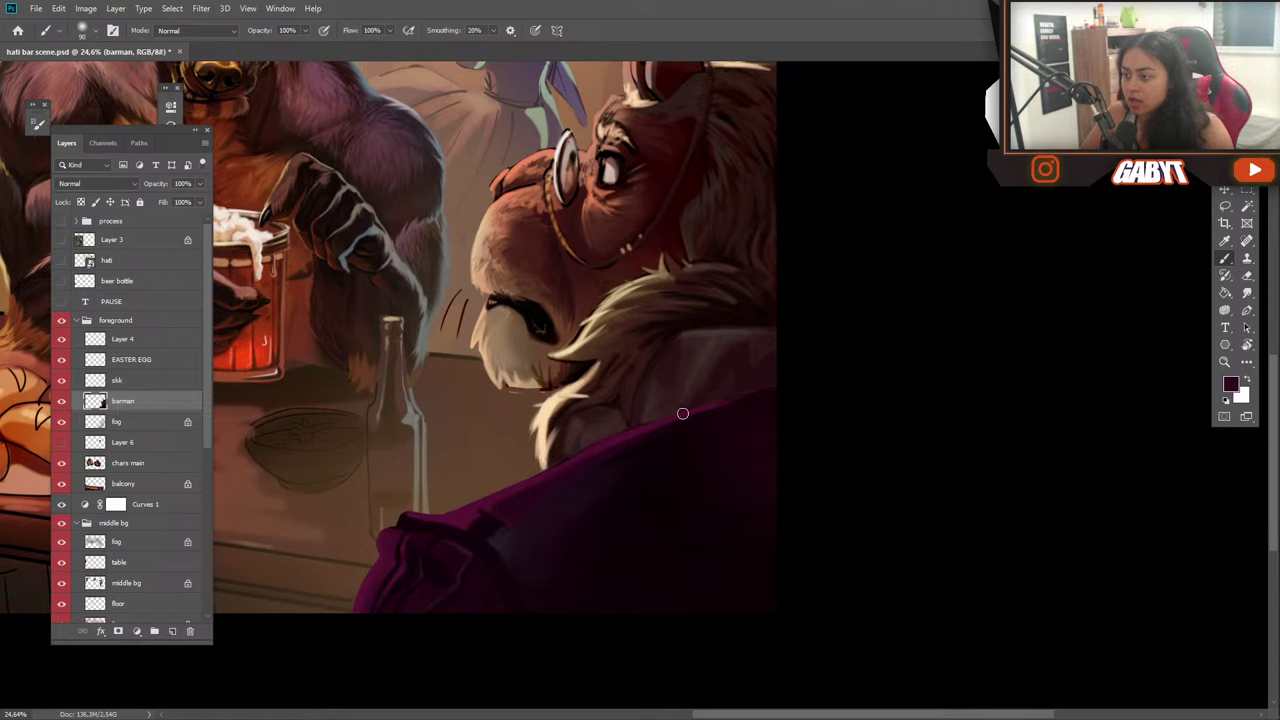
Shade broad soft folds across the dark body of the coat with sampled dark purples, using a size 250 brush.
{"action": "key", "text": "alt"}
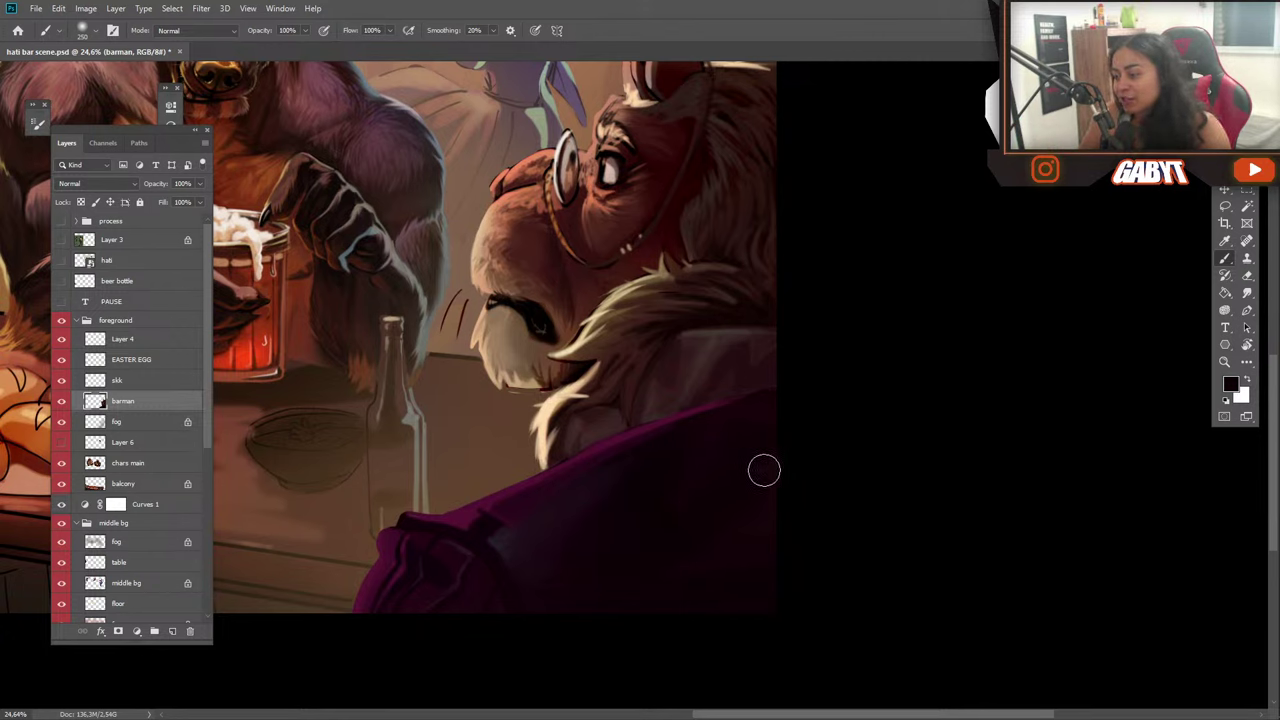
{"action": "left_click", "coordinate": [766, 502], "text": "alt"}
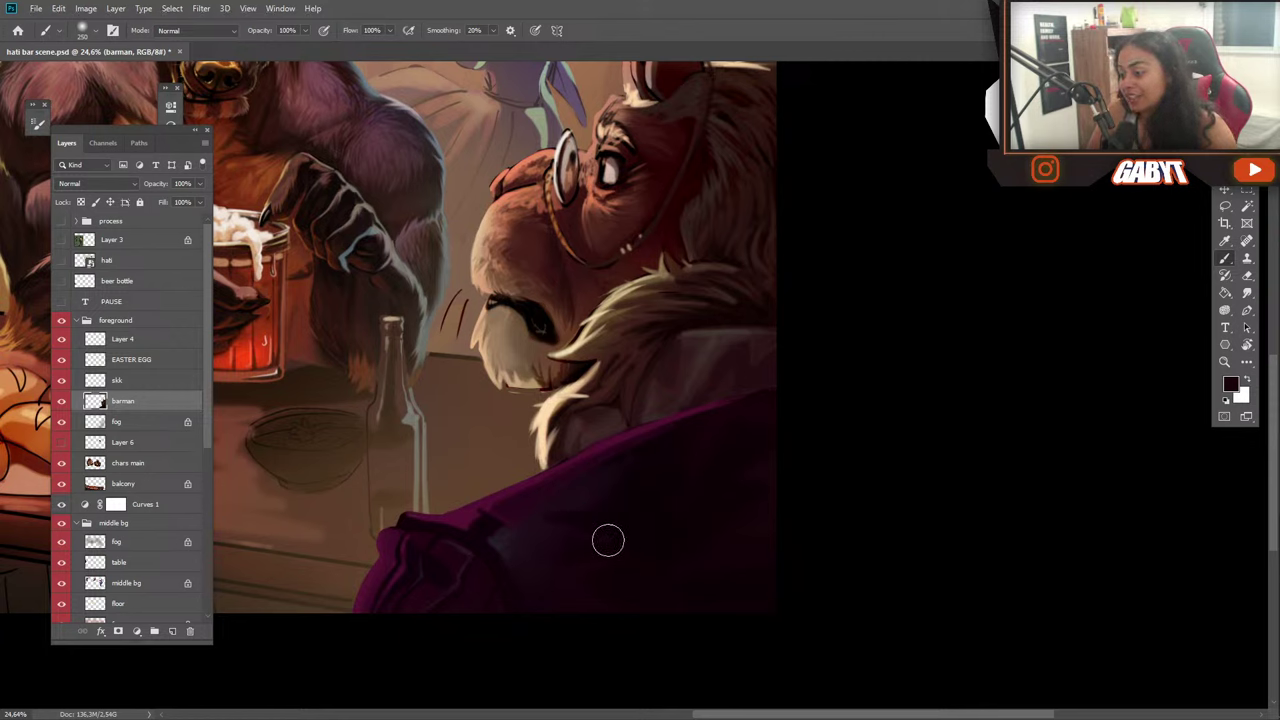
{"action": "left_click", "coordinate": [644, 534], "text": "alt"}
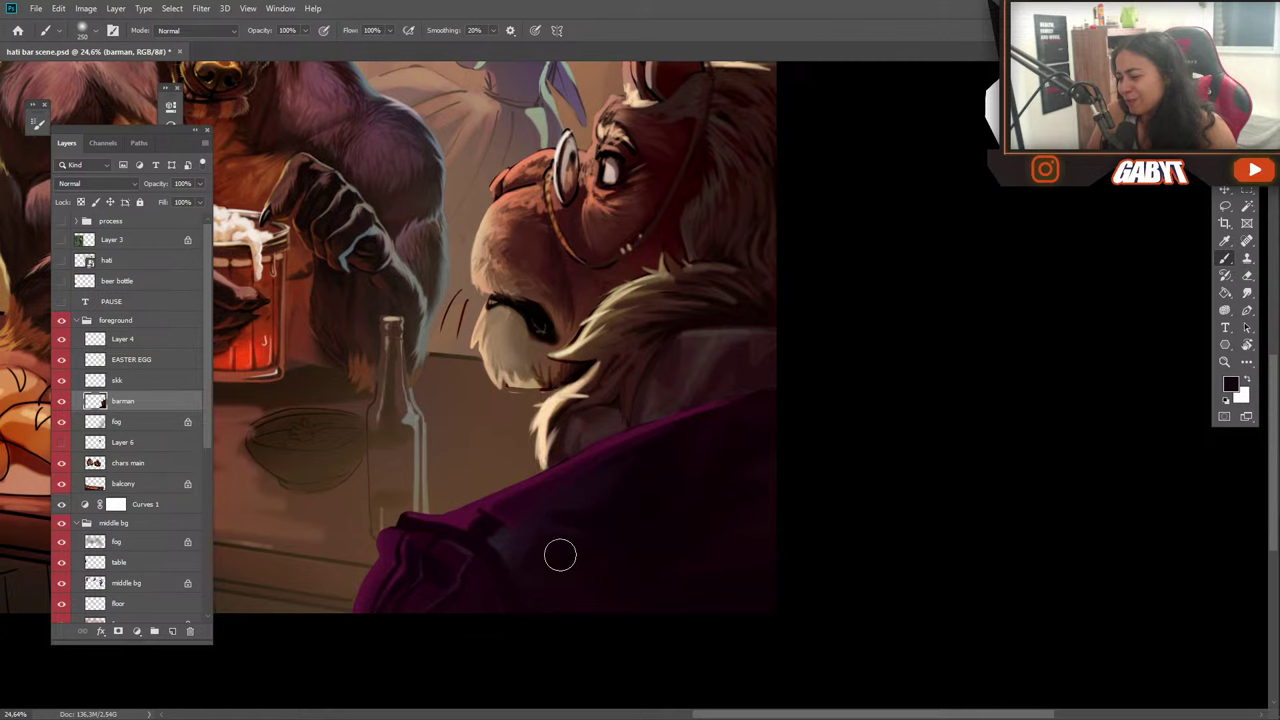
Paint purple folds on the coat directly beside and below the lapel with sampled purples, using a size 250 brush.
{"action": "scroll", "coordinate": [517, 592], "scroll_direction": "down", "scroll_amount": 5}
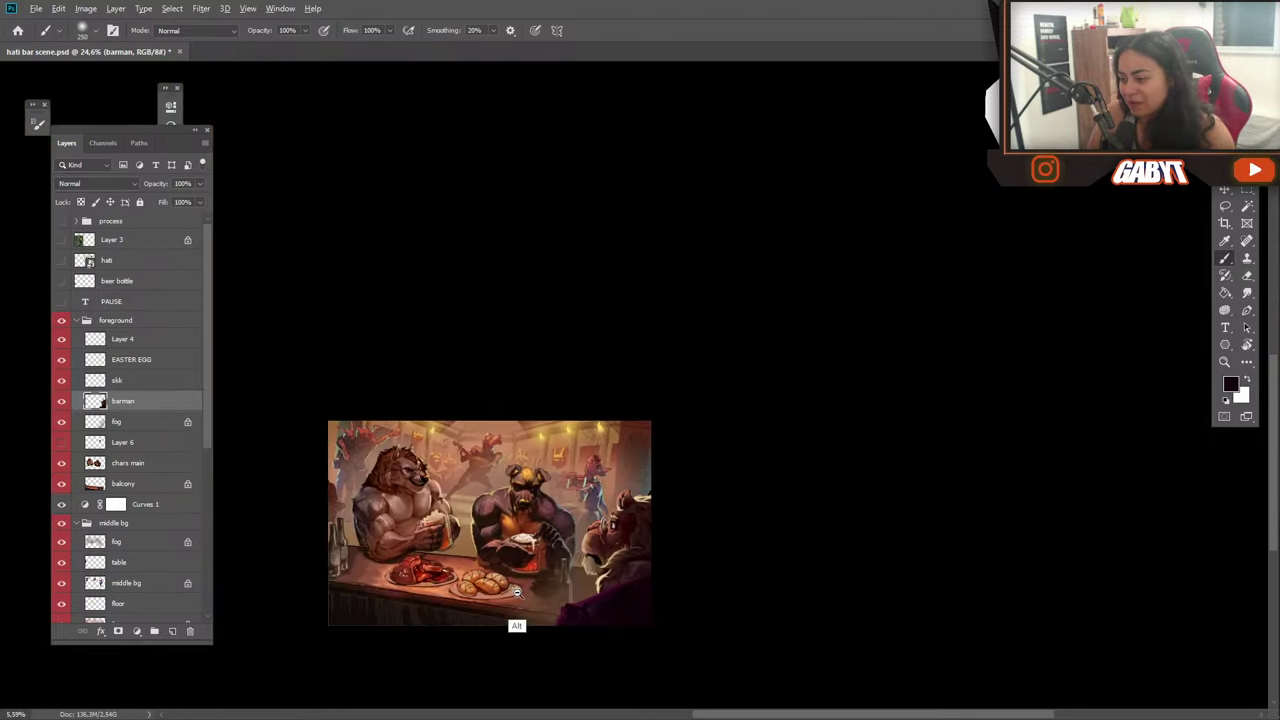
{"action": "scroll", "coordinate": [517, 592], "scroll_direction": "up", "scroll_amount": 5}
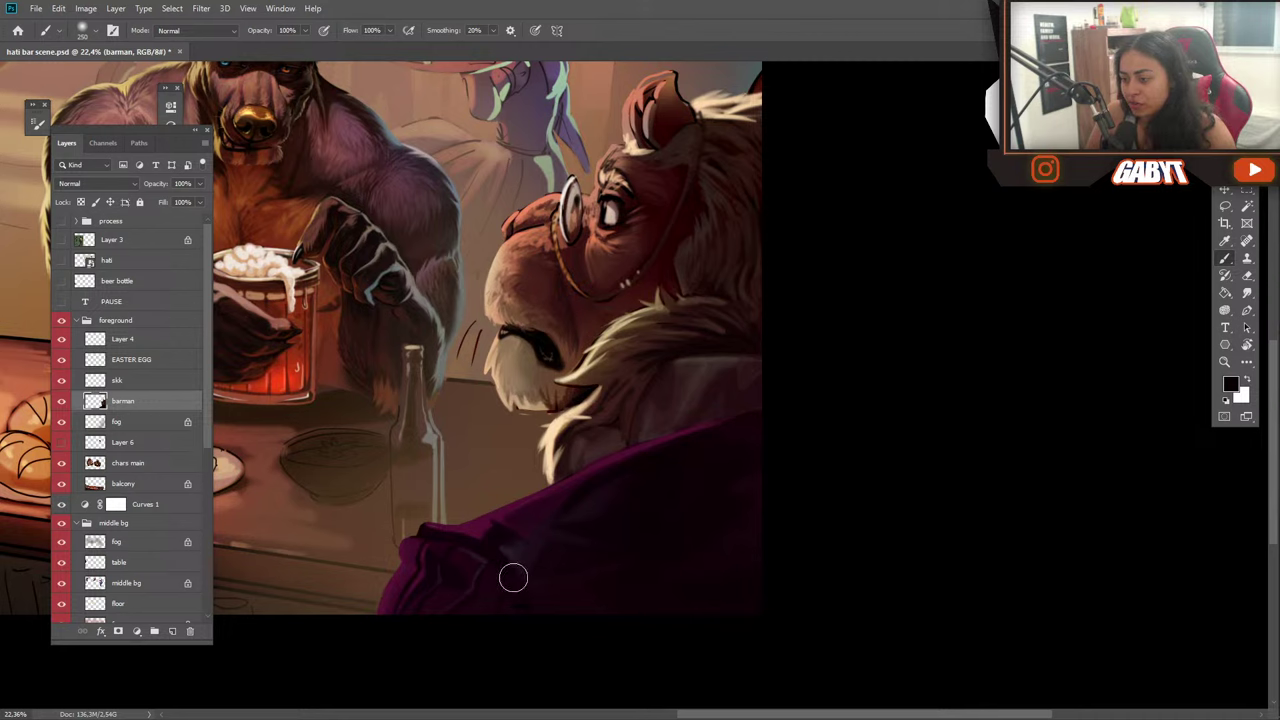
{"action": "left_click", "coordinate": [497, 527], "text": "alt"}
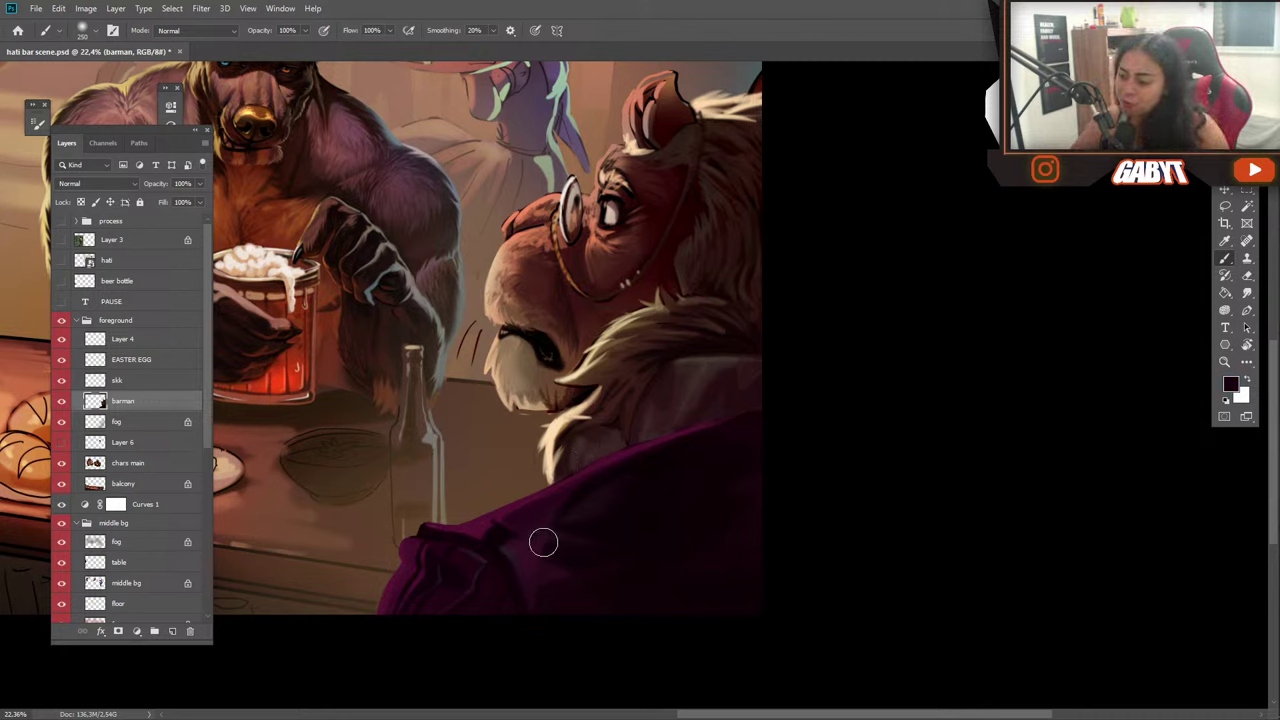
{"action": "left_click", "coordinate": [491, 606], "text": "alt"}
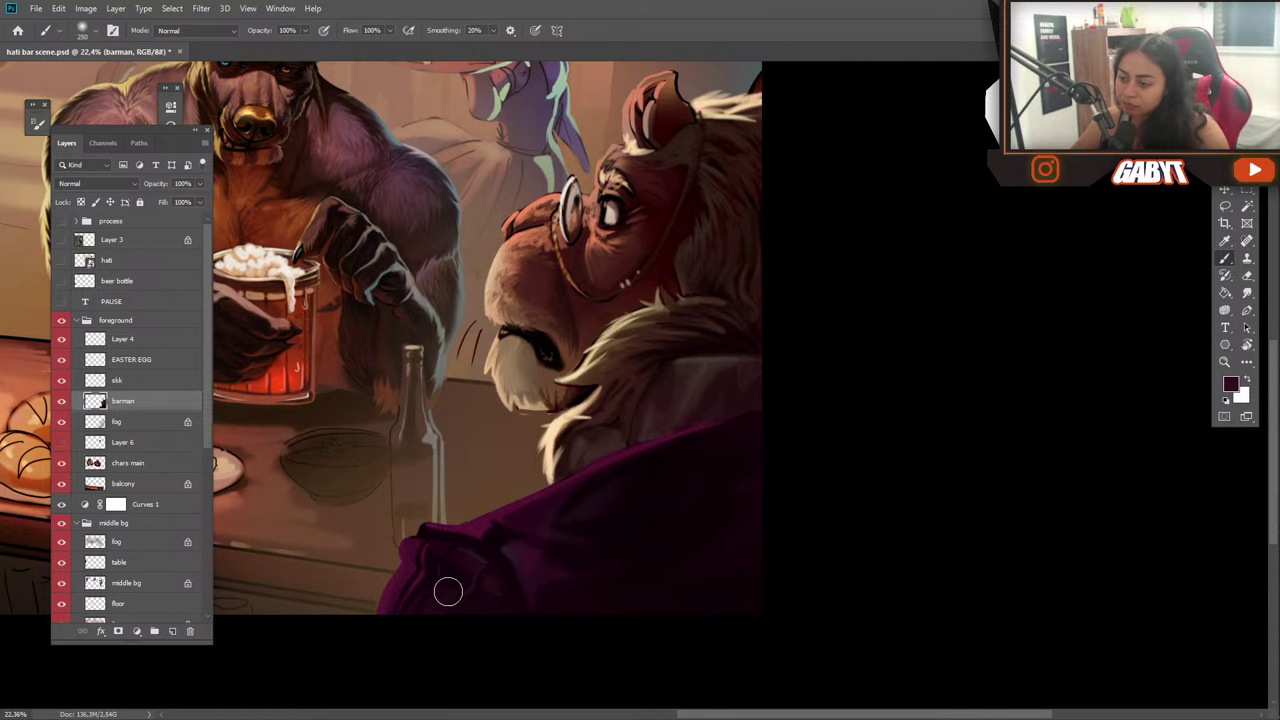
{"action": "left_click_drag", "start_coordinate": [514, 629], "coordinate": [460, 622]}
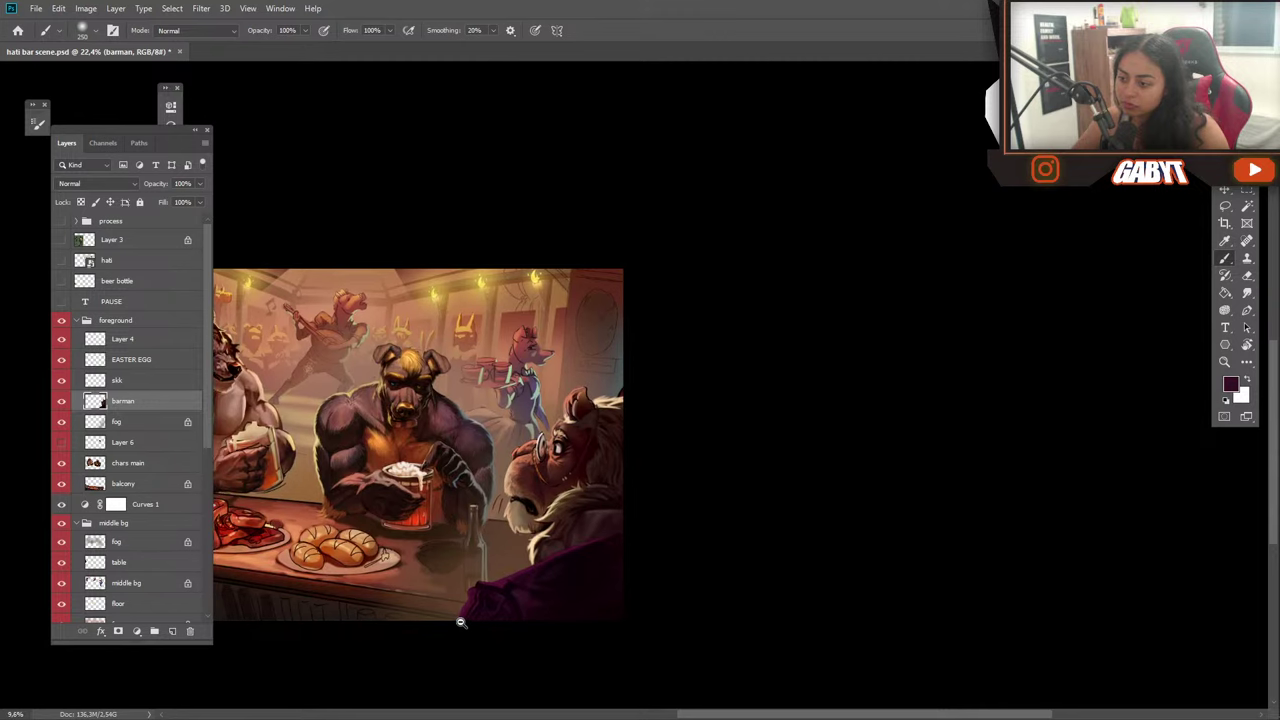
{"action": "scroll", "coordinate": [460, 622], "scroll_direction": "up", "scroll_amount": 3}
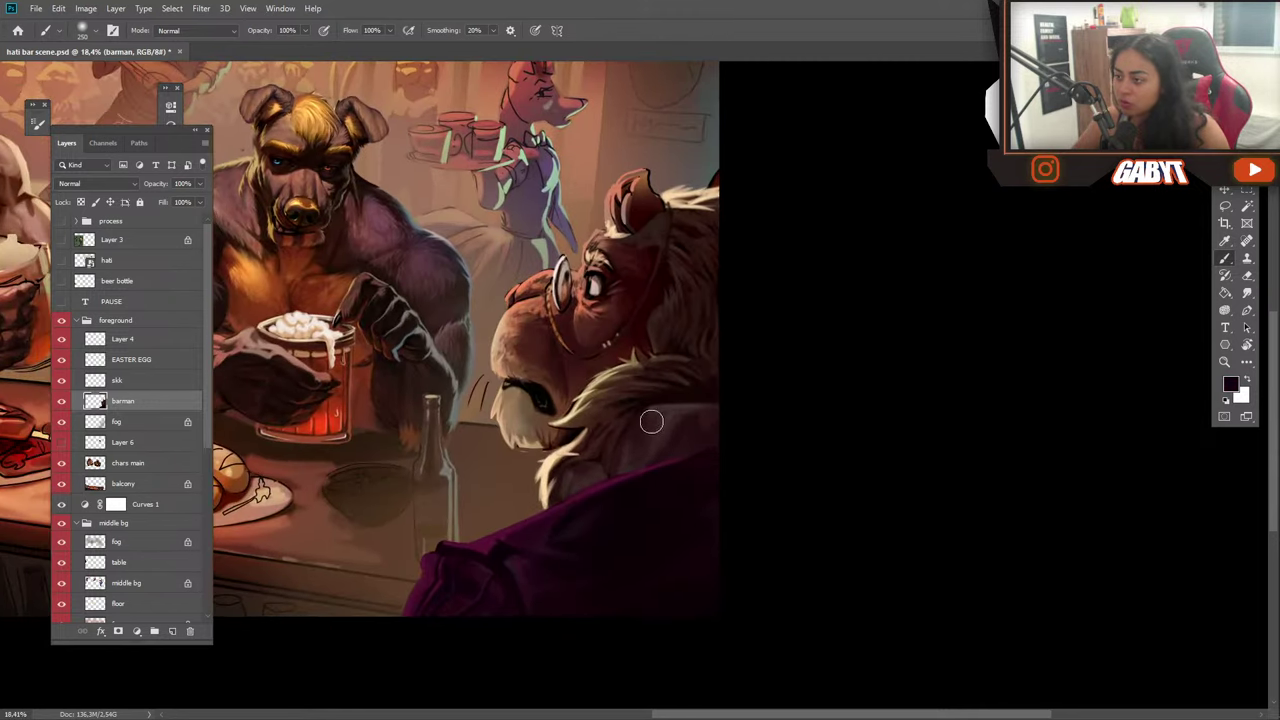
Add glowing gold highlights to the front of the glasses chain with a sampled orange, using a size 90 brush in Linear Dodge (Add) mode.
{"action": "scroll", "coordinate": [648, 415], "scroll_direction": "down", "scroll_amount": 2}
{"action": "scroll", "coordinate": [607, 418], "scroll_direction": "down", "scroll_amount": 2}
{"action": "scroll", "coordinate": [600, 450], "scroll_direction": "up", "scroll_amount": 6}
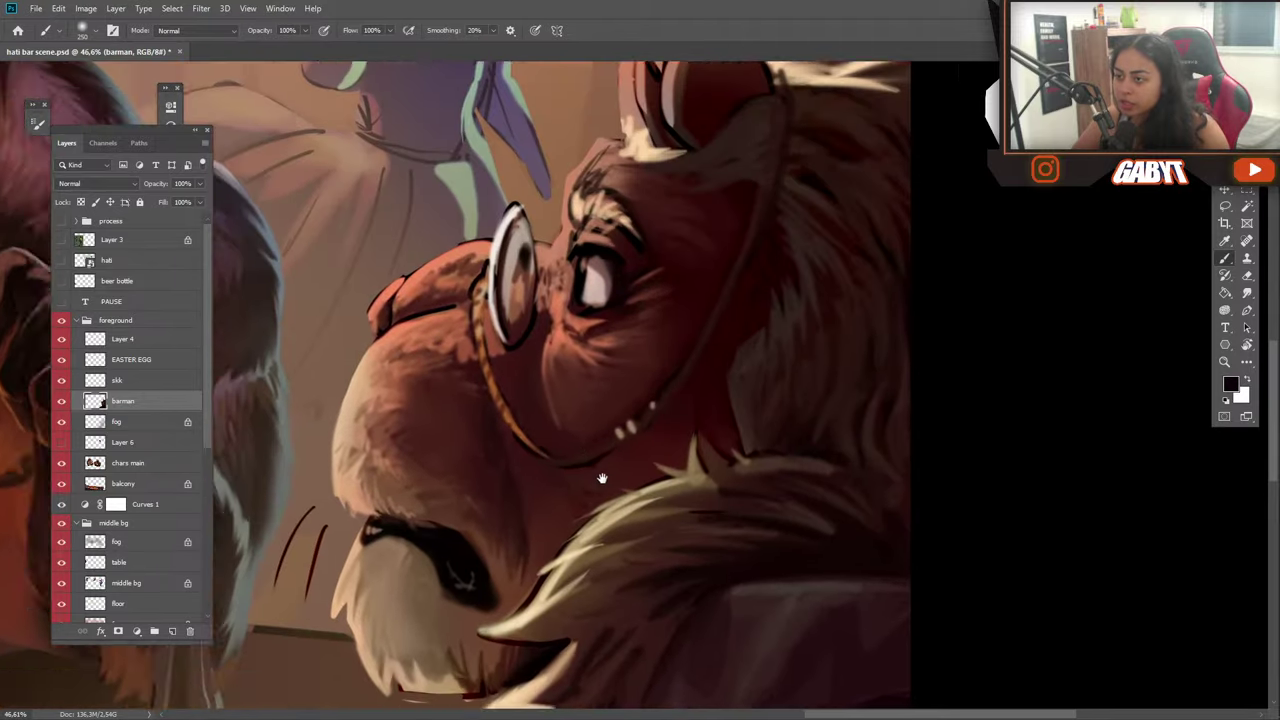
{"action": "left_click_drag", "start_coordinate": [602, 478], "coordinate": [646, 536]}
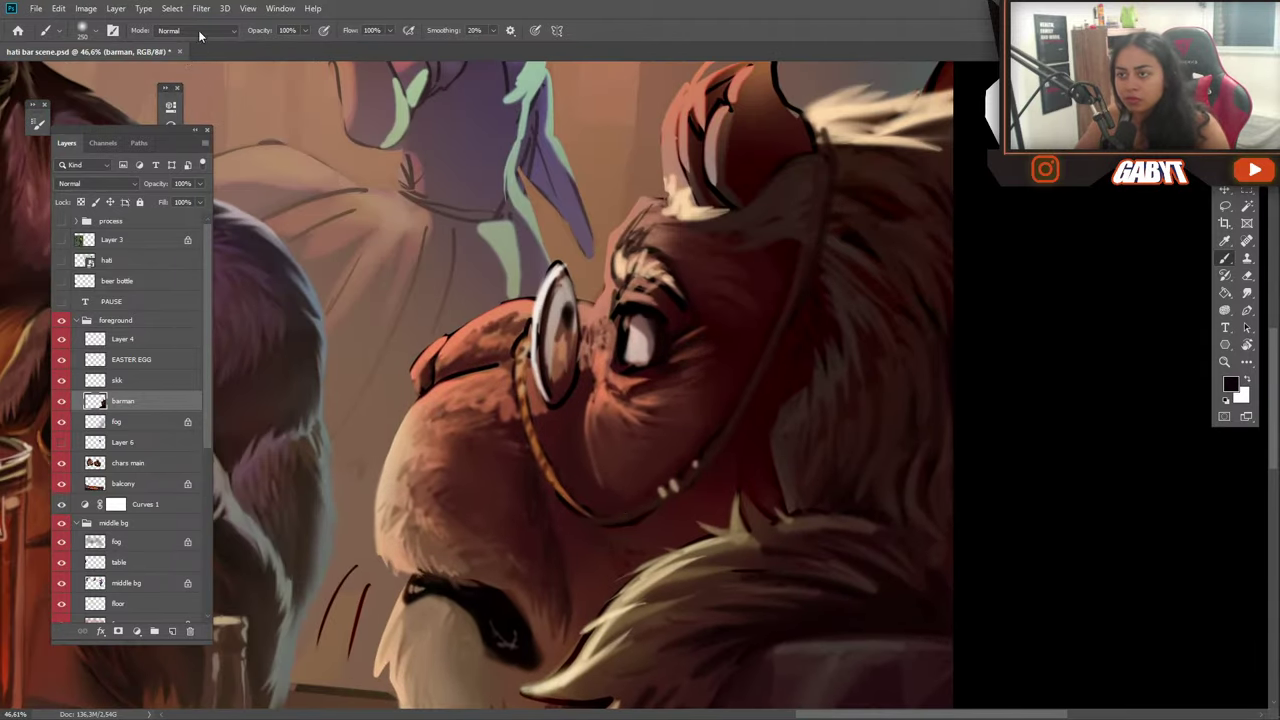
{"action": "left_click", "coordinate": [198, 30]}
{"action": "left_click", "coordinate": [184, 182]}
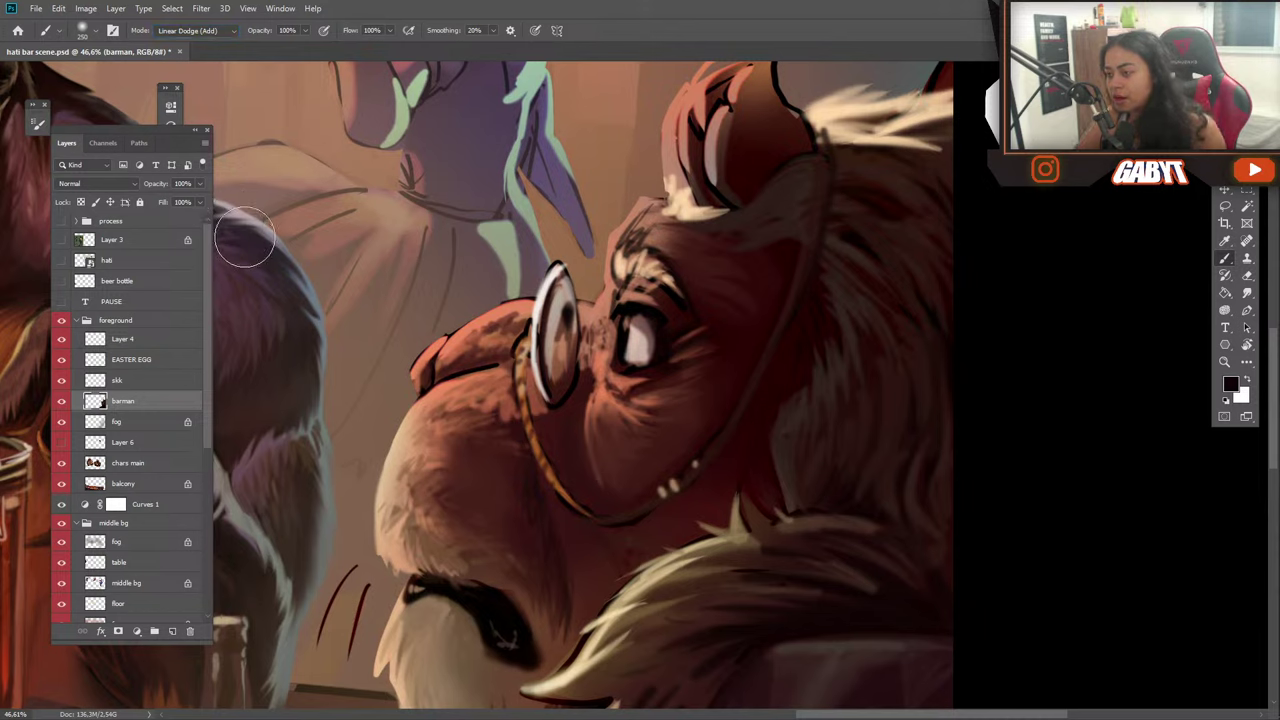
{"action": "key", "text": "["}
{"action": "key", "text": "["}
{"action": "key", "text": "["}
{"action": "key", "text": "["}
{"action": "key", "text": "["}
{"action": "key", "text": "["}
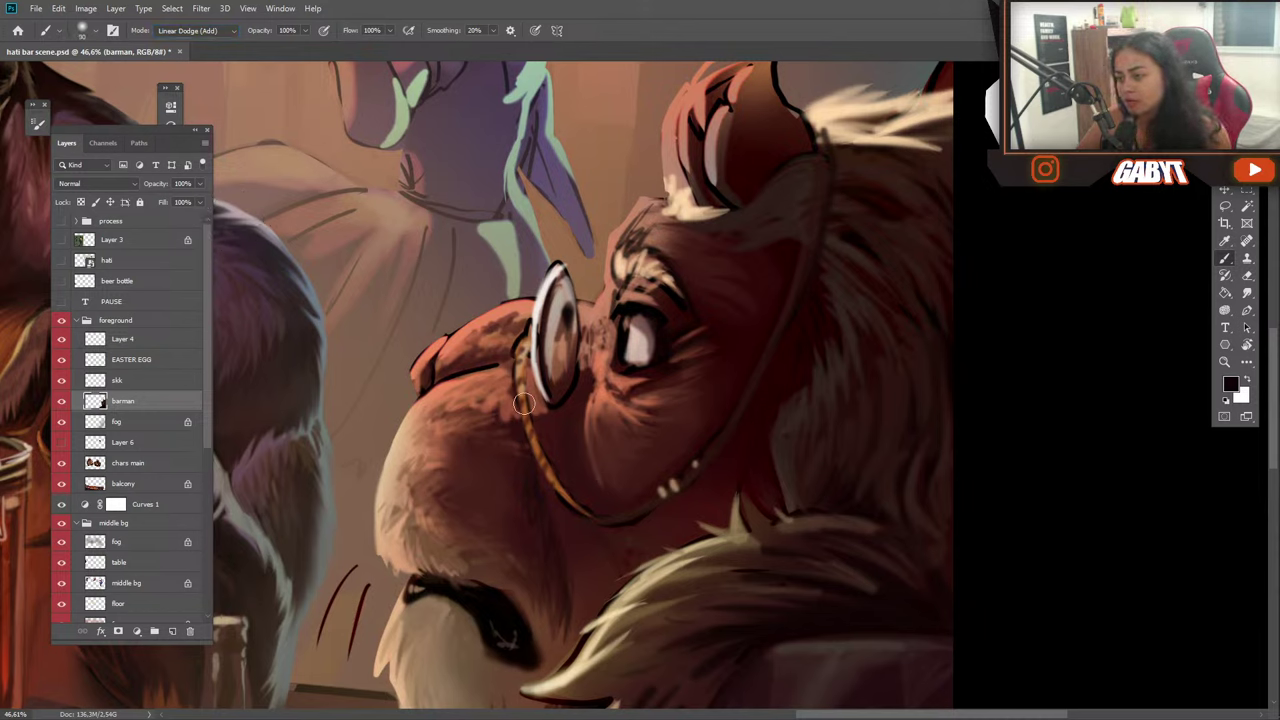
{"action": "key", "text": "alt"}
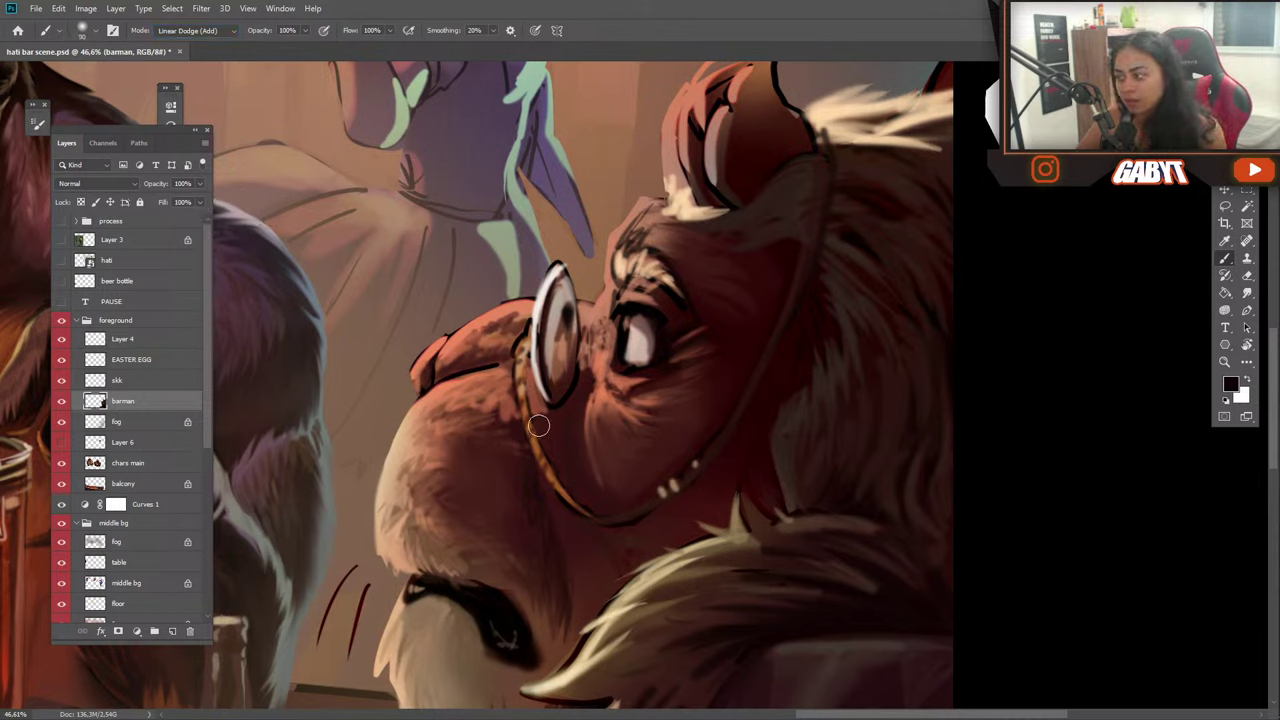
{"action": "left_click", "coordinate": [524, 402], "text": "alt"}
{"action": "left_click_drag", "start_coordinate": [521, 330], "coordinate": [538, 455]}
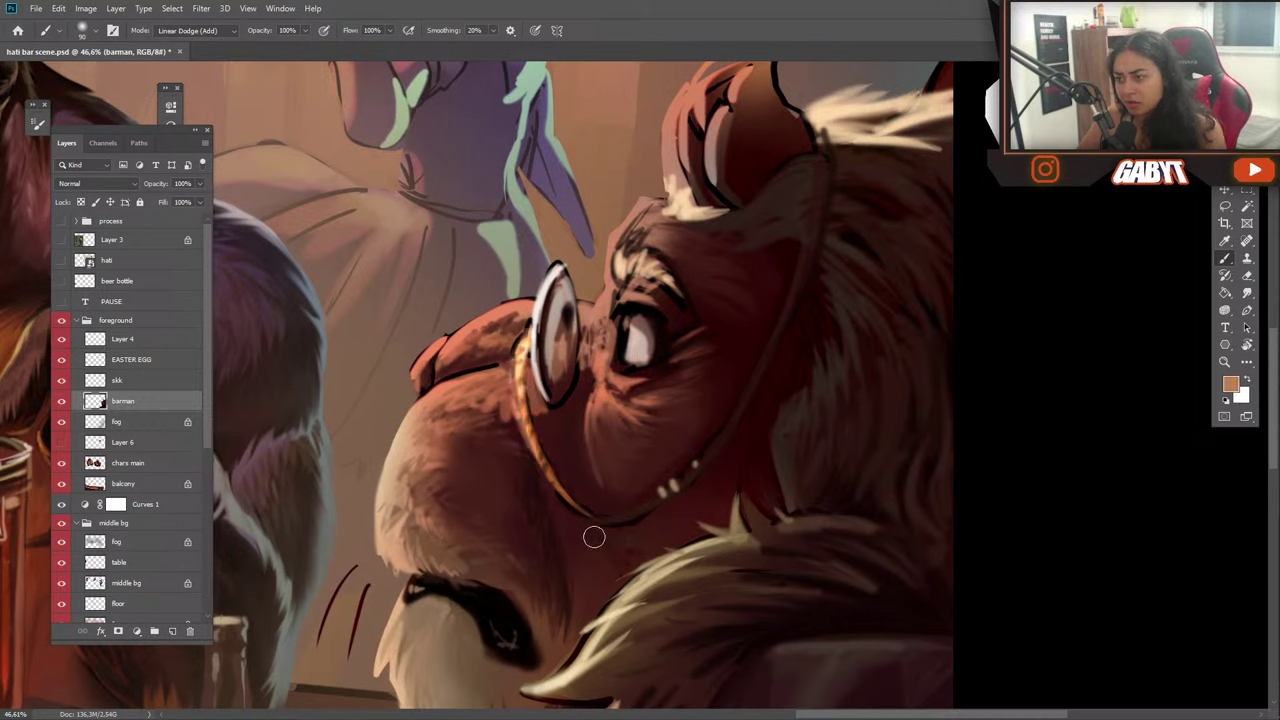
{"action": "key", "text": "ctrl+z"}
{"action": "mouse_move", "coordinate": [527, 334]}
{"action": "left_mouse_down"}
{"action": "mouse_move", "coordinate": [527, 403]}
{"action": "mouse_move", "coordinate": [568, 492]}
{"action": "left_mouse_up"}
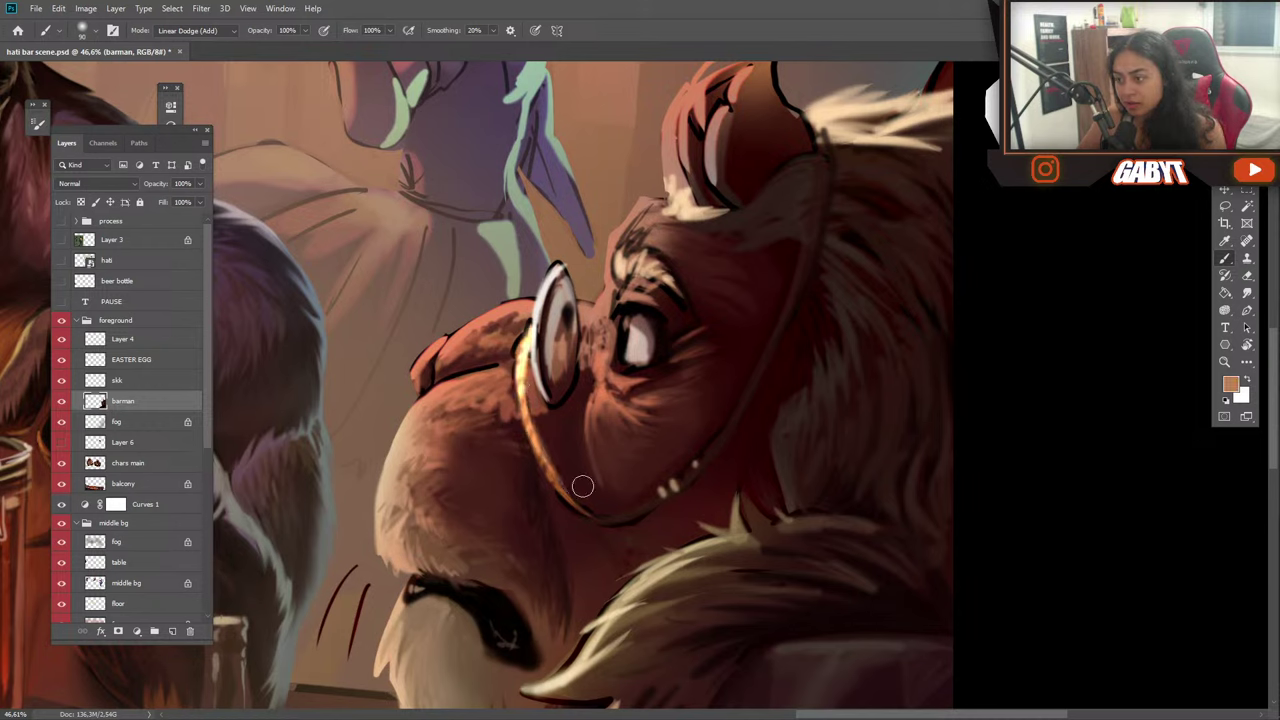
{"action": "left_click_drag", "start_coordinate": [519, 399], "coordinate": [590, 513]}
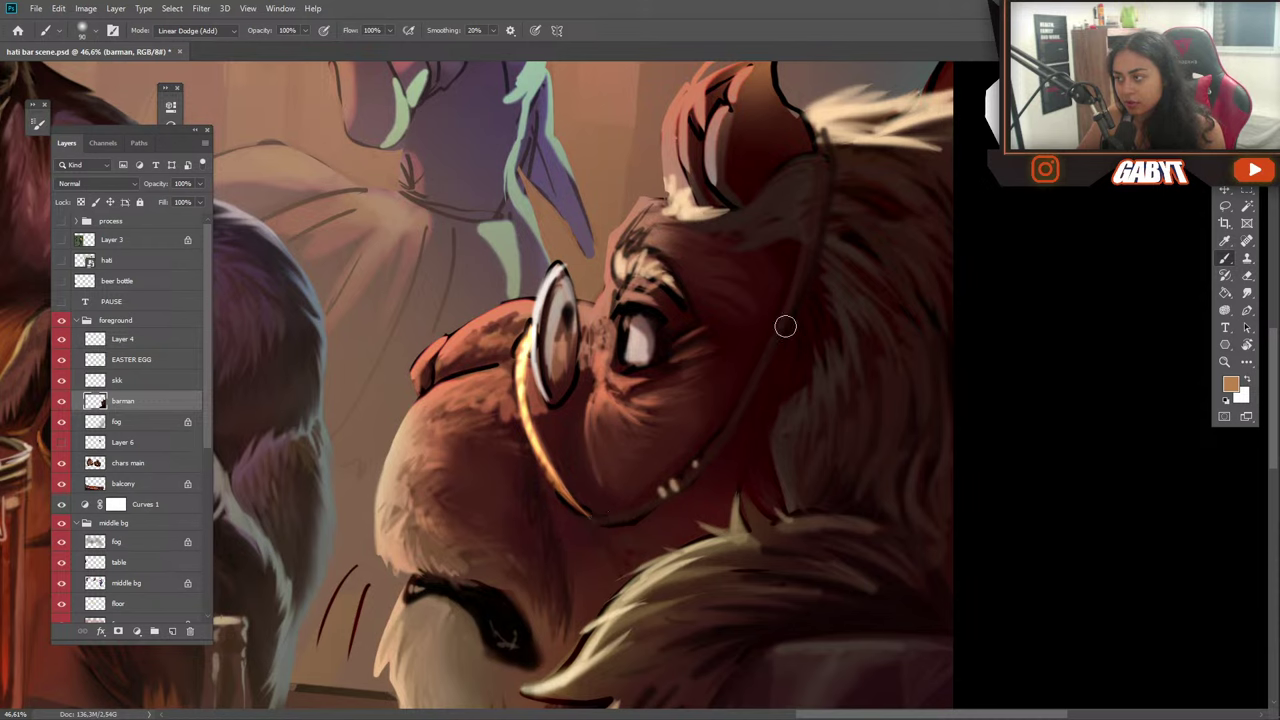
Dot glowing bead highlights along the rear stretch of the glasses chain up to the ear.
{"action": "left_click_drag", "start_coordinate": [731, 427], "coordinate": [753, 390]}
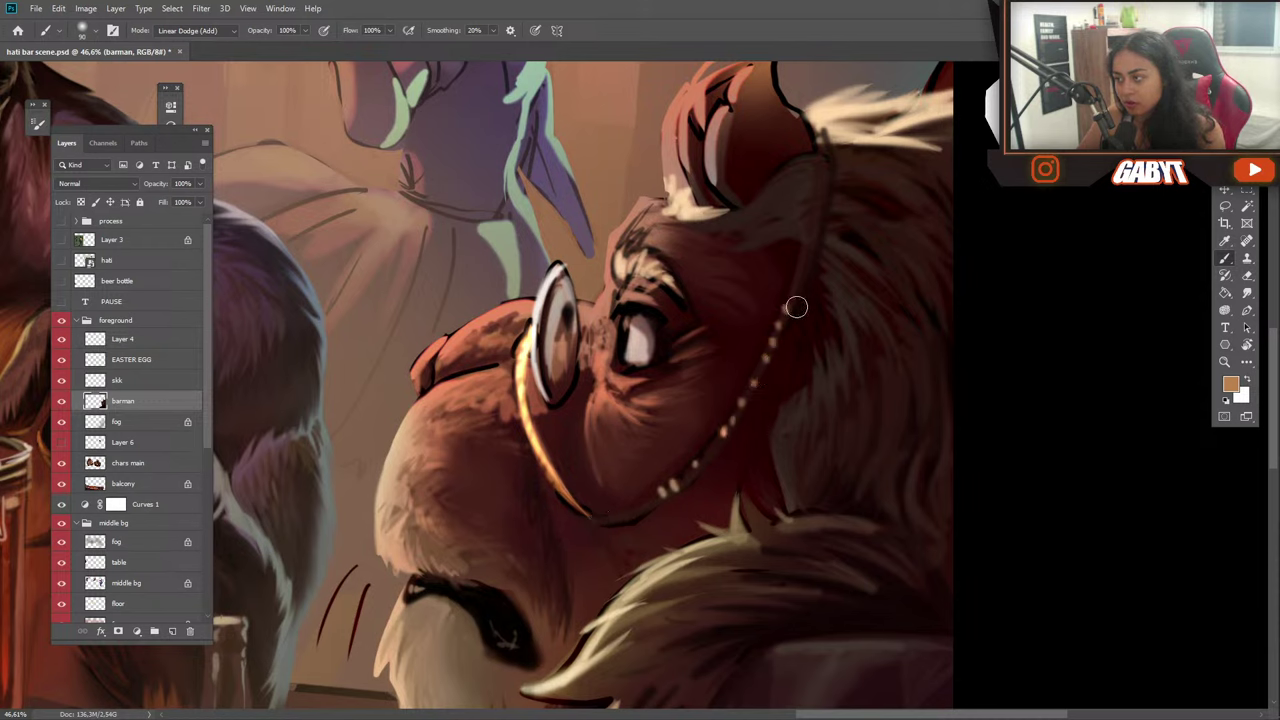
{"action": "left_click_drag", "start_coordinate": [796, 307], "coordinate": [803, 264]}
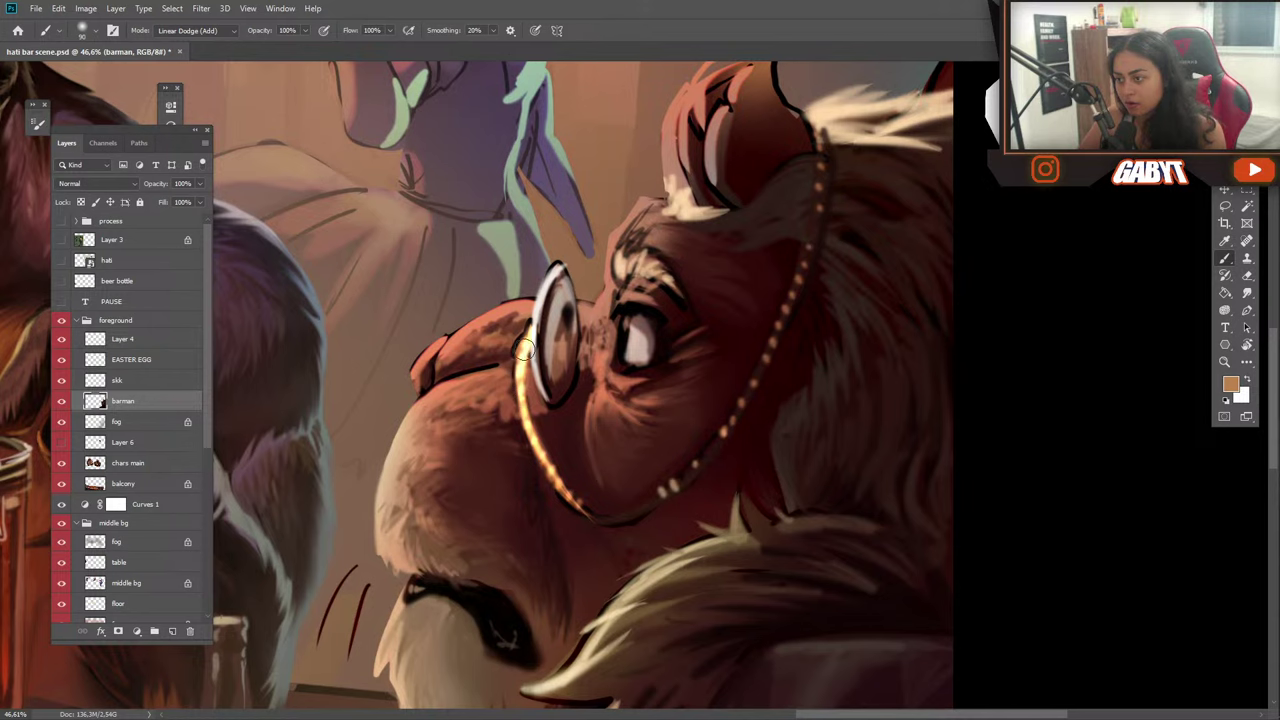
Smudge away the black line art on the nose tip and upper glasses rim, using the Smudge tool at 78% strength.
{"action": "left_click_drag", "start_coordinate": [537, 467], "coordinate": [561, 426]}
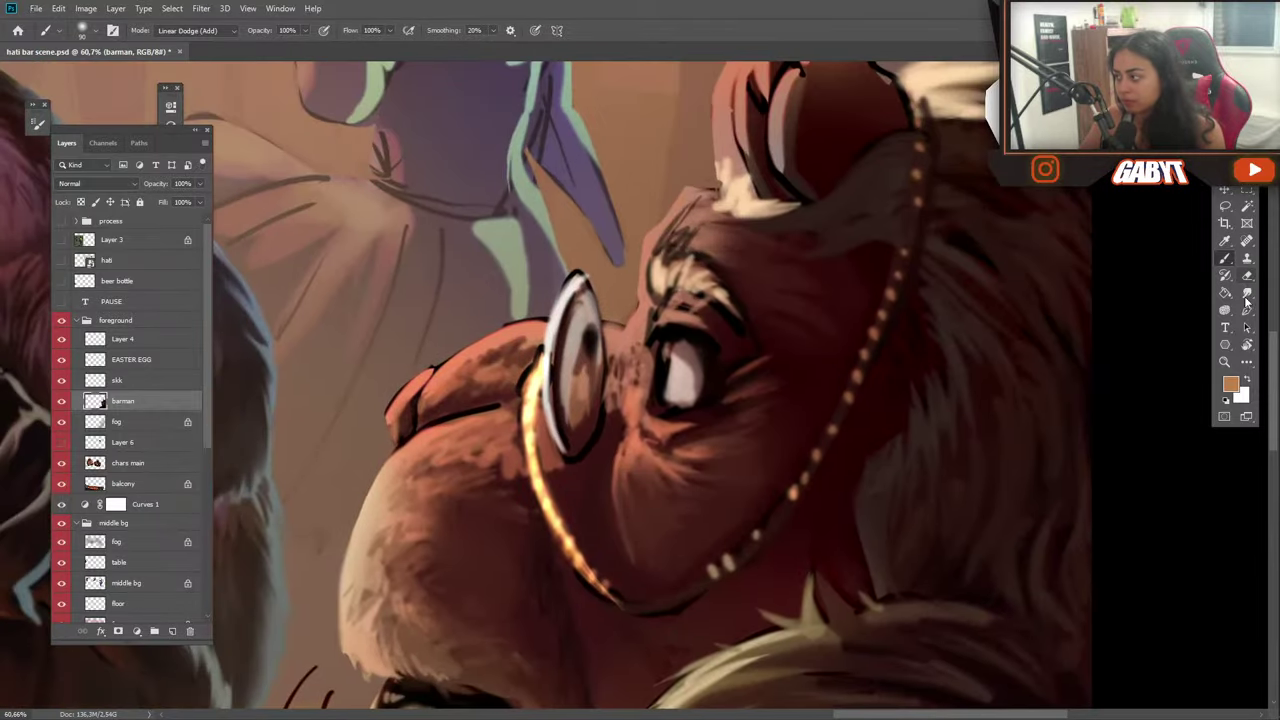
{"action": "left_click", "coordinate": [1247, 295]}
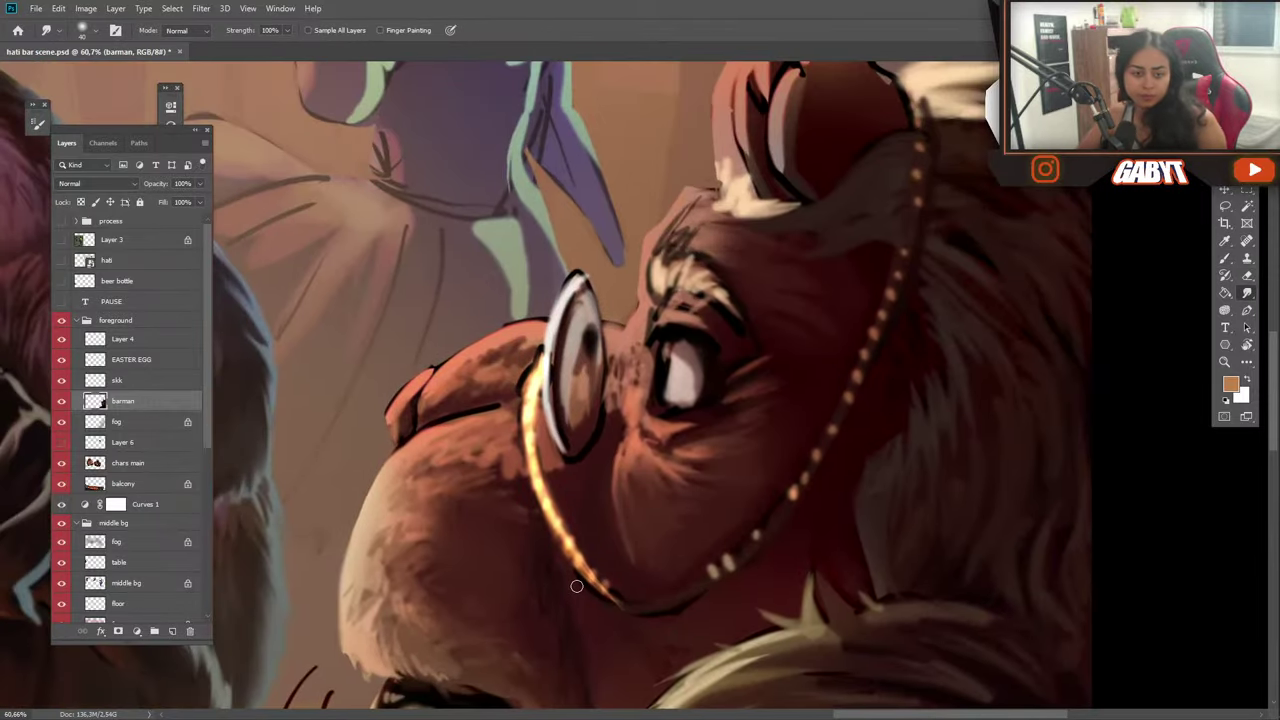
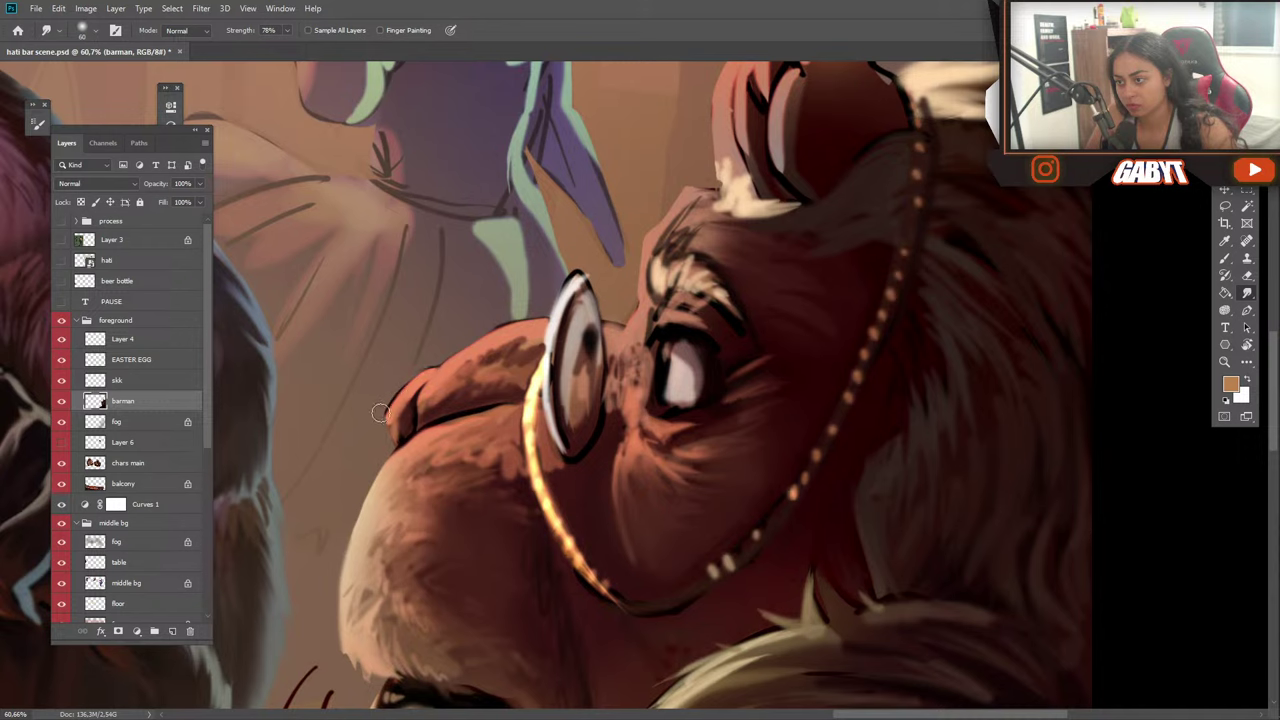
{"action": "left_click_drag", "start_coordinate": [392, 396], "coordinate": [391, 441]}
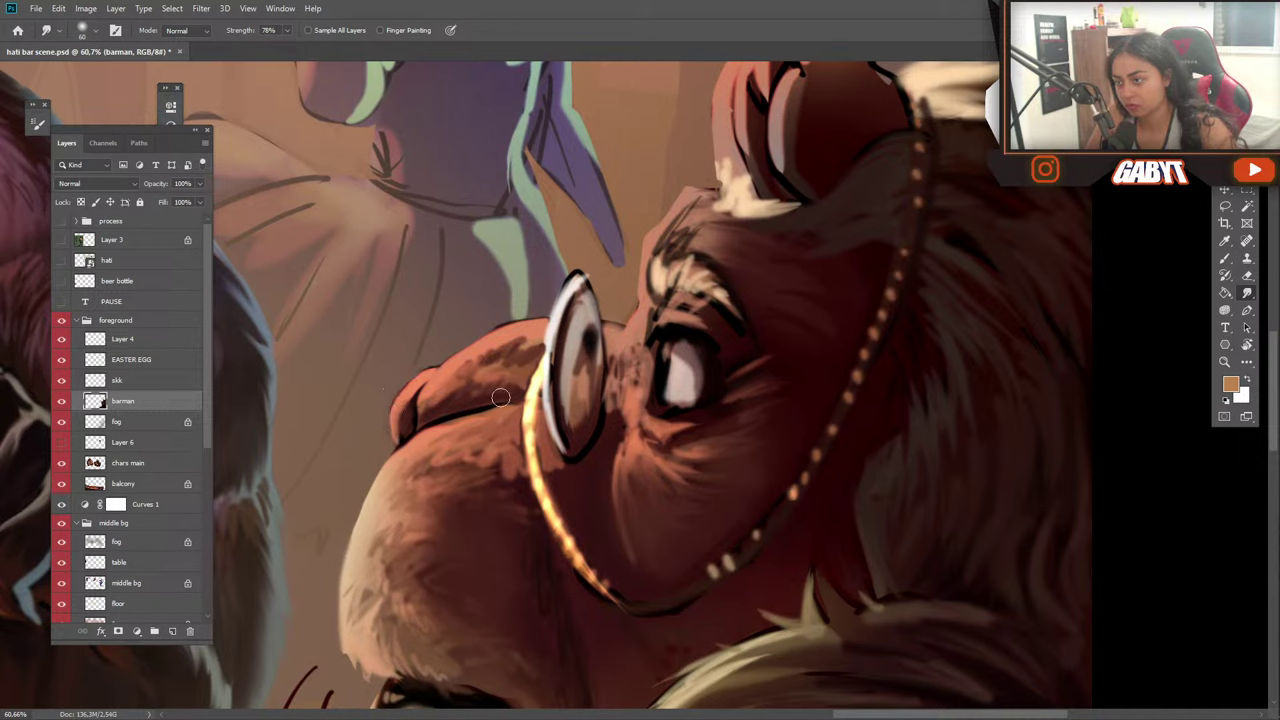
{"action": "mouse_move", "coordinate": [560, 302]}
{"action": "left_mouse_down"}
{"action": "mouse_move", "coordinate": [578, 276]}
{"action": "mouse_move", "coordinate": [565, 314]}
{"action": "mouse_move", "coordinate": [581, 281]}
{"action": "mouse_move", "coordinate": [557, 277]}
{"action": "mouse_move", "coordinate": [595, 269]}
{"action": "mouse_move", "coordinate": [579, 268]}
{"action": "left_mouse_up"}
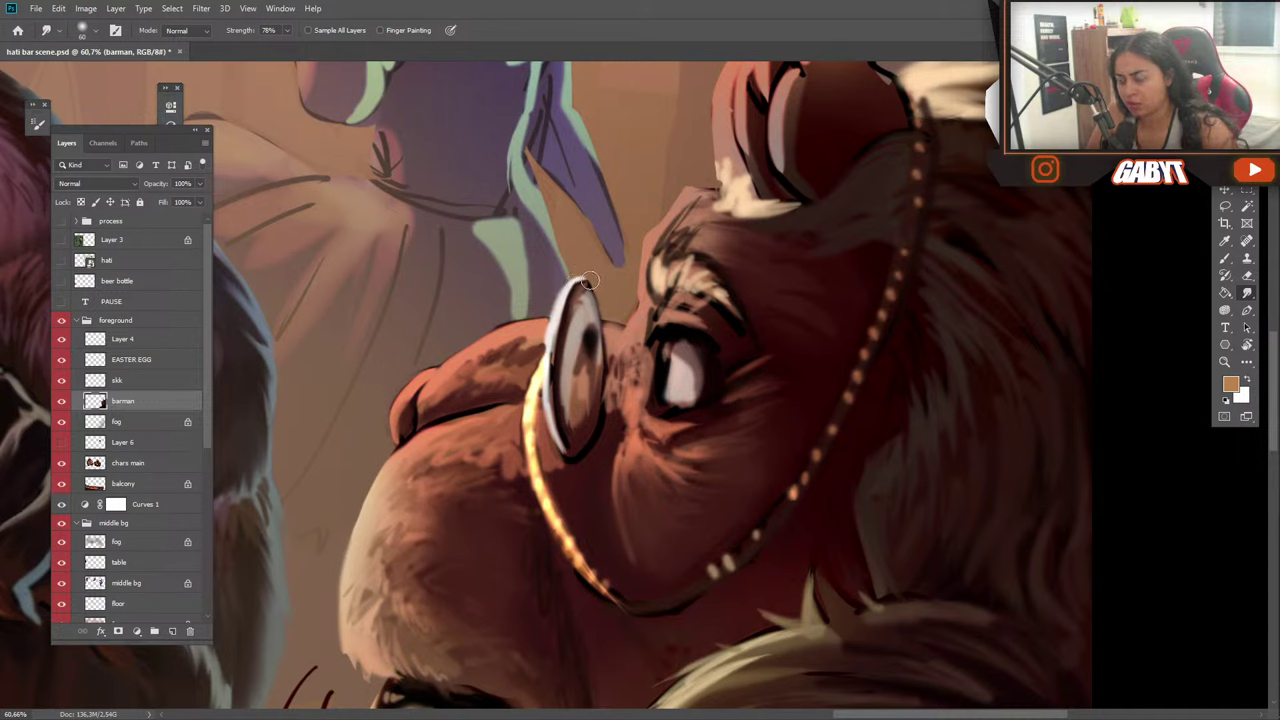
{"action": "mouse_move", "coordinate": [565, 294]}
{"action": "left_mouse_down"}
{"action": "mouse_move", "coordinate": [553, 330]}
{"action": "mouse_move", "coordinate": [555, 314]}
{"action": "left_mouse_up"}
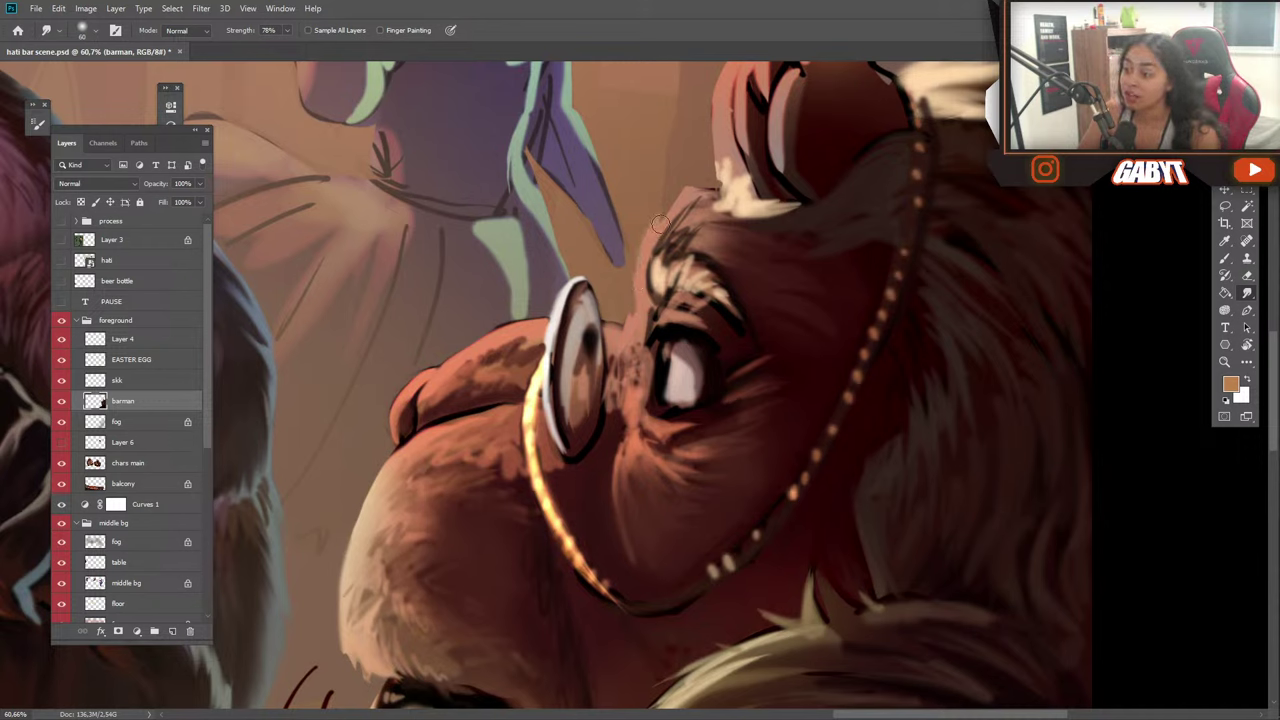
Smudge the forehead edge, brow and cream tuft below the ear outward into soft fur strands.
{"action": "left_click_drag", "start_coordinate": [672, 214], "coordinate": [707, 190]}
{"action": "mouse_move", "coordinate": [664, 238]}
{"action": "left_mouse_down"}
{"action": "mouse_move", "coordinate": [692, 218]}
{"action": "mouse_move", "coordinate": [658, 252]}
{"action": "mouse_move", "coordinate": [688, 225]}
{"action": "mouse_move", "coordinate": [670, 246]}
{"action": "mouse_move", "coordinate": [702, 235]}
{"action": "mouse_move", "coordinate": [675, 231]}
{"action": "mouse_move", "coordinate": [669, 215]}
{"action": "mouse_move", "coordinate": [656, 245]}
{"action": "mouse_move", "coordinate": [673, 217]}
{"action": "mouse_move", "coordinate": [669, 240]}
{"action": "mouse_move", "coordinate": [730, 194]}
{"action": "mouse_move", "coordinate": [710, 212]}
{"action": "mouse_move", "coordinate": [744, 198]}
{"action": "mouse_move", "coordinate": [705, 218]}
{"action": "mouse_move", "coordinate": [756, 212]}
{"action": "mouse_move", "coordinate": [727, 202]}
{"action": "mouse_move", "coordinate": [762, 190]}
{"action": "mouse_move", "coordinate": [749, 203]}
{"action": "mouse_move", "coordinate": [779, 168]}
{"action": "mouse_move", "coordinate": [750, 194]}
{"action": "mouse_move", "coordinate": [761, 160]}
{"action": "mouse_move", "coordinate": [750, 150]}
{"action": "mouse_move", "coordinate": [729, 179]}
{"action": "mouse_move", "coordinate": [729, 93]}
{"action": "mouse_move", "coordinate": [662, 343]}
{"action": "left_mouse_up"}
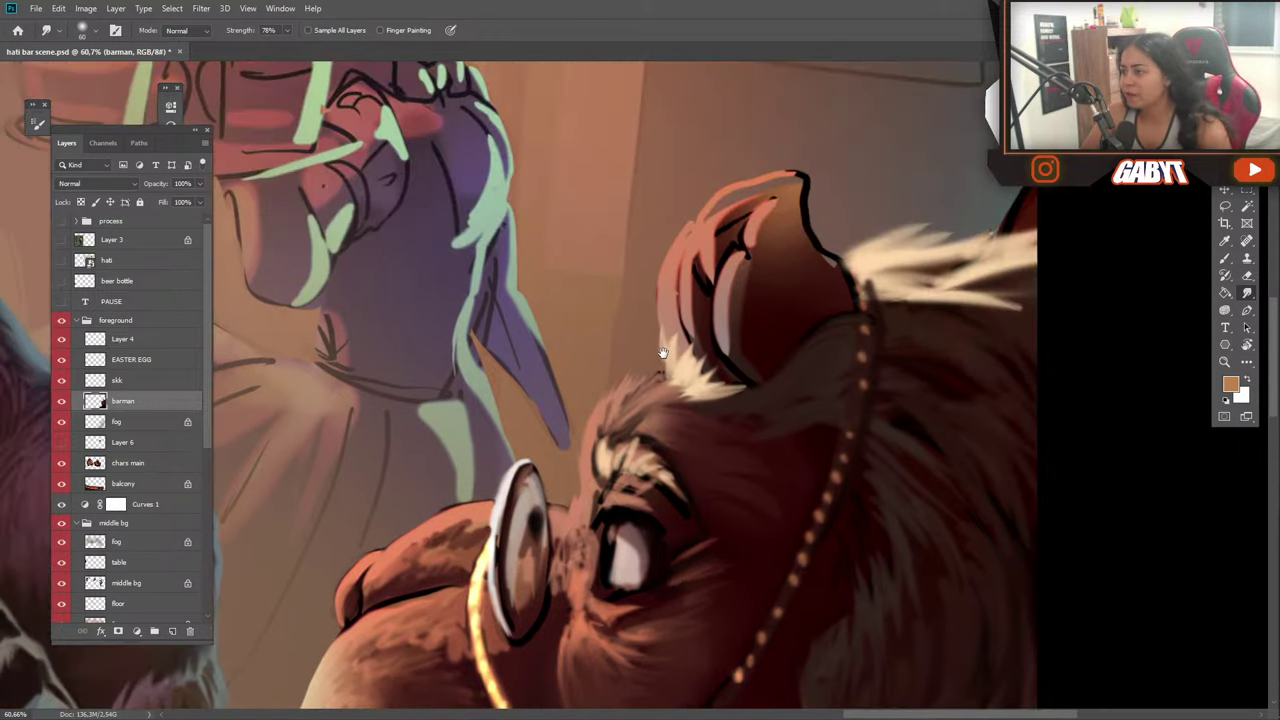
{"action": "mouse_move", "coordinate": [686, 233]}
{"action": "left_mouse_down"}
{"action": "mouse_move", "coordinate": [657, 266]}
{"action": "mouse_move", "coordinate": [660, 255]}
{"action": "mouse_move", "coordinate": [670, 337]}
{"action": "mouse_move", "coordinate": [649, 312]}
{"action": "mouse_move", "coordinate": [655, 327]}
{"action": "mouse_move", "coordinate": [735, 273]}
{"action": "left_mouse_up"}
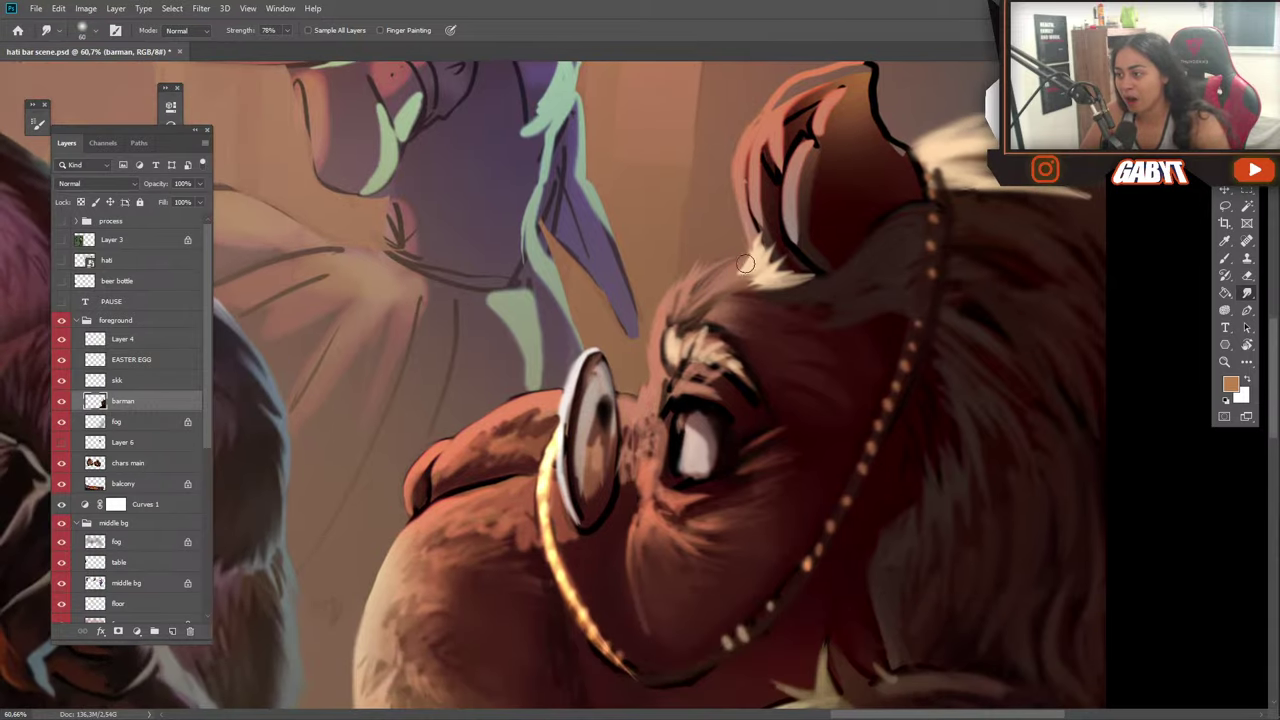
{"action": "left_click_drag", "start_coordinate": [754, 251], "coordinate": [742, 216]}
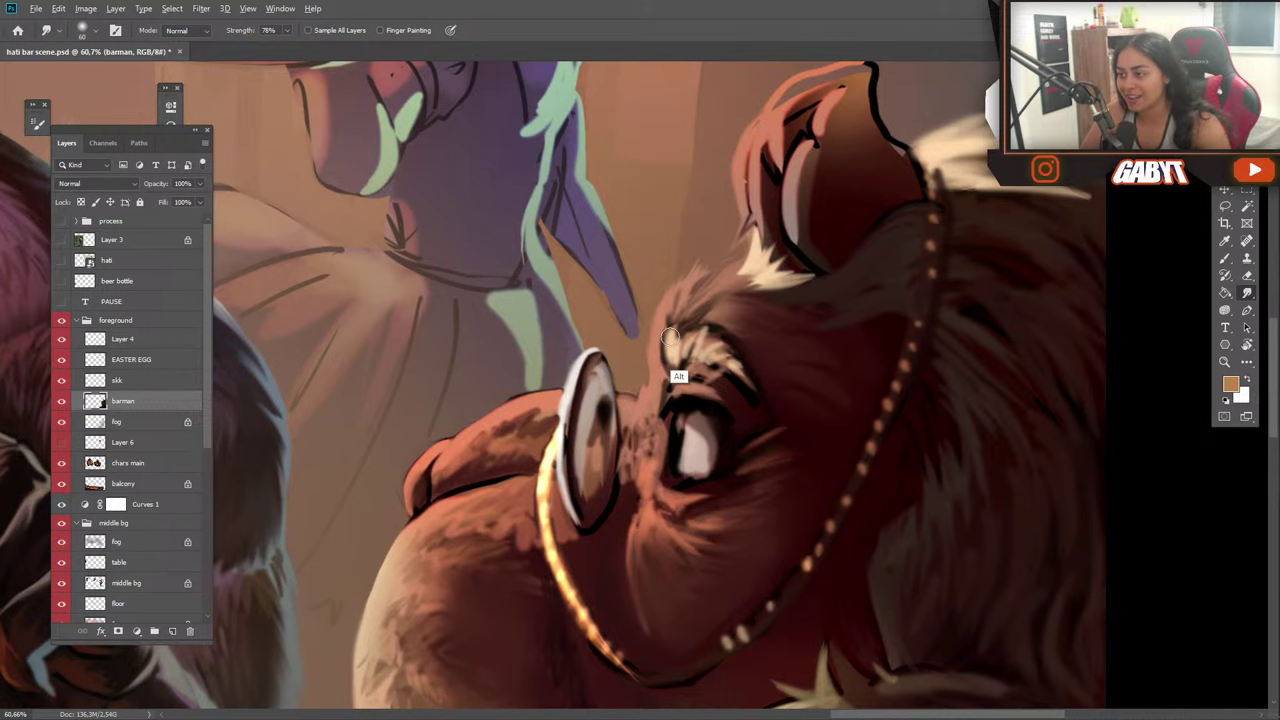
{"action": "left_click_drag", "start_coordinate": [676, 336], "coordinate": [700, 274]}
Smudge the grey inner-ear highlight into strands and blend the ear's outer line art into its orange and brown edges.
{"action": "left_click_drag", "start_coordinate": [752, 236], "coordinate": [641, 371]}
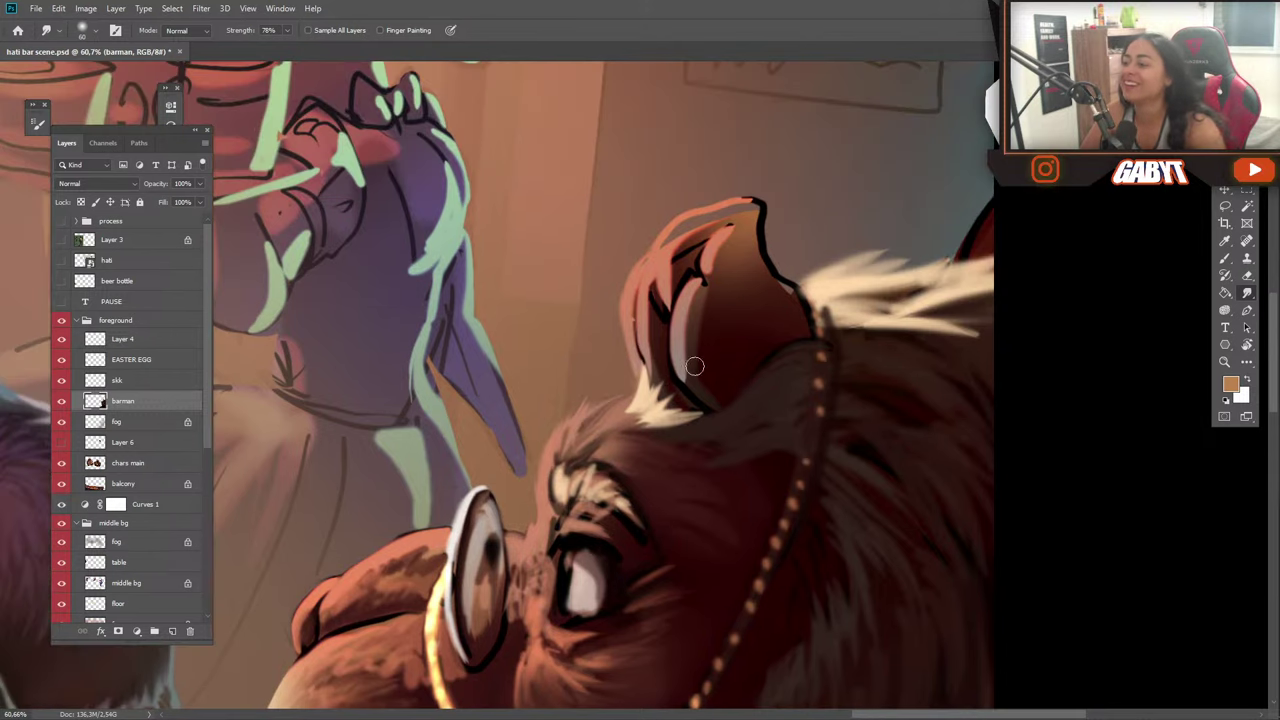
{"action": "mouse_move", "coordinate": [680, 332]}
{"action": "left_mouse_down"}
{"action": "mouse_move", "coordinate": [703, 382]}
{"action": "mouse_move", "coordinate": [681, 378]}
{"action": "mouse_move", "coordinate": [698, 400]}
{"action": "left_mouse_up"}
{"action": "mouse_move", "coordinate": [668, 356]}
{"action": "left_mouse_down"}
{"action": "mouse_move", "coordinate": [705, 413]}
{"action": "mouse_move", "coordinate": [677, 347]}
{"action": "mouse_move", "coordinate": [681, 388]}
{"action": "mouse_move", "coordinate": [703, 401]}
{"action": "mouse_move", "coordinate": [684, 378]}
{"action": "mouse_move", "coordinate": [714, 406]}
{"action": "mouse_move", "coordinate": [680, 369]}
{"action": "mouse_move", "coordinate": [716, 414]}
{"action": "mouse_move", "coordinate": [654, 359]}
{"action": "mouse_move", "coordinate": [660, 338]}
{"action": "mouse_move", "coordinate": [682, 375]}
{"action": "mouse_move", "coordinate": [668, 314]}
{"action": "left_mouse_up"}
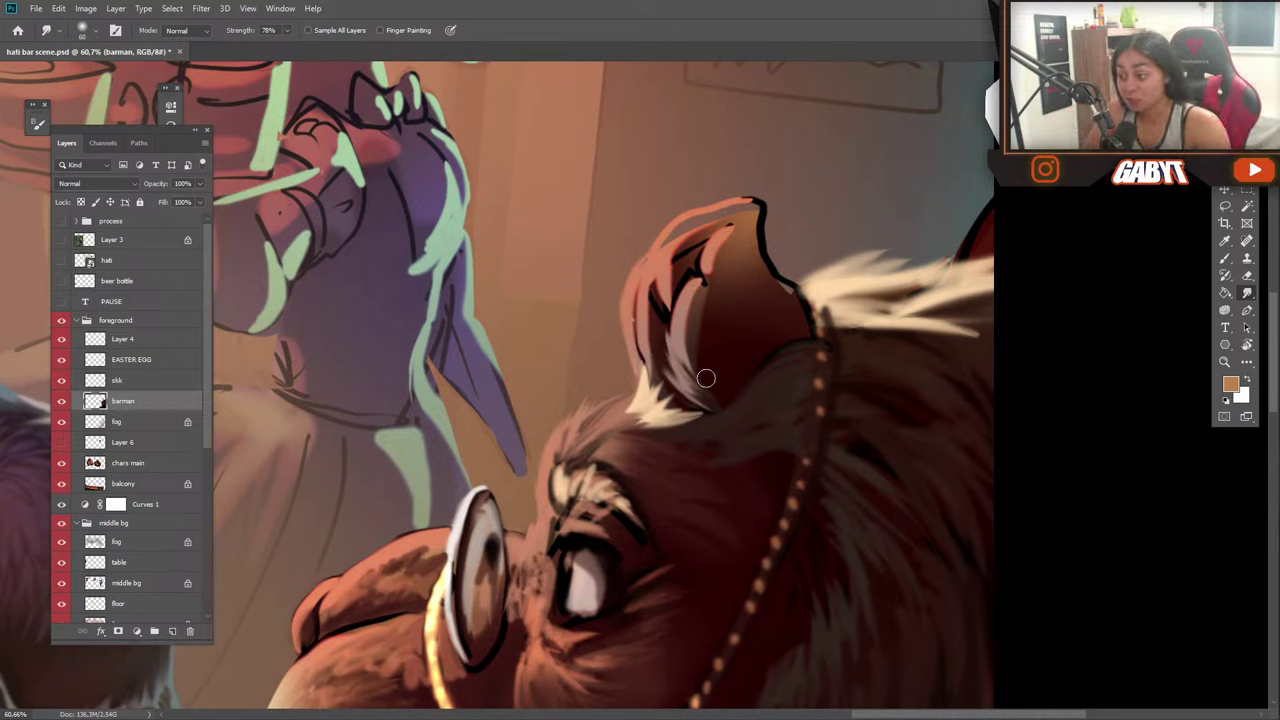
{"action": "mouse_move", "coordinate": [706, 377]}
{"action": "left_mouse_down"}
{"action": "mouse_move", "coordinate": [702, 282]}
{"action": "mouse_move", "coordinate": [686, 290]}
{"action": "mouse_move", "coordinate": [689, 266]}
{"action": "mouse_move", "coordinate": [660, 334]}
{"action": "mouse_move", "coordinate": [683, 267]}
{"action": "mouse_move", "coordinate": [661, 311]}
{"action": "mouse_move", "coordinate": [666, 250]}
{"action": "mouse_move", "coordinate": [658, 315]}
{"action": "mouse_move", "coordinate": [651, 278]}
{"action": "mouse_move", "coordinate": [653, 338]}
{"action": "mouse_move", "coordinate": [645, 271]}
{"action": "mouse_move", "coordinate": [660, 368]}
{"action": "mouse_move", "coordinate": [644, 271]}
{"action": "mouse_move", "coordinate": [638, 364]}
{"action": "left_mouse_up"}
{"action": "mouse_move", "coordinate": [638, 247]}
{"action": "left_mouse_down"}
{"action": "mouse_move", "coordinate": [618, 319]}
{"action": "mouse_move", "coordinate": [637, 378]}
{"action": "mouse_move", "coordinate": [640, 343]}
{"action": "mouse_move", "coordinate": [657, 371]}
{"action": "mouse_move", "coordinate": [630, 299]}
{"action": "mouse_move", "coordinate": [635, 308]}
{"action": "mouse_move", "coordinate": [642, 279]}
{"action": "mouse_move", "coordinate": [650, 316]}
{"action": "mouse_move", "coordinate": [656, 243]}
{"action": "mouse_move", "coordinate": [643, 265]}
{"action": "mouse_move", "coordinate": [647, 255]}
{"action": "mouse_move", "coordinate": [757, 174]}
{"action": "mouse_move", "coordinate": [729, 208]}
{"action": "mouse_move", "coordinate": [761, 200]}
{"action": "mouse_move", "coordinate": [737, 205]}
{"action": "mouse_move", "coordinate": [762, 211]}
{"action": "mouse_move", "coordinate": [761, 193]}
{"action": "mouse_move", "coordinate": [767, 266]}
{"action": "mouse_move", "coordinate": [771, 237]}
{"action": "mouse_move", "coordinate": [789, 286]}
{"action": "mouse_move", "coordinate": [785, 273]}
{"action": "mouse_move", "coordinate": [816, 305]}
{"action": "mouse_move", "coordinate": [805, 320]}
{"action": "mouse_move", "coordinate": [753, 268]}
{"action": "mouse_move", "coordinate": [789, 301]}
{"action": "mouse_move", "coordinate": [748, 211]}
{"action": "mouse_move", "coordinate": [758, 255]}
{"action": "mouse_move", "coordinate": [756, 218]}
{"action": "mouse_move", "coordinate": [740, 298]}
{"action": "mouse_move", "coordinate": [757, 334]}
{"action": "mouse_move", "coordinate": [748, 281]}
{"action": "mouse_move", "coordinate": [769, 331]}
{"action": "mouse_move", "coordinate": [812, 300]}
{"action": "mouse_move", "coordinate": [816, 332]}
{"action": "mouse_move", "coordinate": [796, 287]}
{"action": "mouse_move", "coordinate": [805, 296]}
{"action": "mouse_move", "coordinate": [798, 282]}
{"action": "mouse_move", "coordinate": [812, 278]}
{"action": "mouse_move", "coordinate": [760, 200]}
{"action": "left_mouse_up"}
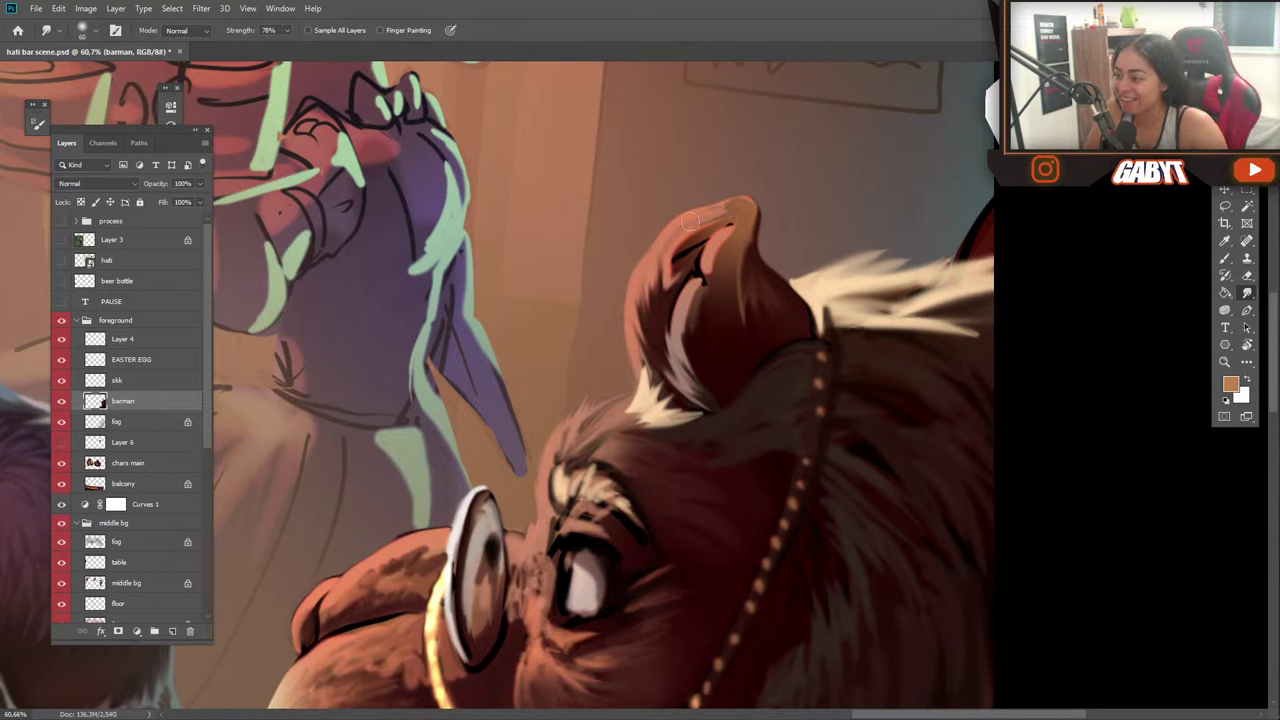
{"action": "left_click_drag", "start_coordinate": [721, 211], "coordinate": [692, 225]}
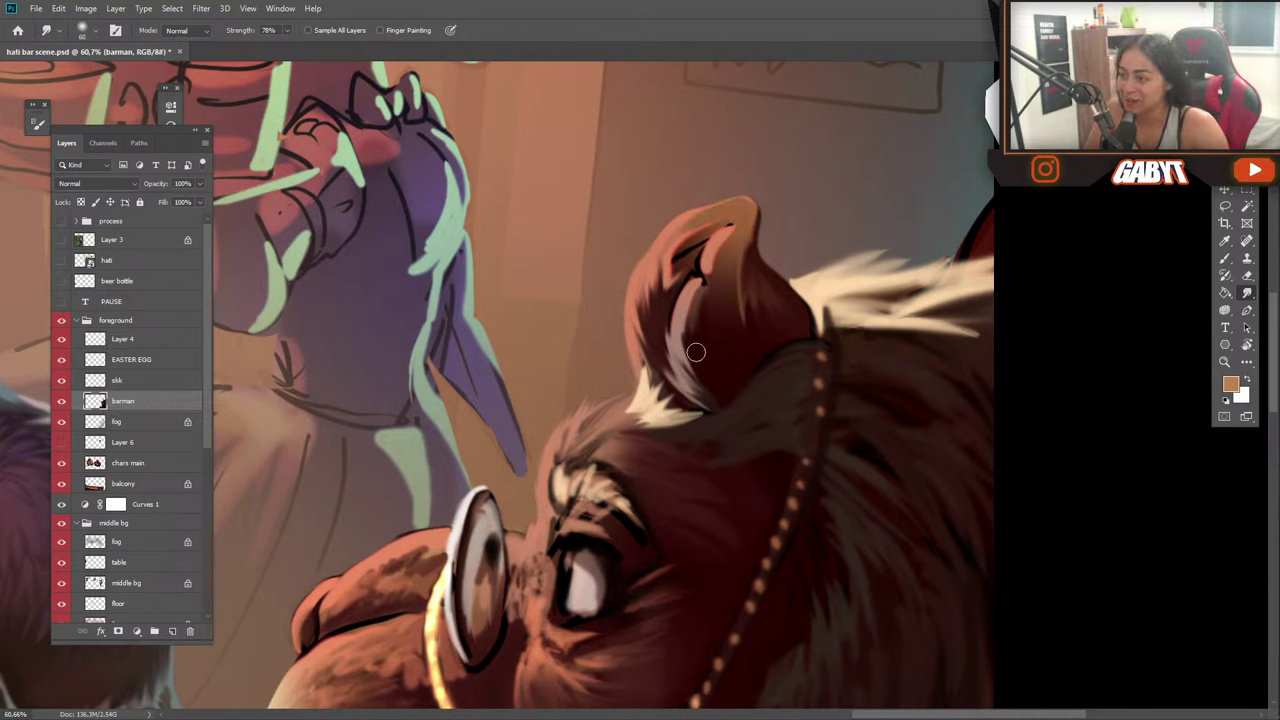
Smudge the black fold lines inside the ear into fur strands and pull small tufts along its front edge.
{"action": "left_click_drag", "start_coordinate": [697, 352], "coordinate": [676, 309]}
{"action": "mouse_move", "coordinate": [706, 360]}
{"action": "left_mouse_down"}
{"action": "mouse_move", "coordinate": [689, 289]}
{"action": "mouse_move", "coordinate": [707, 280]}
{"action": "mouse_move", "coordinate": [713, 301]}
{"action": "mouse_move", "coordinate": [711, 252]}
{"action": "mouse_move", "coordinate": [718, 280]}
{"action": "mouse_move", "coordinate": [737, 212]}
{"action": "left_mouse_up"}
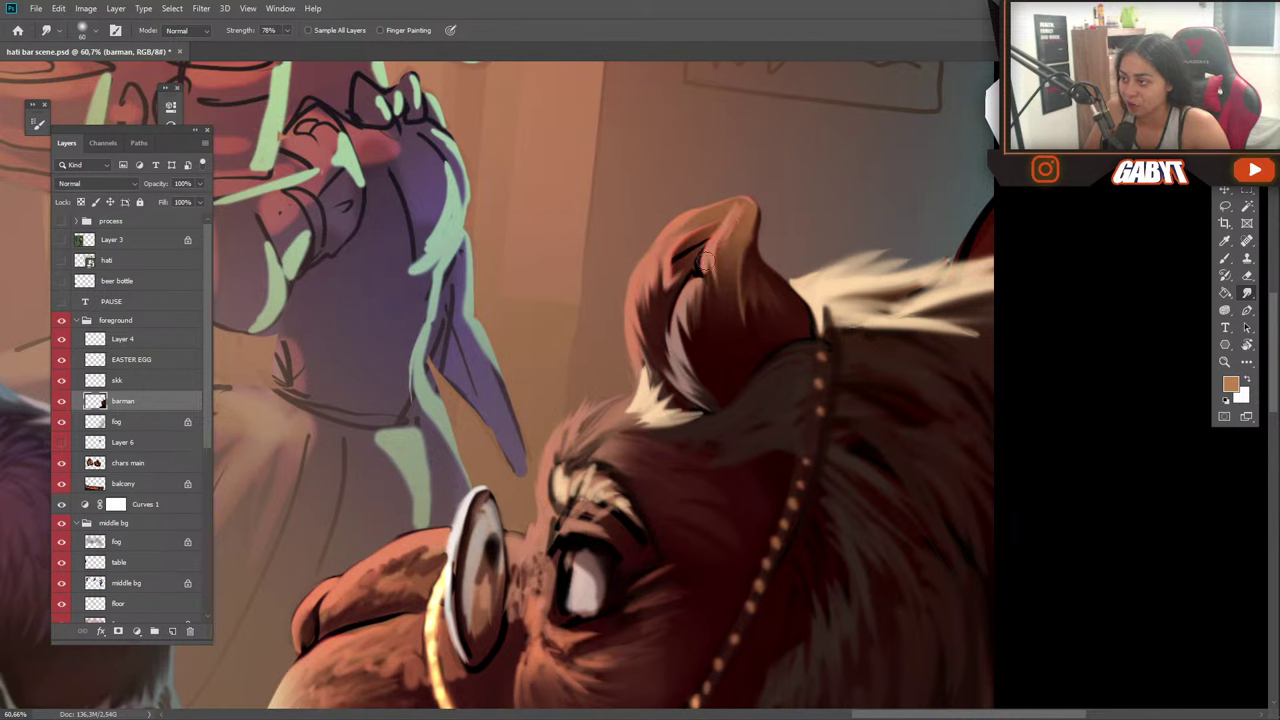
{"action": "mouse_move", "coordinate": [707, 296]}
{"action": "left_mouse_down"}
{"action": "mouse_move", "coordinate": [708, 318]}
{"action": "mouse_move", "coordinate": [708, 248]}
{"action": "mouse_move", "coordinate": [698, 290]}
{"action": "mouse_move", "coordinate": [700, 246]}
{"action": "mouse_move", "coordinate": [696, 278]}
{"action": "left_mouse_up"}
{"action": "left_click_drag", "start_coordinate": [671, 325], "coordinate": [680, 354]}
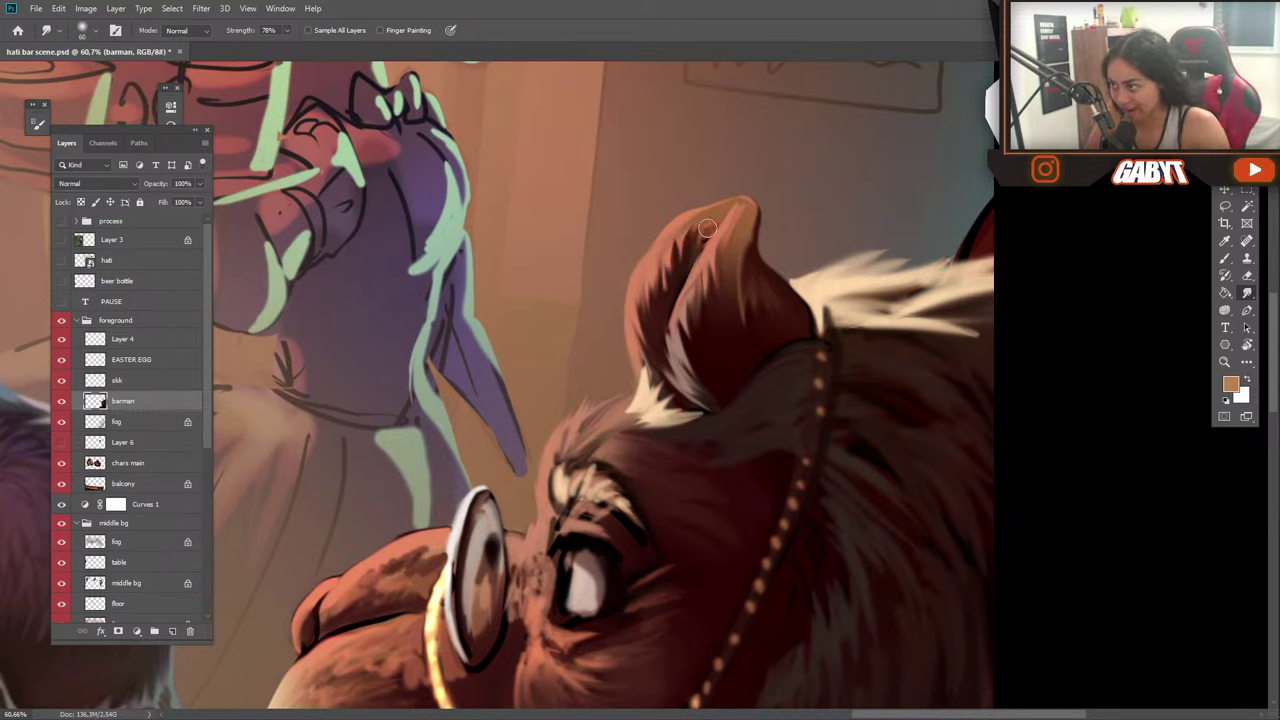
{"action": "left_click_drag", "start_coordinate": [707, 228], "coordinate": [700, 248]}
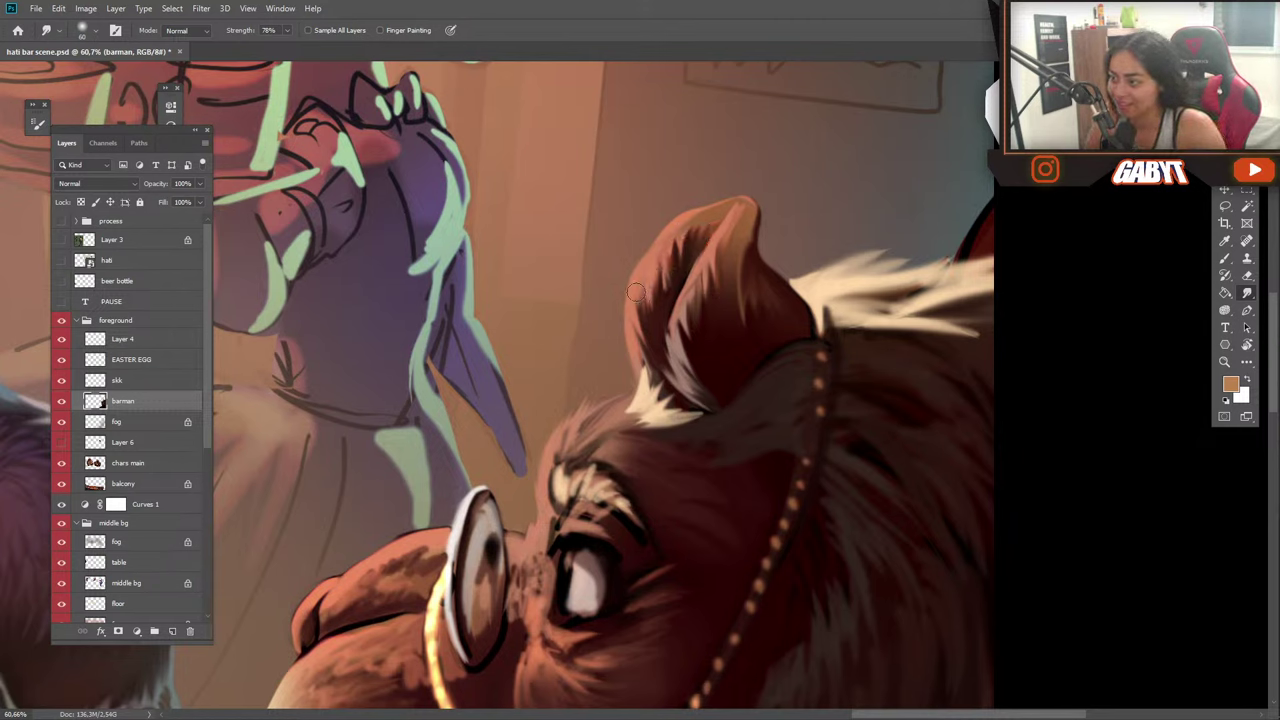
{"action": "mouse_move", "coordinate": [636, 291]}
{"action": "left_mouse_down"}
{"action": "mouse_move", "coordinate": [660, 370]}
{"action": "mouse_move", "coordinate": [631, 334]}
{"action": "left_mouse_up"}
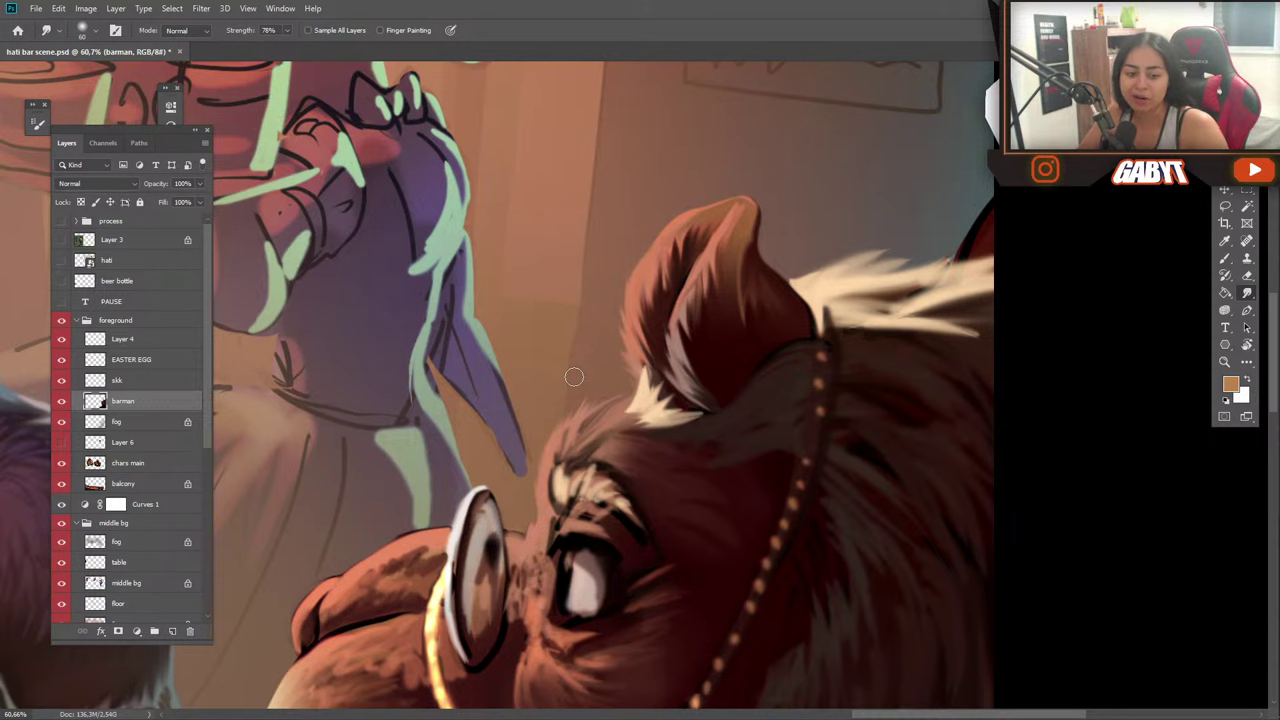
Blend the line art at the rear base of the ear into the cream fur and the upper end of the chain.
{"action": "left_click_drag", "start_coordinate": [822, 352], "coordinate": [750, 303]}
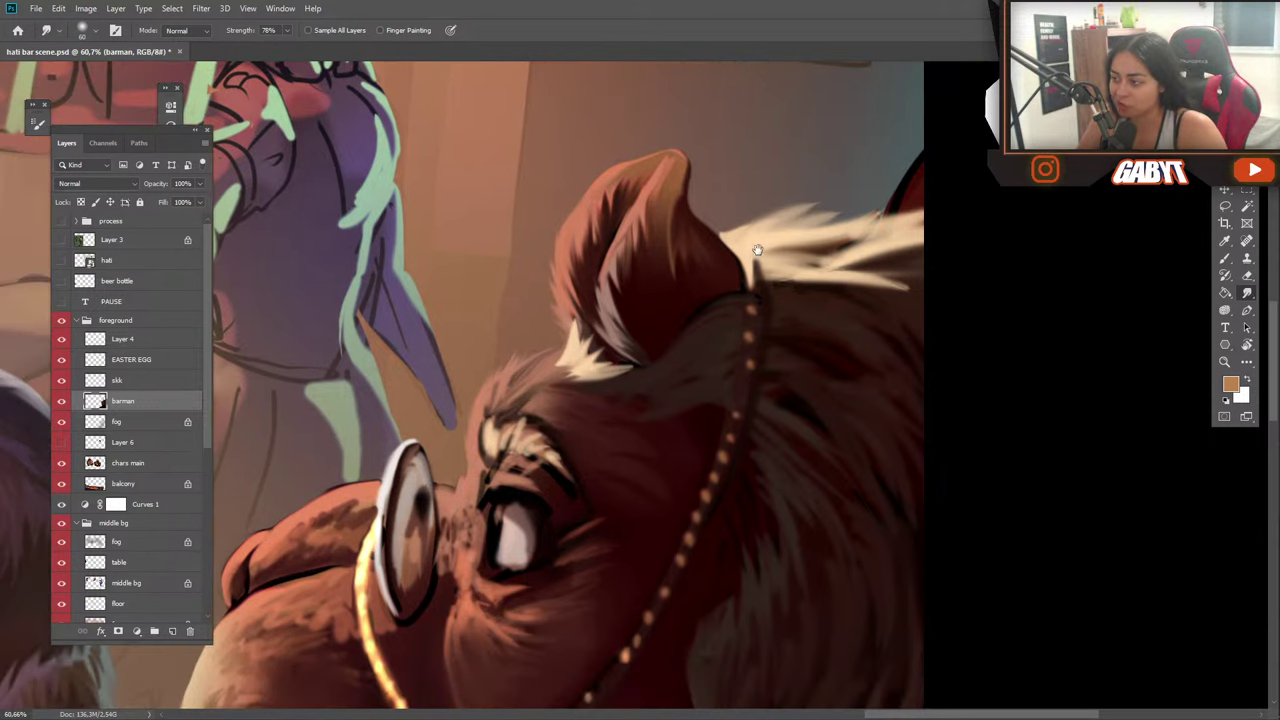
{"action": "mouse_move", "coordinate": [741, 247]}
{"action": "left_mouse_down"}
{"action": "mouse_move", "coordinate": [707, 234]}
{"action": "mouse_move", "coordinate": [746, 284]}
{"action": "mouse_move", "coordinate": [735, 251]}
{"action": "mouse_move", "coordinate": [741, 281]}
{"action": "mouse_move", "coordinate": [746, 253]}
{"action": "mouse_move", "coordinate": [744, 284]}
{"action": "mouse_move", "coordinate": [709, 247]}
{"action": "left_mouse_up"}
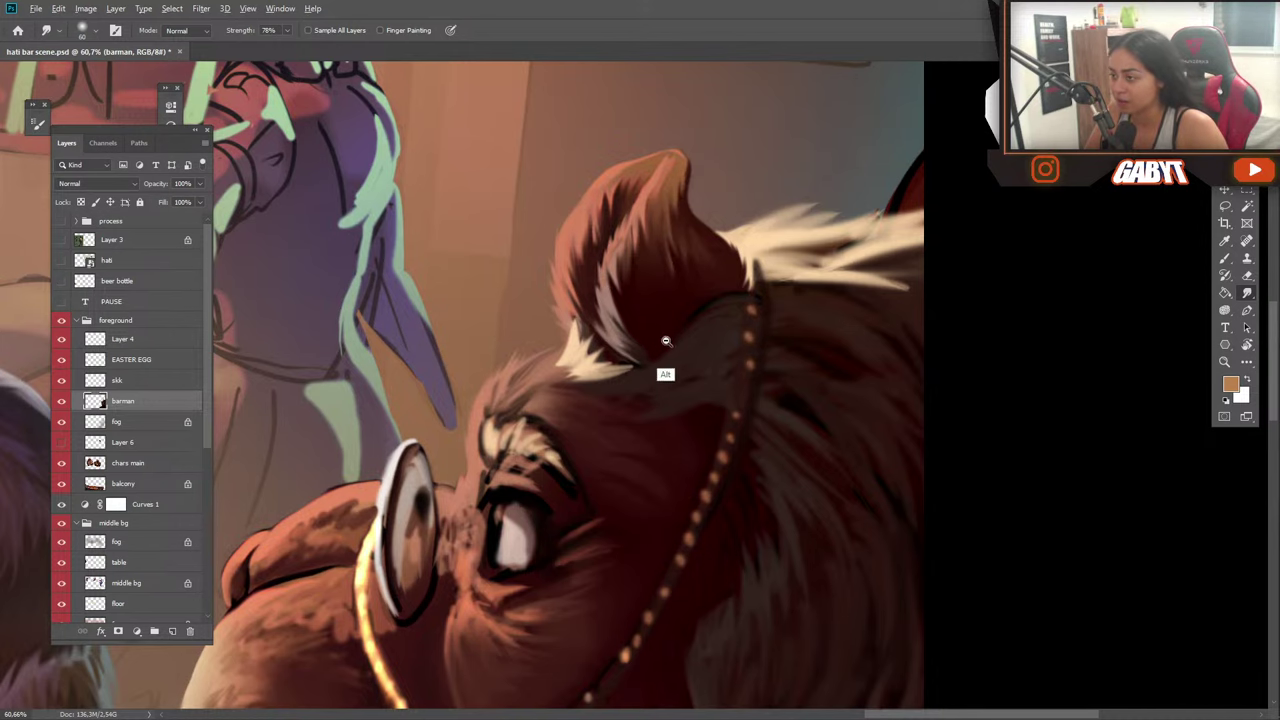
{"action": "scroll", "coordinate": [666, 371], "scroll_direction": "down", "scroll_amount": 5}
{"action": "scroll", "coordinate": [640, 360], "scroll_direction": "up", "scroll_amount": 4}
{"action": "scroll", "coordinate": [625, 338], "scroll_direction": "up", "scroll_amount": 1}
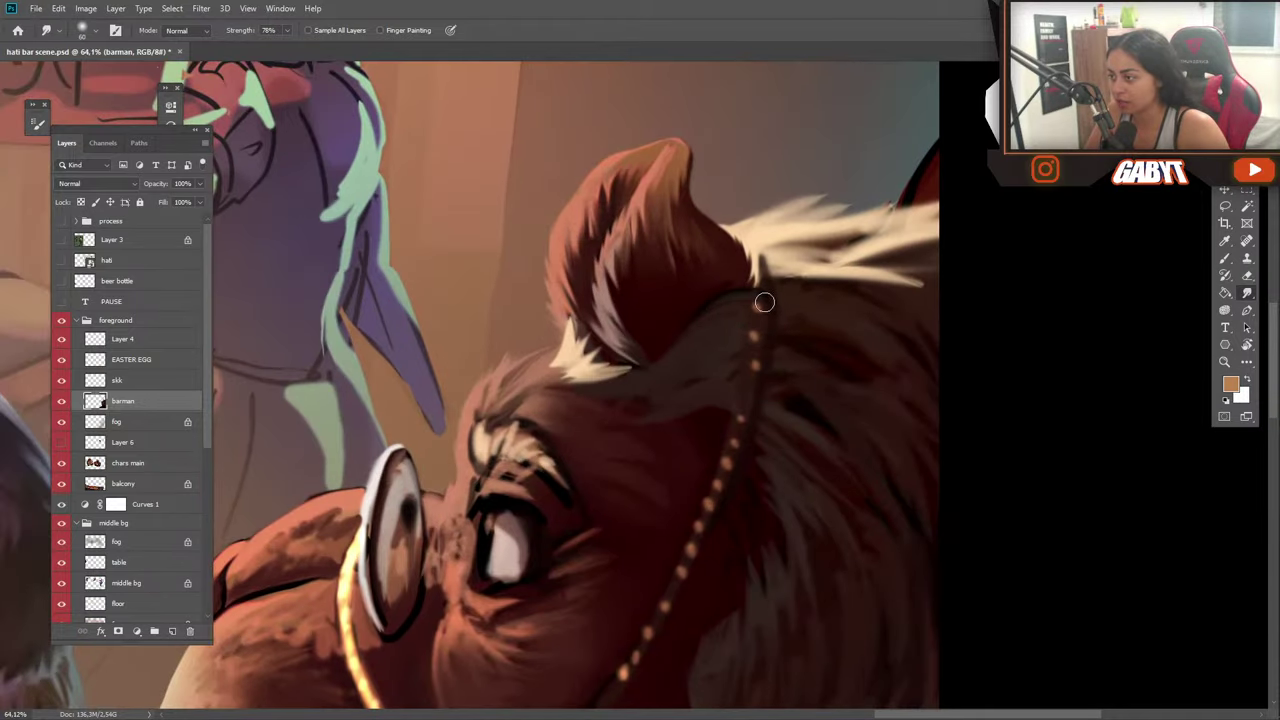
{"action": "mouse_move", "coordinate": [762, 286]}
{"action": "left_mouse_down"}
{"action": "mouse_move", "coordinate": [756, 245]}
{"action": "mouse_move", "coordinate": [772, 292]}
{"action": "left_mouse_up"}
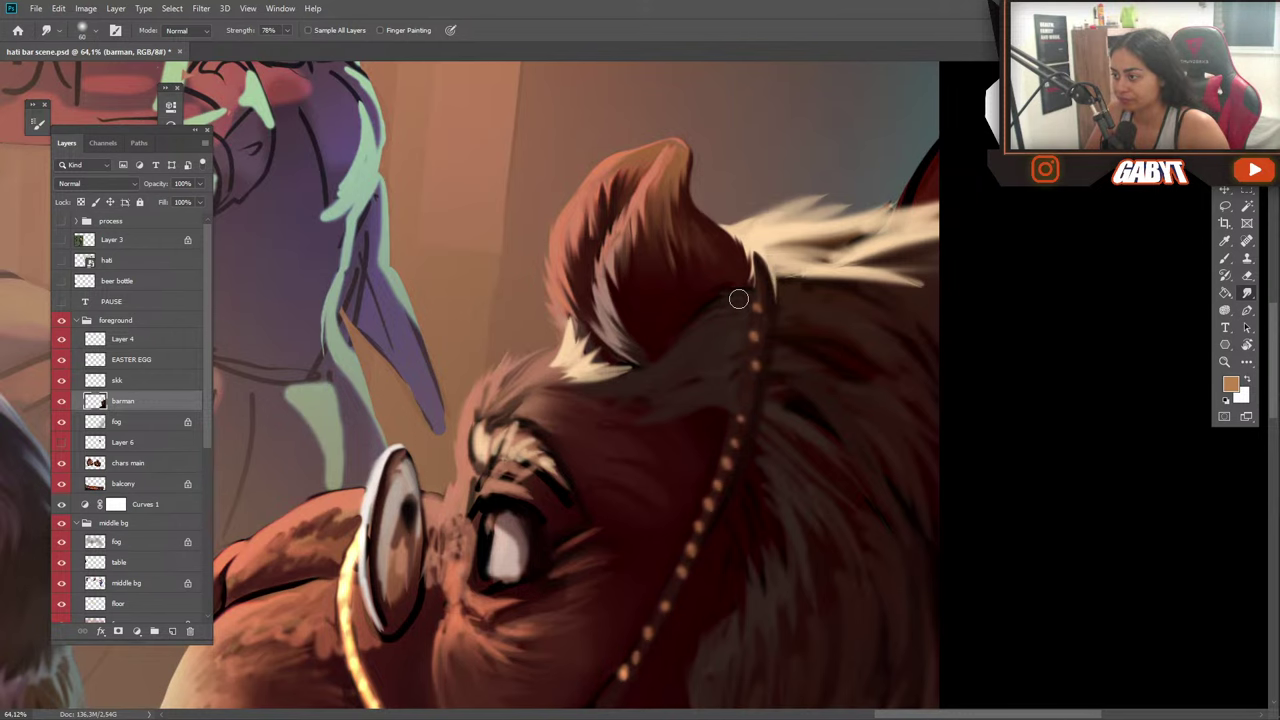
Smudge the cream and brown fur on the back of the head into flowing strands, undoing one unwanted stroke.
{"action": "left_click_drag", "start_coordinate": [750, 360], "coordinate": [571, 330]}
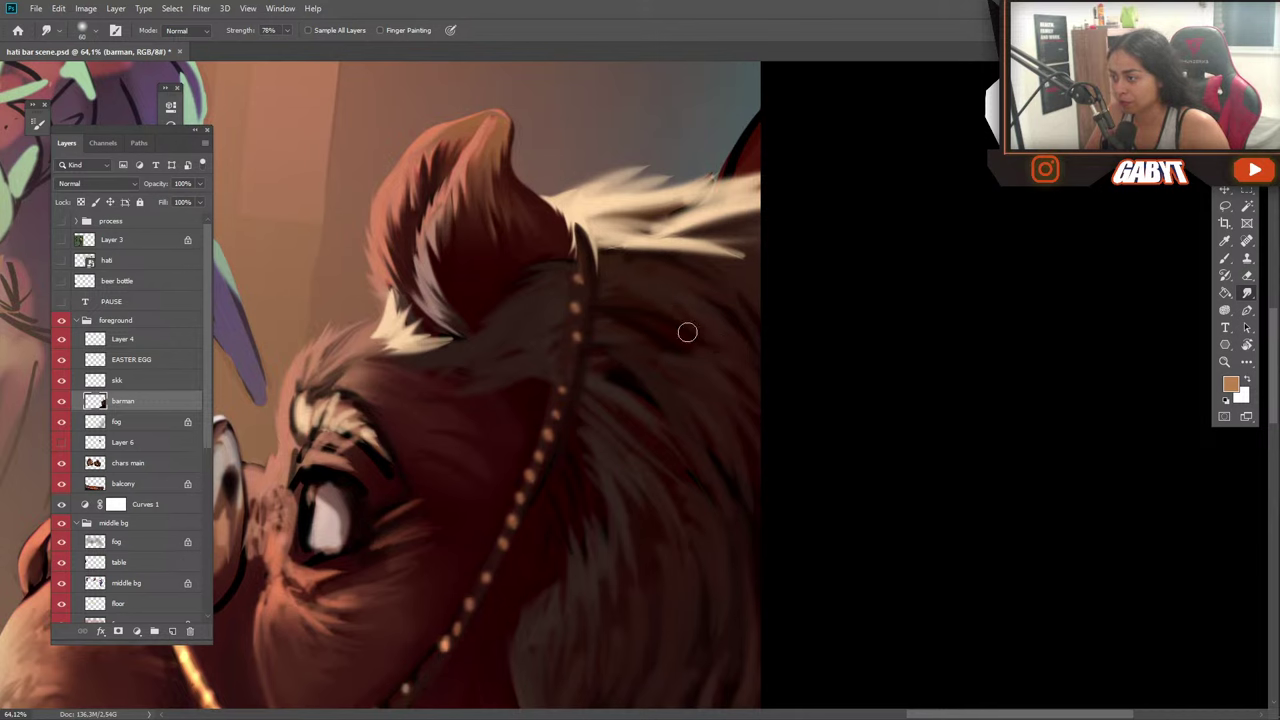
{"action": "mouse_move", "coordinate": [741, 342]}
{"action": "left_mouse_down"}
{"action": "mouse_move", "coordinate": [607, 262]}
{"action": "mouse_move", "coordinate": [639, 259]}
{"action": "mouse_move", "coordinate": [616, 244]}
{"action": "mouse_move", "coordinate": [750, 334]}
{"action": "left_mouse_up"}
{"action": "mouse_move", "coordinate": [641, 243]}
{"action": "left_mouse_down"}
{"action": "mouse_move", "coordinate": [696, 288]}
{"action": "mouse_move", "coordinate": [602, 237]}
{"action": "mouse_move", "coordinate": [699, 291]}
{"action": "mouse_move", "coordinate": [714, 273]}
{"action": "mouse_move", "coordinate": [758, 271]}
{"action": "mouse_move", "coordinate": [605, 249]}
{"action": "mouse_move", "coordinate": [679, 247]}
{"action": "mouse_move", "coordinate": [648, 238]}
{"action": "mouse_move", "coordinate": [789, 291]}
{"action": "mouse_move", "coordinate": [749, 236]}
{"action": "mouse_move", "coordinate": [642, 229]}
{"action": "mouse_move", "coordinate": [749, 232]}
{"action": "mouse_move", "coordinate": [655, 219]}
{"action": "mouse_move", "coordinate": [733, 194]}
{"action": "mouse_move", "coordinate": [666, 221]}
{"action": "mouse_move", "coordinate": [679, 213]}
{"action": "mouse_move", "coordinate": [588, 203]}
{"action": "left_mouse_up"}
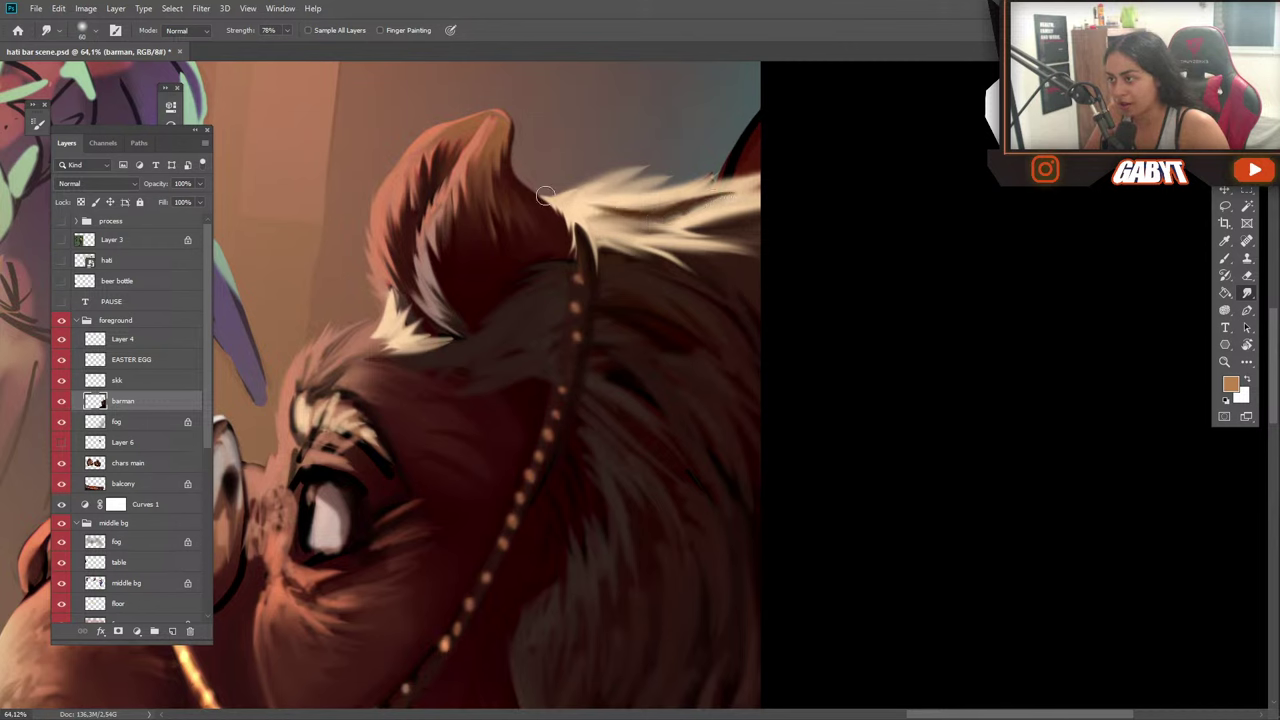
{"action": "key", "text": "ctrl+z"}
{"action": "mouse_move", "coordinate": [671, 214]}
{"action": "left_mouse_down"}
{"action": "mouse_move", "coordinate": [544, 219]}
{"action": "mouse_move", "coordinate": [634, 201]}
{"action": "mouse_move", "coordinate": [590, 199]}
{"action": "mouse_move", "coordinate": [667, 181]}
{"action": "mouse_move", "coordinate": [695, 136]}
{"action": "mouse_move", "coordinate": [703, 160]}
{"action": "mouse_move", "coordinate": [570, 183]}
{"action": "mouse_move", "coordinate": [689, 167]}
{"action": "mouse_move", "coordinate": [580, 196]}
{"action": "mouse_move", "coordinate": [663, 158]}
{"action": "mouse_move", "coordinate": [554, 204]}
{"action": "mouse_move", "coordinate": [657, 157]}
{"action": "mouse_move", "coordinate": [719, 181]}
{"action": "mouse_move", "coordinate": [672, 199]}
{"action": "mouse_move", "coordinate": [735, 150]}
{"action": "left_mouse_up"}
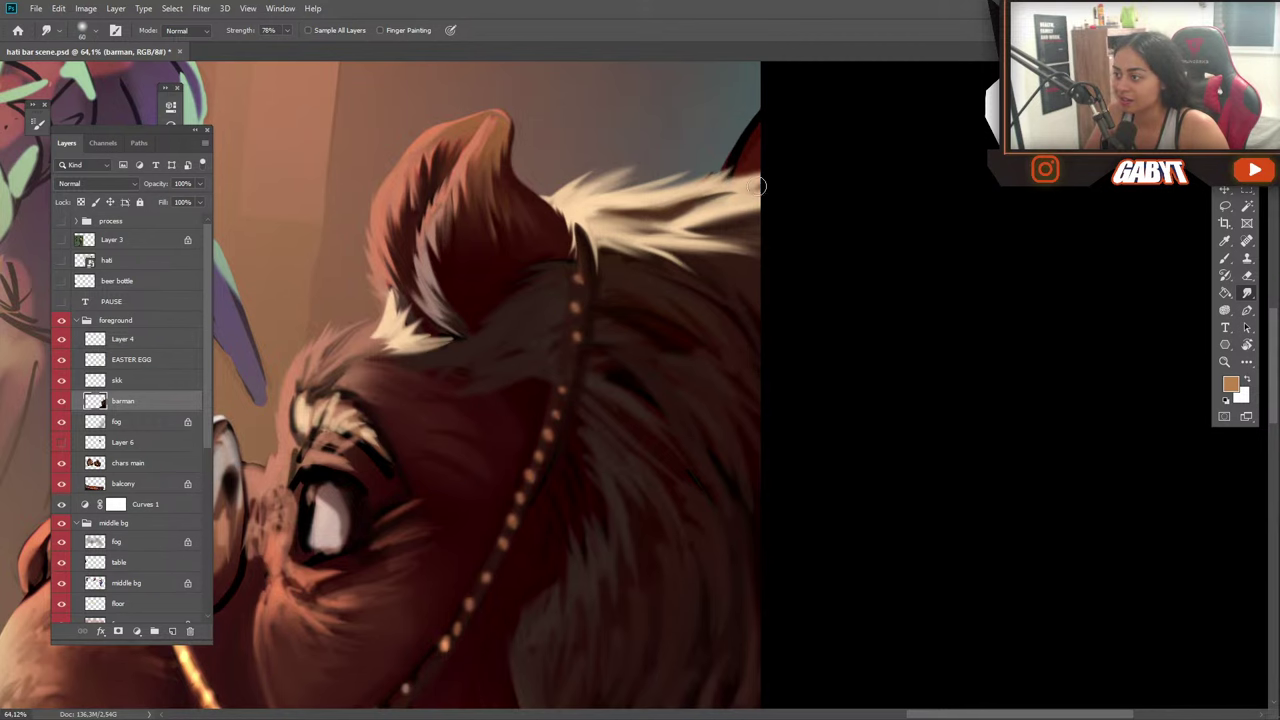
Smooth the lens reflections and soften the dark line art around the glasses rim by smudging.
{"action": "left_click_drag", "start_coordinate": [606, 398], "coordinate": [746, 149]}
{"action": "mouse_move", "coordinate": [419, 333]}
{"action": "left_mouse_down"}
{"action": "mouse_move", "coordinate": [415, 287]}
{"action": "mouse_move", "coordinate": [391, 385]}
{"action": "mouse_move", "coordinate": [409, 362]}
{"action": "mouse_move", "coordinate": [409, 428]}
{"action": "mouse_move", "coordinate": [421, 433]}
{"action": "mouse_move", "coordinate": [413, 356]}
{"action": "mouse_move", "coordinate": [418, 378]}
{"action": "mouse_move", "coordinate": [467, 404]}
{"action": "mouse_move", "coordinate": [485, 405]}
{"action": "mouse_move", "coordinate": [476, 374]}
{"action": "mouse_move", "coordinate": [488, 368]}
{"action": "mouse_move", "coordinate": [433, 334]}
{"action": "mouse_move", "coordinate": [444, 341]}
{"action": "mouse_move", "coordinate": [418, 287]}
{"action": "mouse_move", "coordinate": [456, 343]}
{"action": "mouse_move", "coordinate": [422, 306]}
{"action": "mouse_move", "coordinate": [438, 346]}
{"action": "mouse_move", "coordinate": [431, 315]}
{"action": "mouse_move", "coordinate": [466, 352]}
{"action": "mouse_move", "coordinate": [462, 319]}
{"action": "mouse_move", "coordinate": [506, 322]}
{"action": "mouse_move", "coordinate": [475, 314]}
{"action": "mouse_move", "coordinate": [513, 307]}
{"action": "mouse_move", "coordinate": [424, 296]}
{"action": "mouse_move", "coordinate": [464, 300]}
{"action": "mouse_move", "coordinate": [437, 289]}
{"action": "mouse_move", "coordinate": [434, 312]}
{"action": "mouse_move", "coordinate": [422, 280]}
{"action": "mouse_move", "coordinate": [412, 296]}
{"action": "mouse_move", "coordinate": [481, 328]}
{"action": "mouse_move", "coordinate": [456, 360]}
{"action": "left_mouse_up"}
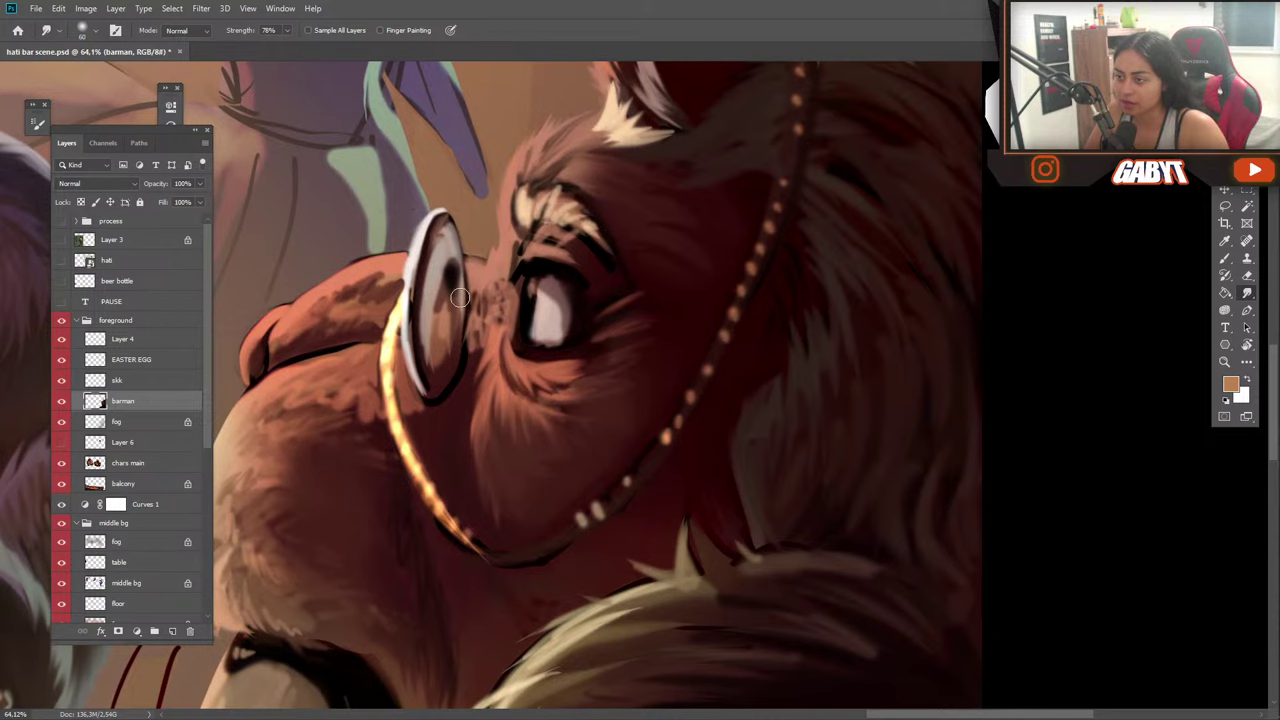
{"action": "left_click_drag", "start_coordinate": [456, 404], "coordinate": [456, 308]}
{"action": "left_click_drag", "start_coordinate": [431, 153], "coordinate": [543, 166]}
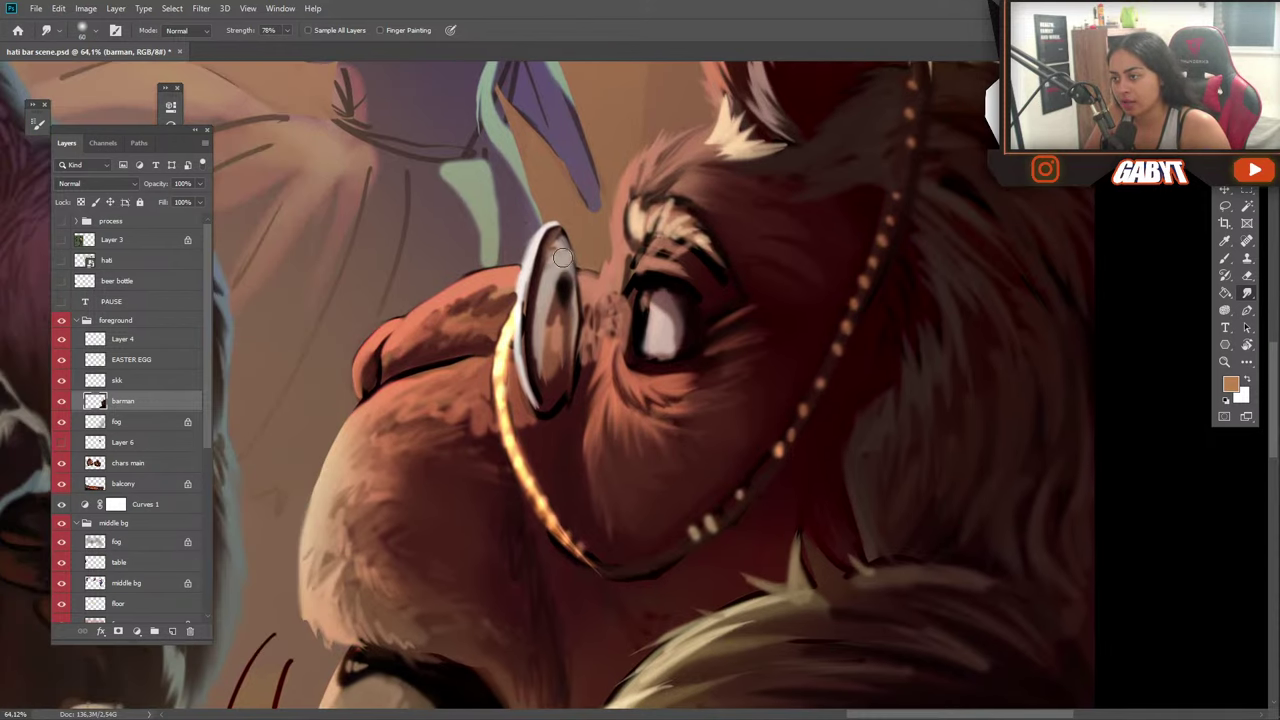
{"action": "mouse_move", "coordinate": [563, 258]}
{"action": "left_mouse_down"}
{"action": "mouse_move", "coordinate": [560, 232]}
{"action": "mouse_move", "coordinate": [571, 328]}
{"action": "mouse_move", "coordinate": [576, 294]}
{"action": "mouse_move", "coordinate": [572, 368]}
{"action": "mouse_move", "coordinate": [570, 353]}
{"action": "left_mouse_up"}
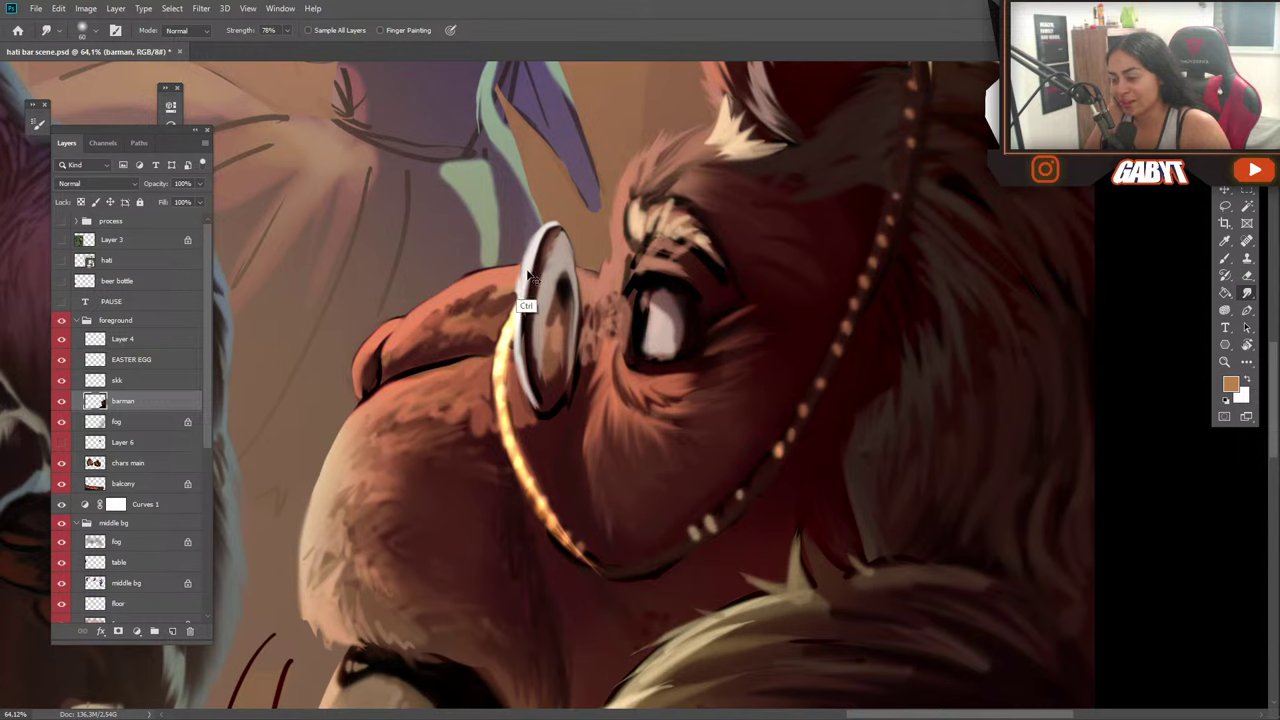
{"action": "left_click_drag", "start_coordinate": [526, 303], "coordinate": [531, 257]}
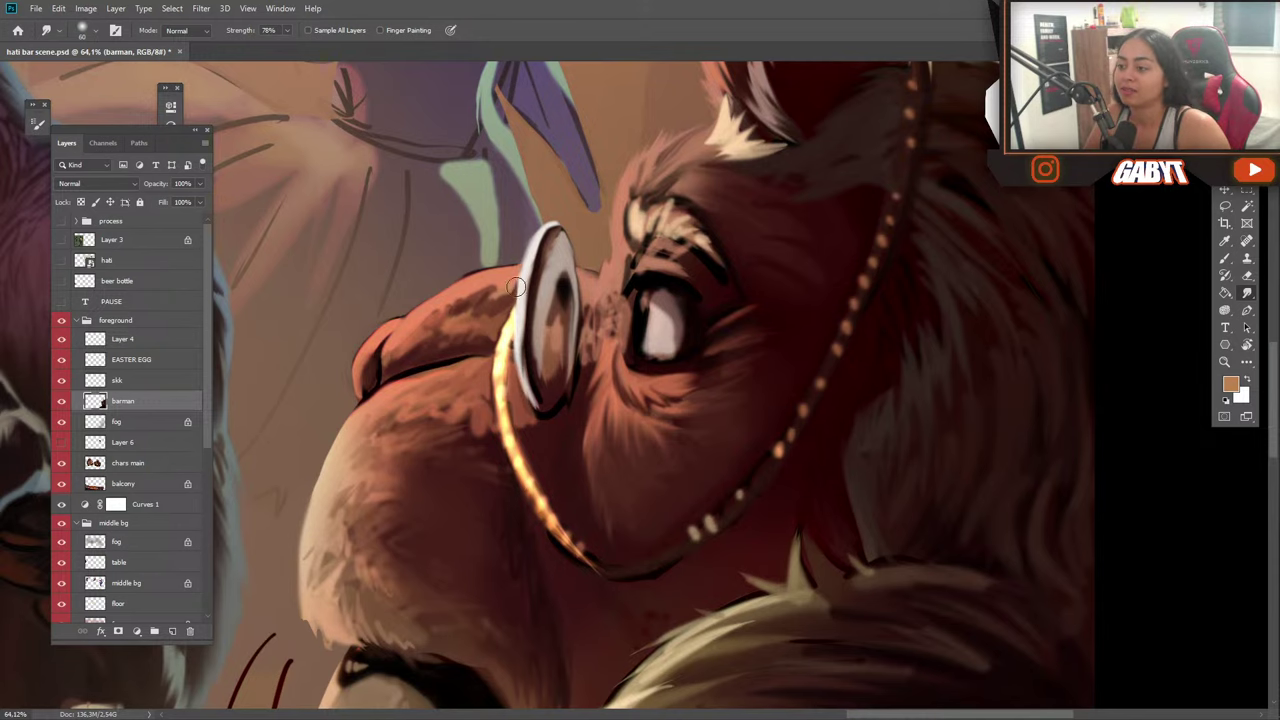
Smudge the orange and brown fur patches on the muzzle in front of the glasses chain into softer strands.
{"action": "scroll", "coordinate": [522, 262], "scroll_direction": "down", "scroll_amount": 3}
{"action": "scroll", "coordinate": [522, 262], "scroll_direction": "right", "scroll_amount": 2}
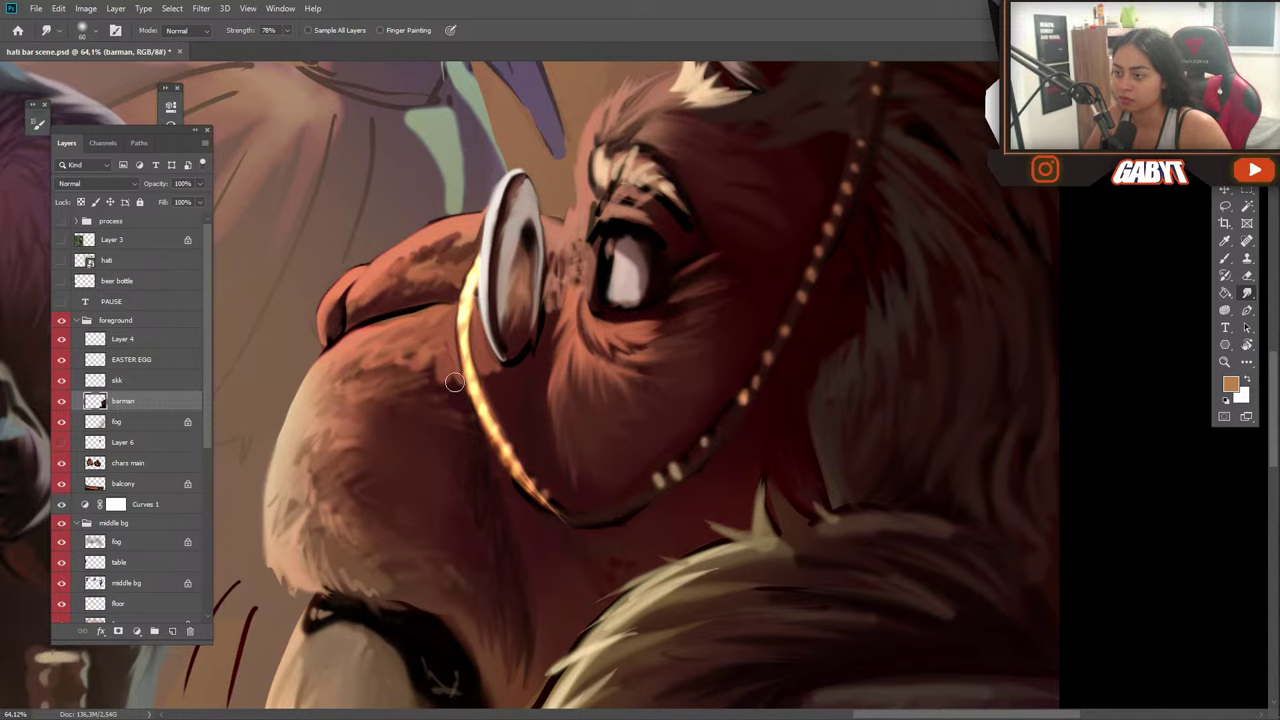
{"action": "left_click_drag", "start_coordinate": [454, 400], "coordinate": [540, 372]}
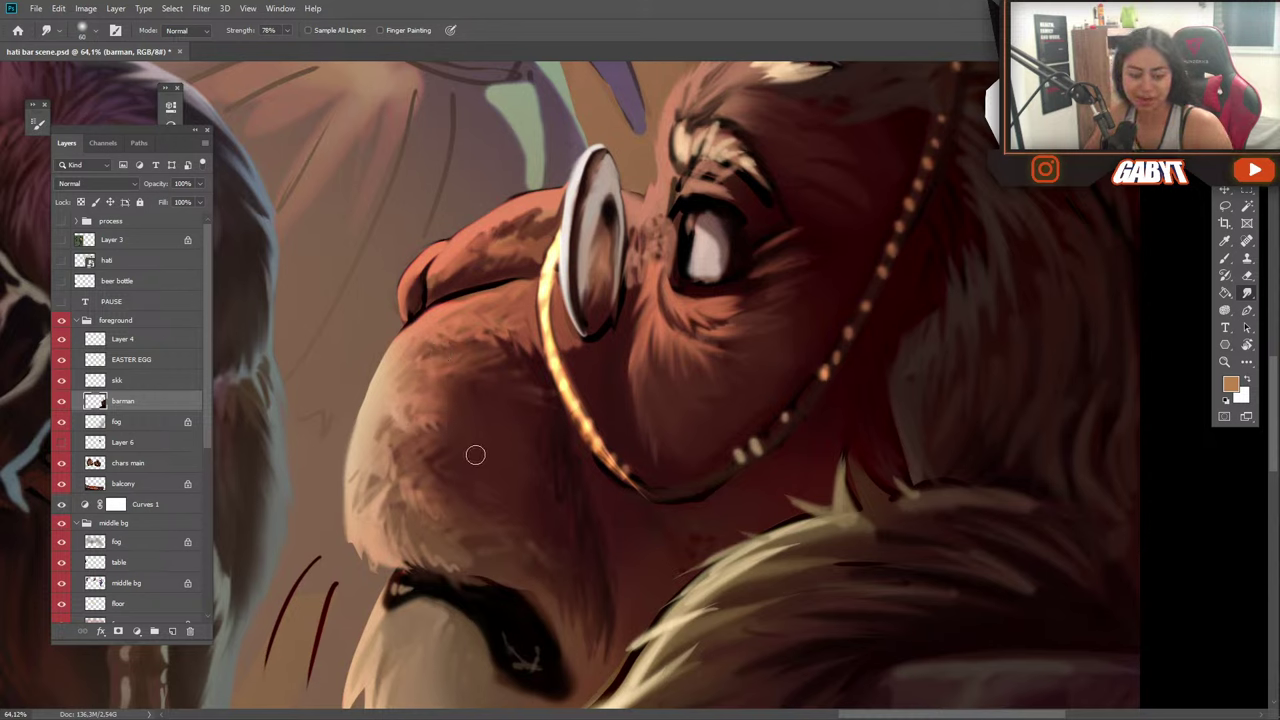
{"action": "mouse_move", "coordinate": [468, 538]}
{"action": "left_mouse_down"}
{"action": "mouse_move", "coordinate": [429, 391]}
{"action": "mouse_move", "coordinate": [443, 420]}
{"action": "left_mouse_up"}
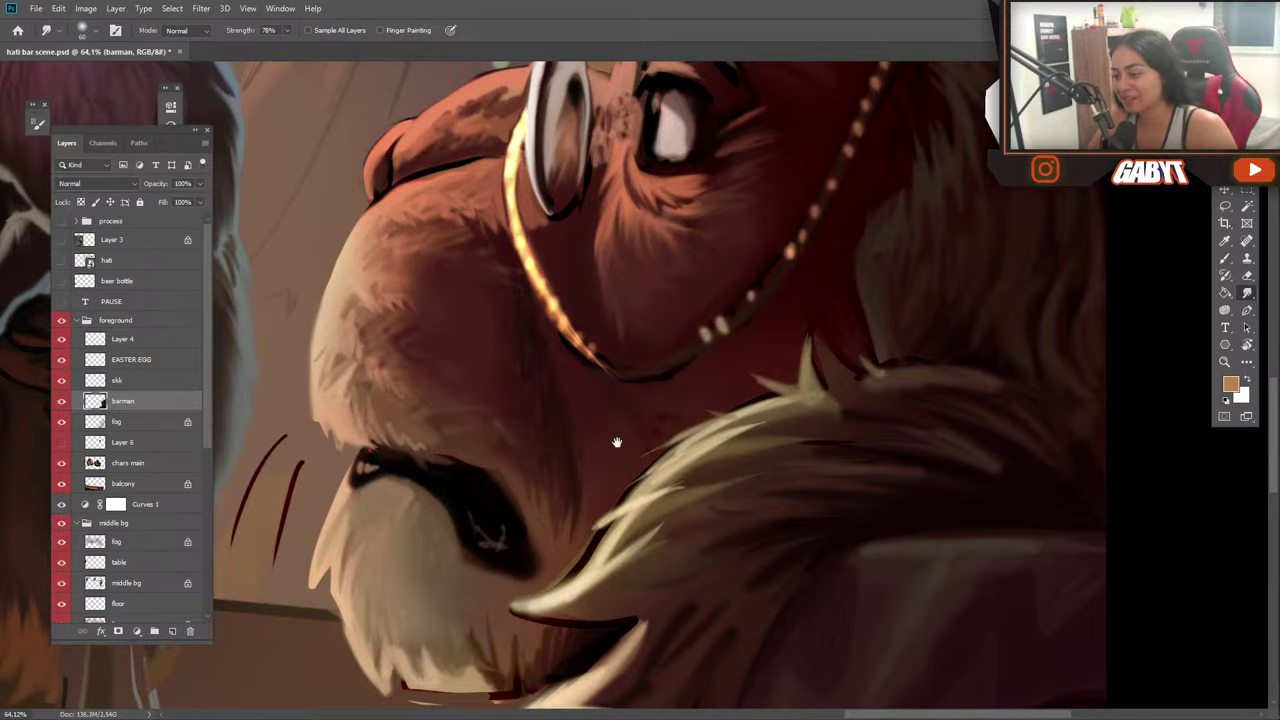
Smudge the cream outer edge of the fur collar and draw its front tip out into a point.
{"action": "left_click_drag", "start_coordinate": [648, 468], "coordinate": [670, 267]}
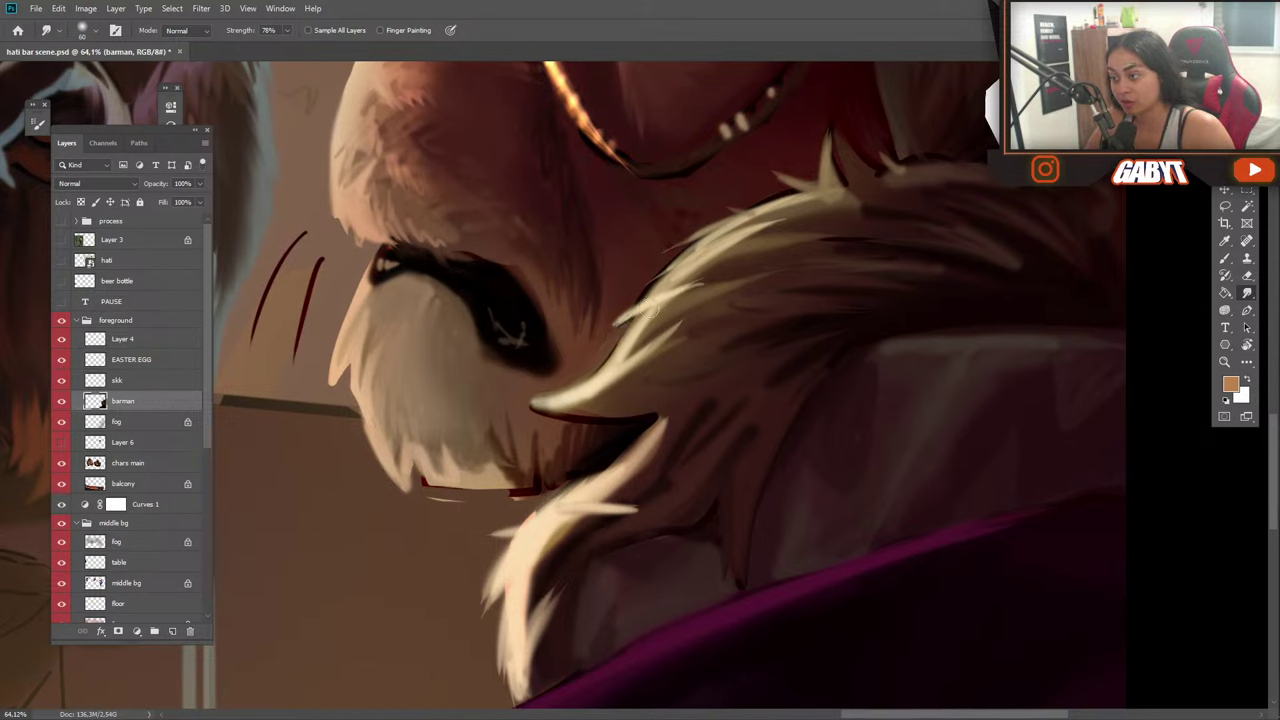
{"action": "mouse_move", "coordinate": [661, 300]}
{"action": "left_mouse_down"}
{"action": "mouse_move", "coordinate": [590, 366]}
{"action": "mouse_move", "coordinate": [622, 336]}
{"action": "left_mouse_up"}
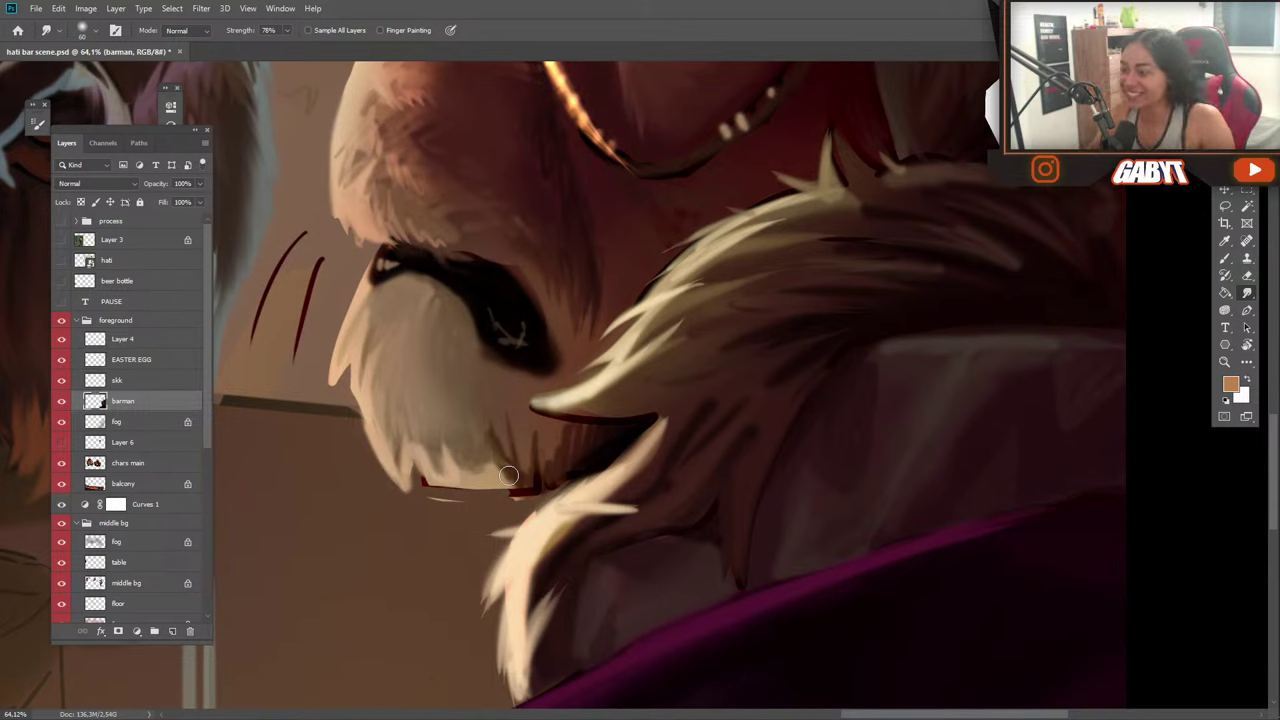
{"action": "left_click_drag", "start_coordinate": [562, 404], "coordinate": [522, 401]}
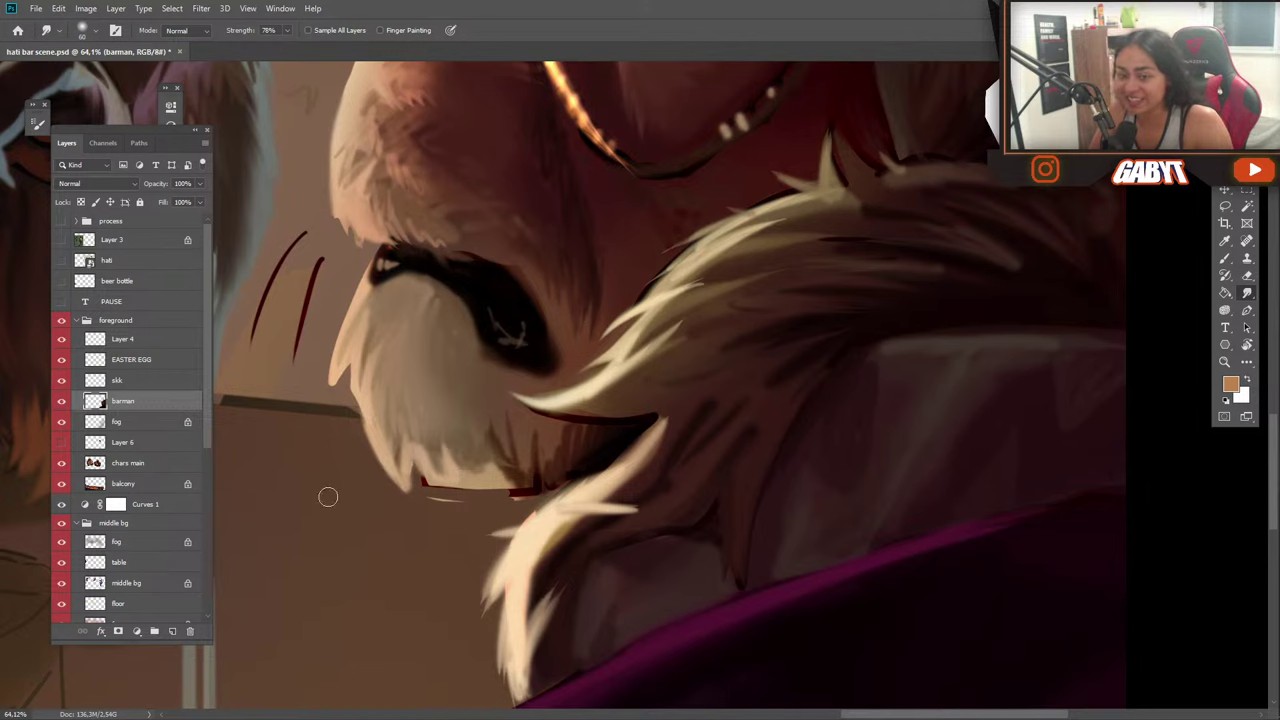
{"action": "key", "text": "alt+Tab"}
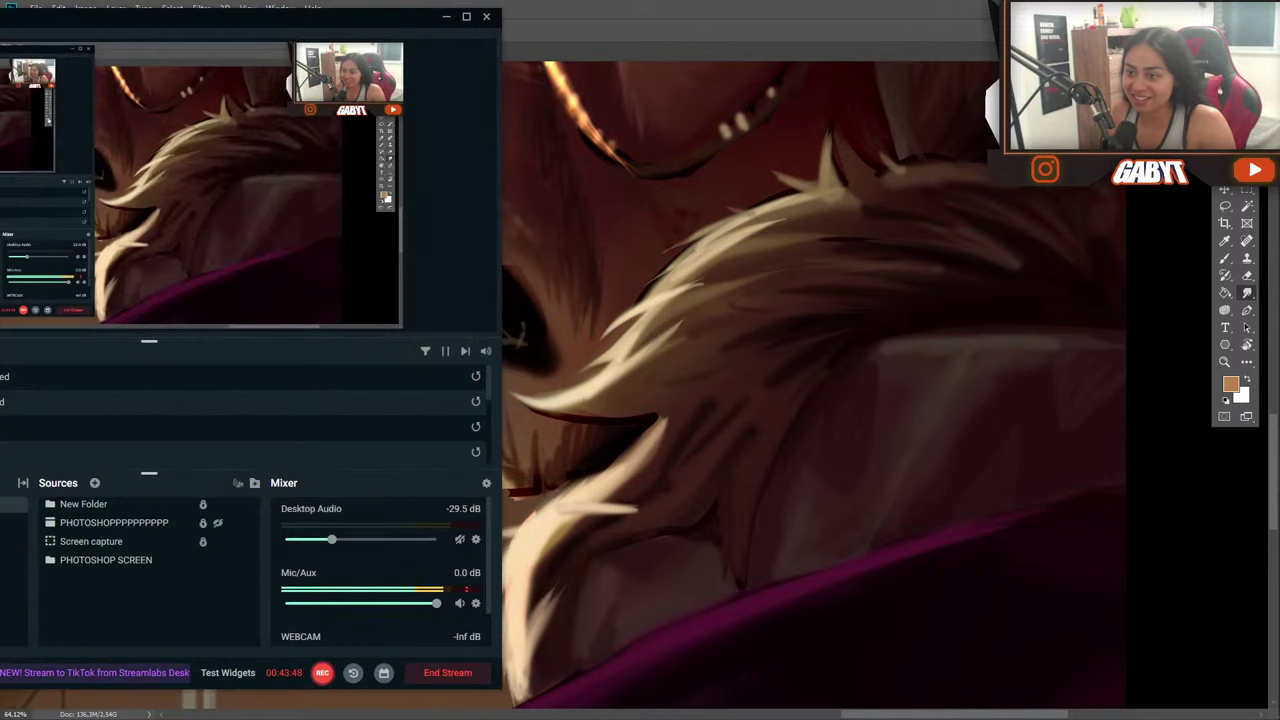
{"action": "left_click", "coordinate": [760, 14]}
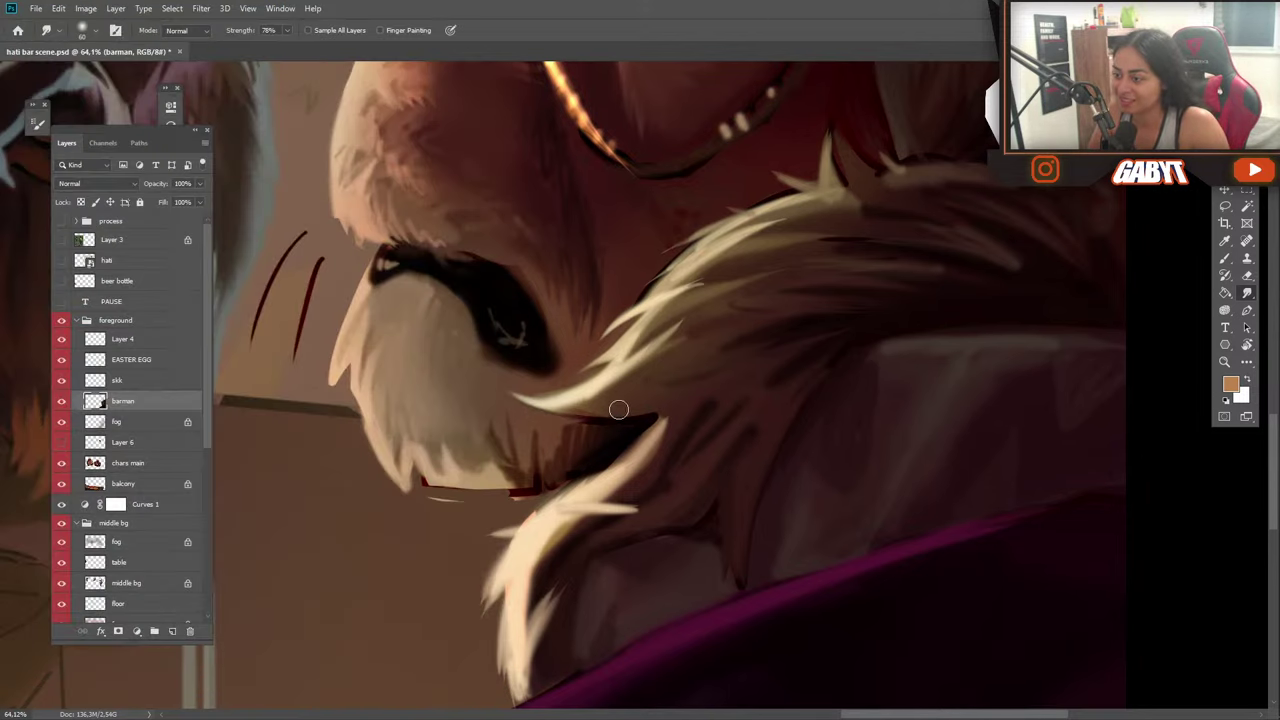
Smudge the dark line under the collar's front tip and soften the cream strands along its upper edge.
{"action": "left_click_drag", "start_coordinate": [655, 409], "coordinate": [528, 419]}
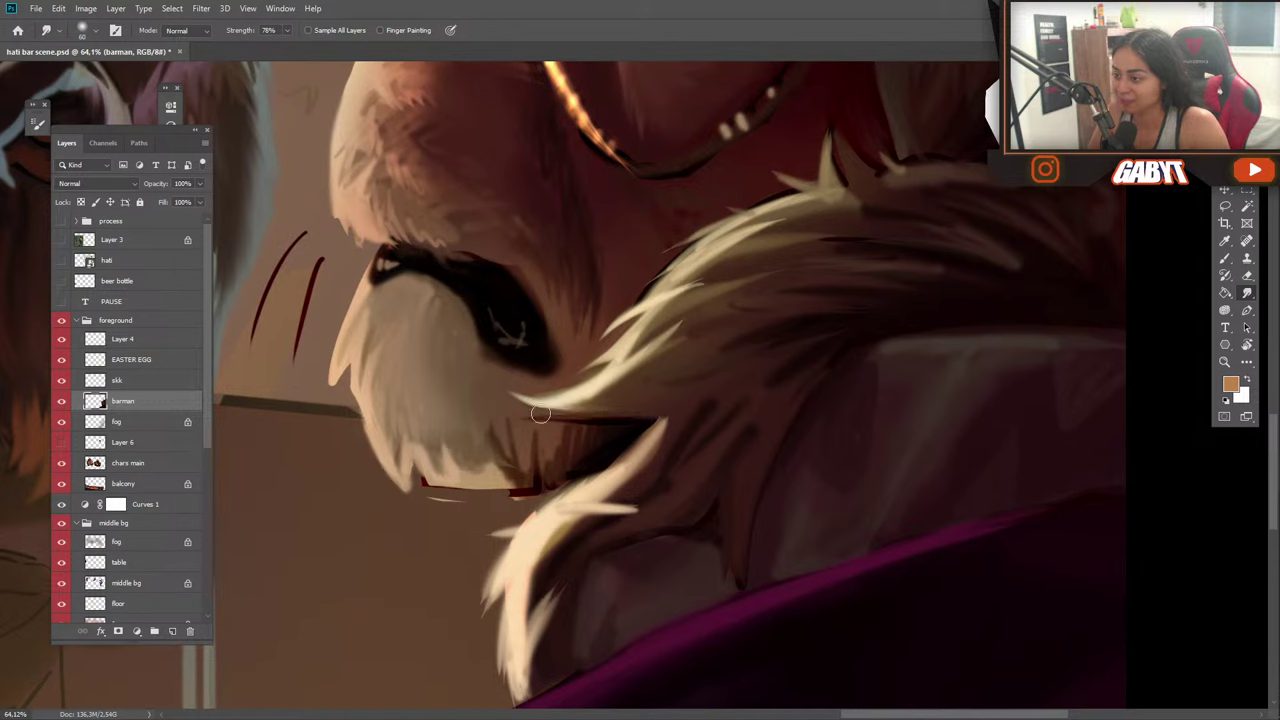
{"action": "left_click_drag", "start_coordinate": [665, 407], "coordinate": [518, 418]}
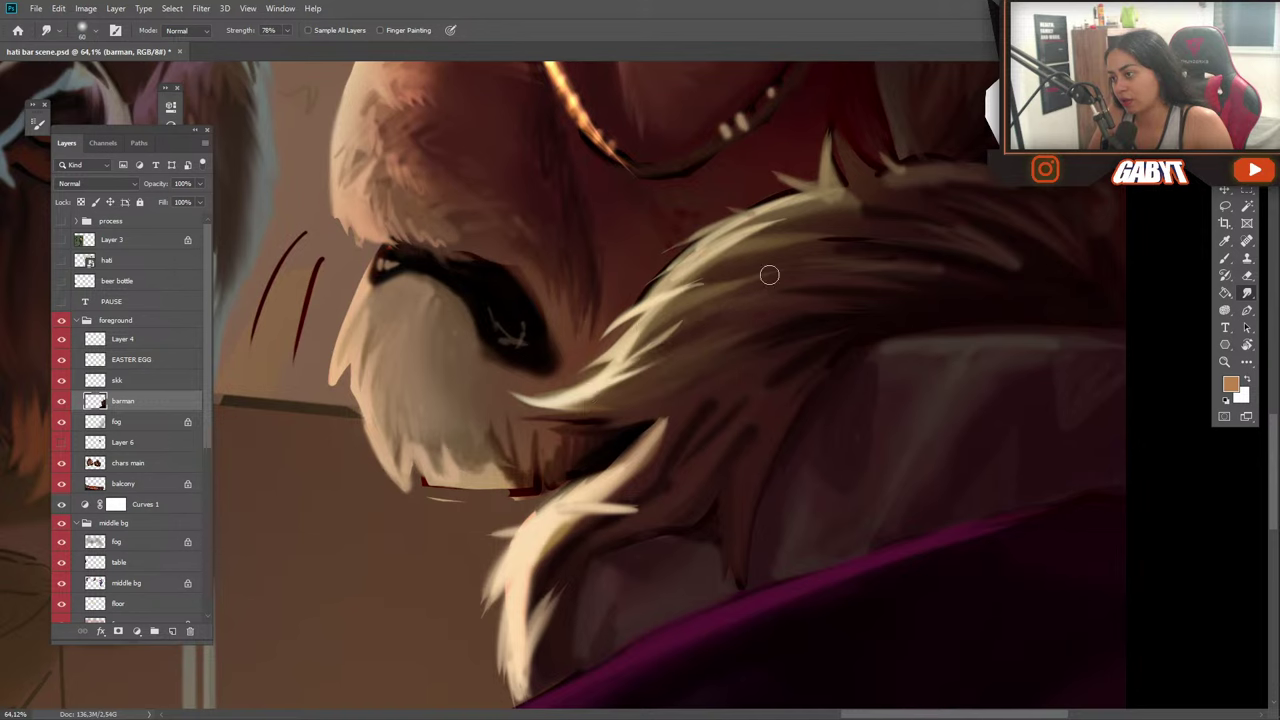
{"action": "mouse_move", "coordinate": [698, 273]}
{"action": "left_mouse_down"}
{"action": "mouse_move", "coordinate": [628, 315]}
{"action": "mouse_move", "coordinate": [664, 287]}
{"action": "mouse_move", "coordinate": [650, 291]}
{"action": "left_mouse_up"}
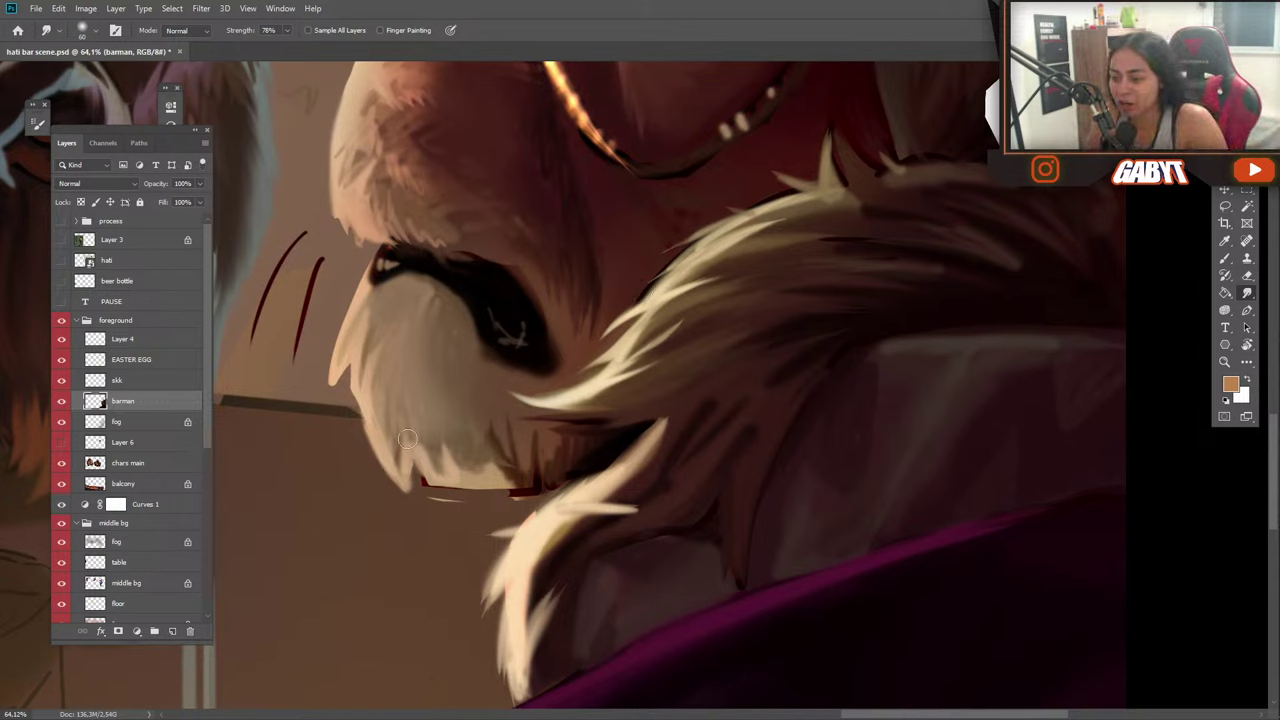
Smudge the chin's lower edge into short pointed fur tufts over the dark red line art, undoing one stroke.
{"action": "mouse_move", "coordinate": [463, 513]}
{"action": "left_mouse_down"}
{"action": "mouse_move", "coordinate": [403, 441]}
{"action": "mouse_move", "coordinate": [458, 512]}
{"action": "mouse_move", "coordinate": [402, 442]}
{"action": "mouse_move", "coordinate": [431, 496]}
{"action": "mouse_move", "coordinate": [395, 428]}
{"action": "mouse_move", "coordinate": [392, 457]}
{"action": "mouse_move", "coordinate": [409, 473]}
{"action": "mouse_move", "coordinate": [410, 438]}
{"action": "mouse_move", "coordinate": [447, 506]}
{"action": "mouse_move", "coordinate": [419, 466]}
{"action": "mouse_move", "coordinate": [463, 506]}
{"action": "left_mouse_up"}
{"action": "left_click_drag", "start_coordinate": [415, 427], "coordinate": [435, 501]}
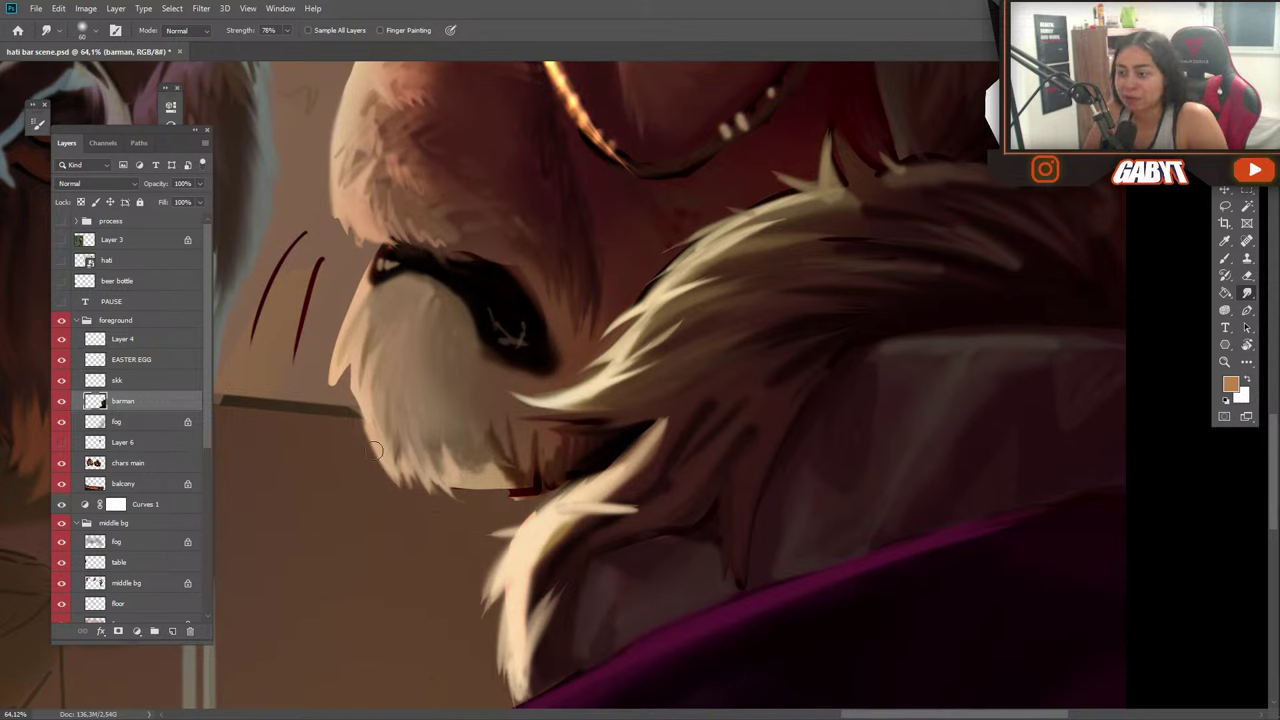
{"action": "left_click_drag", "start_coordinate": [381, 399], "coordinate": [376, 422]}
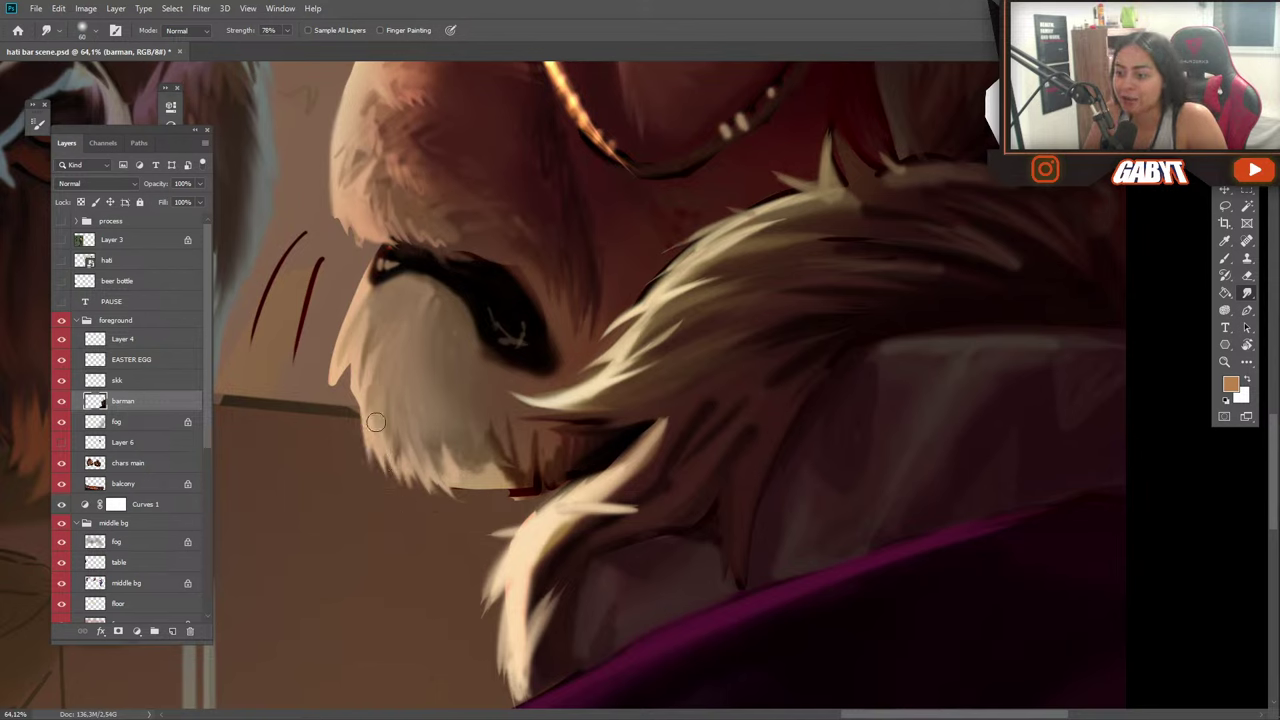
{"action": "key", "text": "ctrl+z"}
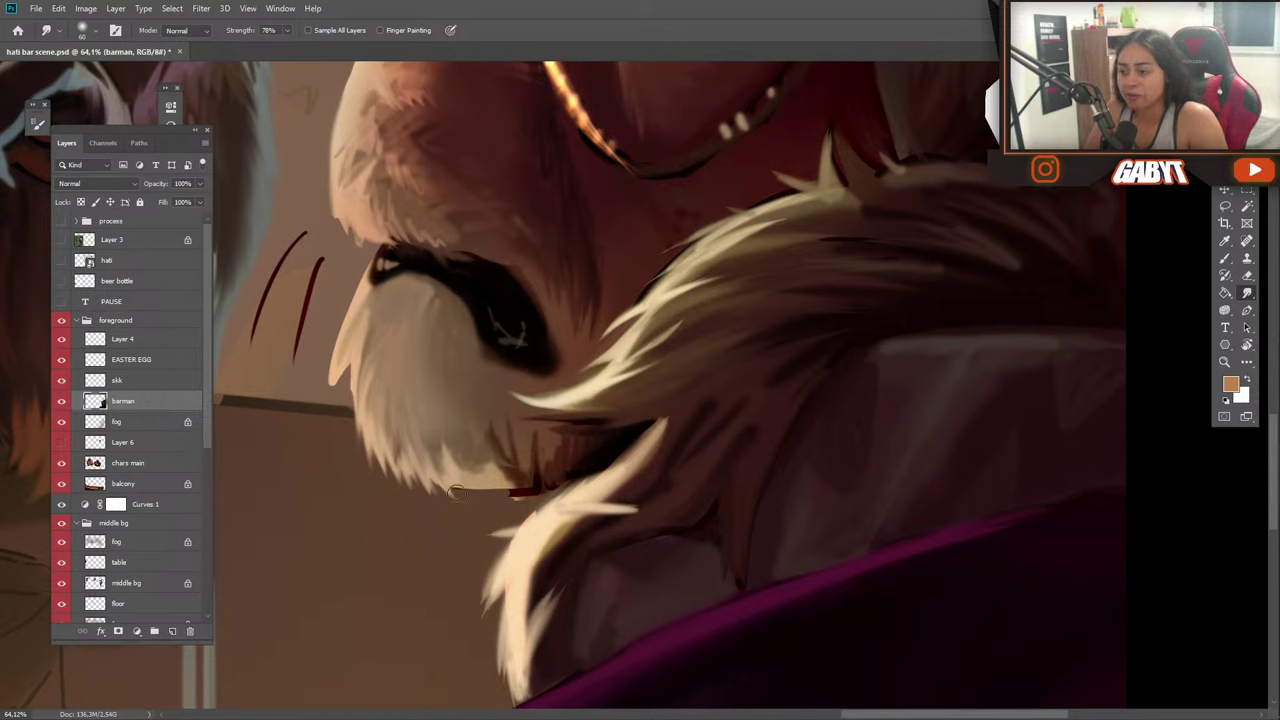
{"action": "left_click_drag", "start_coordinate": [461, 497], "coordinate": [446, 476]}
{"action": "mouse_move", "coordinate": [436, 430]}
{"action": "left_mouse_down"}
{"action": "mouse_move", "coordinate": [487, 500]}
{"action": "mouse_move", "coordinate": [453, 450]}
{"action": "mouse_move", "coordinate": [497, 492]}
{"action": "mouse_move", "coordinate": [477, 483]}
{"action": "mouse_move", "coordinate": [512, 445]}
{"action": "mouse_move", "coordinate": [493, 480]}
{"action": "mouse_move", "coordinate": [472, 456]}
{"action": "mouse_move", "coordinate": [494, 458]}
{"action": "mouse_move", "coordinate": [524, 500]}
{"action": "mouse_move", "coordinate": [486, 436]}
{"action": "mouse_move", "coordinate": [522, 490]}
{"action": "mouse_move", "coordinate": [483, 397]}
{"action": "mouse_move", "coordinate": [485, 441]}
{"action": "left_mouse_up"}
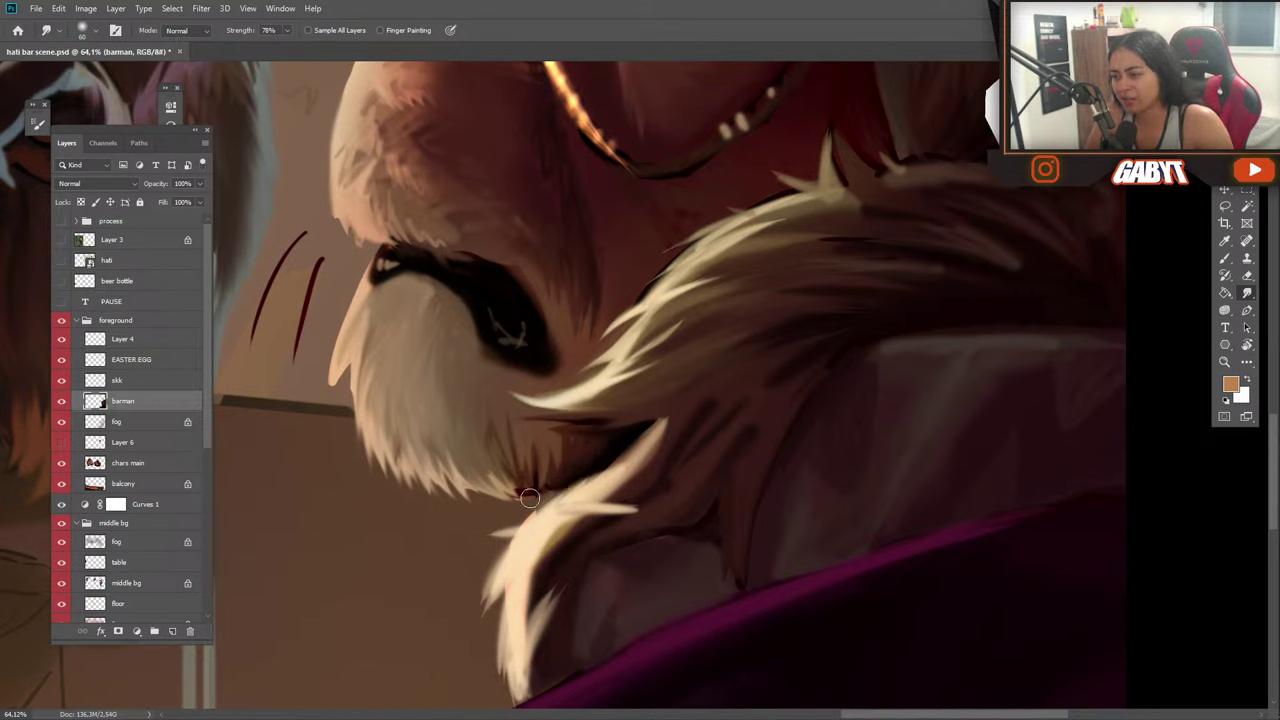
{"action": "mouse_move", "coordinate": [537, 480]}
{"action": "left_mouse_down"}
{"action": "mouse_move", "coordinate": [520, 508]}
{"action": "mouse_move", "coordinate": [499, 467]}
{"action": "mouse_move", "coordinate": [490, 498]}
{"action": "left_mouse_up"}
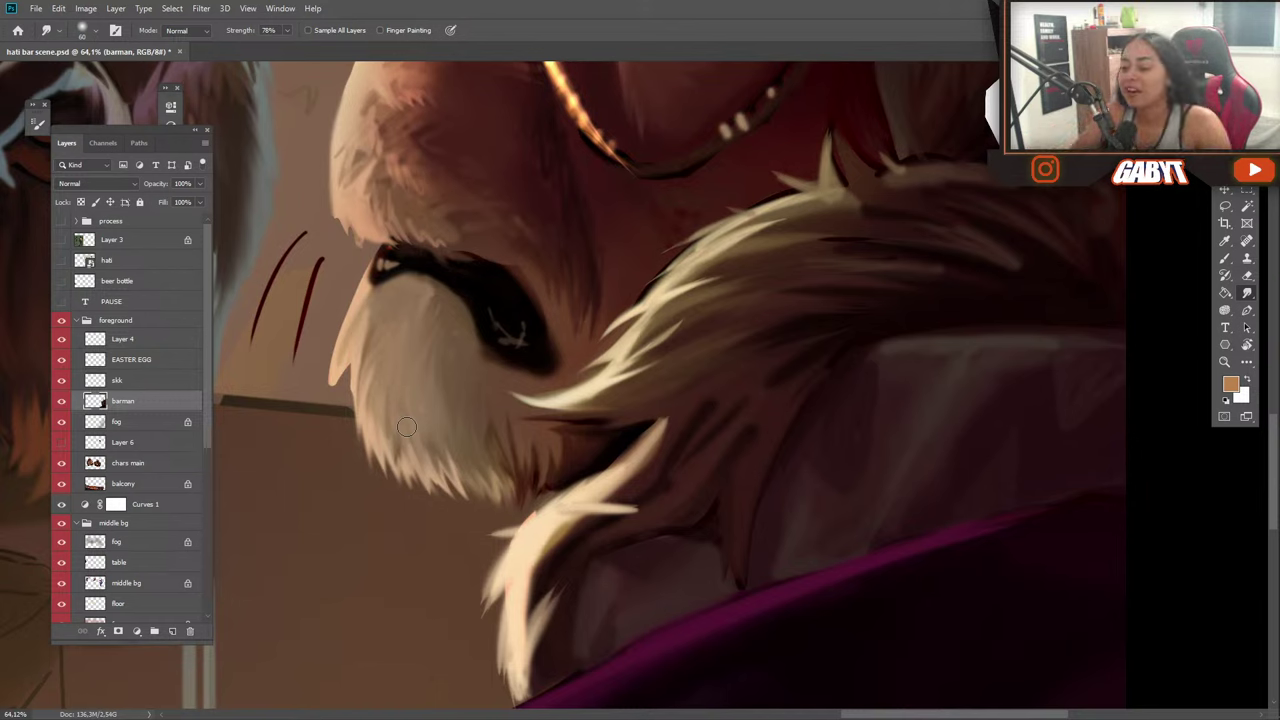
Smudge the front edge of the chin into feathered fur from its lower tufts up to the mouth.
{"action": "left_click_drag", "start_coordinate": [347, 378], "coordinate": [362, 440]}
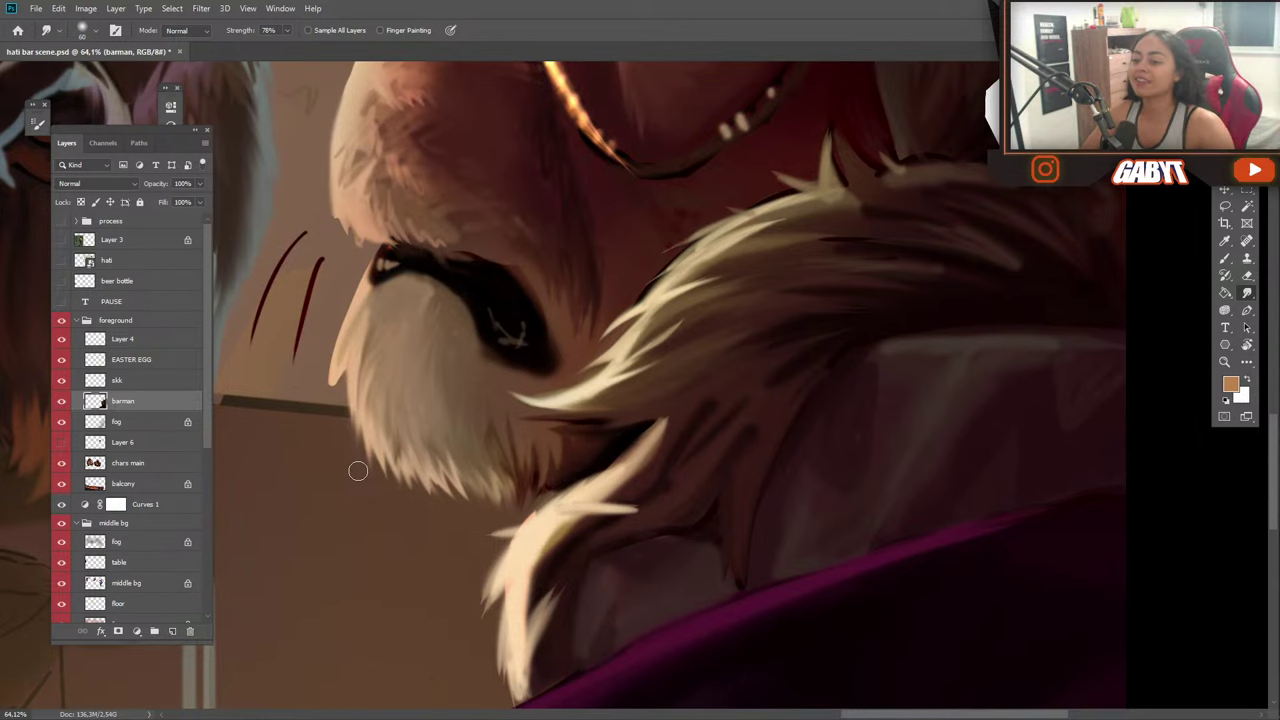
{"action": "mouse_move", "coordinate": [353, 362]}
{"action": "left_mouse_down"}
{"action": "mouse_move", "coordinate": [344, 426]}
{"action": "mouse_move", "coordinate": [352, 364]}
{"action": "mouse_move", "coordinate": [336, 434]}
{"action": "mouse_move", "coordinate": [343, 364]}
{"action": "mouse_move", "coordinate": [328, 400]}
{"action": "left_mouse_up"}
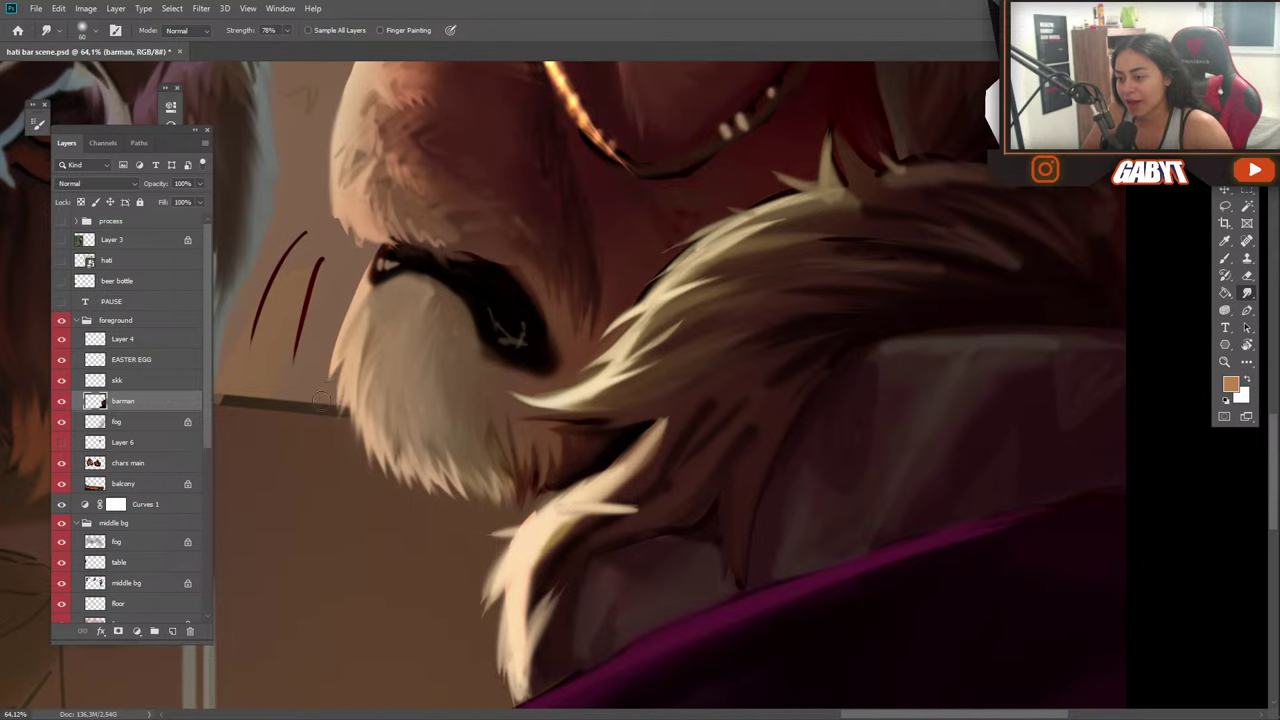
{"action": "left_click_drag", "start_coordinate": [360, 316], "coordinate": [338, 366]}
{"action": "mouse_move", "coordinate": [374, 286]}
{"action": "left_mouse_down"}
{"action": "mouse_move", "coordinate": [346, 303]}
{"action": "mouse_move", "coordinate": [360, 265]}
{"action": "left_mouse_up"}
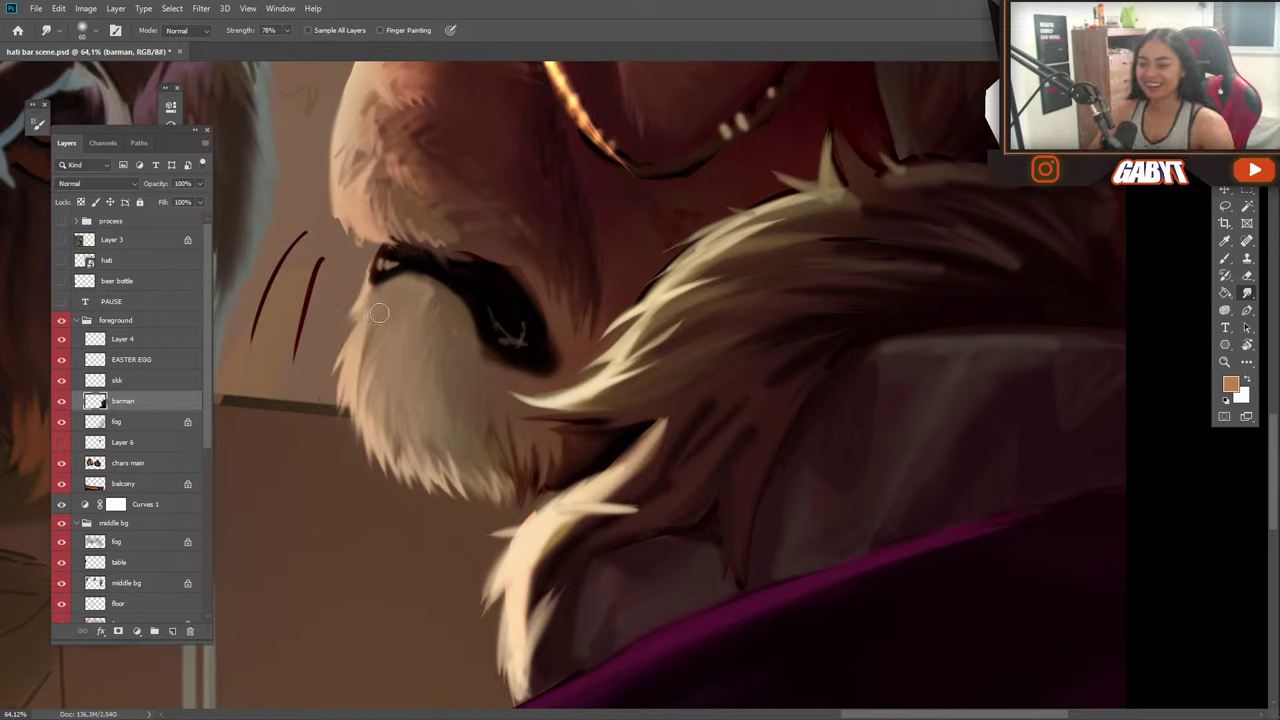
{"action": "mouse_move", "coordinate": [376, 316]}
{"action": "left_mouse_down"}
{"action": "mouse_move", "coordinate": [348, 370]}
{"action": "mouse_move", "coordinate": [358, 362]}
{"action": "mouse_move", "coordinate": [355, 395]}
{"action": "mouse_move", "coordinate": [354, 372]}
{"action": "left_mouse_up"}
Pull the collar's cream lower front tuft into long pointed strands and blend the brown fur behind it by smudging.
{"action": "mouse_move", "coordinate": [464, 470]}
{"action": "left_mouse_down"}
{"action": "mouse_move", "coordinate": [408, 480]}
{"action": "mouse_move", "coordinate": [358, 425]}
{"action": "left_mouse_up"}
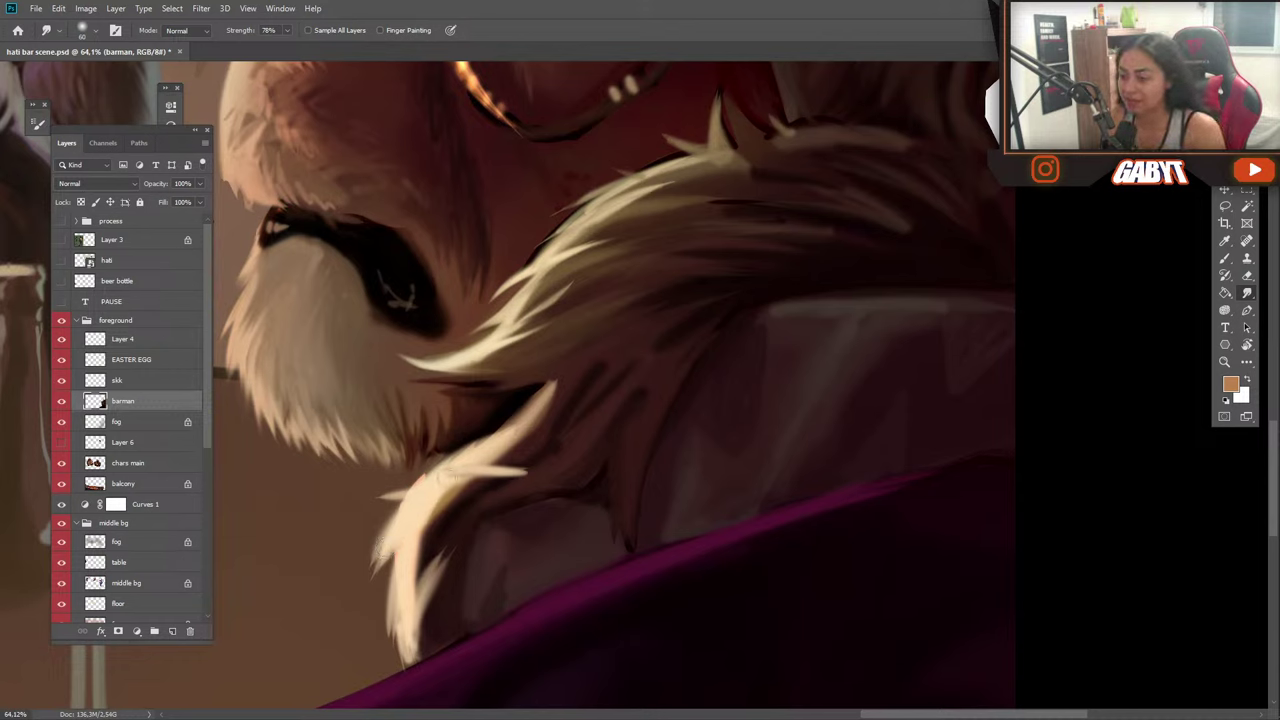
{"action": "mouse_move", "coordinate": [428, 488]}
{"action": "left_mouse_down"}
{"action": "mouse_move", "coordinate": [532, 417]}
{"action": "mouse_move", "coordinate": [504, 436]}
{"action": "mouse_move", "coordinate": [561, 358]}
{"action": "mouse_move", "coordinate": [575, 360]}
{"action": "mouse_move", "coordinate": [496, 440]}
{"action": "mouse_move", "coordinate": [556, 392]}
{"action": "mouse_move", "coordinate": [513, 435]}
{"action": "mouse_move", "coordinate": [526, 416]}
{"action": "mouse_move", "coordinate": [439, 461]}
{"action": "mouse_move", "coordinate": [442, 479]}
{"action": "mouse_move", "coordinate": [406, 497]}
{"action": "mouse_move", "coordinate": [439, 477]}
{"action": "mouse_move", "coordinate": [364, 495]}
{"action": "mouse_move", "coordinate": [414, 497]}
{"action": "mouse_move", "coordinate": [344, 489]}
{"action": "mouse_move", "coordinate": [403, 511]}
{"action": "mouse_move", "coordinate": [363, 548]}
{"action": "mouse_move", "coordinate": [374, 573]}
{"action": "mouse_move", "coordinate": [361, 575]}
{"action": "mouse_move", "coordinate": [417, 508]}
{"action": "left_mouse_up"}
{"action": "mouse_move", "coordinate": [383, 648]}
{"action": "left_mouse_down"}
{"action": "mouse_move", "coordinate": [404, 551]}
{"action": "mouse_move", "coordinate": [386, 678]}
{"action": "mouse_move", "coordinate": [402, 578]}
{"action": "mouse_move", "coordinate": [405, 651]}
{"action": "mouse_move", "coordinate": [454, 543]}
{"action": "mouse_move", "coordinate": [410, 638]}
{"action": "mouse_move", "coordinate": [470, 538]}
{"action": "mouse_move", "coordinate": [411, 587]}
{"action": "mouse_move", "coordinate": [464, 495]}
{"action": "mouse_move", "coordinate": [418, 554]}
{"action": "mouse_move", "coordinate": [469, 495]}
{"action": "mouse_move", "coordinate": [437, 515]}
{"action": "mouse_move", "coordinate": [400, 567]}
{"action": "left_mouse_up"}
{"action": "mouse_move", "coordinate": [435, 503]}
{"action": "left_mouse_down"}
{"action": "mouse_move", "coordinate": [516, 468]}
{"action": "mouse_move", "coordinate": [448, 482]}
{"action": "mouse_move", "coordinate": [555, 483]}
{"action": "mouse_move", "coordinate": [489, 486]}
{"action": "mouse_move", "coordinate": [543, 475]}
{"action": "mouse_move", "coordinate": [499, 476]}
{"action": "mouse_move", "coordinate": [569, 451]}
{"action": "mouse_move", "coordinate": [512, 487]}
{"action": "left_mouse_up"}
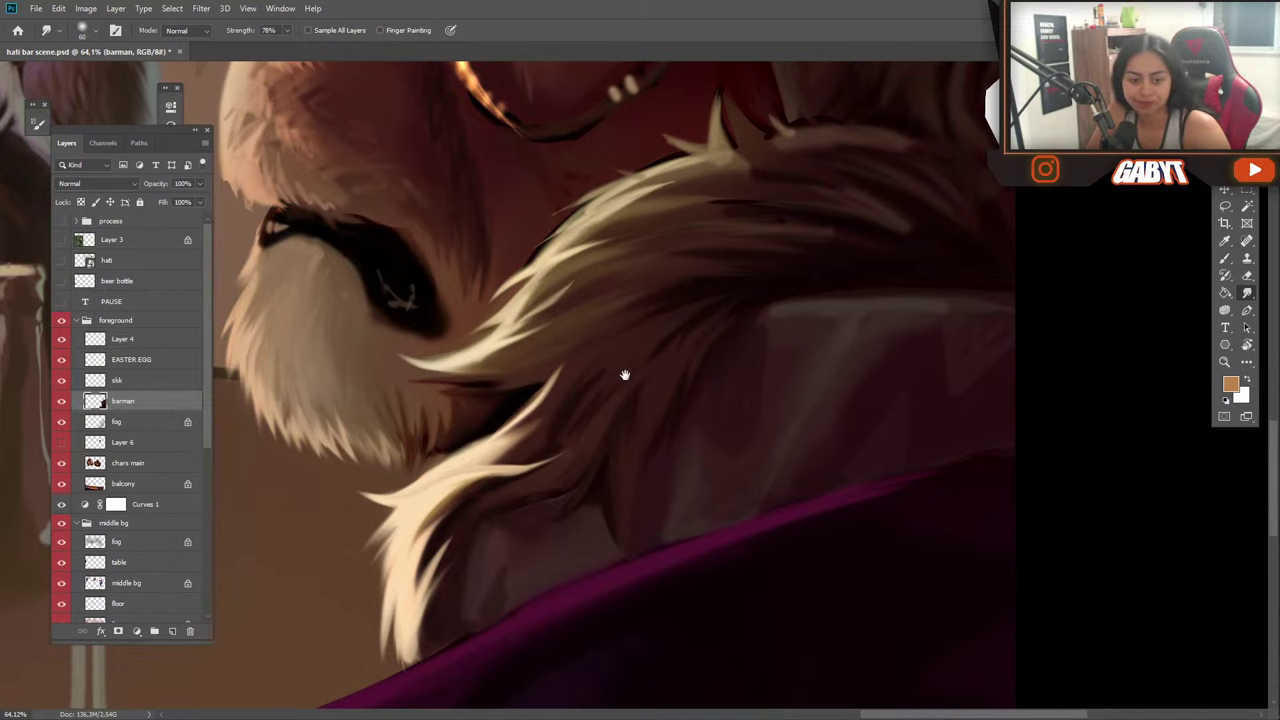
Smudge the collar's cream upper edge into separate strands overlapping the dark outline against the cheek.
{"action": "left_click_drag", "start_coordinate": [624, 375], "coordinate": [611, 421]}
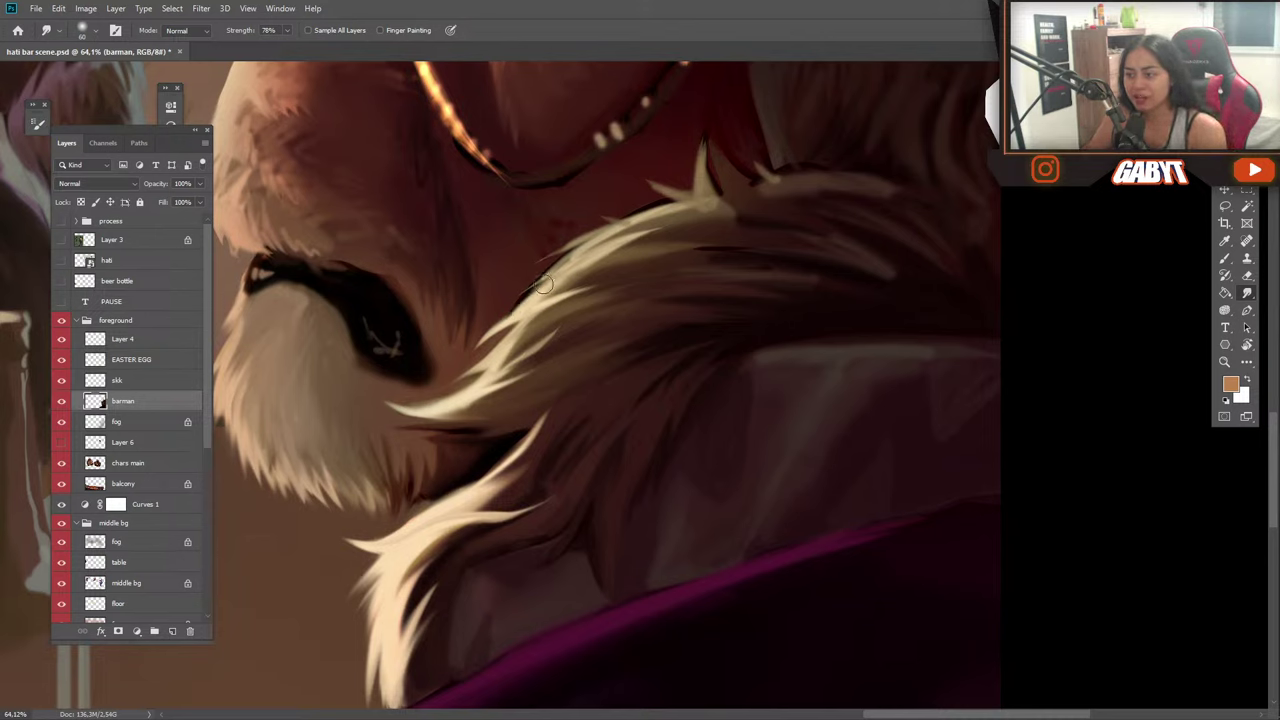
{"action": "left_click_drag", "start_coordinate": [557, 271], "coordinate": [606, 228]}
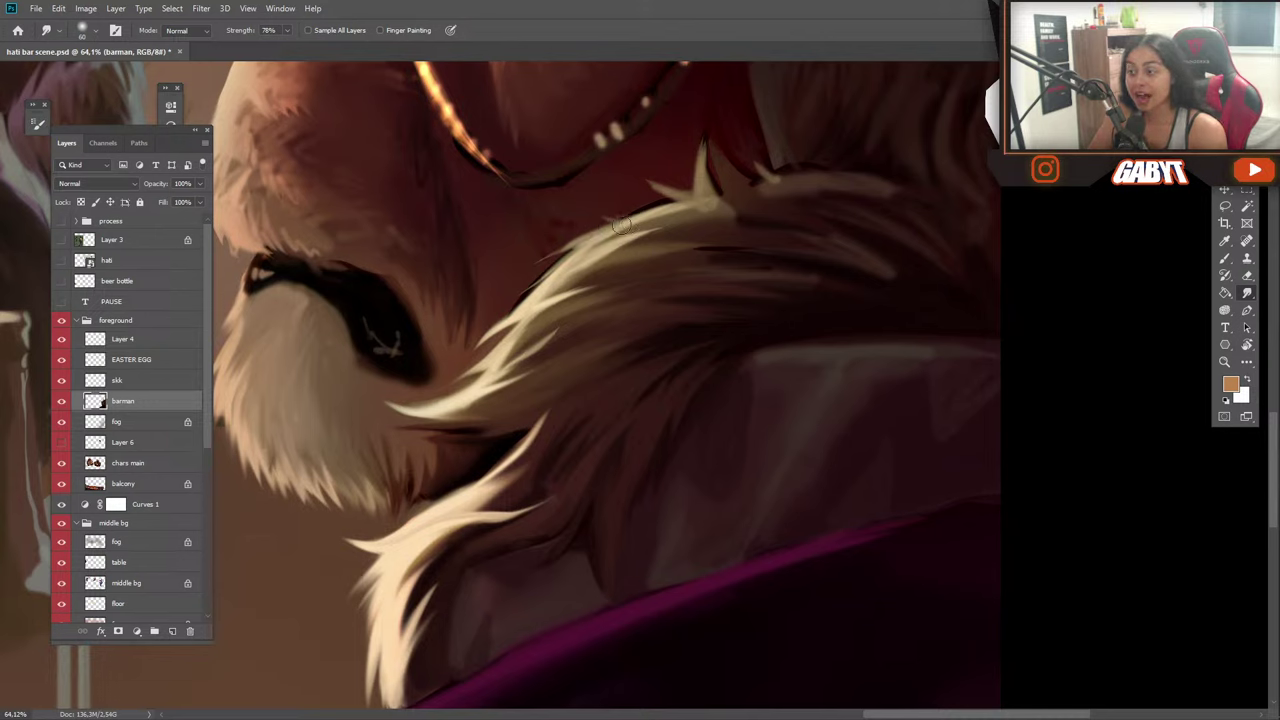
{"action": "mouse_move", "coordinate": [607, 237]}
{"action": "left_mouse_down"}
{"action": "mouse_move", "coordinate": [475, 296]}
{"action": "mouse_move", "coordinate": [635, 222]}
{"action": "mouse_move", "coordinate": [514, 294]}
{"action": "left_mouse_up"}
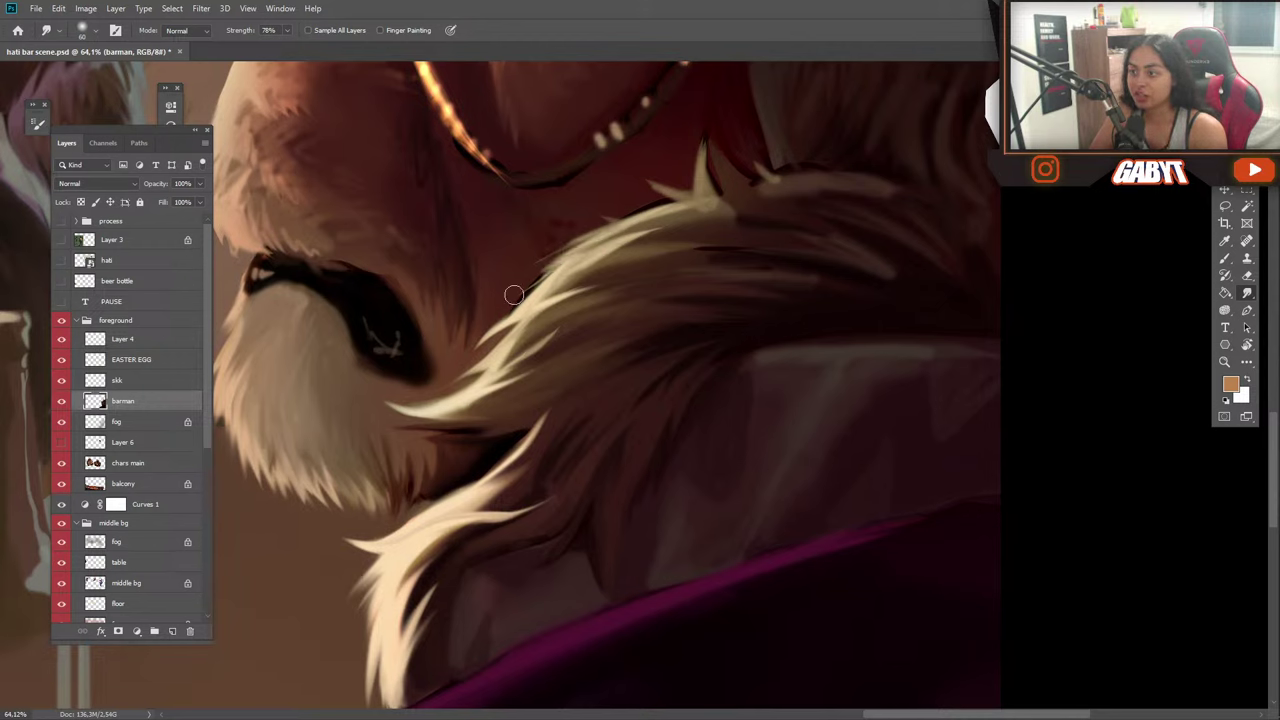
{"action": "left_click_drag", "start_coordinate": [569, 262], "coordinate": [496, 312]}
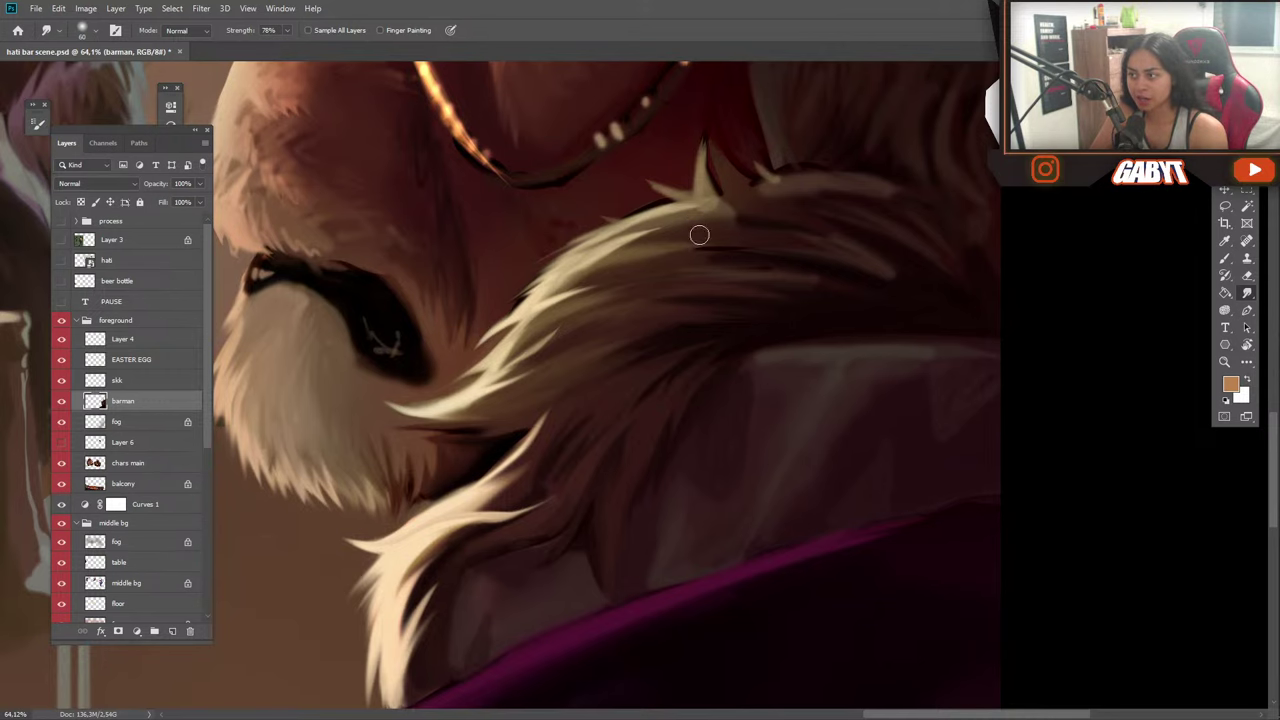
Reshape the pointed cream tufts at the collar's peak below the glasses chain by smudging, undoing the unwanted strokes.
{"action": "mouse_move", "coordinate": [697, 234]}
{"action": "left_mouse_down"}
{"action": "mouse_move", "coordinate": [583, 350]}
{"action": "mouse_move", "coordinate": [586, 270]}
{"action": "left_mouse_up"}
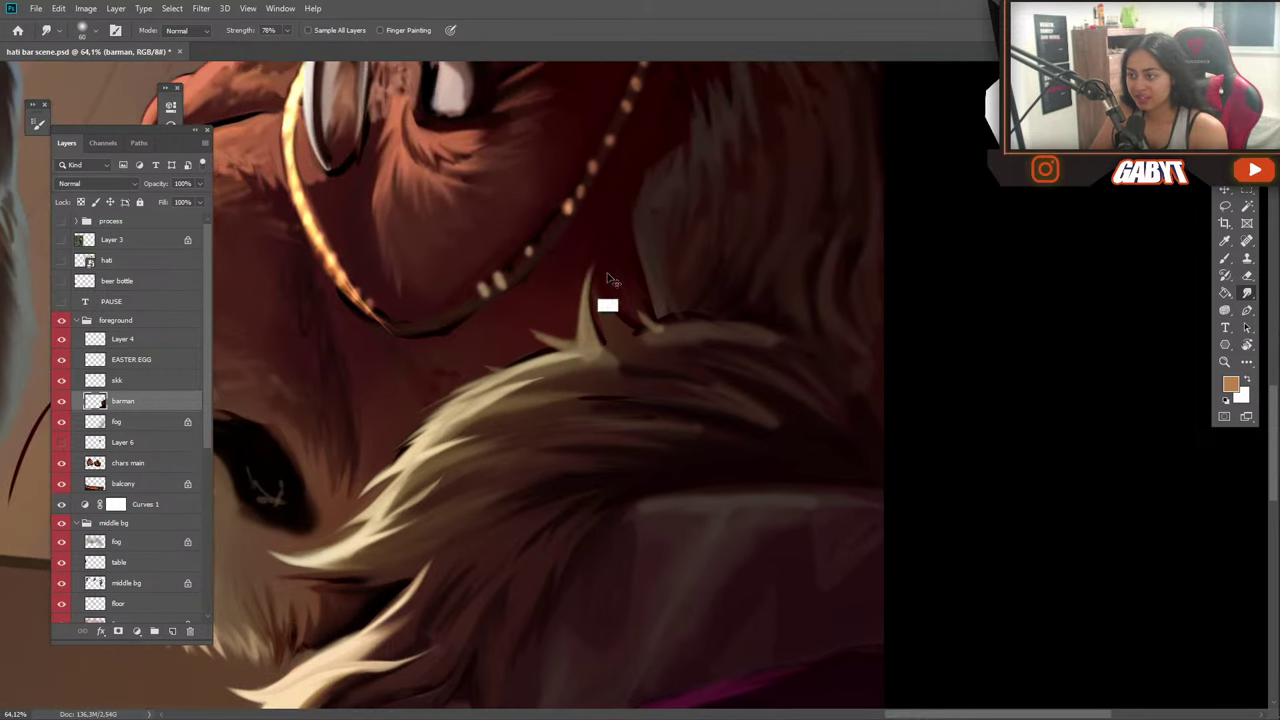
{"action": "key", "text": "ctrl+z"}
{"action": "key", "text": "ctrl+z"}
{"action": "left_click_drag", "start_coordinate": [596, 342], "coordinate": [590, 278]}
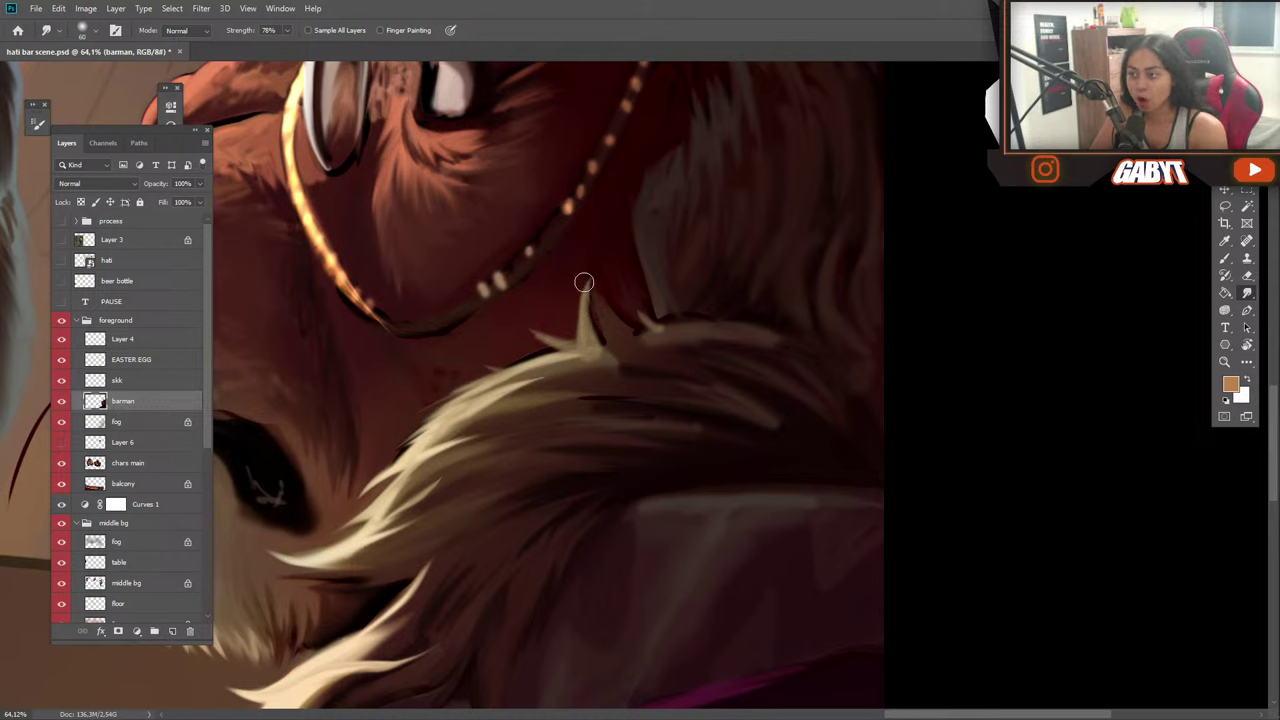
{"action": "key", "text": "ctrl+z"}
{"action": "left_click_drag", "start_coordinate": [596, 342], "coordinate": [590, 282]}
{"action": "left_click_drag", "start_coordinate": [570, 342], "coordinate": [506, 294]}
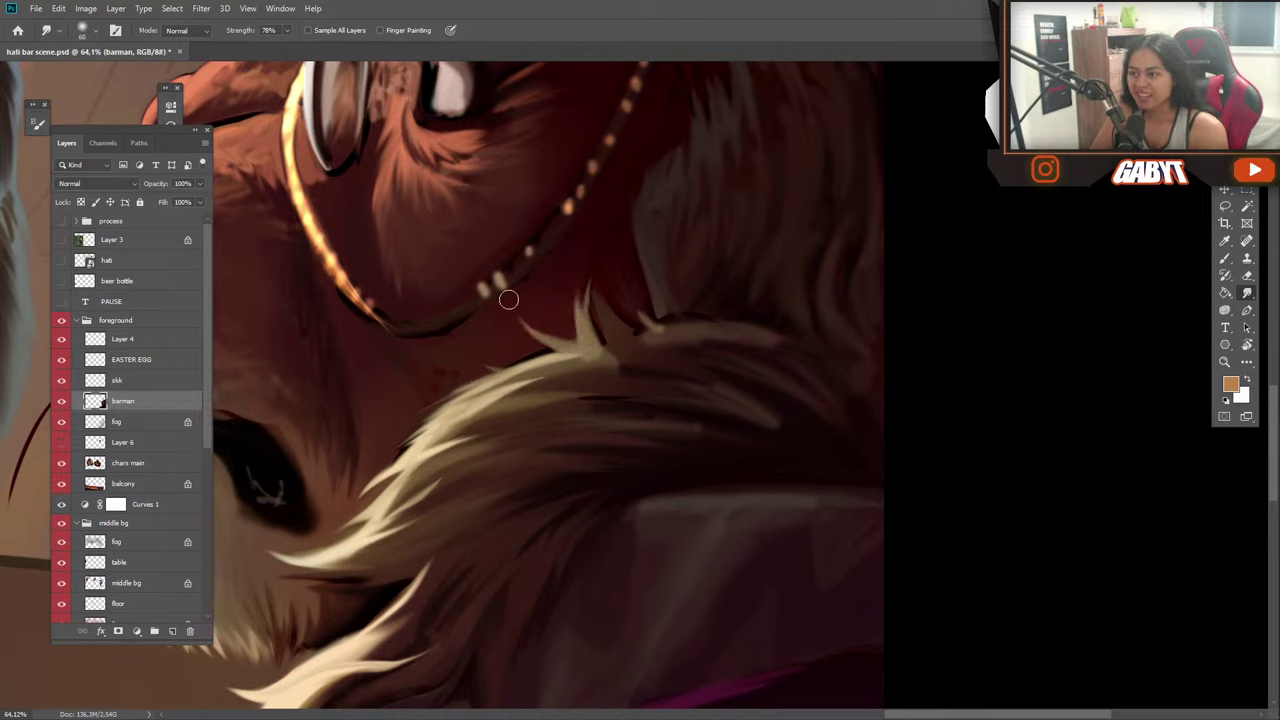
Smudge the collar fur behind the peak and the lower edge of the head fur above it into flowing strands.
{"action": "left_click_drag", "start_coordinate": [602, 360], "coordinate": [648, 374]}
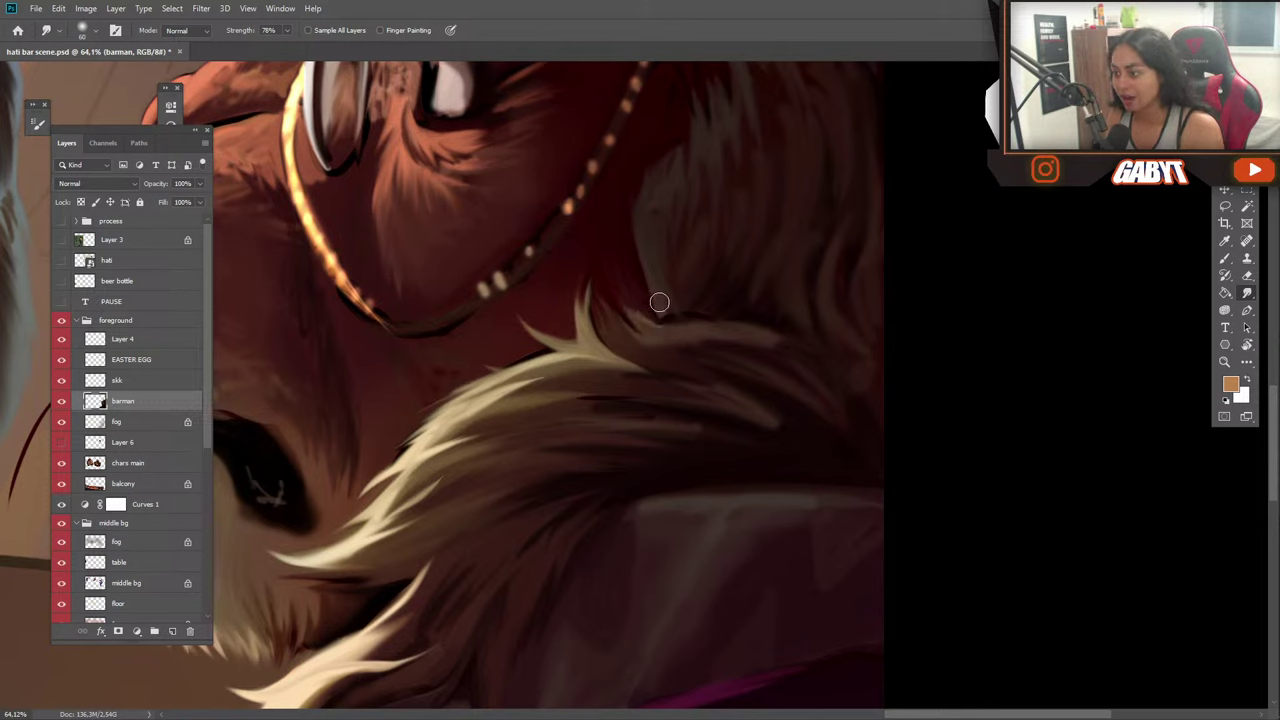
{"action": "key", "text": "ctrl"}
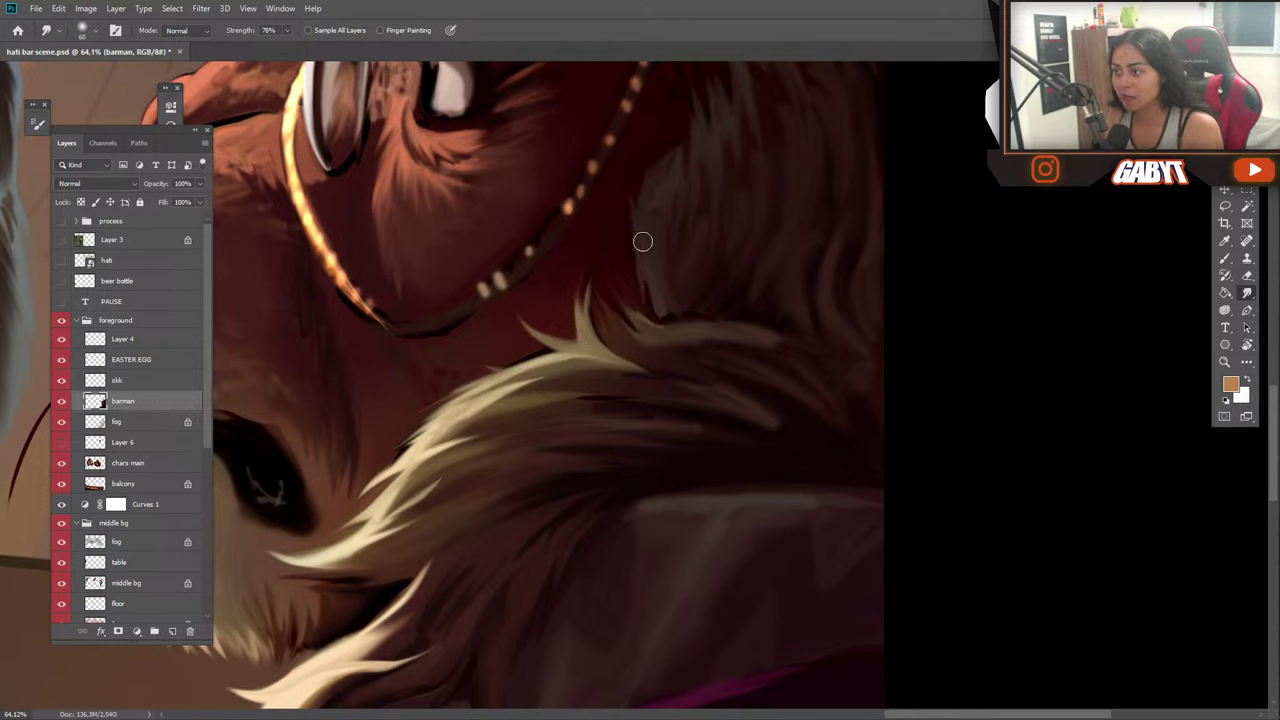
{"action": "mouse_move", "coordinate": [652, 324]}
{"action": "left_mouse_down"}
{"action": "mouse_move", "coordinate": [646, 306]}
{"action": "mouse_move", "coordinate": [730, 220]}
{"action": "left_mouse_up"}
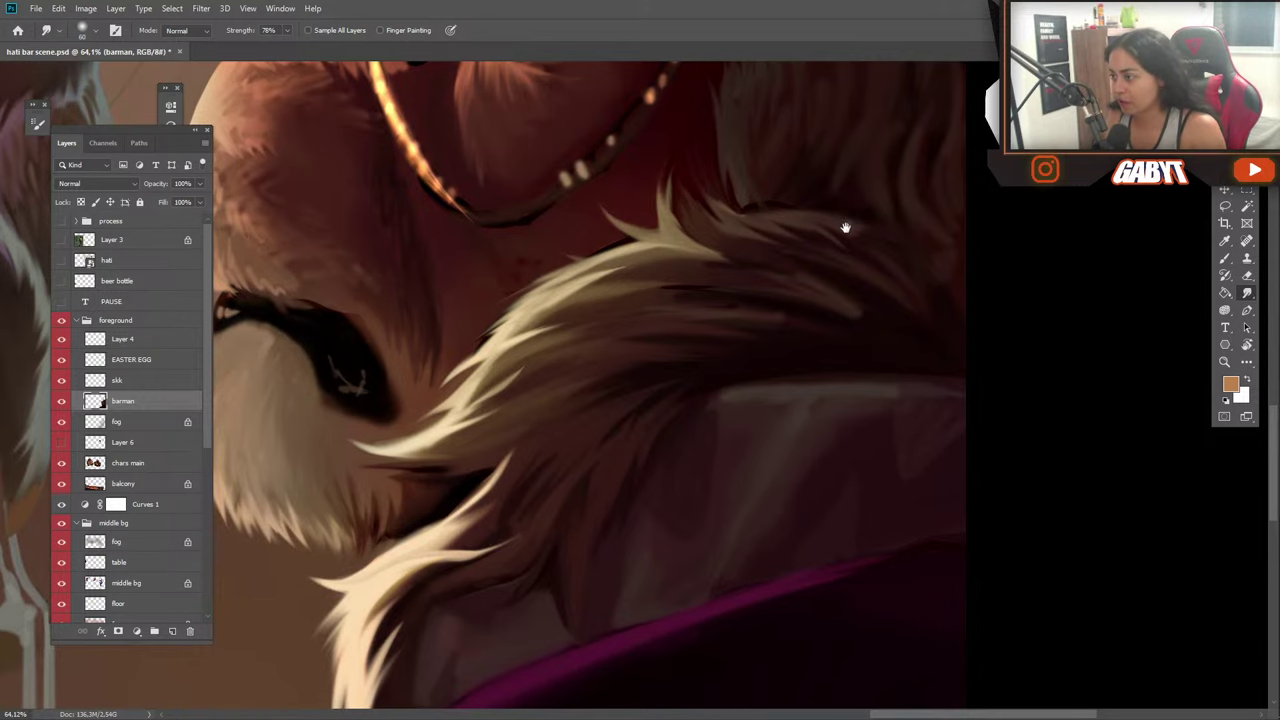
{"action": "left_click_drag", "start_coordinate": [846, 223], "coordinate": [800, 238]}
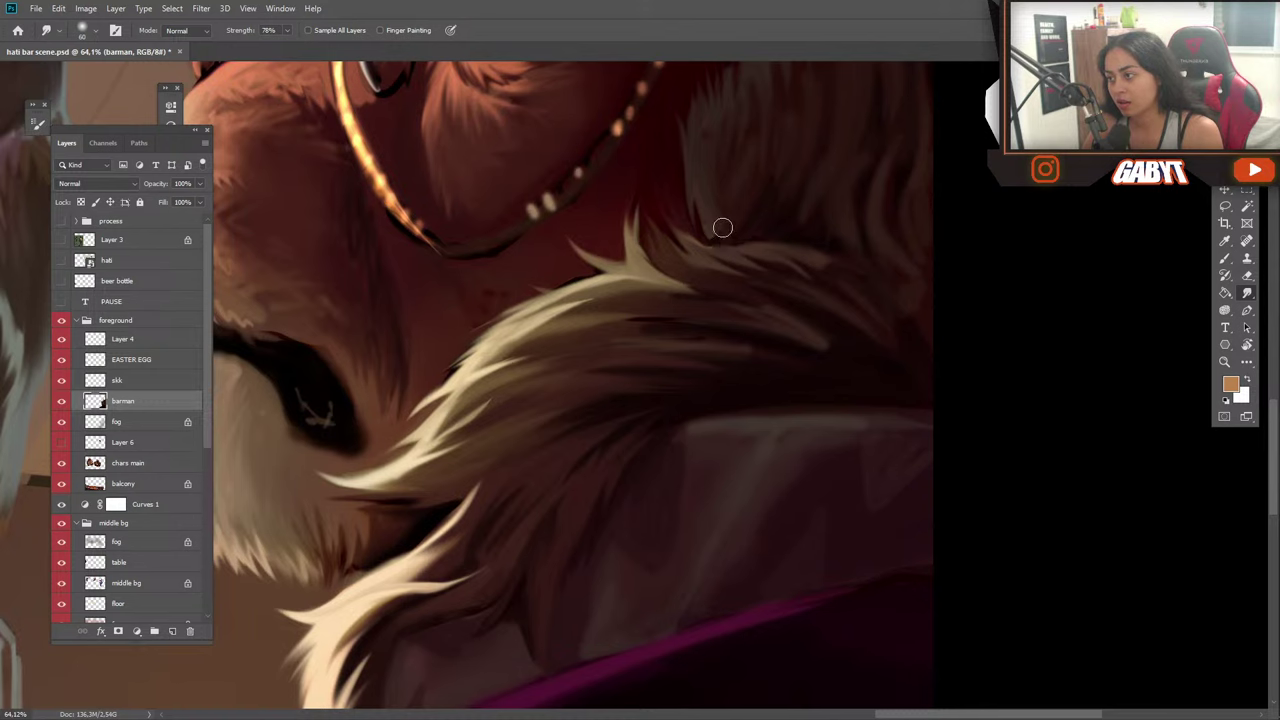
{"action": "mouse_move", "coordinate": [708, 221]}
{"action": "left_mouse_down"}
{"action": "mouse_move", "coordinate": [723, 243]}
{"action": "mouse_move", "coordinate": [868, 275]}
{"action": "left_mouse_up"}
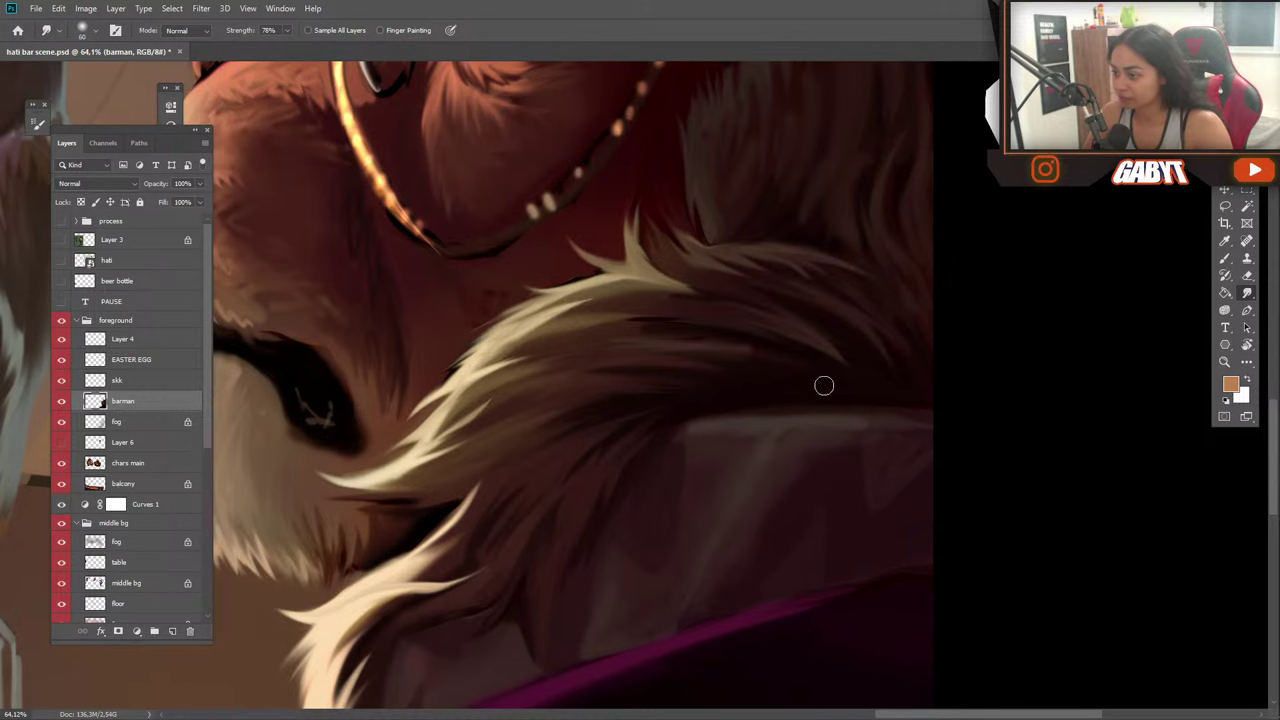
Smudge the brown fur on the collar's underside into finer strands over the dull purple cloth.
{"action": "left_click_drag", "start_coordinate": [718, 372], "coordinate": [829, 212]}
{"action": "left_click_drag", "start_coordinate": [742, 170], "coordinate": [922, 211]}
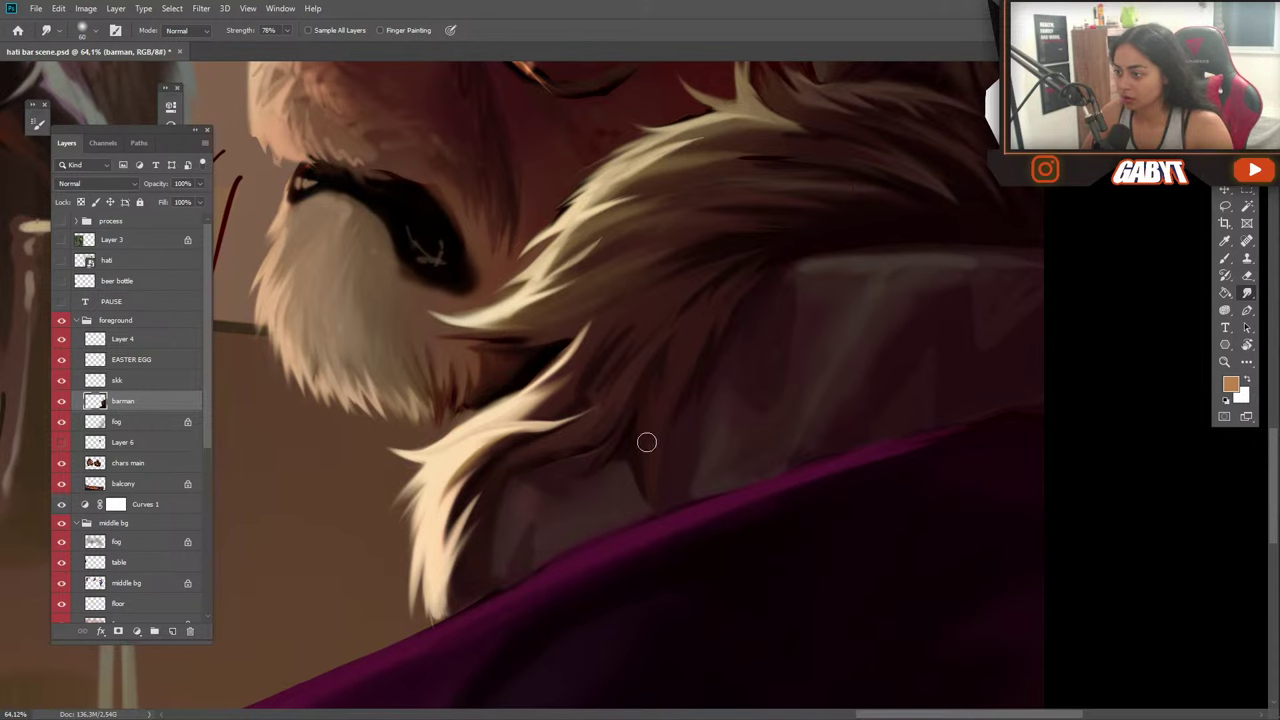
{"action": "left_click_drag", "start_coordinate": [646, 442], "coordinate": [720, 384]}
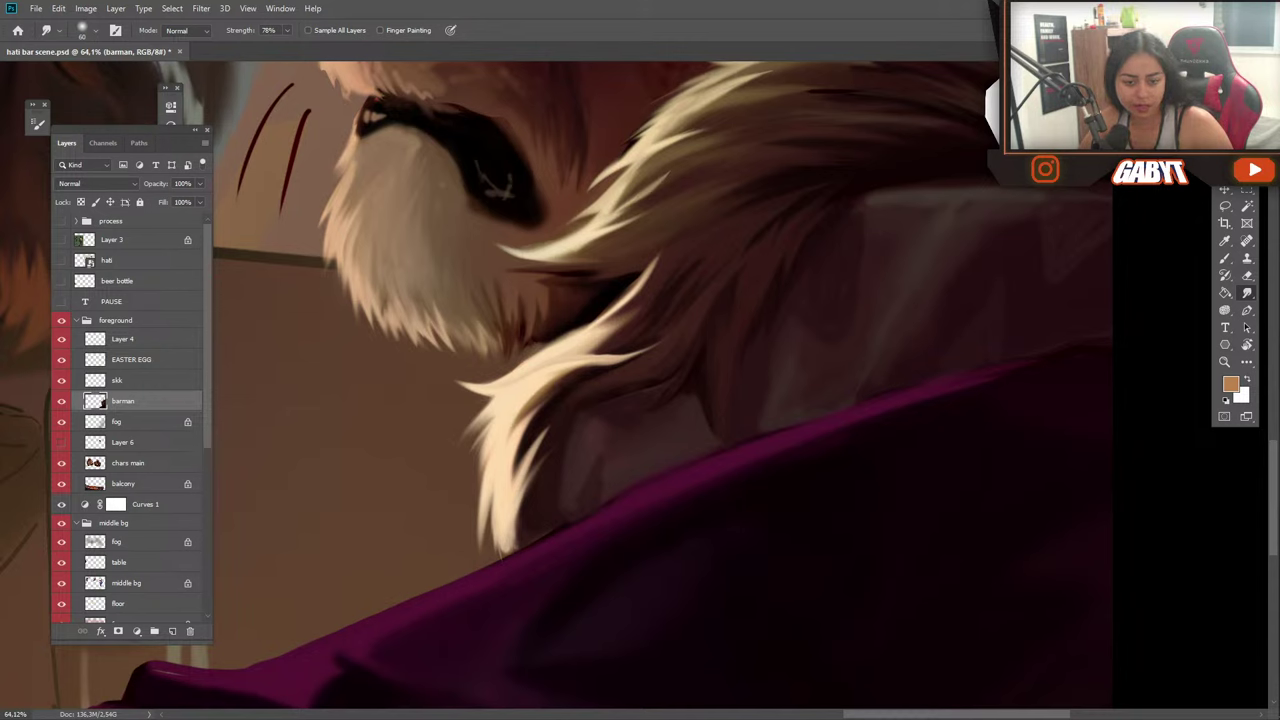
{"action": "key", "text": "alt+Tab"}
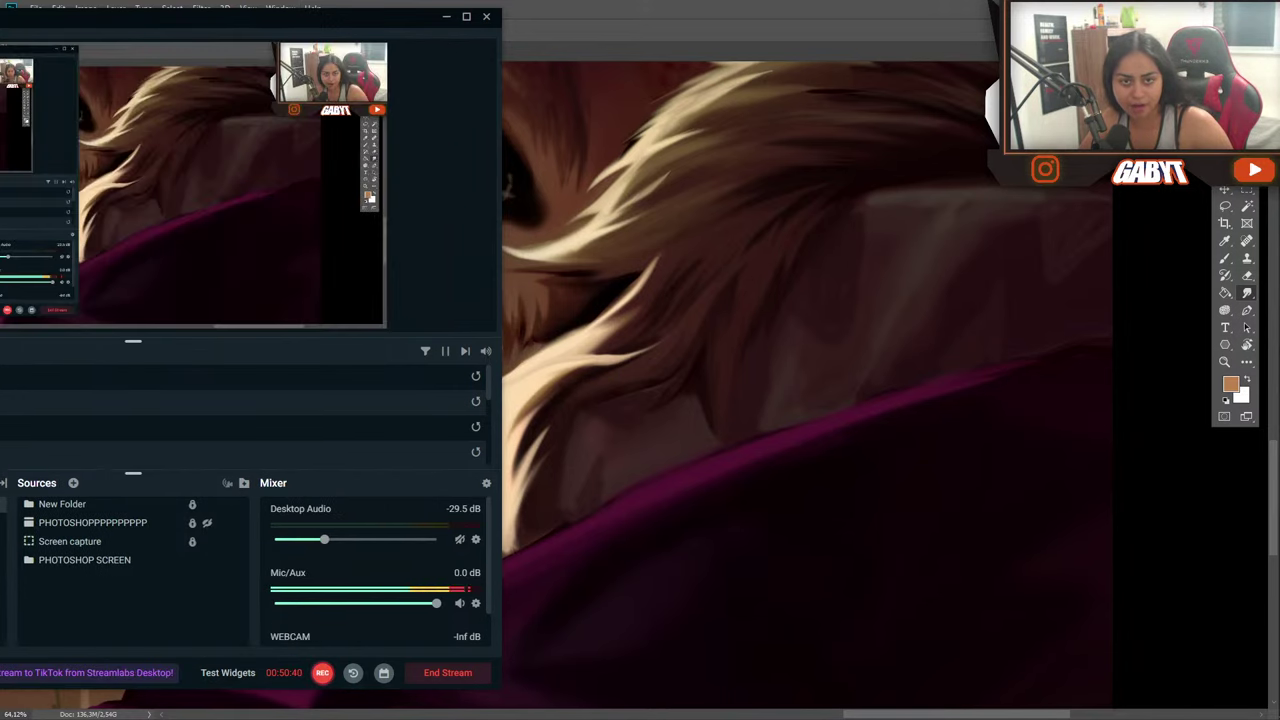
{"action": "left_click", "coordinate": [632, 27]}
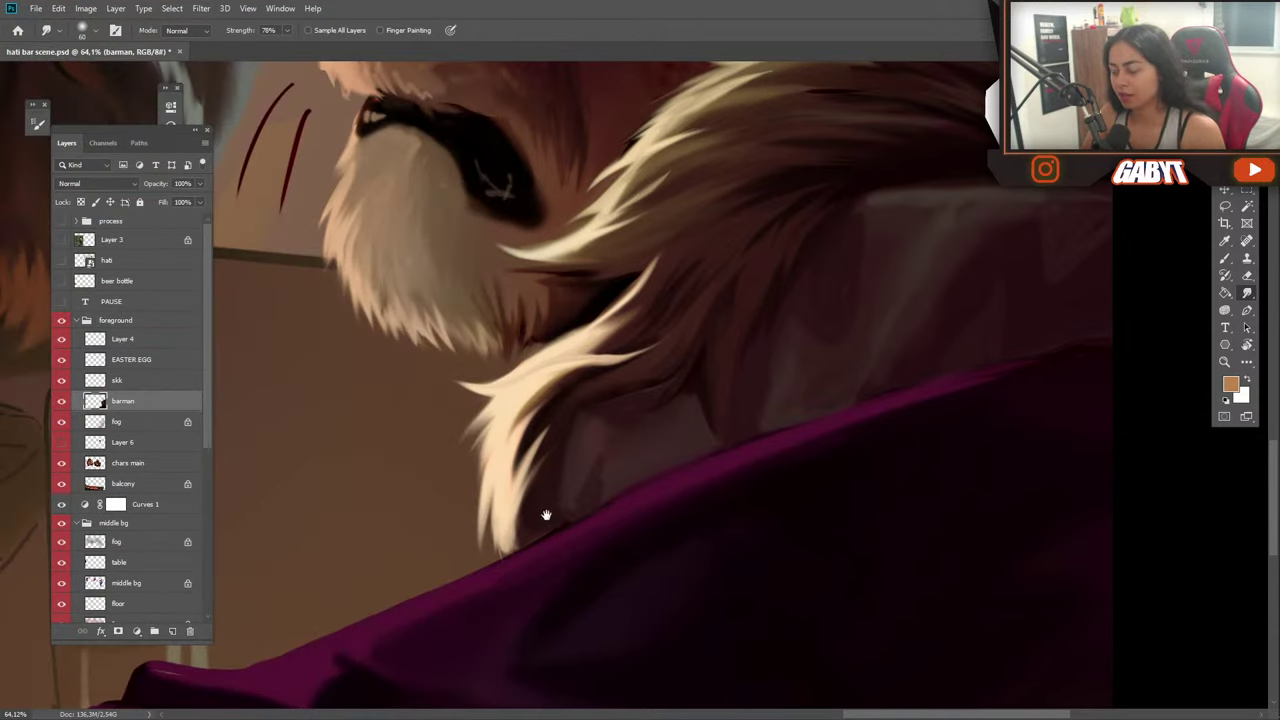
Enlarge the smudge brush to 90 and blend the dull purple cloth and brown strands beneath the fur collar.
{"action": "mouse_move", "coordinate": [543, 514]}
{"action": "left_mouse_down"}
{"action": "mouse_move", "coordinate": [418, 571]}
{"action": "mouse_move", "coordinate": [506, 509]}
{"action": "mouse_move", "coordinate": [632, 470]}
{"action": "left_mouse_up"}
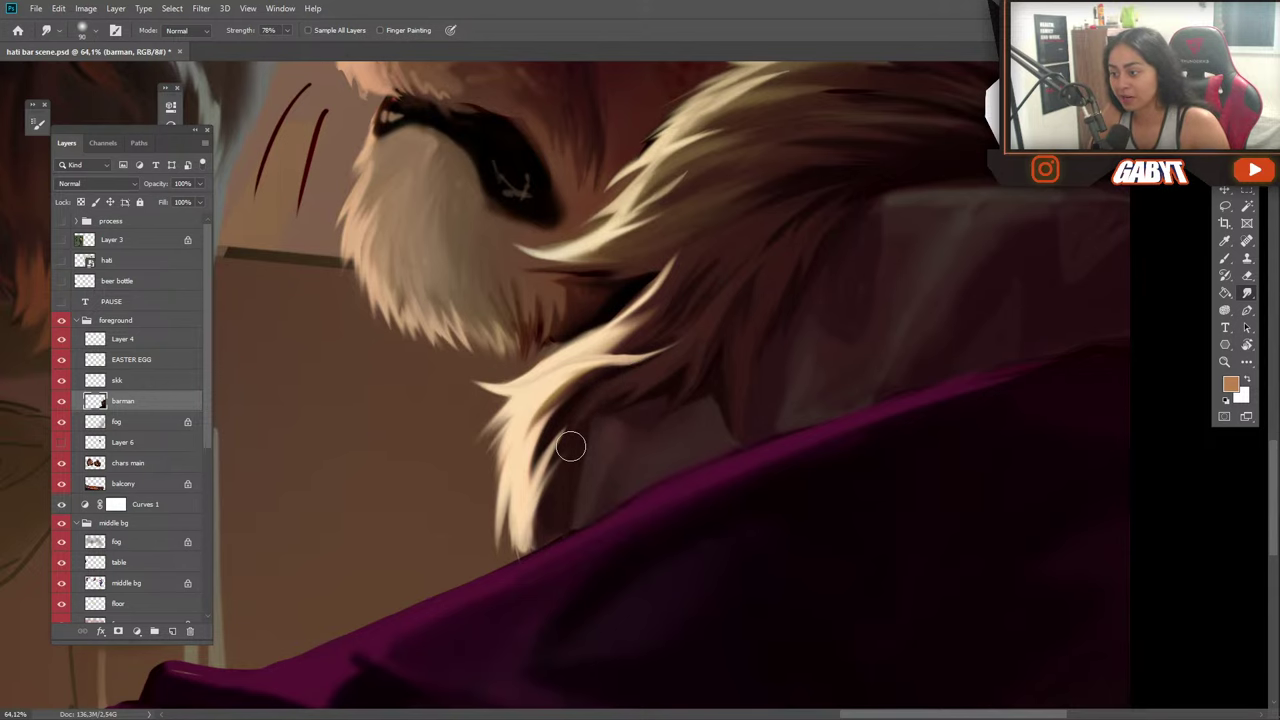
{"action": "left_click_drag", "start_coordinate": [754, 366], "coordinate": [555, 469]}
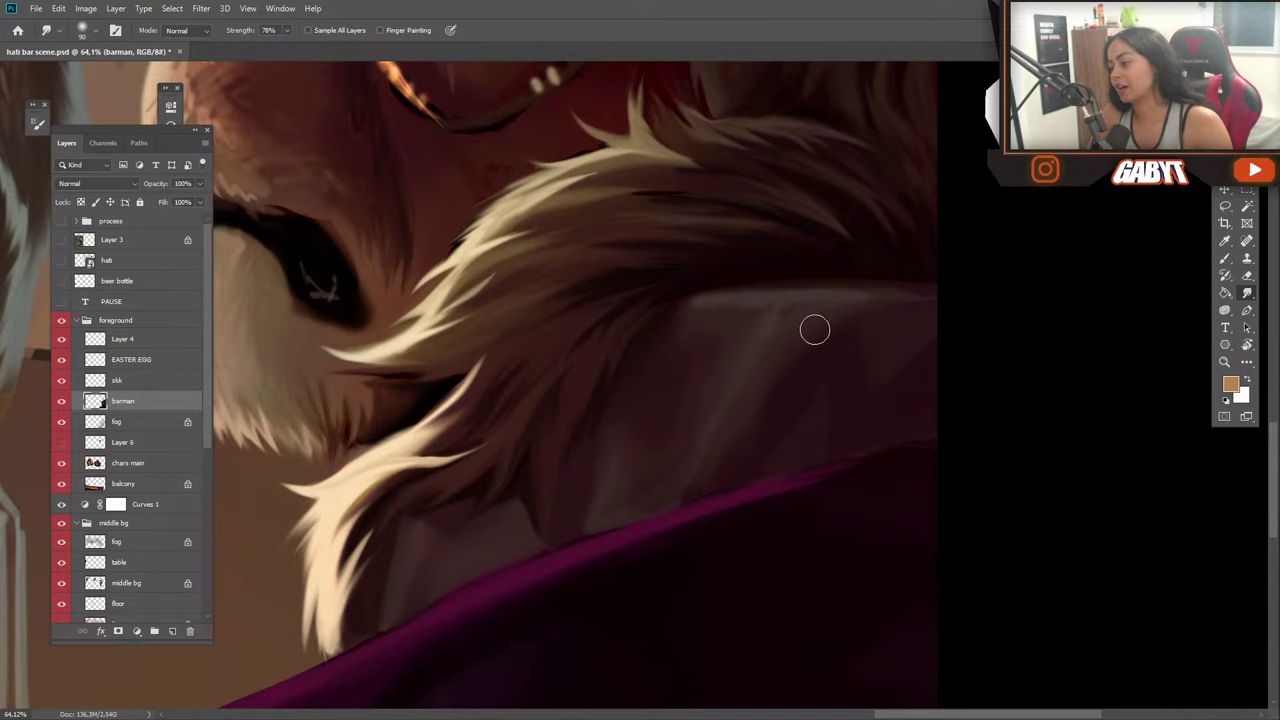
{"action": "mouse_move", "coordinate": [850, 385]}
{"action": "left_mouse_down"}
{"action": "mouse_move", "coordinate": [740, 330]}
{"action": "mouse_move", "coordinate": [769, 317]}
{"action": "mouse_move", "coordinate": [769, 390]}
{"action": "left_mouse_up"}
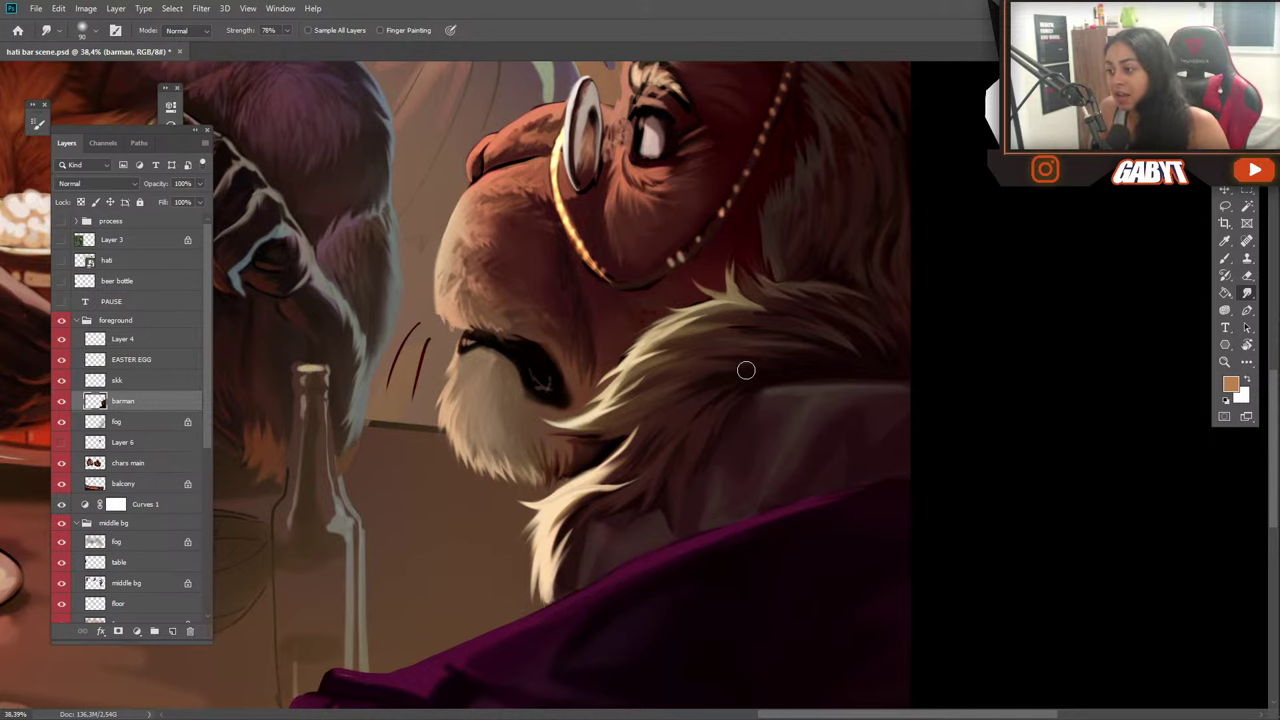
{"action": "scroll", "coordinate": [709, 500], "scroll_direction": "up", "scroll_amount": 4}
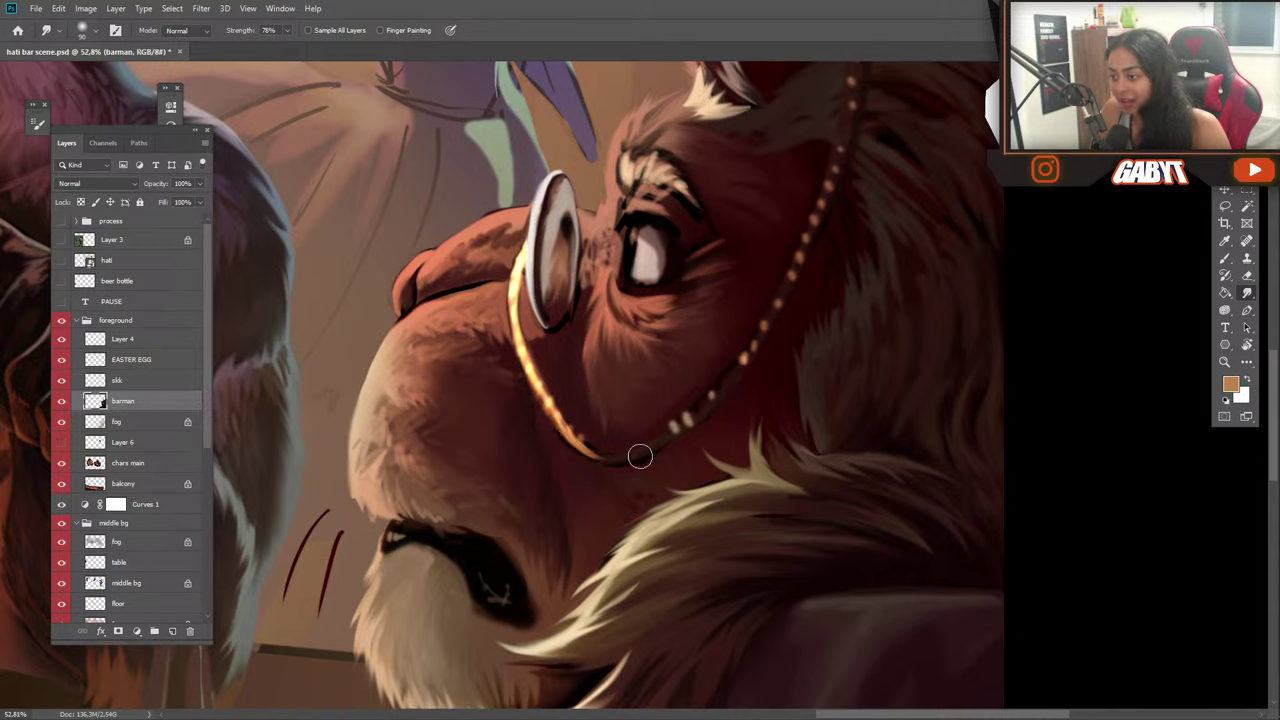
Smudge the glowing gold of the glasses chain along its dark lower curve beneath the cheek.
{"action": "left_click_drag", "start_coordinate": [640, 456], "coordinate": [670, 454]}
{"action": "mouse_move", "coordinate": [583, 452]}
{"action": "left_mouse_down"}
{"action": "mouse_move", "coordinate": [674, 441]}
{"action": "mouse_move", "coordinate": [626, 460]}
{"action": "left_mouse_up"}
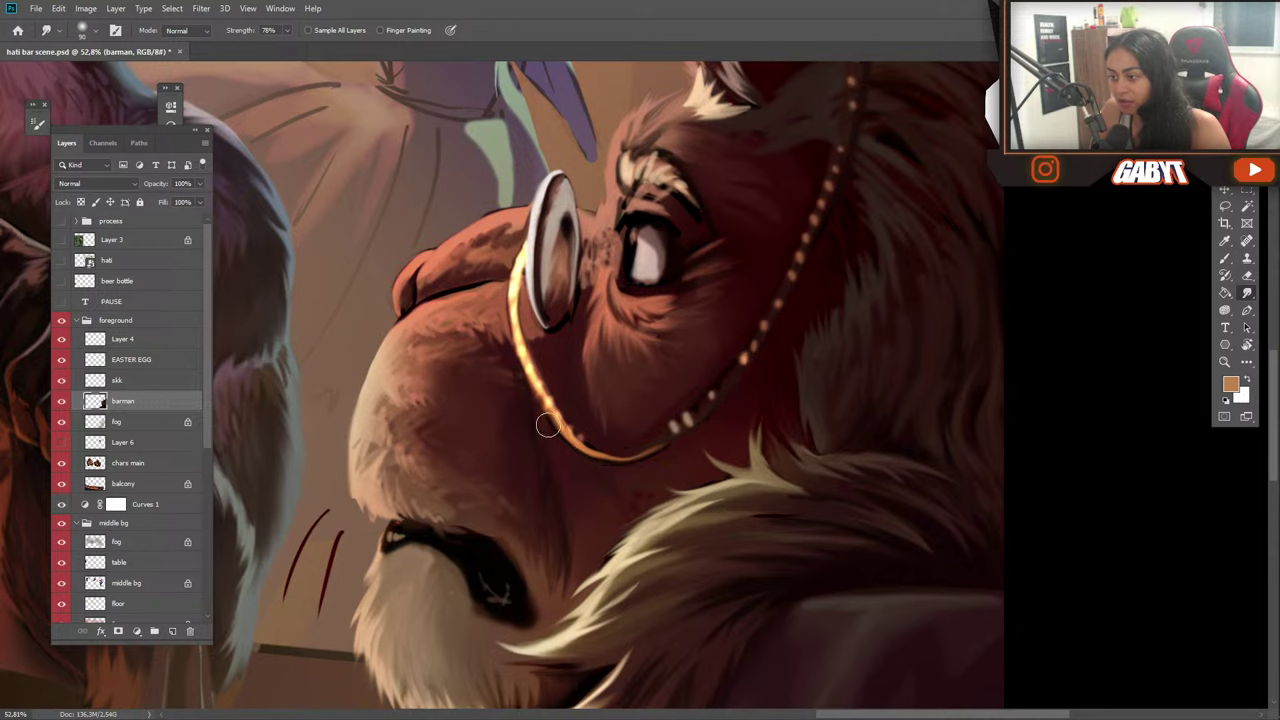
{"action": "mouse_move", "coordinate": [548, 425]}
{"action": "left_mouse_down"}
{"action": "mouse_move", "coordinate": [598, 456]}
{"action": "mouse_move", "coordinate": [685, 419]}
{"action": "mouse_move", "coordinate": [671, 449]}
{"action": "left_mouse_up"}
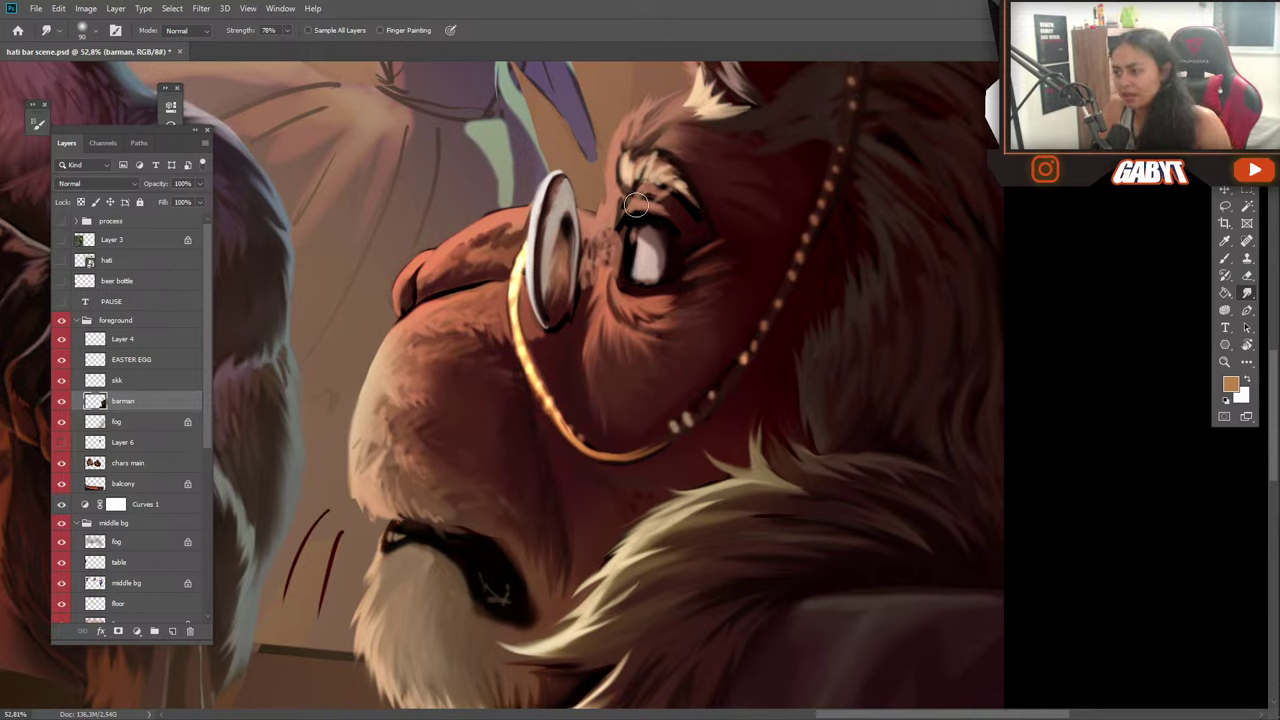
Smudge the cream eyebrow tuft above the eye into fur strands and soften the cheek fur beneath the chain.
{"action": "mouse_move", "coordinate": [662, 188]}
{"action": "left_mouse_down"}
{"action": "mouse_move", "coordinate": [684, 210]}
{"action": "mouse_move", "coordinate": [681, 192]}
{"action": "mouse_move", "coordinate": [701, 196]}
{"action": "mouse_move", "coordinate": [676, 186]}
{"action": "mouse_move", "coordinate": [681, 166]}
{"action": "mouse_move", "coordinate": [662, 153]}
{"action": "mouse_move", "coordinate": [629, 170]}
{"action": "mouse_move", "coordinate": [639, 152]}
{"action": "mouse_move", "coordinate": [626, 181]}
{"action": "mouse_move", "coordinate": [619, 155]}
{"action": "mouse_move", "coordinate": [616, 177]}
{"action": "mouse_move", "coordinate": [614, 144]}
{"action": "mouse_move", "coordinate": [621, 175]}
{"action": "mouse_move", "coordinate": [659, 150]}
{"action": "left_mouse_up"}
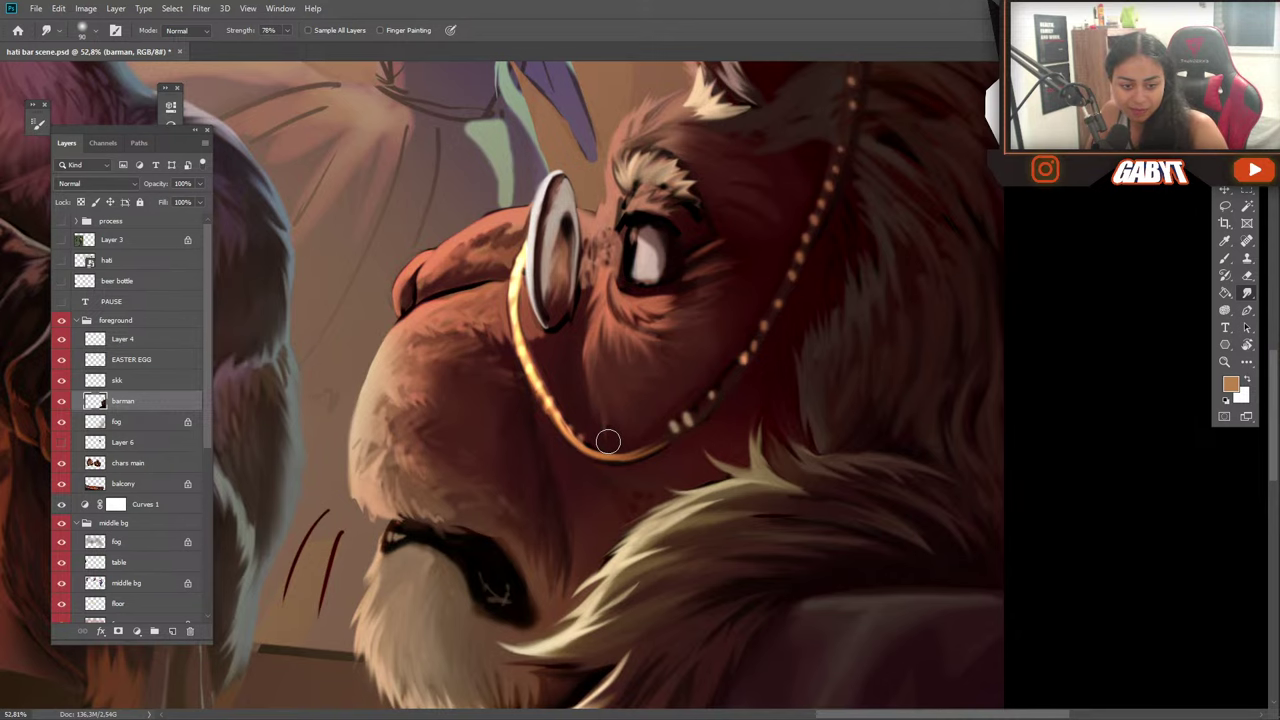
{"action": "mouse_move", "coordinate": [655, 506]}
{"action": "left_mouse_down"}
{"action": "mouse_move", "coordinate": [591, 485]}
{"action": "mouse_move", "coordinate": [634, 503]}
{"action": "left_mouse_up"}
Smudge the ear and the mane behind the glasses chain into flowing fur strands.
{"action": "left_click_drag", "start_coordinate": [766, 345], "coordinate": [612, 456]}
{"action": "scroll", "coordinate": [660, 462], "scroll_direction": "up", "scroll_amount": 2}
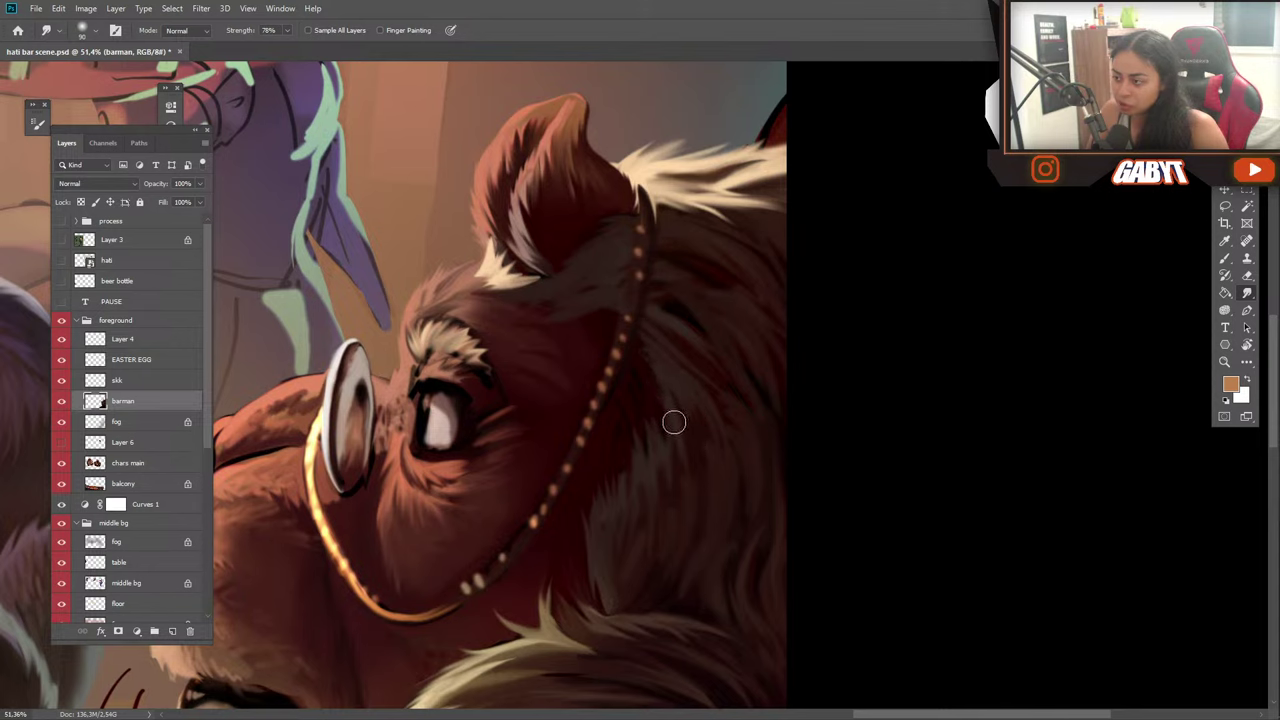
{"action": "left_click_drag", "start_coordinate": [655, 426], "coordinate": [689, 377]}
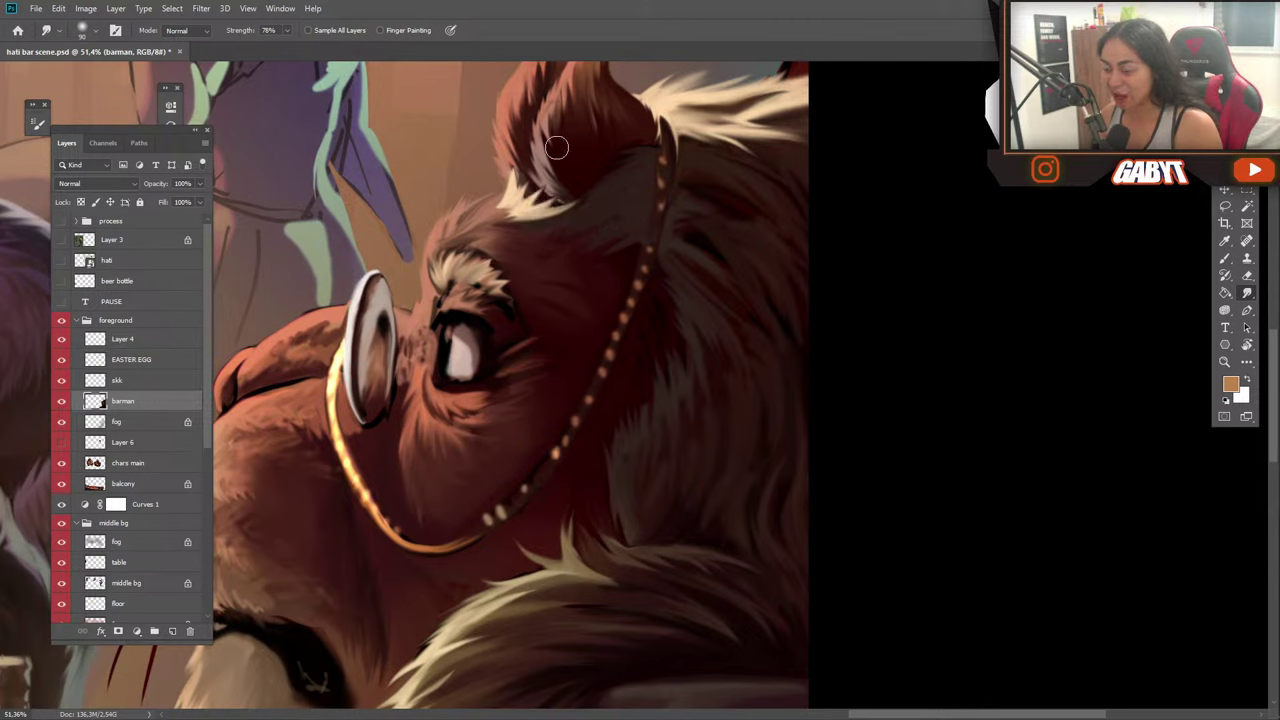
Switch to the Brush at size 35, sample the cream fur below the ear, and set the blend mode to Normal.
{"action": "key", "text": "b"}
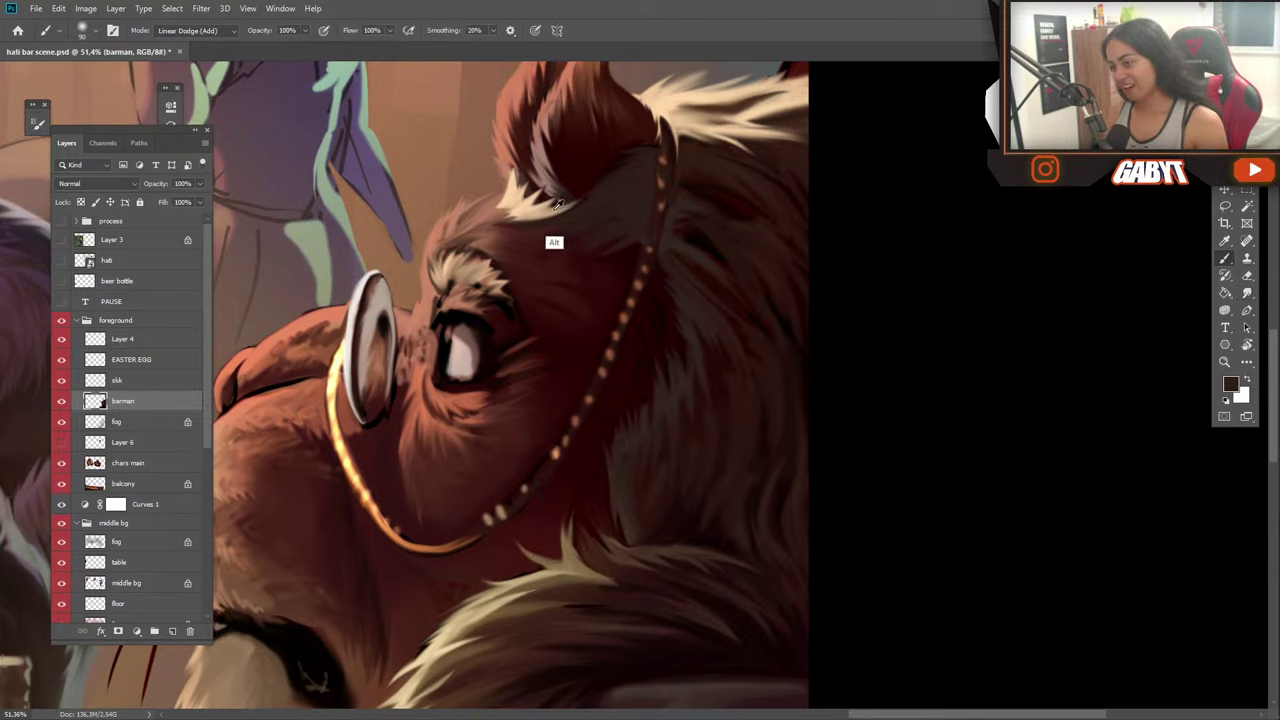
{"action": "left_click", "coordinate": [551, 242], "text": "alt"}
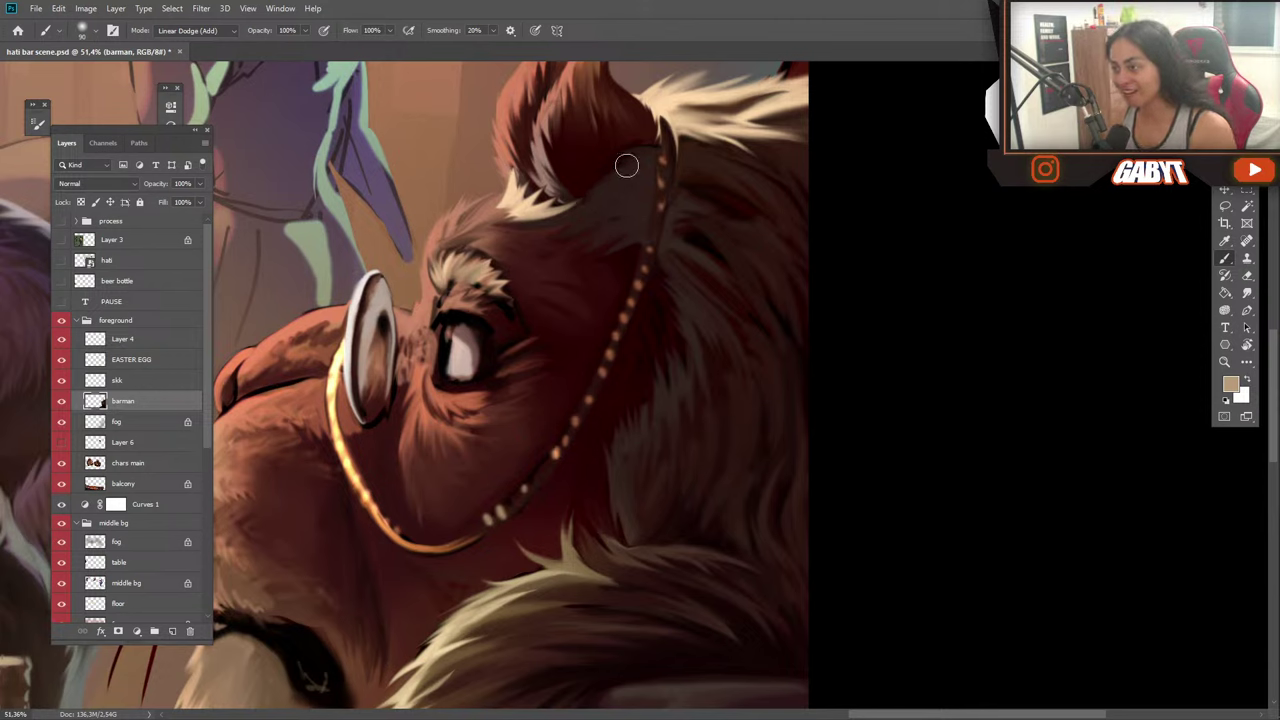
{"action": "key", "text": "alt"}
{"action": "left_click", "coordinate": [576, 210], "text": "alt"}
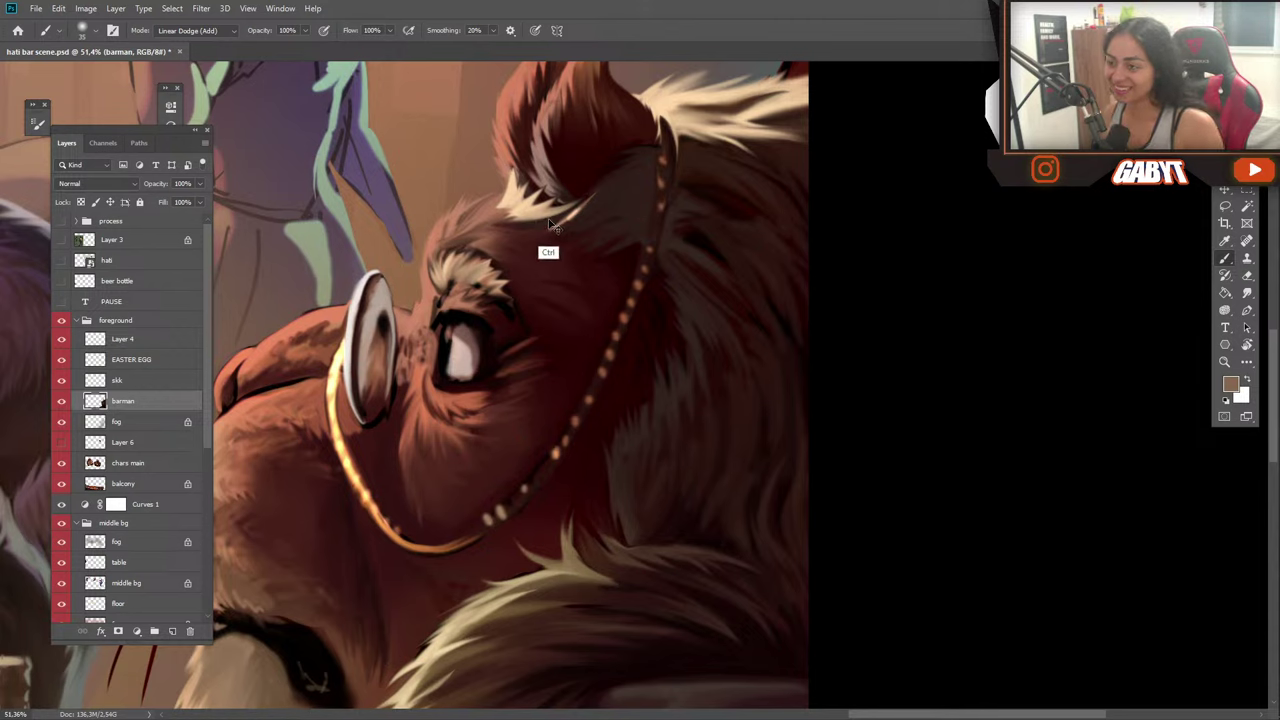
{"action": "left_click", "coordinate": [212, 30]}
{"action": "left_click", "coordinate": [228, 44]}
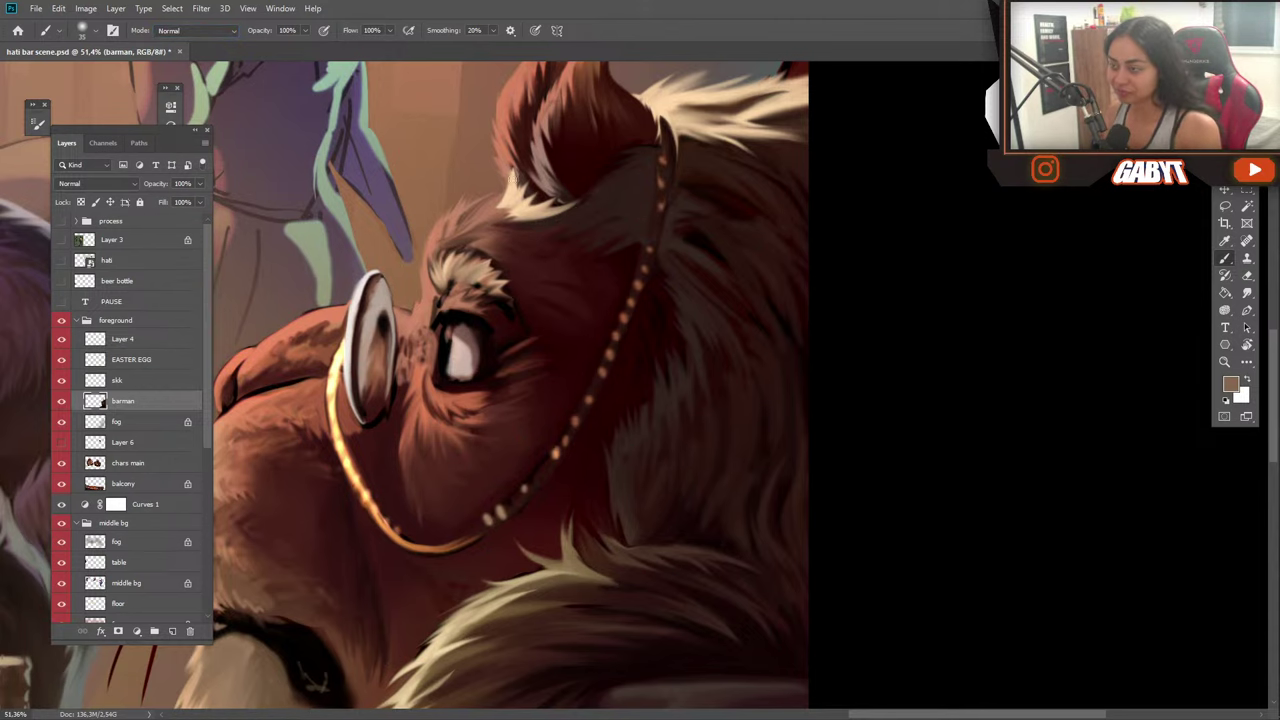
Paint thin strands extending the cream tuft along the ear's base toward the chain, using sampled cream and brown fur colours.
{"action": "left_click", "coordinate": [549, 207], "text": "alt"}
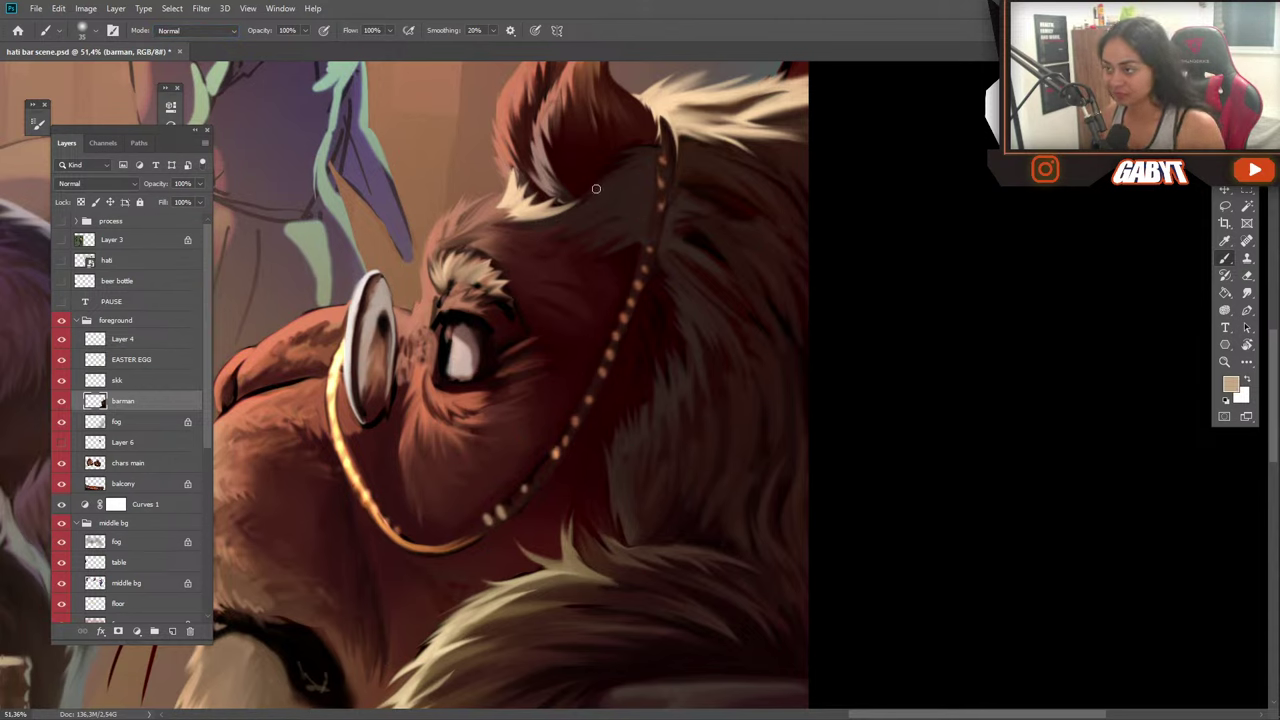
{"action": "left_click", "coordinate": [557, 222], "text": "alt"}
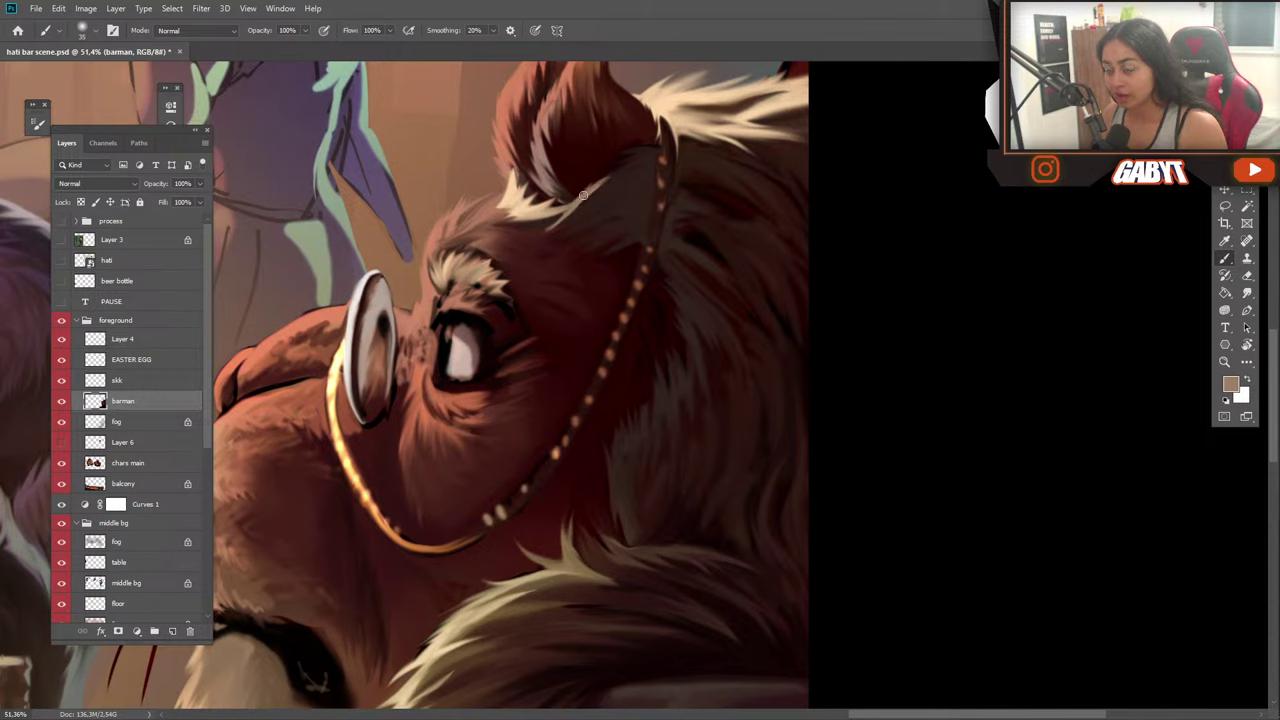
{"action": "left_click", "coordinate": [622, 170], "text": "alt"}
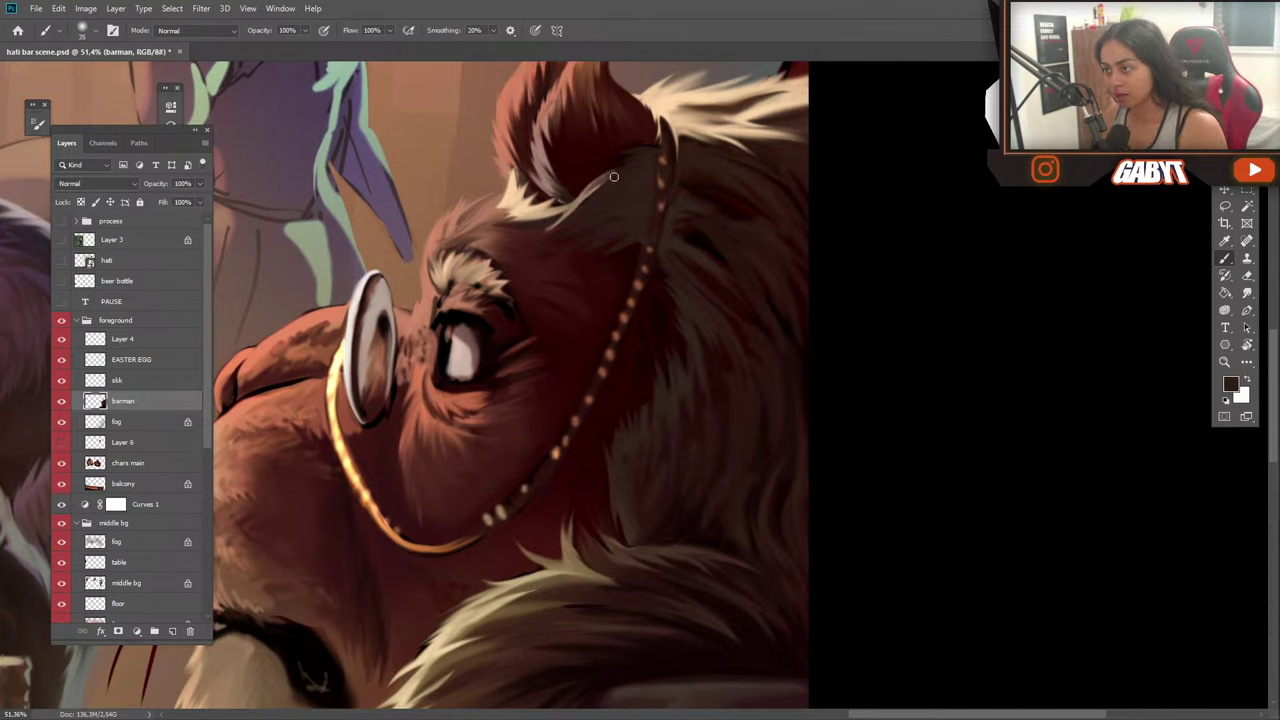
{"action": "left_click", "coordinate": [586, 216], "text": "alt"}
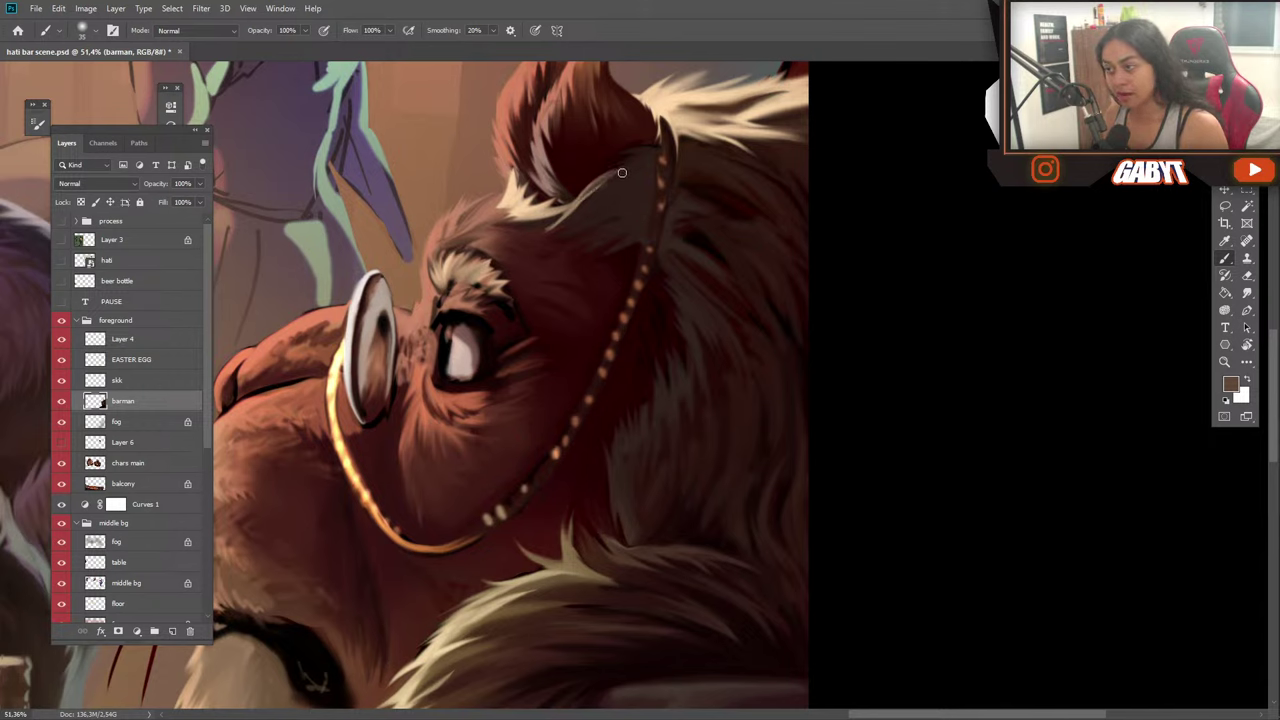
{"action": "left_click", "coordinate": [620, 211], "text": "alt"}
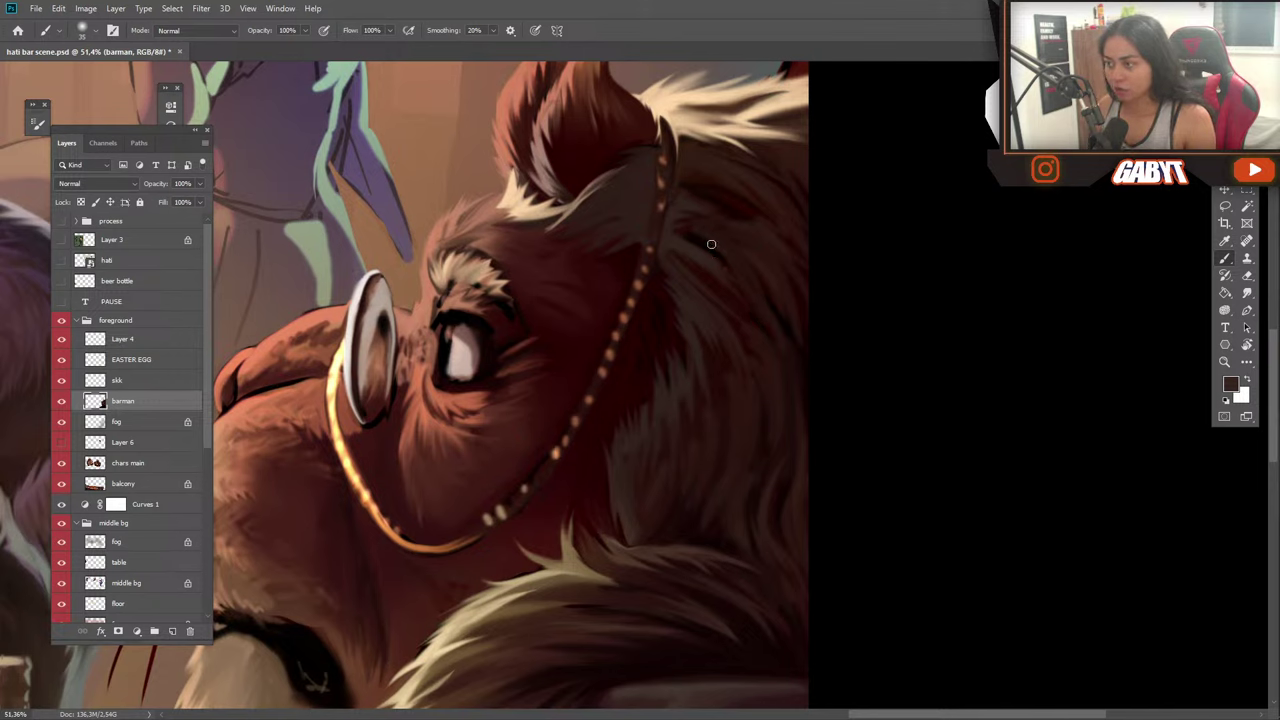
Enlarge the brush to 45 and paint strands of sampled dark browns below the ear and across the upper mane behind the chain.
{"action": "scroll", "coordinate": [731, 294], "scroll_direction": "down", "scroll_amount": 5}
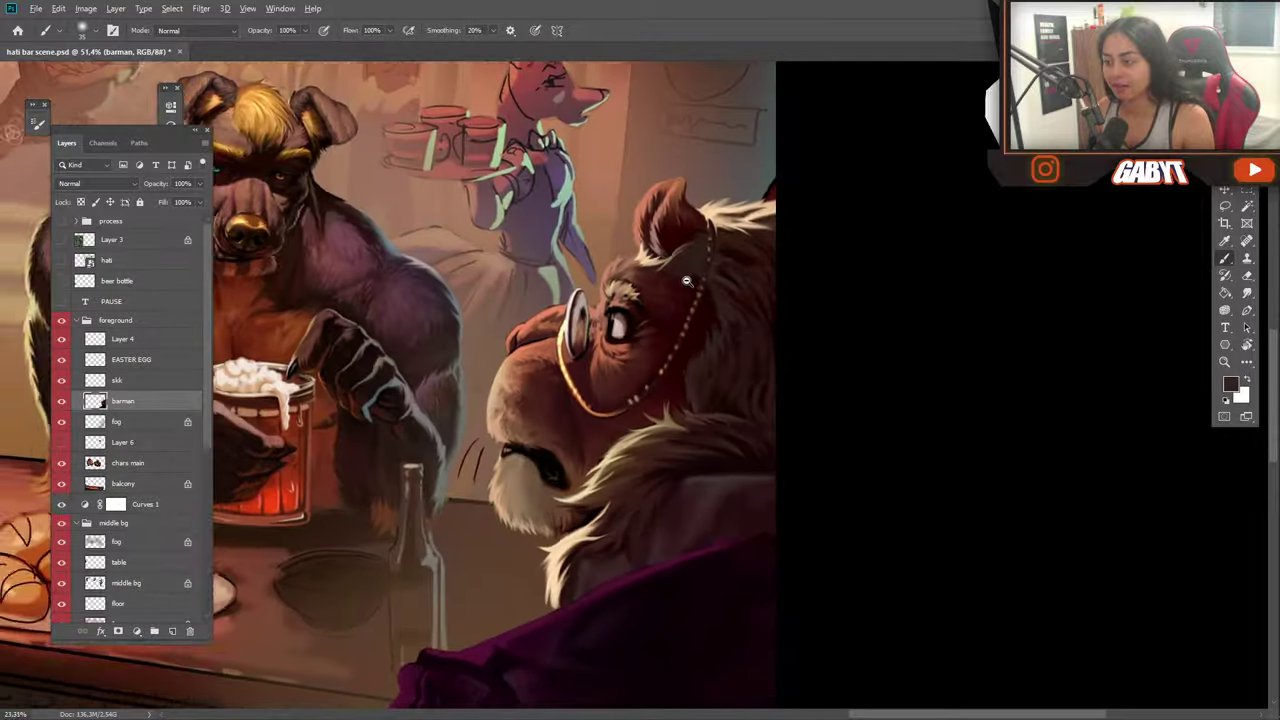
{"action": "scroll", "coordinate": [685, 275], "scroll_direction": "up", "scroll_amount": 3}
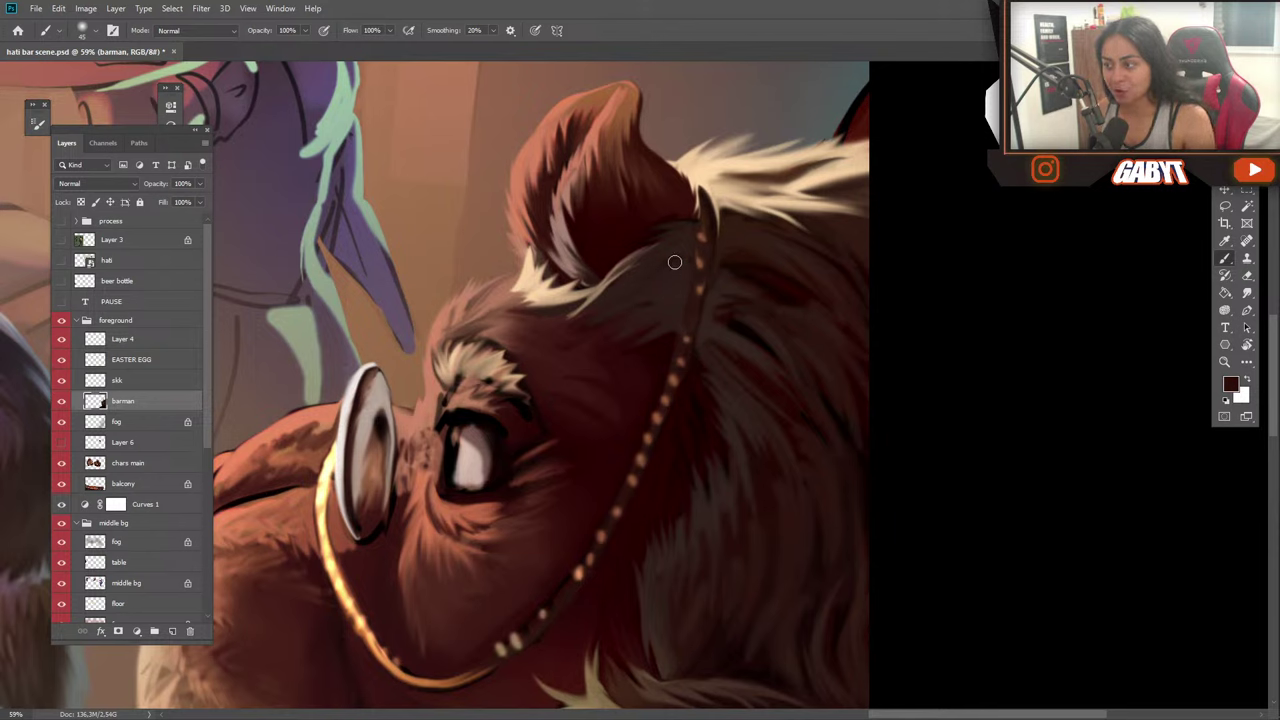
{"action": "key", "text": "alt"}
{"action": "left_click", "coordinate": [738, 324], "text": "alt"}
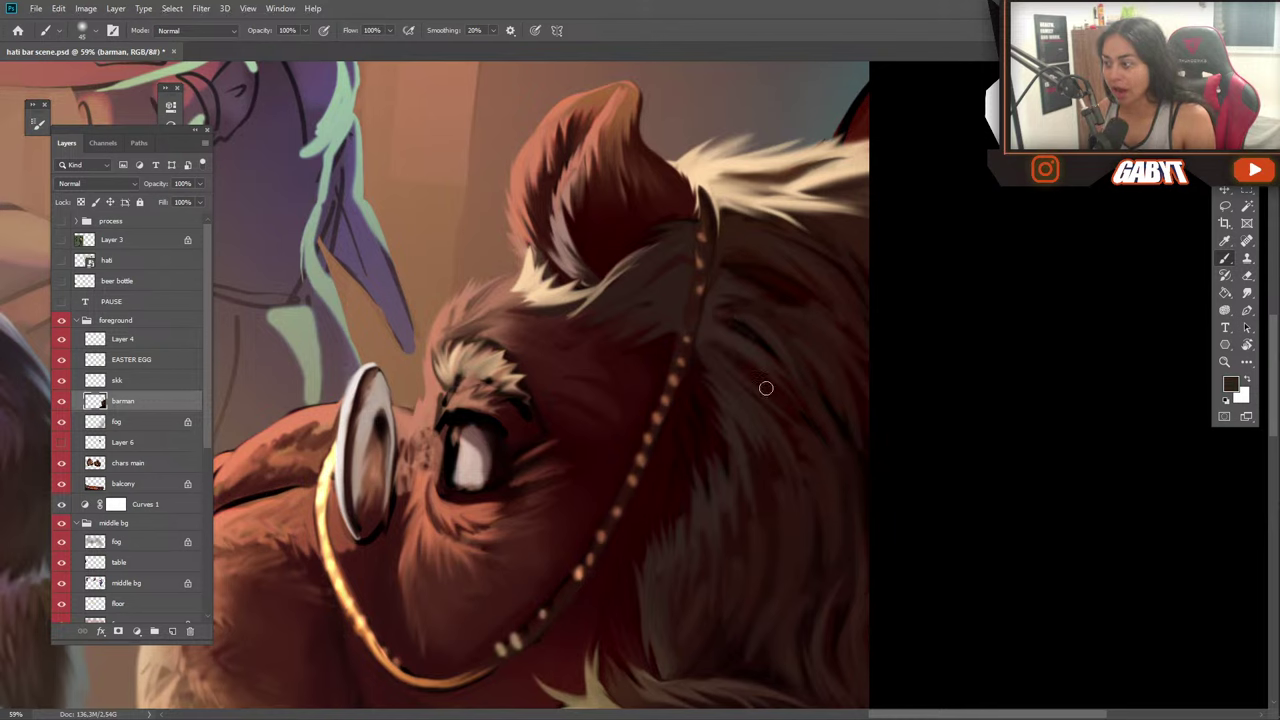
{"action": "left_click", "coordinate": [786, 298], "text": "alt"}
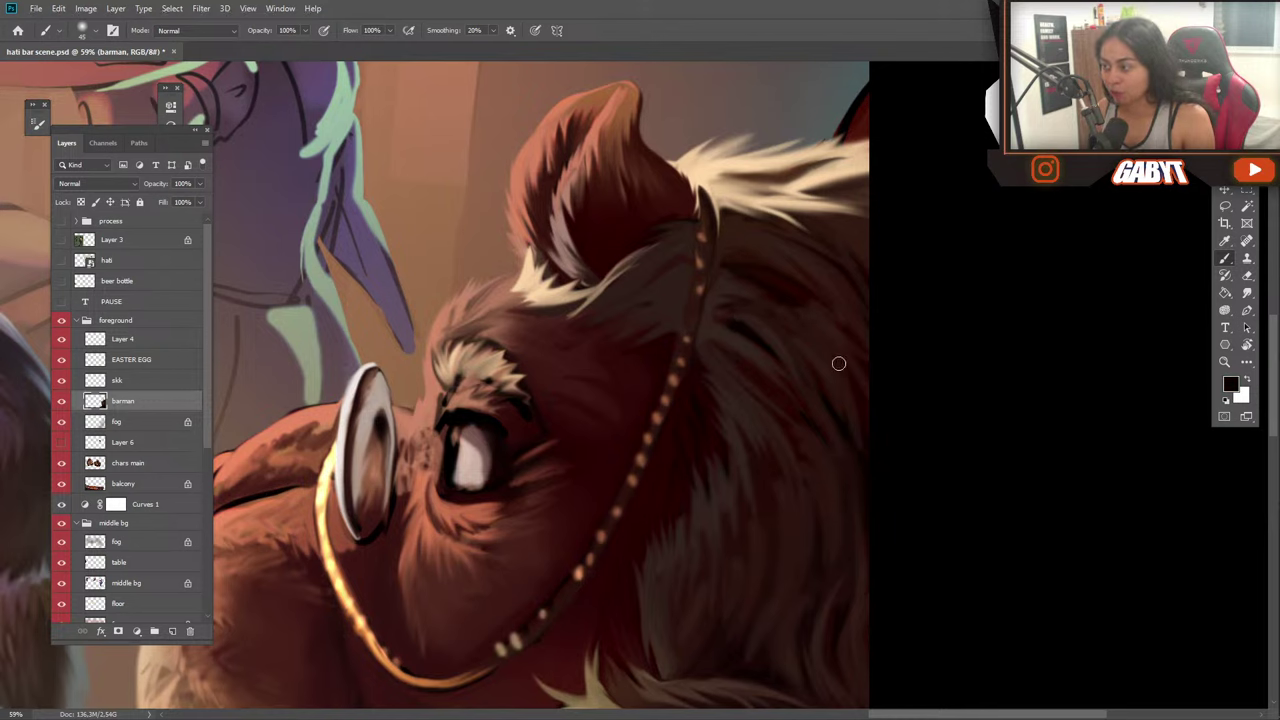
{"action": "left_click", "coordinate": [825, 315], "text": "alt"}
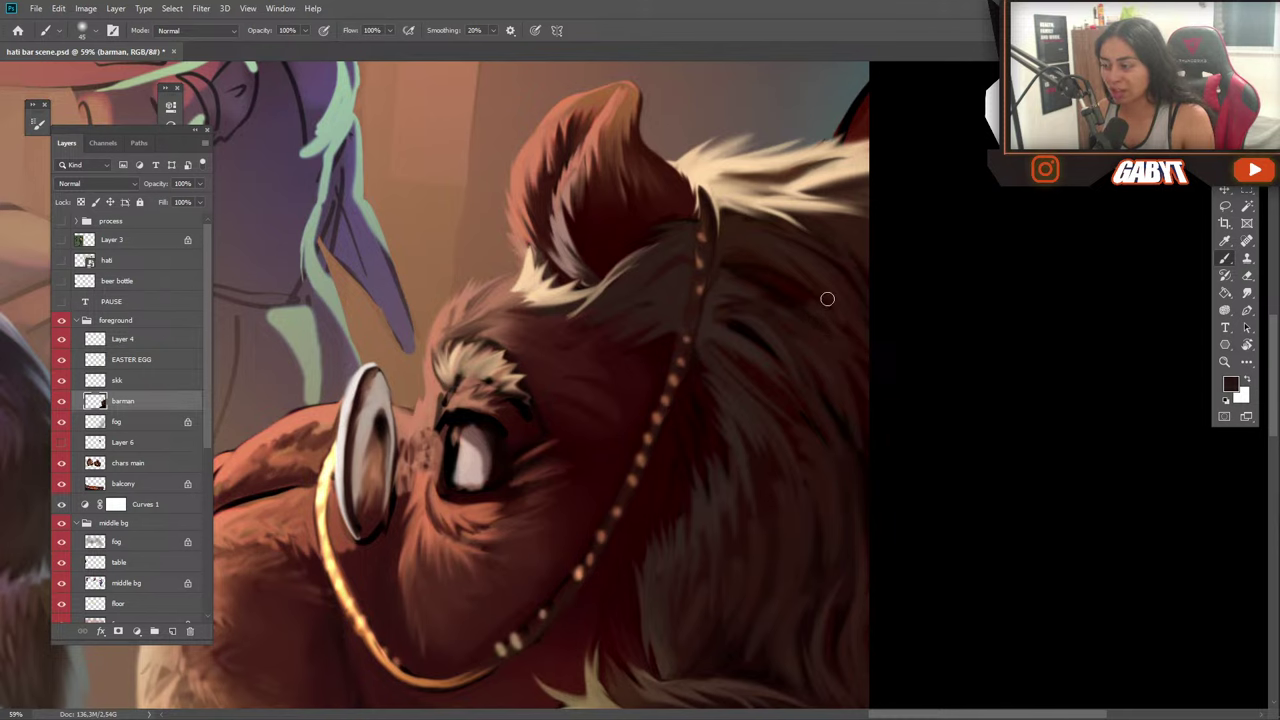
{"action": "left_click", "coordinate": [815, 272], "text": "alt"}
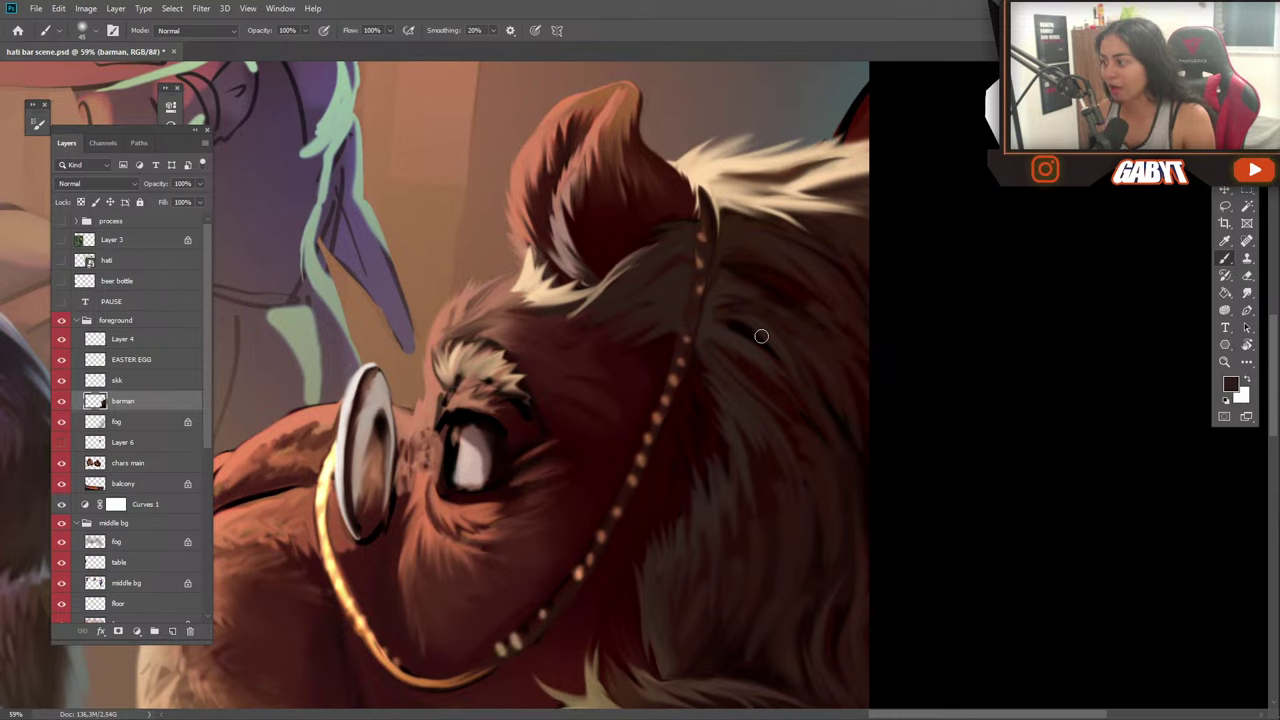
{"action": "left_click", "coordinate": [794, 295], "text": "alt"}
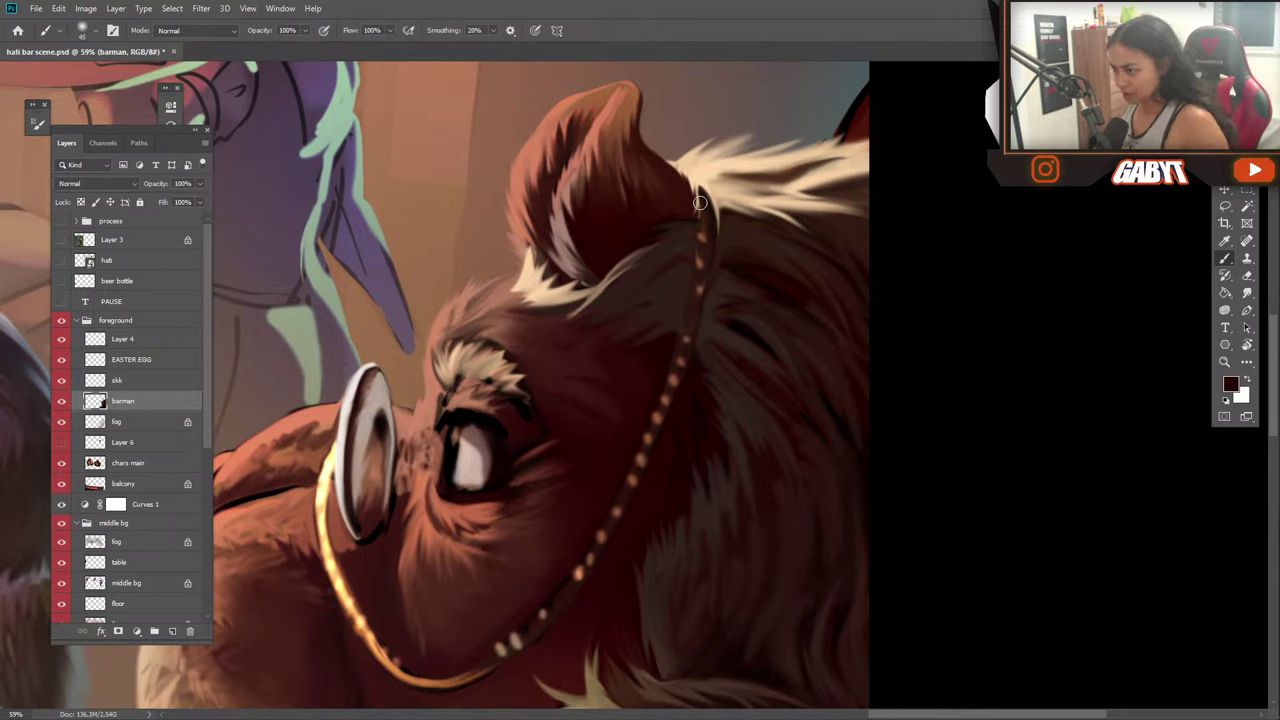
Paint over the reddish patches of the upper mane behind the ear with finer curved strands in sampled browns.
{"action": "key", "text": "alt"}
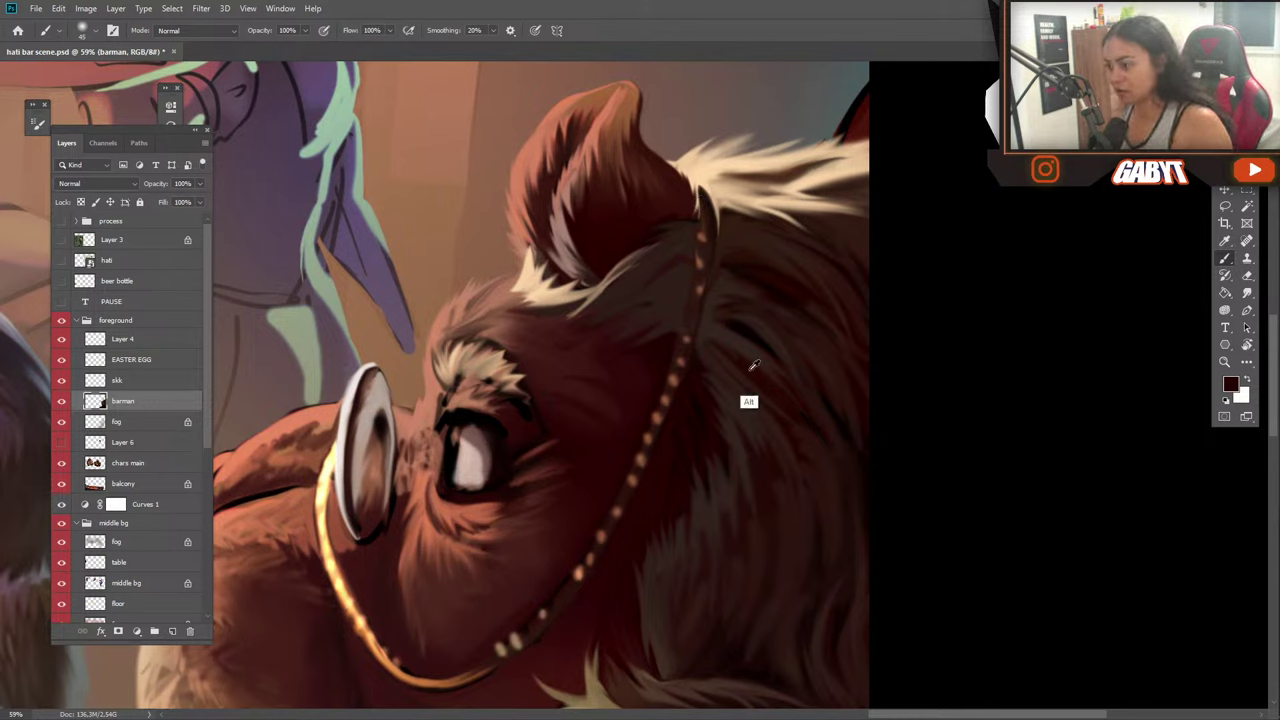
{"action": "left_click", "coordinate": [797, 279], "text": "alt"}
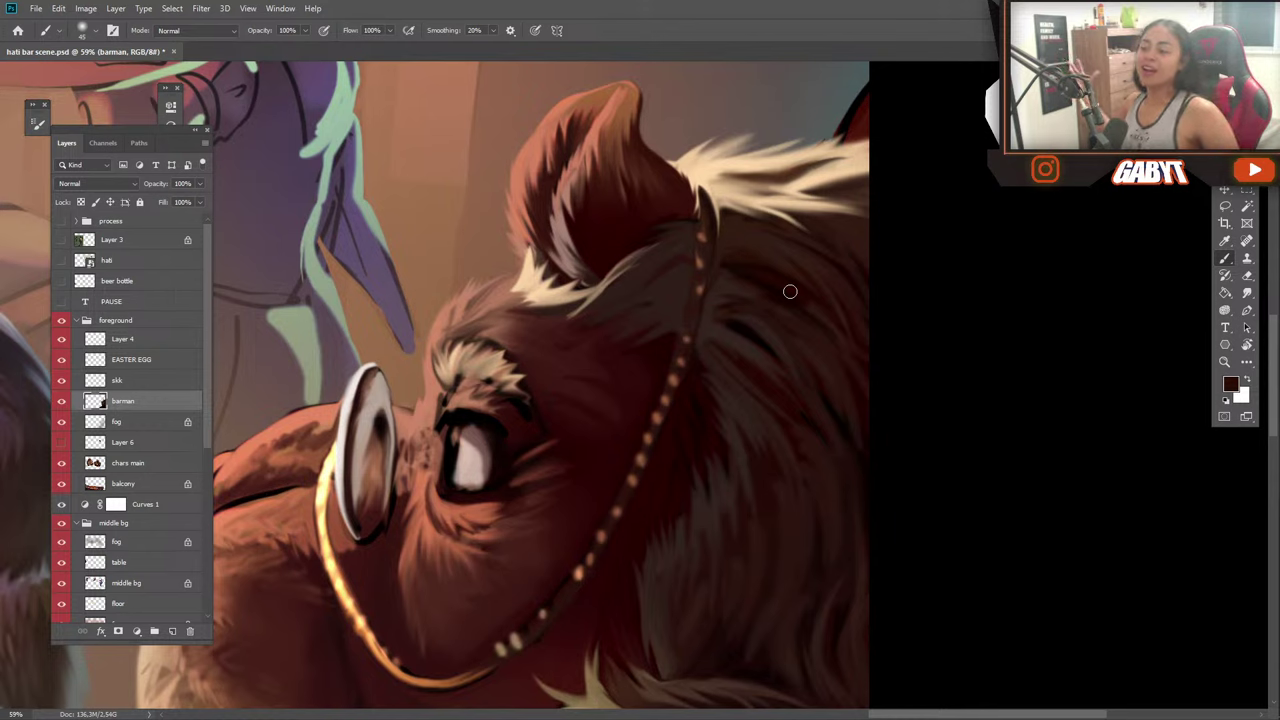
{"action": "left_click", "coordinate": [713, 299], "text": "alt"}
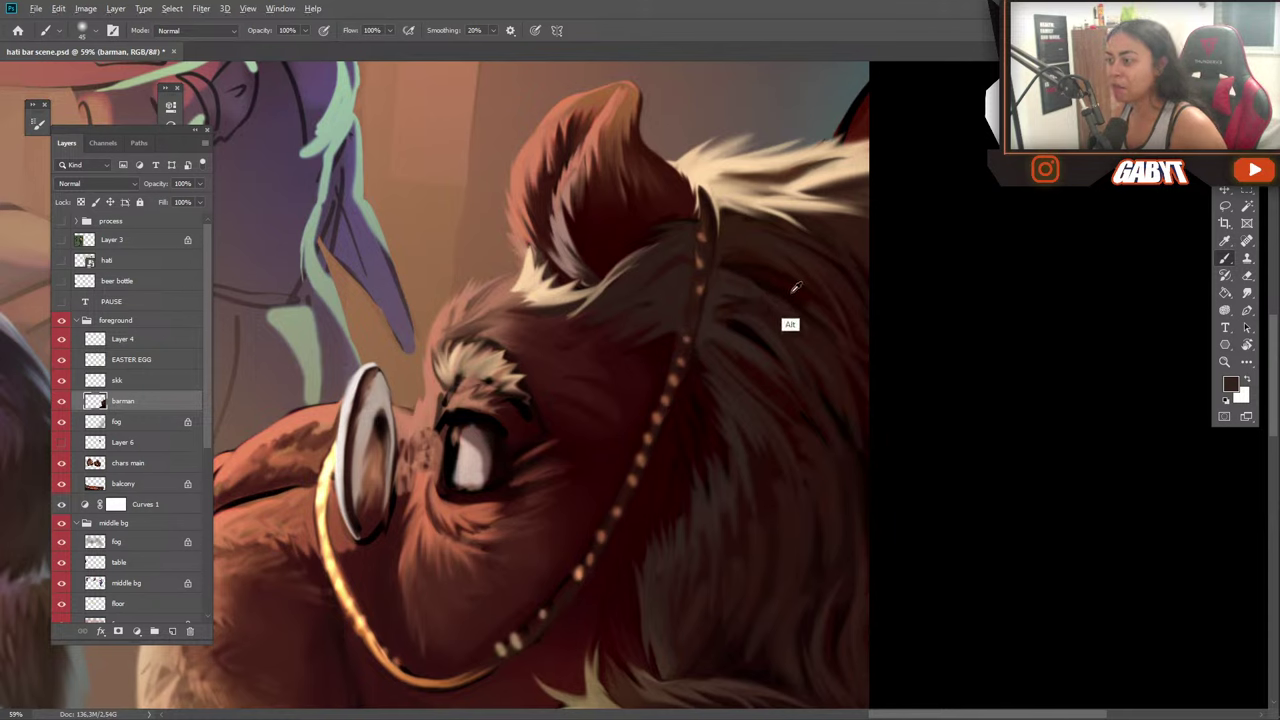
{"action": "left_click", "coordinate": [791, 325], "text": "alt"}
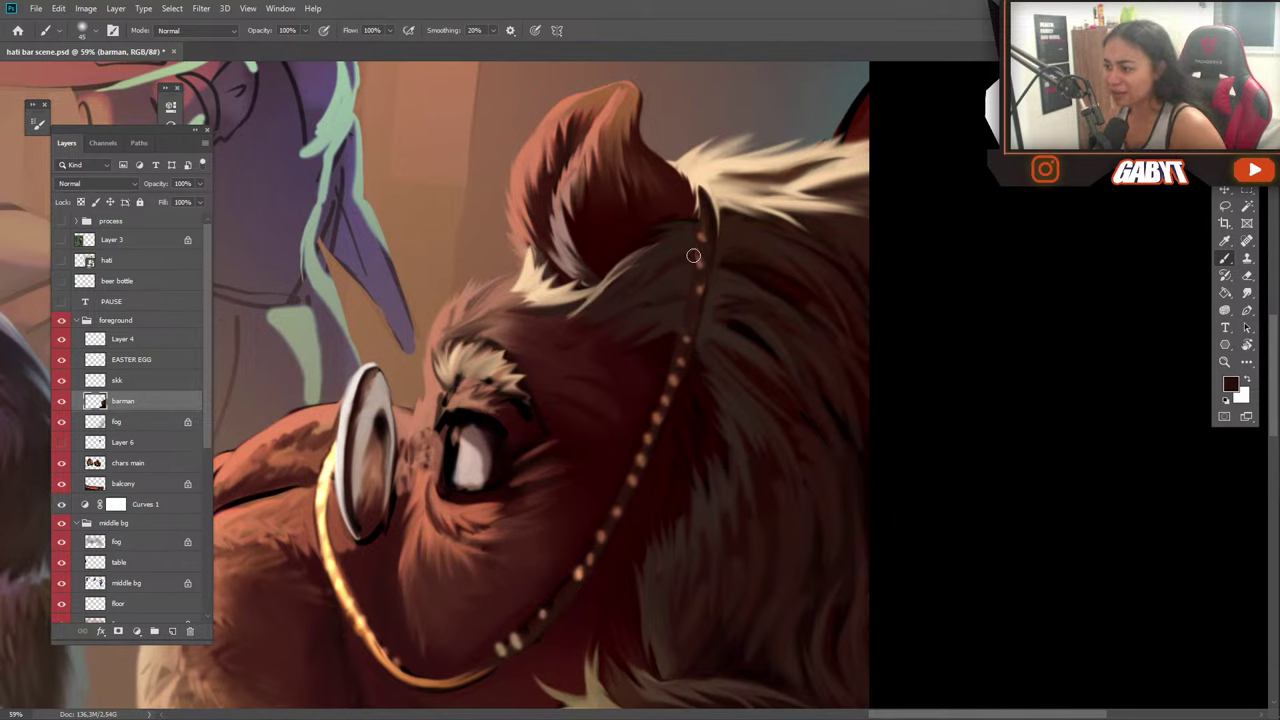
{"action": "left_click", "coordinate": [758, 238], "text": "alt"}
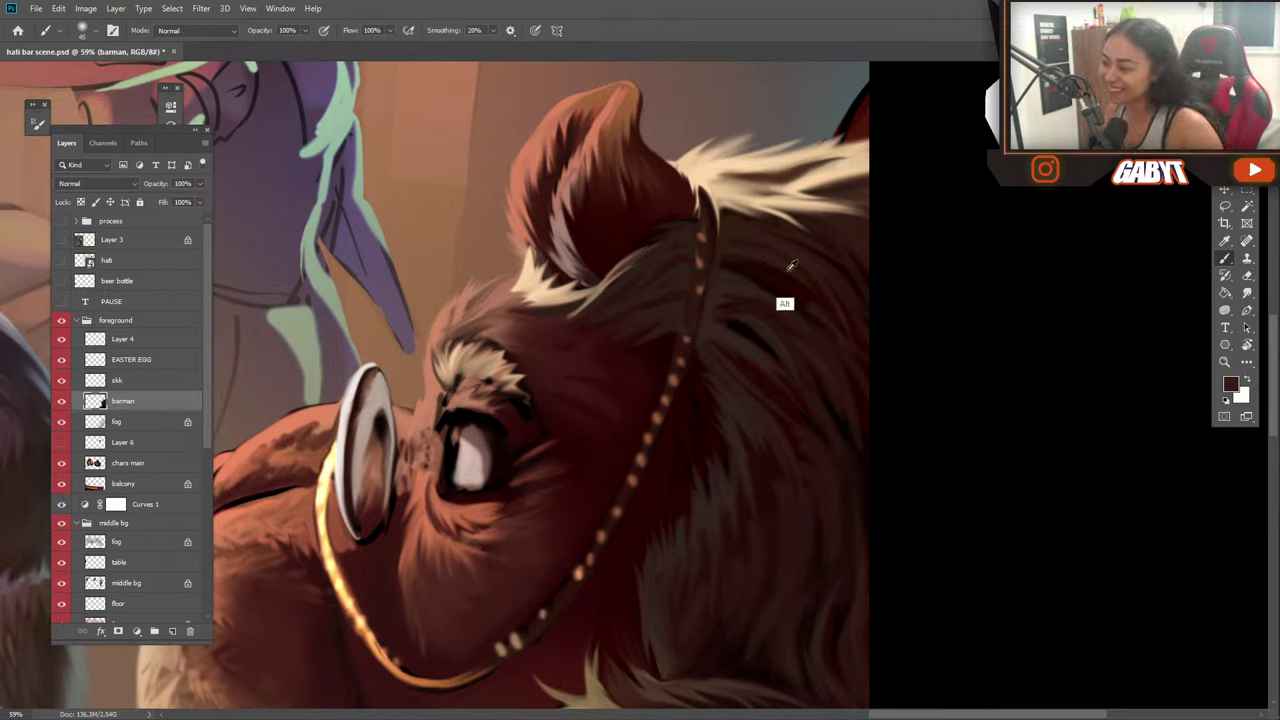
{"action": "left_click", "coordinate": [734, 281], "text": "alt"}
{"action": "left_click_drag", "start_coordinate": [738, 276], "coordinate": [727, 276]}
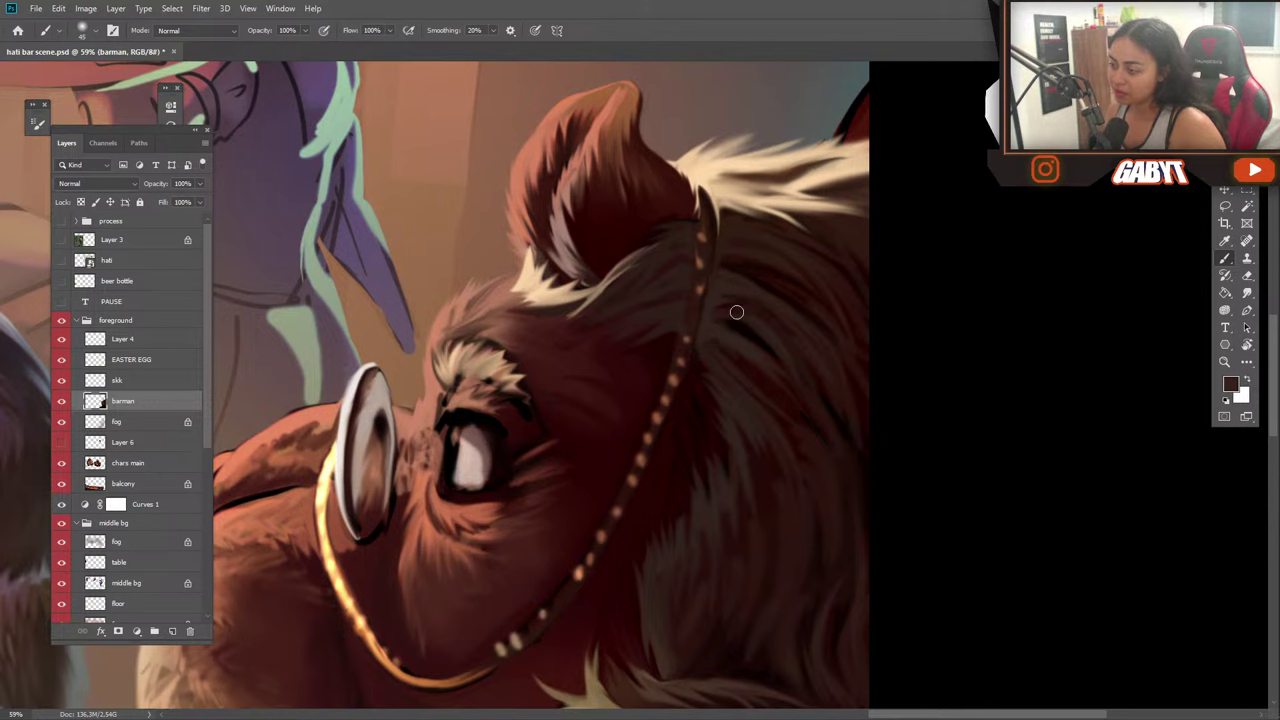
Paint long curved strands in the lower mane above the fur collar, using sampled muted brown and plum tones.
{"action": "left_click_drag", "start_coordinate": [796, 461], "coordinate": [787, 293]}
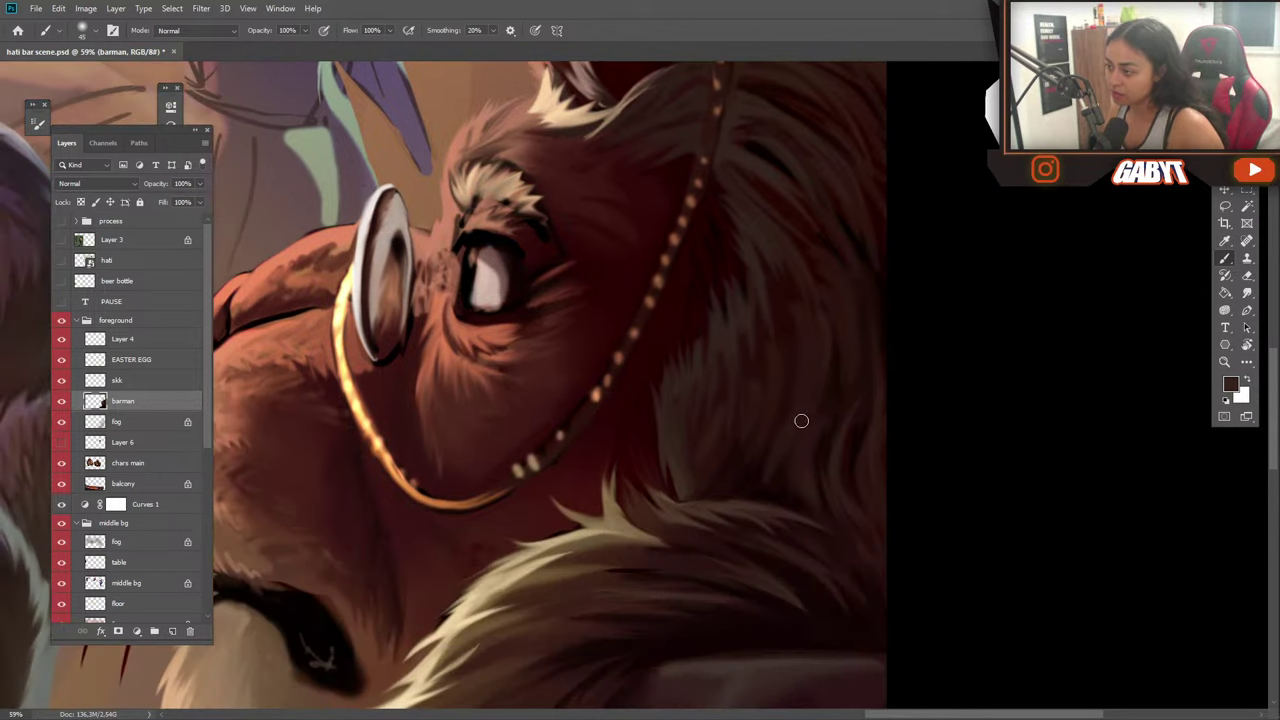
{"action": "right_click", "coordinate": [816, 332]}
{"action": "left_click_drag", "start_coordinate": [825, 326], "coordinate": [817, 386]}
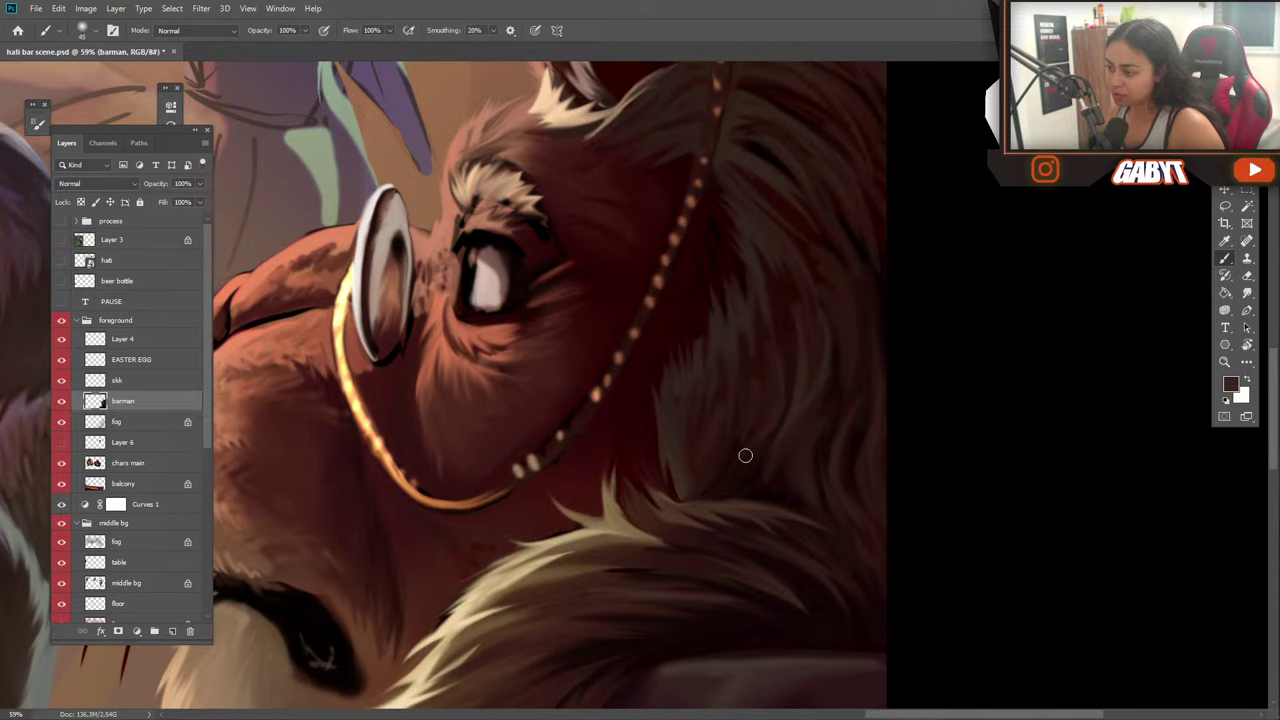
{"action": "left_click", "coordinate": [760, 361], "text": "alt"}
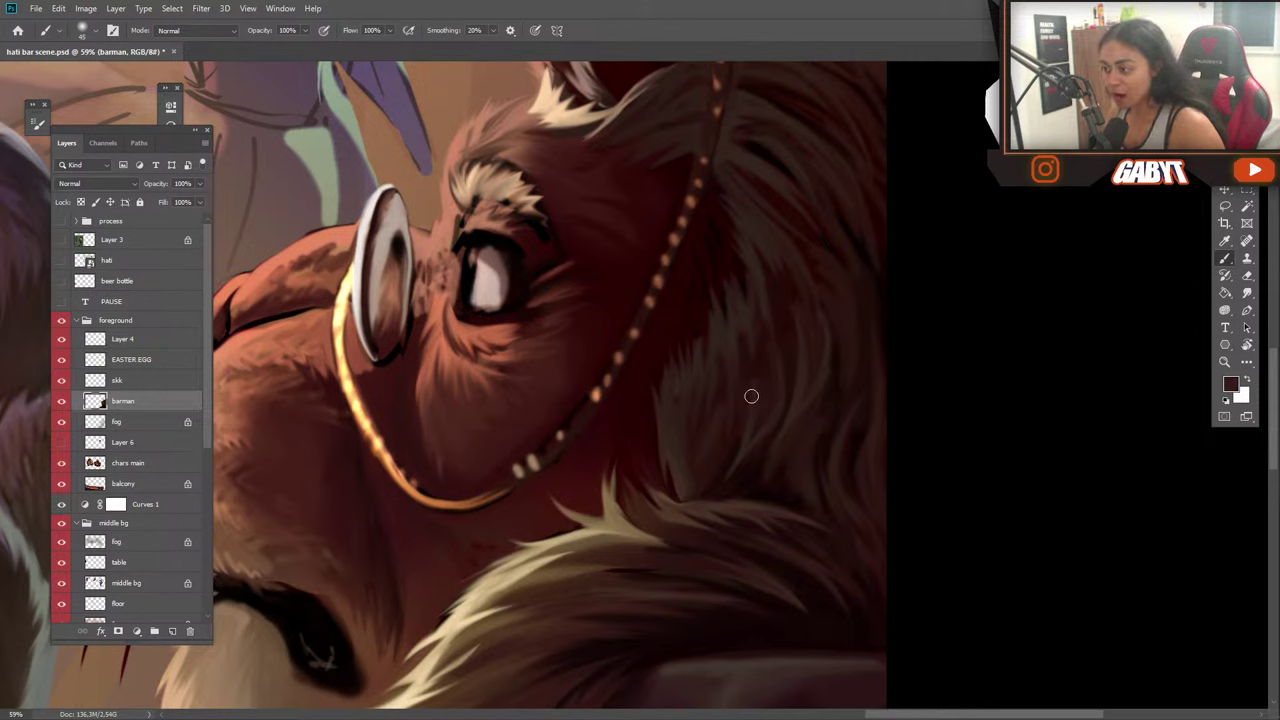
{"action": "left_click", "coordinate": [748, 308], "text": "alt"}
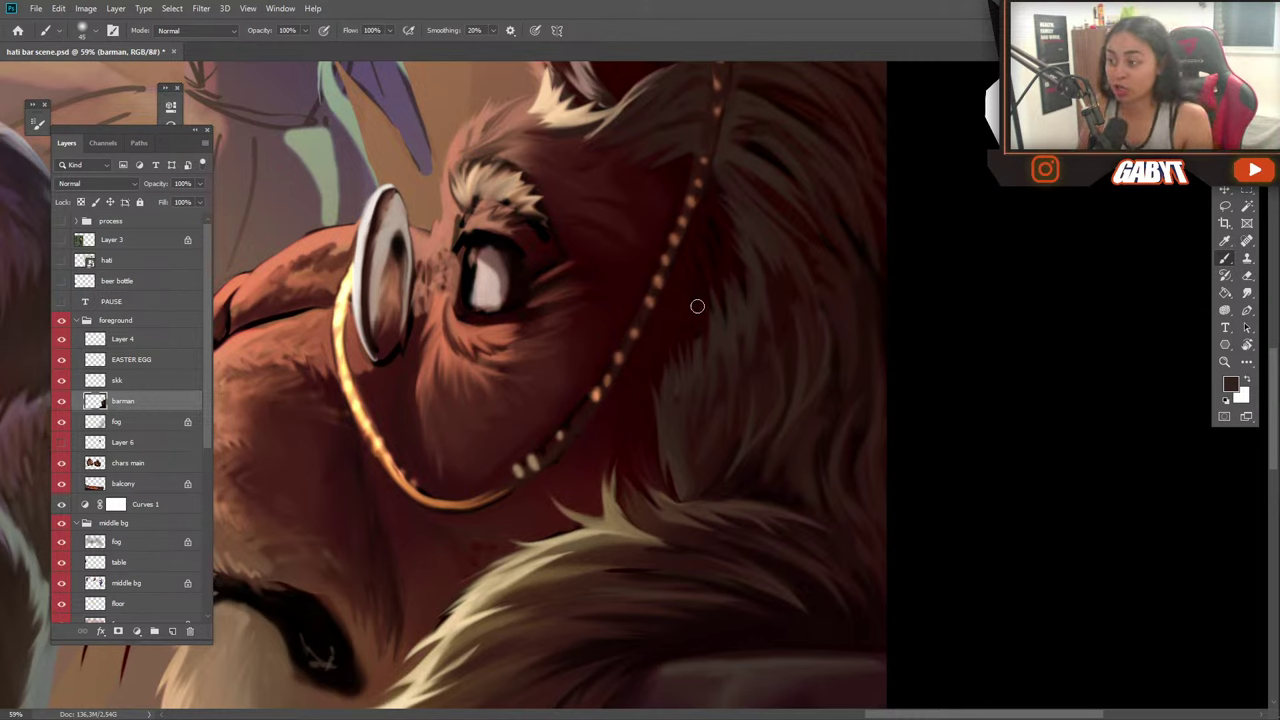
Paint fine strands into the middle mane behind the glasses chain, using sampled dark browns and maroons.
{"action": "left_click", "coordinate": [755, 318], "text": "alt"}
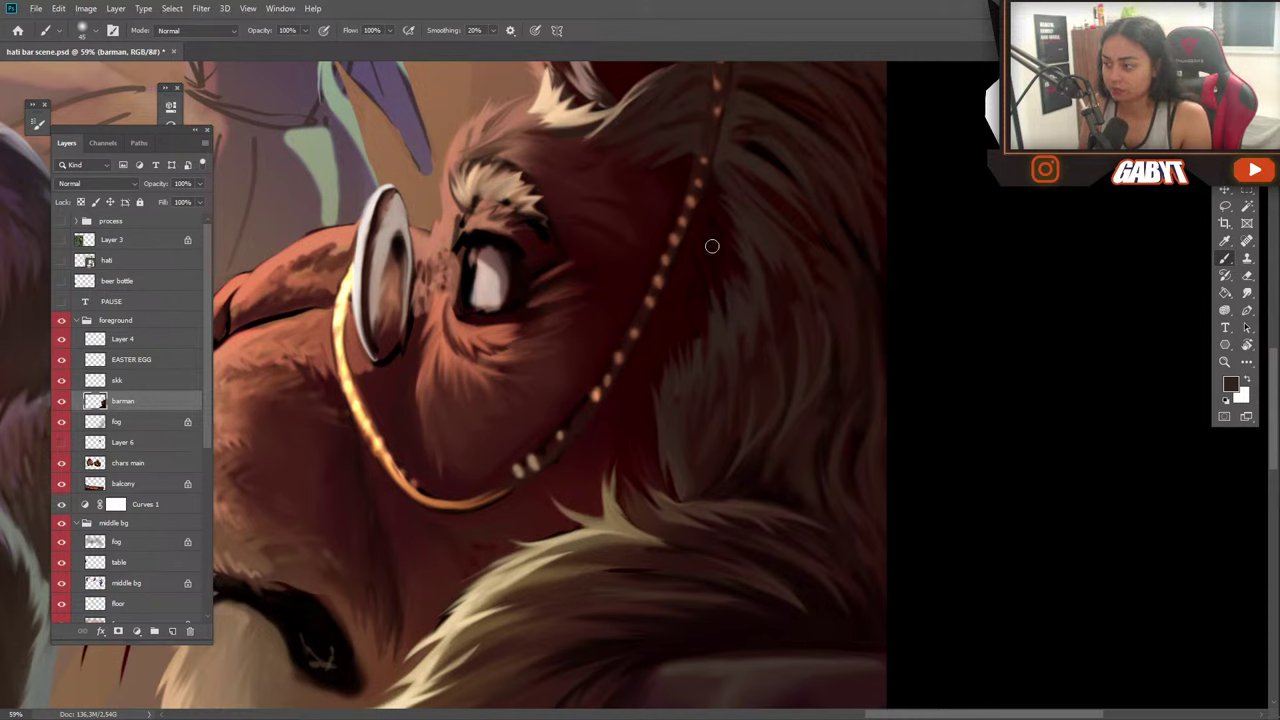
{"action": "left_click", "coordinate": [776, 324], "text": "alt"}
{"action": "left_click", "coordinate": [762, 328], "text": "alt"}
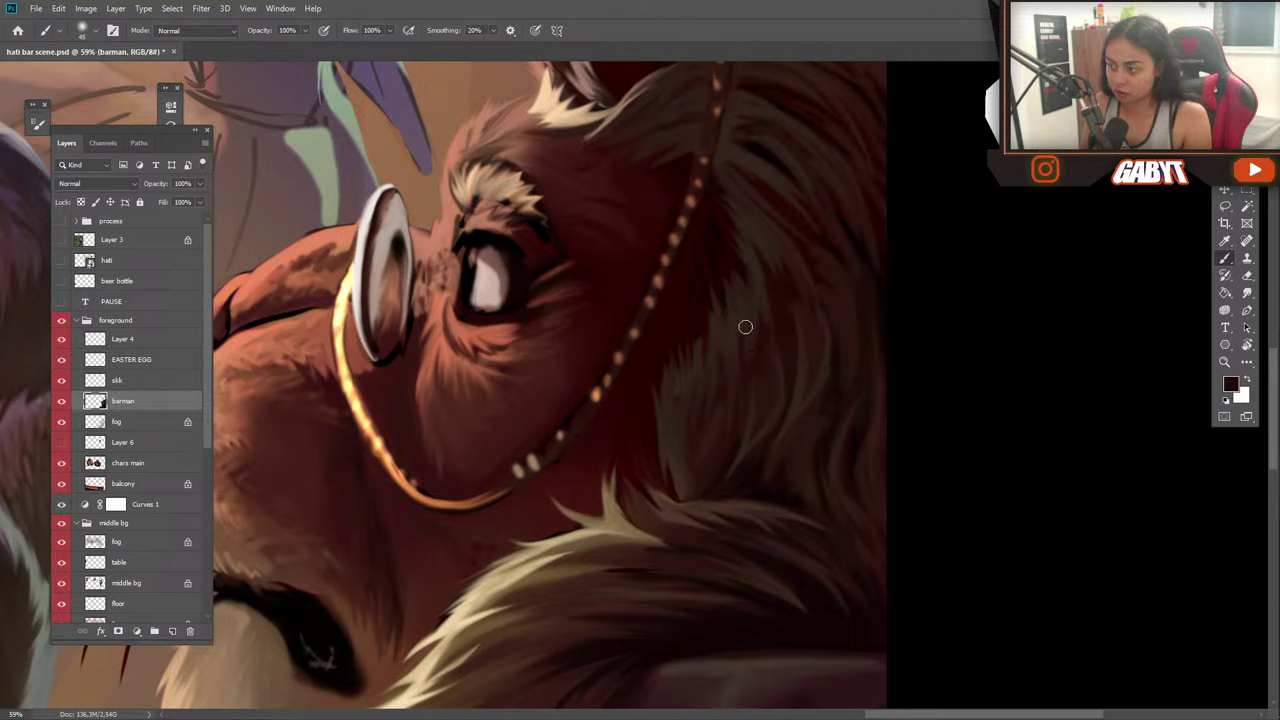
{"action": "left_click", "coordinate": [749, 314], "text": "alt"}
{"action": "left_click", "coordinate": [716, 306], "text": "alt"}
{"action": "left_click_drag", "start_coordinate": [704, 280], "coordinate": [697, 394]}
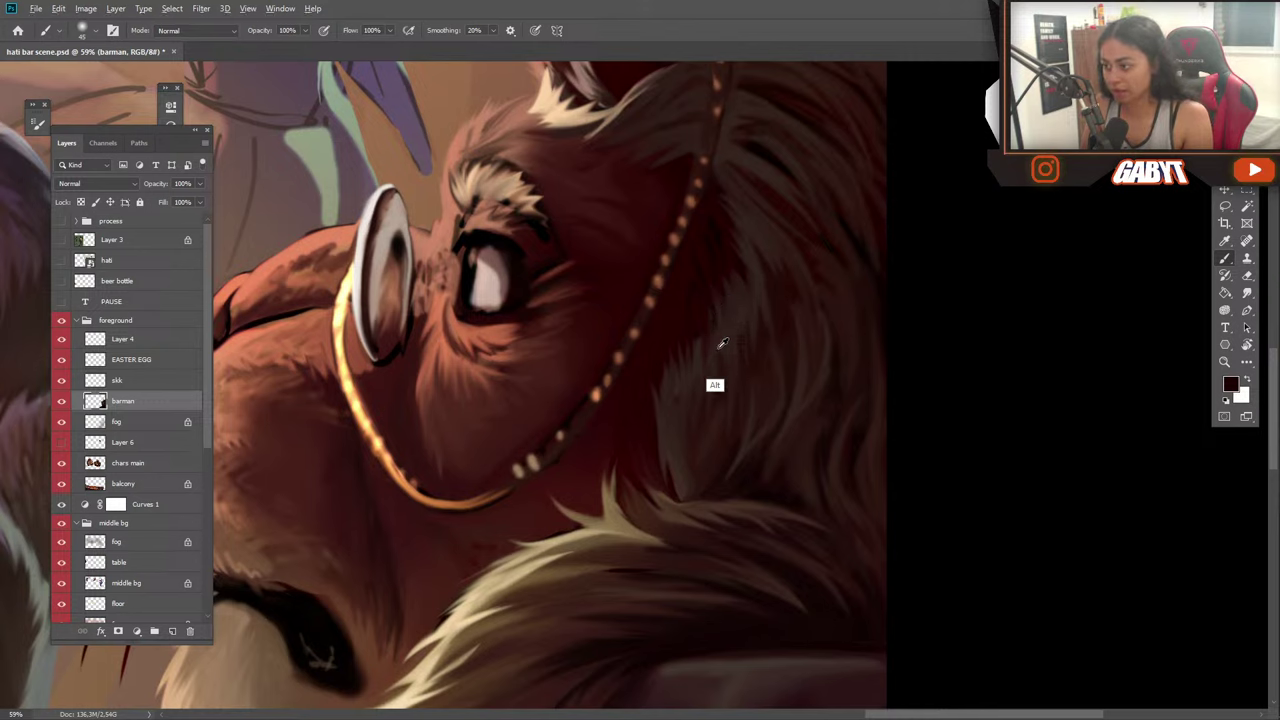
{"action": "left_click", "coordinate": [722, 343], "text": "alt"}
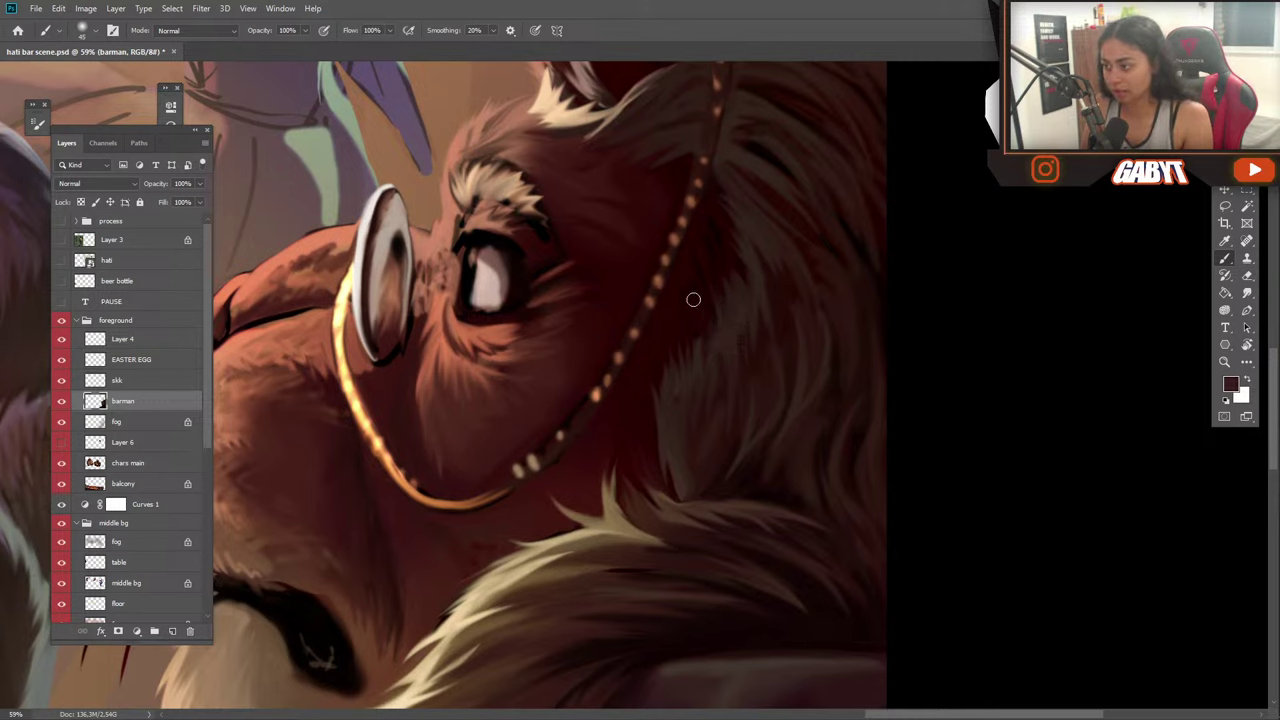
{"action": "left_click", "coordinate": [766, 312], "text": "alt"}
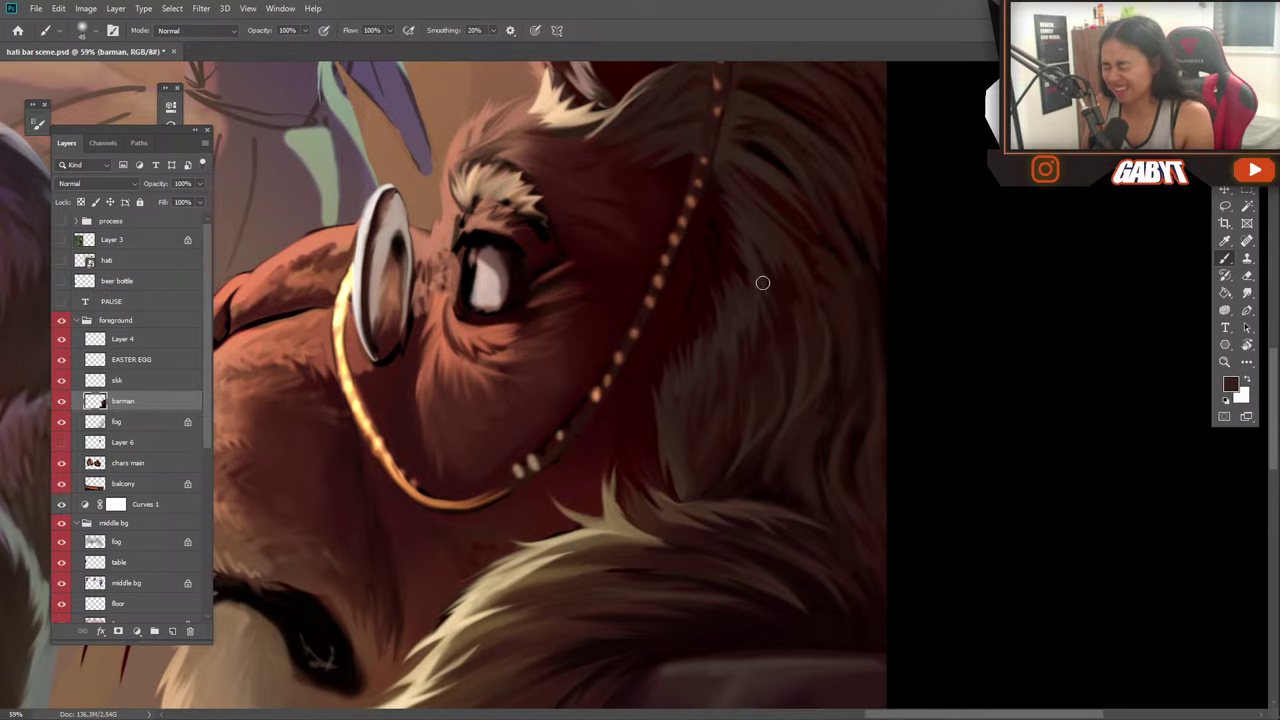
Paint dark curved strands through the lower mane and along its front edge above the fur collar, using sampled dark fur tones.
{"action": "left_click_drag", "start_coordinate": [800, 366], "coordinate": [747, 256]}
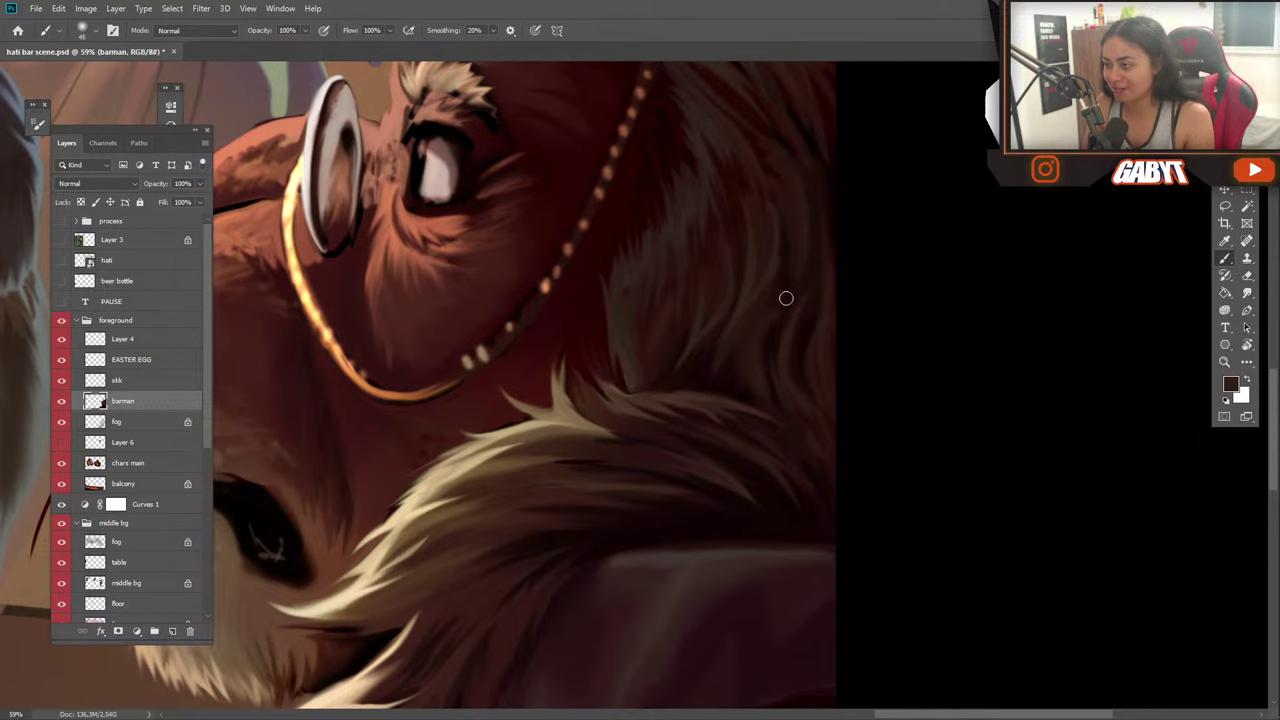
{"action": "left_click", "coordinate": [768, 366], "text": "alt"}
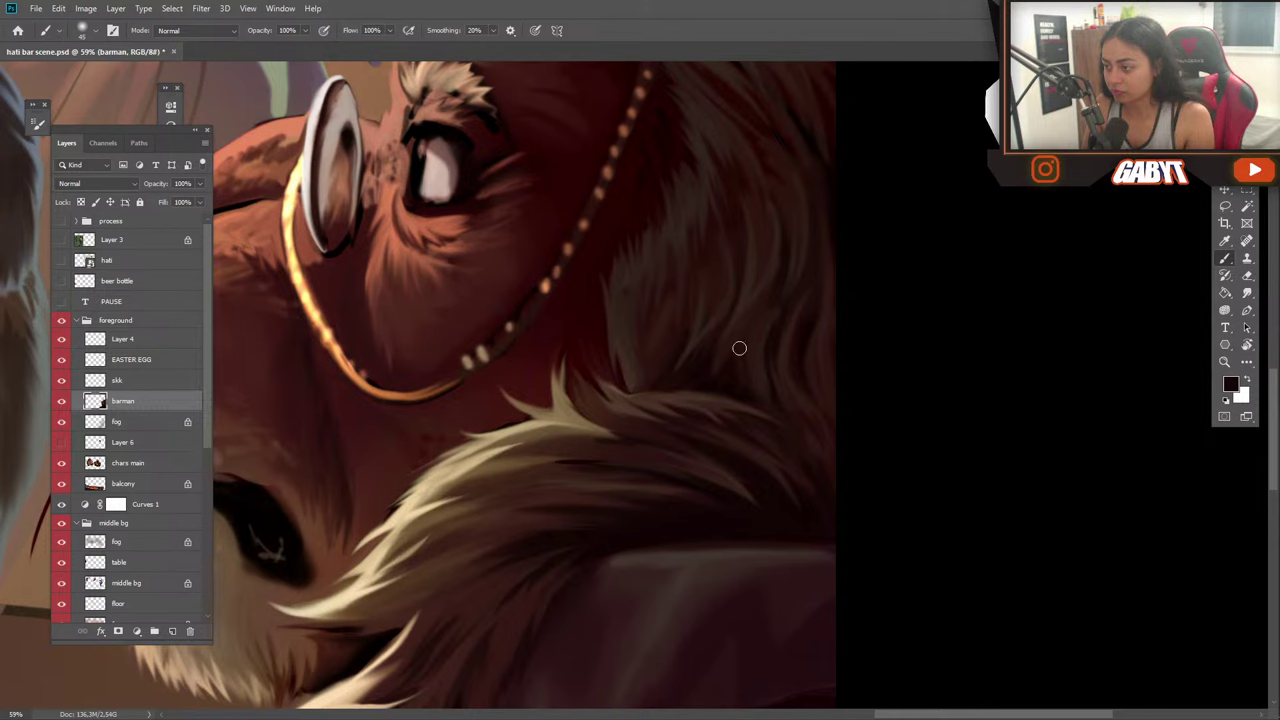
{"action": "left_click", "coordinate": [755, 364], "text": "alt"}
{"action": "left_click", "coordinate": [740, 432], "text": "alt"}
{"action": "left_click", "coordinate": [735, 357], "text": "alt"}
{"action": "left_click", "coordinate": [661, 327], "text": "alt"}
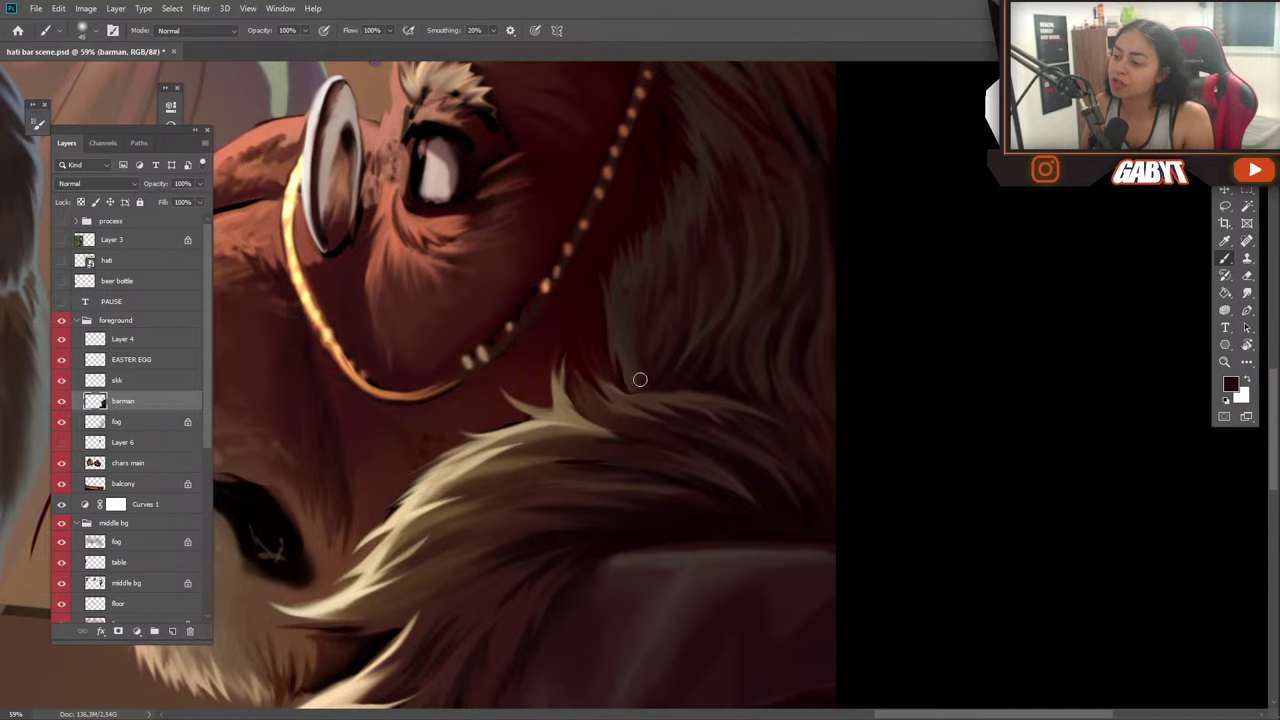
{"action": "mouse_move", "coordinate": [672, 404]}
{"action": "left_mouse_down"}
{"action": "mouse_move", "coordinate": [543, 373]}
{"action": "mouse_move", "coordinate": [629, 406]}
{"action": "left_mouse_up"}
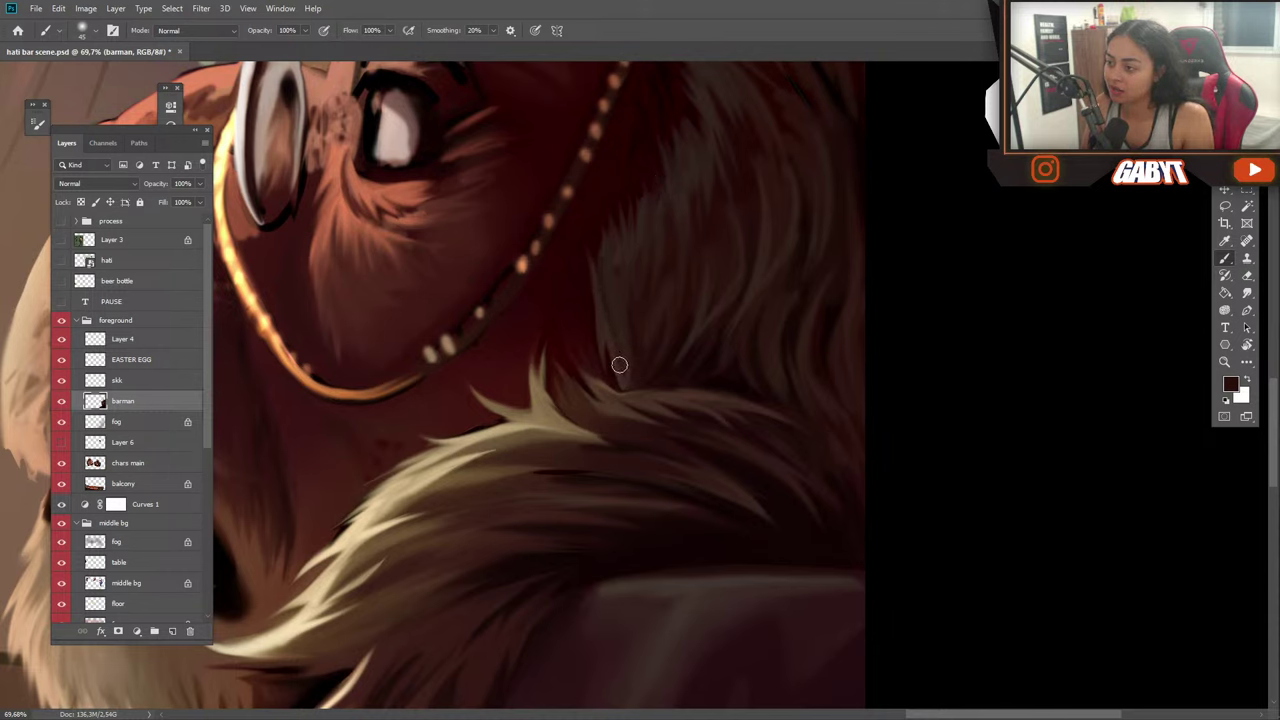
{"action": "left_click_drag", "start_coordinate": [589, 257], "coordinate": [651, 351]}
Compare the painted barman with his earlier flat-colour sketch by repeatedly undoing and redoing back to the painted version.
{"action": "key", "text": "ctrl+z"}
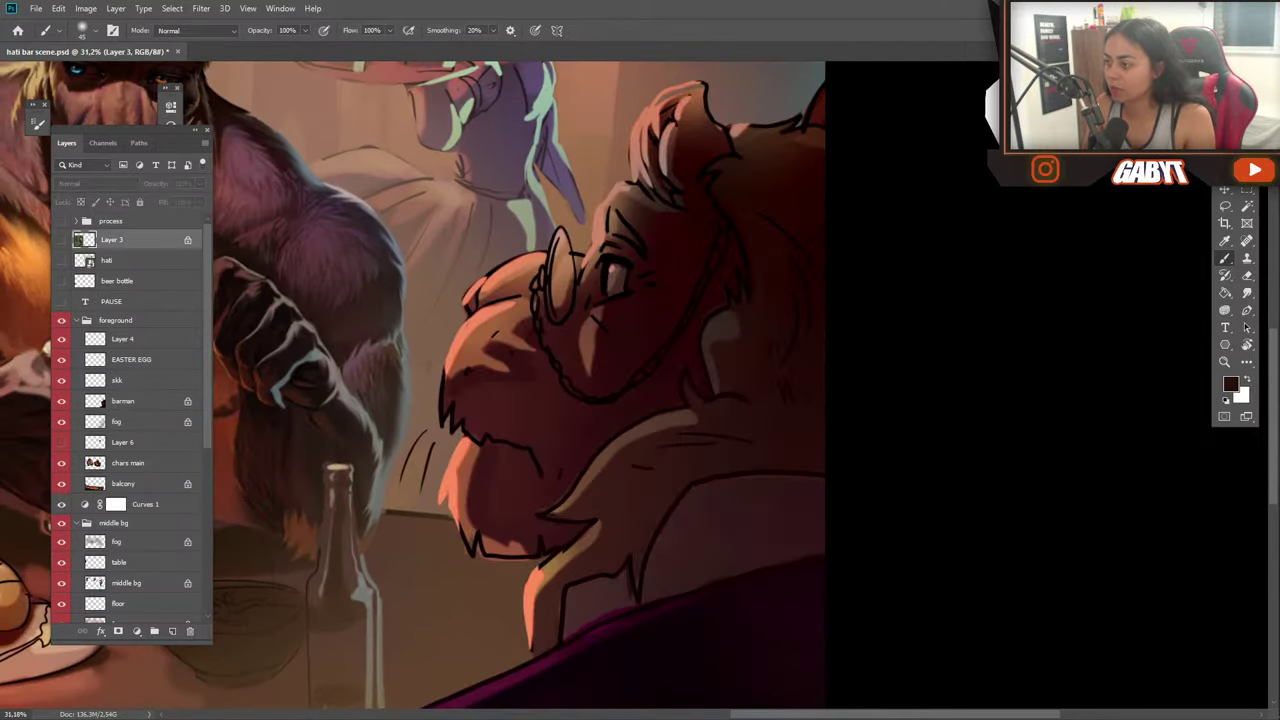
{"action": "key", "text": "ctrl+shift+z"}
{"action": "key", "text": "ctrl+z"}
{"action": "key", "text": "ctrl+shift+z"}
{"action": "key", "text": "ctrl+shift+z"}
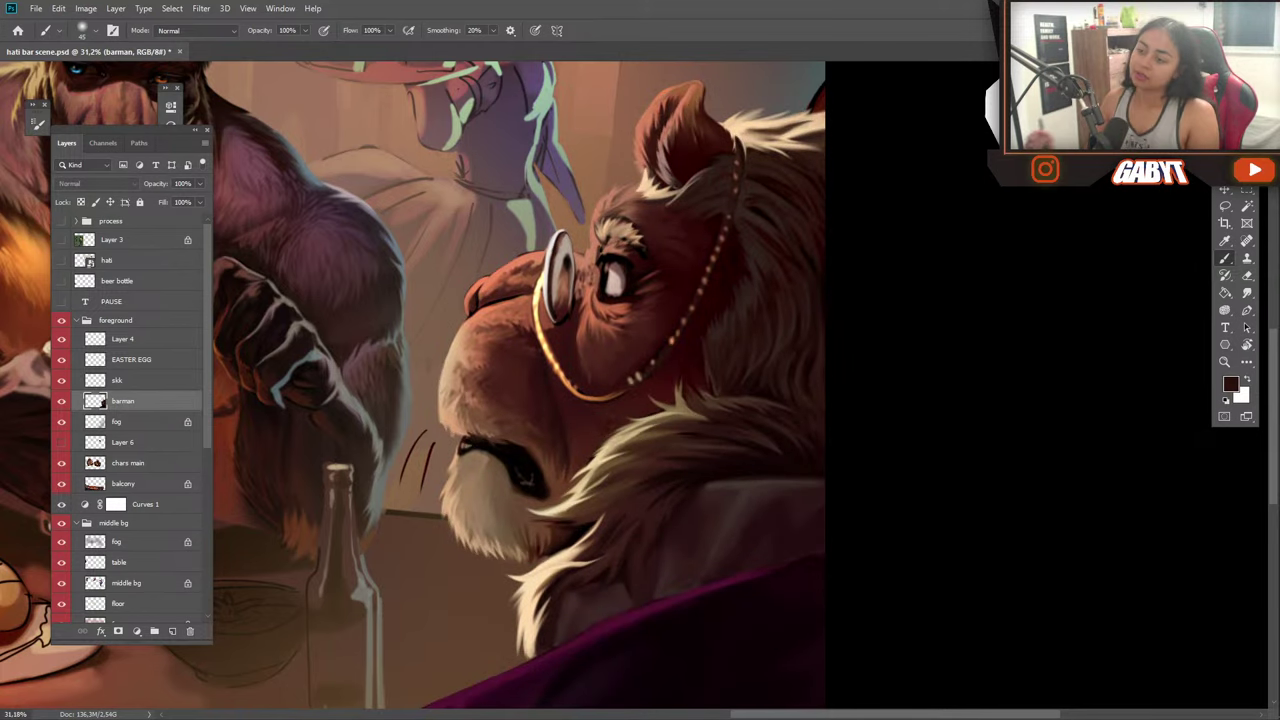
{"action": "key", "text": "ctrl+z"}
{"action": "key", "text": "ctrl+shift+z"}
{"action": "key", "text": "ctrl+z"}
{"action": "key", "text": "ctrl+shift+z"}
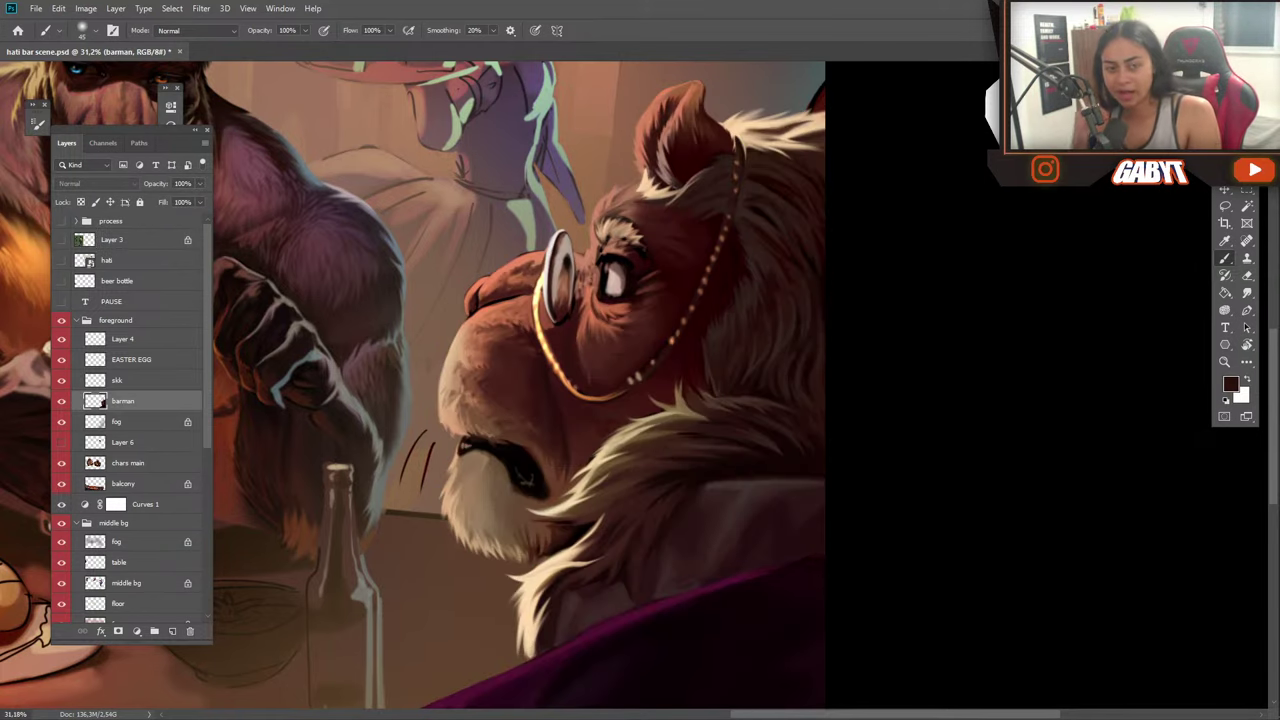
{"action": "key", "text": "ctrl+z"}
{"action": "key", "text": "ctrl+shift+z"}
{"action": "key", "text": "ctrl+z"}
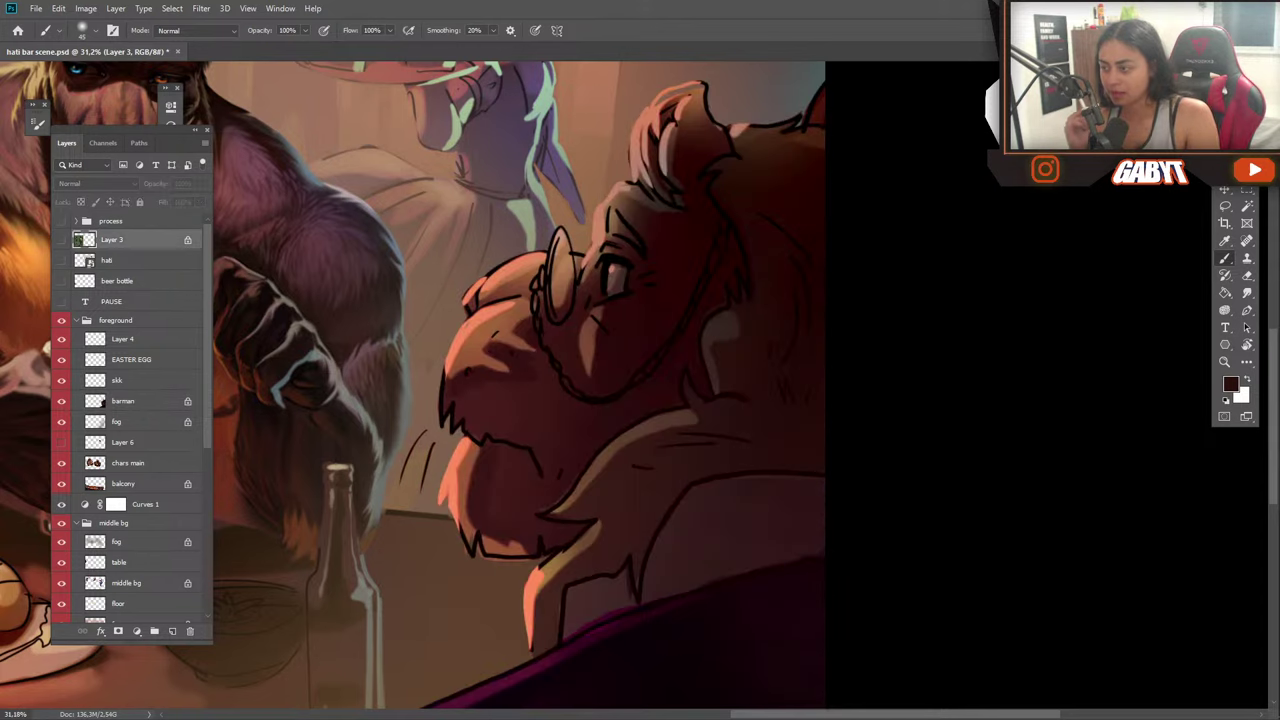
{"action": "key", "text": "ctrl+shift+z"}
{"action": "key", "text": "ctrl+z"}
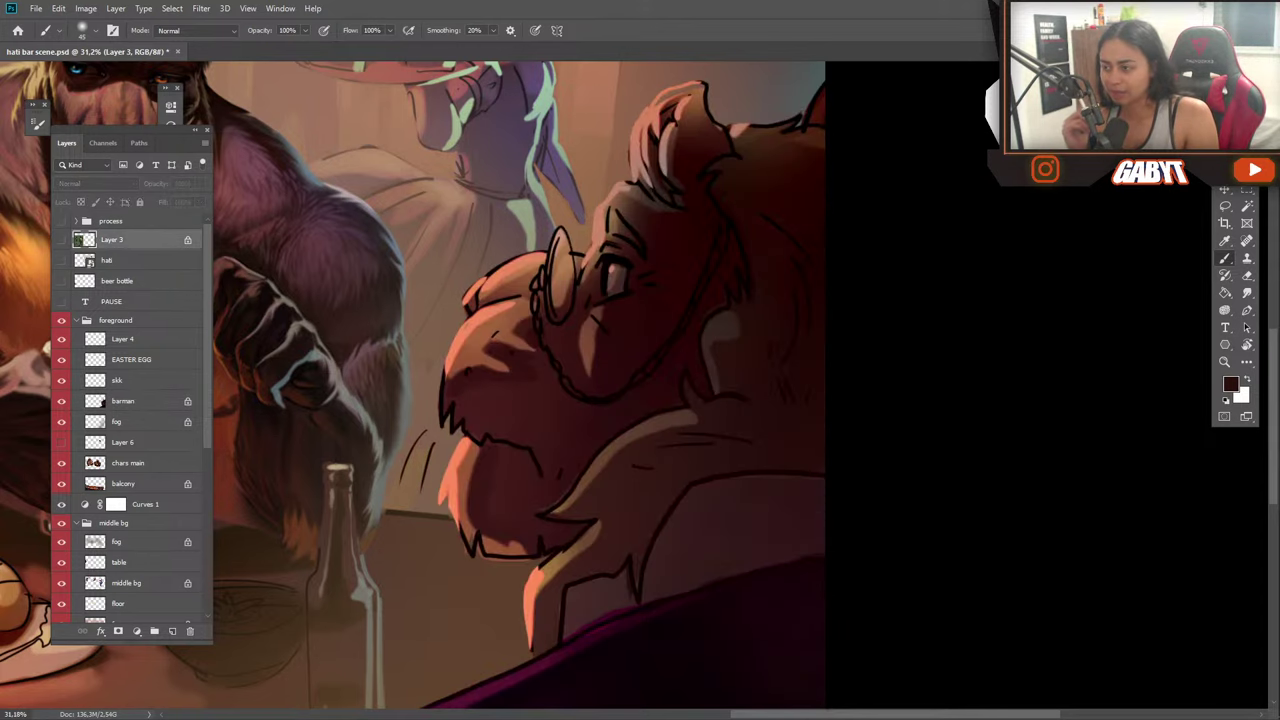
{"action": "key", "text": "ctrl+shift+z"}
{"action": "key", "text": "ctrl+z"}
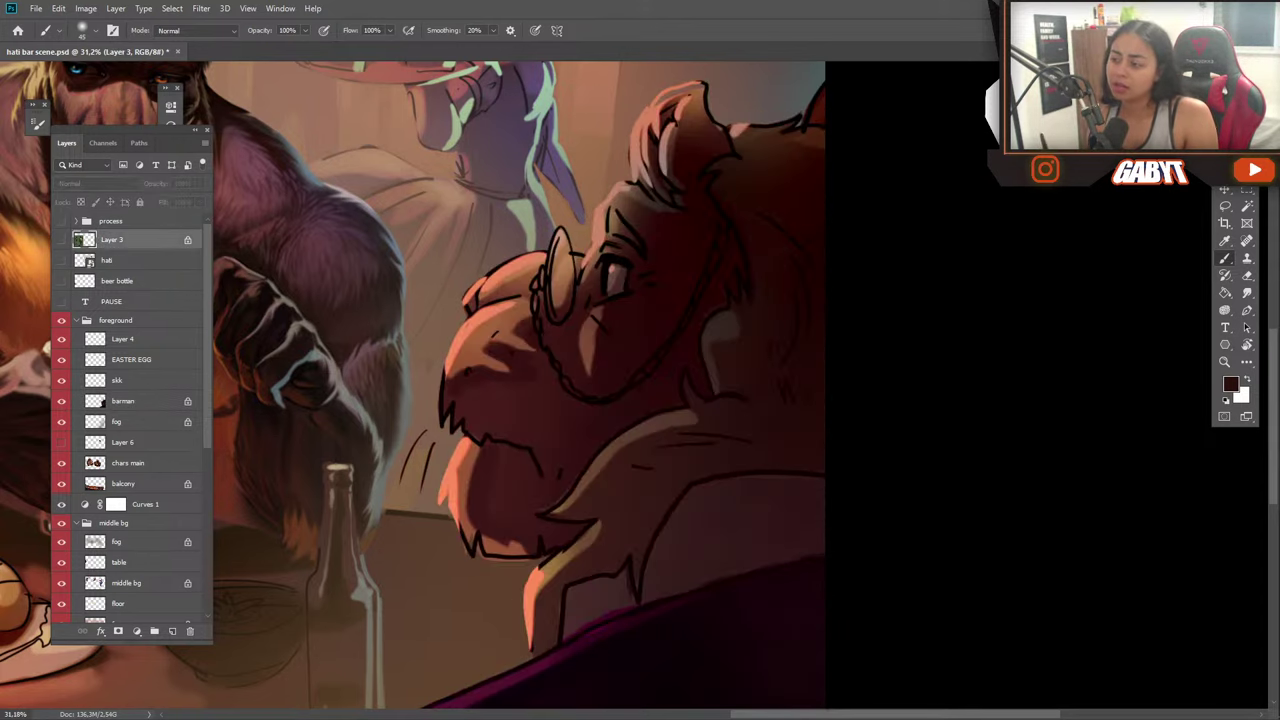
{"action": "key", "text": "ctrl+shift+z"}
{"action": "key", "text": "ctrl+z"}
{"action": "key", "text": "ctrl+shift+z"}
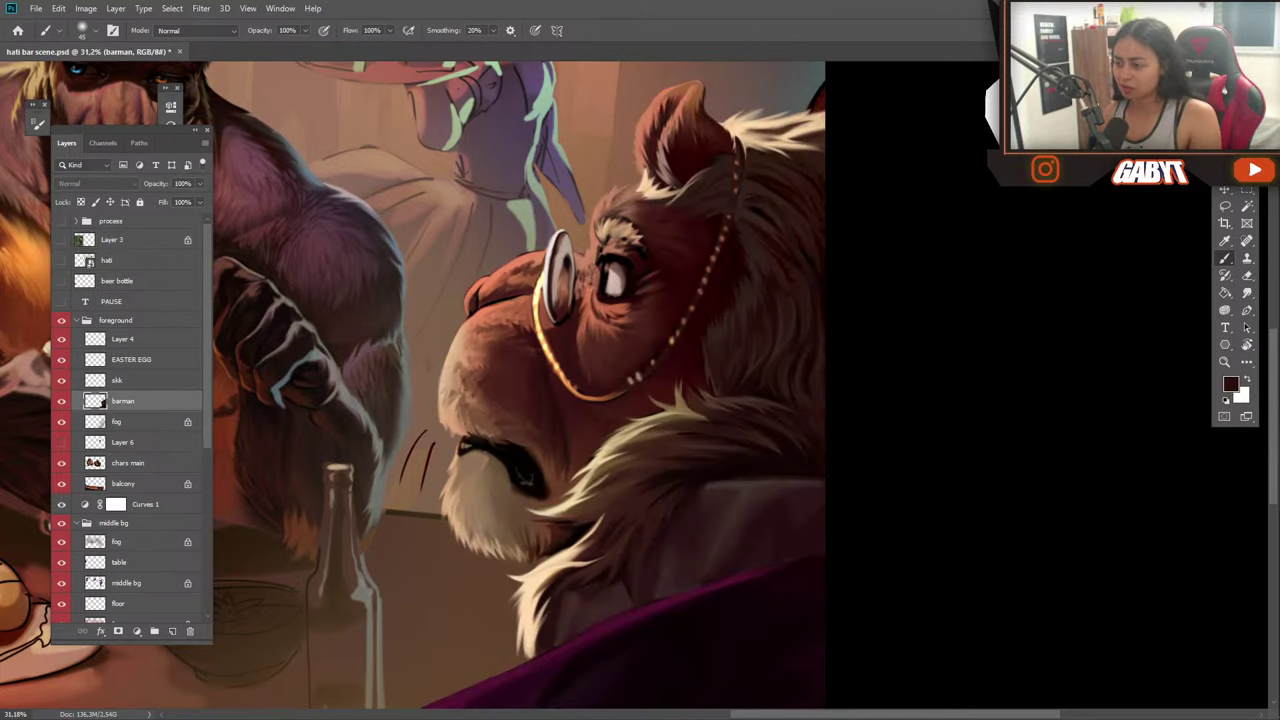
{"action": "key", "text": "ctrl+z"}
{"action": "key", "text": "ctrl+shift+z"}
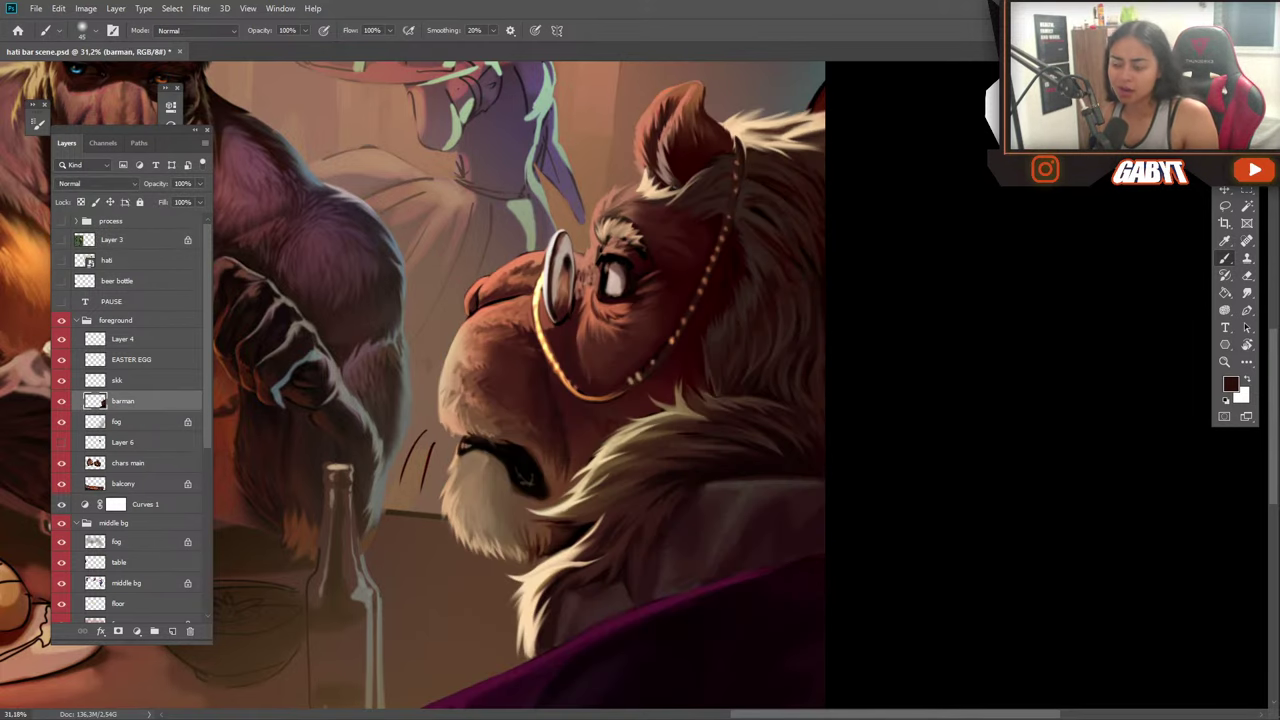
Compare the painted barman with the earlier lined sketch by repeatedly undoing and redoing the switch between them.
{"action": "key", "text": "ctrl+z"}
{"action": "key", "text": "ctrl+shift+z"}
{"action": "key", "text": "ctrl+z"}
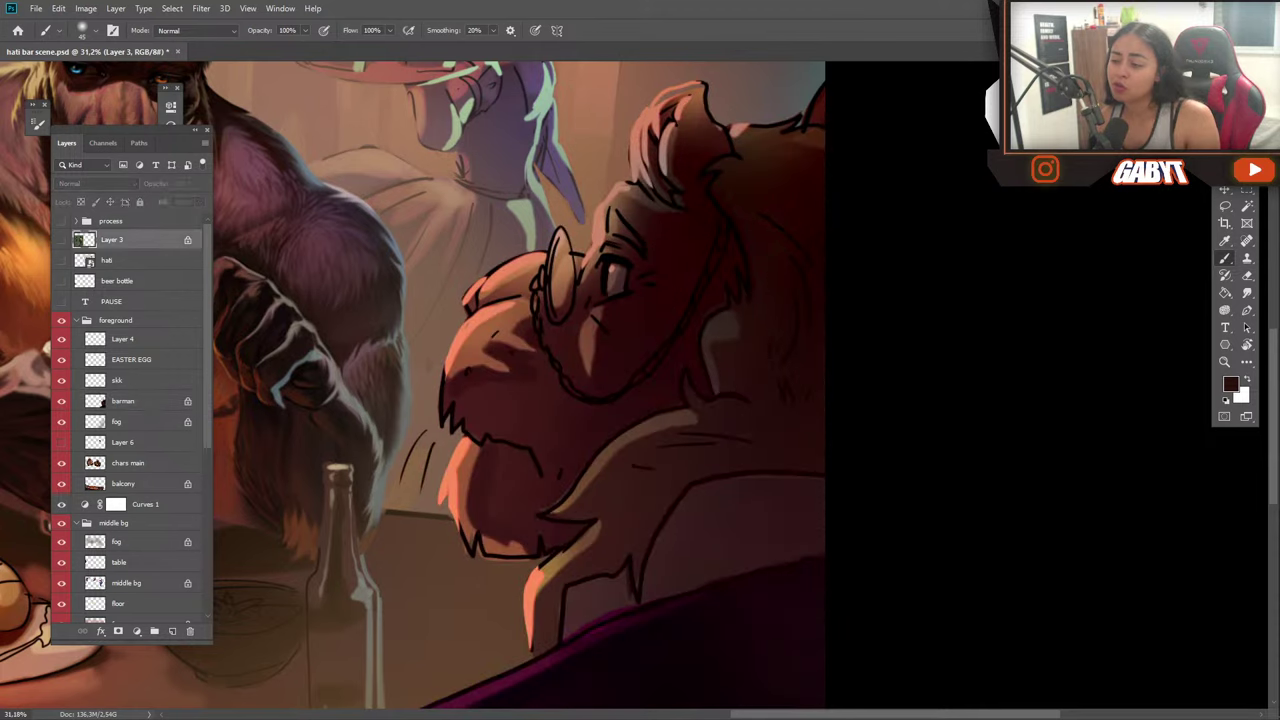
{"action": "key", "text": "ctrl+shift+z"}
{"action": "key", "text": "ctrl+z"}
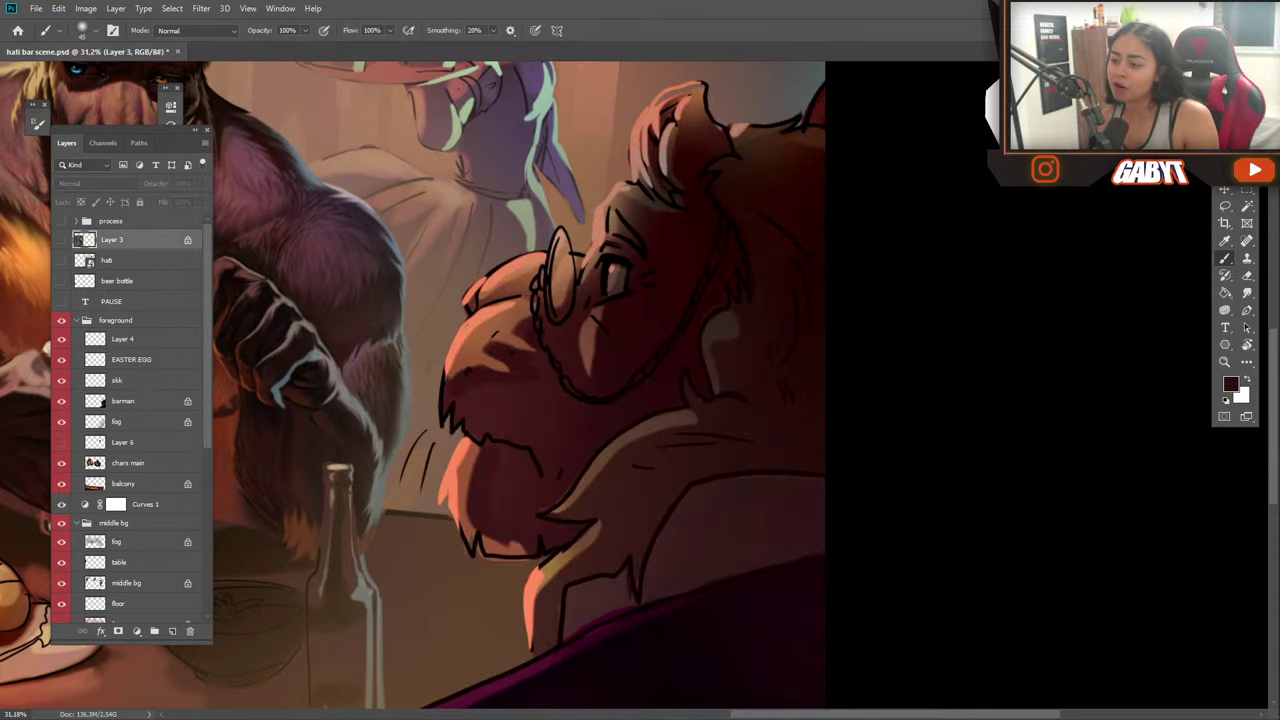
{"action": "key", "text": "ctrl+shift+z"}
{"action": "key", "text": "ctrl+z"}
{"action": "key", "text": "ctrl+shift+z"}
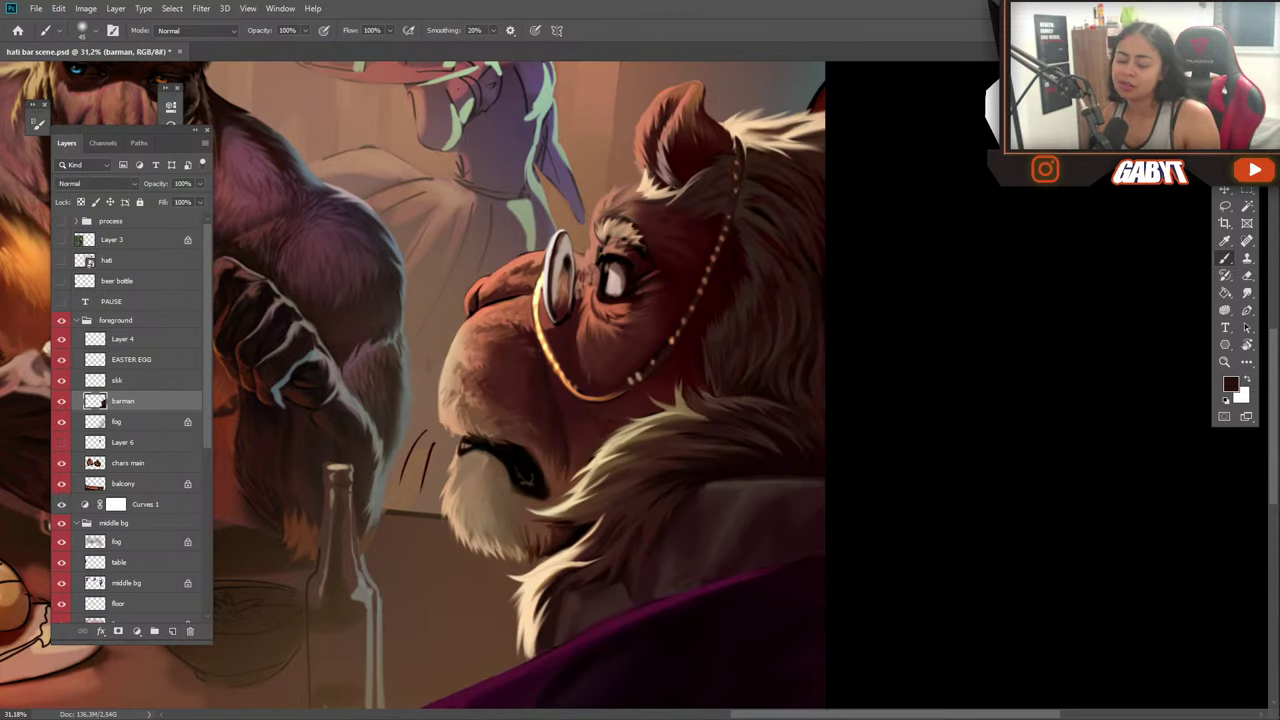
{"action": "key", "text": "ctrl+z"}
{"action": "key", "text": "ctrl+shift+z"}
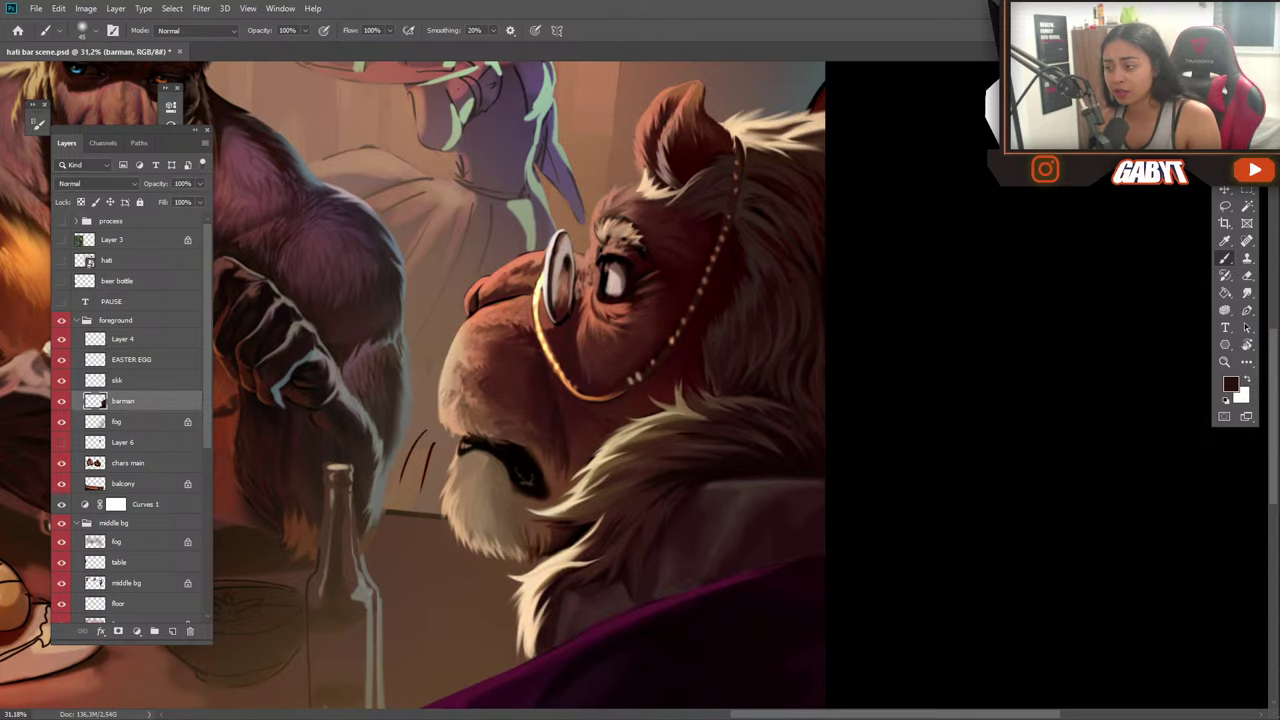
{"action": "key", "text": "ctrl+z"}
{"action": "key", "text": "ctrl+shift+z"}
{"action": "key", "text": "ctrl+z"}
{"action": "key", "text": "ctrl+shift+z"}
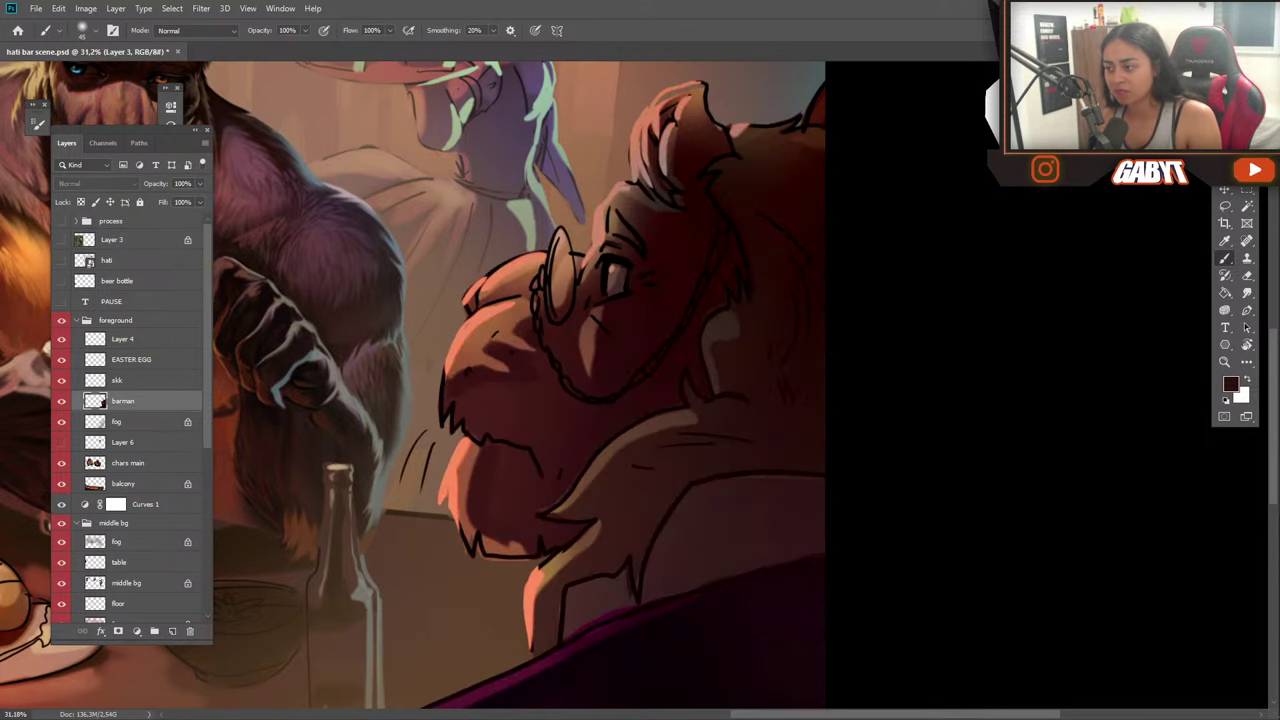
{"action": "key", "text": "ctrl+z"}
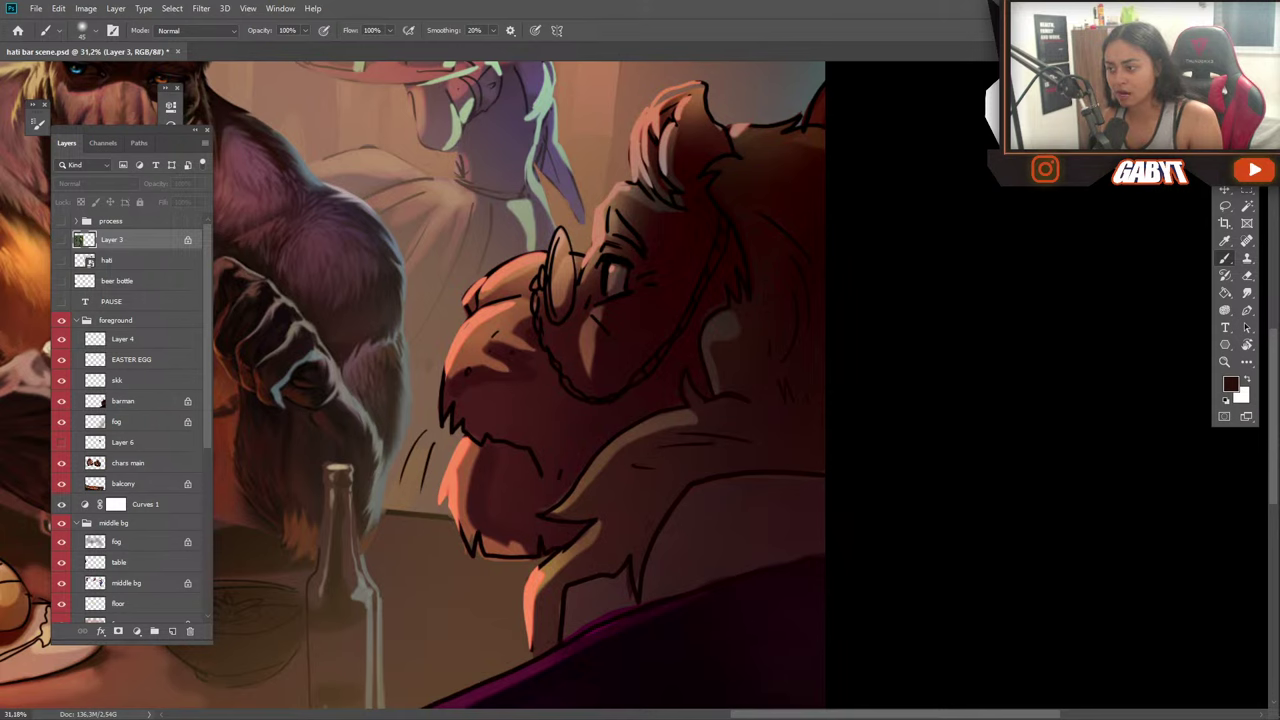
{"action": "key", "text": "ctrl+shift+z"}
{"action": "key", "text": "ctrl+z"}
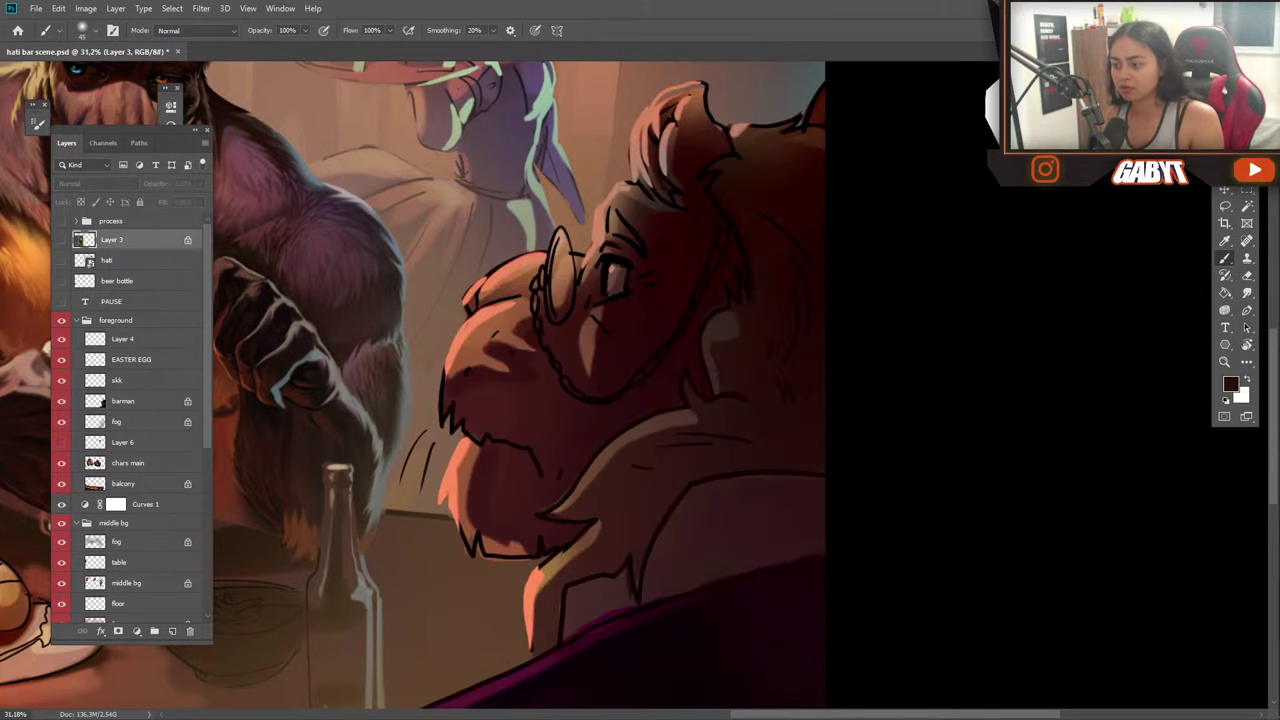
{"action": "key", "text": "ctrl+shift+z"}
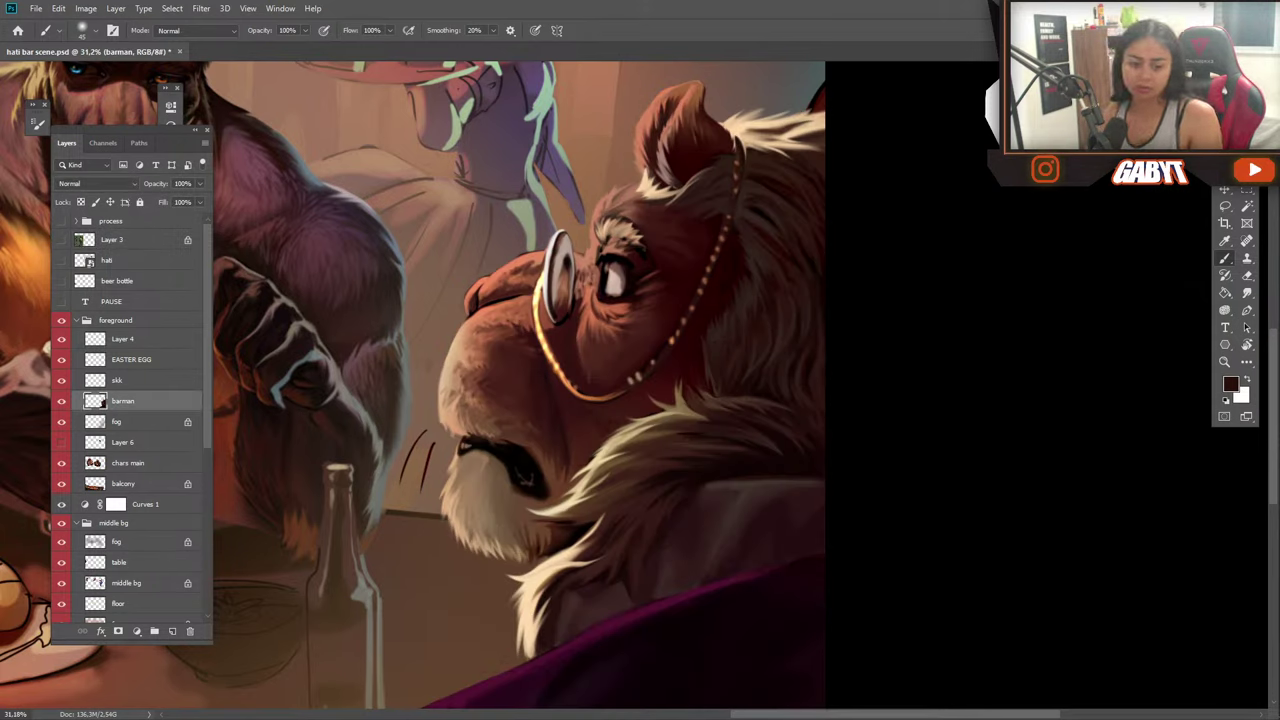
{"action": "key", "text": "ctrl+z"}
{"action": "key", "text": "ctrl+shift+z"}
{"action": "key", "text": "ctrl+z"}
{"action": "key", "text": "ctrl+shift+z"}
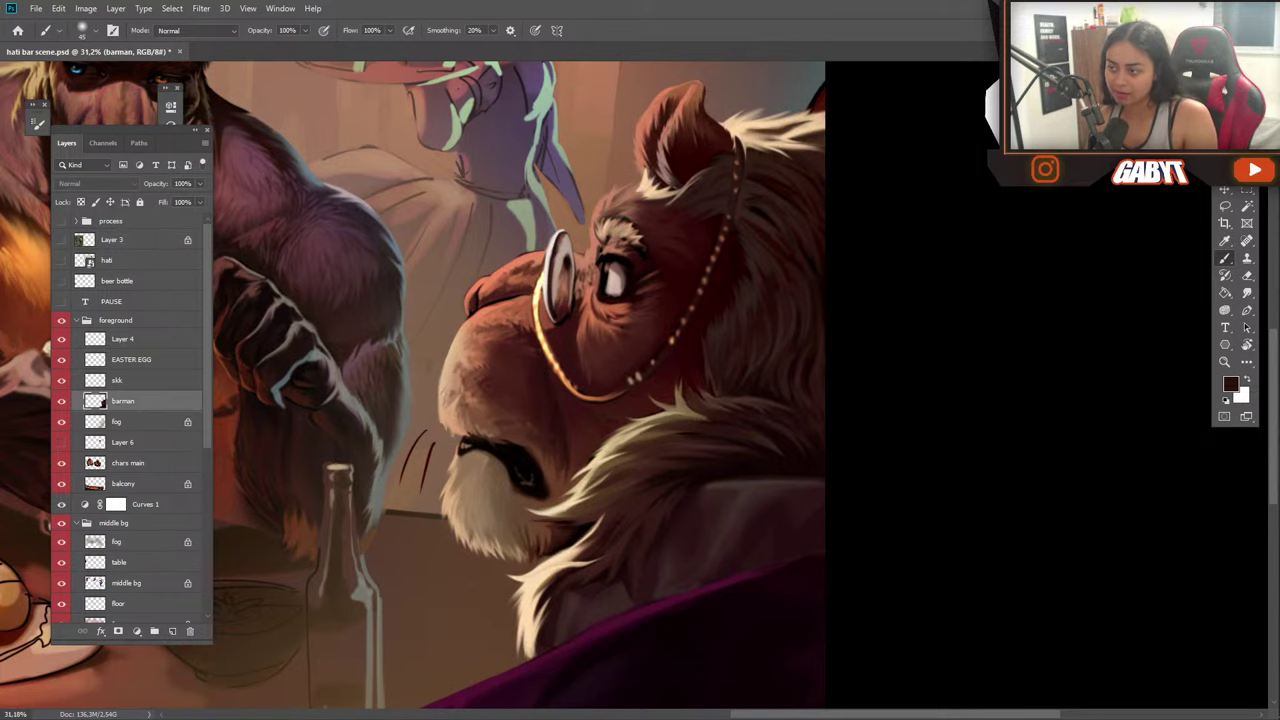
{"action": "key", "text": "ctrl+z"}
{"action": "key", "text": "ctrl+shift+z"}
{"action": "key", "text": "ctrl+z"}
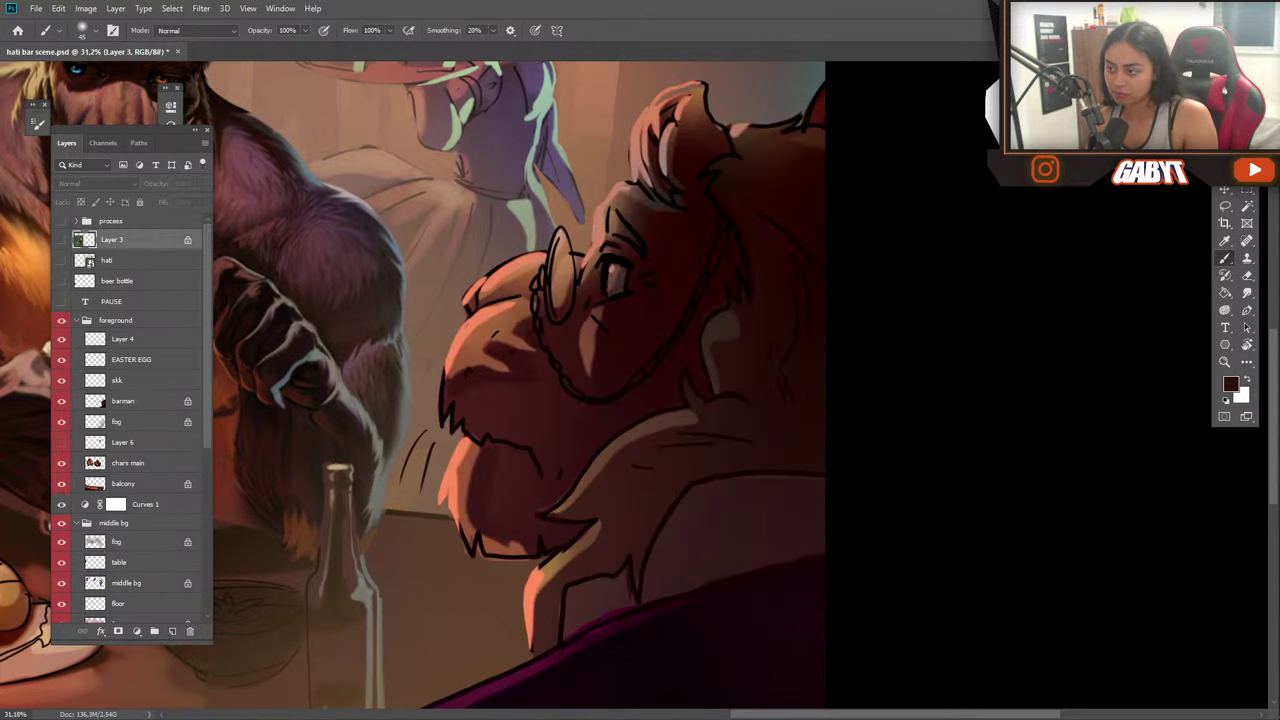
{"action": "key", "text": "ctrl+shift+z"}
Set the foreground colour to muted mauve 7d5056 and paint the tip of the barman's nose on the barman layer.
{"action": "mouse_move", "coordinate": [751, 406]}
{"action": "left_mouse_down"}
{"action": "mouse_move", "coordinate": [668, 396]}
{"action": "mouse_move", "coordinate": [720, 390]}
{"action": "left_mouse_up"}
{"action": "scroll", "coordinate": [720, 390], "scroll_direction": "up", "scroll_amount": 3}
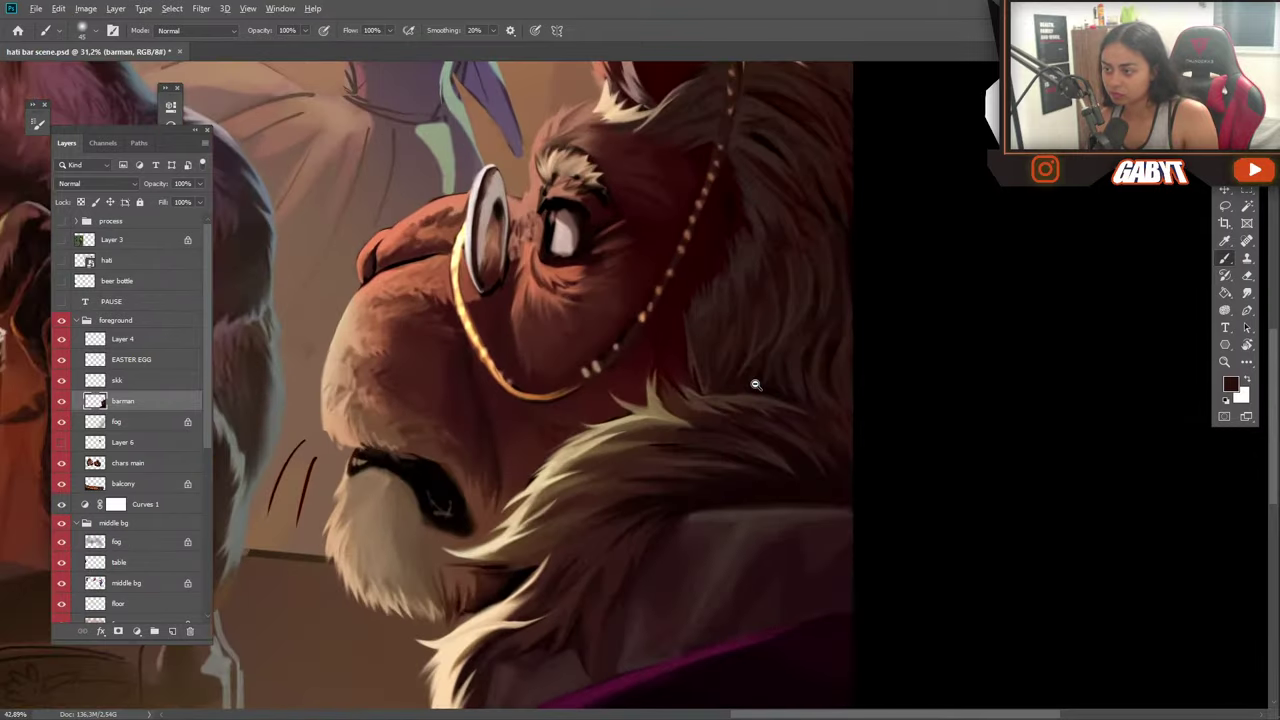
{"action": "scroll", "coordinate": [720, 390], "scroll_direction": "down", "scroll_amount": 1}
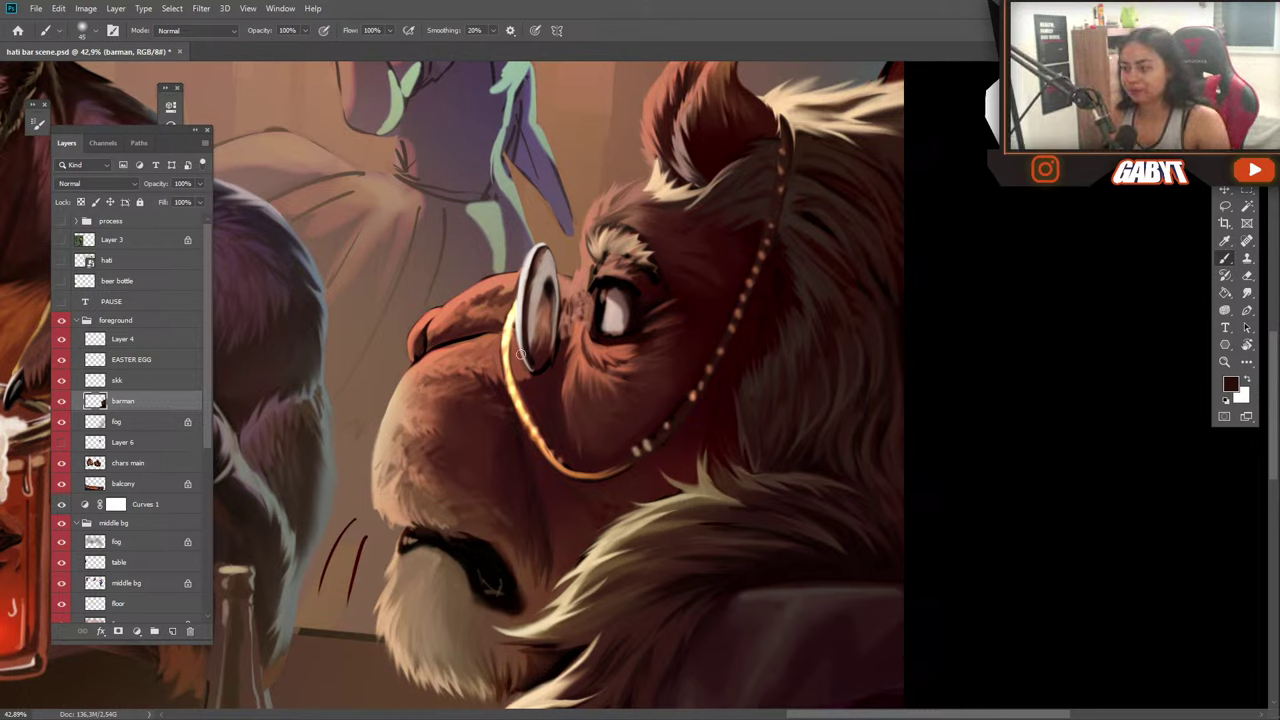
{"action": "left_click_drag", "start_coordinate": [522, 392], "coordinate": [692, 436]}
{"action": "left_click_drag", "start_coordinate": [648, 395], "coordinate": [676, 392]}
{"action": "left_click", "coordinate": [1230, 385]}
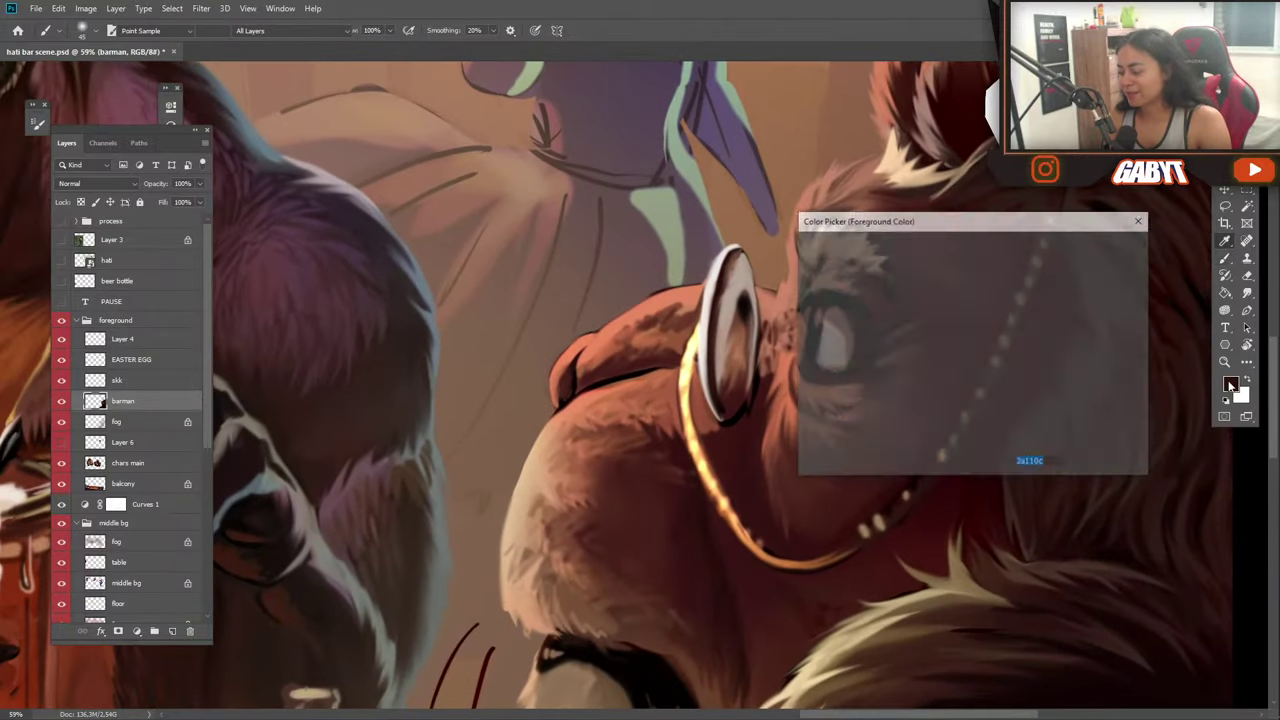
{"action": "left_click_drag", "start_coordinate": [988, 393], "coordinate": [984, 338]}
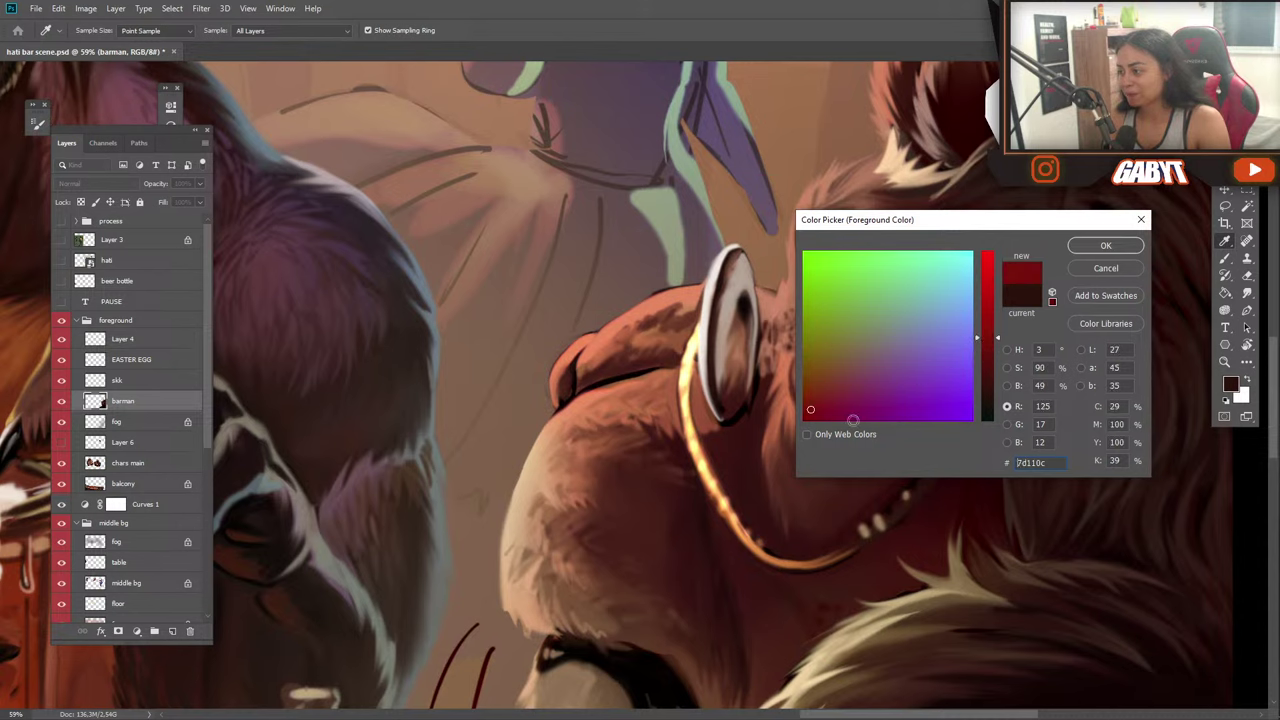
{"action": "left_click_drag", "start_coordinate": [817, 410], "coordinate": [860, 368]}
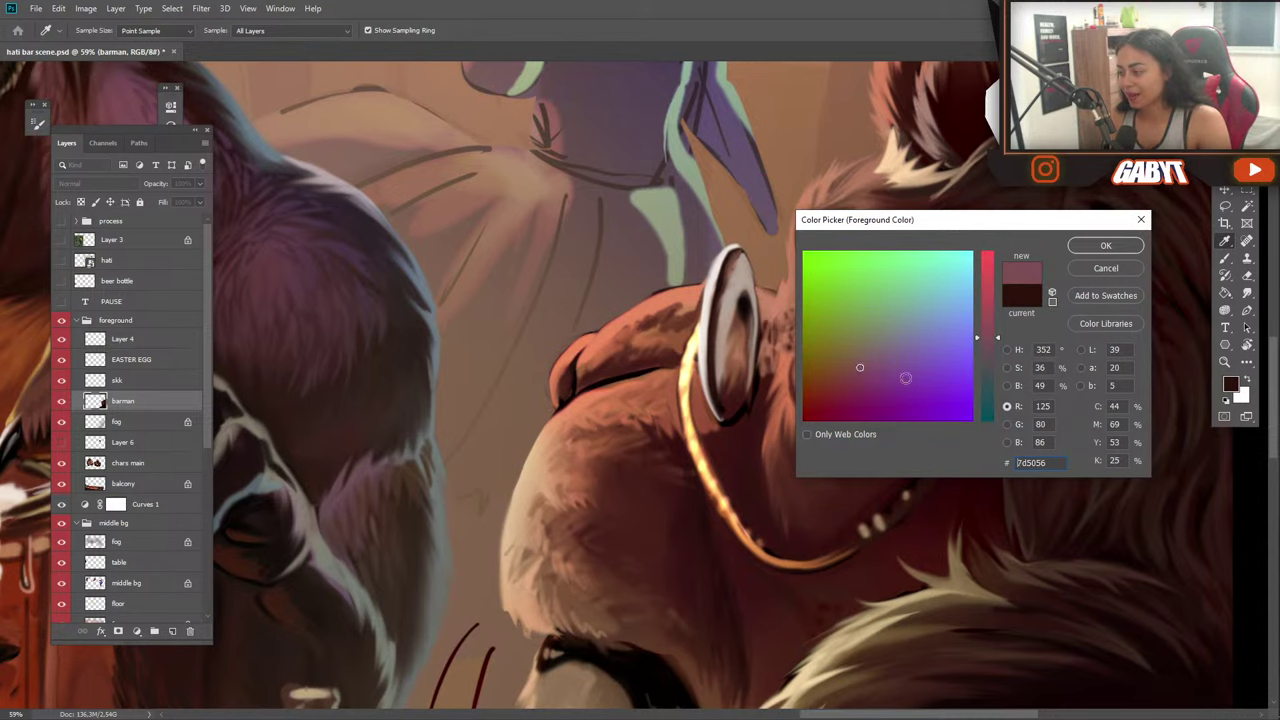
{"action": "left_click", "coordinate": [1104, 247]}
{"action": "mouse_move", "coordinate": [578, 404]}
{"action": "left_mouse_down"}
{"action": "mouse_move", "coordinate": [575, 345]}
{"action": "mouse_move", "coordinate": [561, 403]}
{"action": "mouse_move", "coordinate": [571, 356]}
{"action": "mouse_move", "coordinate": [559, 394]}
{"action": "mouse_move", "coordinate": [592, 341]}
{"action": "mouse_move", "coordinate": [564, 370]}
{"action": "mouse_move", "coordinate": [590, 340]}
{"action": "mouse_move", "coordinate": [557, 403]}
{"action": "mouse_move", "coordinate": [558, 383]}
{"action": "mouse_move", "coordinate": [559, 406]}
{"action": "mouse_move", "coordinate": [581, 347]}
{"action": "mouse_move", "coordinate": [558, 377]}
{"action": "mouse_move", "coordinate": [589, 349]}
{"action": "left_mouse_up"}
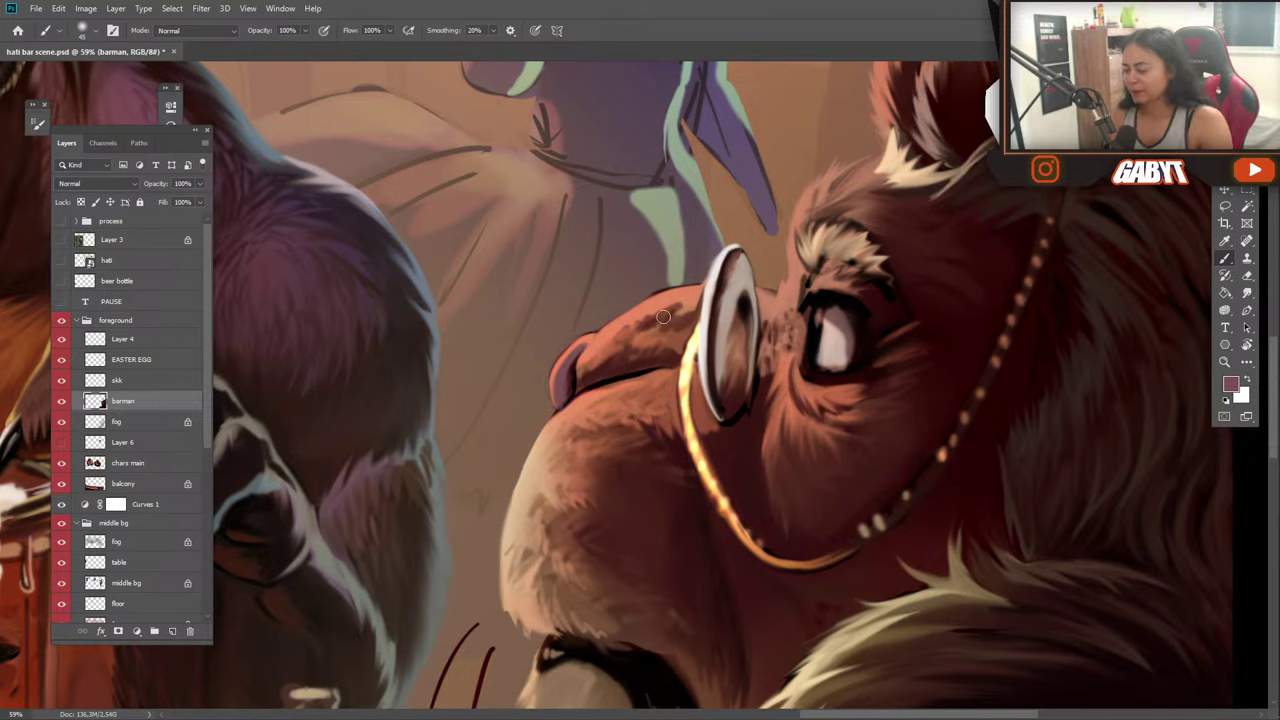
Set the foreground colour to light tan b68d6e and dab small highlights on the barman's mauve nose tip.
{"action": "left_click", "coordinate": [1232, 384]}
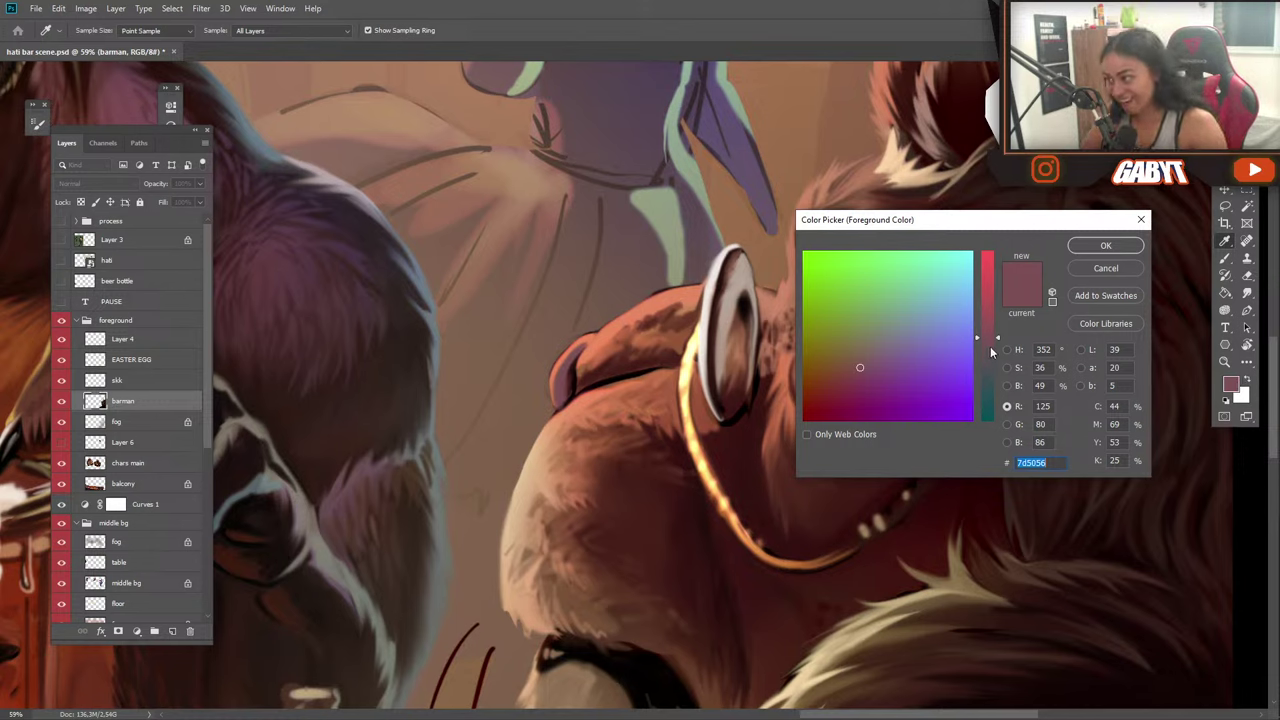
{"action": "left_click_drag", "start_coordinate": [990, 346], "coordinate": [990, 356]}
{"action": "left_click", "coordinate": [873, 362]}
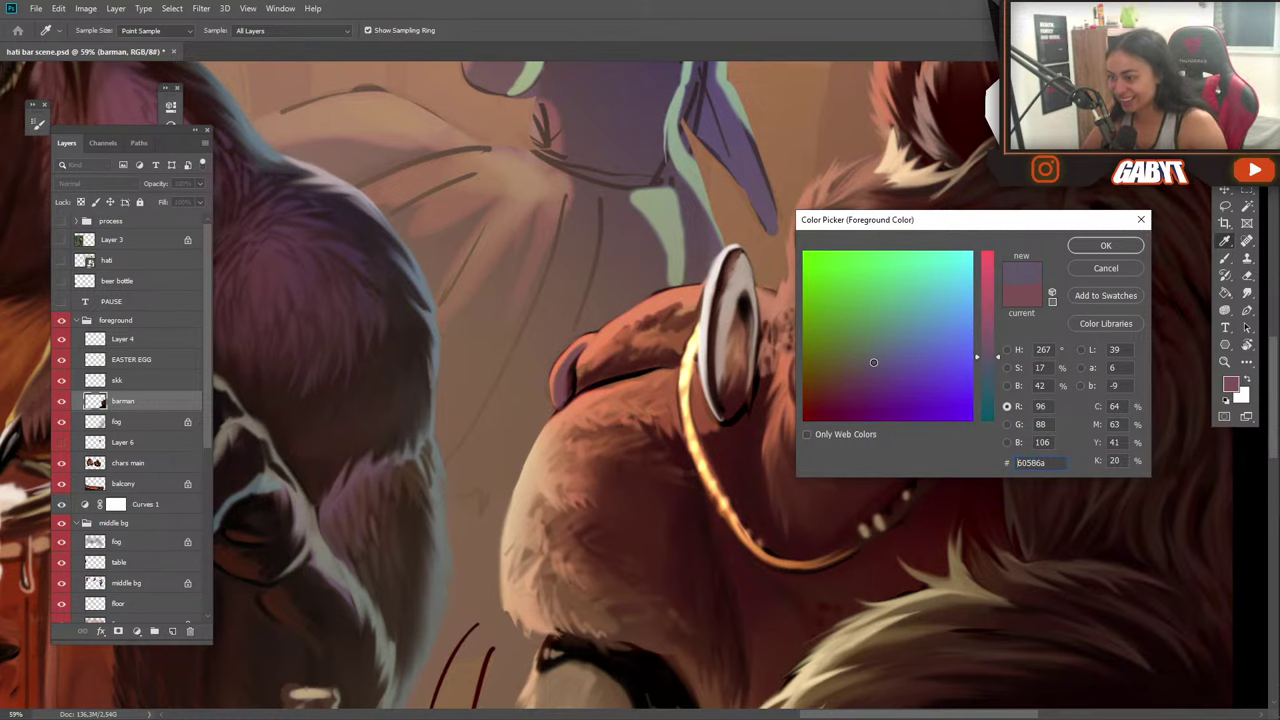
{"action": "left_click_drag", "start_coordinate": [873, 362], "coordinate": [882, 342]}
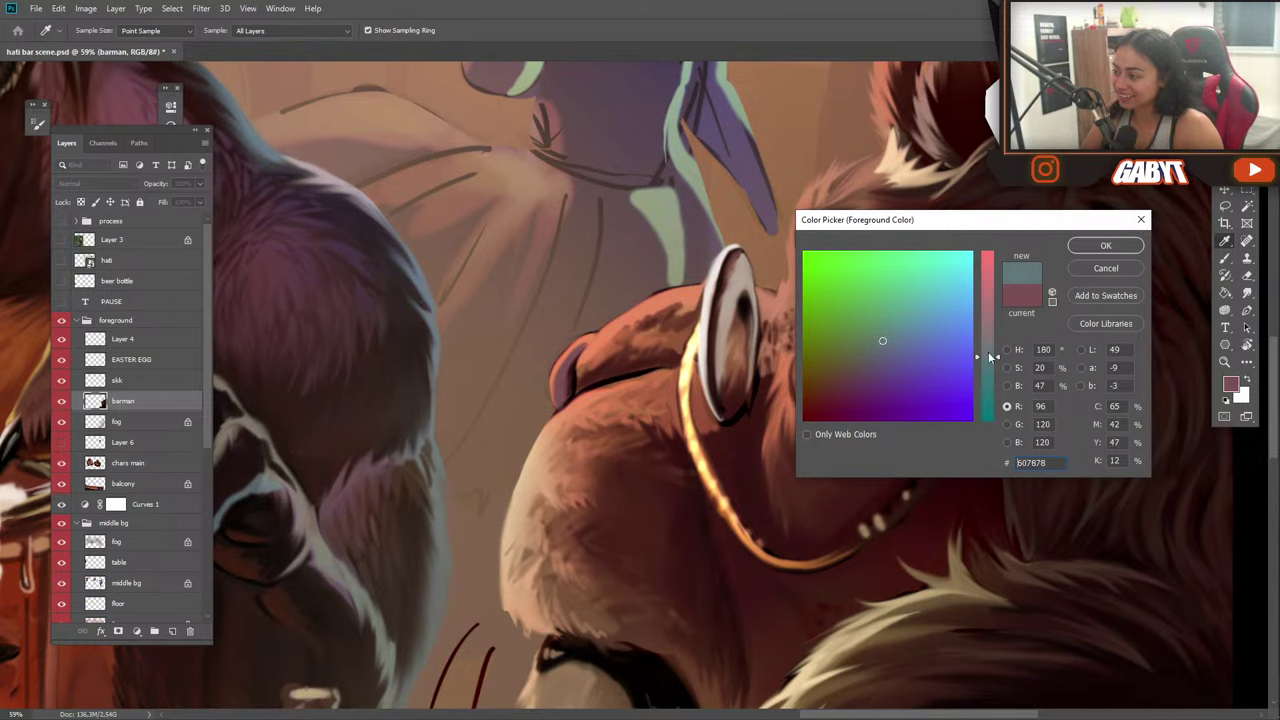
{"action": "left_click_drag", "start_coordinate": [990, 356], "coordinate": [990, 298]}
{"action": "left_click", "coordinate": [876, 326]}
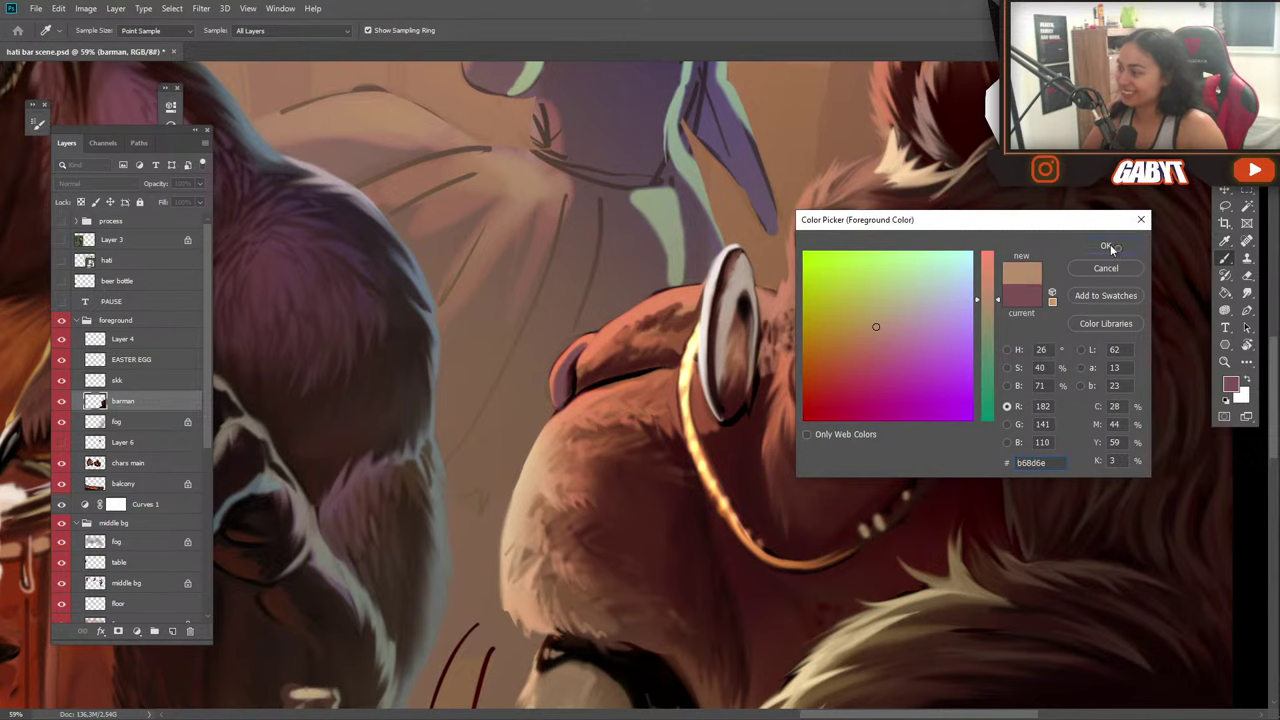
{"action": "left_click", "coordinate": [1108, 247]}
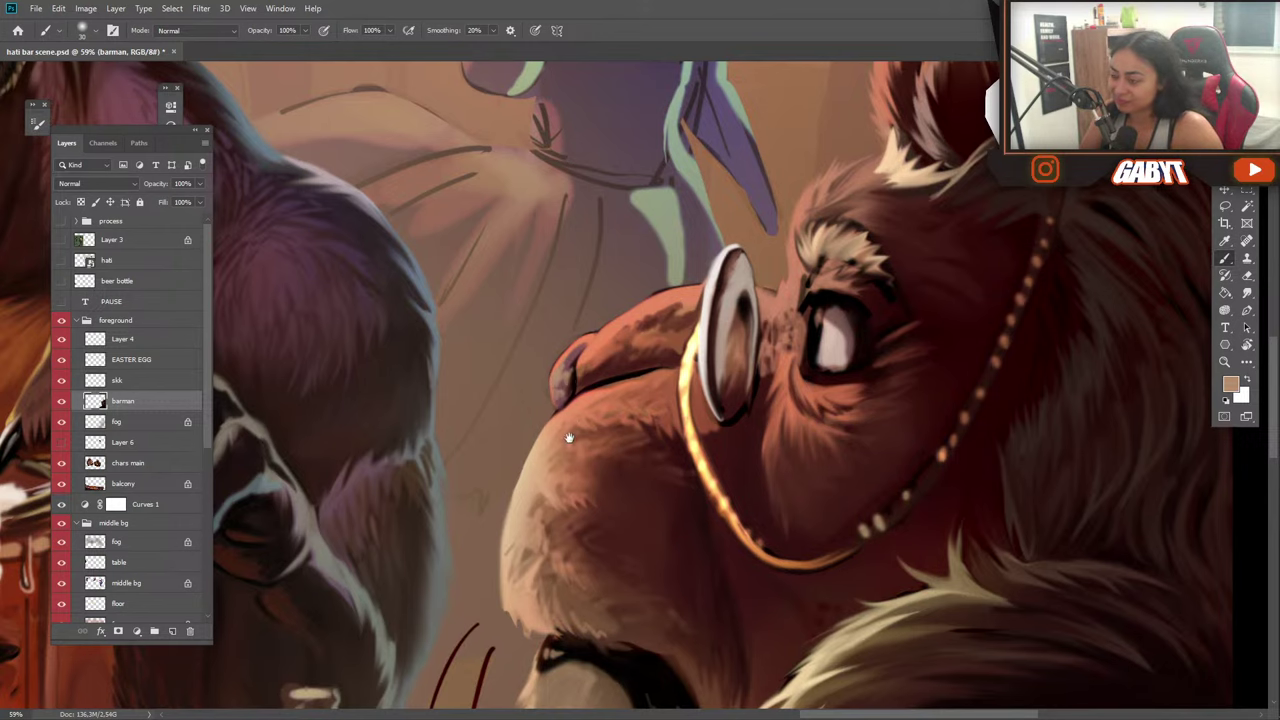
Paint over the black line between the barman's nose ridge and muzzle with orange and dark fur colours sampled nearby.
{"action": "left_click_drag", "start_coordinate": [545, 464], "coordinate": [590, 425]}
{"action": "left_click_drag", "start_coordinate": [587, 327], "coordinate": [562, 443]}
{"action": "left_click", "coordinate": [569, 402], "text": "alt"}
{"action": "left_click", "coordinate": [654, 404], "text": "alt"}
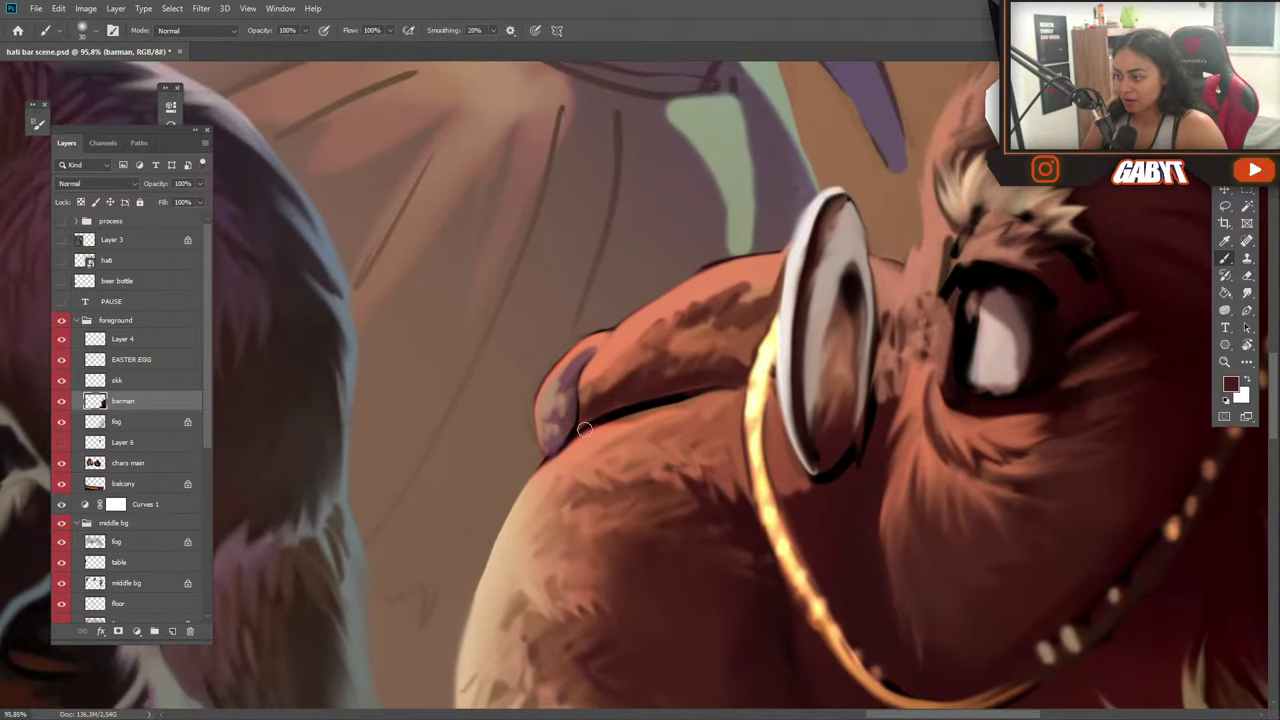
{"action": "left_click", "coordinate": [580, 470], "text": "alt"}
{"action": "left_click_drag", "start_coordinate": [568, 446], "coordinate": [618, 418]}
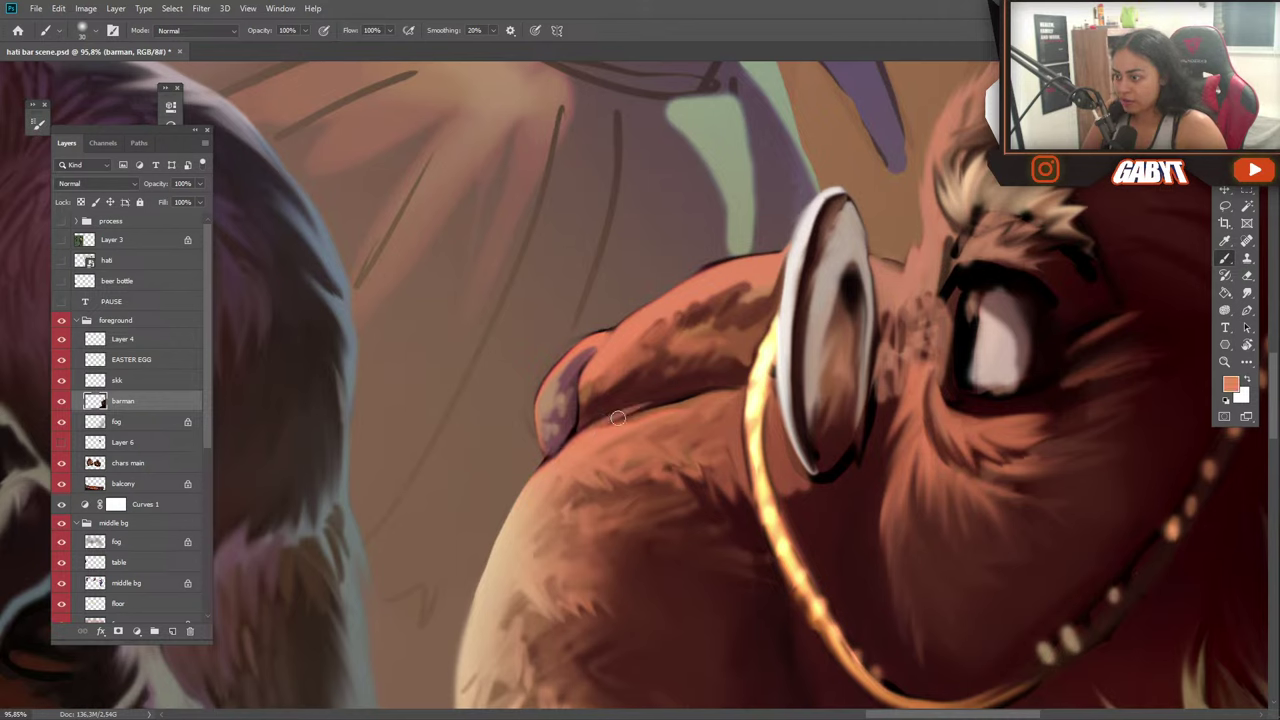
{"action": "left_click", "coordinate": [635, 395], "text": "alt"}
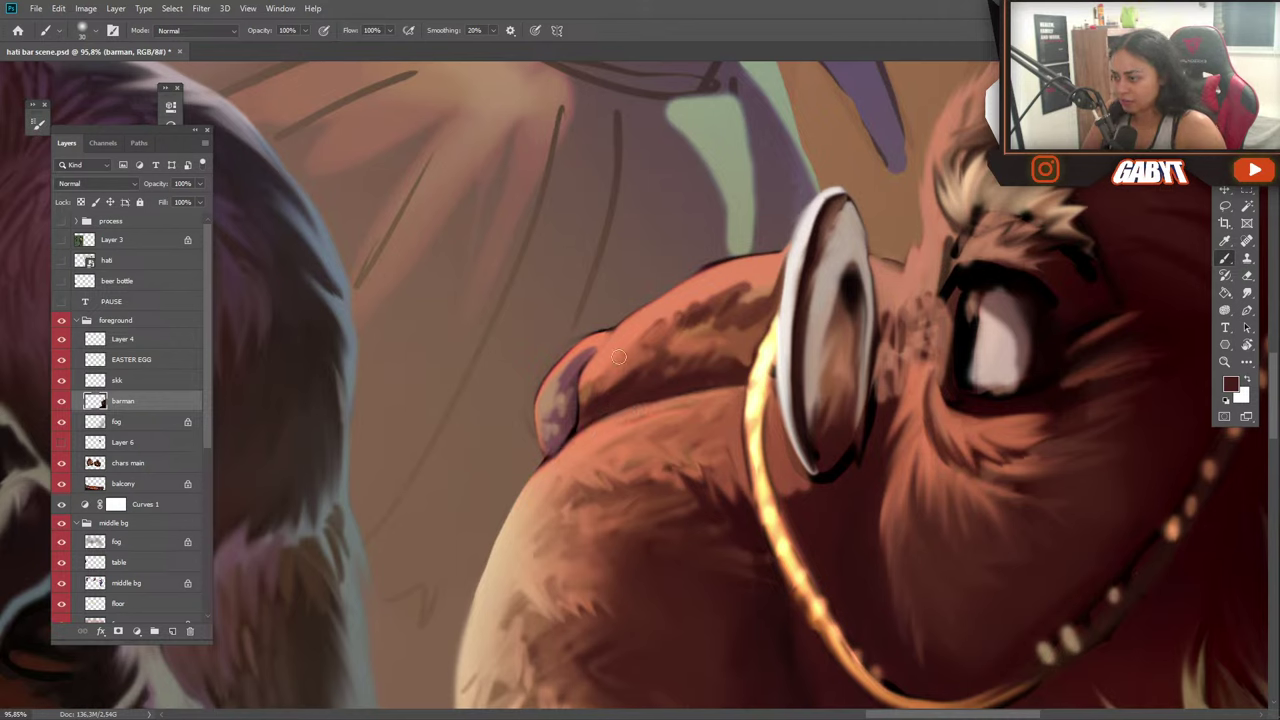
{"action": "mouse_move", "coordinate": [619, 357]}
{"action": "left_mouse_down"}
{"action": "mouse_move", "coordinate": [610, 385]}
{"action": "mouse_move", "coordinate": [628, 370]}
{"action": "mouse_move", "coordinate": [590, 396]}
{"action": "mouse_move", "coordinate": [602, 375]}
{"action": "left_mouse_up"}
Sample an orange fur colour below the barman's eye and paint a lower eyelid rim along the eye's dark outline.
{"action": "scroll", "coordinate": [602, 375], "scroll_direction": "down", "scroll_amount": 6, "text": "alt"}
{"action": "scroll", "coordinate": [551, 405], "scroll_direction": "up", "scroll_amount": 5, "text": "alt"}
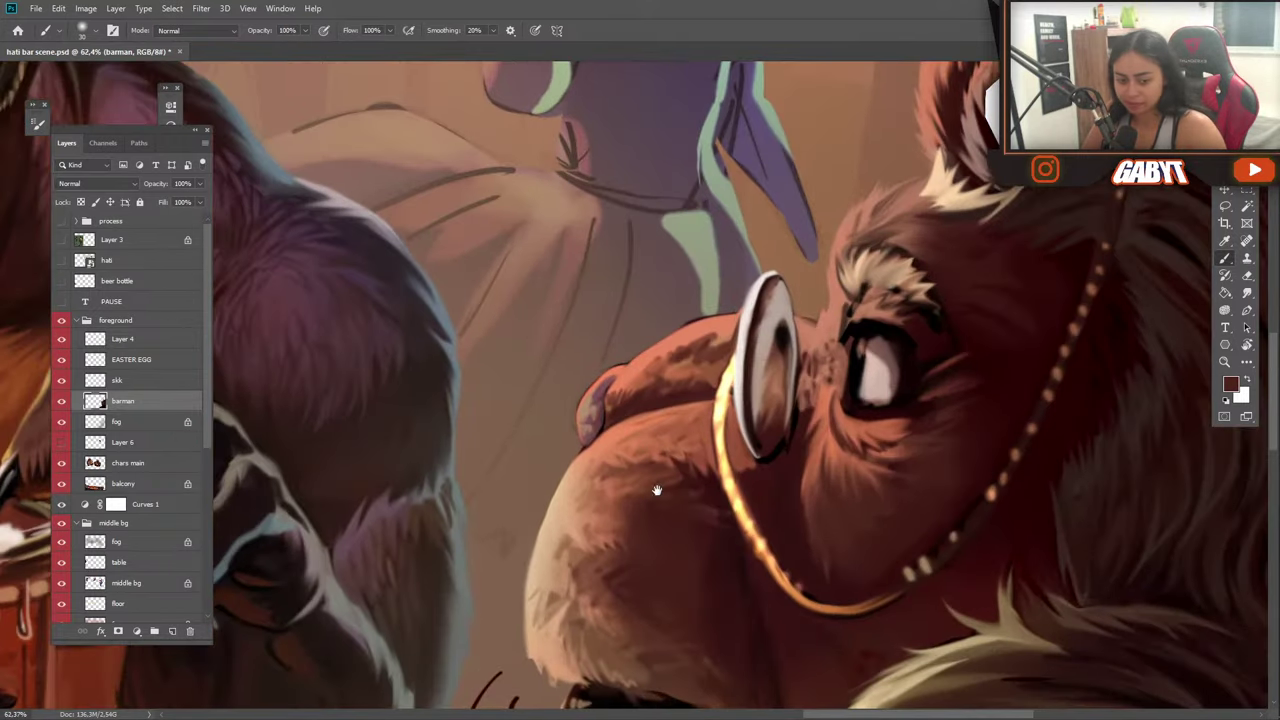
{"action": "left_click_drag", "start_coordinate": [654, 491], "coordinate": [579, 428]}
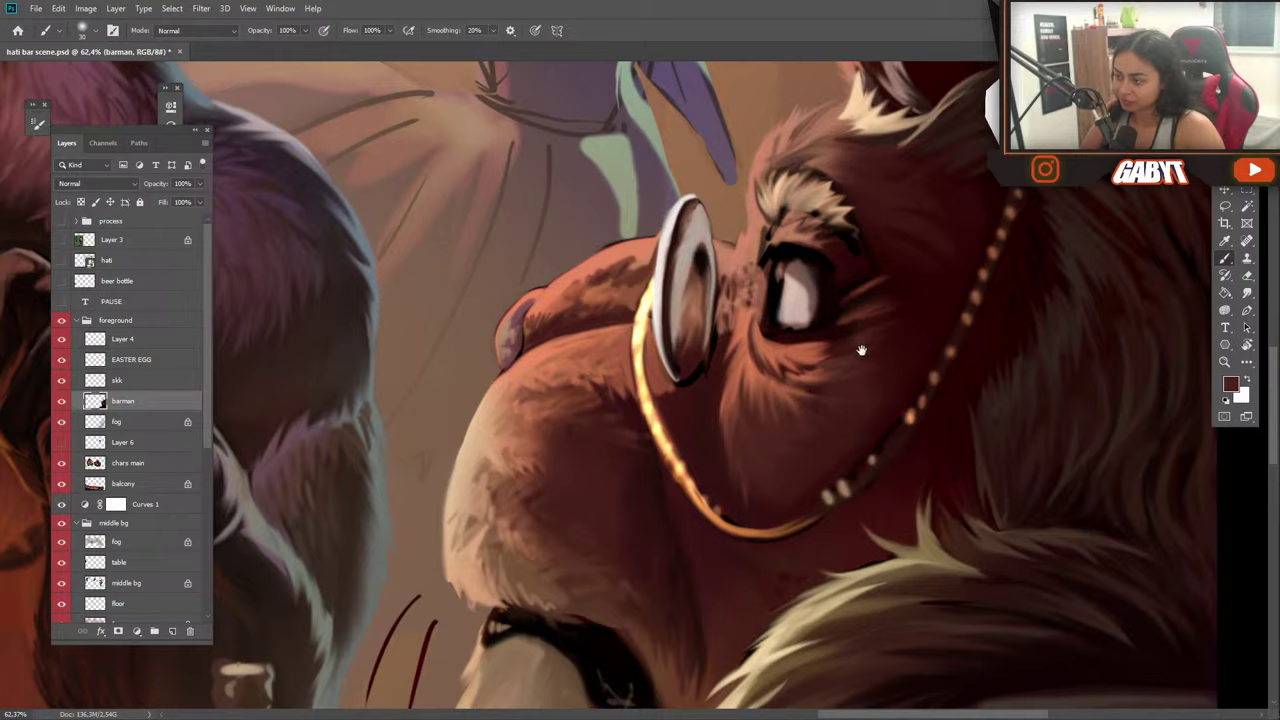
{"action": "left_click_drag", "start_coordinate": [857, 349], "coordinate": [671, 355]}
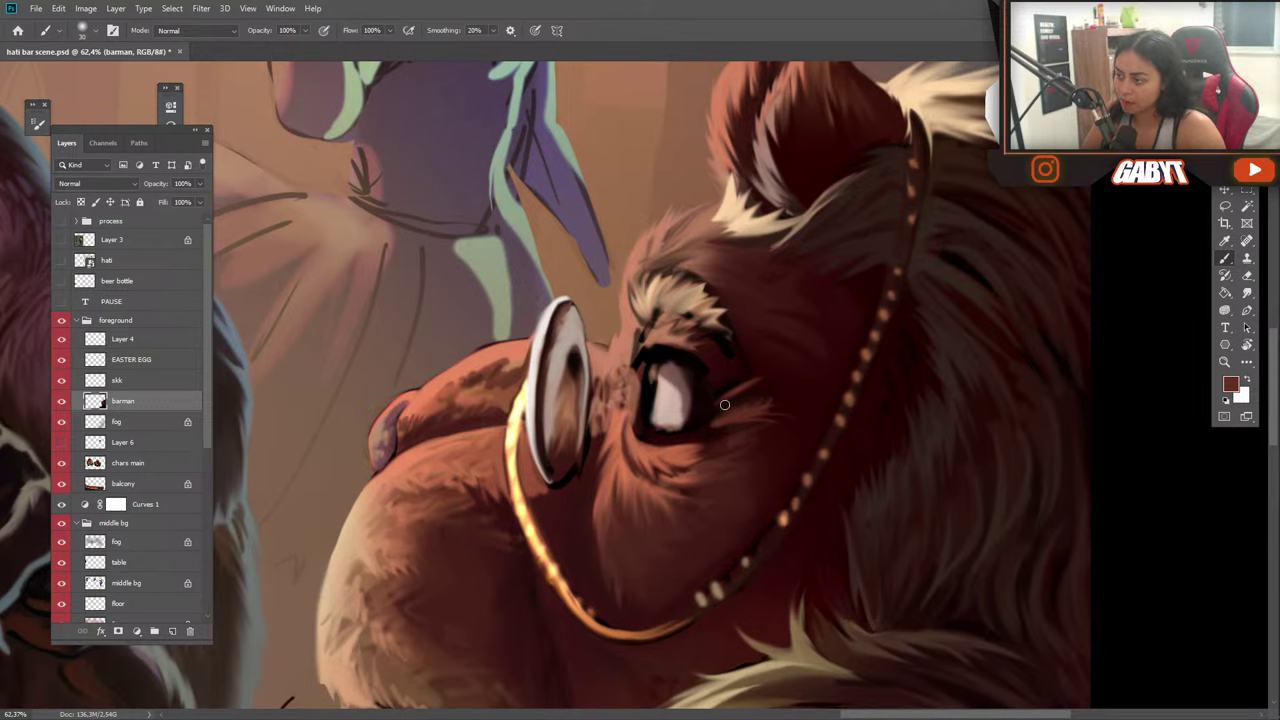
{"action": "key", "text": "alt"}
{"action": "left_click", "coordinate": [684, 362], "text": "alt"}
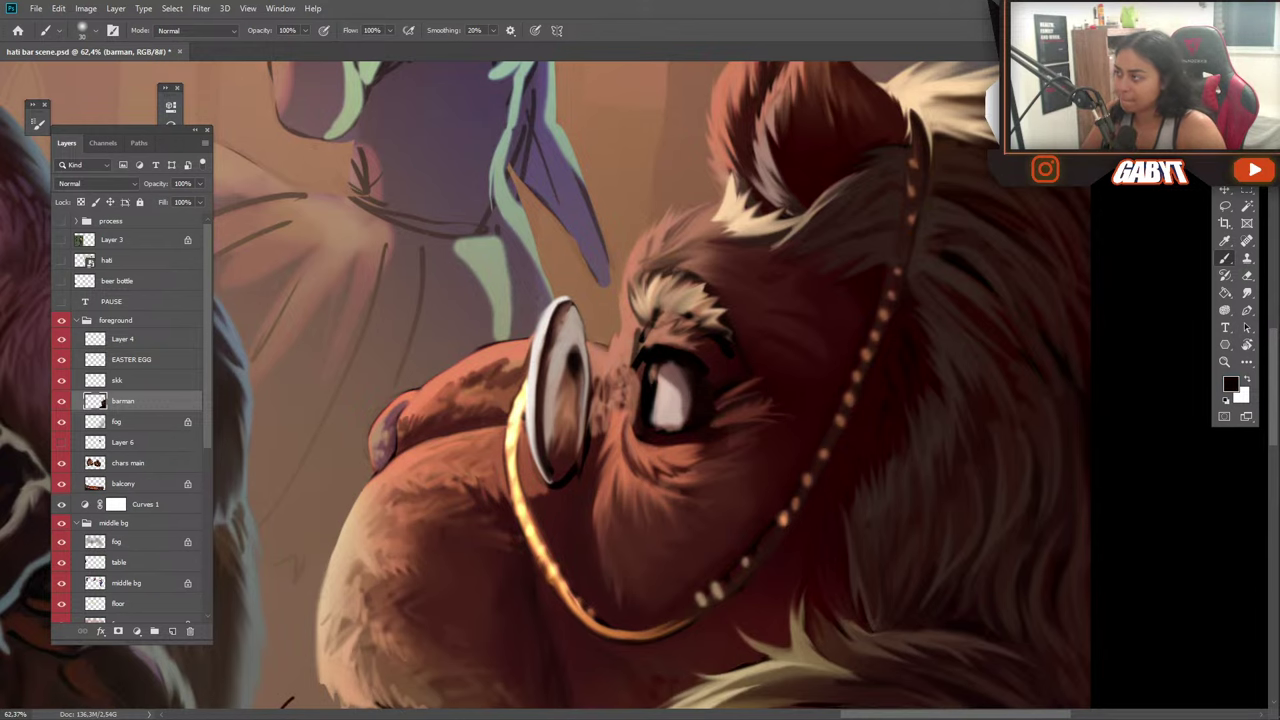
{"action": "key", "text": "ctrl+z"}
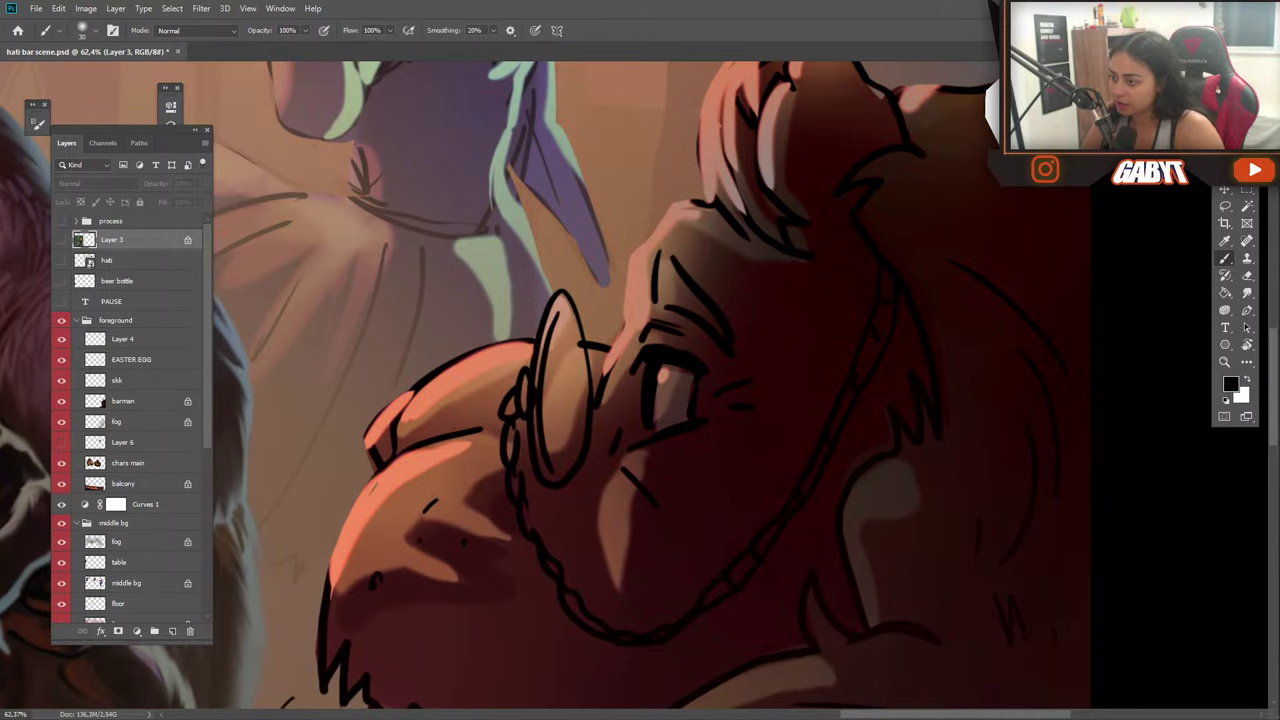
{"action": "key", "text": "ctrl+z"}
{"action": "left_click", "coordinate": [682, 477], "text": "alt"}
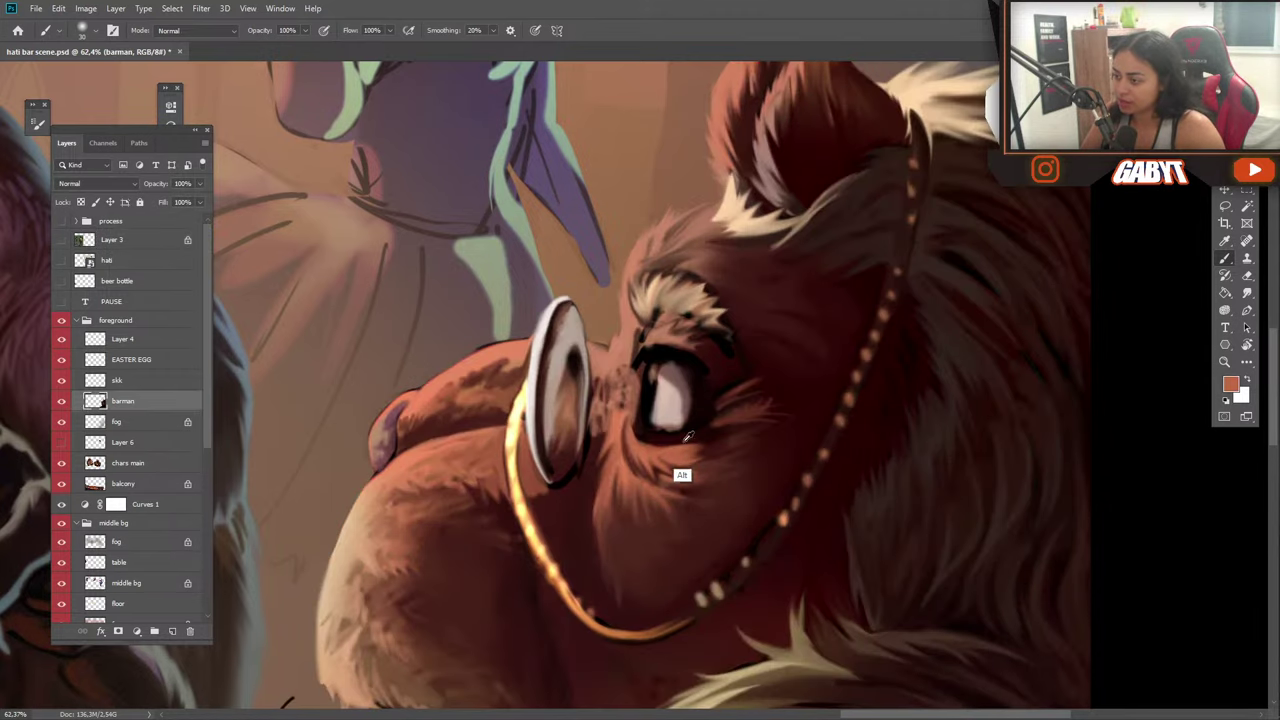
{"action": "left_click_drag", "start_coordinate": [714, 422], "coordinate": [632, 435]}
Refine the outer corner and lower lid of the barman's eye with sampled dark red, mauve and black tones.
{"action": "left_click", "coordinate": [710, 466], "text": "alt"}
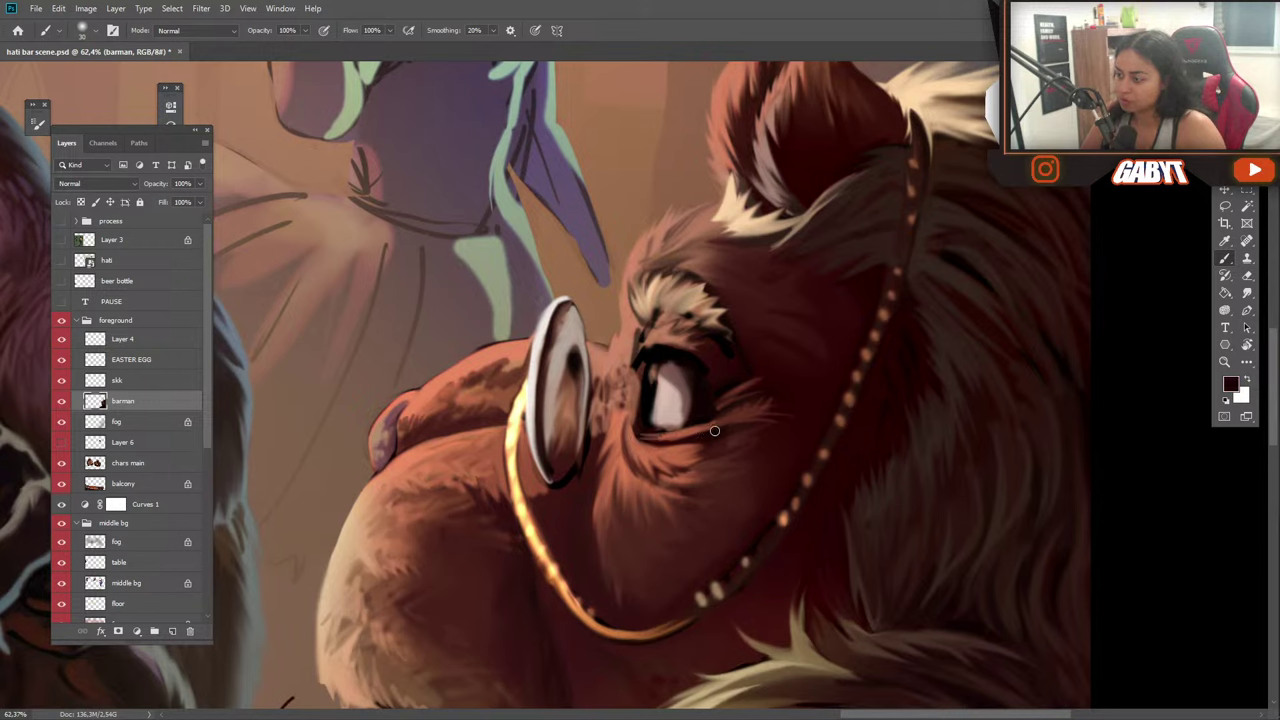
{"action": "mouse_move", "coordinate": [712, 430]}
{"action": "left_mouse_down"}
{"action": "mouse_move", "coordinate": [641, 431]}
{"action": "mouse_move", "coordinate": [714, 424]}
{"action": "mouse_move", "coordinate": [642, 428]}
{"action": "mouse_move", "coordinate": [684, 440]}
{"action": "mouse_move", "coordinate": [672, 444]}
{"action": "mouse_move", "coordinate": [713, 418]}
{"action": "left_mouse_up"}
{"action": "left_click", "coordinate": [682, 467], "text": "alt"}
{"action": "left_click", "coordinate": [637, 474], "text": "alt"}
{"action": "left_click", "coordinate": [644, 414], "text": "alt"}
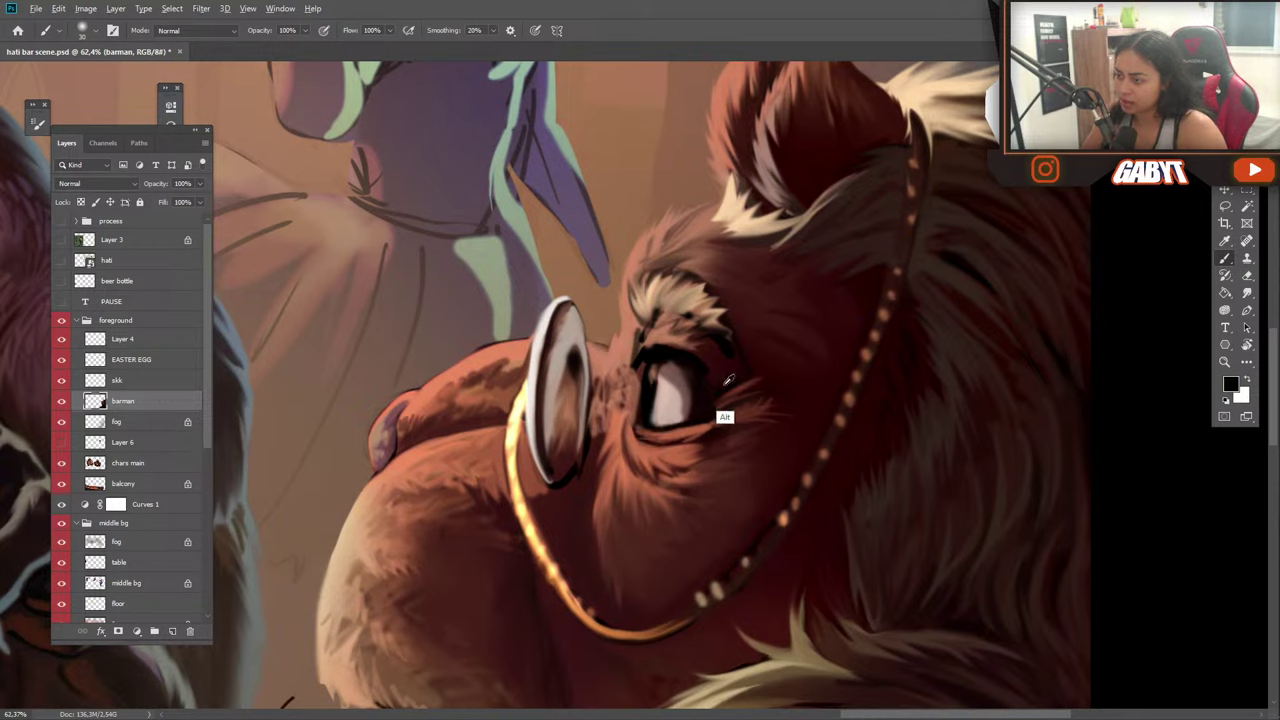
{"action": "left_click", "coordinate": [728, 449], "text": "alt"}
{"action": "left_click", "coordinate": [738, 446], "text": "alt"}
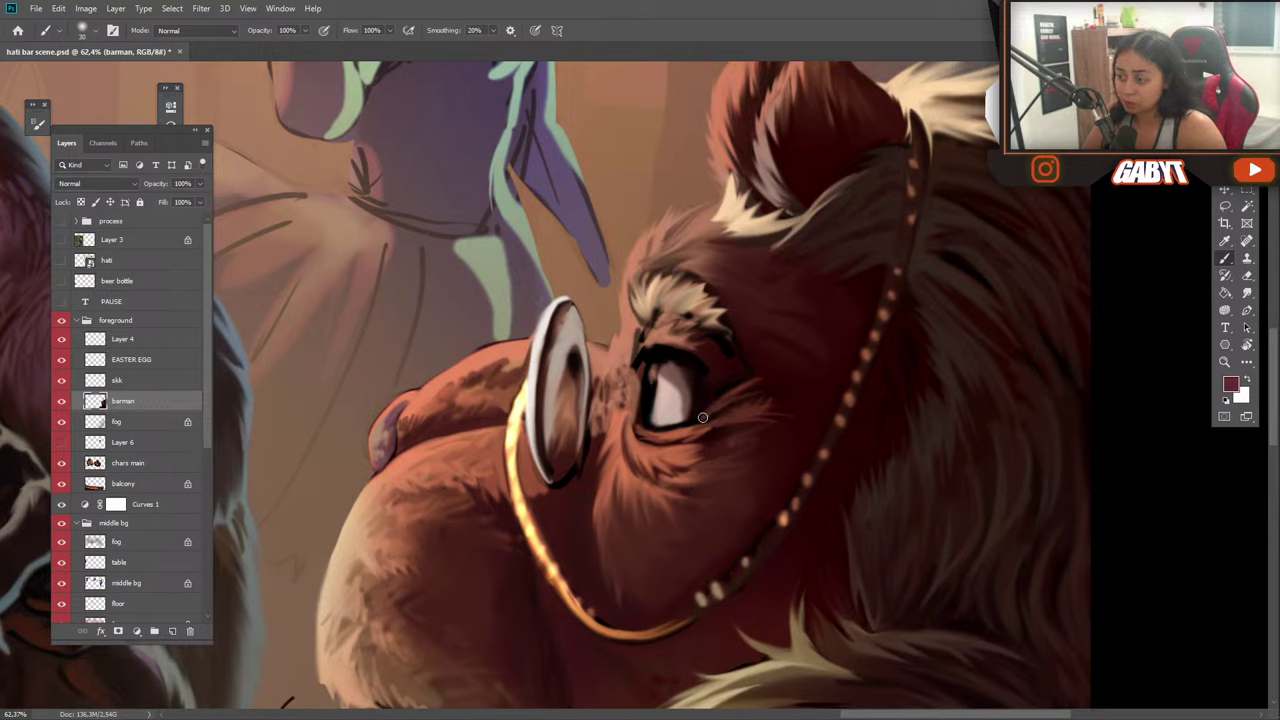
{"action": "left_click", "coordinate": [734, 374], "text": "alt"}
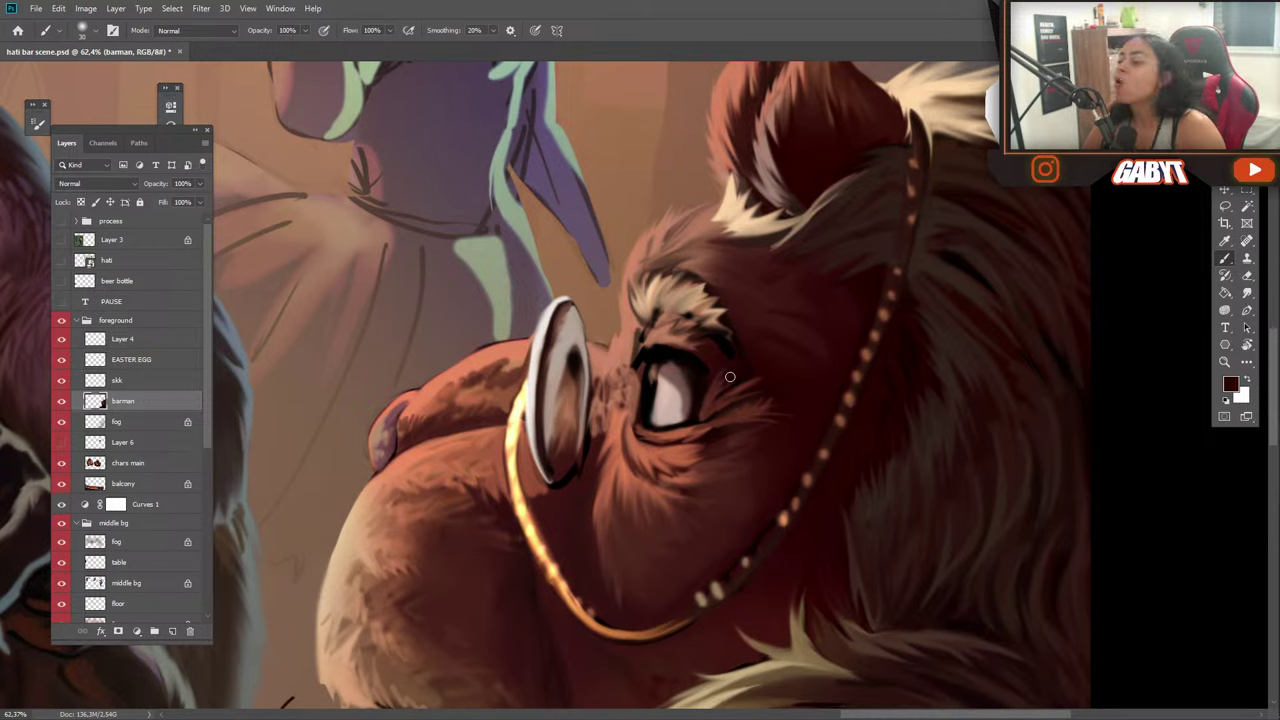
{"action": "left_click", "coordinate": [694, 366], "text": "alt"}
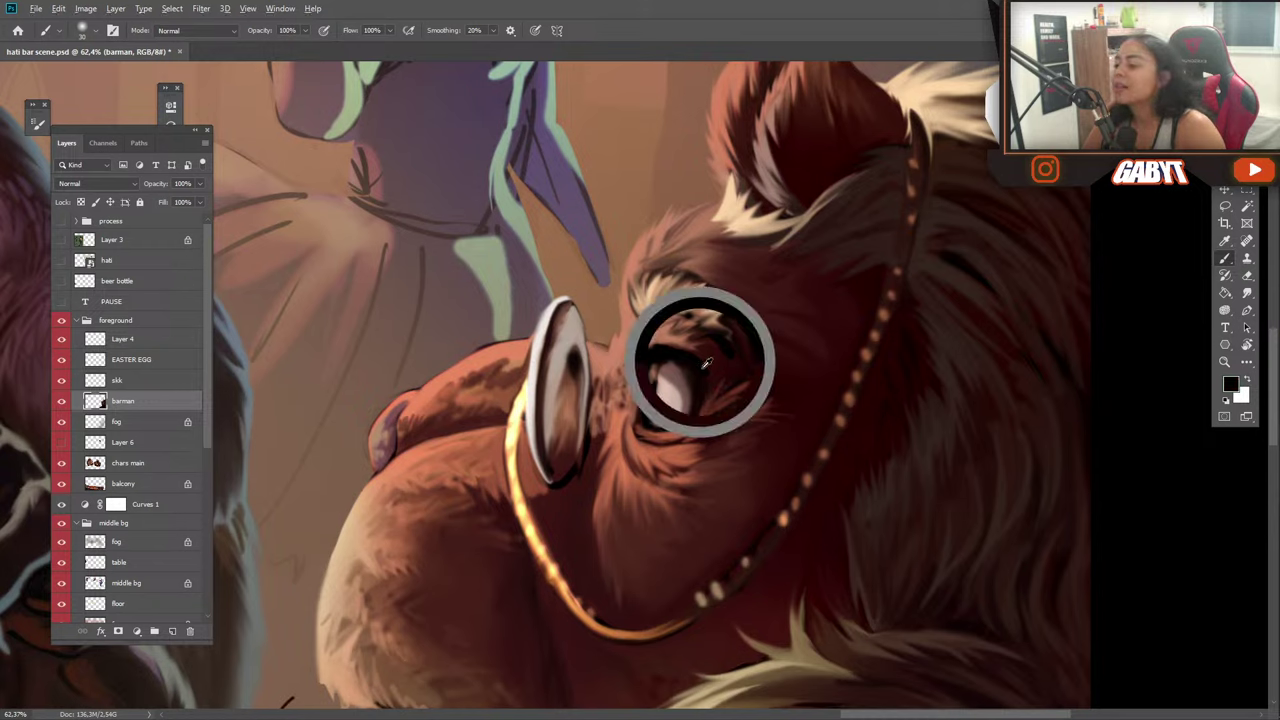
Paint small tan beads with dark red gaps along the lower part of the barman's glasses chain, using colours sampled nearby.
{"action": "scroll", "coordinate": [640, 455], "scroll_direction": "down", "scroll_amount": 6}
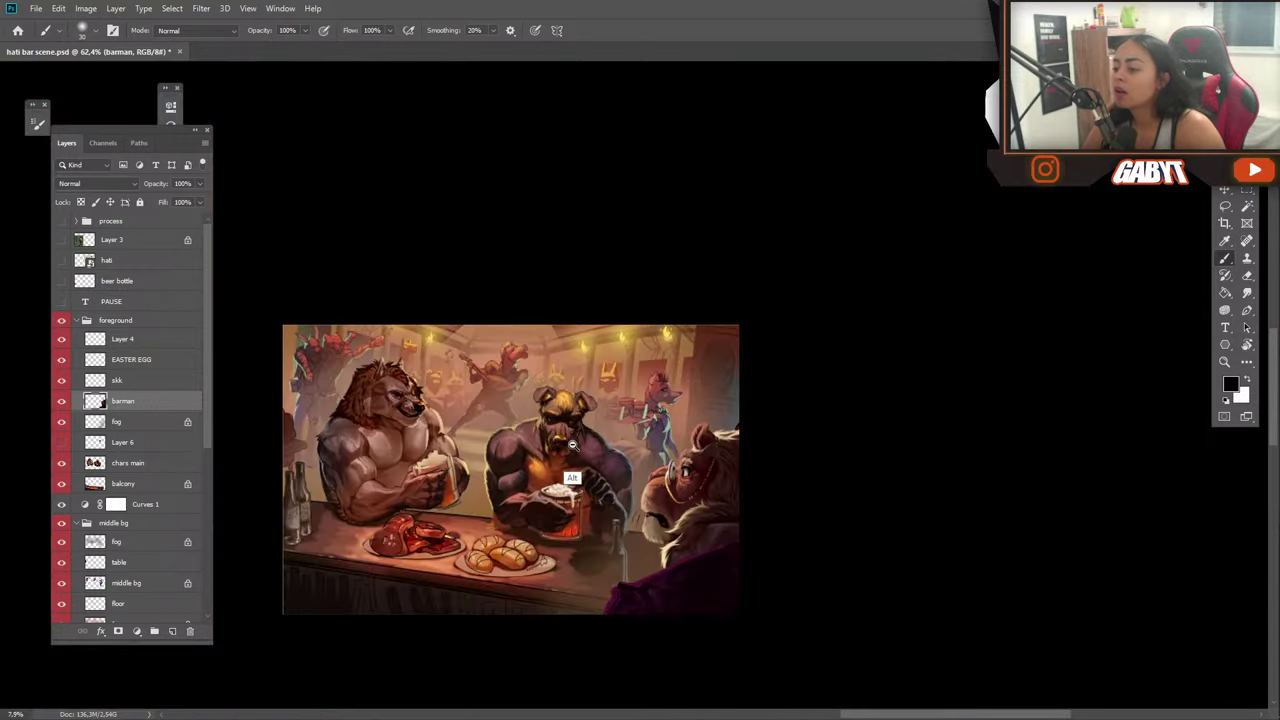
{"action": "scroll", "coordinate": [611, 458], "scroll_direction": "up", "scroll_amount": 3}
{"action": "scroll", "coordinate": [611, 458], "scroll_direction": "up", "scroll_amount": 5}
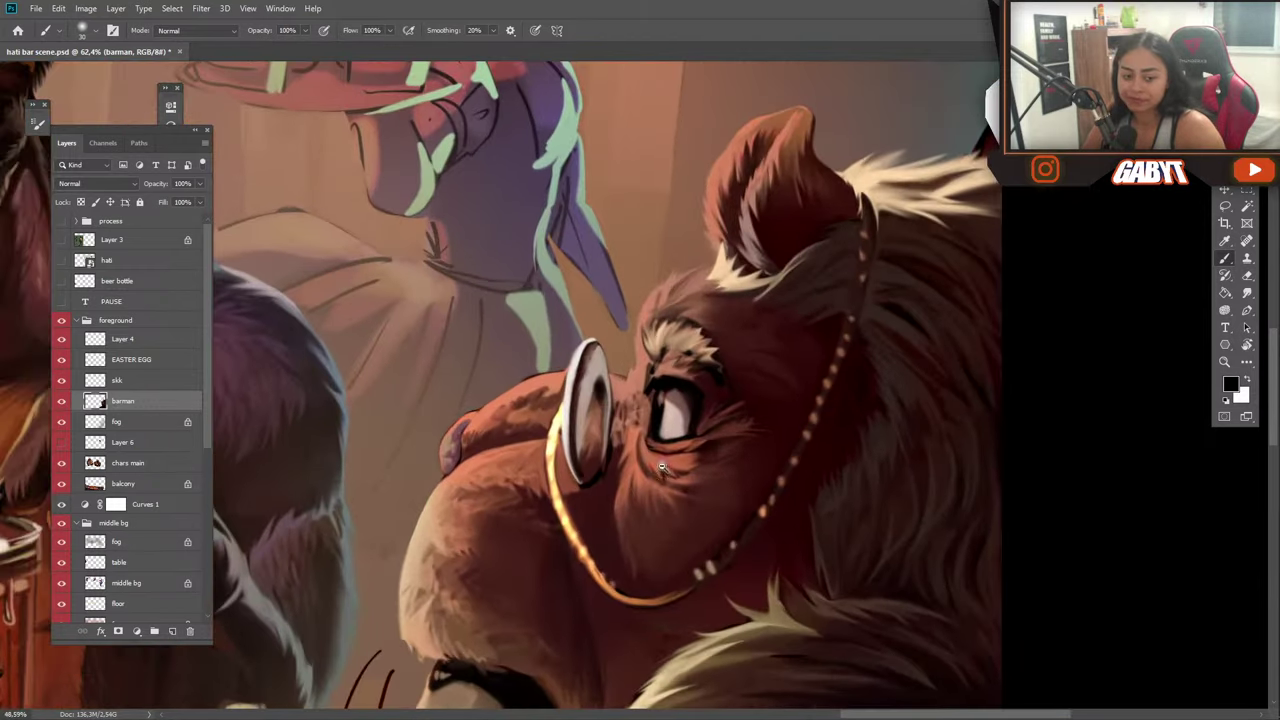
{"action": "left_click_drag", "start_coordinate": [674, 491], "coordinate": [641, 437]}
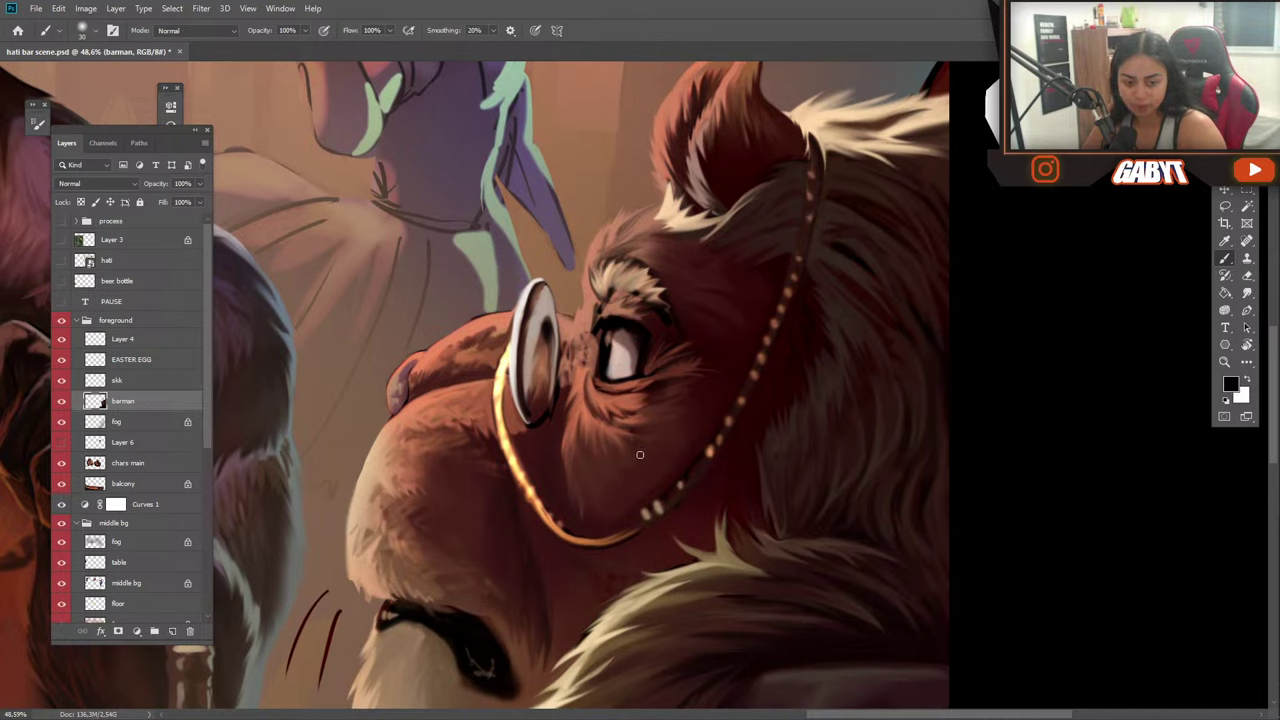
{"action": "mouse_move", "coordinate": [671, 482]}
{"action": "left_mouse_down"}
{"action": "mouse_move", "coordinate": [600, 500]}
{"action": "mouse_move", "coordinate": [614, 471]}
{"action": "mouse_move", "coordinate": [640, 491]}
{"action": "mouse_move", "coordinate": [566, 457]}
{"action": "mouse_move", "coordinate": [531, 486]}
{"action": "mouse_move", "coordinate": [624, 457]}
{"action": "left_mouse_up"}
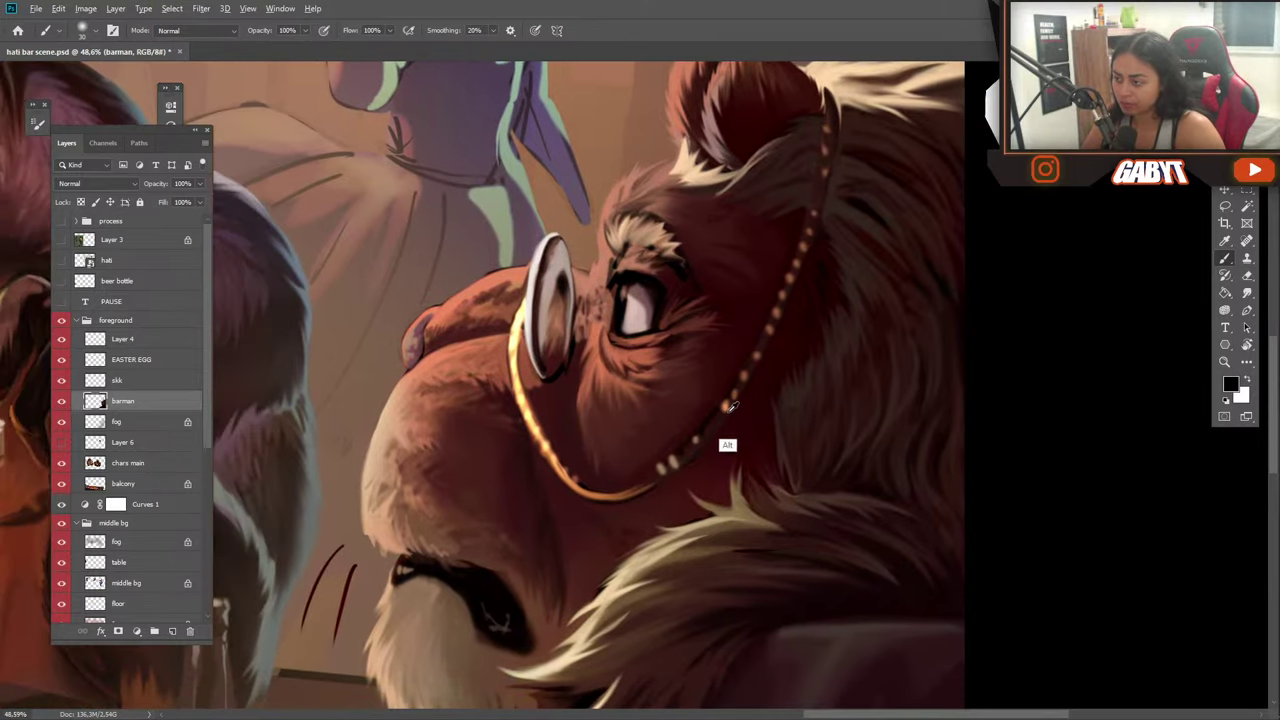
{"action": "left_click", "coordinate": [696, 441], "text": "alt"}
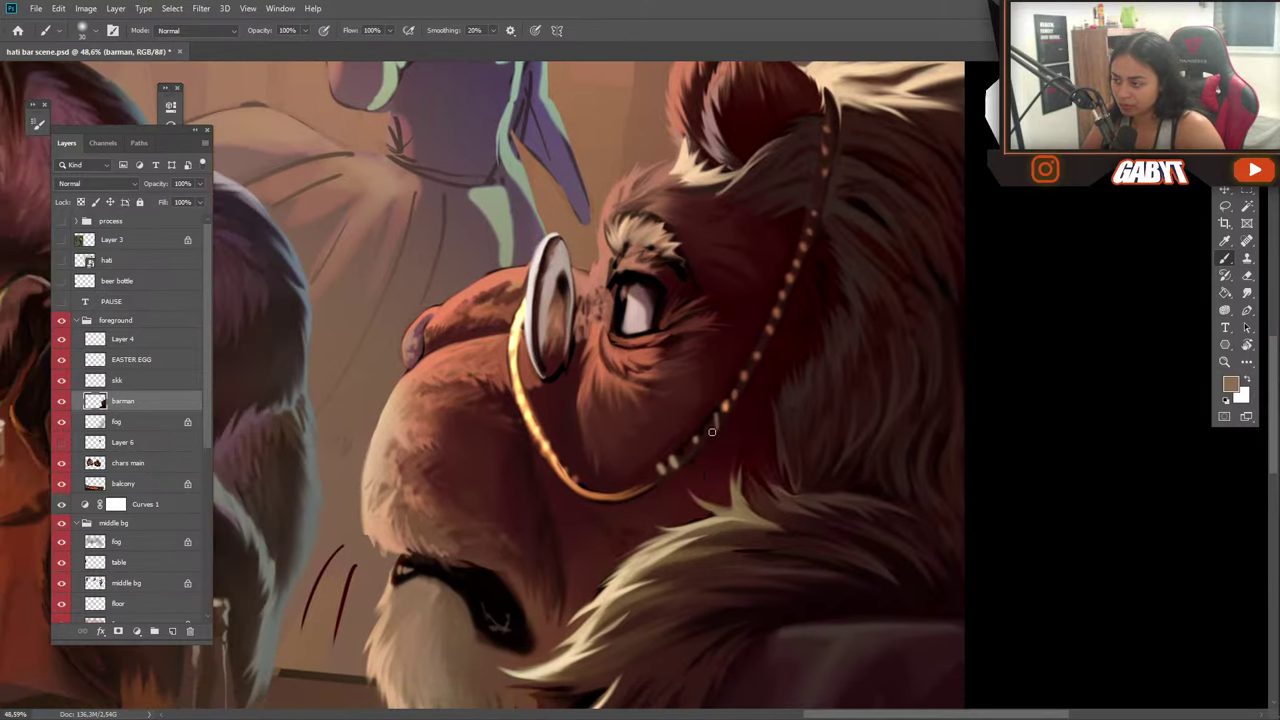
{"action": "left_click", "coordinate": [718, 458], "text": "alt"}
{"action": "left_click", "coordinate": [674, 490], "text": "alt"}
{"action": "left_click", "coordinate": [697, 453], "text": "alt"}
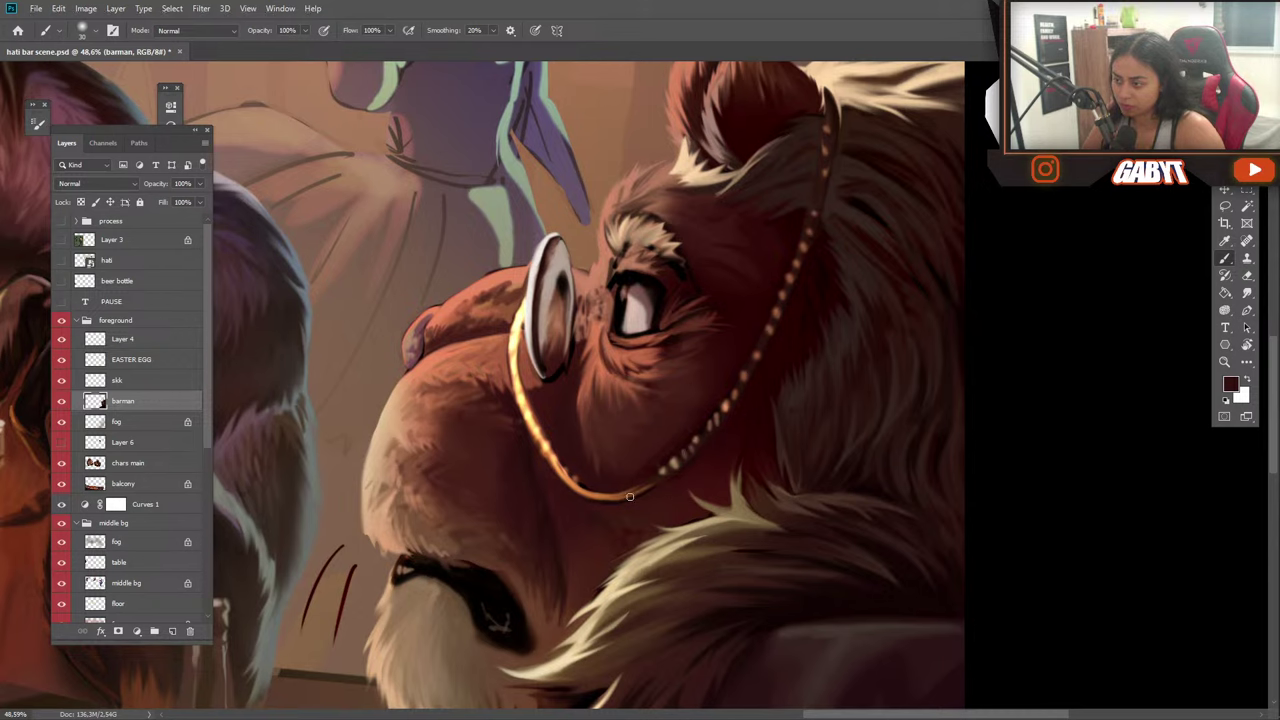
{"action": "left_click", "coordinate": [677, 495], "text": "alt"}
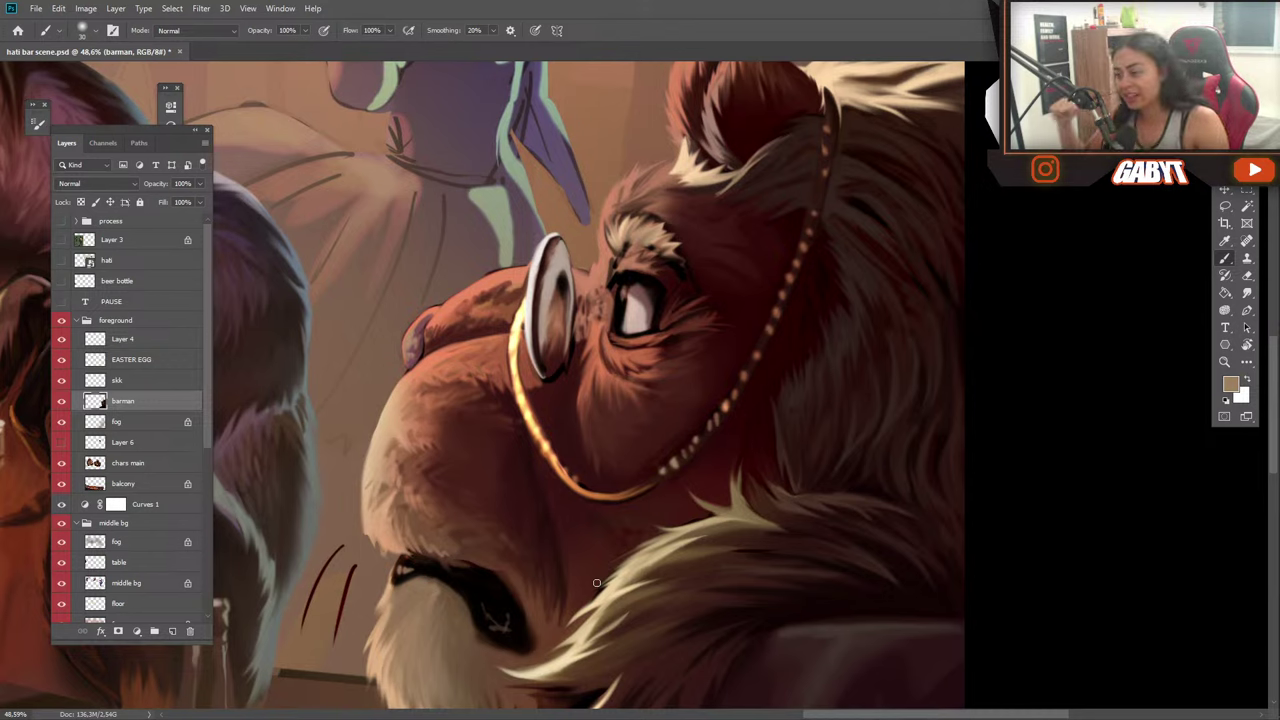
Touch up the fur between the barman's nose ridge and the glasses with sampled dark red and orange-brown colours.
{"action": "left_click", "coordinate": [503, 360], "text": "alt"}
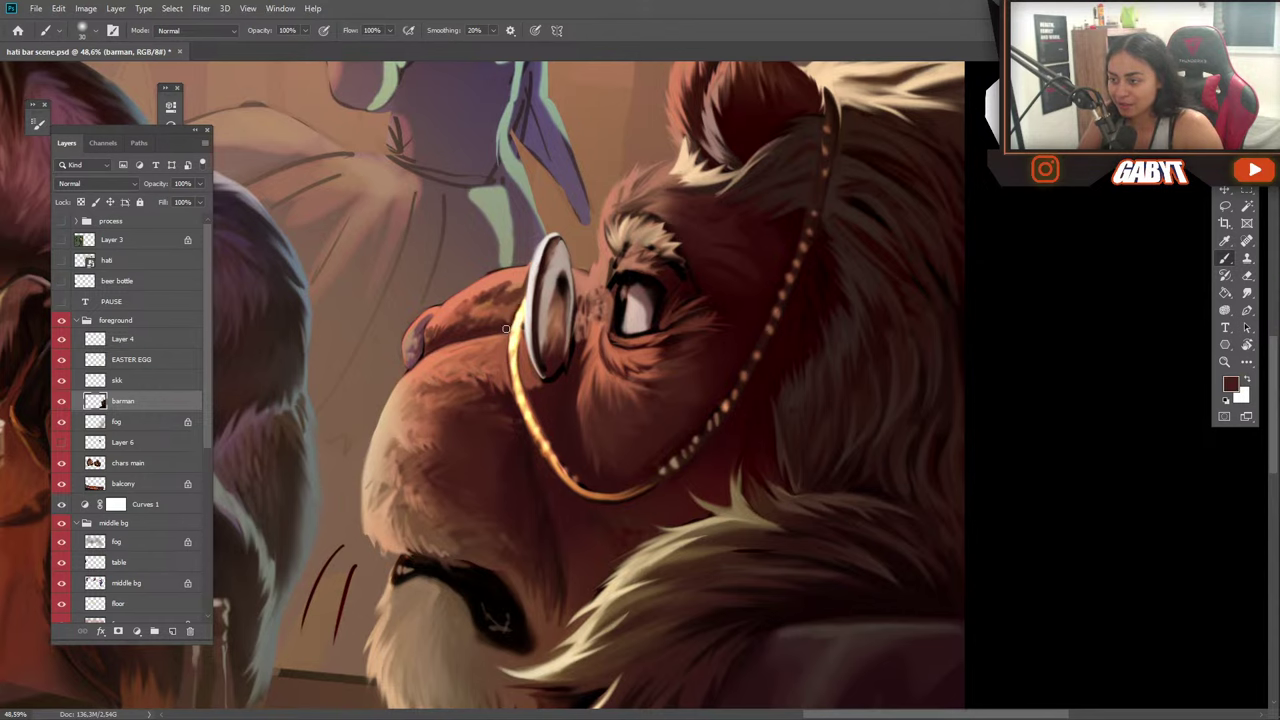
{"action": "left_click", "coordinate": [510, 346], "text": "alt"}
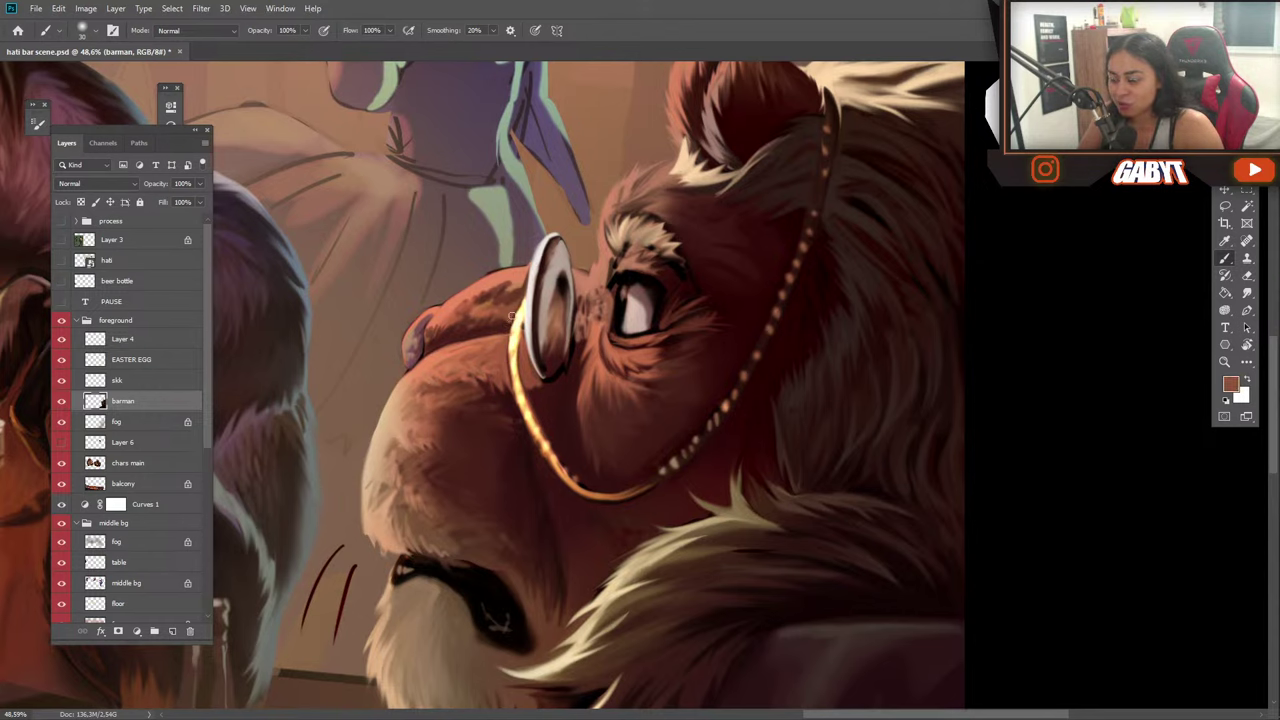
{"action": "left_click", "coordinate": [505, 362], "text": "alt"}
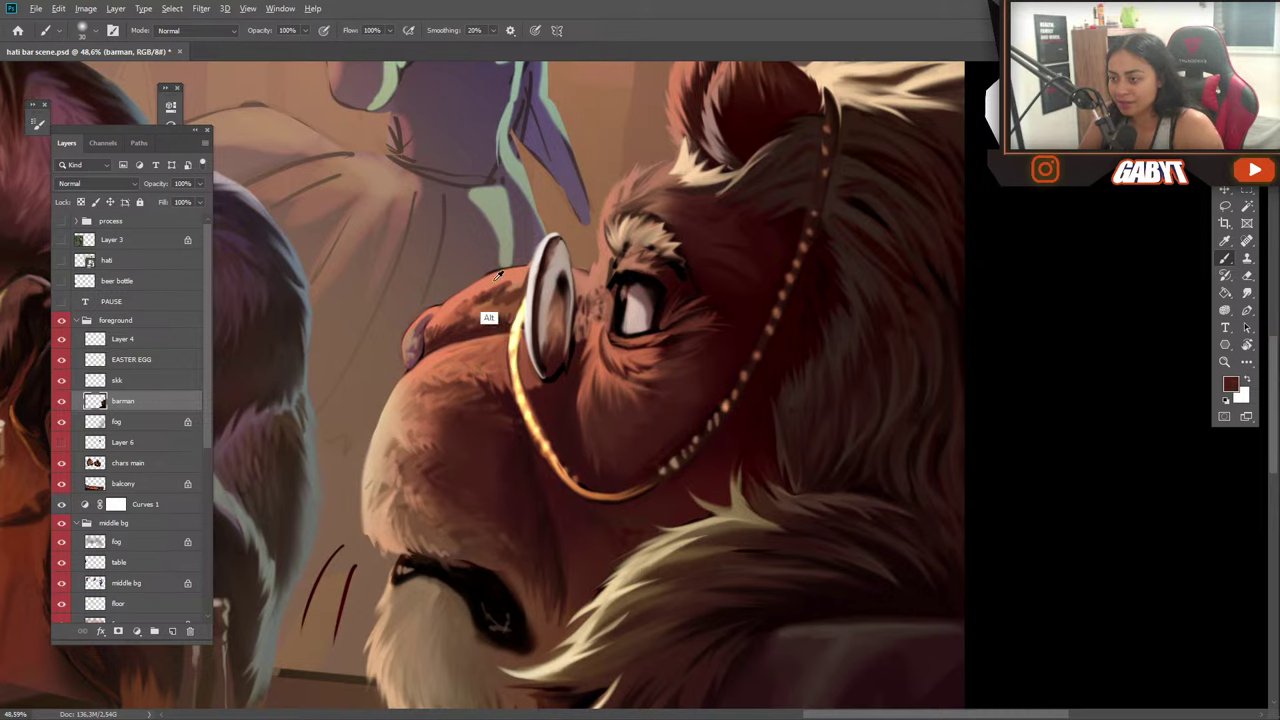
{"action": "left_click", "coordinate": [494, 318], "text": "alt"}
Cover the dark line at the eyebrow's inner end with sampled orange and add cream hairs to the brow.
{"action": "left_click", "coordinate": [580, 285], "text": "alt"}
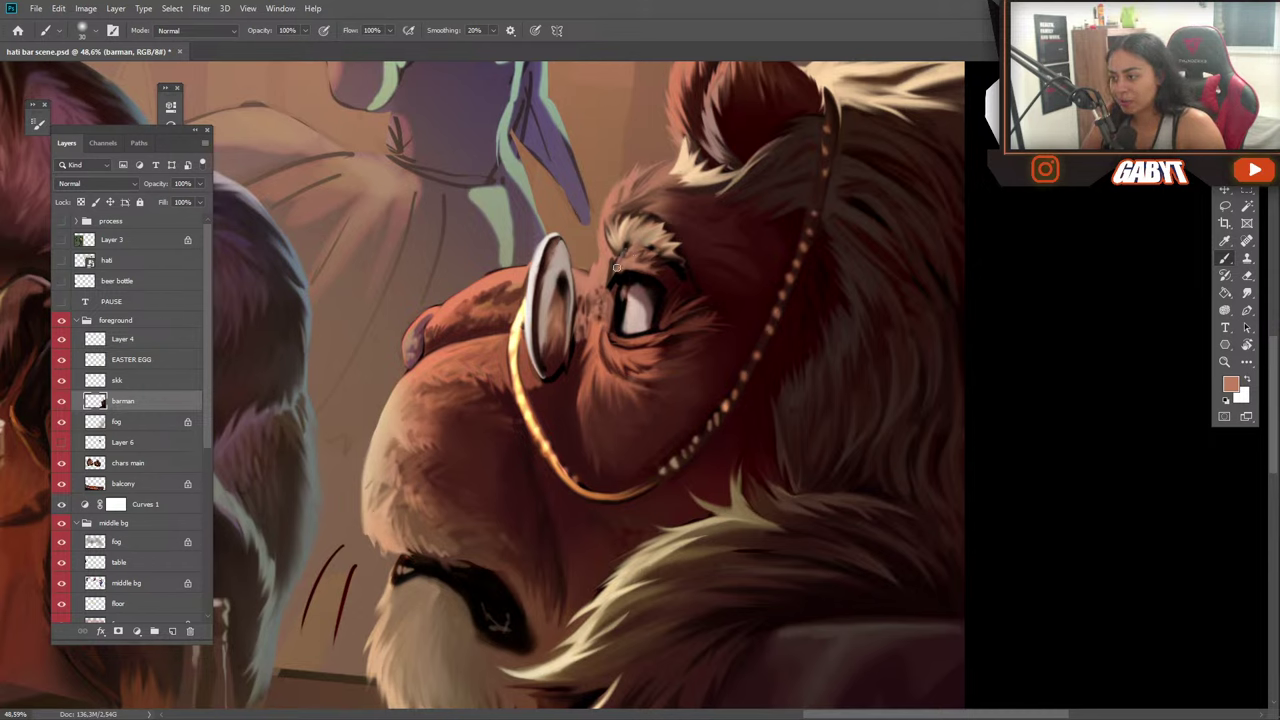
{"action": "mouse_move", "coordinate": [617, 268]}
{"action": "left_mouse_down"}
{"action": "mouse_move", "coordinate": [625, 252]}
{"action": "mouse_move", "coordinate": [609, 287]}
{"action": "mouse_move", "coordinate": [613, 255]}
{"action": "left_mouse_up"}
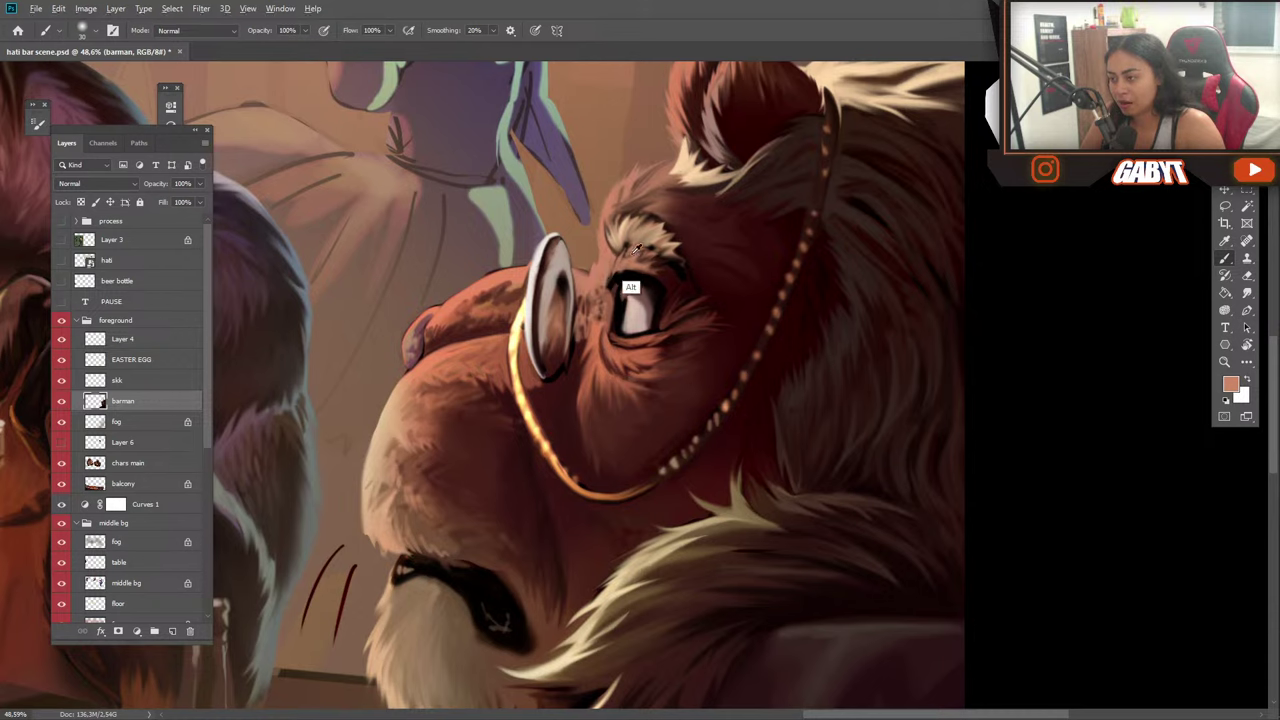
{"action": "left_click", "coordinate": [627, 228], "text": "alt"}
{"action": "left_click", "coordinate": [625, 232], "text": "alt"}
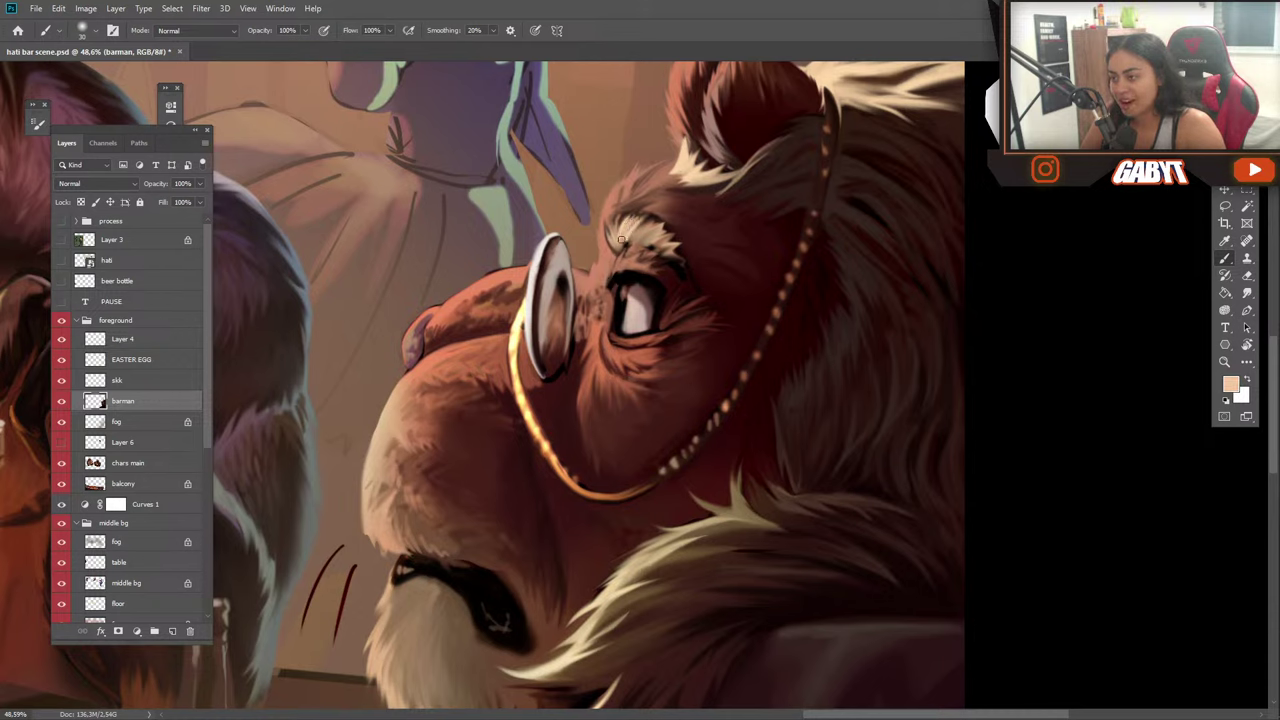
{"action": "left_click_drag", "start_coordinate": [634, 238], "coordinate": [652, 226]}
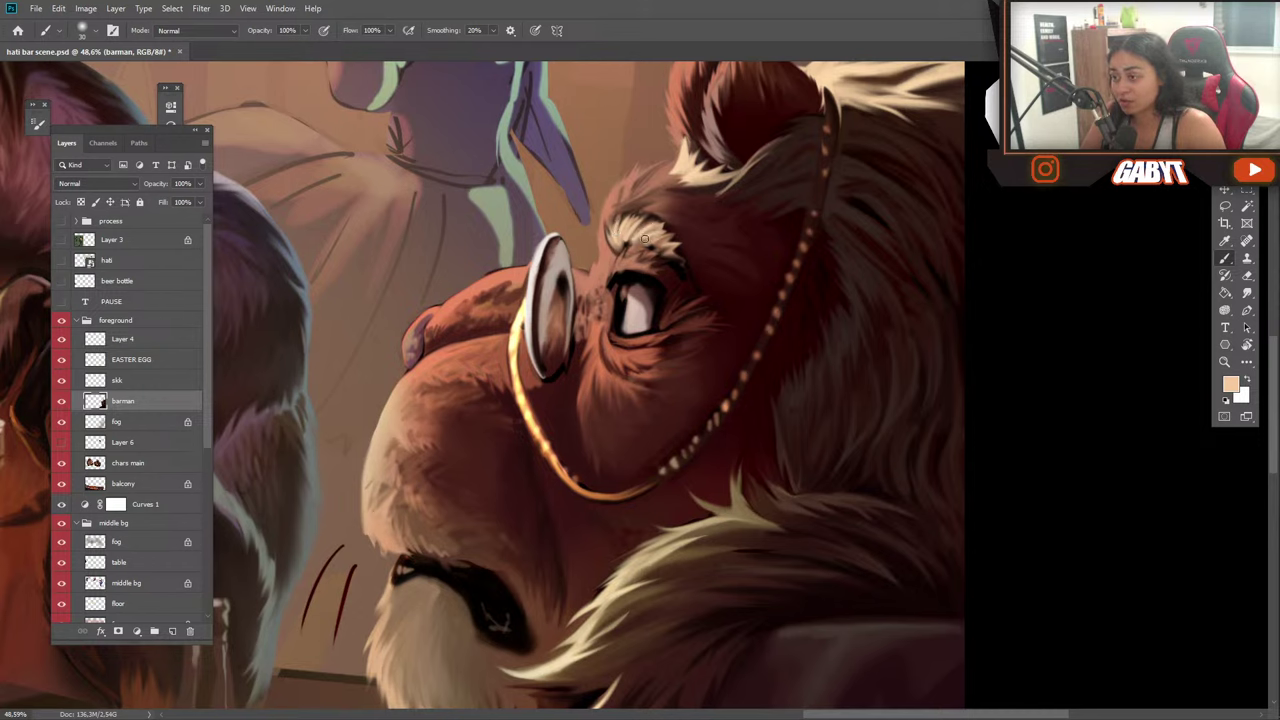
Replace the dark line above the barman's eyebrow with reddish-brown and orange fur strokes sampled from the forehead.
{"action": "left_click", "coordinate": [661, 205], "text": "alt"}
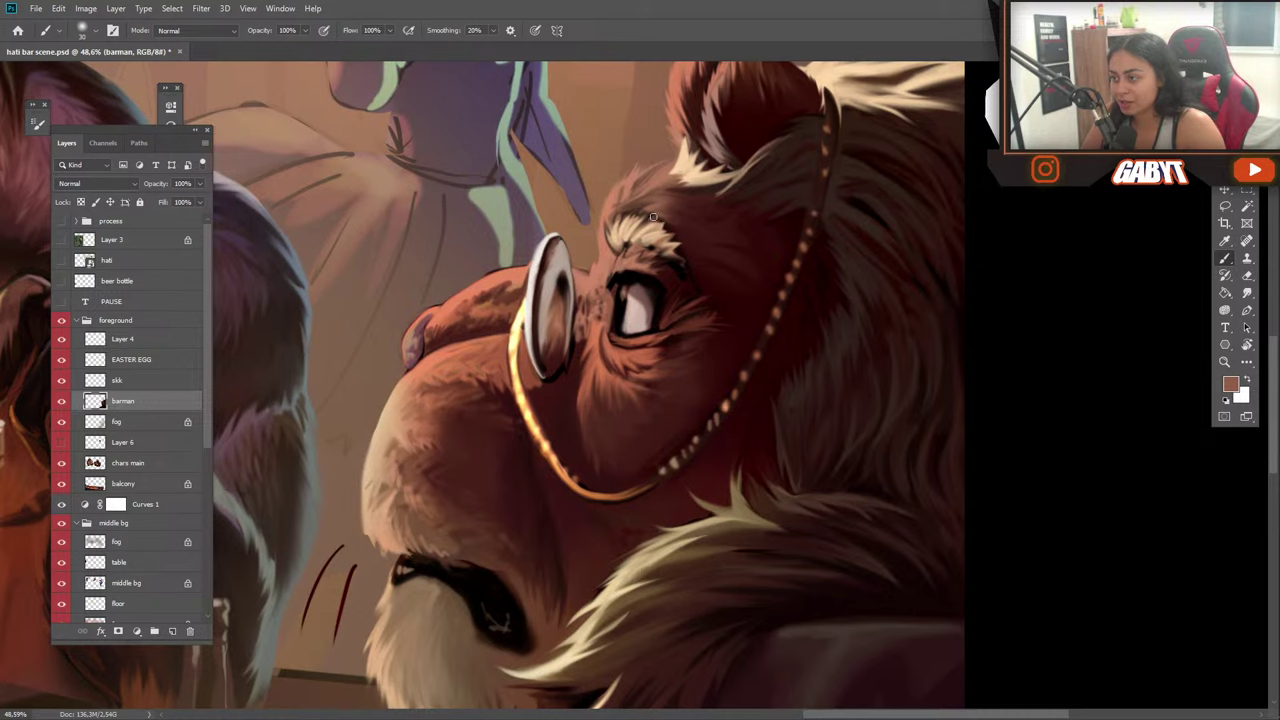
{"action": "left_click", "coordinate": [652, 182], "text": "alt"}
{"action": "mouse_move", "coordinate": [655, 200]}
{"action": "left_mouse_down"}
{"action": "mouse_move", "coordinate": [622, 212]}
{"action": "mouse_move", "coordinate": [639, 193]}
{"action": "mouse_move", "coordinate": [686, 194]}
{"action": "left_mouse_up"}
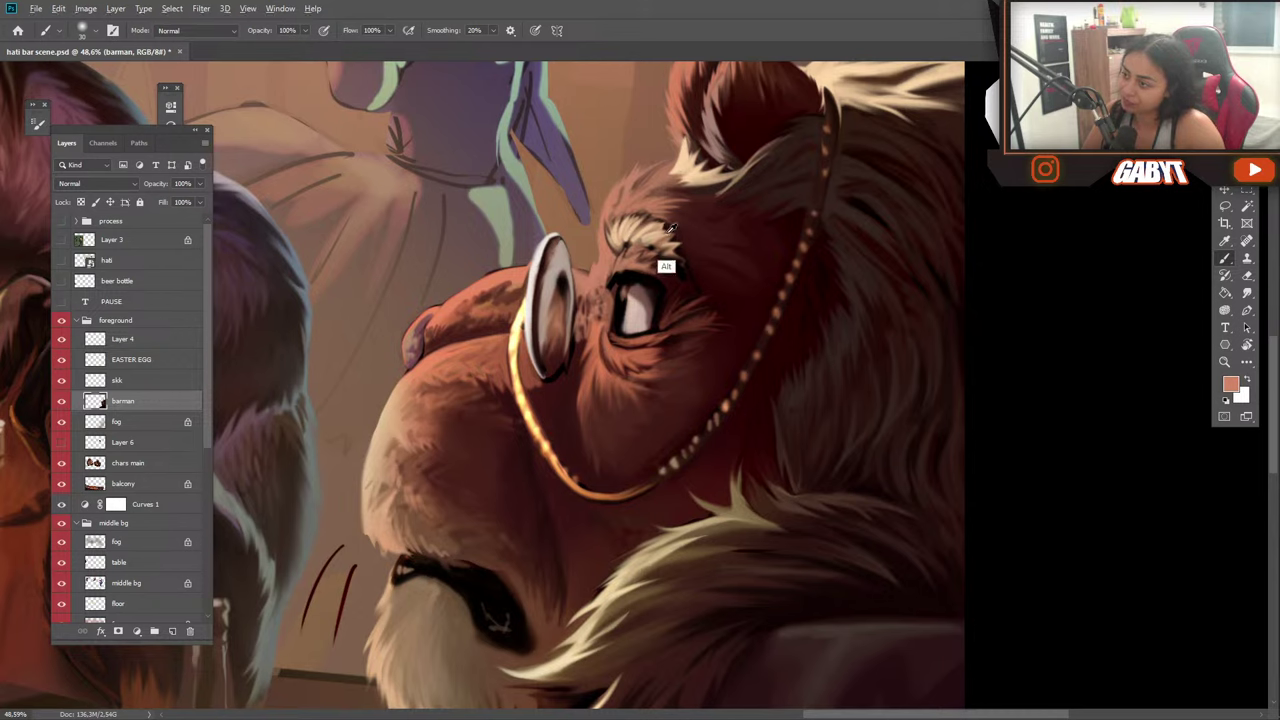
Extend the eyebrow's outer end down around the eye with sampled tan hairs and clean its edge with dark brown.
{"action": "left_click", "coordinate": [663, 268], "text": "alt"}
{"action": "left_click_drag", "start_coordinate": [661, 233], "coordinate": [686, 273]}
{"action": "left_click", "coordinate": [670, 284], "text": "alt"}
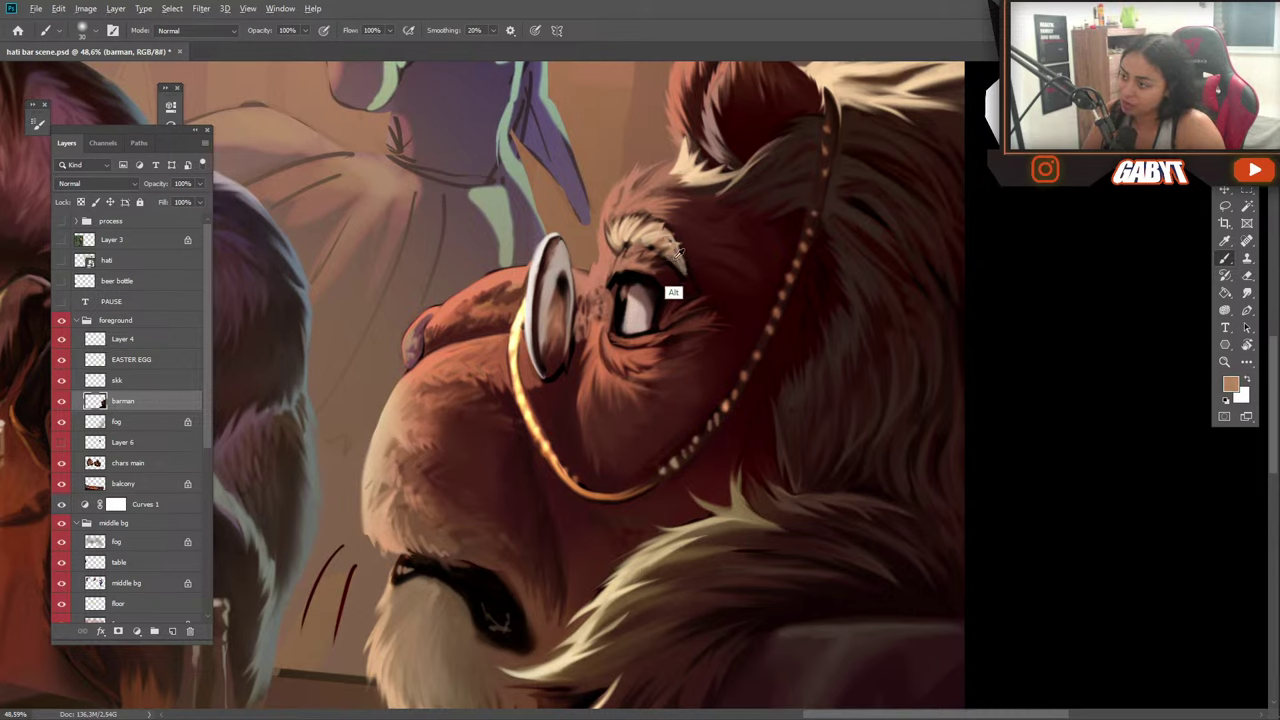
{"action": "left_click", "coordinate": [676, 258], "text": "alt"}
{"action": "left_click", "coordinate": [698, 270], "text": "alt"}
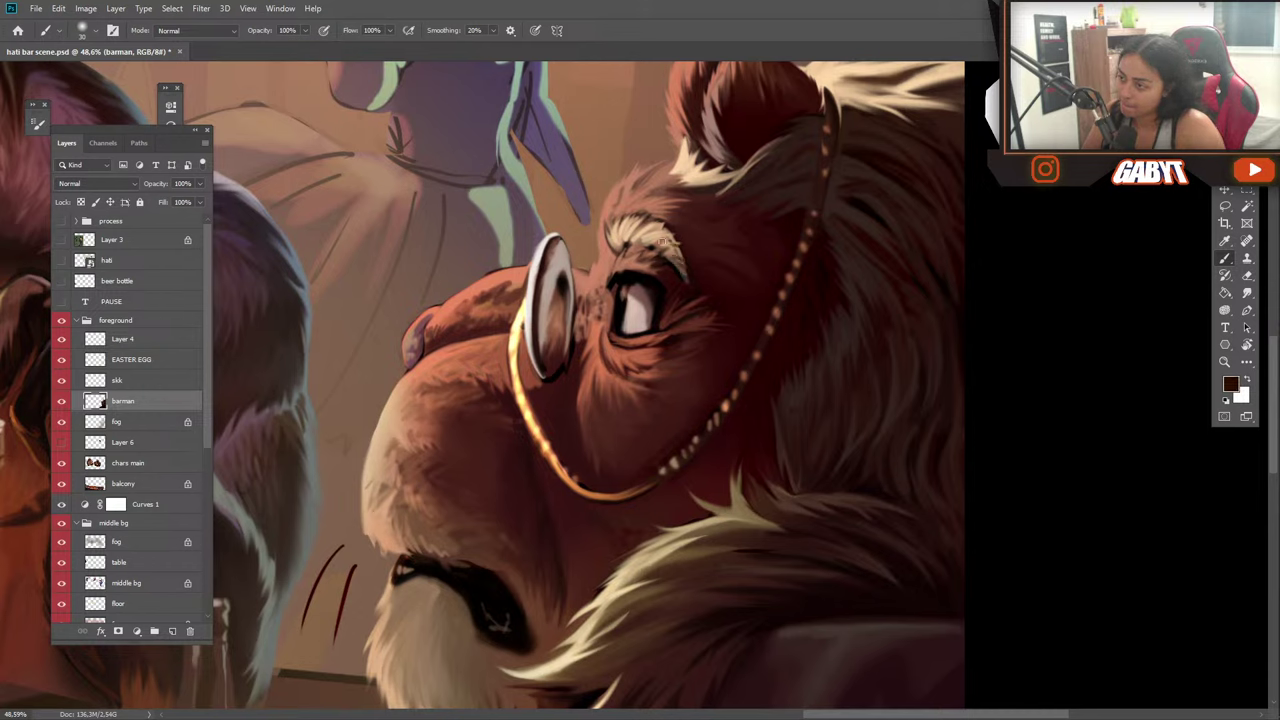
Enlarge the brush to 175 and softly shade the barman's eyebrow and eye area with sampled dark brown and mauve.
{"action": "scroll", "coordinate": [570, 350], "scroll_direction": "down", "scroll_amount": 5}
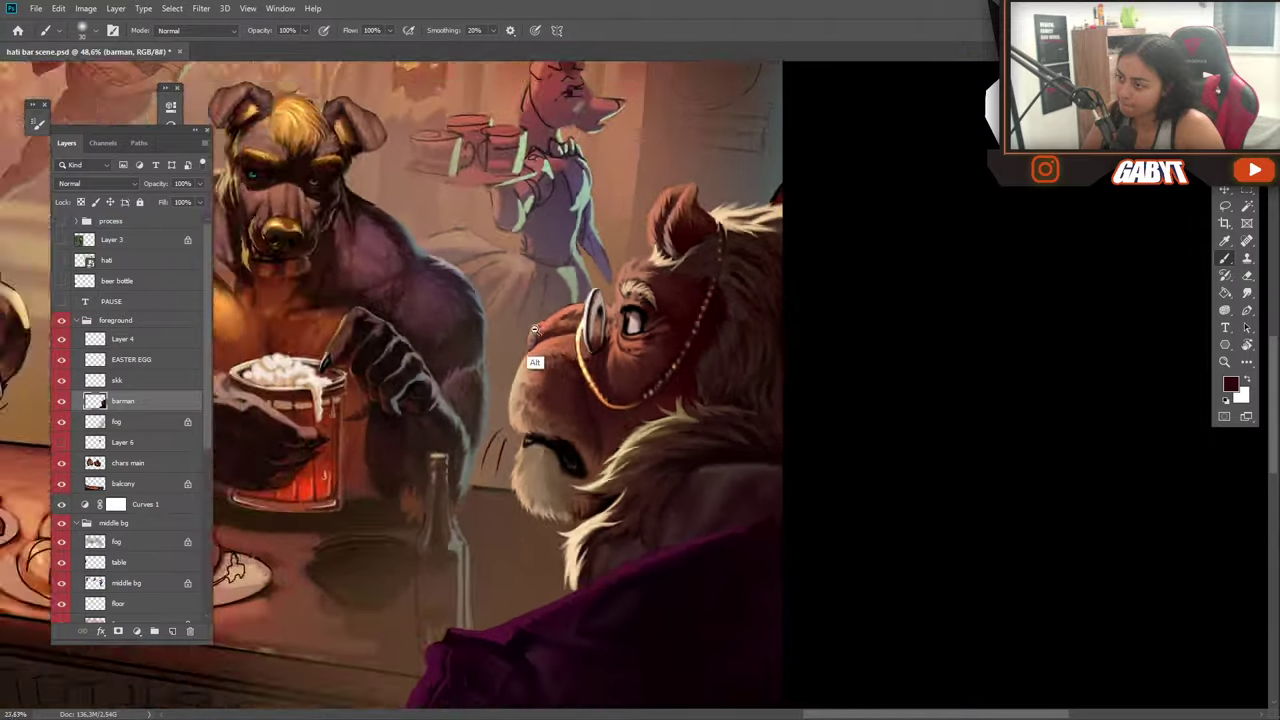
{"action": "scroll", "coordinate": [570, 350], "scroll_direction": "up", "scroll_amount": 4}
{"action": "scroll", "coordinate": [570, 350], "scroll_direction": "up", "scroll_amount": 1}
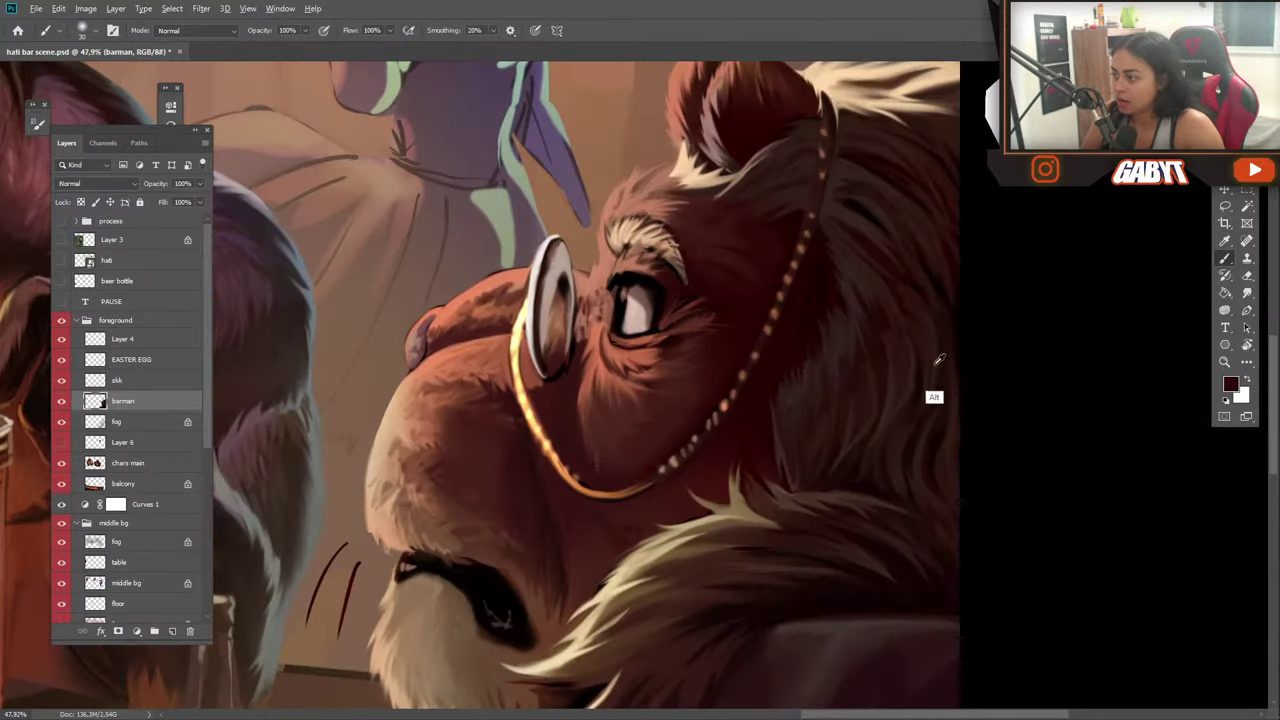
{"action": "key", "text": "bracketright"}
{"action": "key", "text": "bracketright"}
{"action": "key", "text": "bracketright"}
{"action": "key", "text": "bracketright"}
{"action": "key", "text": "bracketright"}
{"action": "key", "text": "bracketright"}
{"action": "key", "text": "bracketright"}
{"action": "key", "text": "bracketright"}
{"action": "key", "text": "bracketright"}
{"action": "key", "text": "bracketright"}
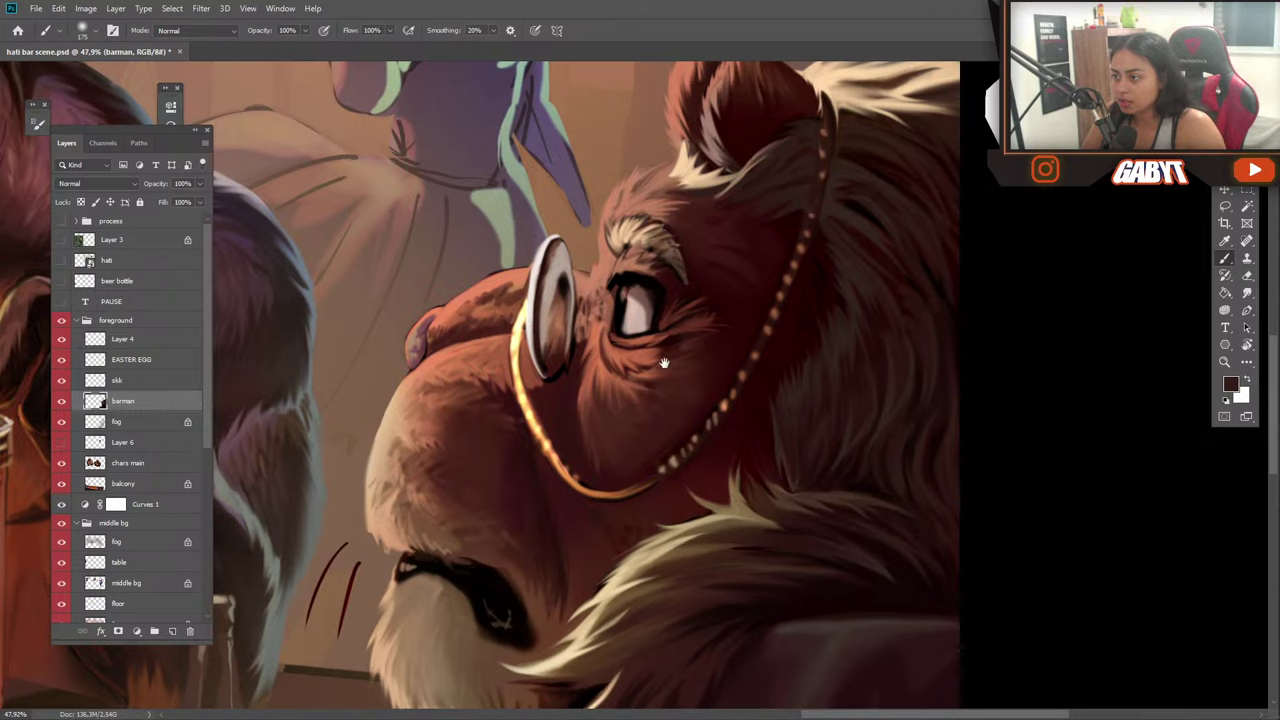
{"action": "scroll", "coordinate": [583, 347], "scroll_direction": "down", "scroll_amount": 4}
{"action": "scroll", "coordinate": [583, 347], "scroll_direction": "up", "scroll_amount": 5}
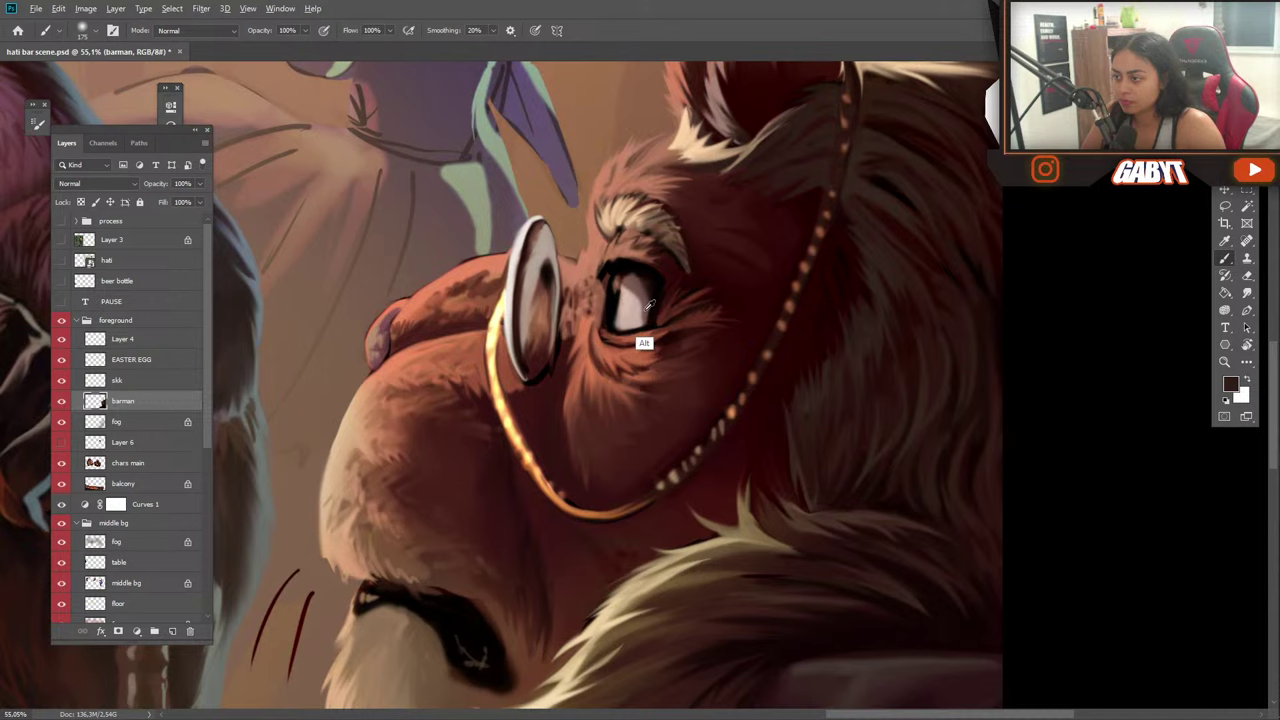
{"action": "left_click", "coordinate": [645, 362], "text": "alt"}
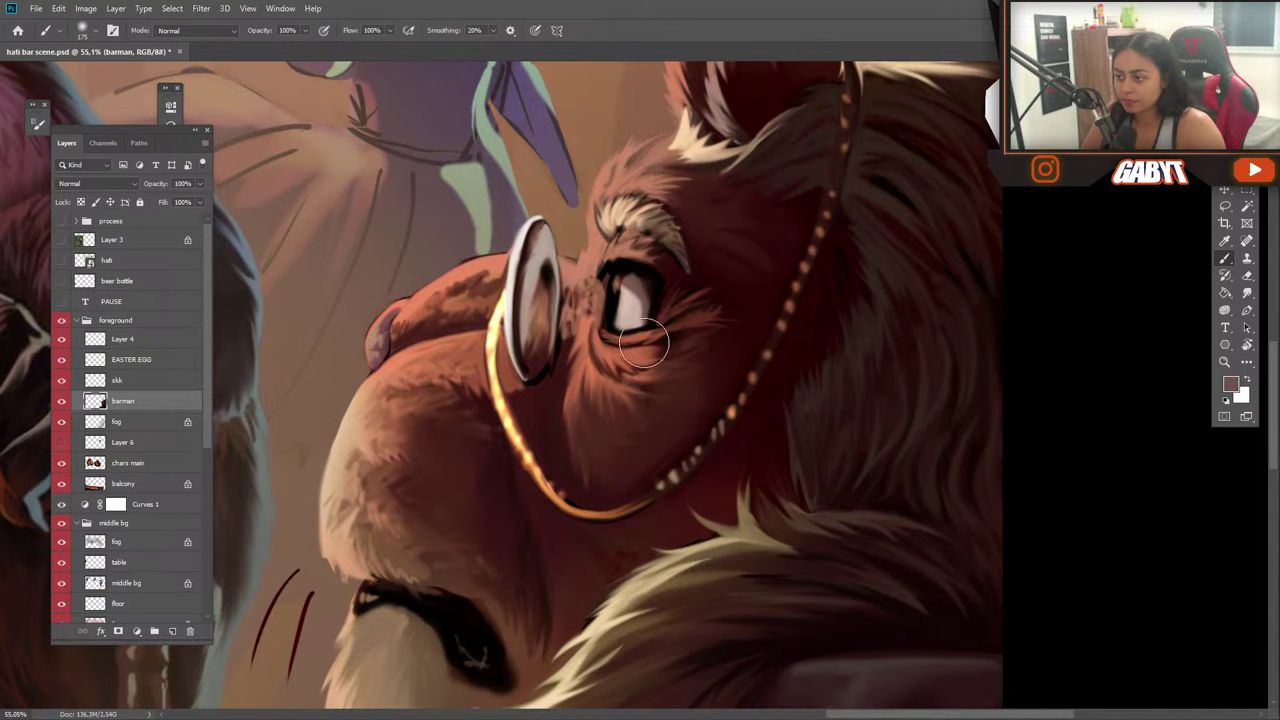
Reduce the brush to 60 and paint sampled dark red over the barman's muzzle and cheek around the glasses chain.
{"action": "left_click_drag", "start_coordinate": [494, 520], "coordinate": [609, 429]}
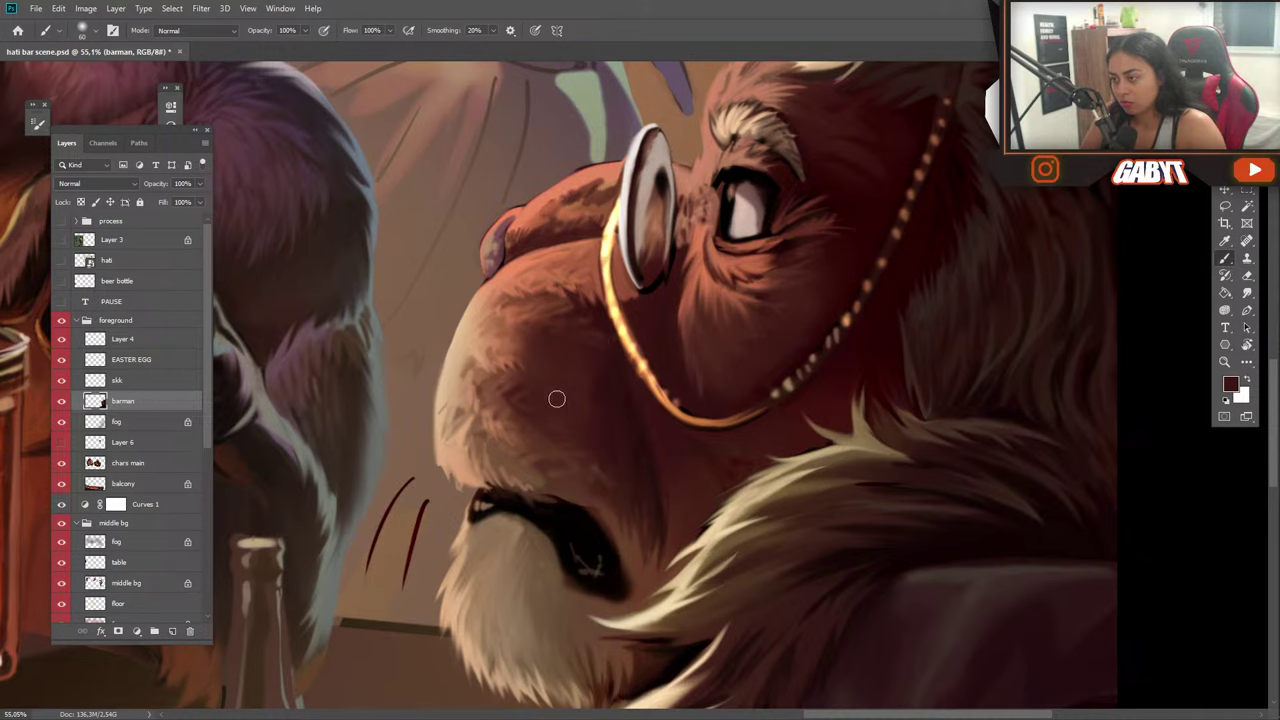
{"action": "left_click_drag", "start_coordinate": [686, 480], "coordinate": [605, 410]}
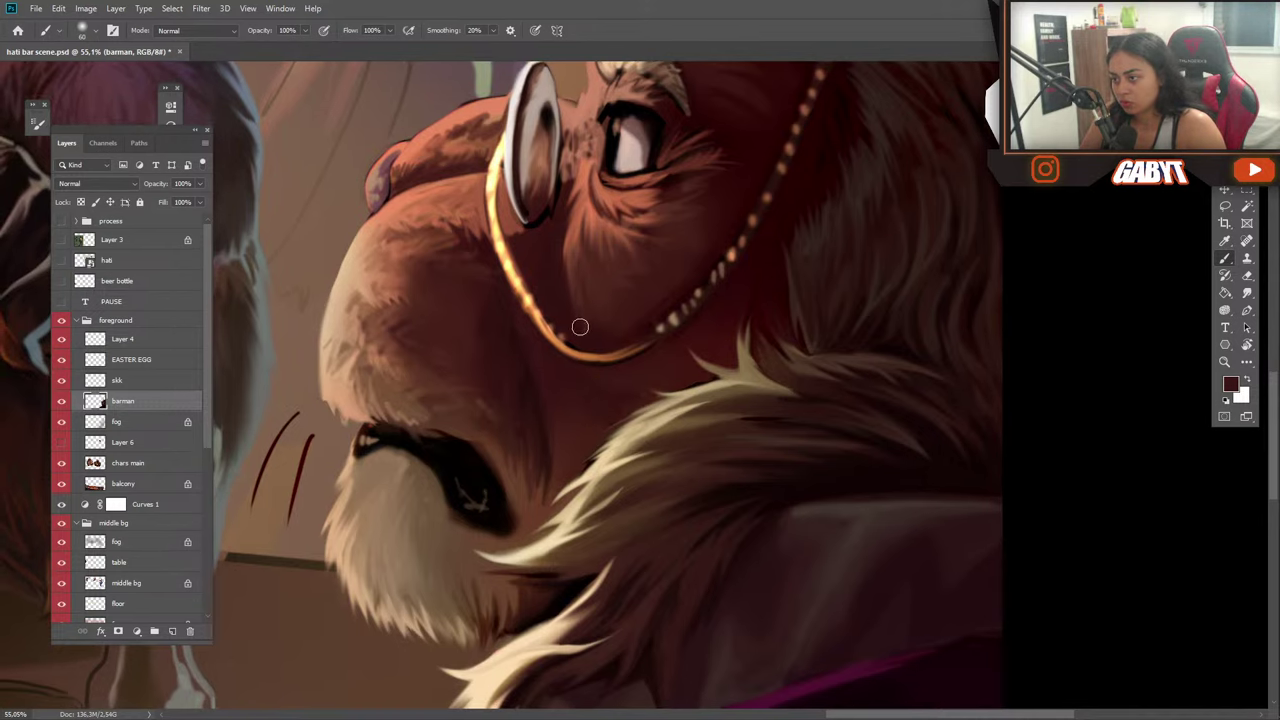
{"action": "left_click_drag", "start_coordinate": [572, 236], "coordinate": [614, 366]}
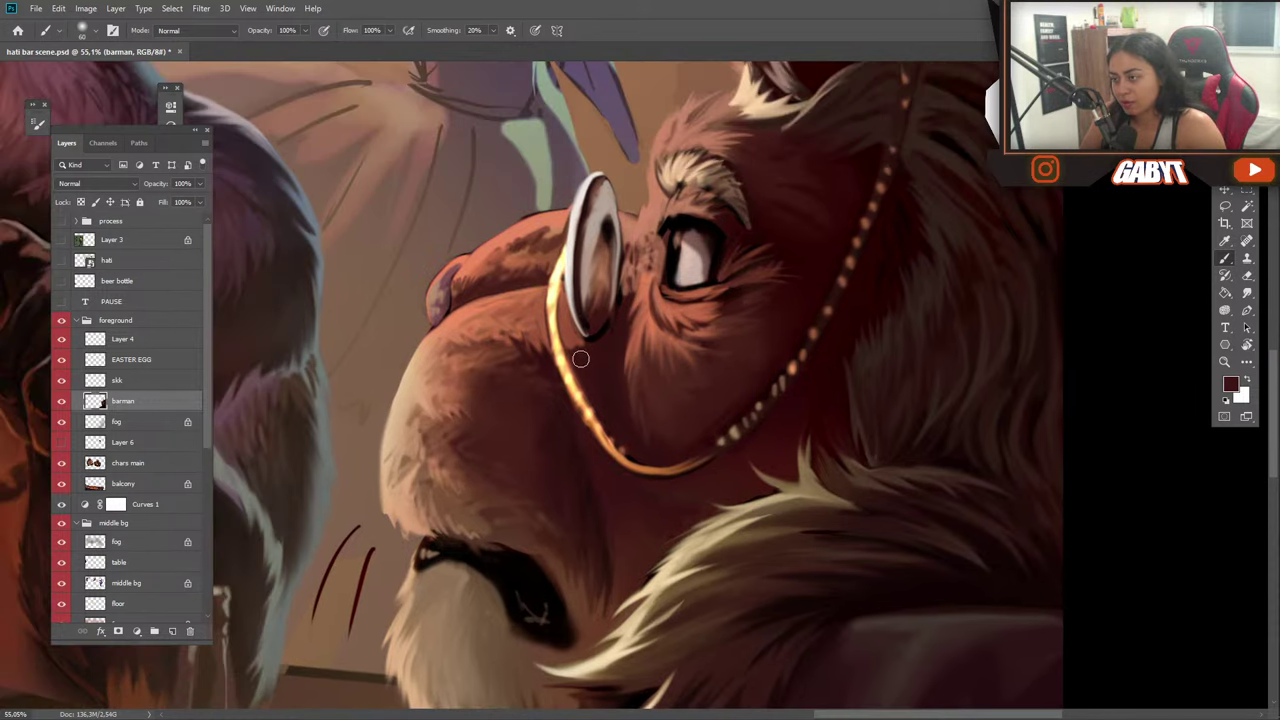
{"action": "left_click_drag", "start_coordinate": [600, 320], "coordinate": [590, 385]}
{"action": "key", "text": "alt"}
{"action": "left_click", "coordinate": [616, 367], "text": "alt"}
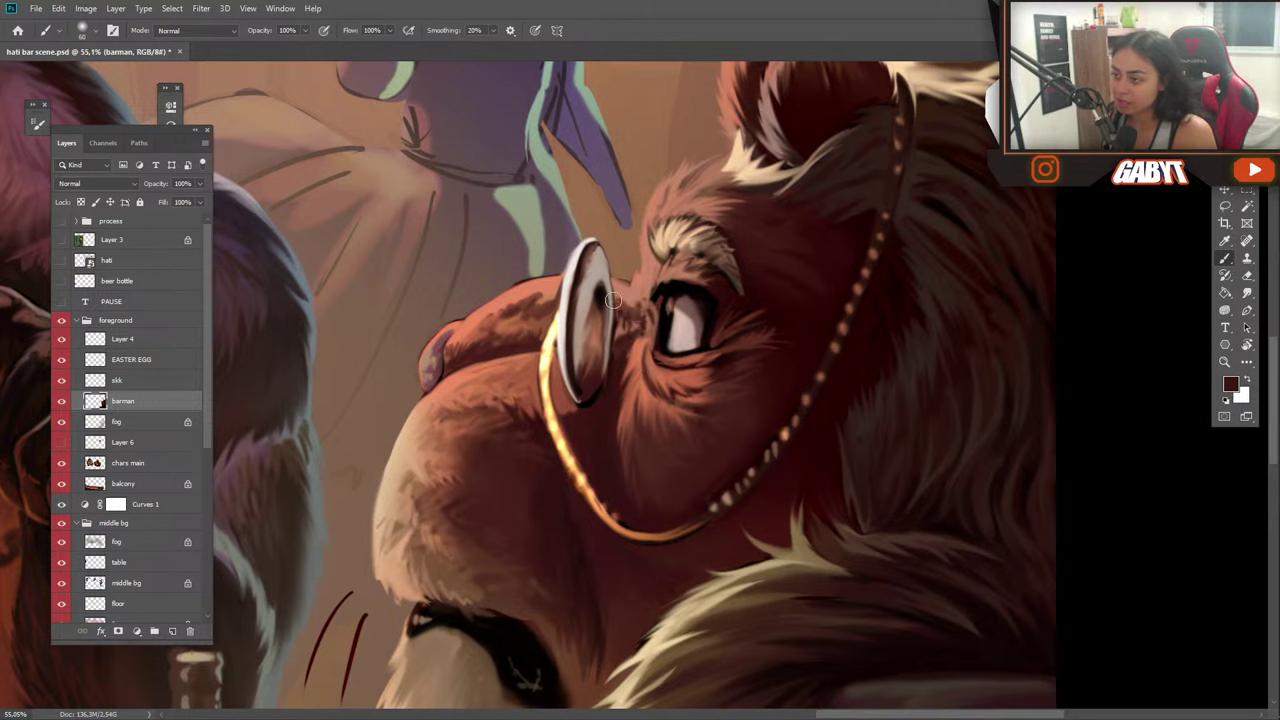
Paint over the black outline beneath the glasses lens with sampled dark red and near-black tones.
{"action": "key", "text": "alt"}
{"action": "left_click_drag", "start_coordinate": [581, 434], "coordinate": [559, 418]}
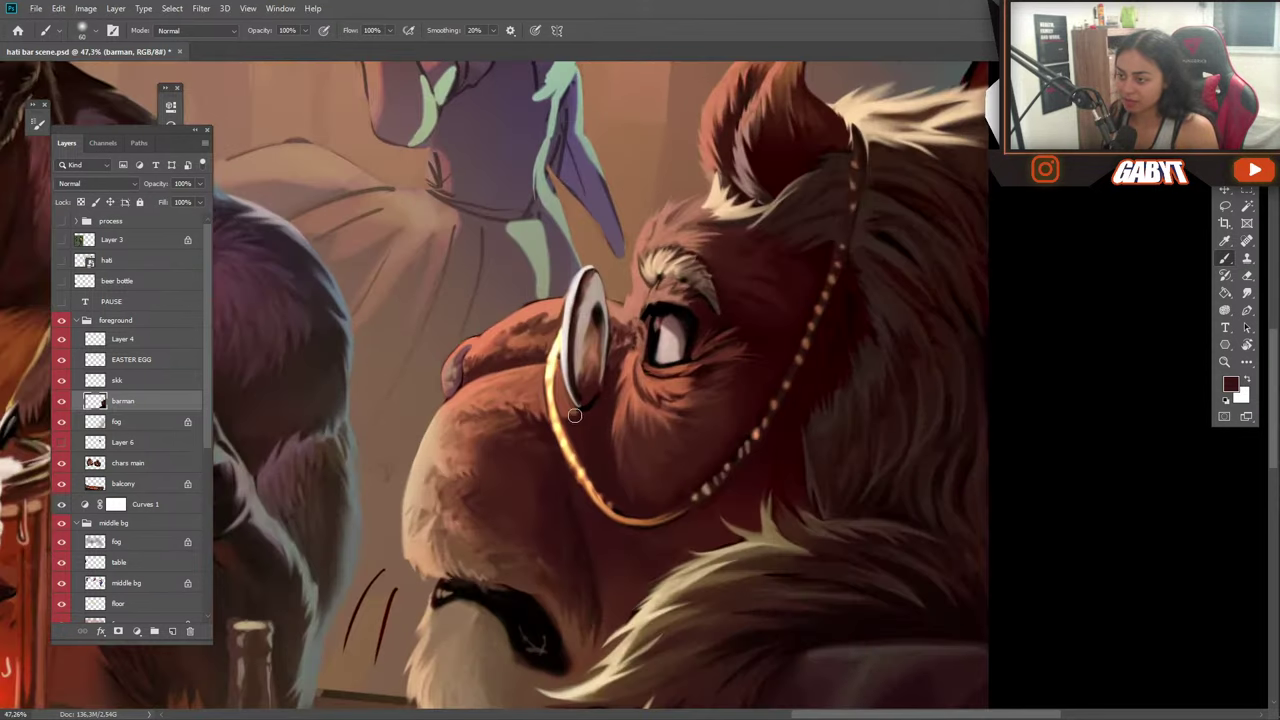
{"action": "key", "text": "alt"}
{"action": "key", "text": "alt"}
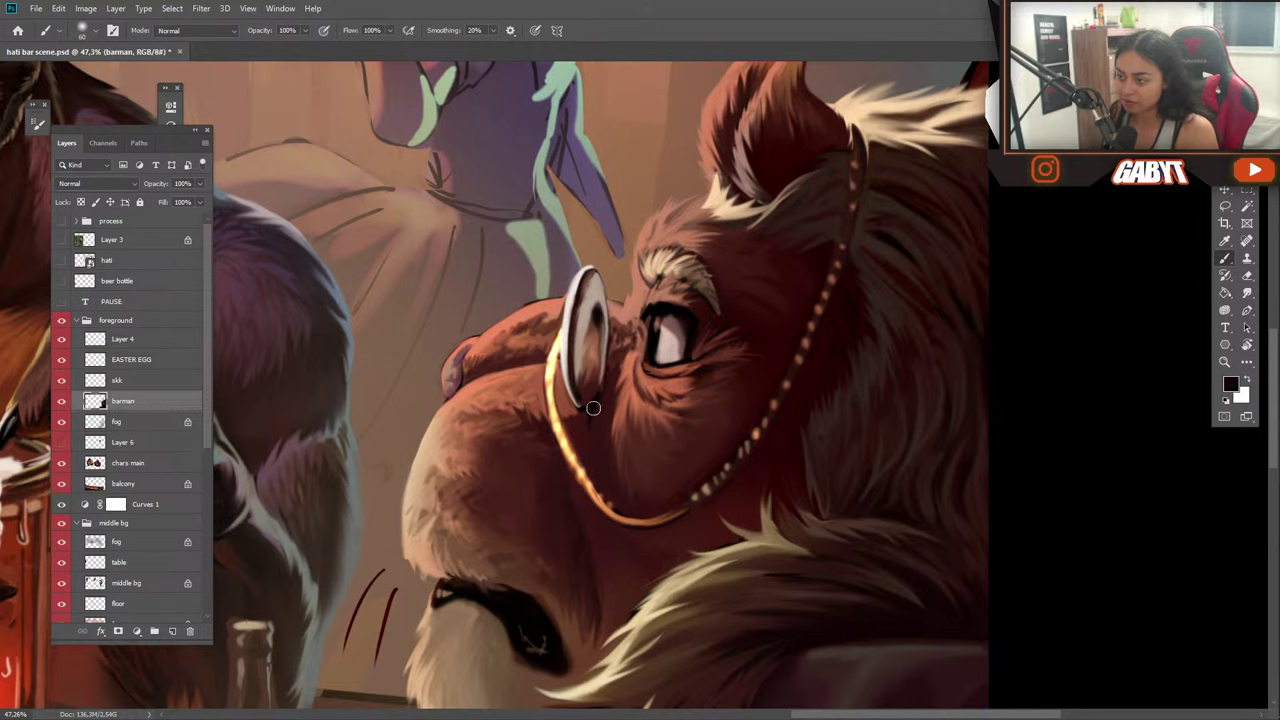
{"action": "scroll", "coordinate": [590, 521], "scroll_direction": "down", "scroll_amount": 4}
{"action": "scroll", "coordinate": [560, 433], "scroll_direction": "up", "scroll_amount": 1}
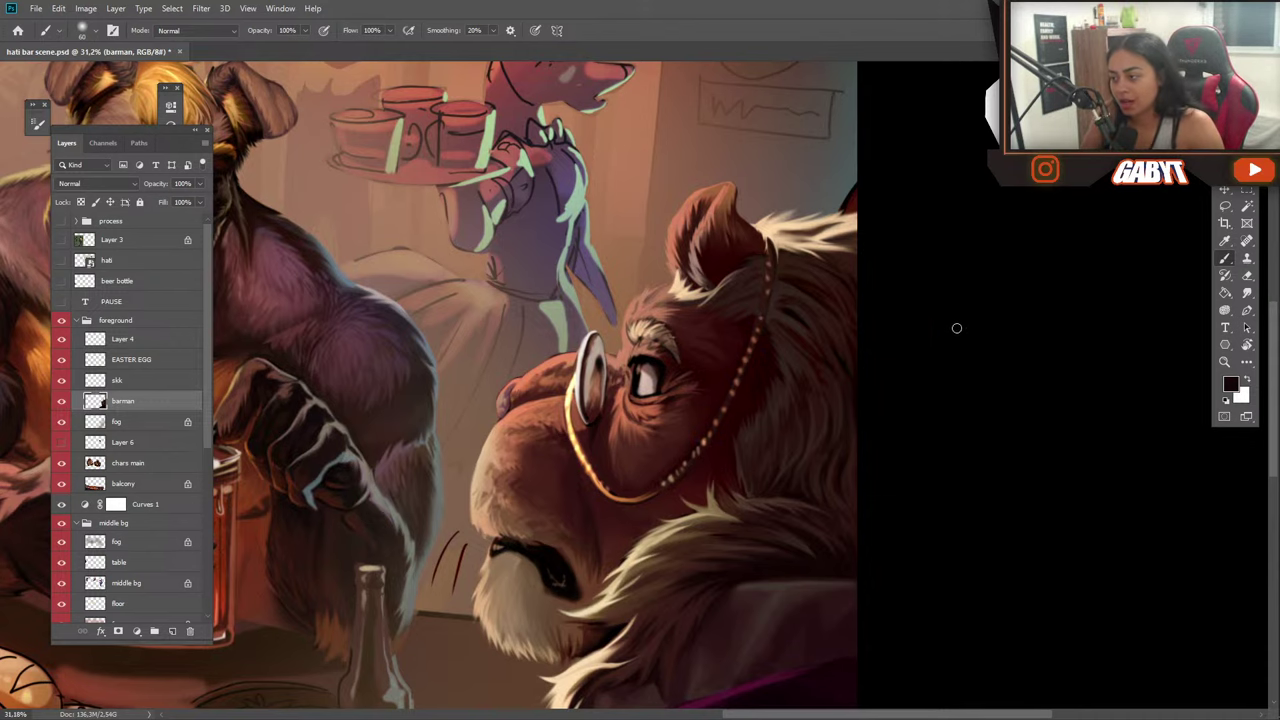
Paint sampled dark brown fur strands into the barman's mane behind the glasses chain.
{"action": "scroll", "coordinate": [780, 374], "scroll_direction": "up", "scroll_amount": 2}
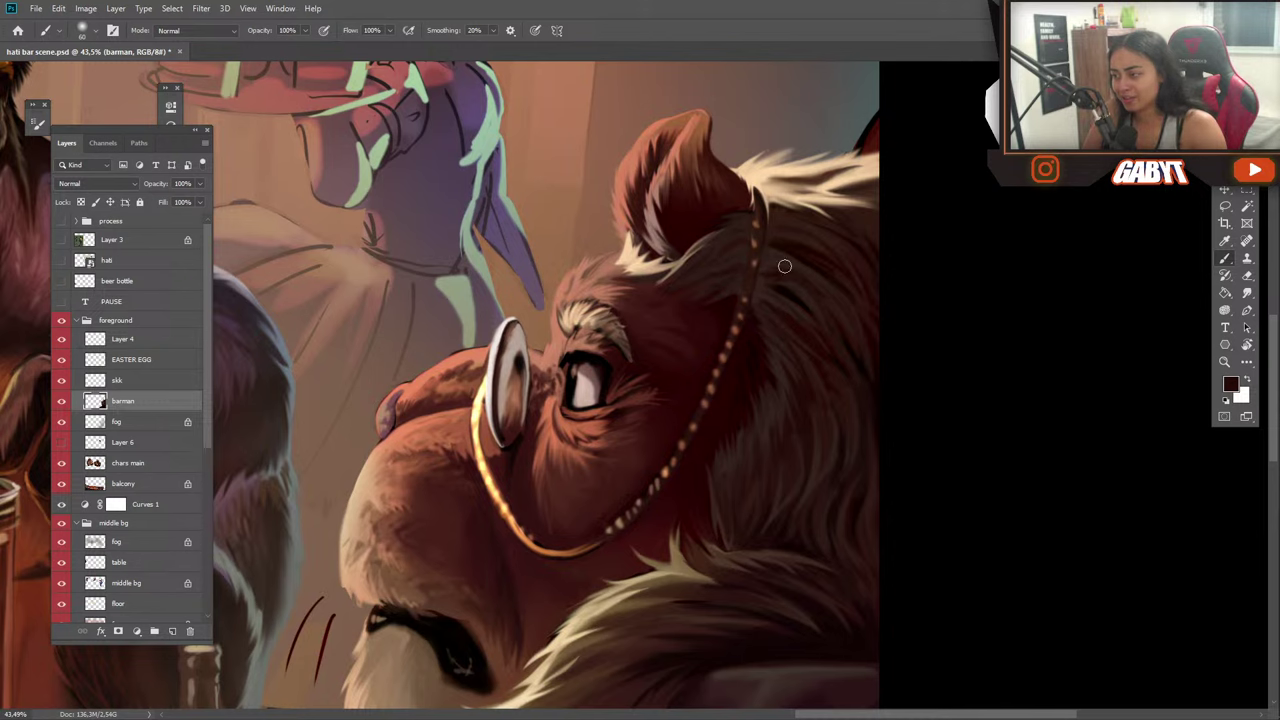
{"action": "scroll", "coordinate": [760, 330], "scroll_direction": "down", "scroll_amount": 3}
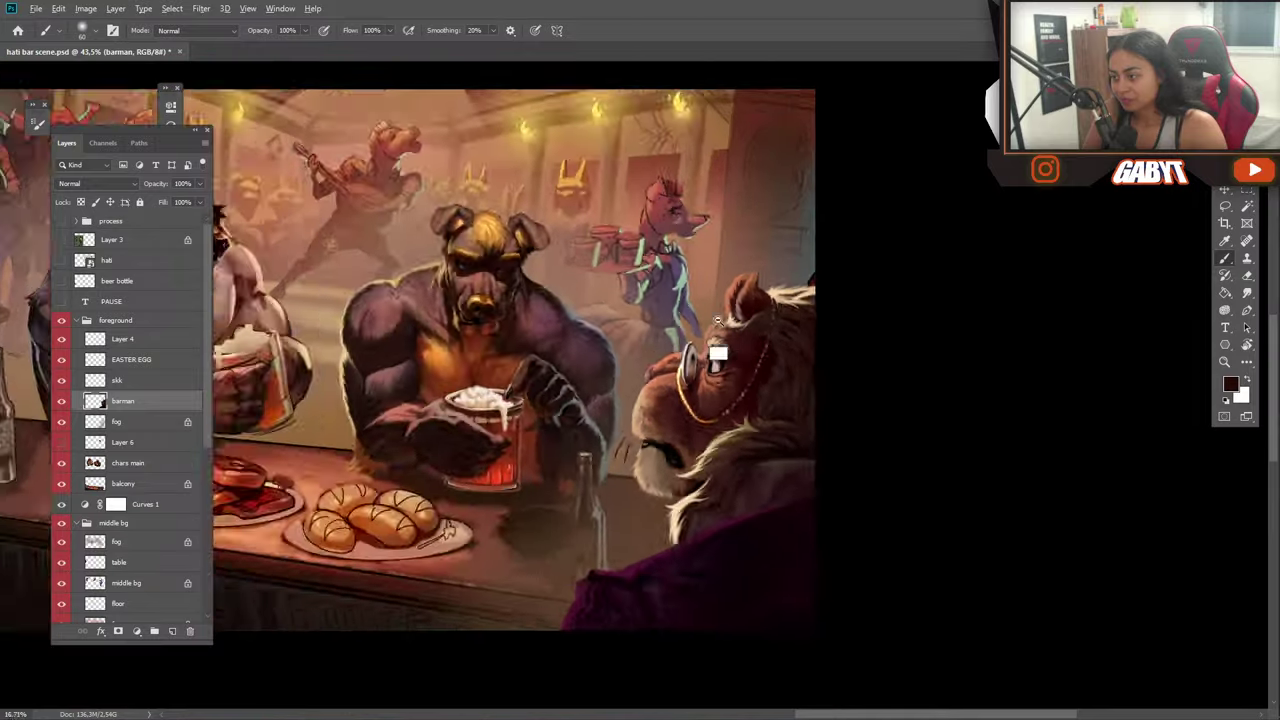
{"action": "scroll", "coordinate": [717, 330], "scroll_direction": "up", "scroll_amount": 5}
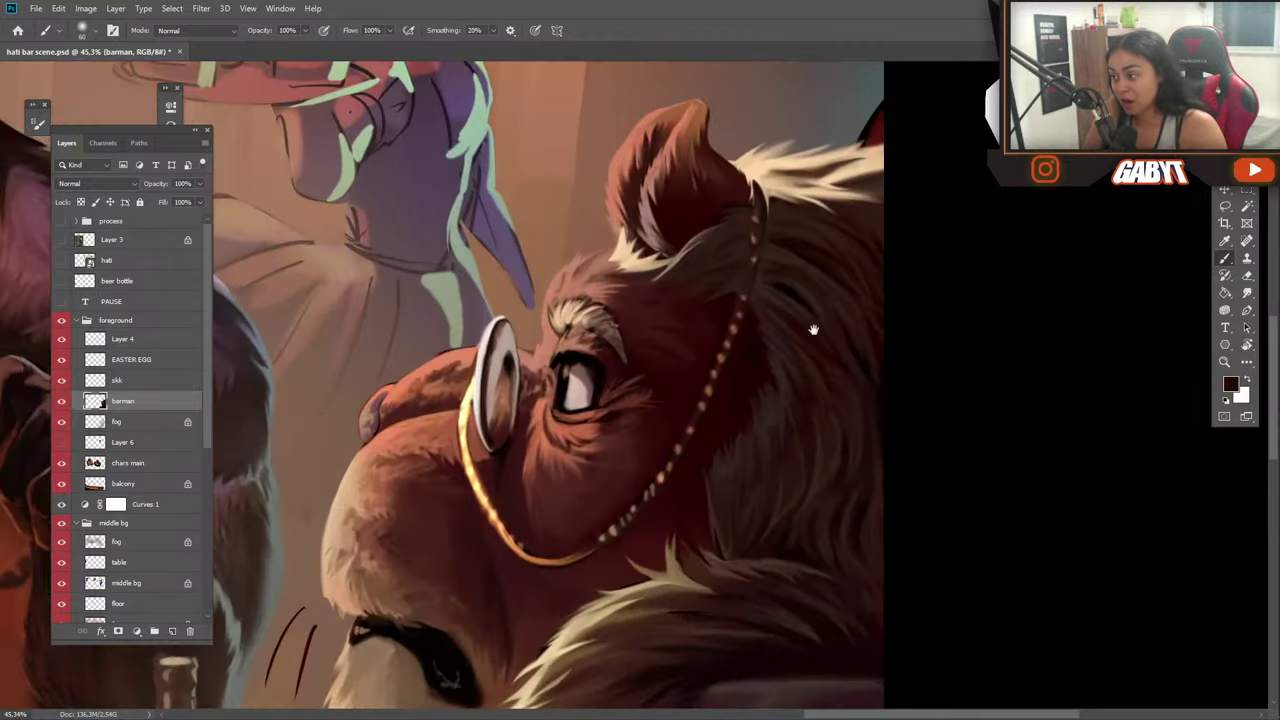
{"action": "left_click_drag", "start_coordinate": [813, 330], "coordinate": [738, 405]}
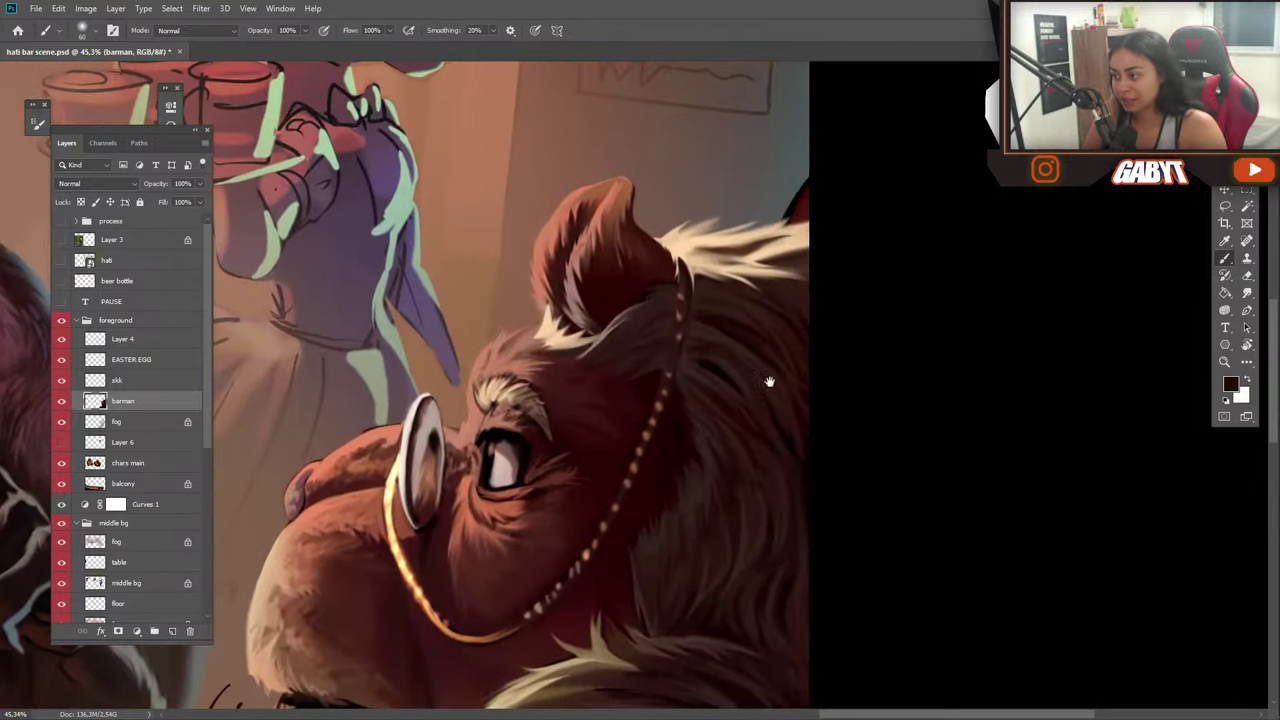
{"action": "left_click", "coordinate": [807, 424], "text": "alt"}
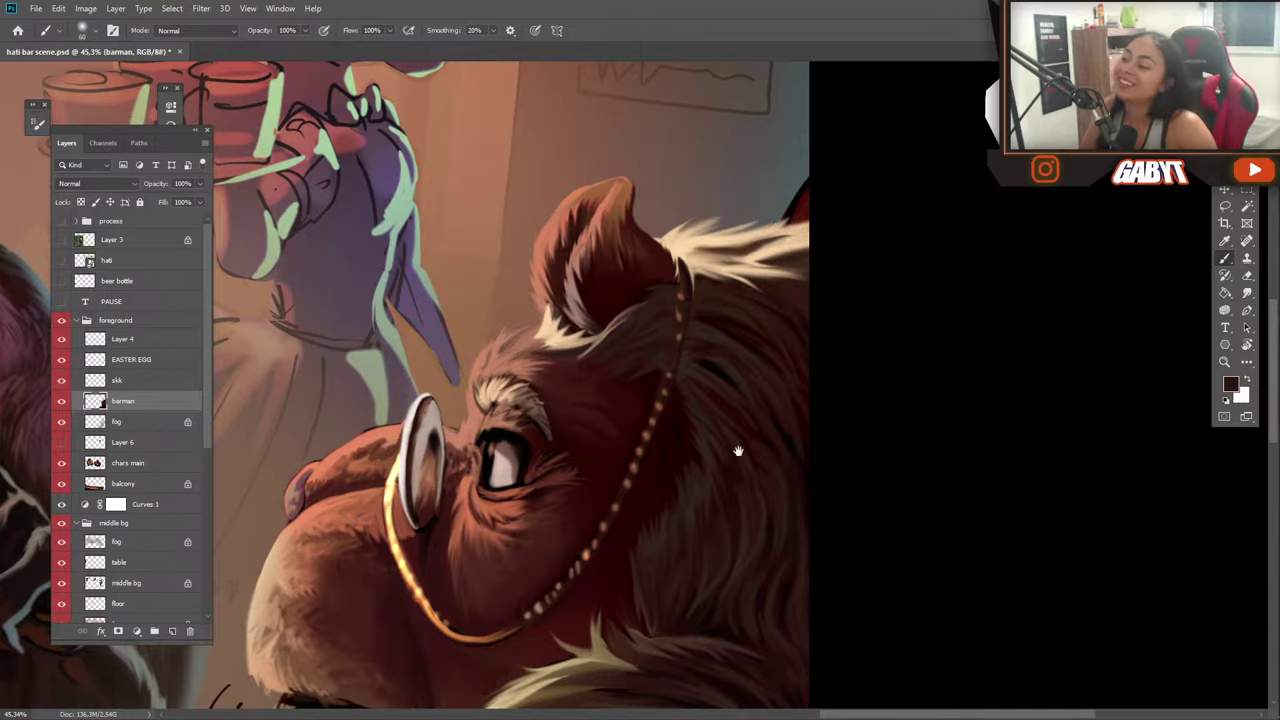
{"action": "mouse_move", "coordinate": [737, 449]}
{"action": "left_mouse_down"}
{"action": "mouse_move", "coordinate": [840, 220]}
{"action": "mouse_move", "coordinate": [846, 322]}
{"action": "left_mouse_up"}
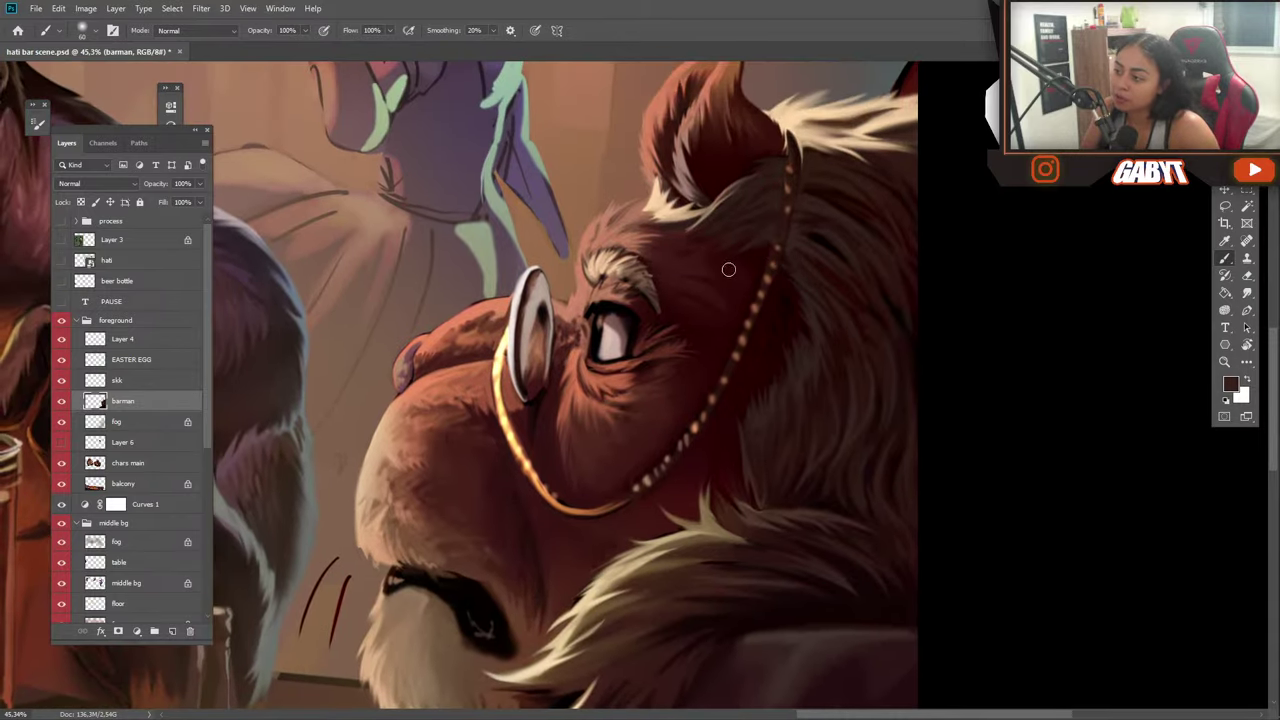
Shade the temple between the barman's eyebrow and the glasses chain with sampled dark red fur strokes.
{"action": "left_click", "coordinate": [760, 251], "text": "alt"}
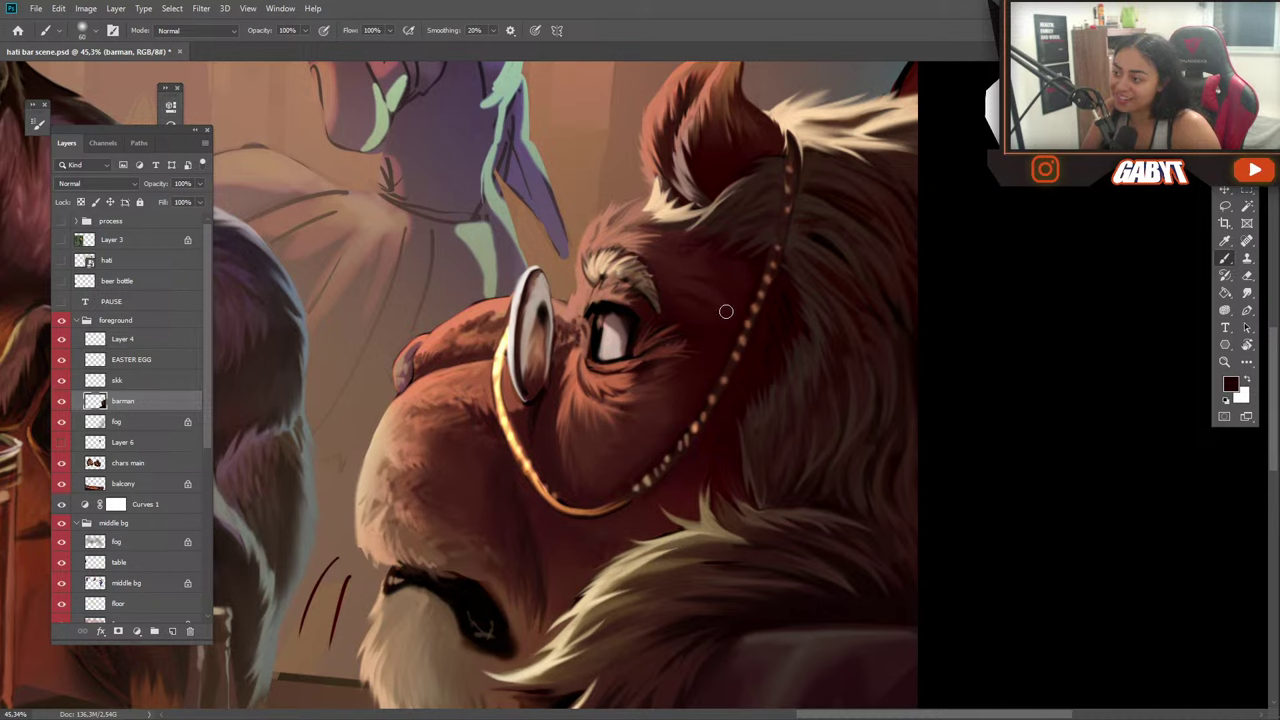
{"action": "left_click", "coordinate": [696, 266], "text": "alt"}
{"action": "left_click", "coordinate": [719, 298], "text": "alt"}
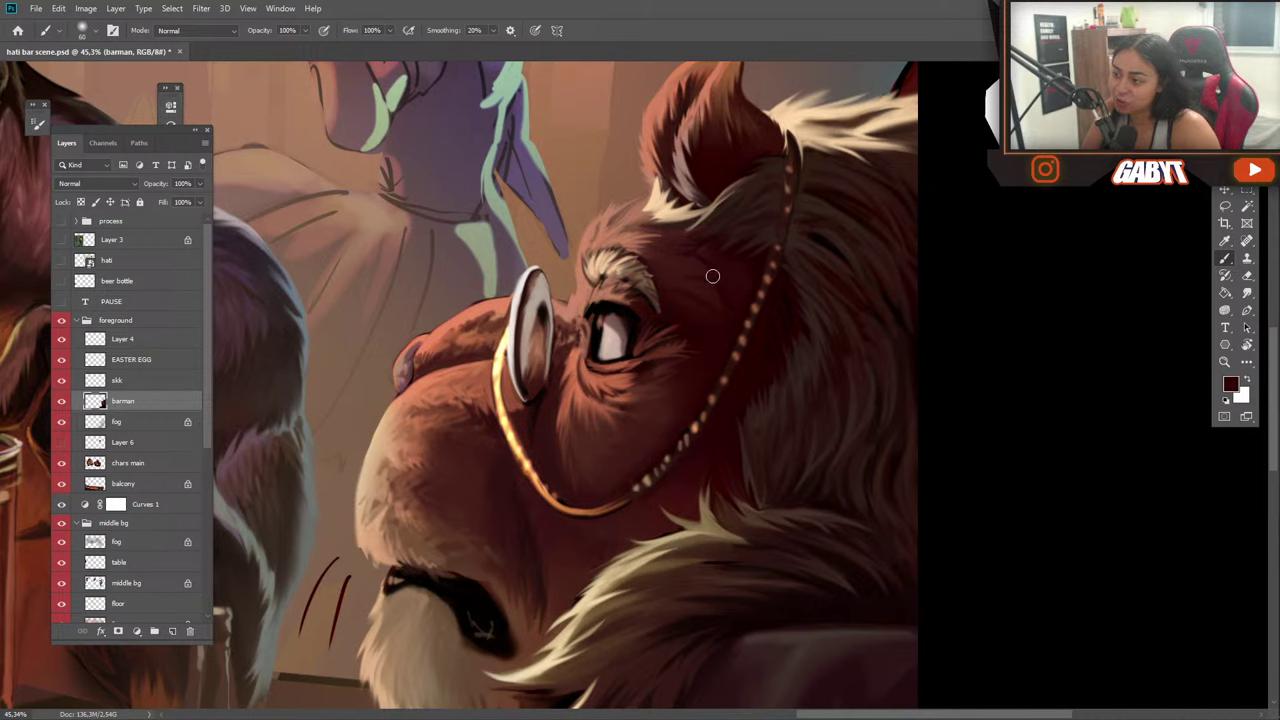
{"action": "left_click", "coordinate": [716, 296], "text": "alt"}
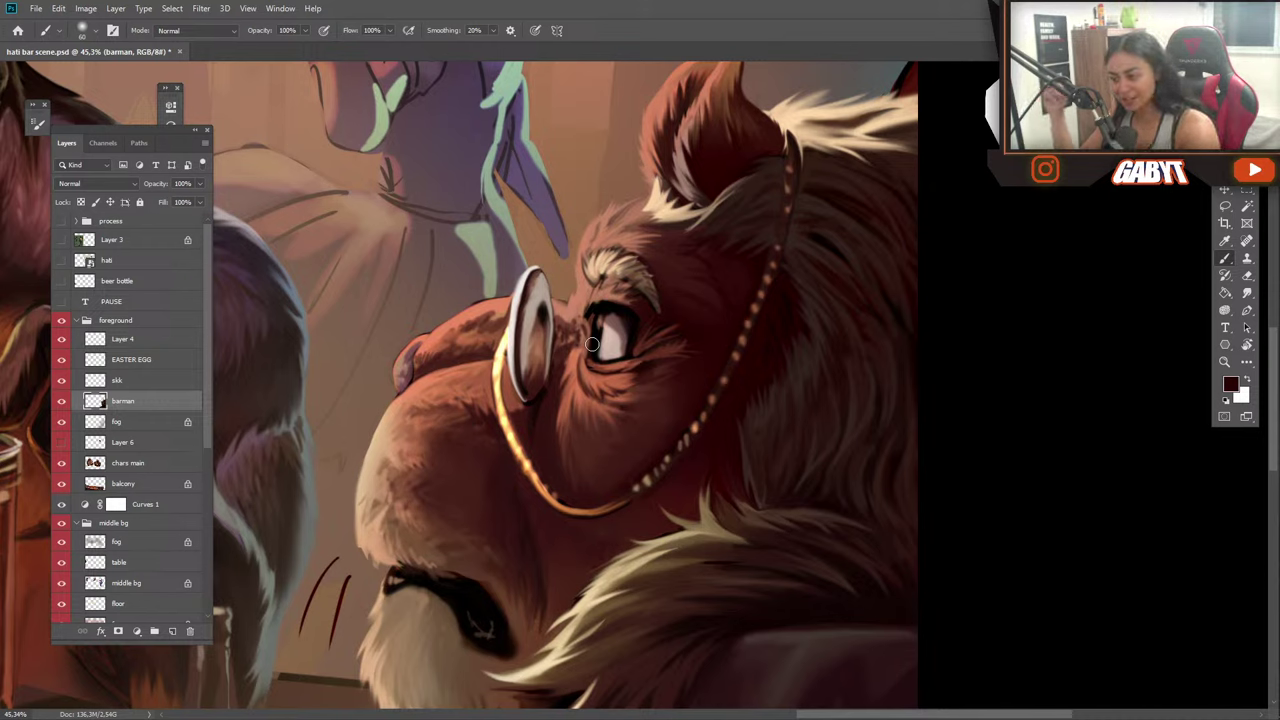
Blend the fur below the ear and around the upper chain with sampled dark brown and near-black.
{"action": "key", "text": "alt"}
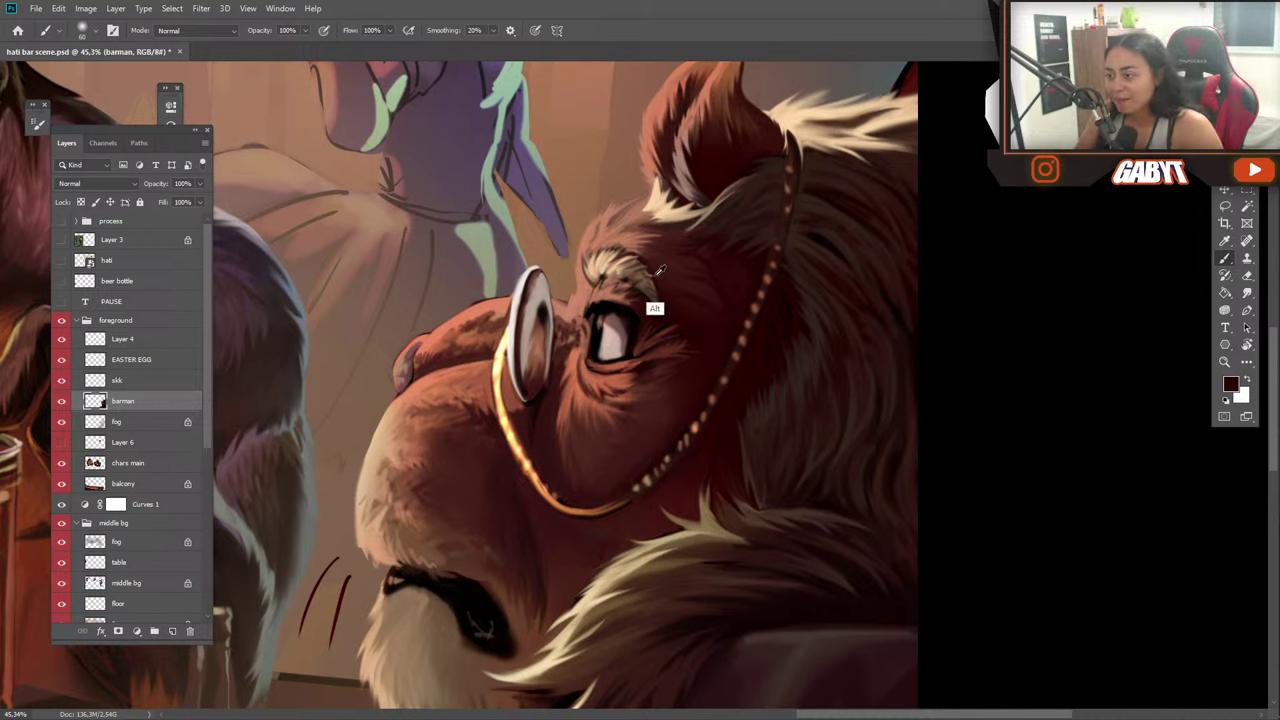
{"action": "left_click", "coordinate": [748, 186], "text": "alt"}
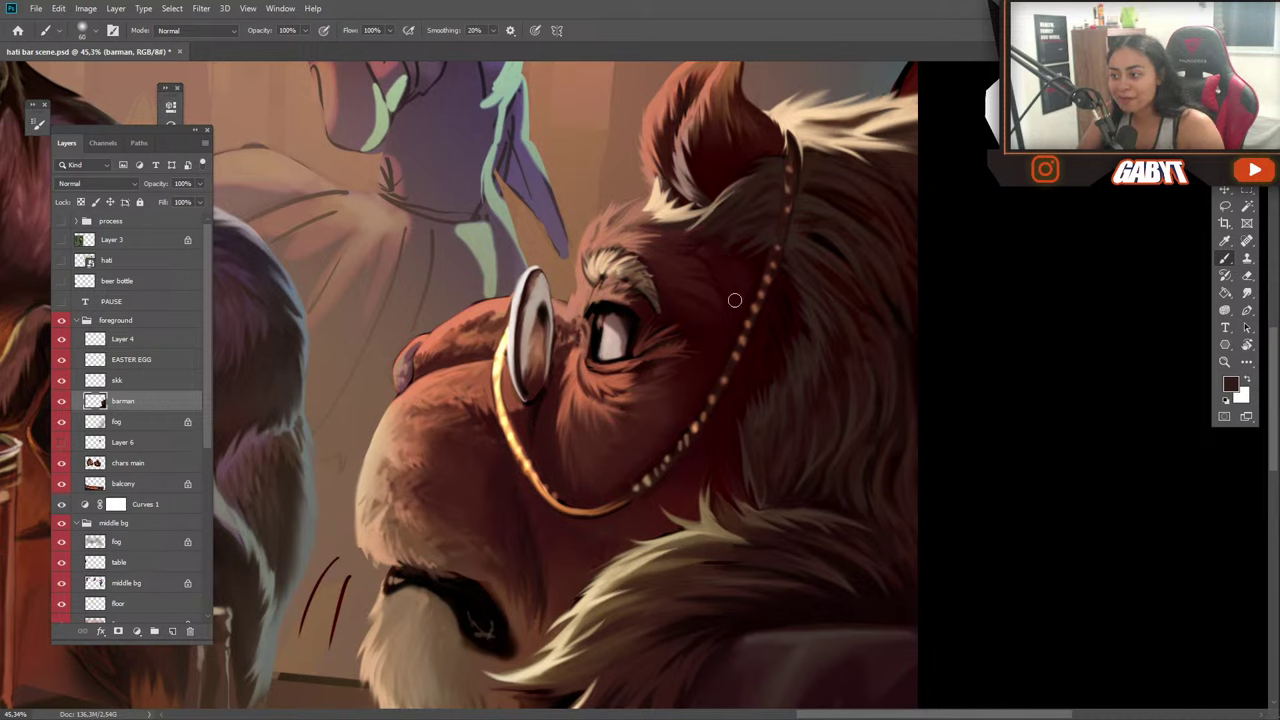
{"action": "key", "text": "alt"}
{"action": "left_click", "coordinate": [782, 290], "text": "alt"}
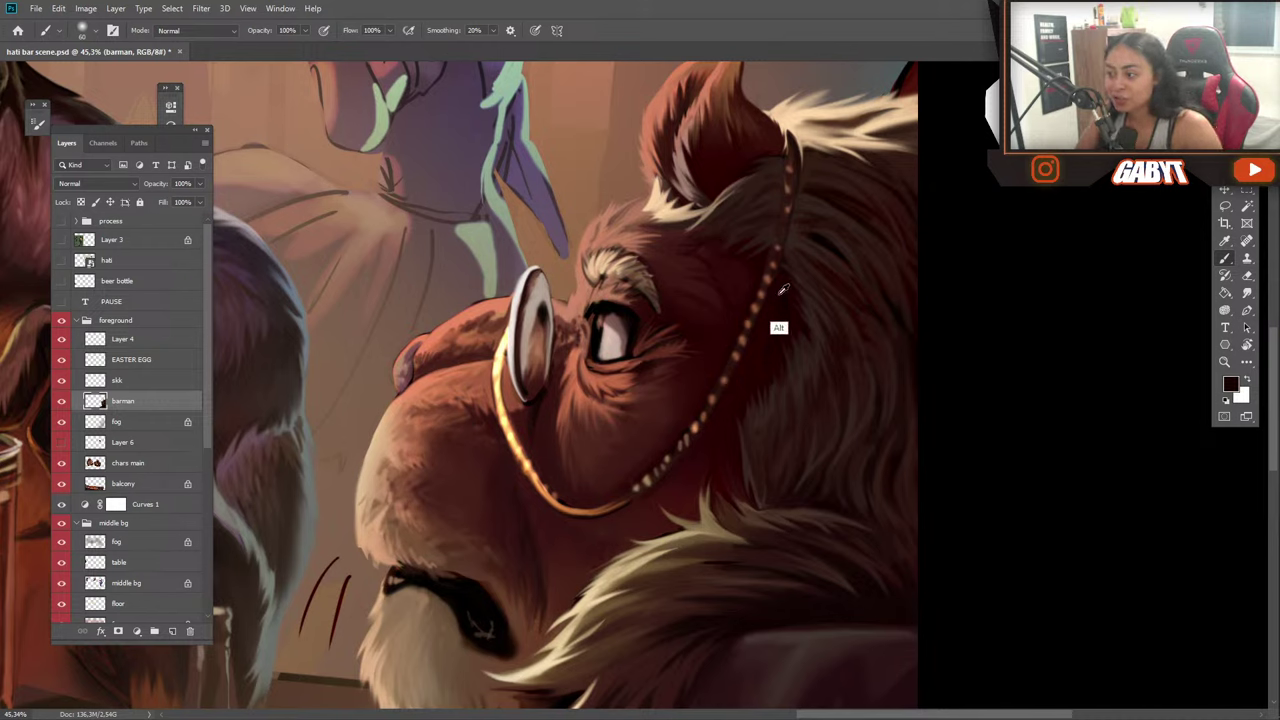
Refine the eyebrow's outer edge and add fine temple hairs with sampled brown, orange-tan and dark red.
{"action": "left_click", "coordinate": [645, 305], "text": "alt"}
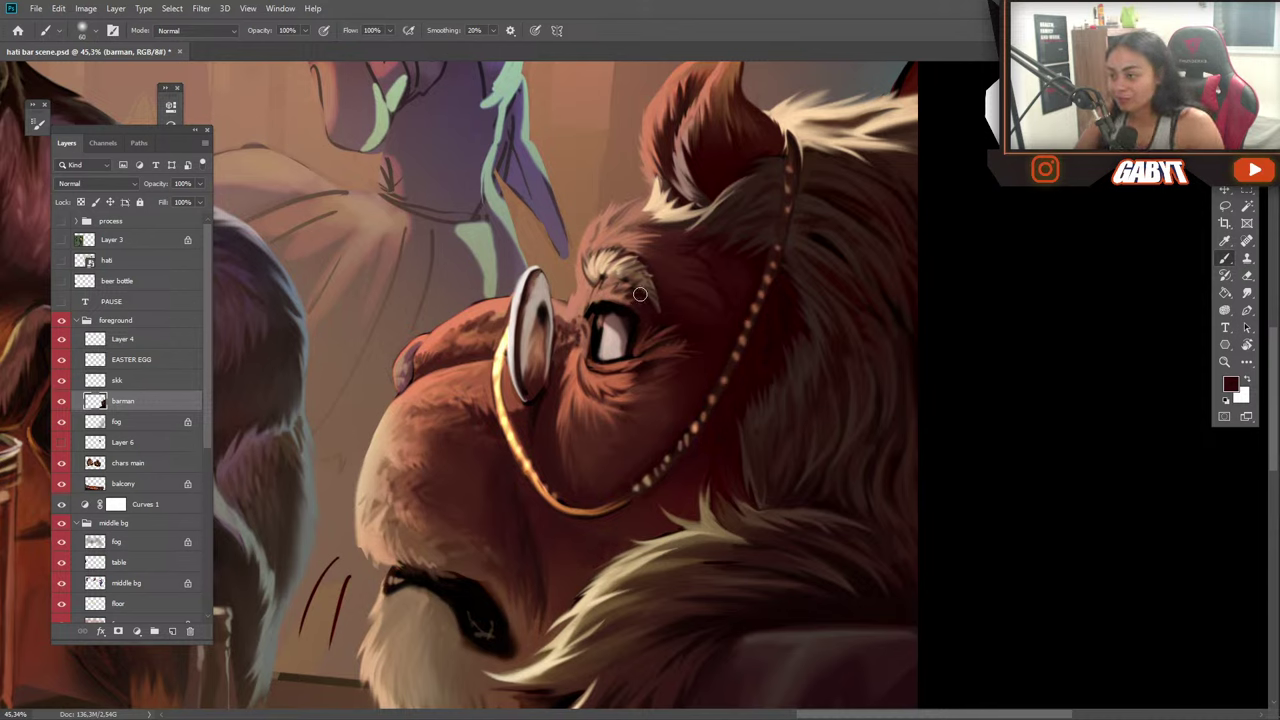
{"action": "left_click", "coordinate": [651, 284], "text": "alt"}
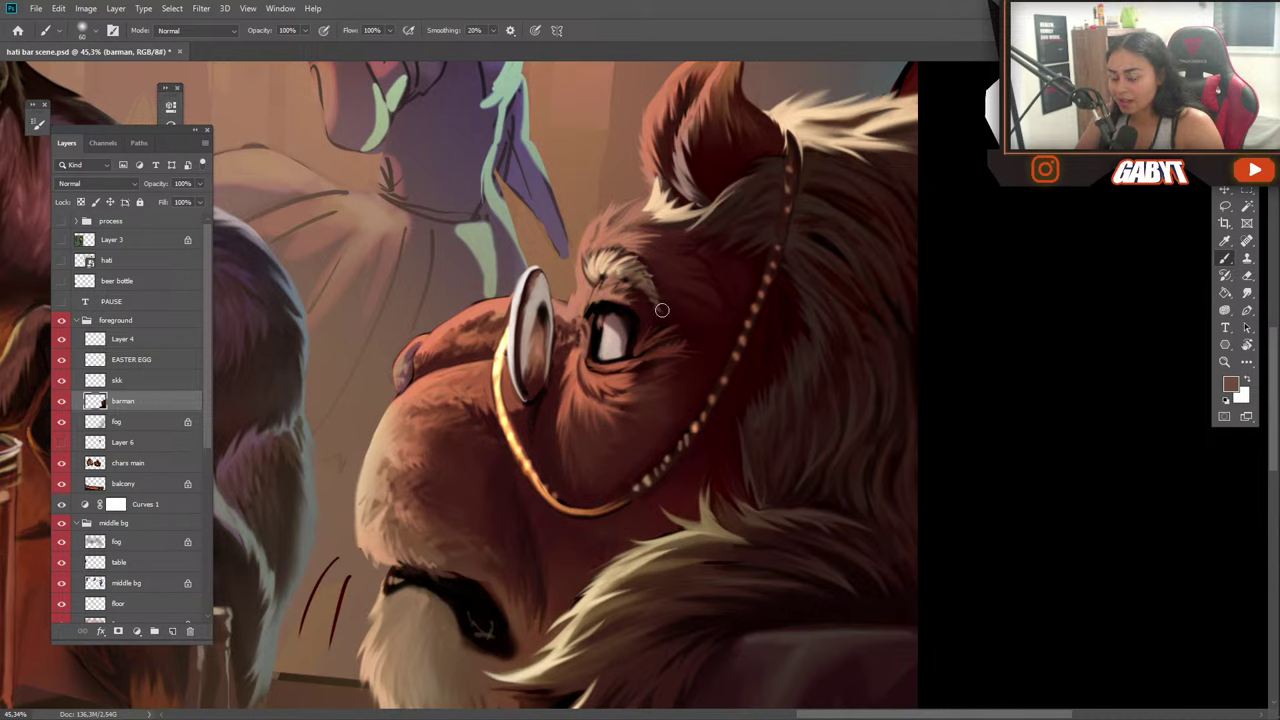
{"action": "left_click", "coordinate": [664, 276], "text": "alt"}
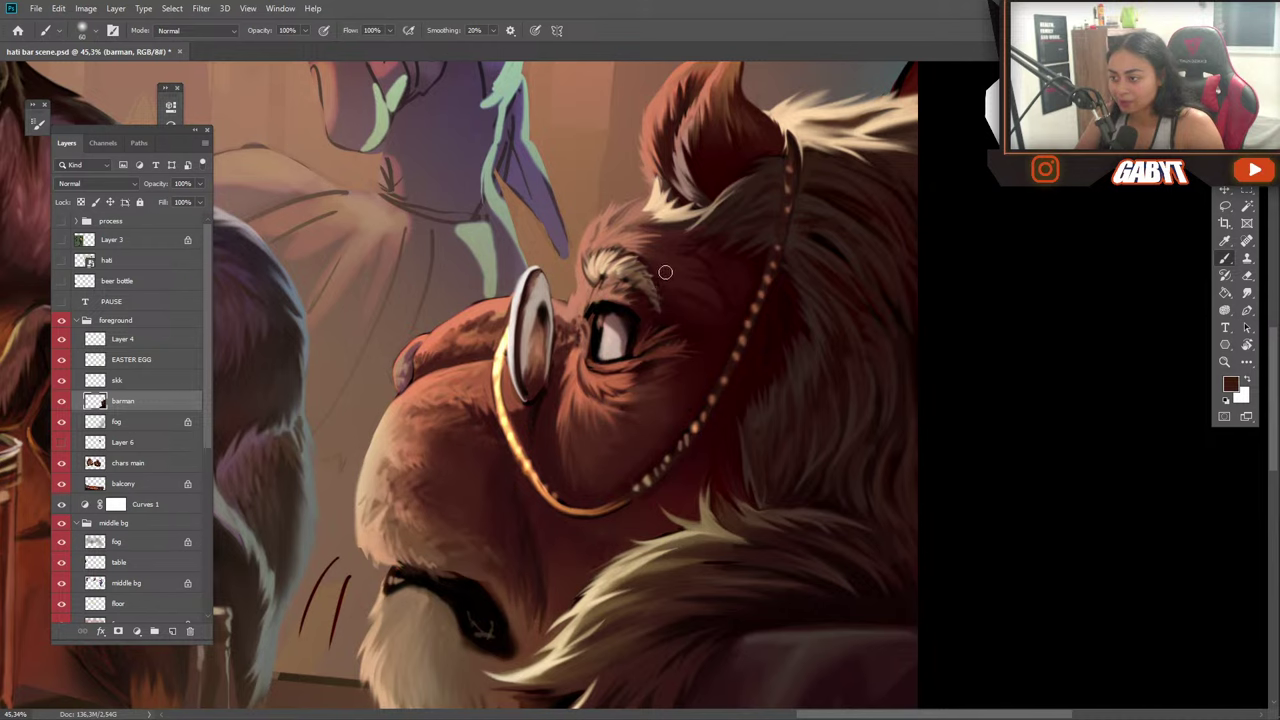
{"action": "left_click", "coordinate": [598, 241], "text": "alt"}
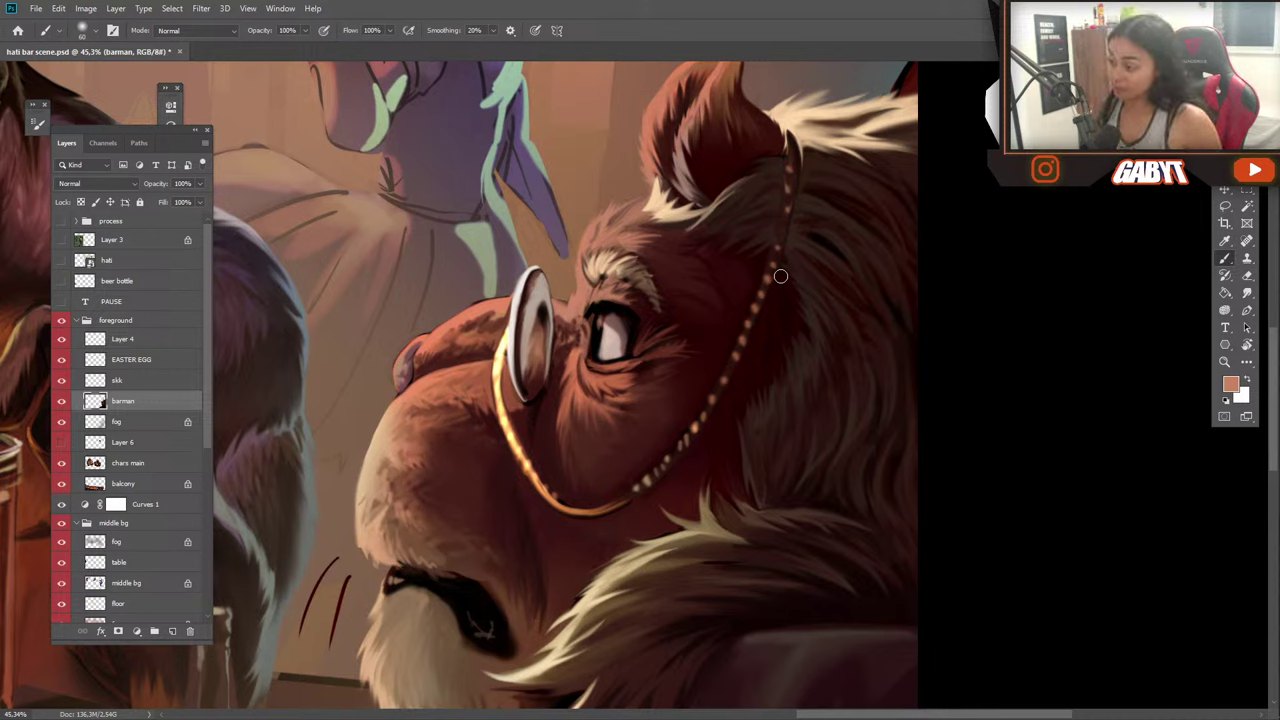
{"action": "left_click", "coordinate": [697, 284], "text": "alt"}
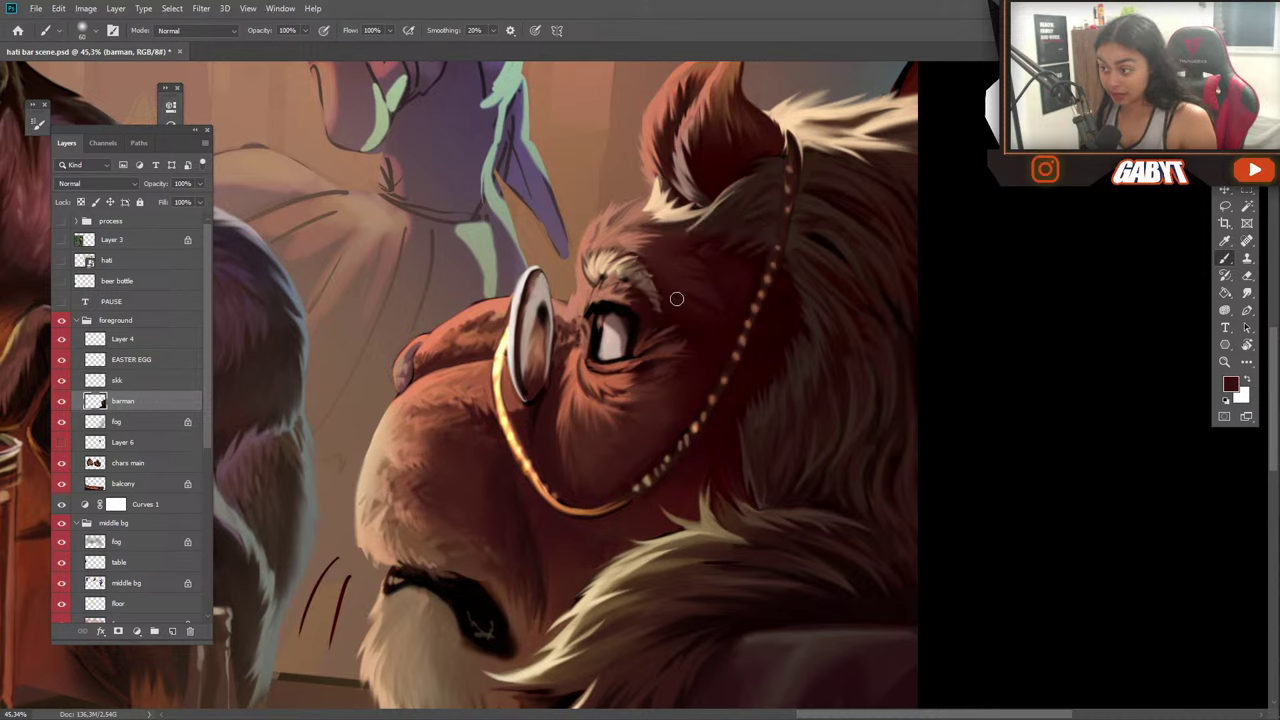
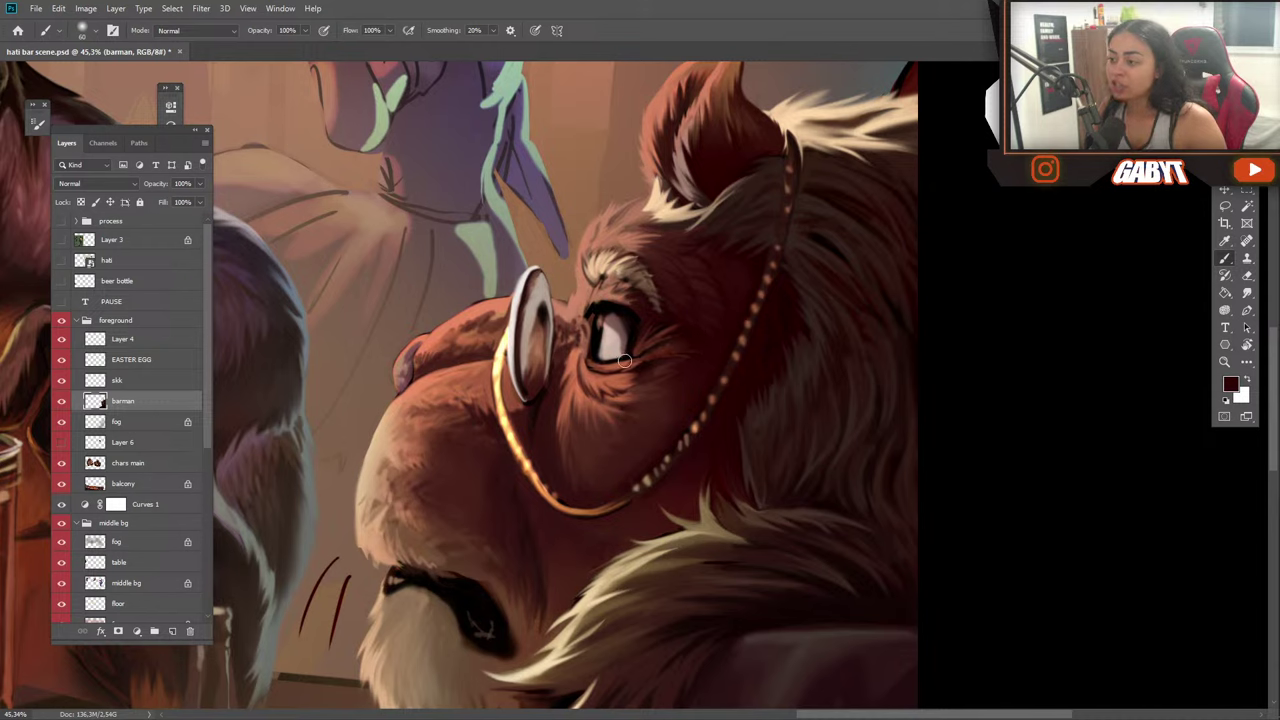
Paint the fur between the glasses lens and the inner eye corner with dark red and sampled orange-brown.
{"action": "key", "text": "z"}
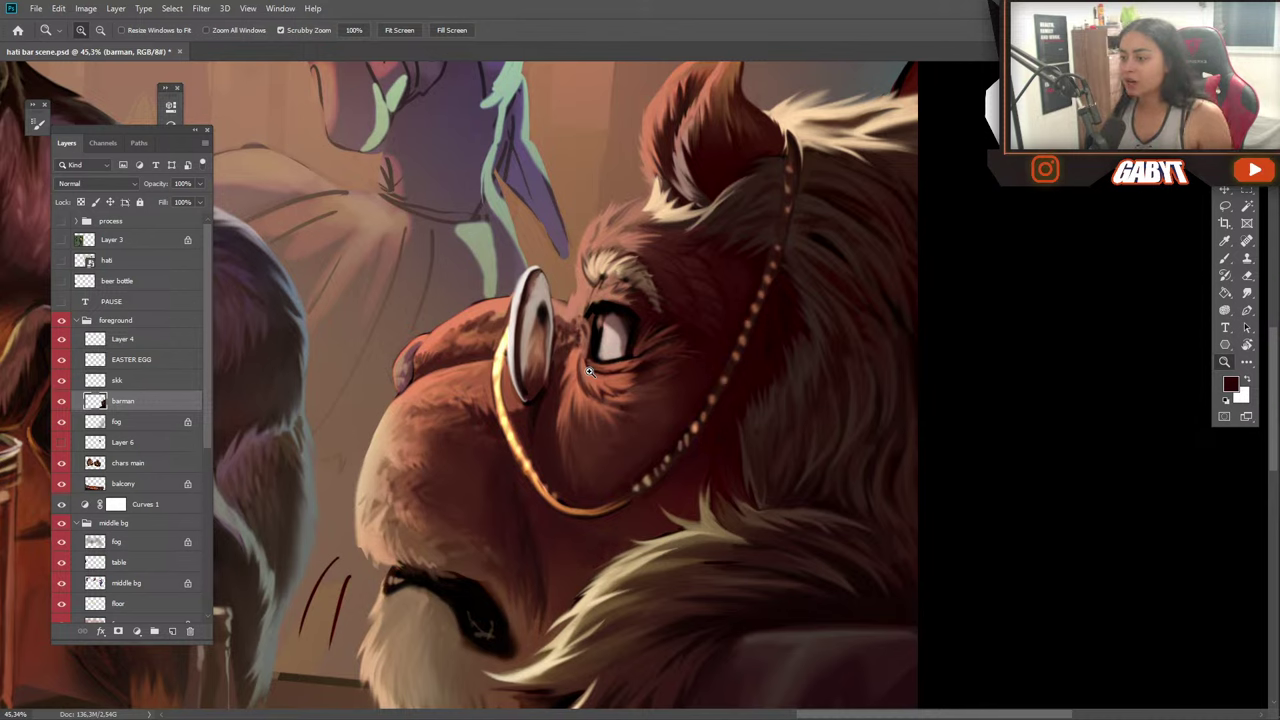
{"action": "key", "text": "b"}
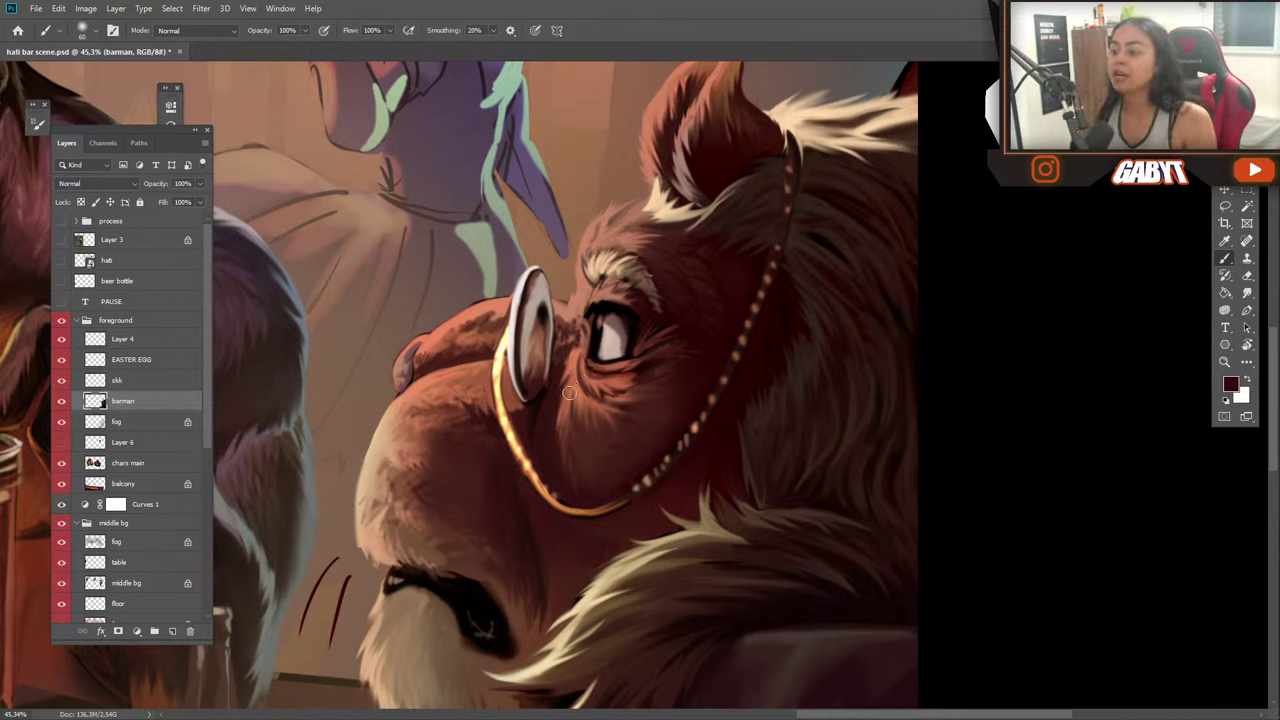
{"action": "left_click_drag", "start_coordinate": [562, 385], "coordinate": [576, 357]}
{"action": "left_click", "coordinate": [575, 354], "text": "alt"}
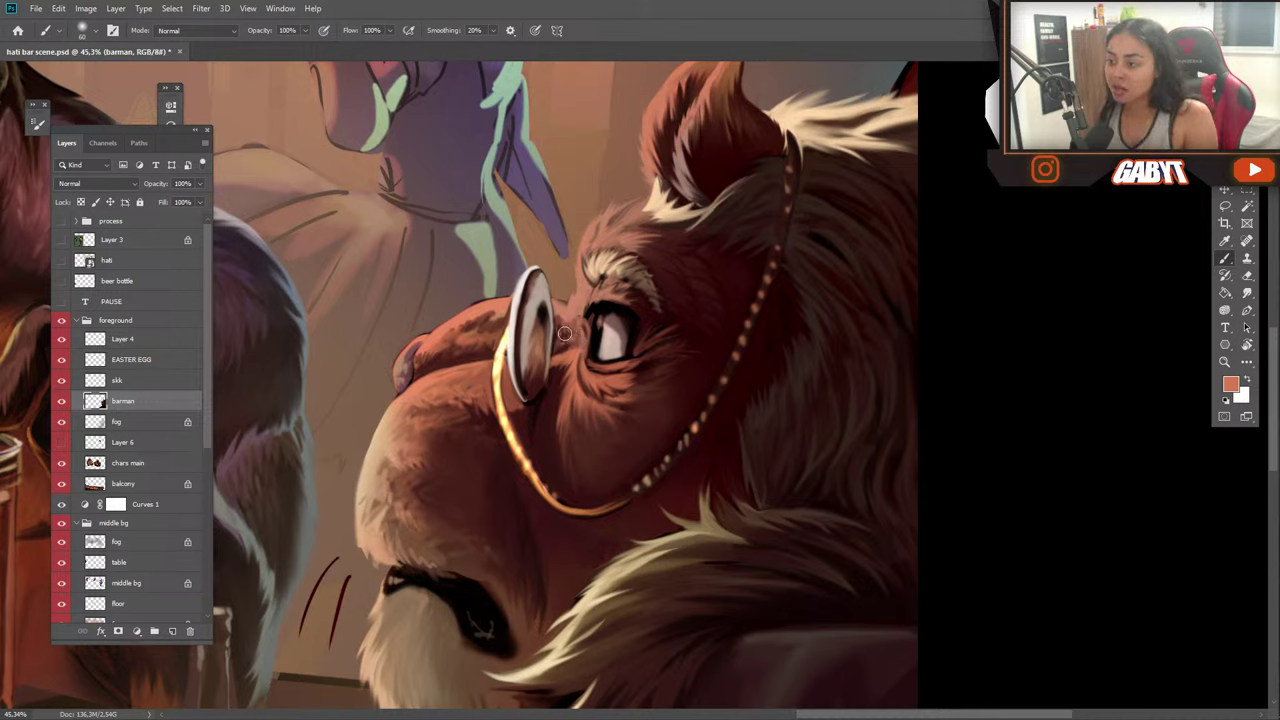
Deepen the creases and fur at the outer corner of the barman's eye with sampled dark reds.
{"action": "left_click", "coordinate": [668, 316], "text": "alt"}
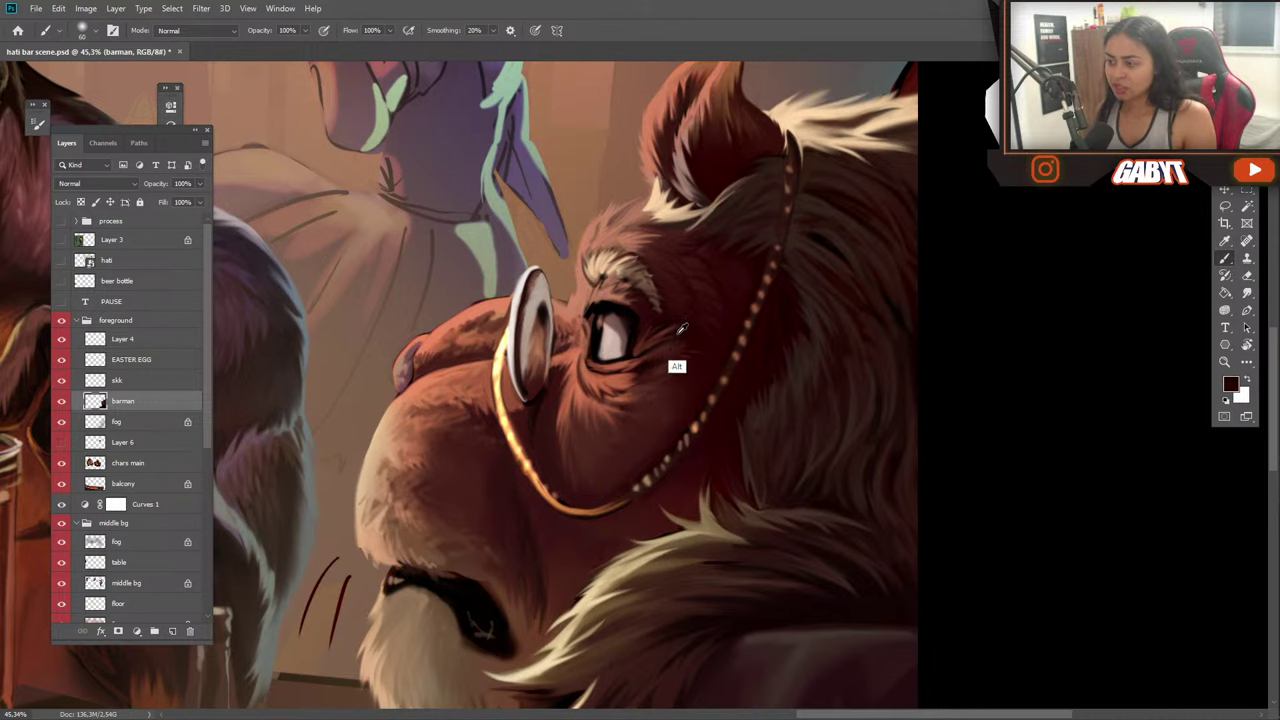
{"action": "left_click", "coordinate": [655, 335], "text": "alt"}
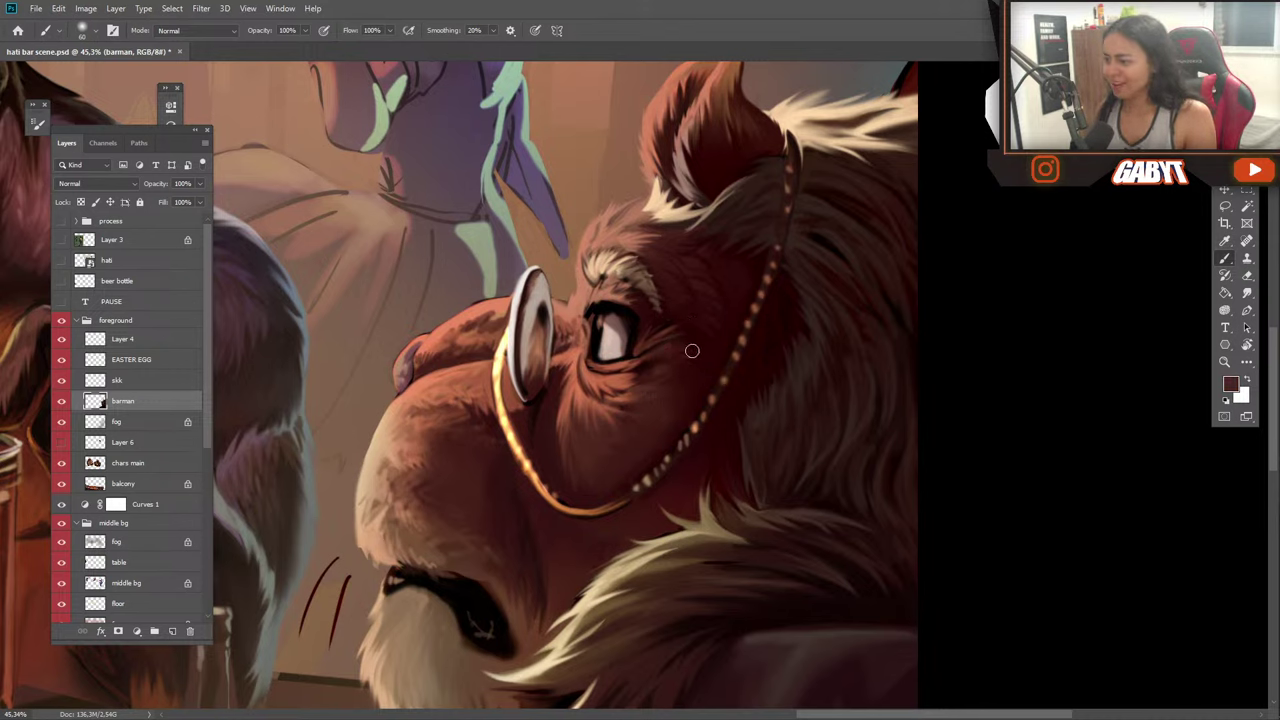
{"action": "left_click", "coordinate": [661, 370], "text": "alt"}
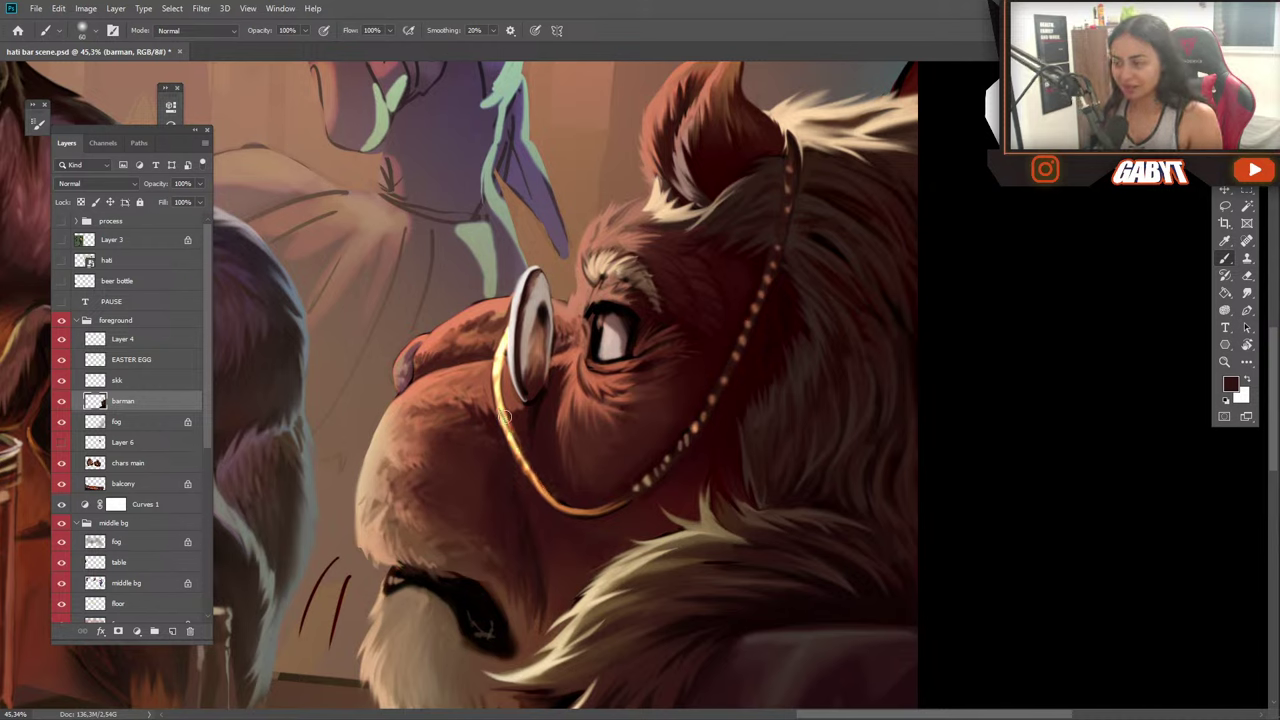
Detail the gold glasses chain from the lens along its lower curve with sampled pale yellow, brown and dark red.
{"action": "left_click", "coordinate": [497, 362], "text": "alt"}
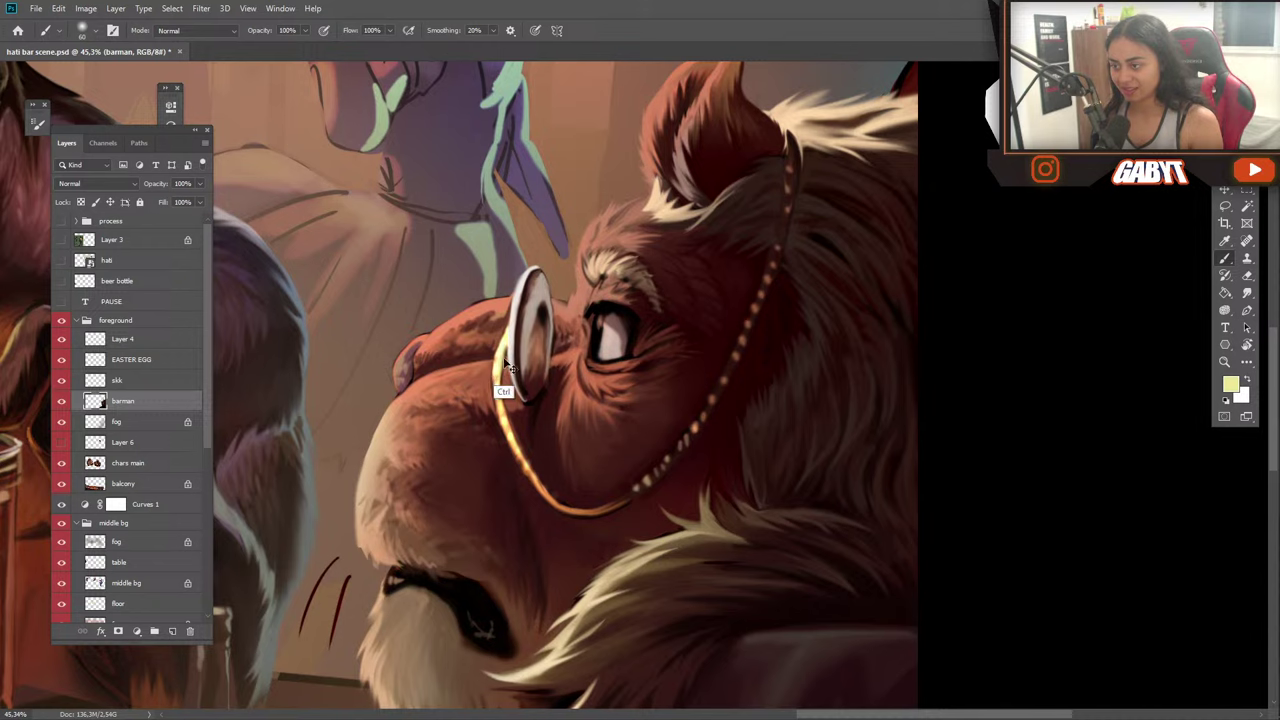
{"action": "left_click", "coordinate": [503, 368], "text": "alt"}
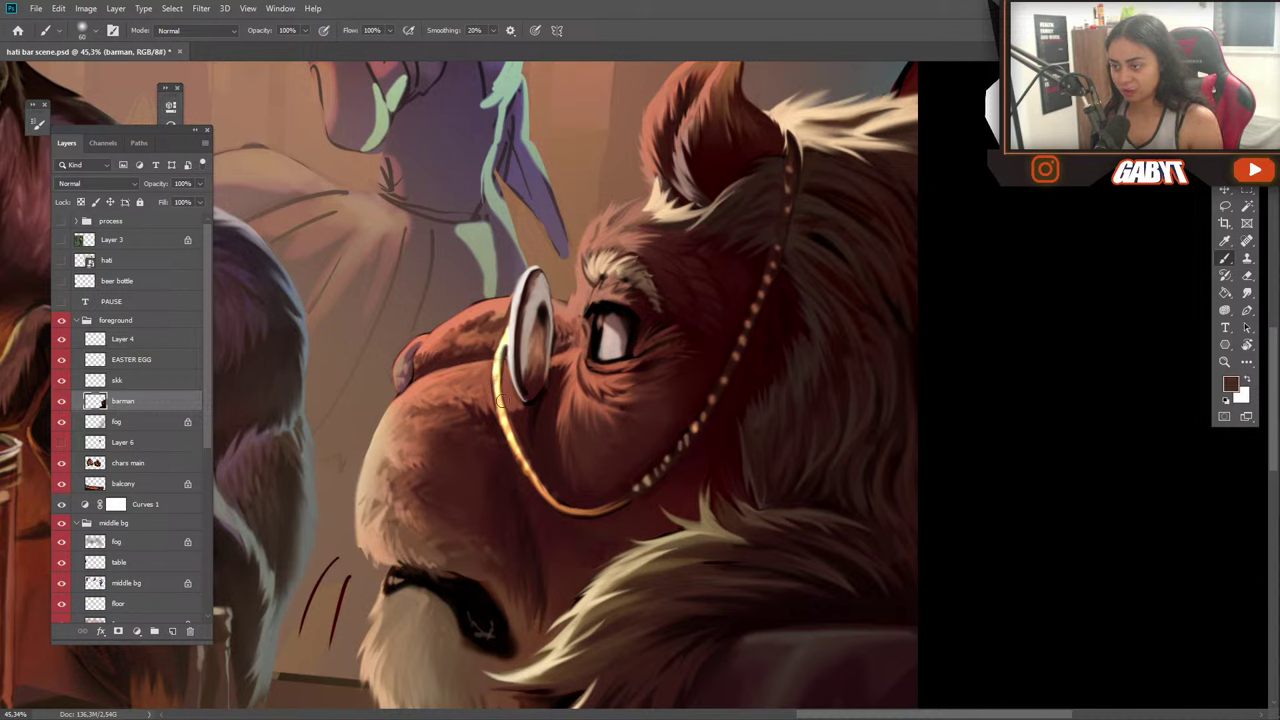
{"action": "mouse_move", "coordinate": [501, 390]}
{"action": "left_mouse_down"}
{"action": "mouse_move", "coordinate": [547, 497]}
{"action": "mouse_move", "coordinate": [513, 428]}
{"action": "mouse_move", "coordinate": [530, 460]}
{"action": "left_mouse_up"}
{"action": "left_click", "coordinate": [543, 478], "text": "alt"}
{"action": "left_click", "coordinate": [608, 507], "text": "alt"}
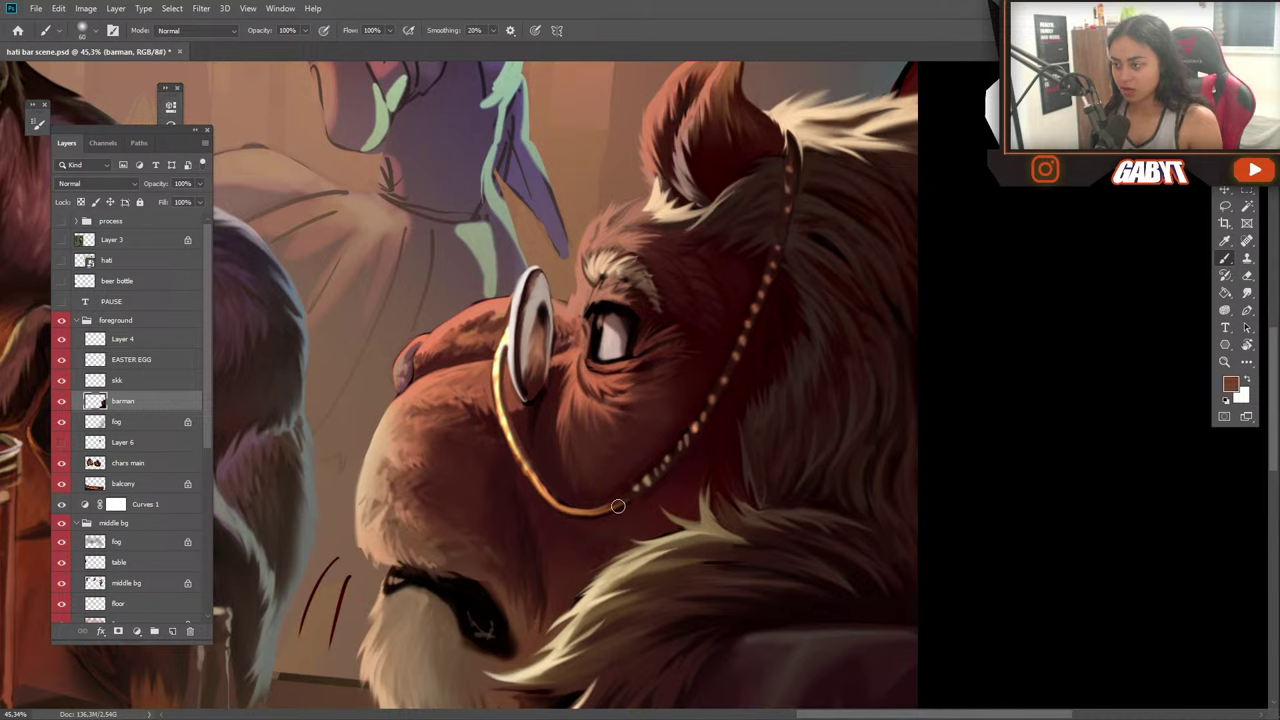
{"action": "left_click_drag", "start_coordinate": [618, 507], "coordinate": [672, 447]}
{"action": "left_click", "coordinate": [651, 505], "text": "alt"}
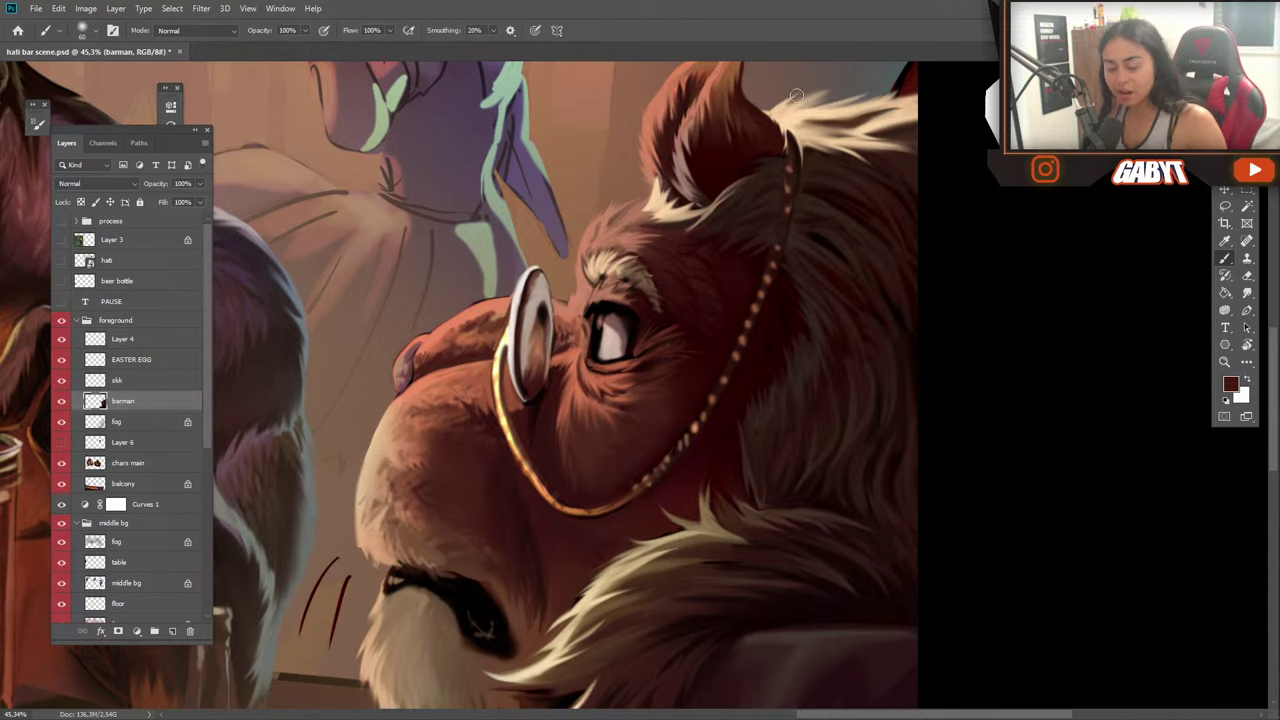
Paint over the mane fur beside the upper chain with sampled black and dark brown.
{"action": "key", "text": "alt"}
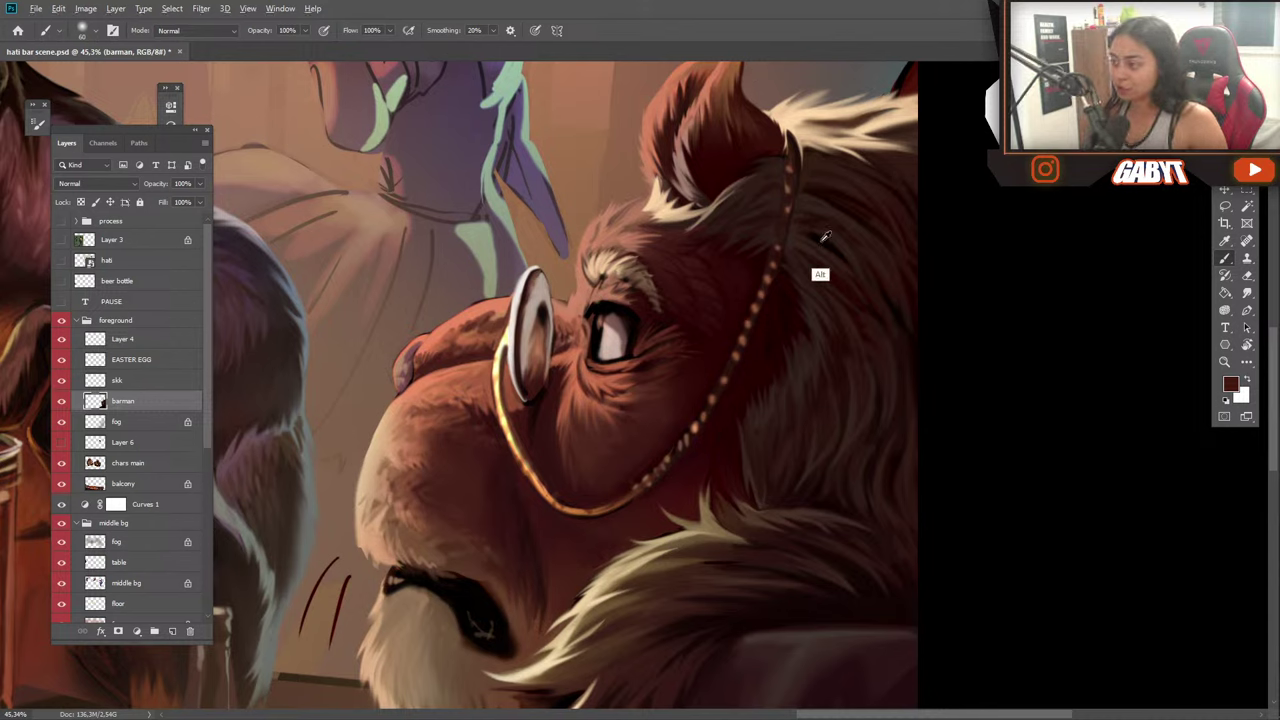
{"action": "left_click", "coordinate": [823, 239], "text": "alt"}
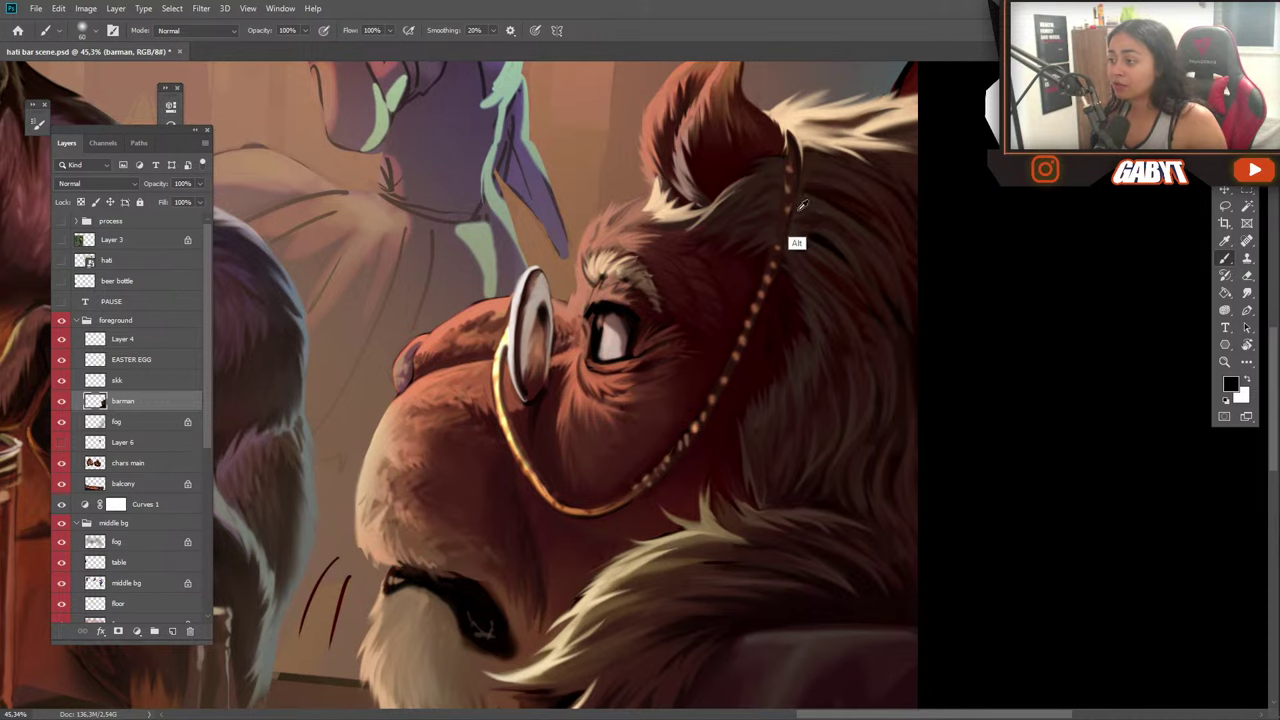
{"action": "left_click", "coordinate": [808, 240], "text": "alt"}
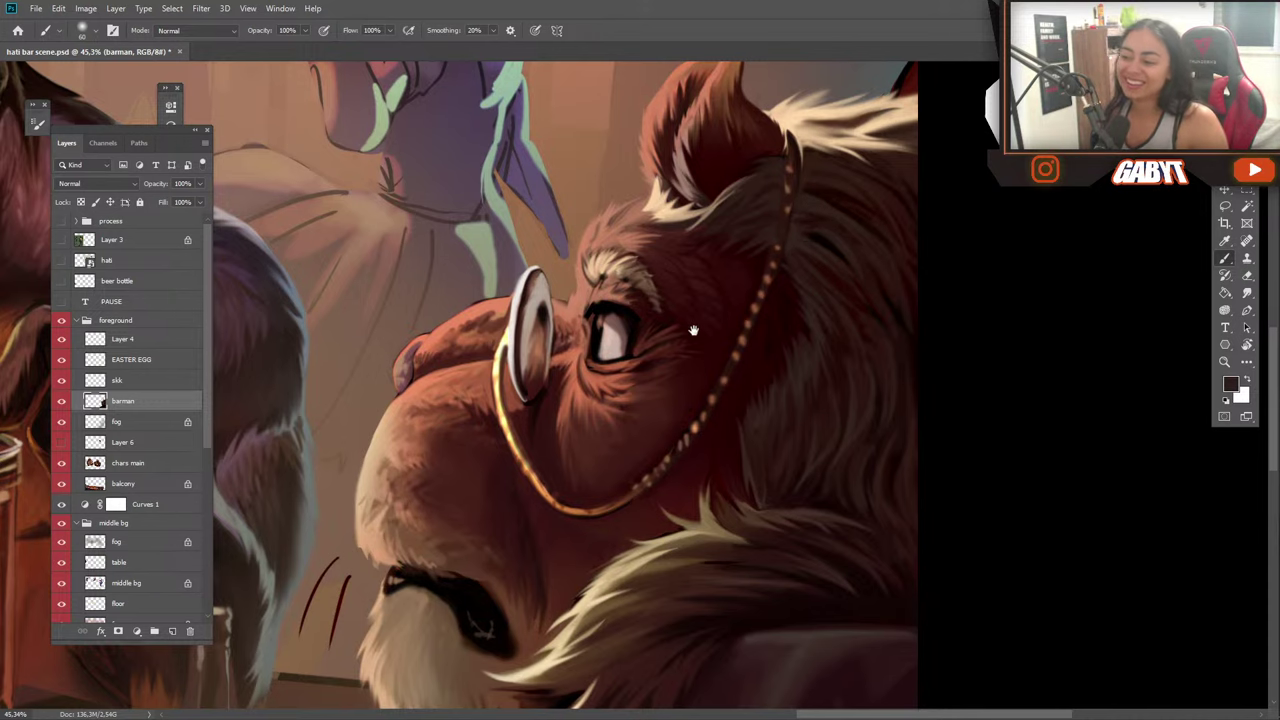
Add sampled dark red fur strokes to the temple and cheek between the eye and the glasses chain.
{"action": "left_click_drag", "start_coordinate": [694, 329], "coordinate": [714, 266]}
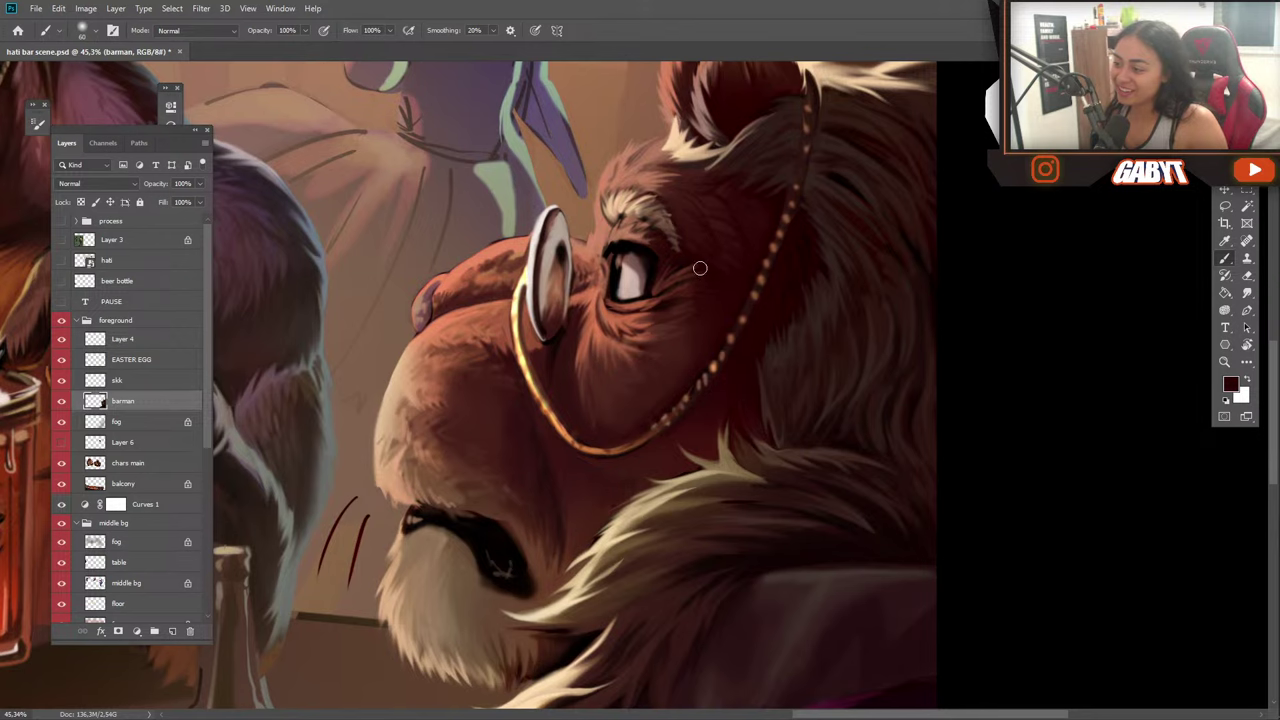
{"action": "left_click", "coordinate": [720, 257], "text": "alt"}
{"action": "left_click_drag", "start_coordinate": [720, 257], "coordinate": [641, 321]}
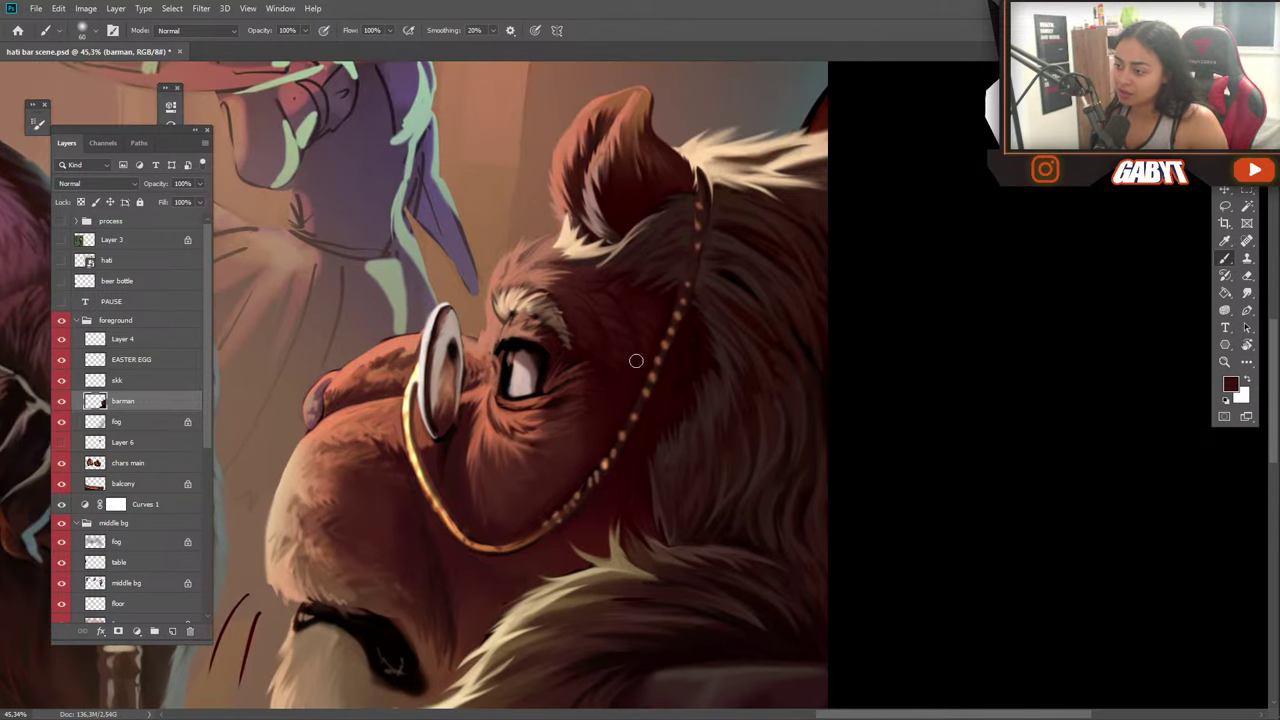
{"action": "key", "text": "ctrl"}
Add fur strokes inside the barman's ear with sampled browns and dark red.
{"action": "left_click", "coordinate": [622, 176], "text": "alt"}
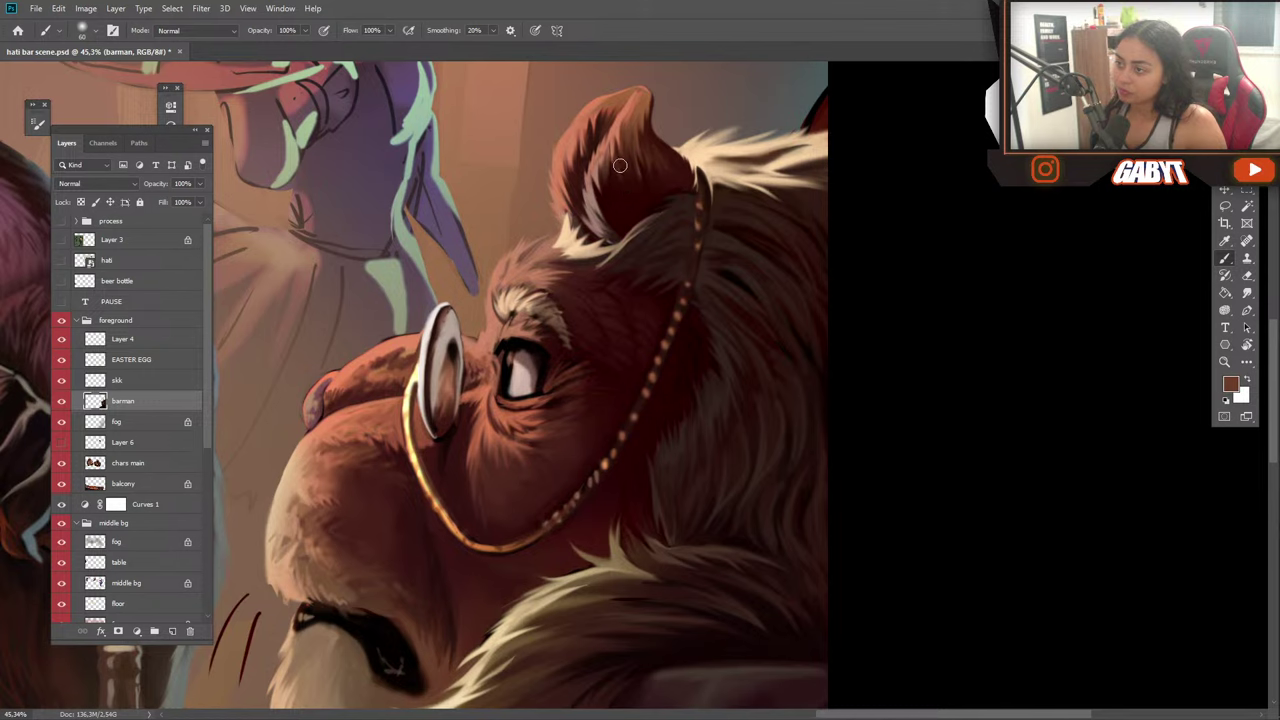
{"action": "left_click", "coordinate": [628, 174], "text": "alt"}
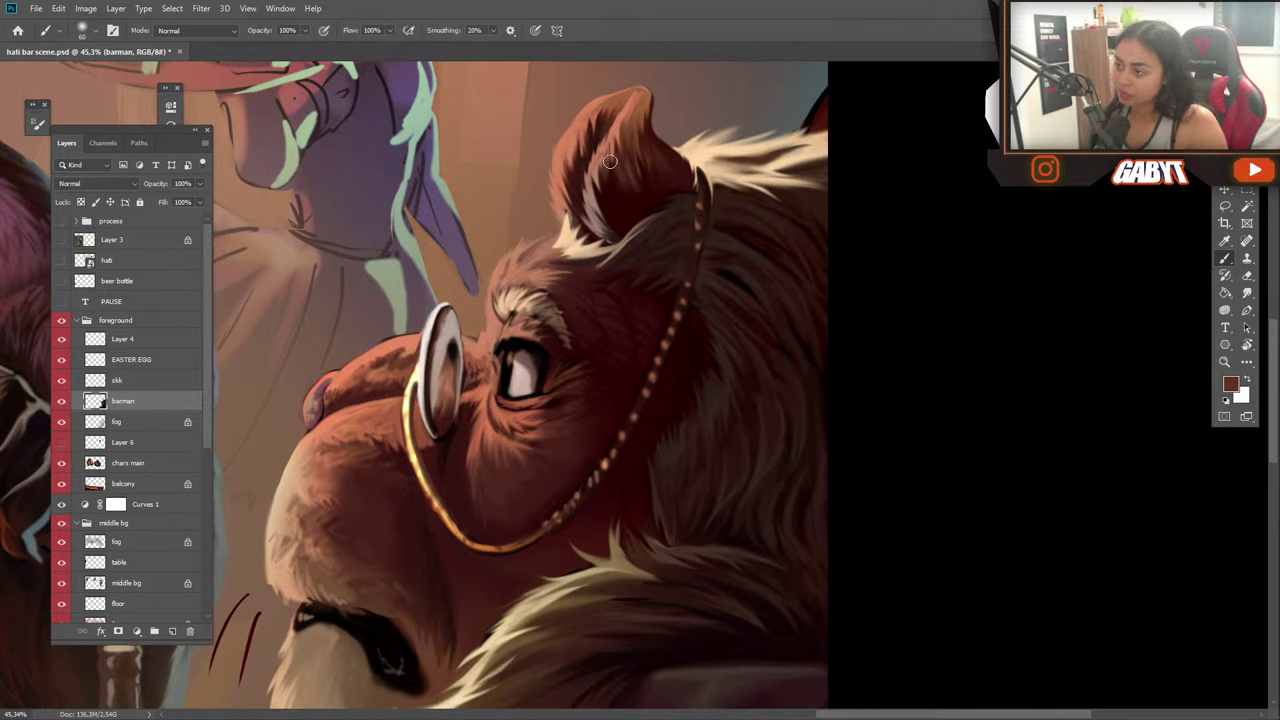
{"action": "left_click", "coordinate": [616, 179], "text": "alt"}
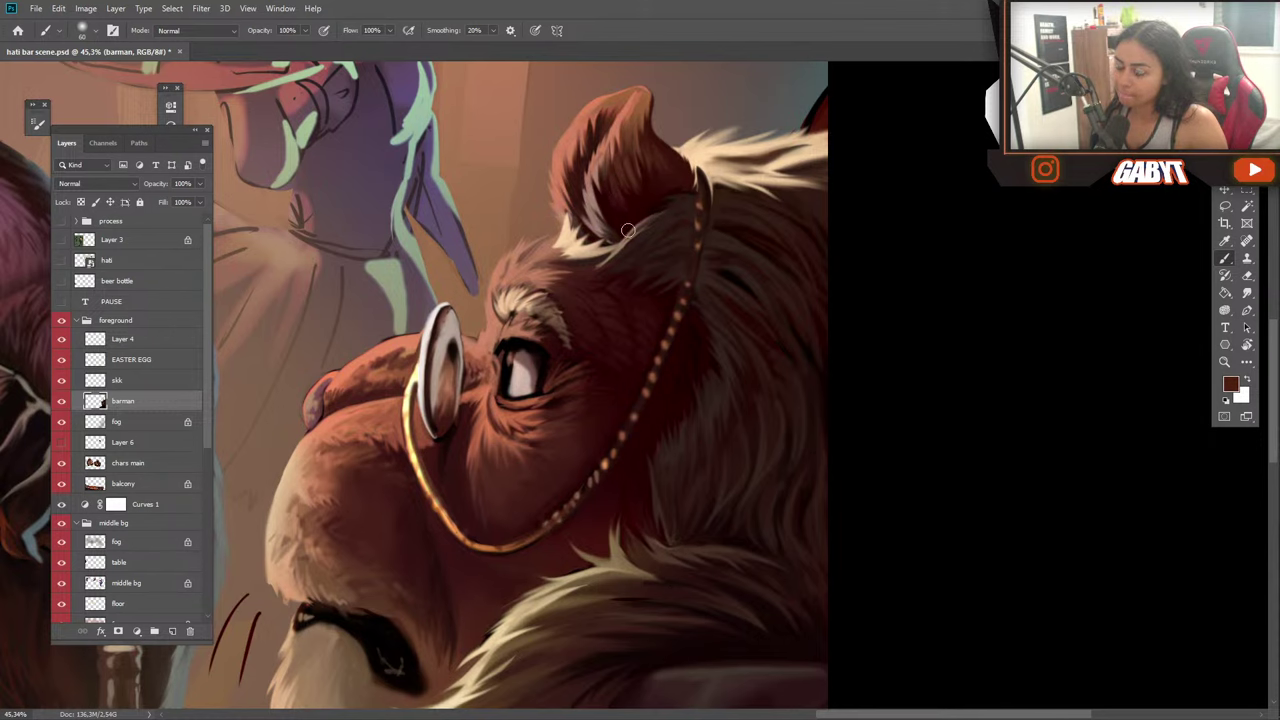
{"action": "left_click", "coordinate": [664, 186], "text": "alt"}
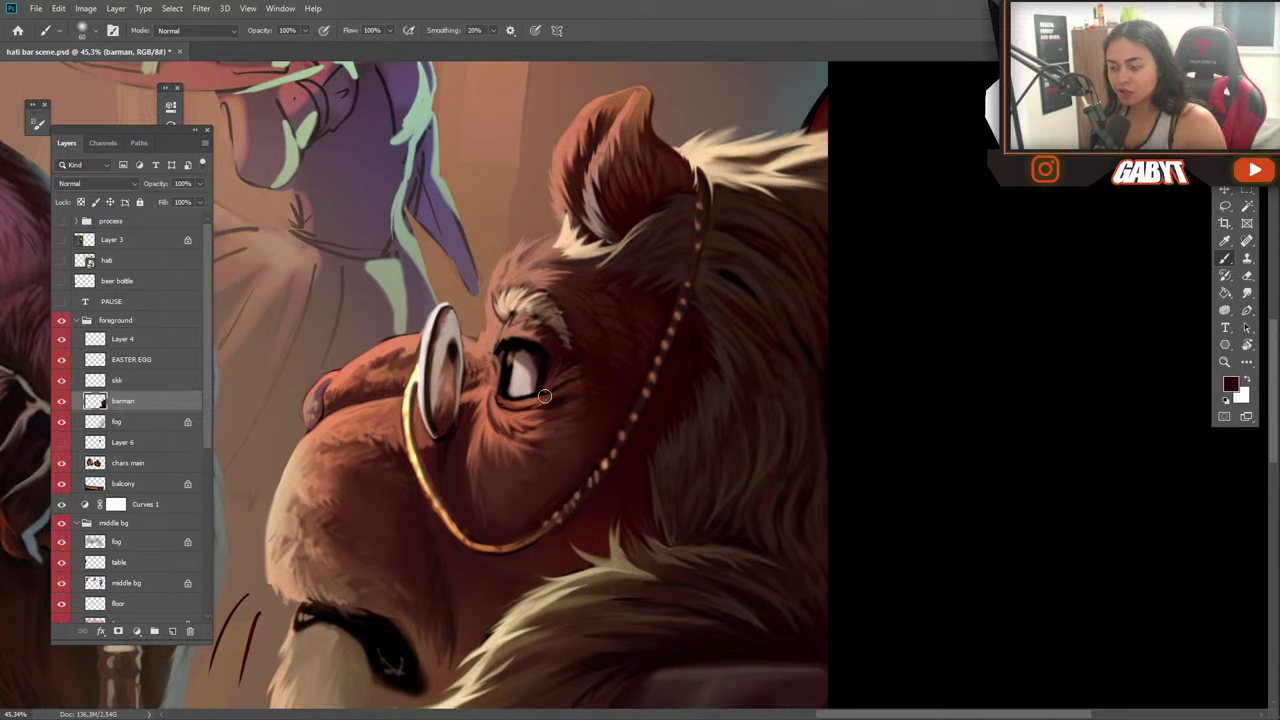
{"action": "key", "text": "alt"}
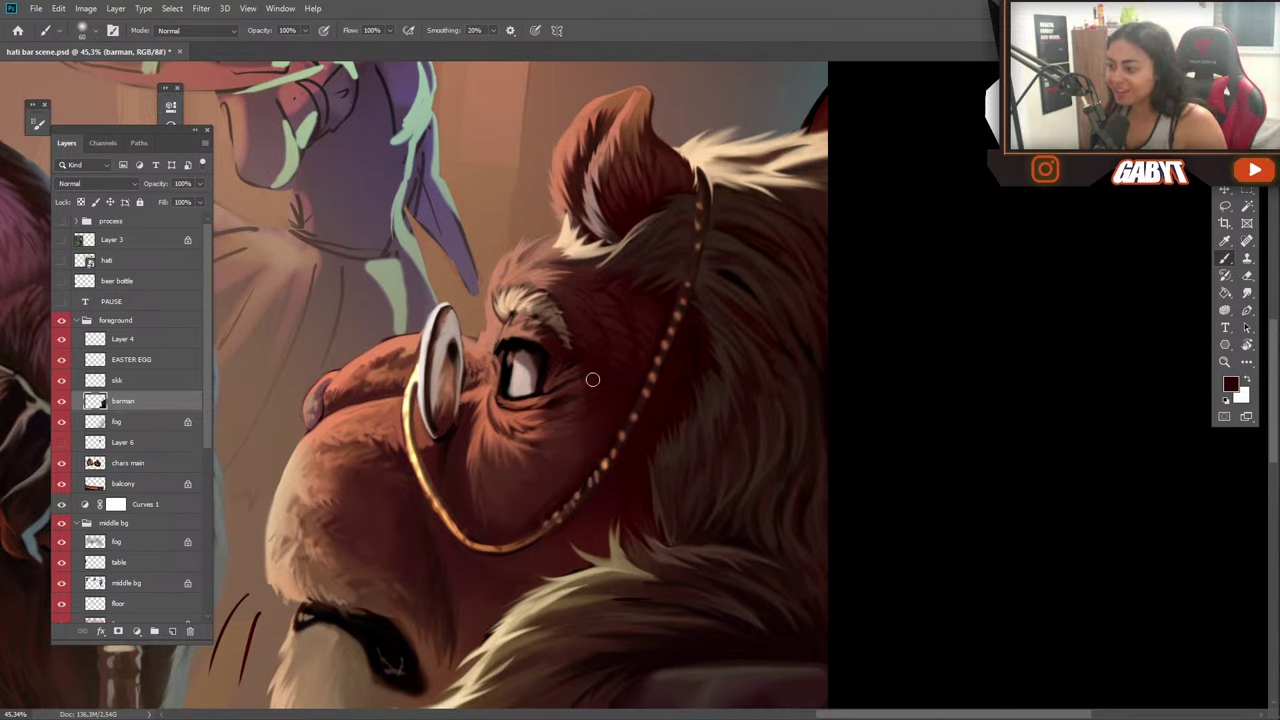
{"action": "key", "text": "alt"}
{"action": "key", "text": "alt"}
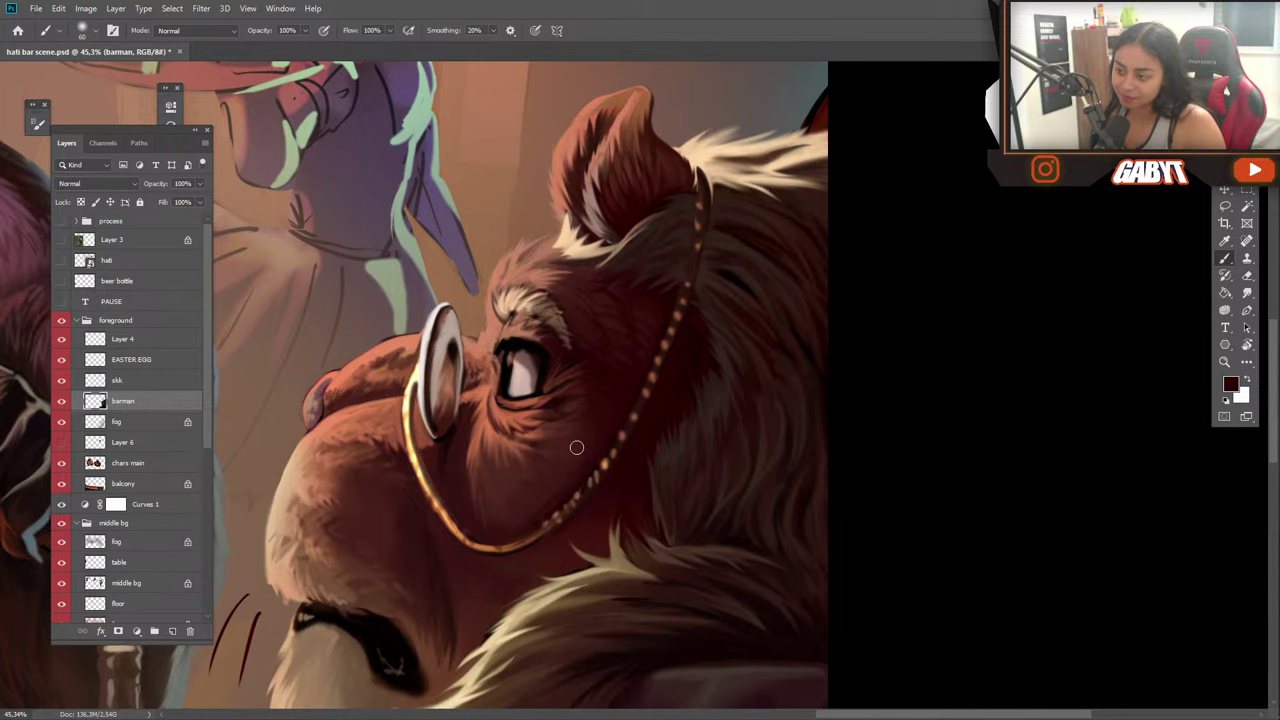
Paint light tan fur along the front edge of the barman's muzzle and erase the dark red sketch strokes beside it.
{"action": "left_click_drag", "start_coordinate": [558, 516], "coordinate": [630, 449]}
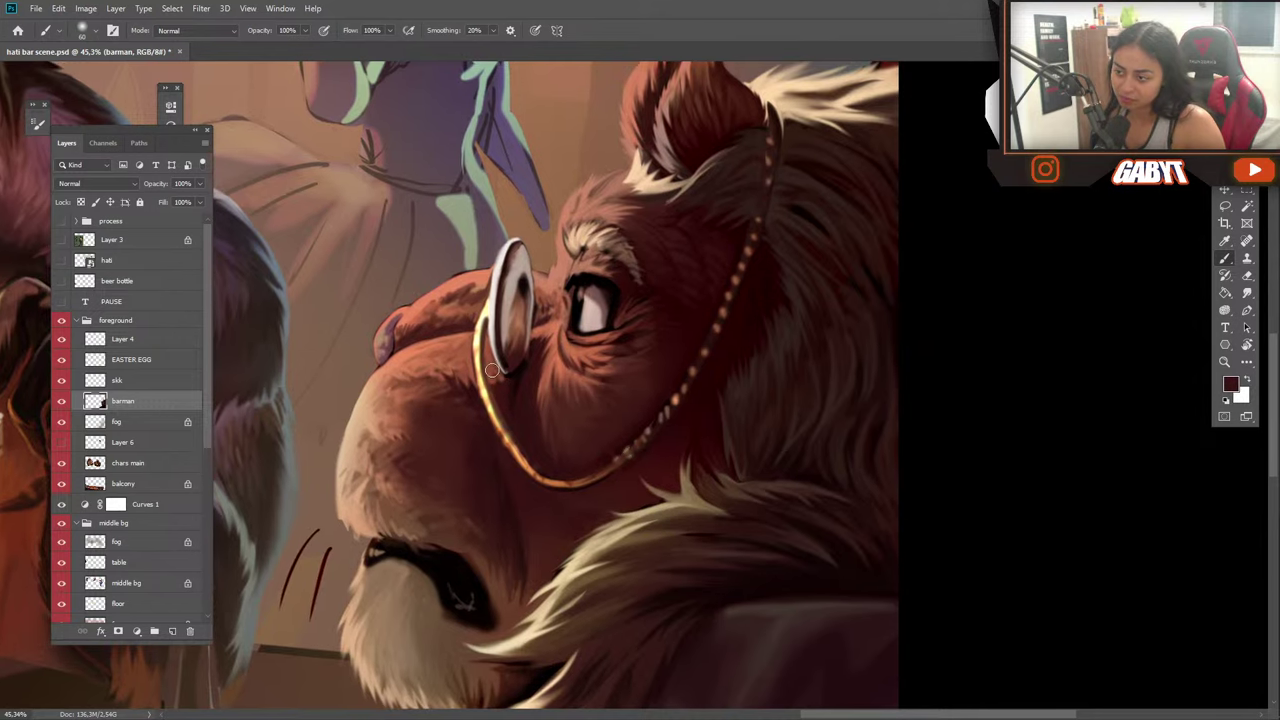
{"action": "left_click", "coordinate": [437, 375], "text": "alt"}
{"action": "left_click", "coordinate": [368, 435], "text": "alt"}
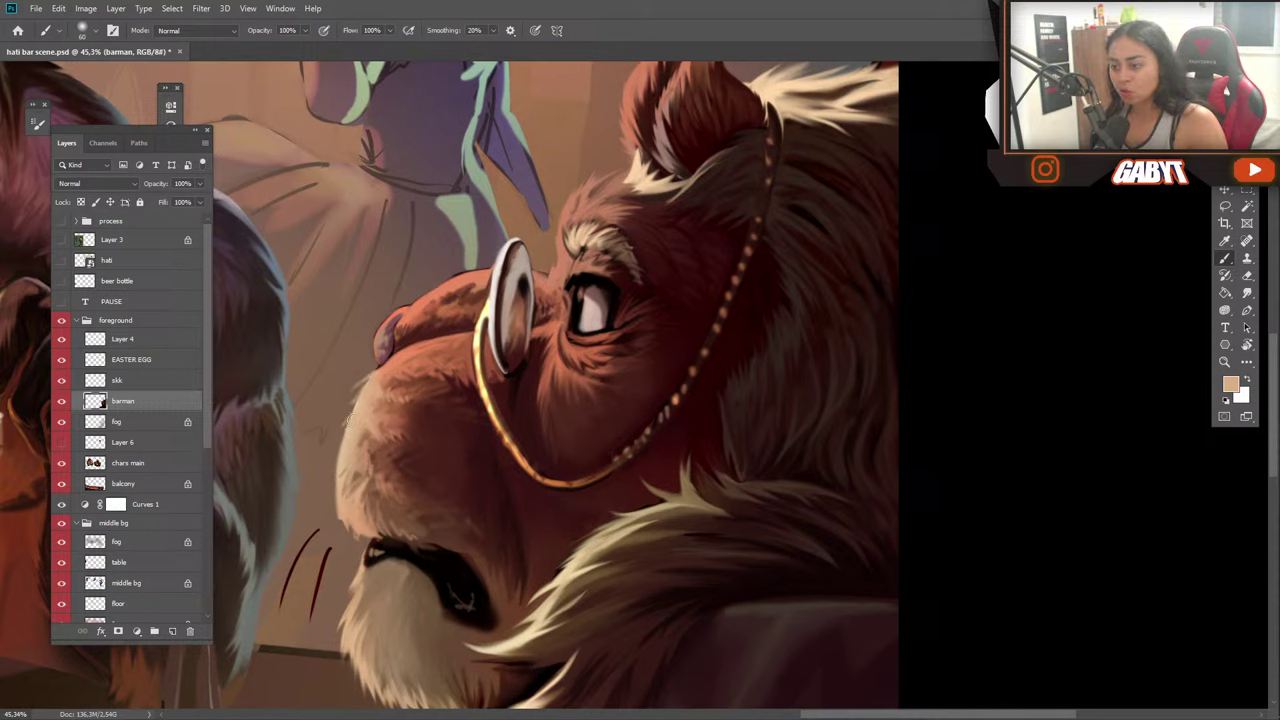
{"action": "mouse_move", "coordinate": [347, 442]}
{"action": "left_mouse_down"}
{"action": "mouse_move", "coordinate": [326, 507]}
{"action": "mouse_move", "coordinate": [341, 498]}
{"action": "mouse_move", "coordinate": [337, 488]}
{"action": "mouse_move", "coordinate": [308, 629]}
{"action": "left_mouse_up"}
{"action": "key", "text": "e"}
{"action": "mouse_move", "coordinate": [318, 532]}
{"action": "left_mouse_down"}
{"action": "mouse_move", "coordinate": [282, 602]}
{"action": "mouse_move", "coordinate": [292, 570]}
{"action": "left_mouse_up"}
{"action": "key", "text": "b"}
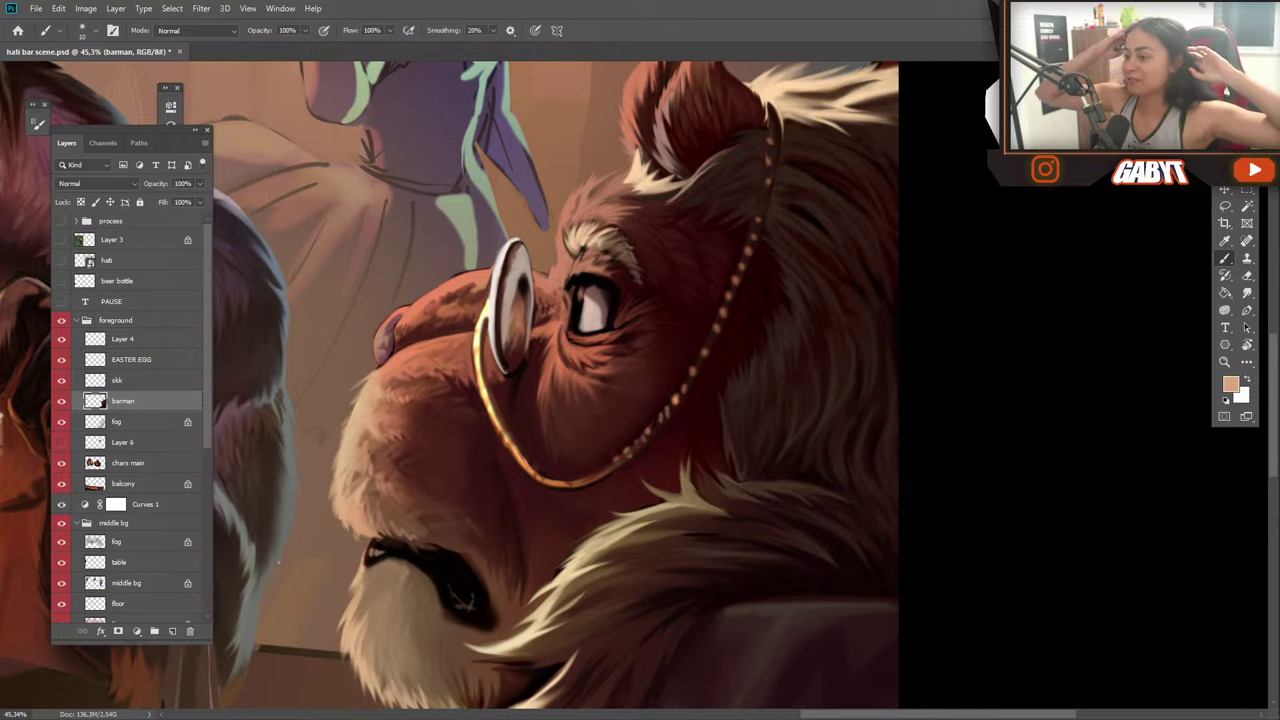
{"action": "left_click_drag", "start_coordinate": [339, 540], "coordinate": [304, 648]}
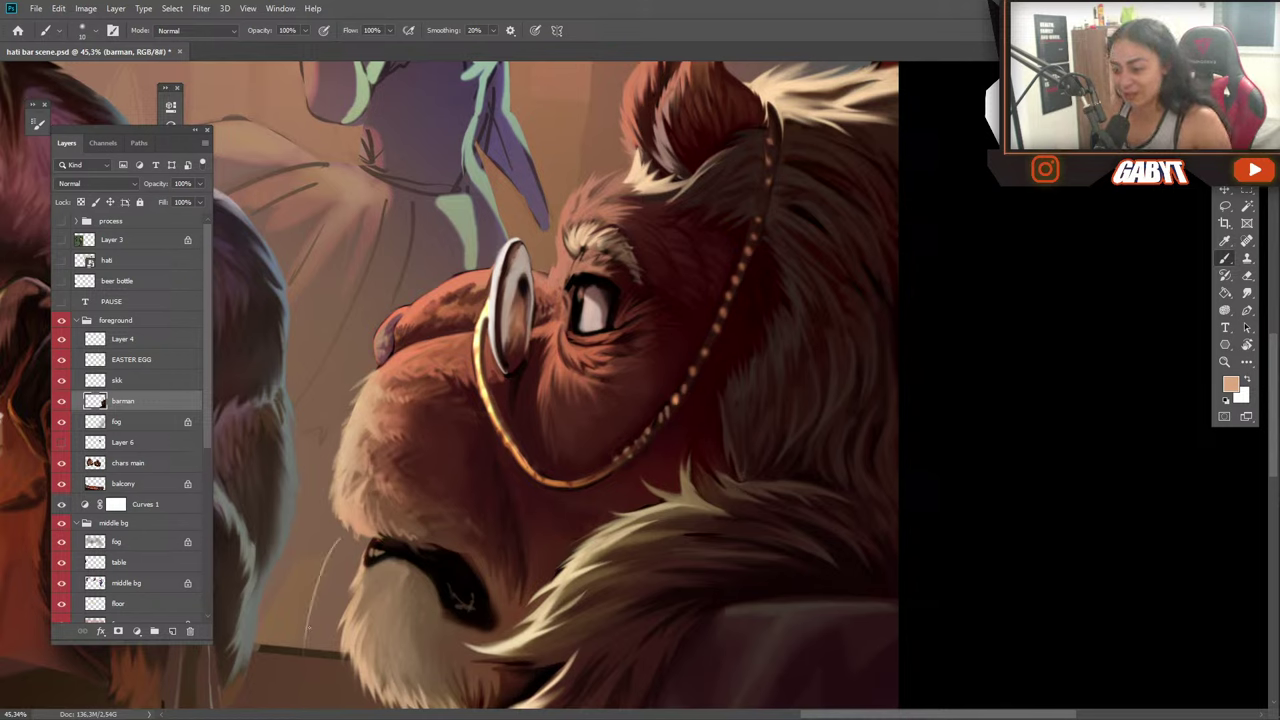
{"action": "key", "text": "z"}
{"action": "key", "text": "ctrl+z"}
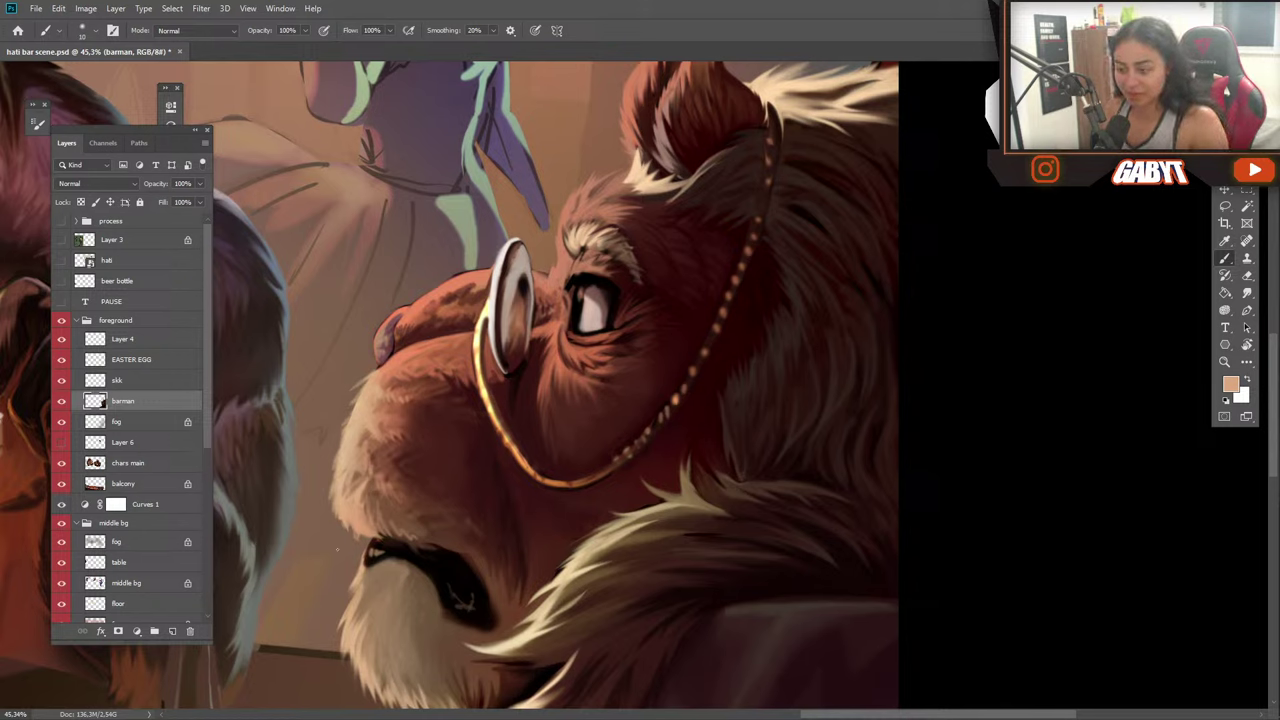
{"action": "left_click_drag", "start_coordinate": [341, 538], "coordinate": [312, 630]}
{"action": "key", "text": "ctrl+z"}
{"action": "left_click_drag", "start_coordinate": [346, 537], "coordinate": [310, 640]}
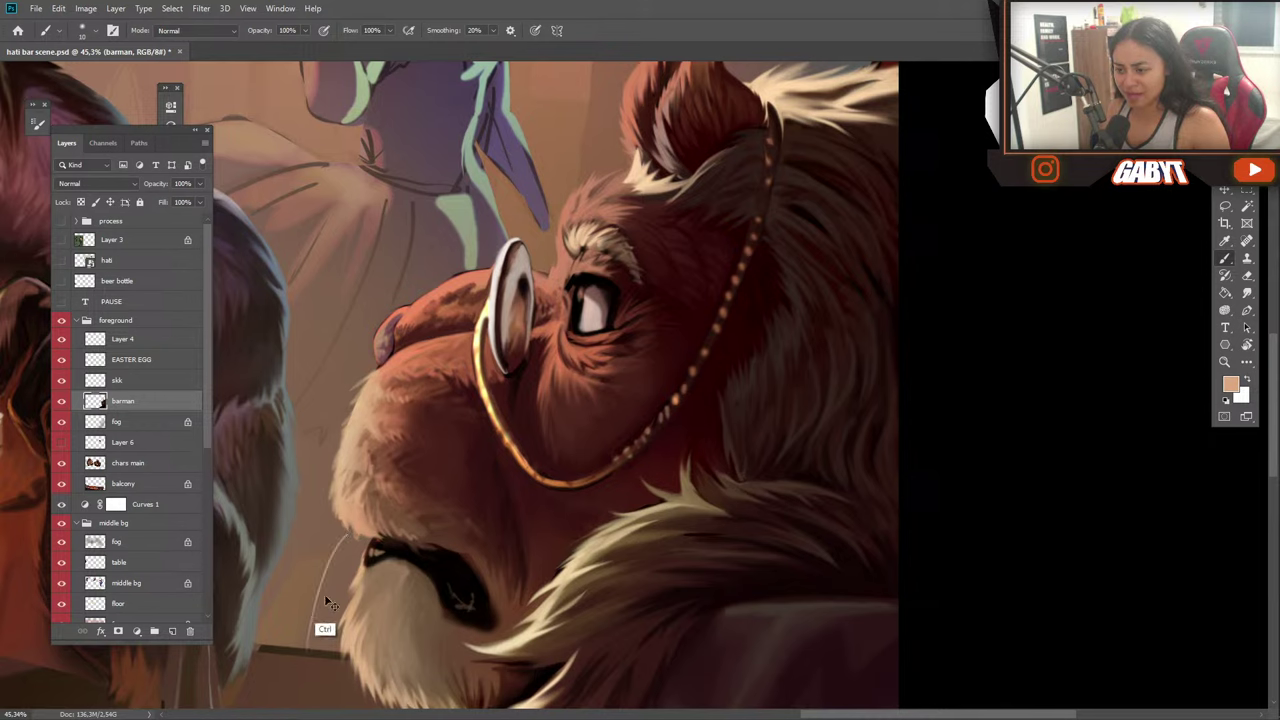
{"action": "key", "text": "ctrl+z"}
Draw two thin, light tan whiskers curving down from the front of the barman's upper lip.
{"action": "left_click_drag", "start_coordinate": [343, 538], "coordinate": [311, 646]}
{"action": "left_click_drag", "start_coordinate": [321, 525], "coordinate": [258, 628]}
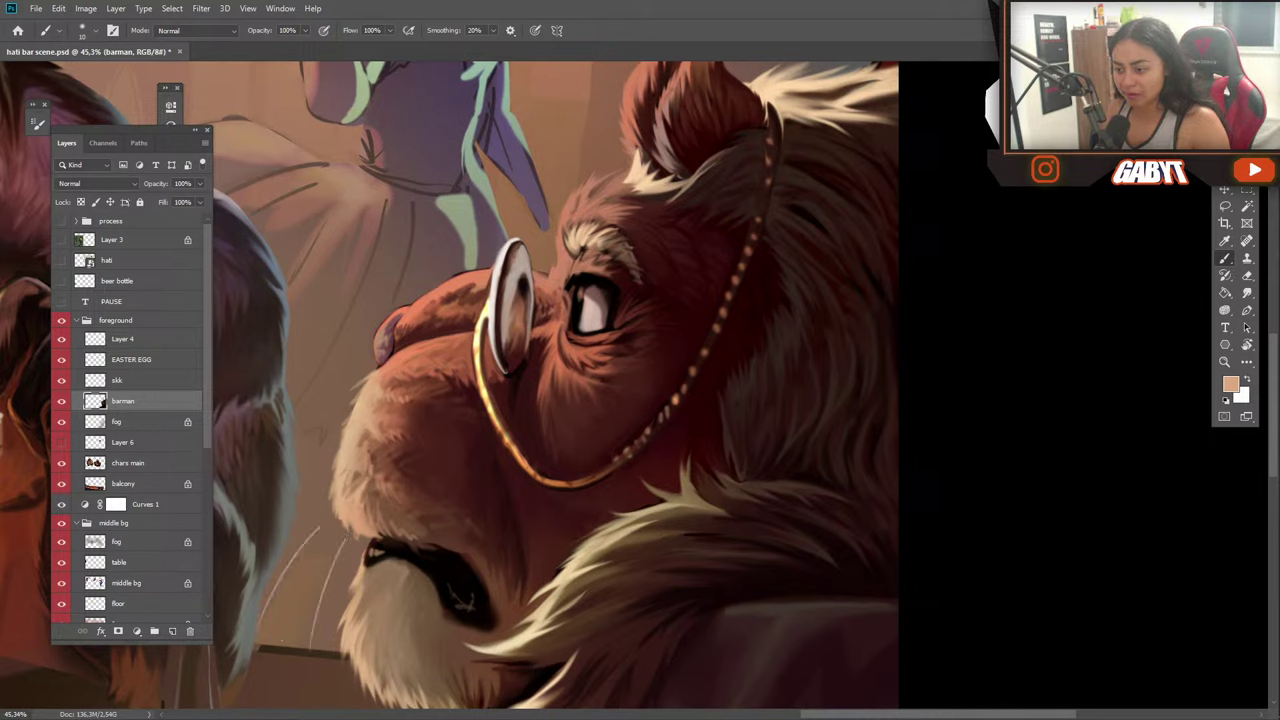
{"action": "key", "text": "ctrl+z"}
{"action": "left_click_drag", "start_coordinate": [326, 534], "coordinate": [283, 621]}
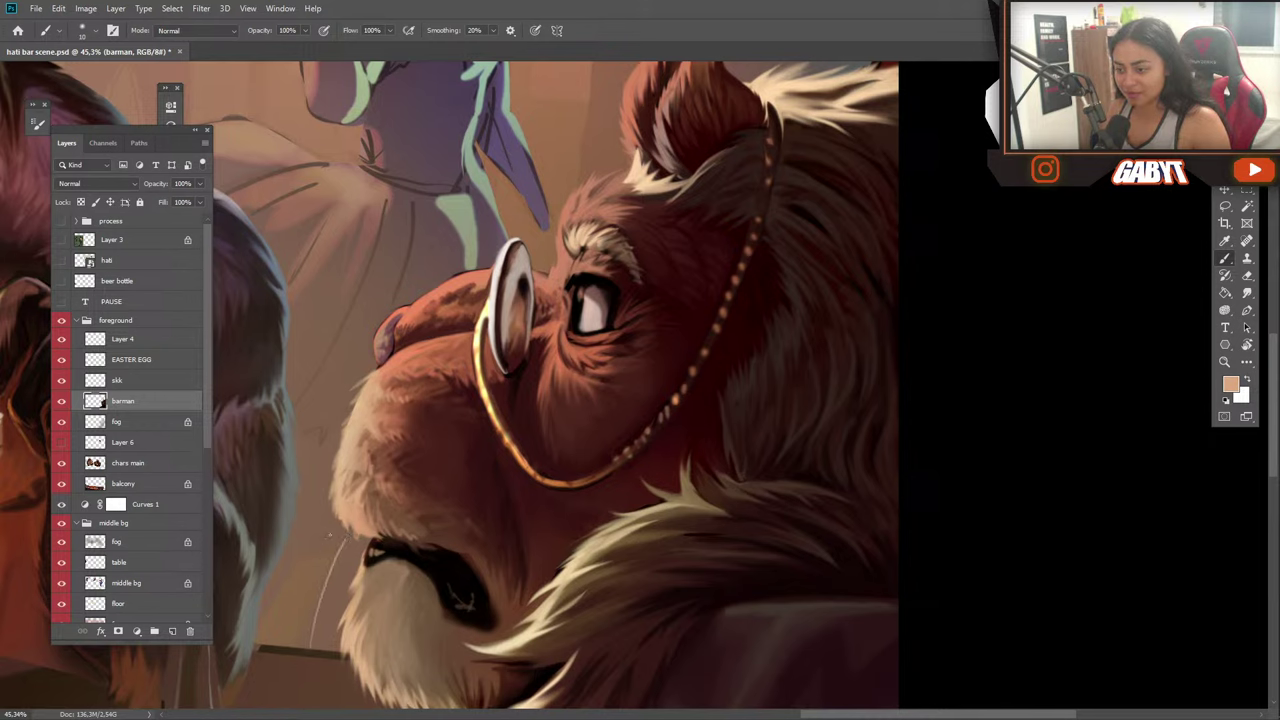
{"action": "left_click_drag", "start_coordinate": [330, 535], "coordinate": [302, 588]}
{"action": "left_click_drag", "start_coordinate": [332, 533], "coordinate": [270, 606]}
Lasso the two whiskers, scale them down to about 89% and deselect them.
{"action": "key", "text": "l"}
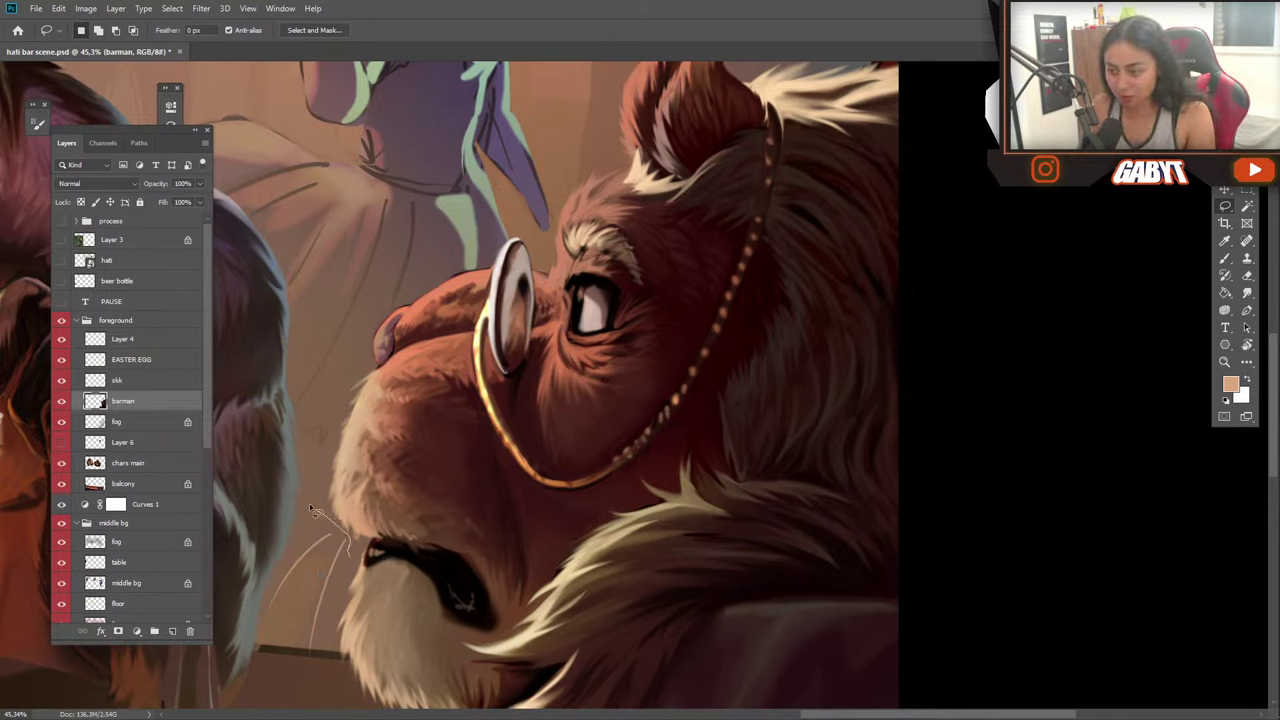
{"action": "mouse_move", "coordinate": [310, 508]}
{"action": "left_mouse_down"}
{"action": "mouse_move", "coordinate": [256, 548]}
{"action": "mouse_move", "coordinate": [245, 633]}
{"action": "mouse_move", "coordinate": [303, 682]}
{"action": "mouse_move", "coordinate": [350, 598]}
{"action": "left_mouse_up"}
{"action": "key", "text": "ctrl+d"}
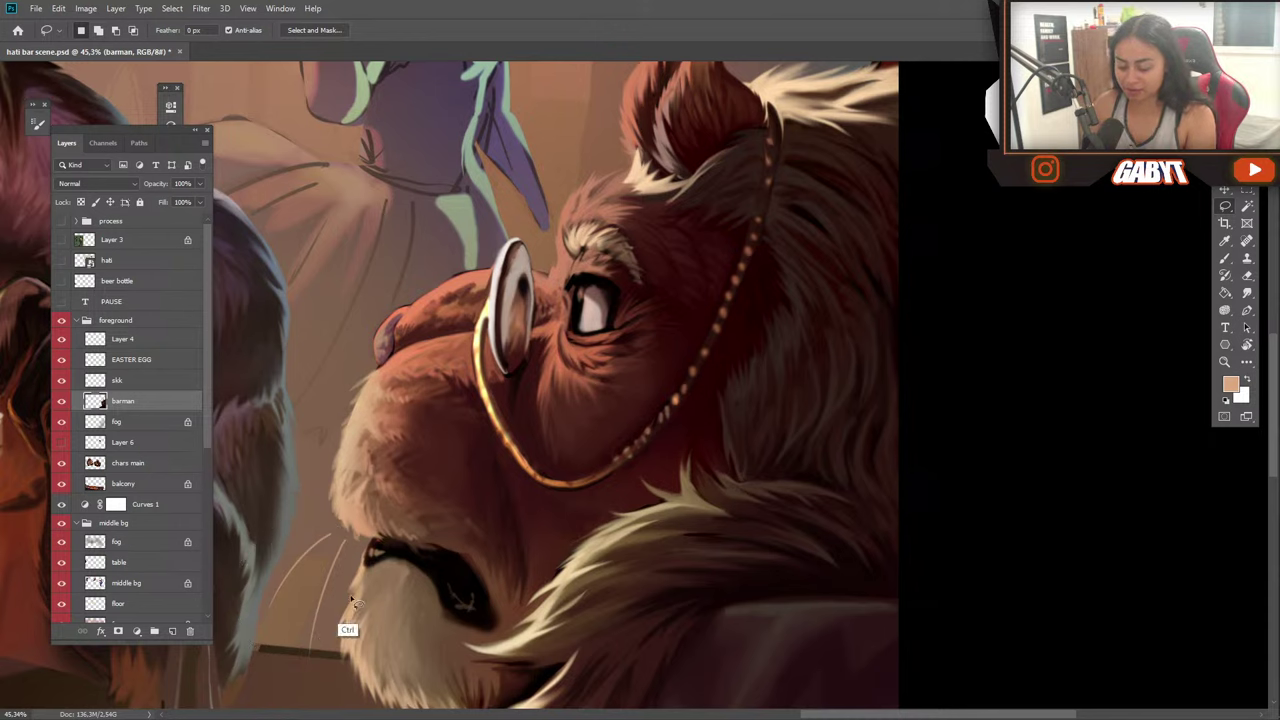
{"action": "key", "text": "ctrl+t"}
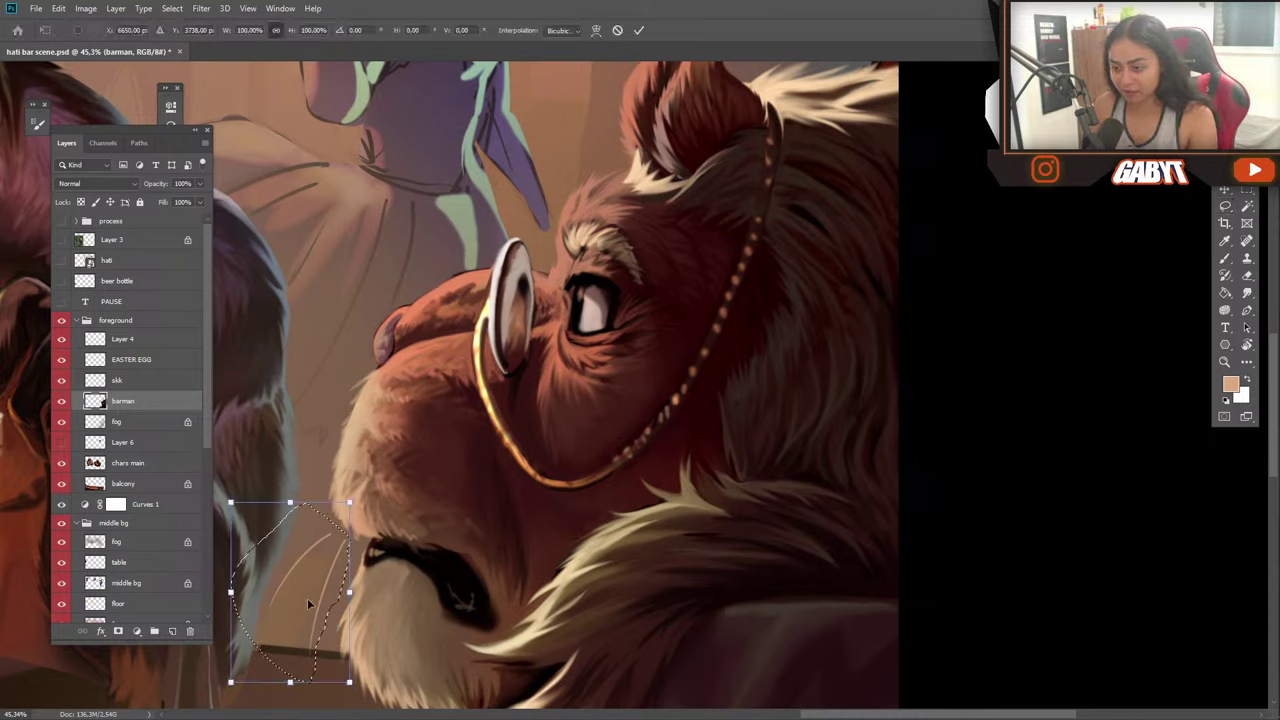
{"action": "left_click_drag", "start_coordinate": [240, 680], "coordinate": [244, 664]}
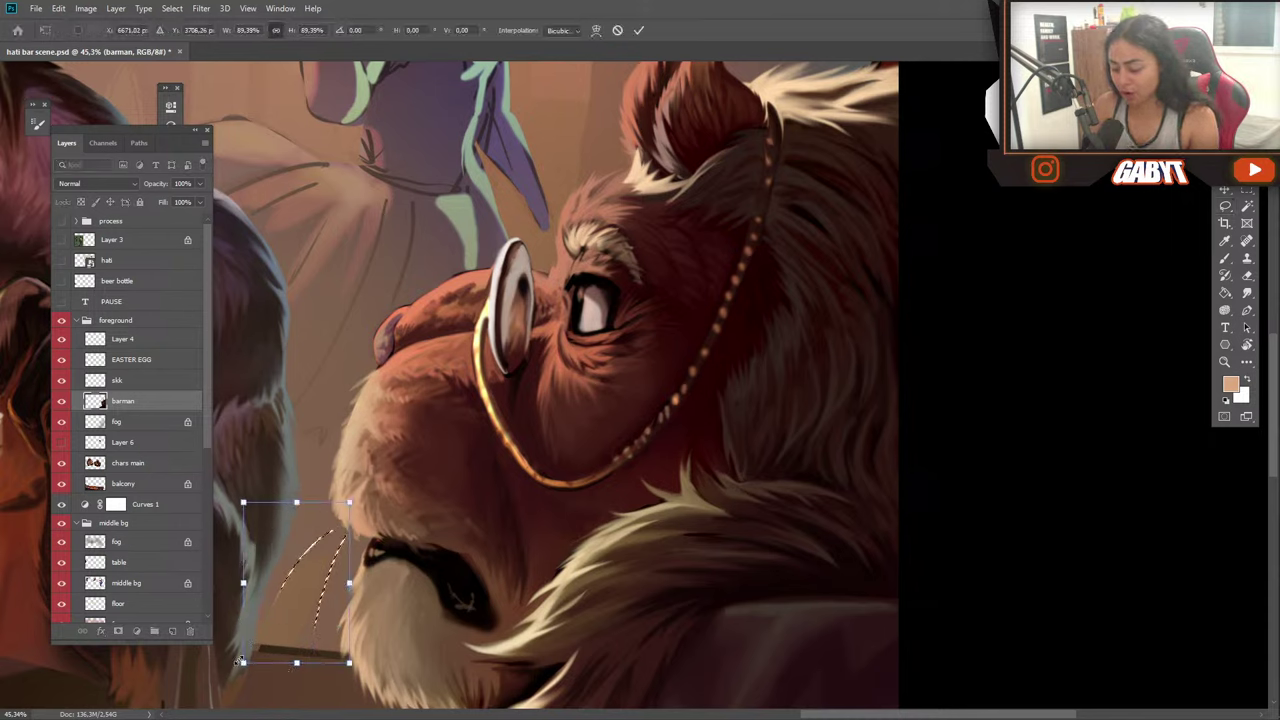
{"action": "key", "text": "Return"}
{"action": "key", "text": "ctrl+d"}
Paint short fur strokes on the front of the muzzle above the lip with sampled tan and reddish browns.
{"action": "key", "text": "b"}
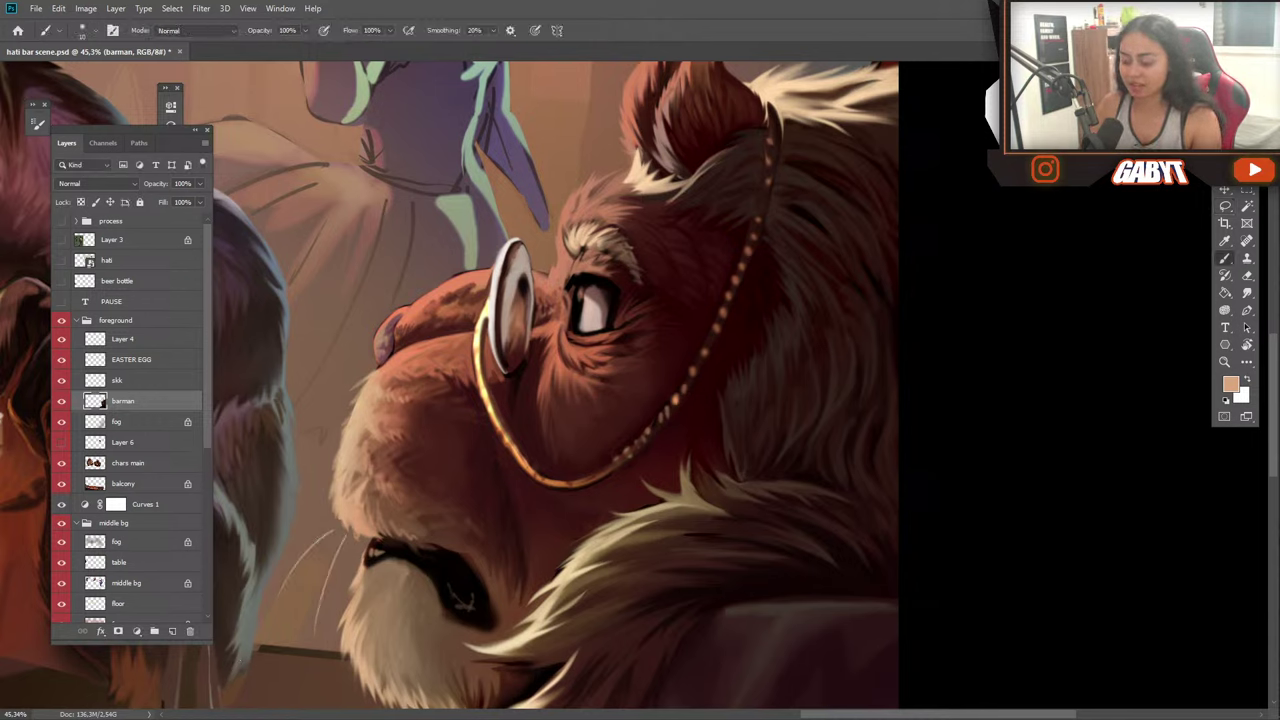
{"action": "left_click", "coordinate": [368, 535], "text": "alt"}
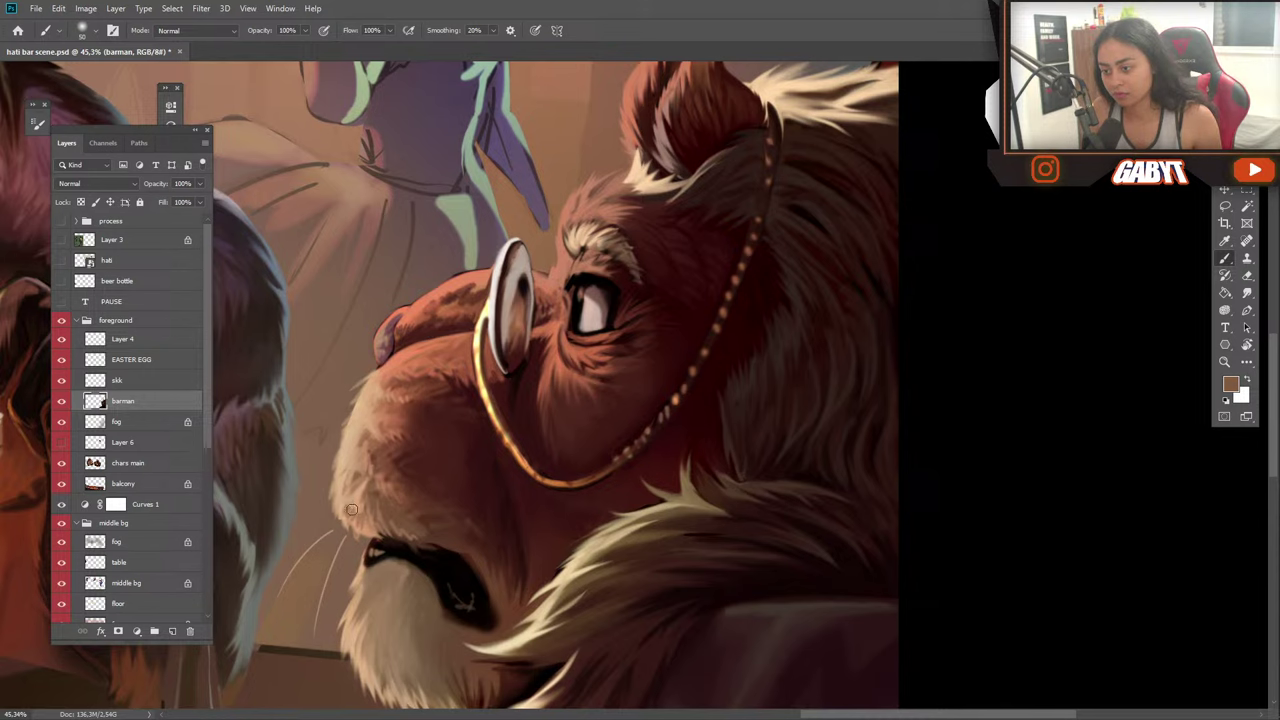
{"action": "left_click", "coordinate": [357, 493], "text": "alt"}
{"action": "left_click_drag", "start_coordinate": [361, 486], "coordinate": [382, 505]}
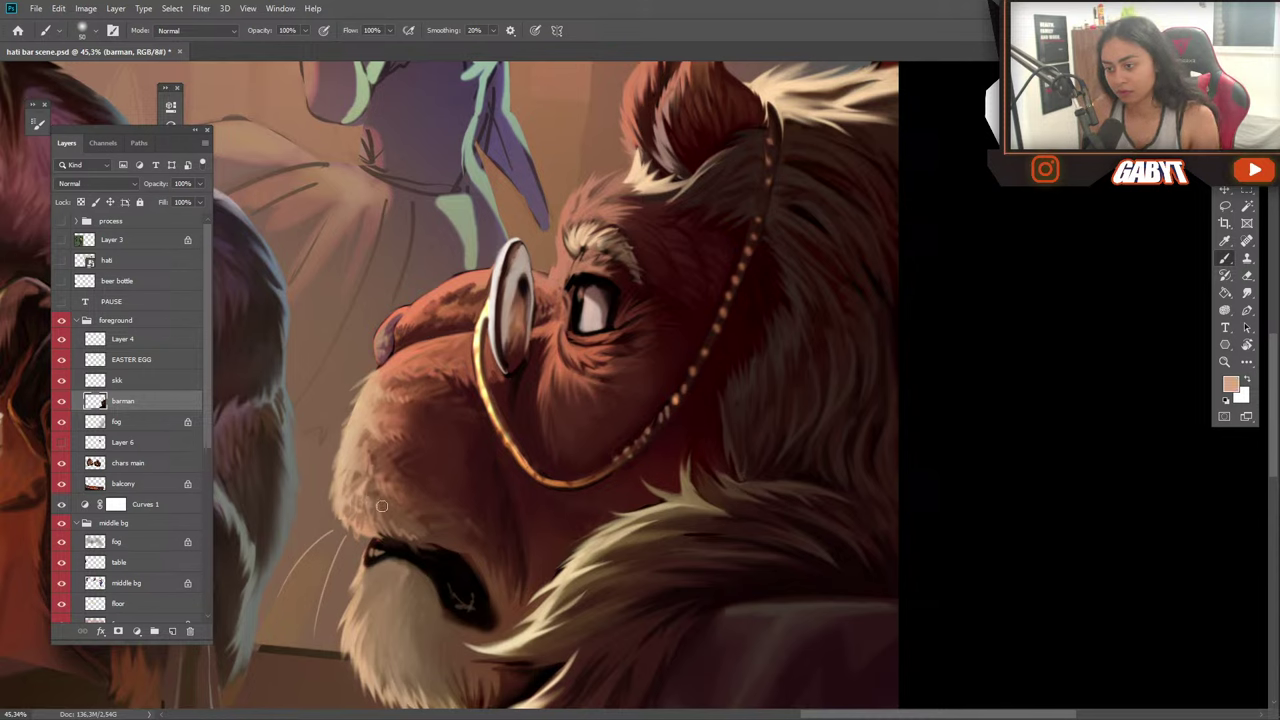
{"action": "left_click", "coordinate": [379, 492], "text": "alt"}
{"action": "left_click", "coordinate": [382, 486], "text": "alt"}
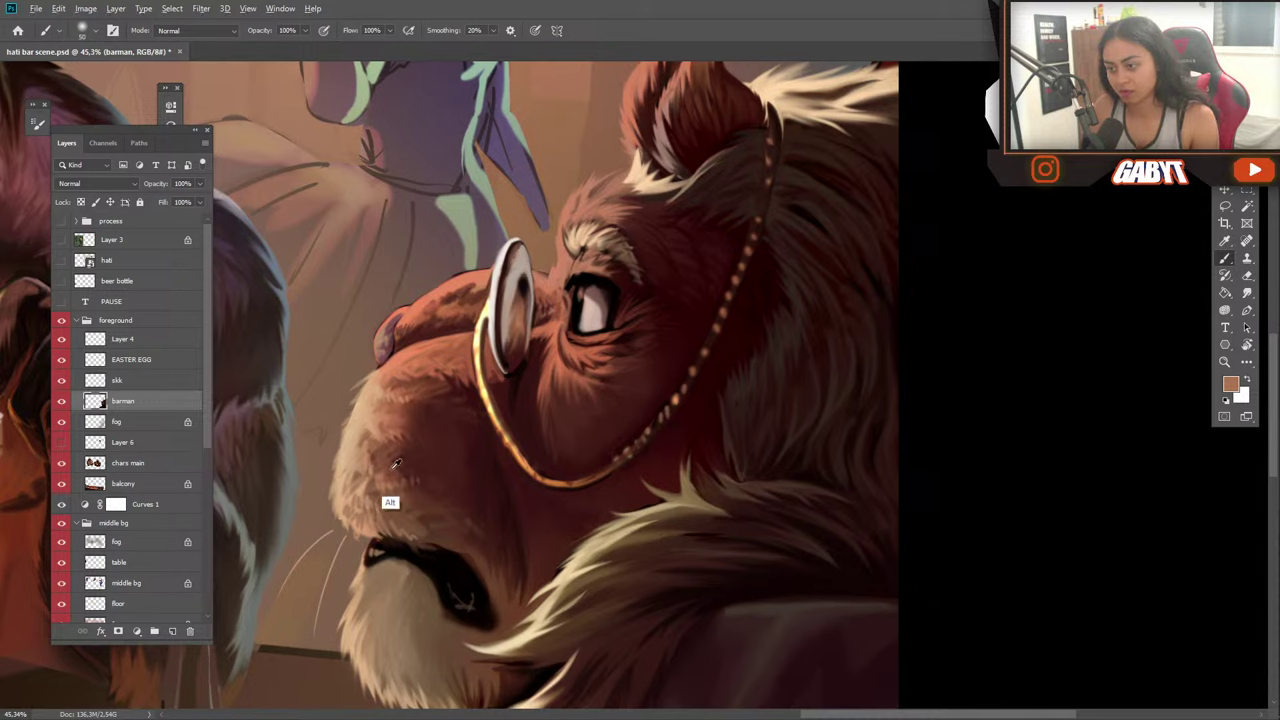
{"action": "left_click", "coordinate": [390, 504], "text": "alt"}
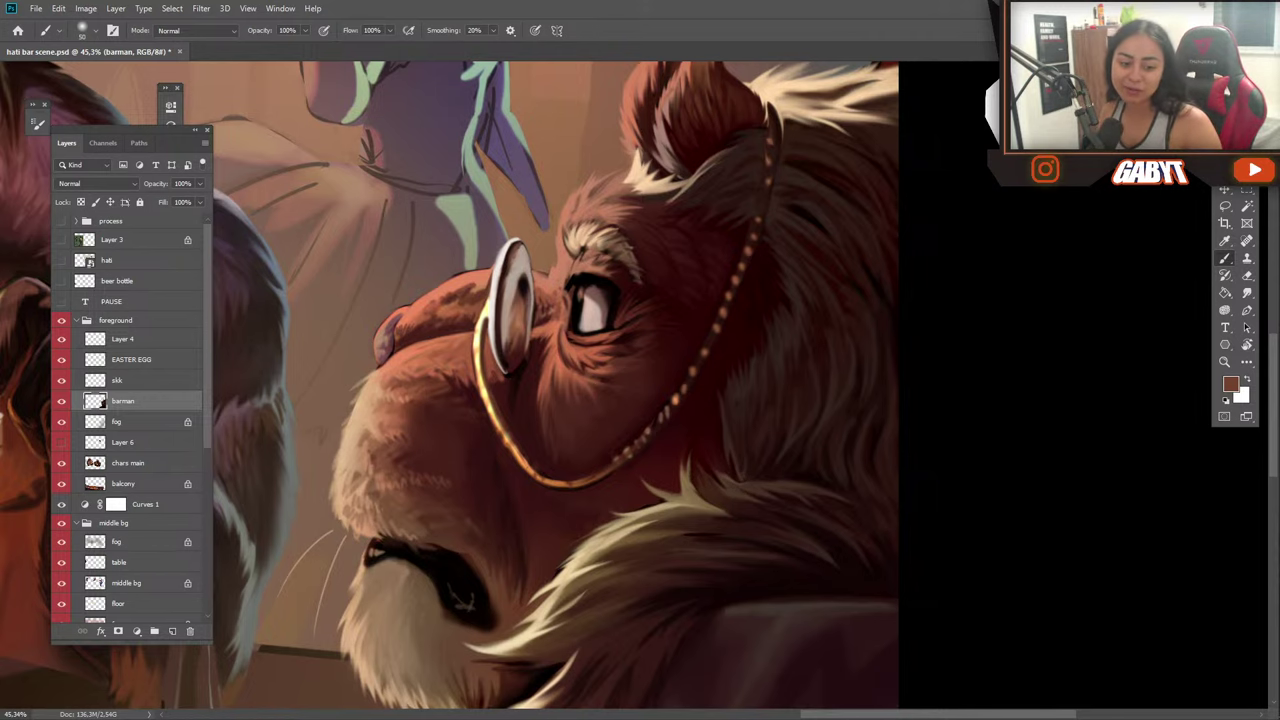
Blend the fur across the middle of the muzzle with sampled dark reds and reddish brown.
{"action": "left_click_drag", "start_coordinate": [503, 405], "coordinate": [630, 290]}
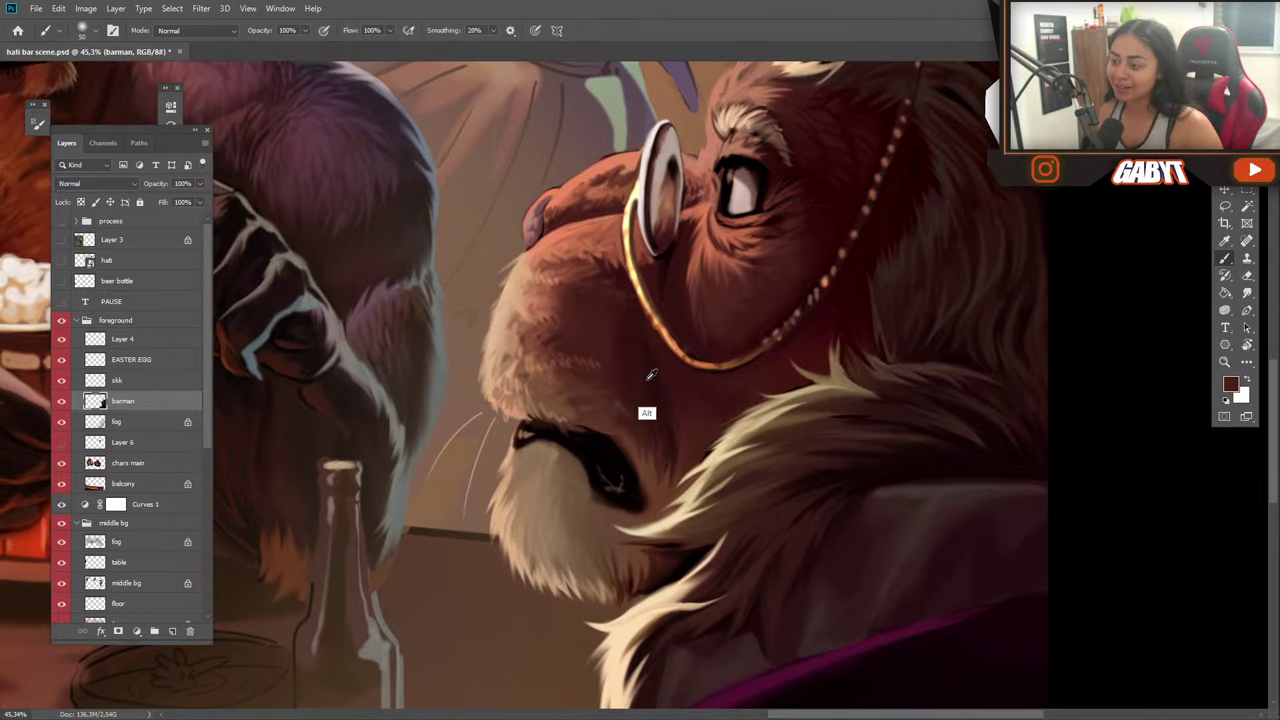
{"action": "left_click", "coordinate": [648, 374], "text": "alt"}
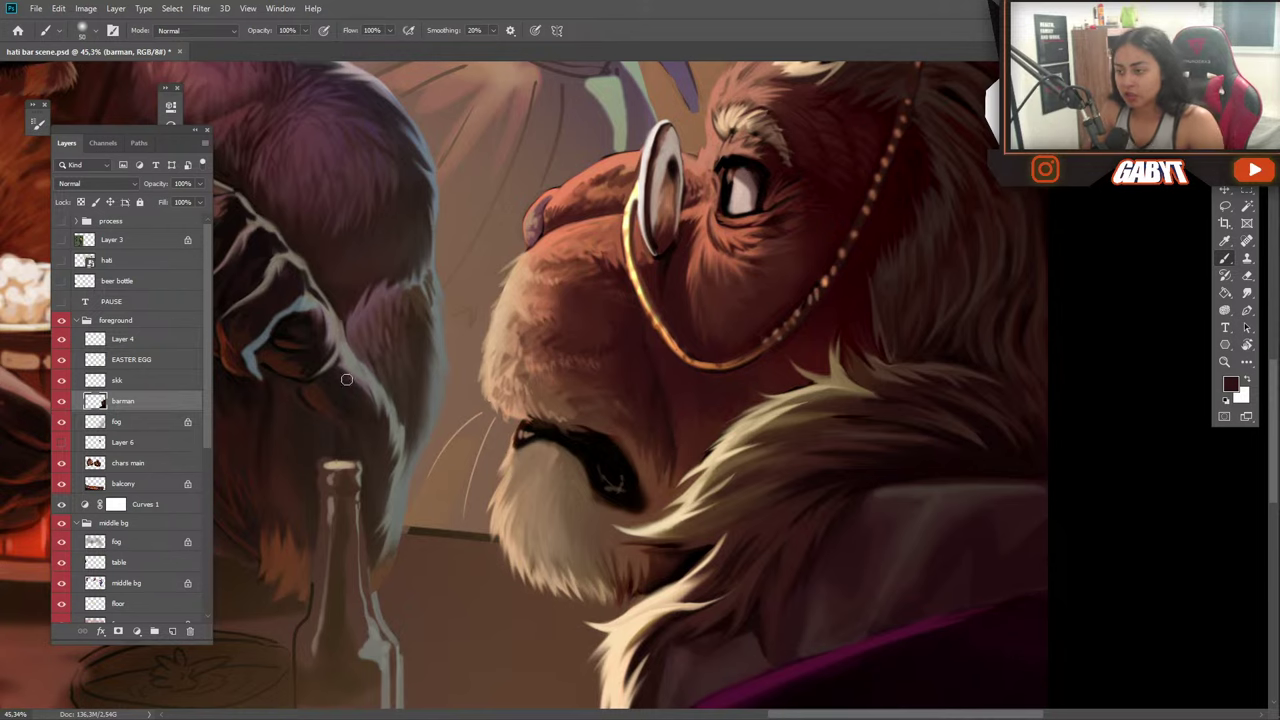
{"action": "scroll", "coordinate": [581, 412], "scroll_direction": "up", "scroll_amount": 1}
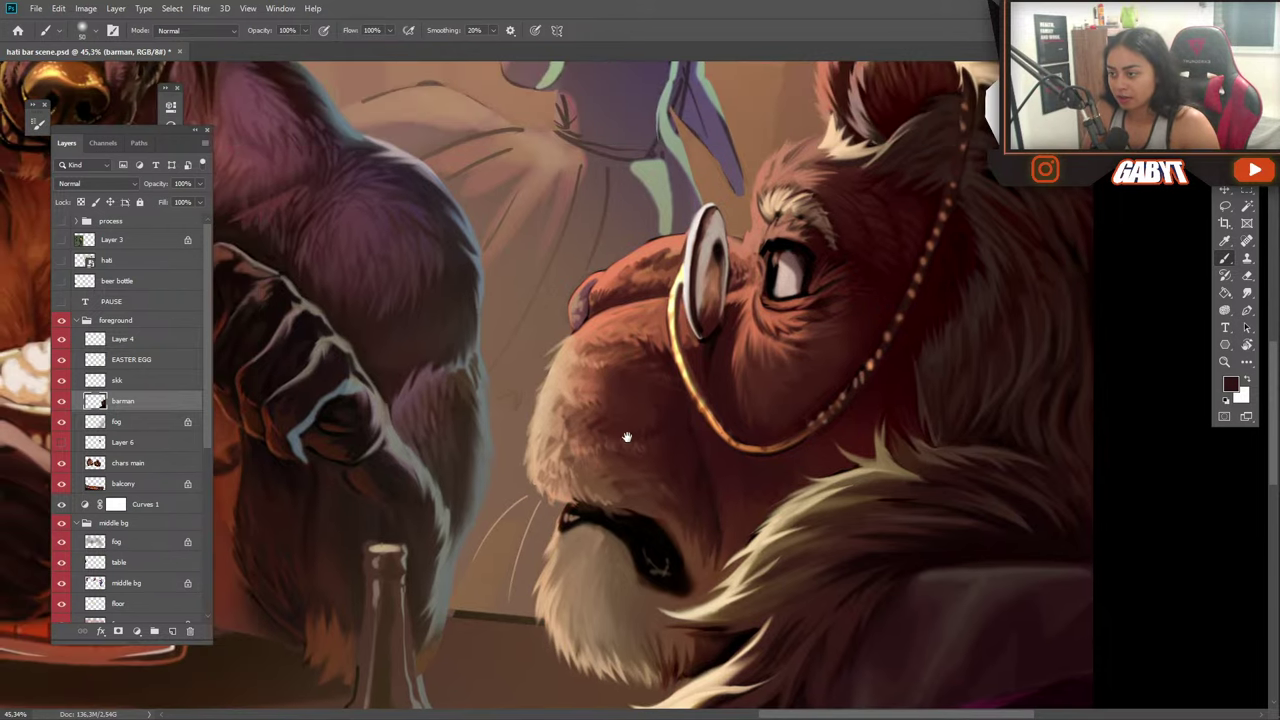
{"action": "left_click", "coordinate": [589, 437], "text": "alt"}
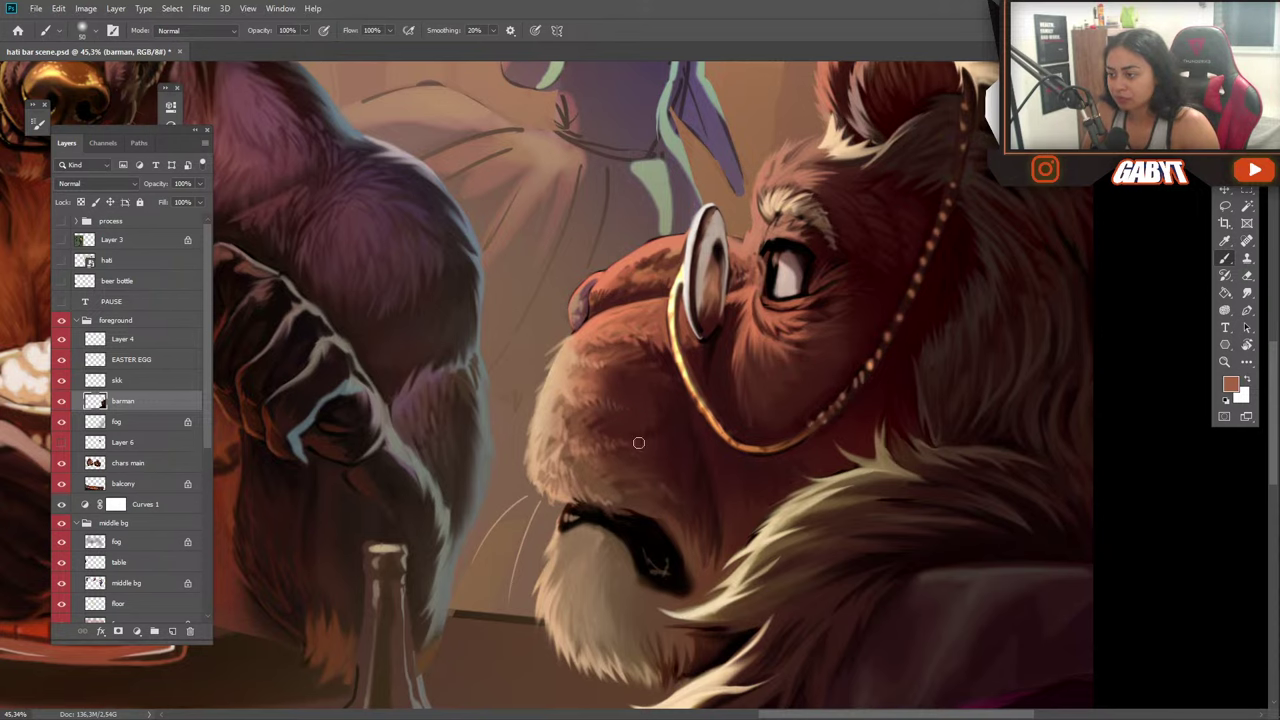
{"action": "left_click", "coordinate": [632, 412], "text": "alt"}
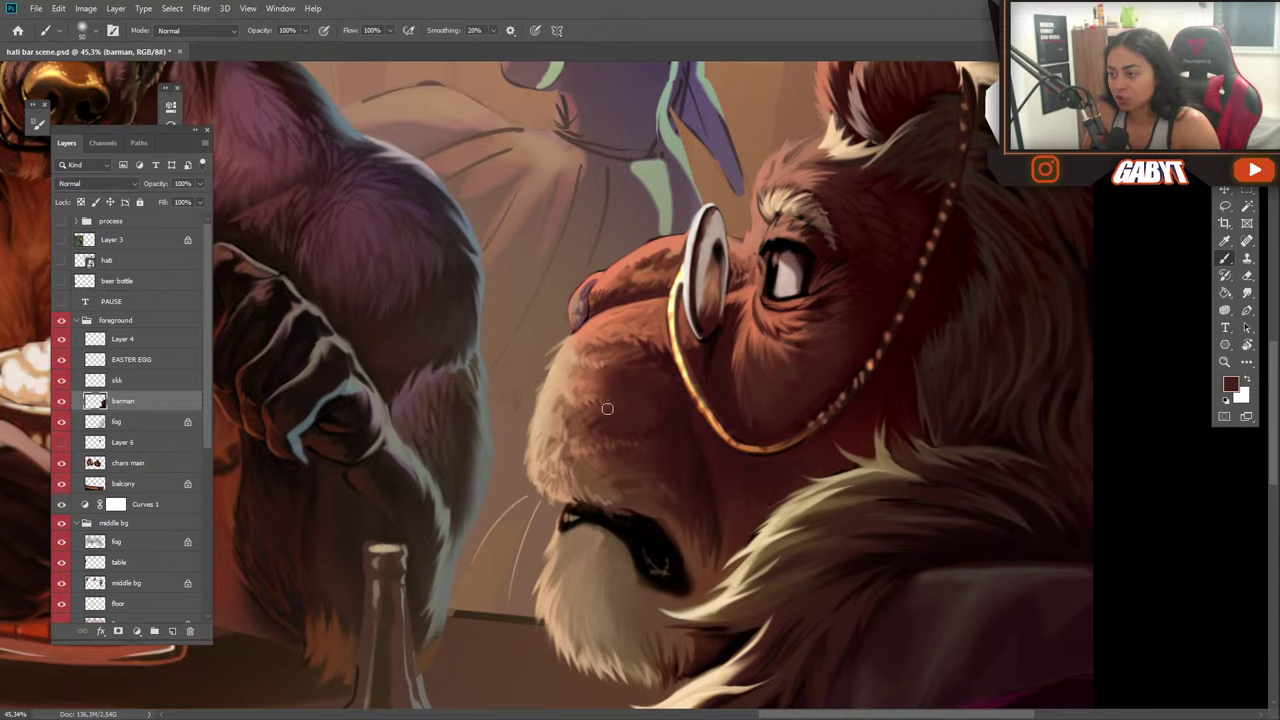
Paint fine black fur strokes over the front corner of the mouth onto the pale chin with sampled black.
{"action": "scroll", "coordinate": [642, 410], "scroll_direction": "down", "scroll_amount": 2}
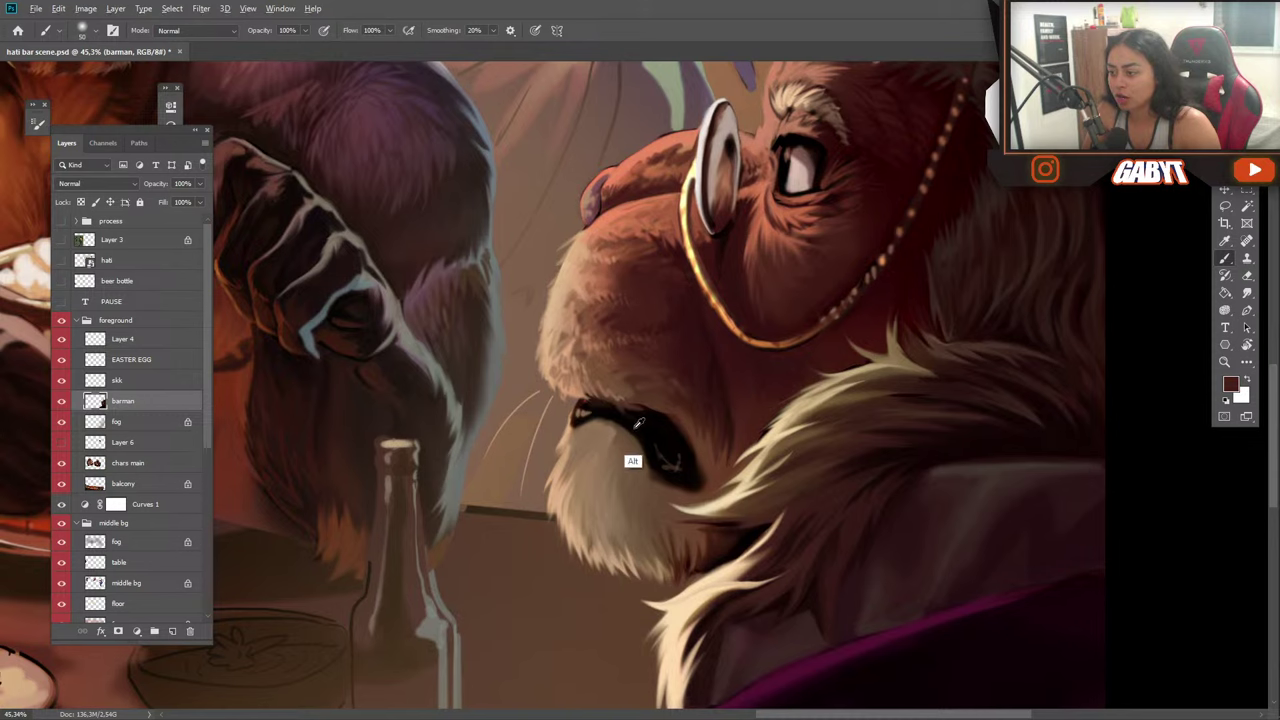
{"action": "left_click", "coordinate": [602, 418], "text": "alt"}
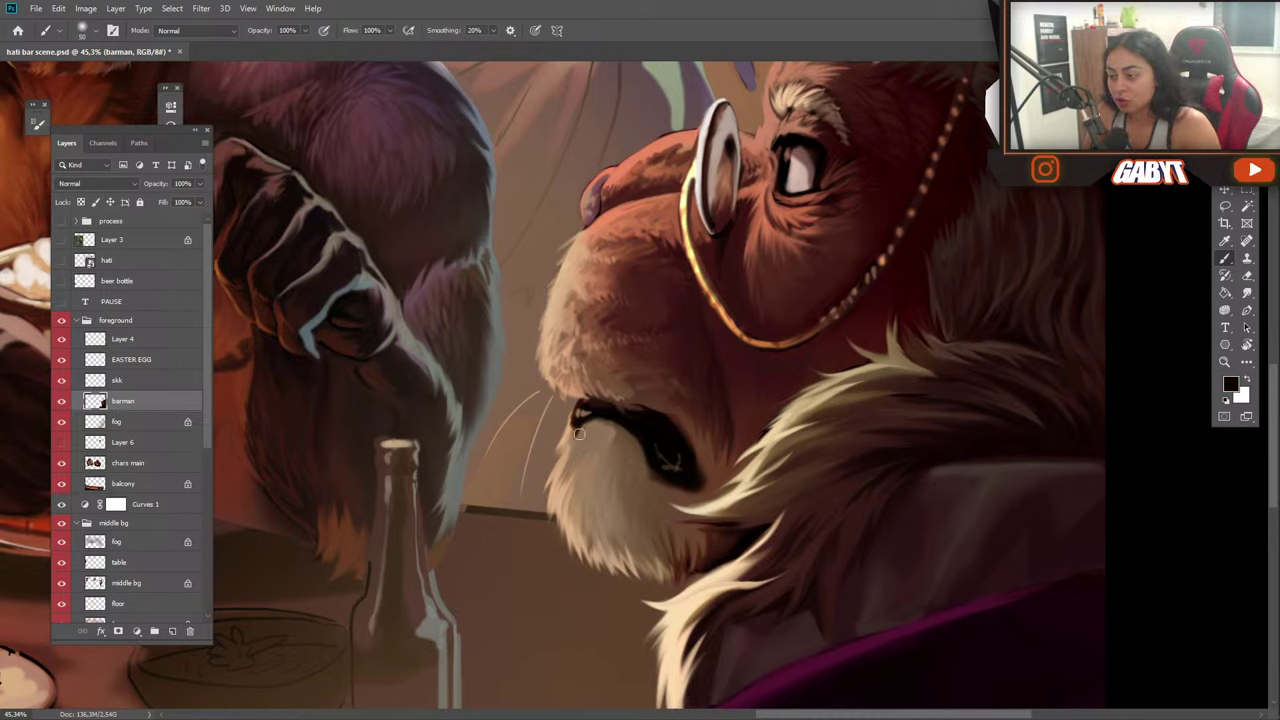
{"action": "mouse_move", "coordinate": [586, 426]}
{"action": "left_mouse_down"}
{"action": "mouse_move", "coordinate": [571, 455]}
{"action": "mouse_move", "coordinate": [567, 440]}
{"action": "left_mouse_up"}
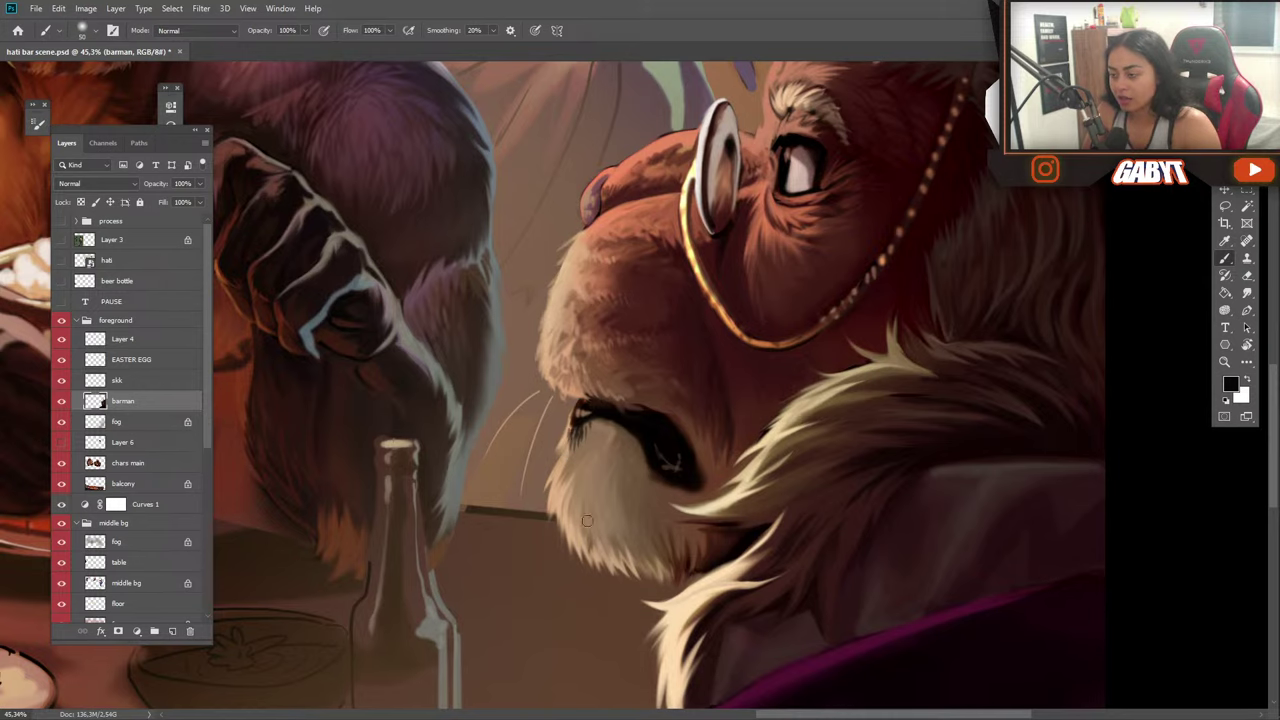
{"action": "scroll", "coordinate": [551, 478], "scroll_direction": "down", "scroll_amount": 3}
{"action": "scroll", "coordinate": [551, 478], "scroll_direction": "down", "scroll_amount": 2}
{"action": "scroll", "coordinate": [565, 440], "scroll_direction": "up", "scroll_amount": 5}
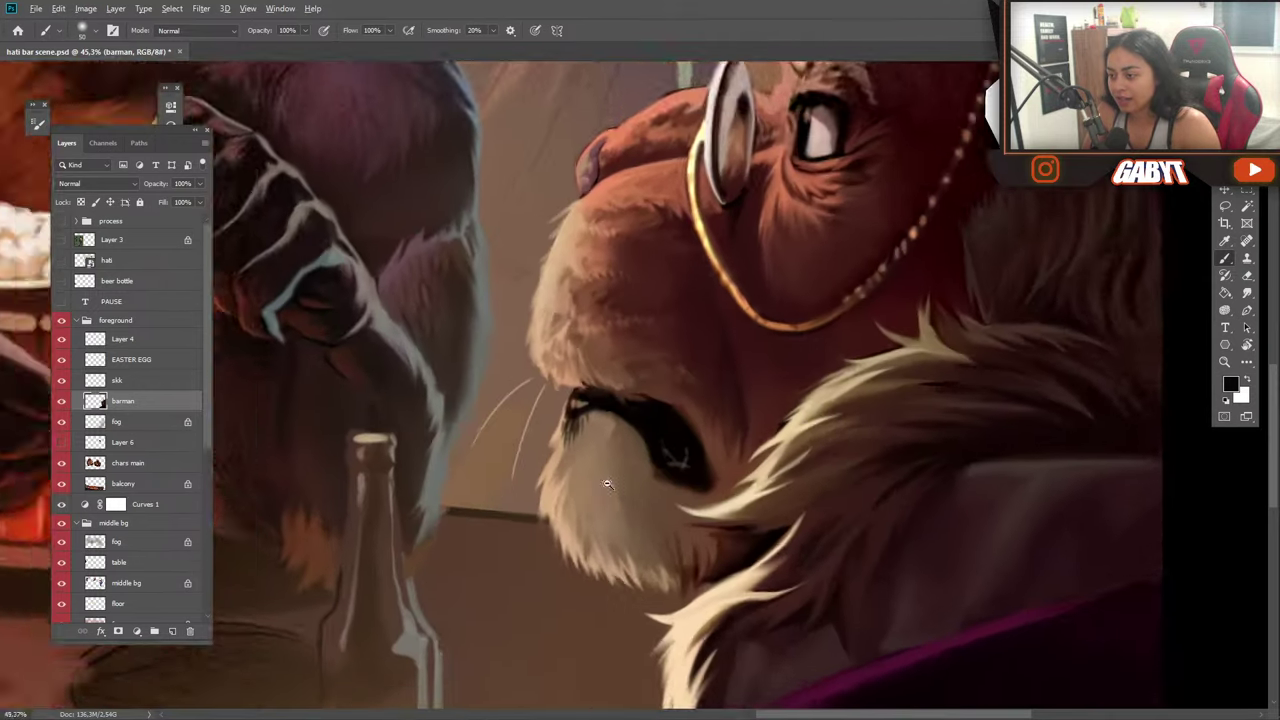
{"action": "mouse_move", "coordinate": [570, 418]}
{"action": "left_mouse_down"}
{"action": "mouse_move", "coordinate": [560, 442]}
{"action": "mouse_move", "coordinate": [559, 401]}
{"action": "left_mouse_up"}
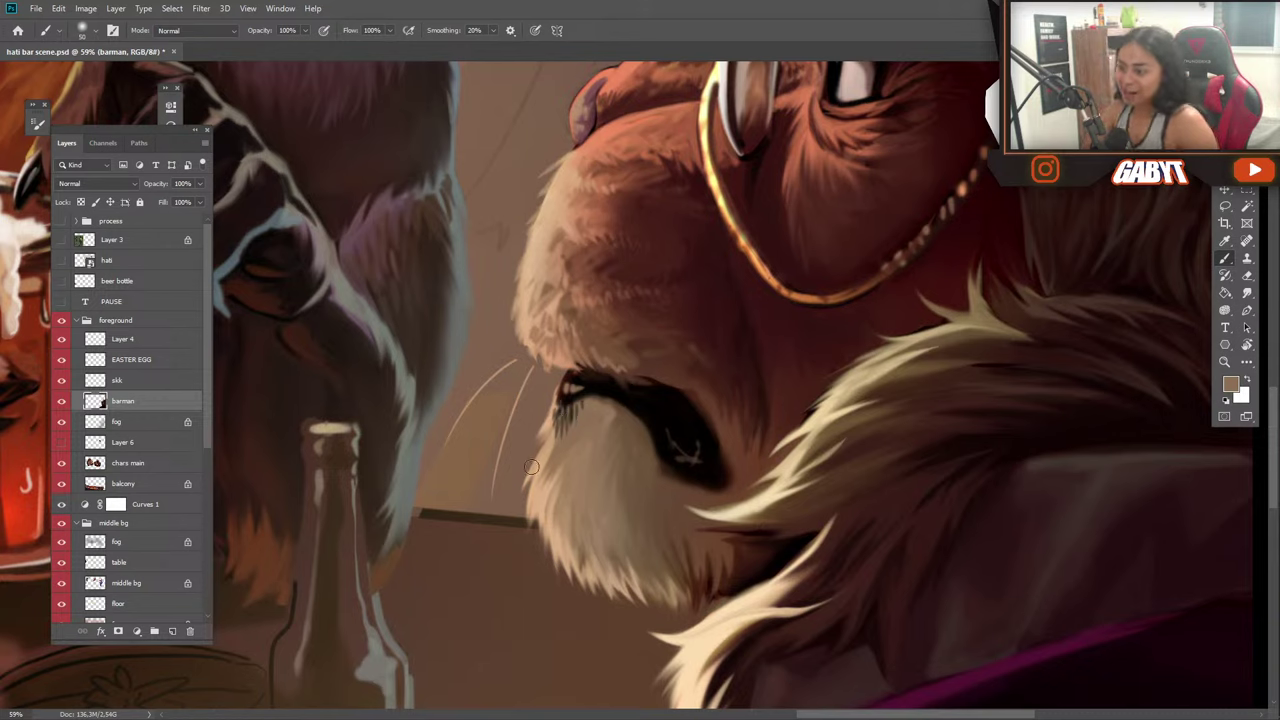
Fill the barman's open mouth with sampled black and paint subtle dark grey highlights along the inner lip.
{"action": "left_click", "coordinate": [691, 450], "text": "alt"}
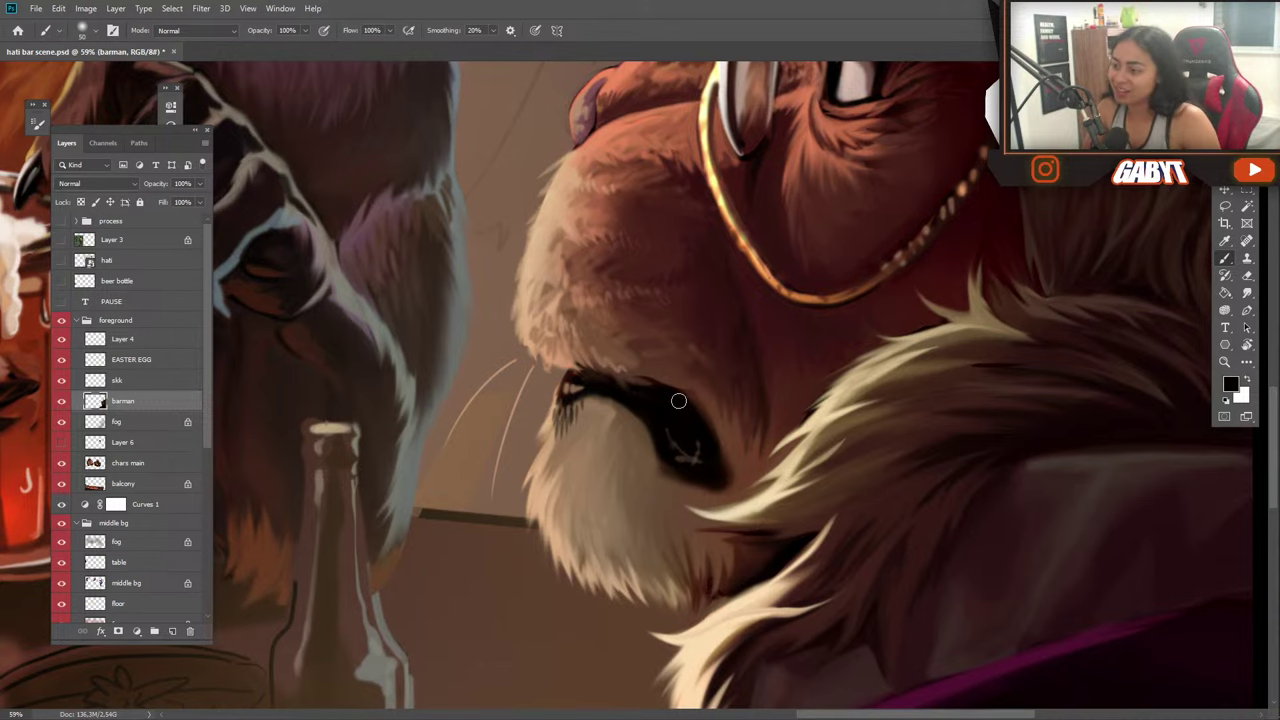
{"action": "left_click_drag", "start_coordinate": [703, 428], "coordinate": [723, 484]}
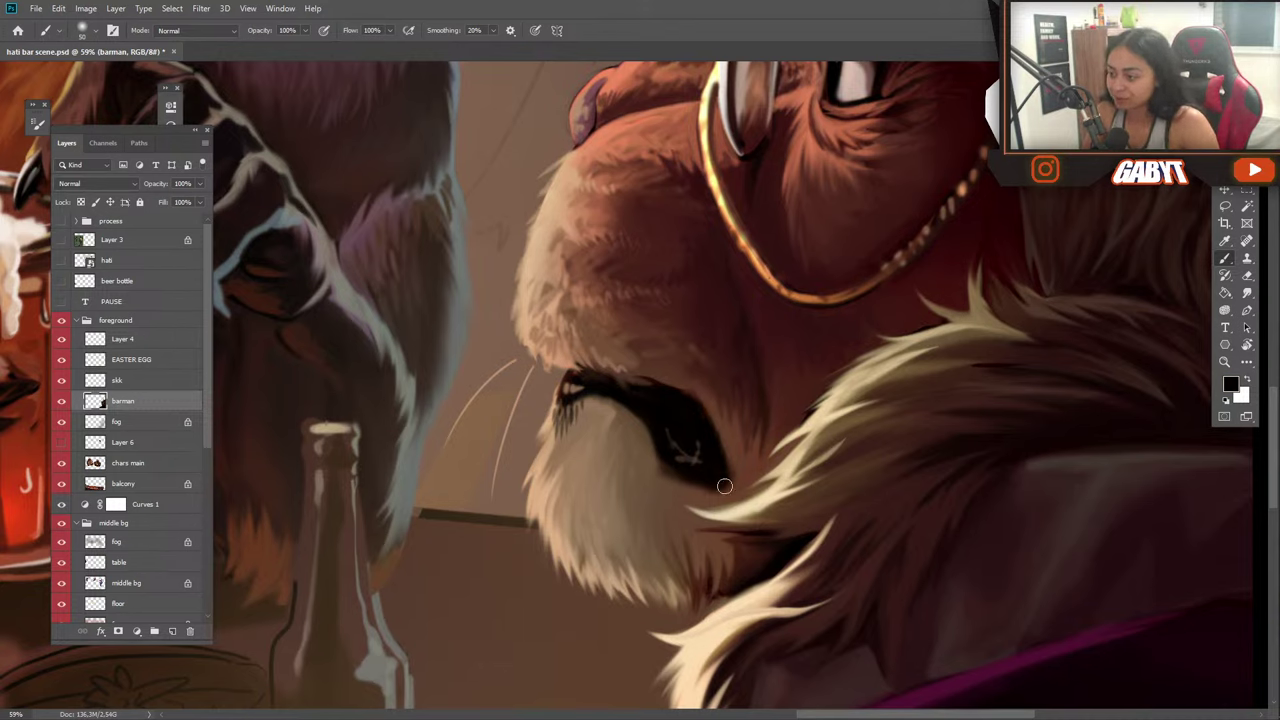
{"action": "mouse_move", "coordinate": [720, 469]}
{"action": "left_mouse_down"}
{"action": "mouse_move", "coordinate": [671, 438]}
{"action": "mouse_move", "coordinate": [655, 405]}
{"action": "left_mouse_up"}
{"action": "left_click", "coordinate": [655, 527], "text": "alt"}
{"action": "left_click", "coordinate": [666, 432], "text": "alt"}
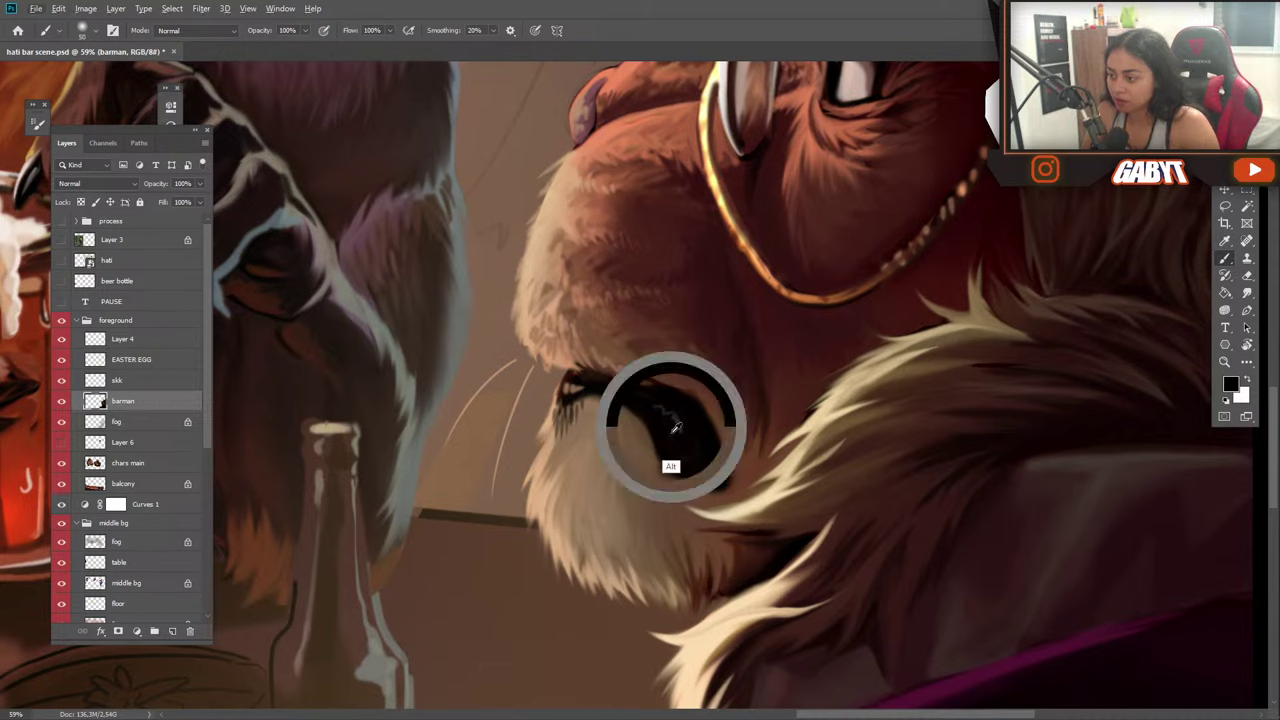
{"action": "left_click", "coordinate": [678, 418], "text": "alt"}
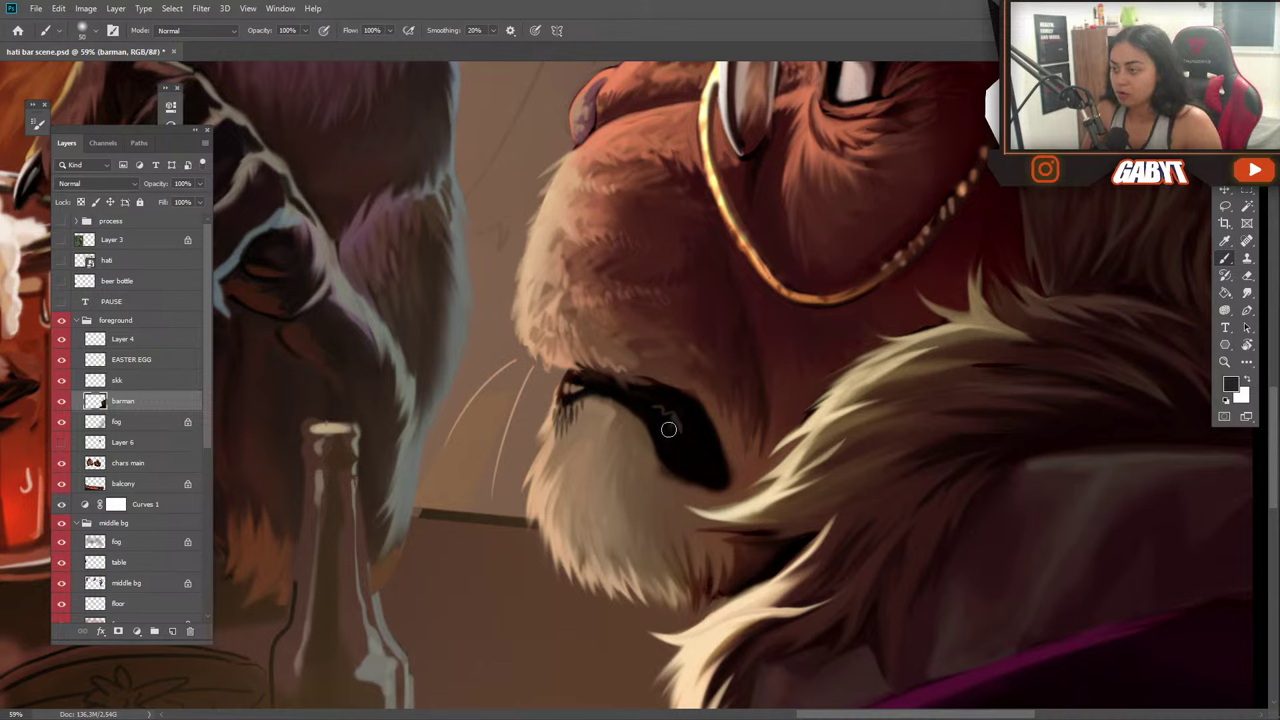
{"action": "mouse_move", "coordinate": [673, 428]}
{"action": "left_mouse_down"}
{"action": "mouse_move", "coordinate": [660, 440]}
{"action": "mouse_move", "coordinate": [651, 409]}
{"action": "left_mouse_up"}
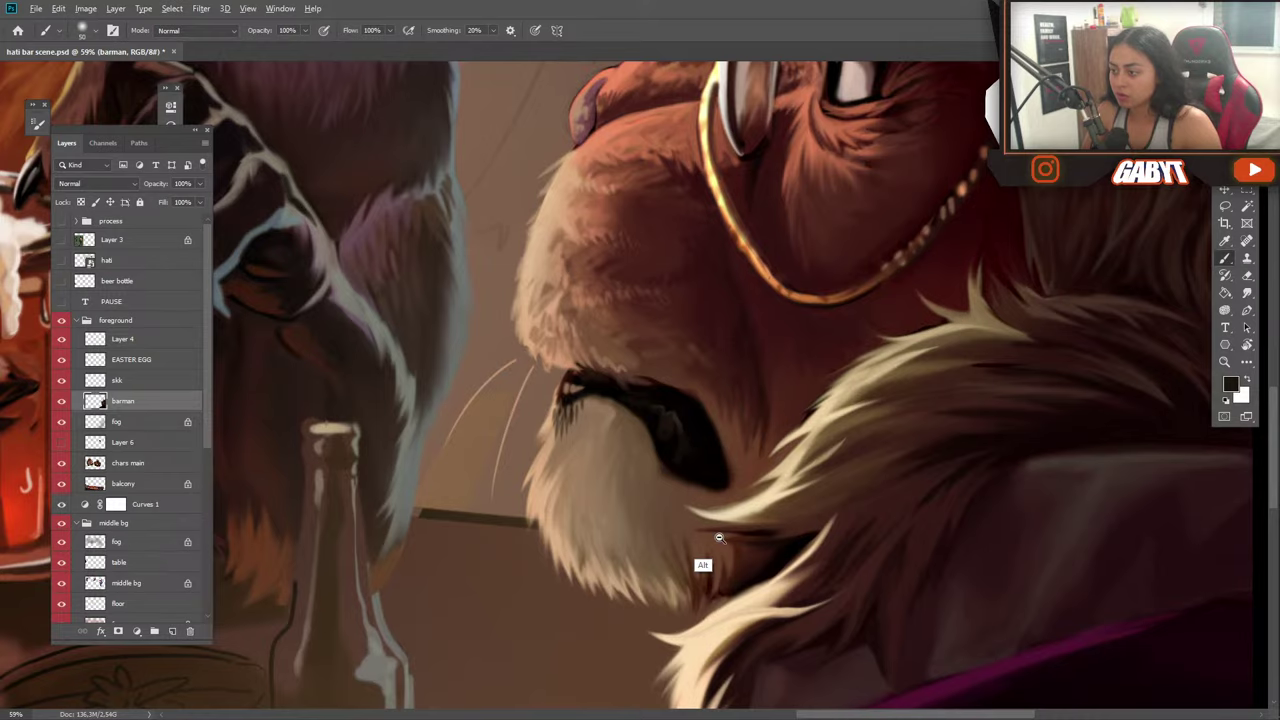
Touch up the pale chin fur with sampled brown and save the document.
{"action": "scroll", "coordinate": [700, 563], "scroll_direction": "down", "scroll_amount": 5}
{"action": "scroll", "coordinate": [621, 505], "scroll_direction": "up", "scroll_amount": 5}
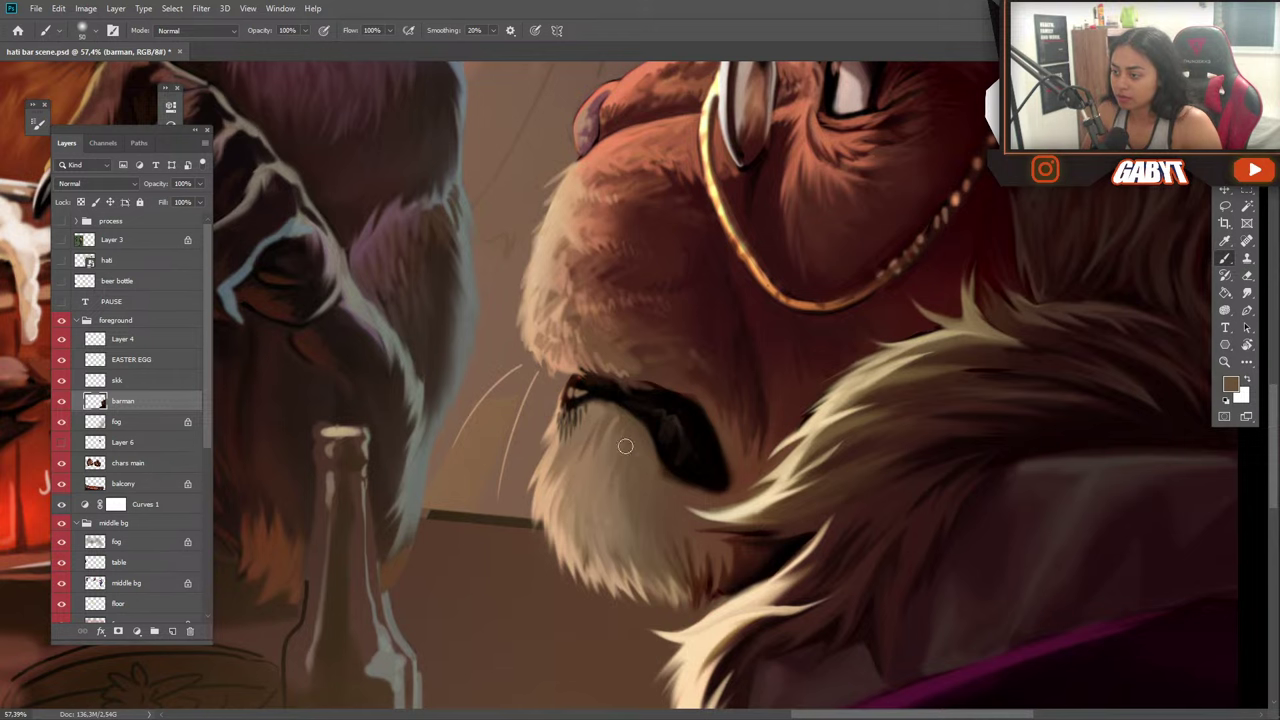
{"action": "left_click_drag", "start_coordinate": [601, 513], "coordinate": [605, 468]}
{"action": "scroll", "coordinate": [596, 466], "scroll_direction": "down", "scroll_amount": 3}
{"action": "scroll", "coordinate": [596, 466], "scroll_direction": "down", "scroll_amount": 1}
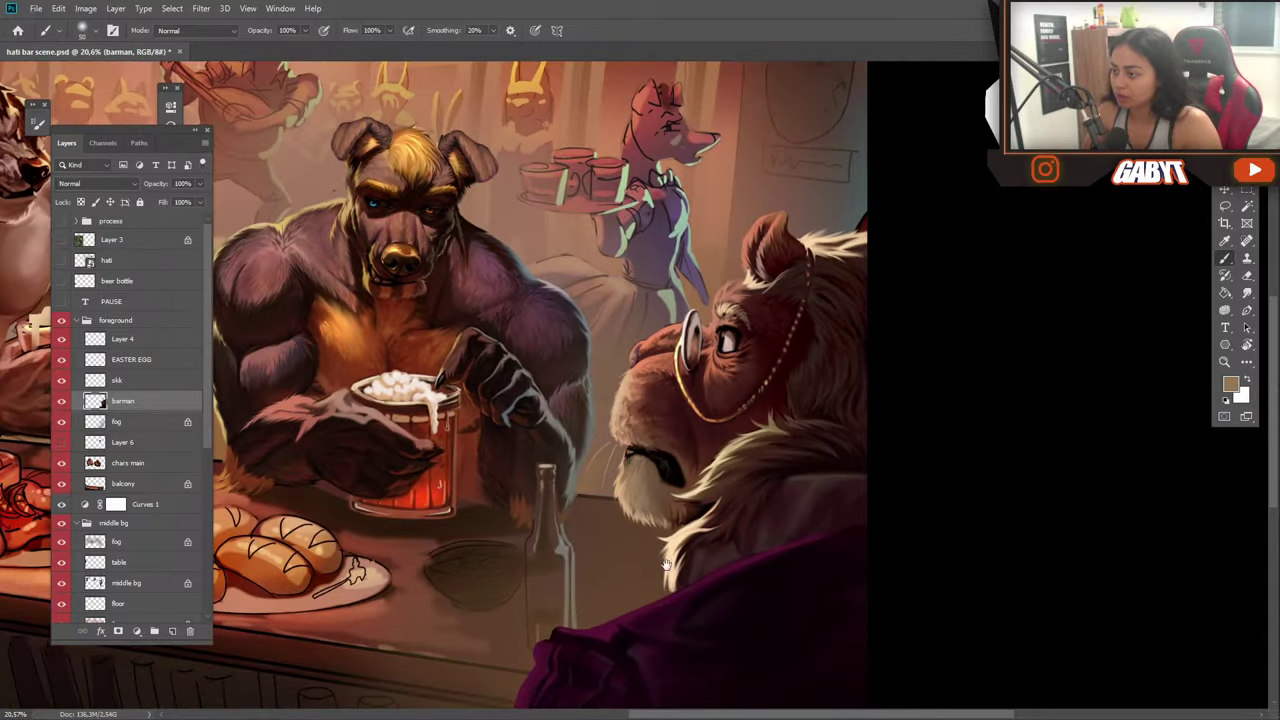
{"action": "left_click_drag", "start_coordinate": [730, 506], "coordinate": [669, 395]}
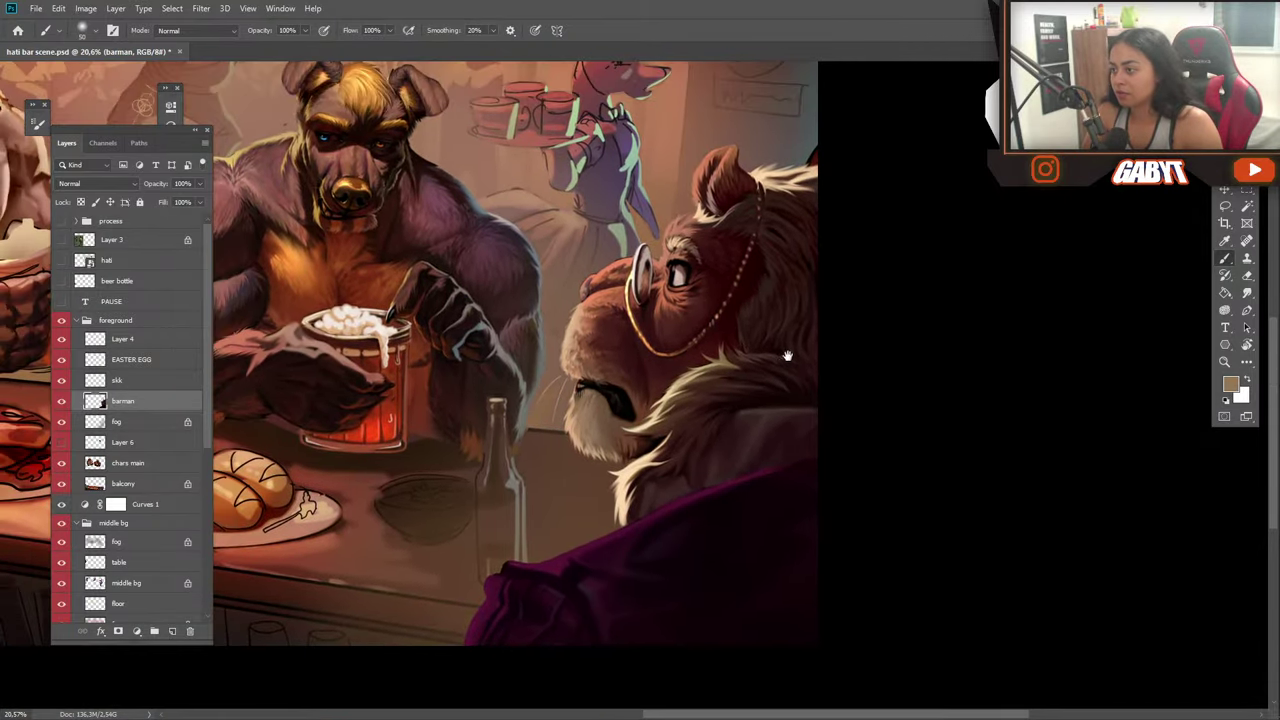
{"action": "key", "text": "ctrl+s"}
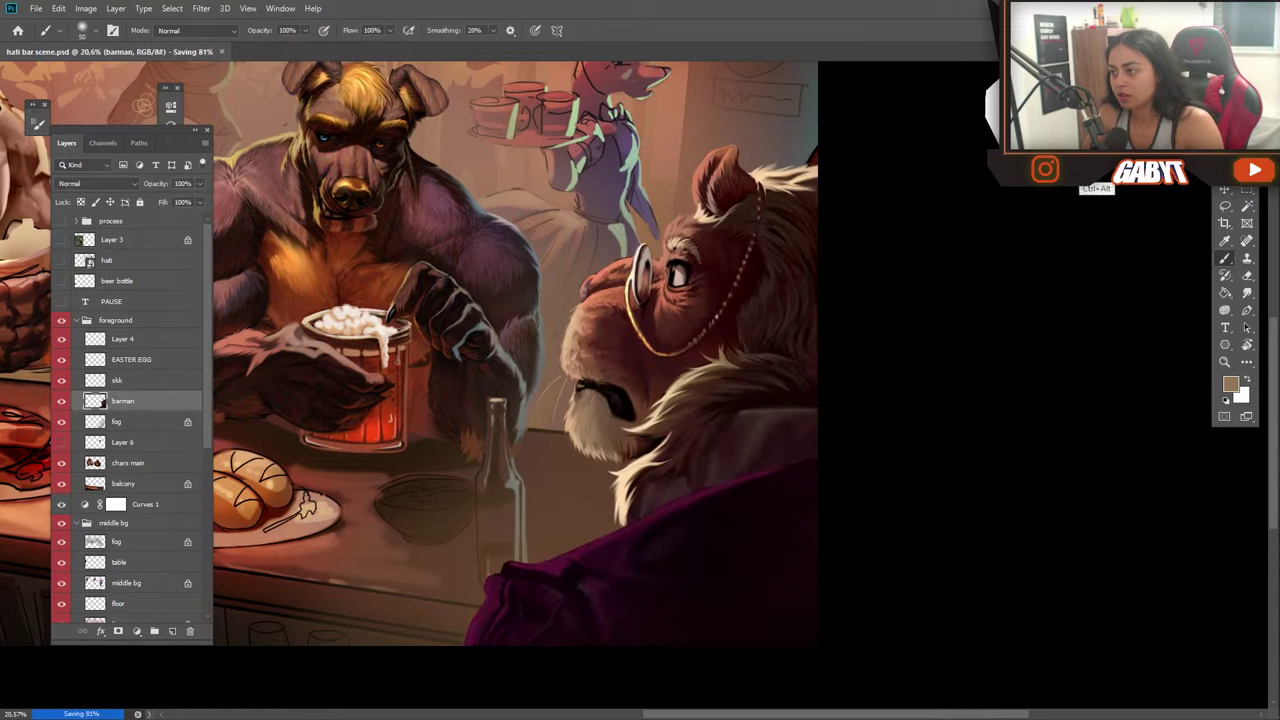
Paint a band of pale cream fur up the front inside of the ear with colors sampled from the surrounding fur.
{"action": "scroll", "coordinate": [804, 262], "scroll_direction": "up", "scroll_amount": 4}
{"action": "left_click_drag", "start_coordinate": [804, 262], "coordinate": [890, 470]}
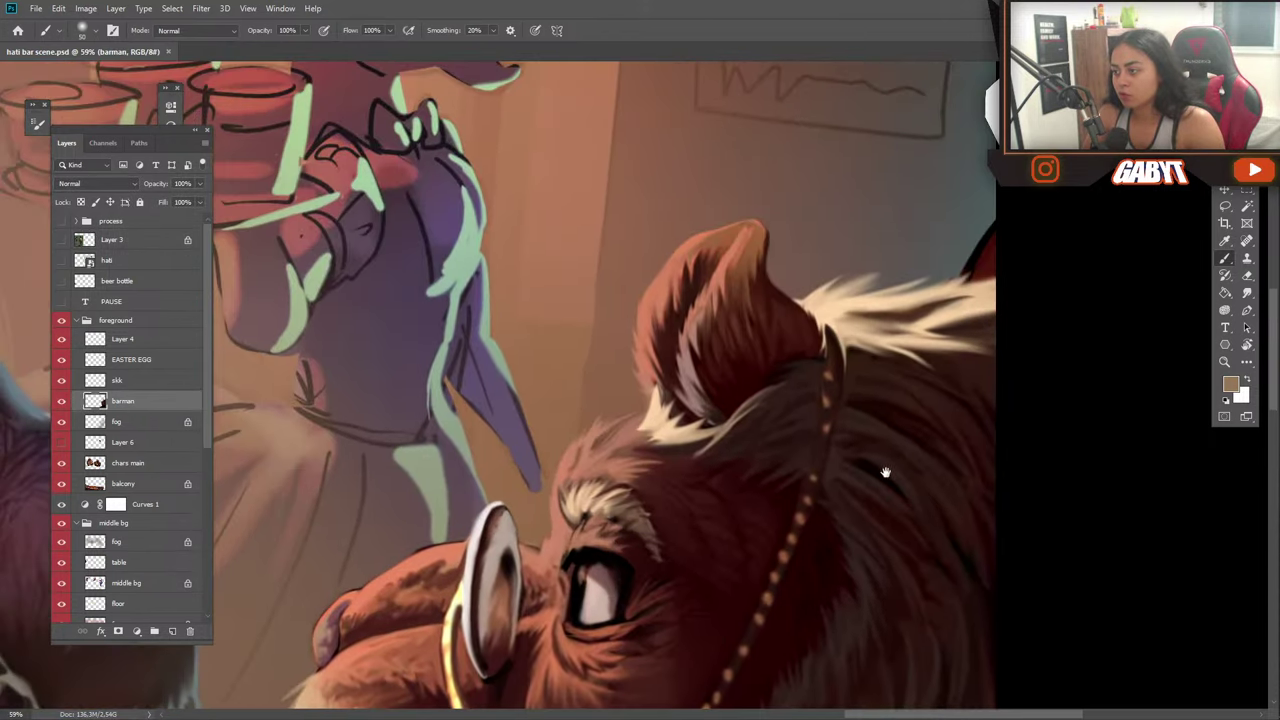
{"action": "left_click", "coordinate": [914, 371], "text": "alt"}
{"action": "left_click", "coordinate": [990, 346], "text": "alt"}
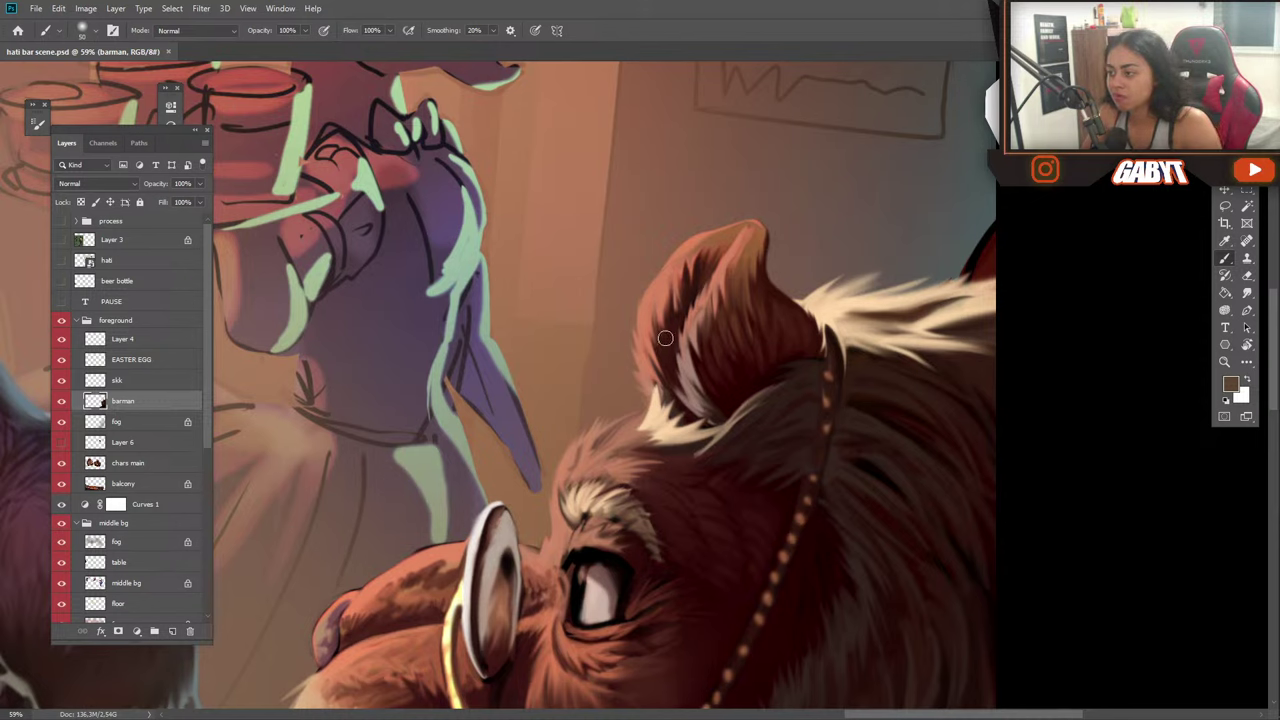
{"action": "left_click", "coordinate": [660, 446], "text": "alt"}
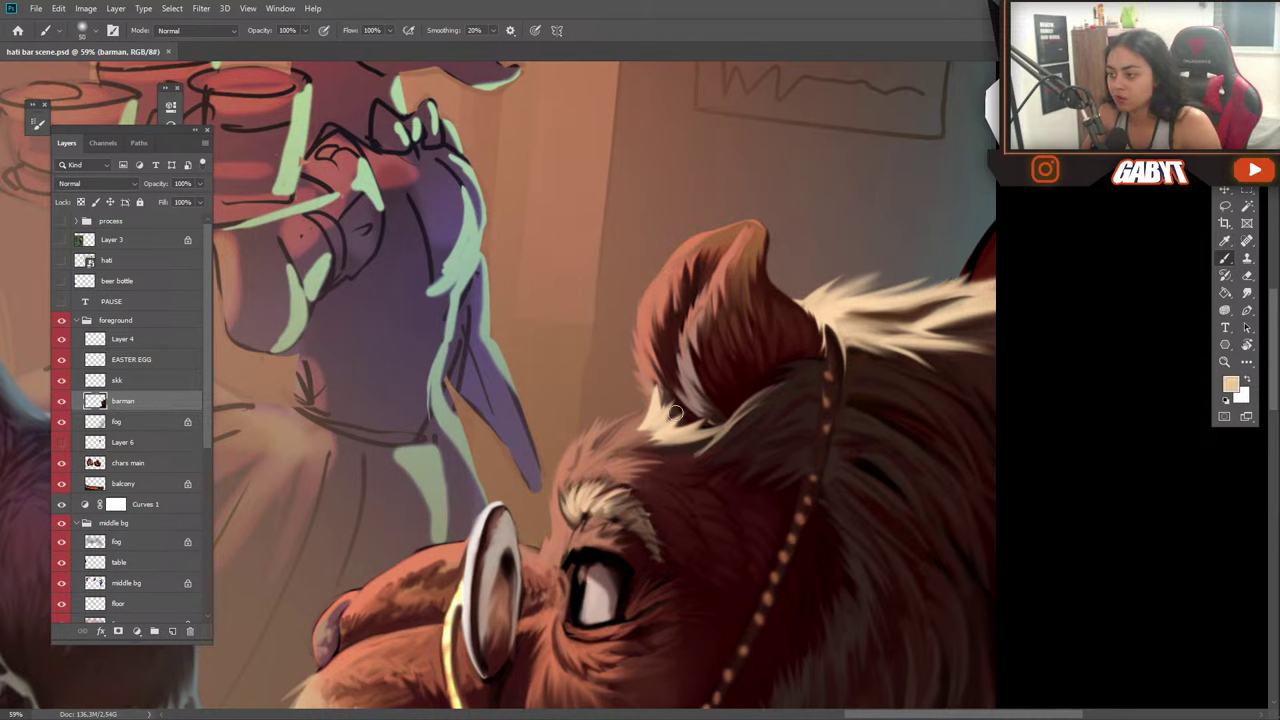
{"action": "left_click", "coordinate": [672, 412]}
{"action": "mouse_move", "coordinate": [680, 393]}
{"action": "left_mouse_down"}
{"action": "mouse_move", "coordinate": [697, 403]}
{"action": "mouse_move", "coordinate": [662, 345]}
{"action": "mouse_move", "coordinate": [676, 298]}
{"action": "mouse_move", "coordinate": [660, 374]}
{"action": "mouse_move", "coordinate": [656, 316]}
{"action": "mouse_move", "coordinate": [664, 348]}
{"action": "mouse_move", "coordinate": [688, 290]}
{"action": "mouse_move", "coordinate": [706, 266]}
{"action": "mouse_move", "coordinate": [690, 312]}
{"action": "mouse_move", "coordinate": [725, 256]}
{"action": "mouse_move", "coordinate": [686, 285]}
{"action": "mouse_move", "coordinate": [710, 252]}
{"action": "mouse_move", "coordinate": [662, 316]}
{"action": "left_mouse_up"}
{"action": "left_click", "coordinate": [711, 244], "text": "alt"}
{"action": "mouse_move", "coordinate": [712, 244]}
{"action": "left_mouse_down"}
{"action": "mouse_move", "coordinate": [722, 240]}
{"action": "mouse_move", "coordinate": [712, 262]}
{"action": "left_mouse_up"}
{"action": "left_click", "coordinate": [708, 272], "text": "alt"}
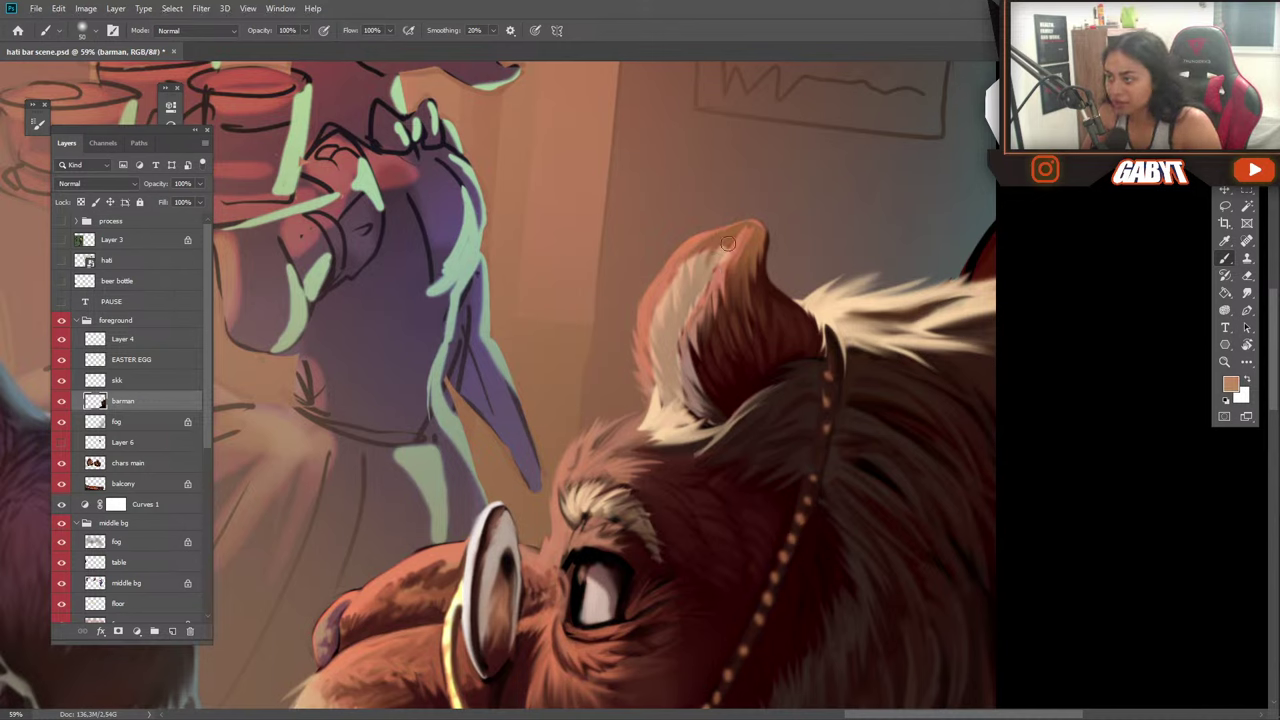
Brighten the ear's inner fur with long light cream strokes from near the tip down to the base.
{"action": "left_click", "coordinate": [829, 300], "text": "alt"}
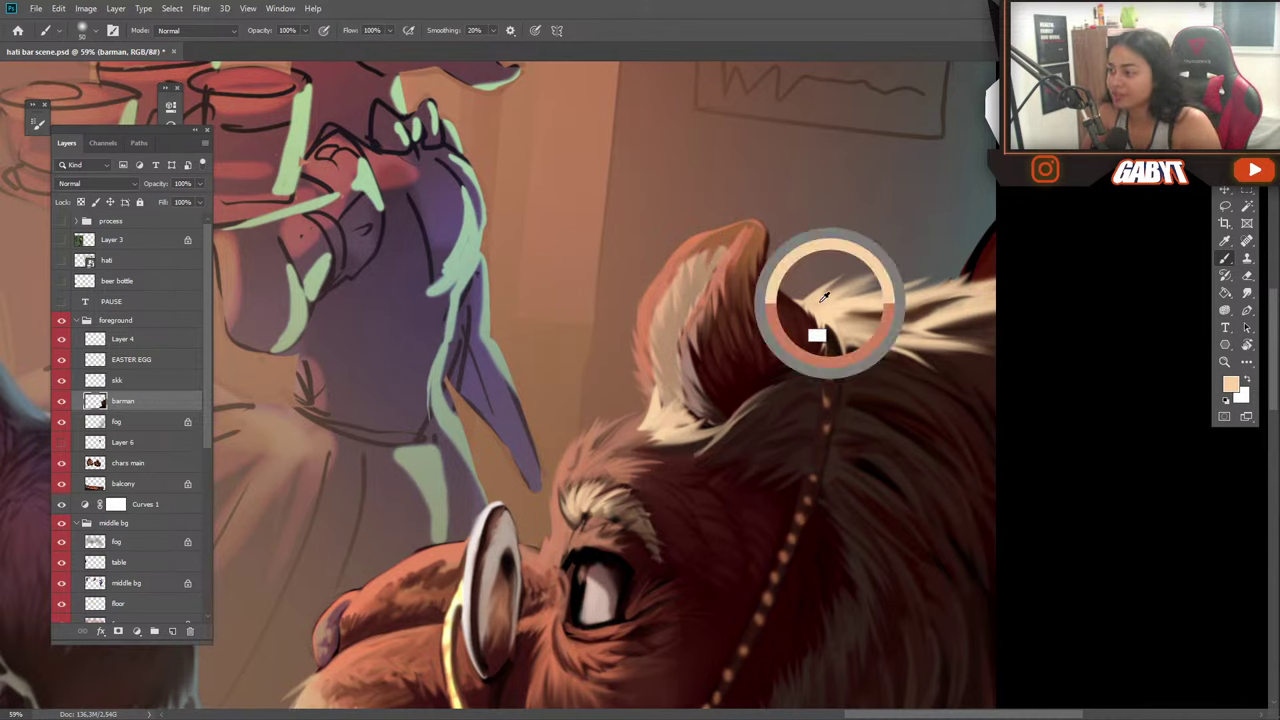
{"action": "left_click_drag", "start_coordinate": [722, 242], "coordinate": [694, 300]}
{"action": "left_click_drag", "start_coordinate": [709, 244], "coordinate": [688, 311]}
{"action": "mouse_move", "coordinate": [696, 259]}
{"action": "left_mouse_down"}
{"action": "mouse_move", "coordinate": [653, 329]}
{"action": "mouse_move", "coordinate": [684, 274]}
{"action": "mouse_move", "coordinate": [669, 354]}
{"action": "mouse_move", "coordinate": [665, 332]}
{"action": "mouse_move", "coordinate": [677, 370]}
{"action": "mouse_move", "coordinate": [664, 327]}
{"action": "mouse_move", "coordinate": [662, 362]}
{"action": "mouse_move", "coordinate": [658, 321]}
{"action": "mouse_move", "coordinate": [661, 383]}
{"action": "left_mouse_up"}
{"action": "left_click_drag", "start_coordinate": [659, 319], "coordinate": [664, 390]}
Paint sampled reddish-orange fur along the ear's outer rim, blending it into the cream band.
{"action": "left_click", "coordinate": [652, 318], "text": "alt"}
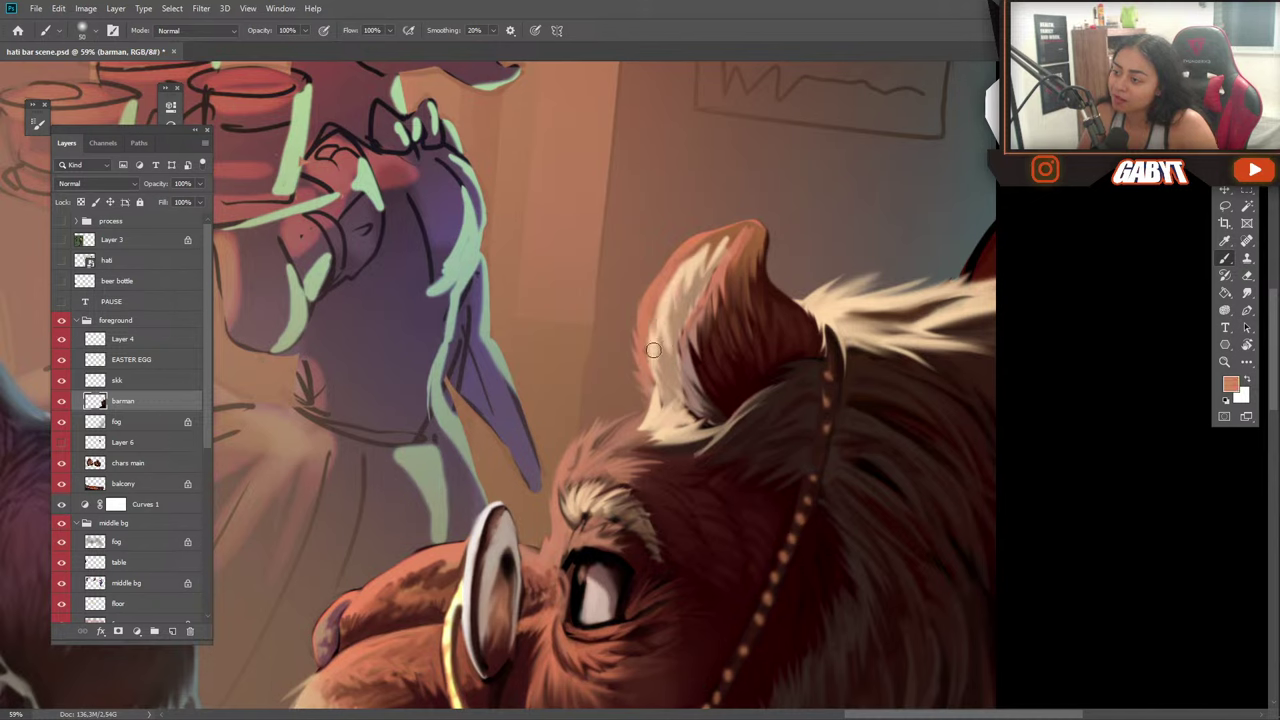
{"action": "left_click_drag", "start_coordinate": [654, 318], "coordinate": [662, 340]}
{"action": "left_click_drag", "start_coordinate": [704, 246], "coordinate": [721, 240]}
{"action": "mouse_move", "coordinate": [640, 372]}
{"action": "left_mouse_down"}
{"action": "mouse_move", "coordinate": [614, 398]}
{"action": "mouse_move", "coordinate": [566, 400]}
{"action": "mouse_move", "coordinate": [658, 394]}
{"action": "left_mouse_up"}
{"action": "left_click", "coordinate": [668, 423], "text": "alt"}
{"action": "left_click", "coordinate": [662, 378], "text": "alt"}
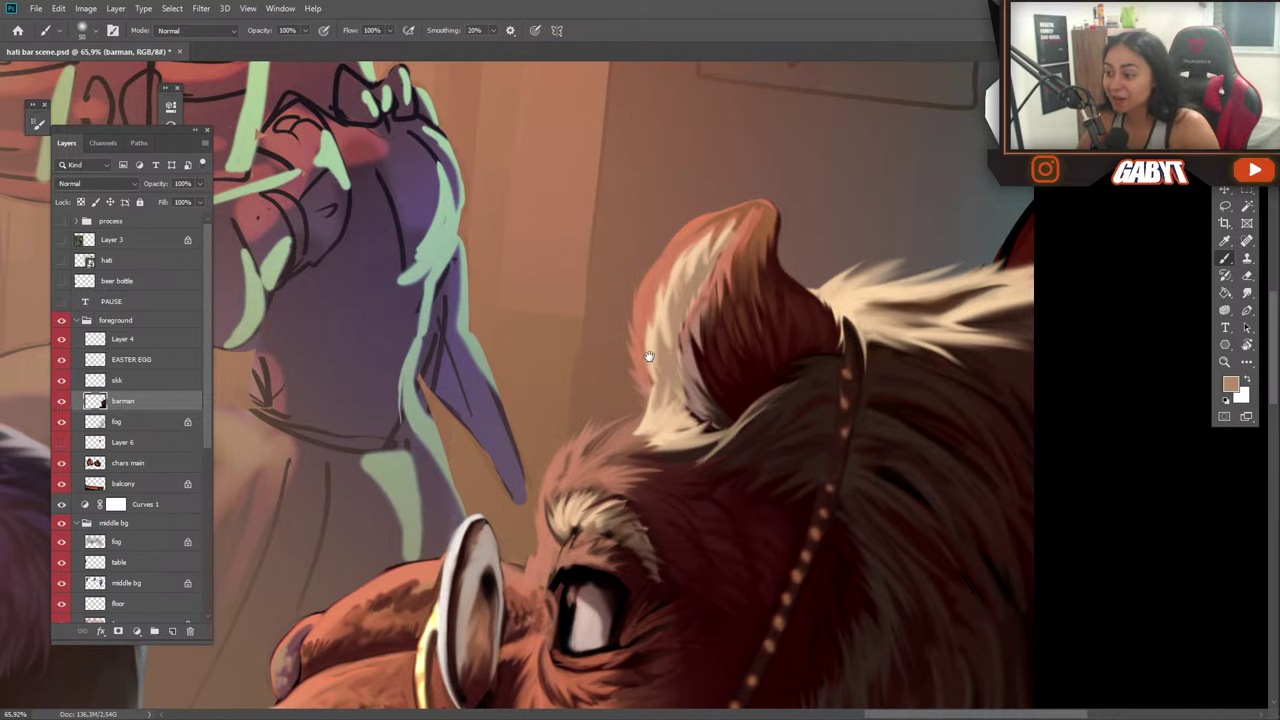
Darken the fur below the ear's base with sampled dark brown and retouch the pale tuft there with sampled cream.
{"action": "left_click_drag", "start_coordinate": [649, 356], "coordinate": [625, 331]}
{"action": "left_click", "coordinate": [788, 382], "text": "alt"}
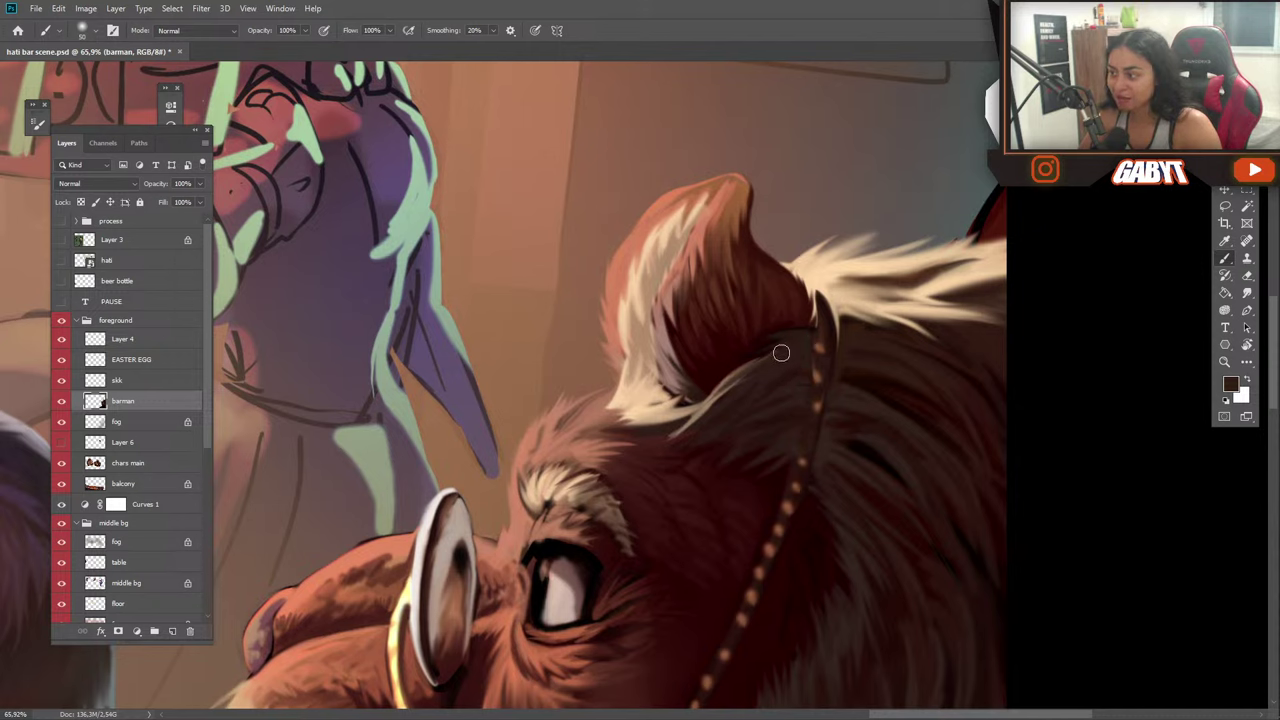
{"action": "left_click_drag", "start_coordinate": [781, 353], "coordinate": [706, 415]}
{"action": "left_click", "coordinate": [700, 440], "text": "alt"}
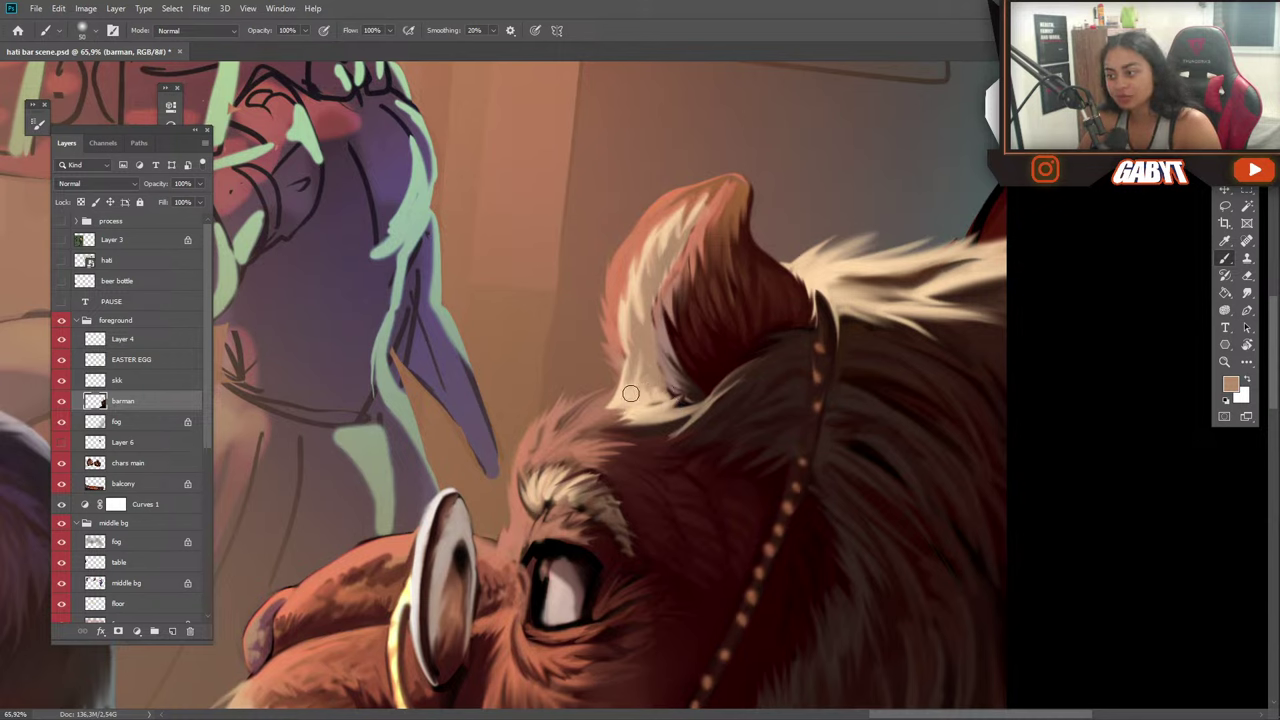
{"action": "left_click", "coordinate": [636, 436], "text": "alt"}
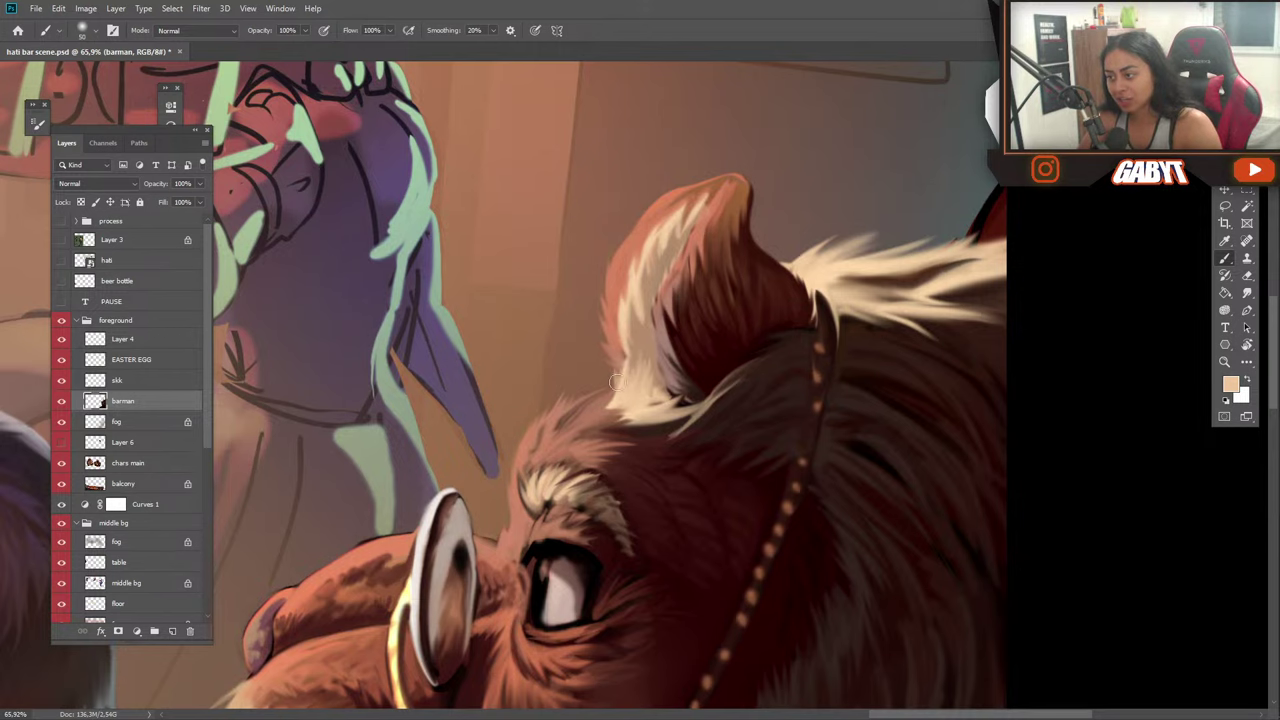
{"action": "mouse_move", "coordinate": [702, 450]}
{"action": "left_mouse_down"}
{"action": "mouse_move", "coordinate": [591, 411]}
{"action": "mouse_move", "coordinate": [682, 434]}
{"action": "left_mouse_up"}
Refine the cream tuft at the ear's base with fine dark and tan strokes using a 25 px brush.
{"action": "scroll", "coordinate": [681, 434], "scroll_direction": "down", "scroll_amount": 2}
{"action": "scroll", "coordinate": [649, 440], "scroll_direction": "up", "scroll_amount": 4}
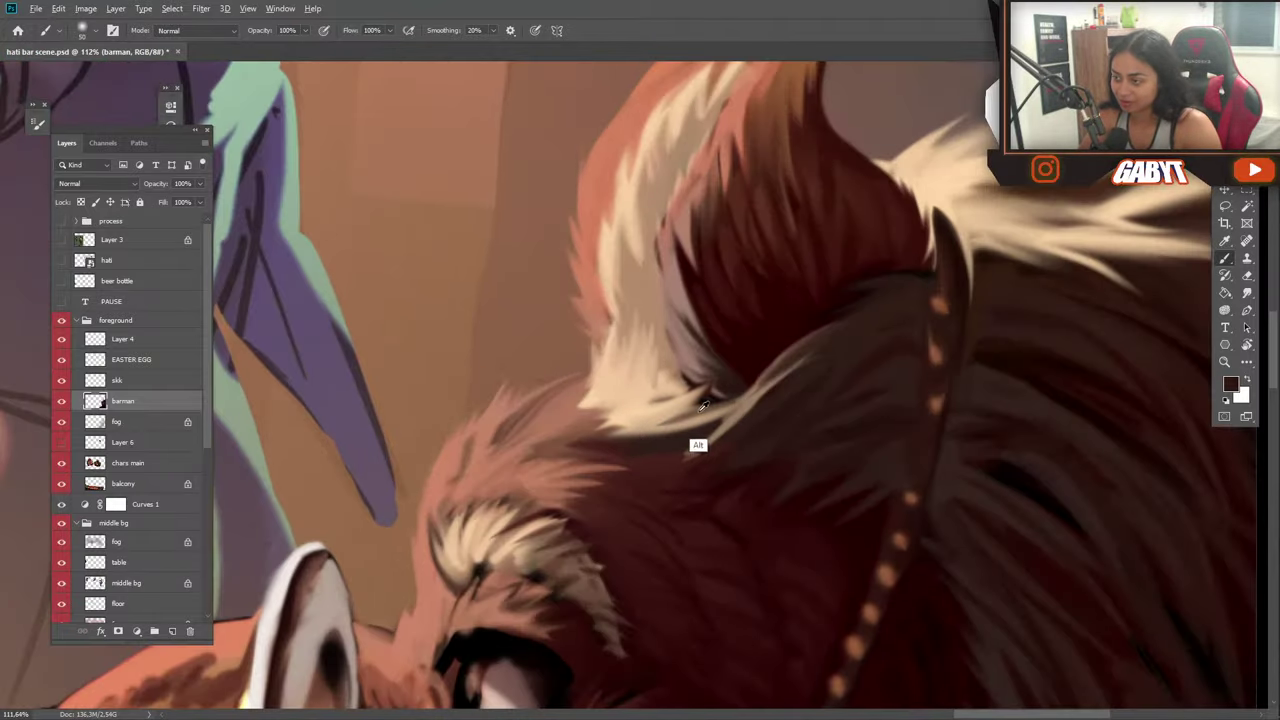
{"action": "left_click", "coordinate": [697, 445], "text": "alt"}
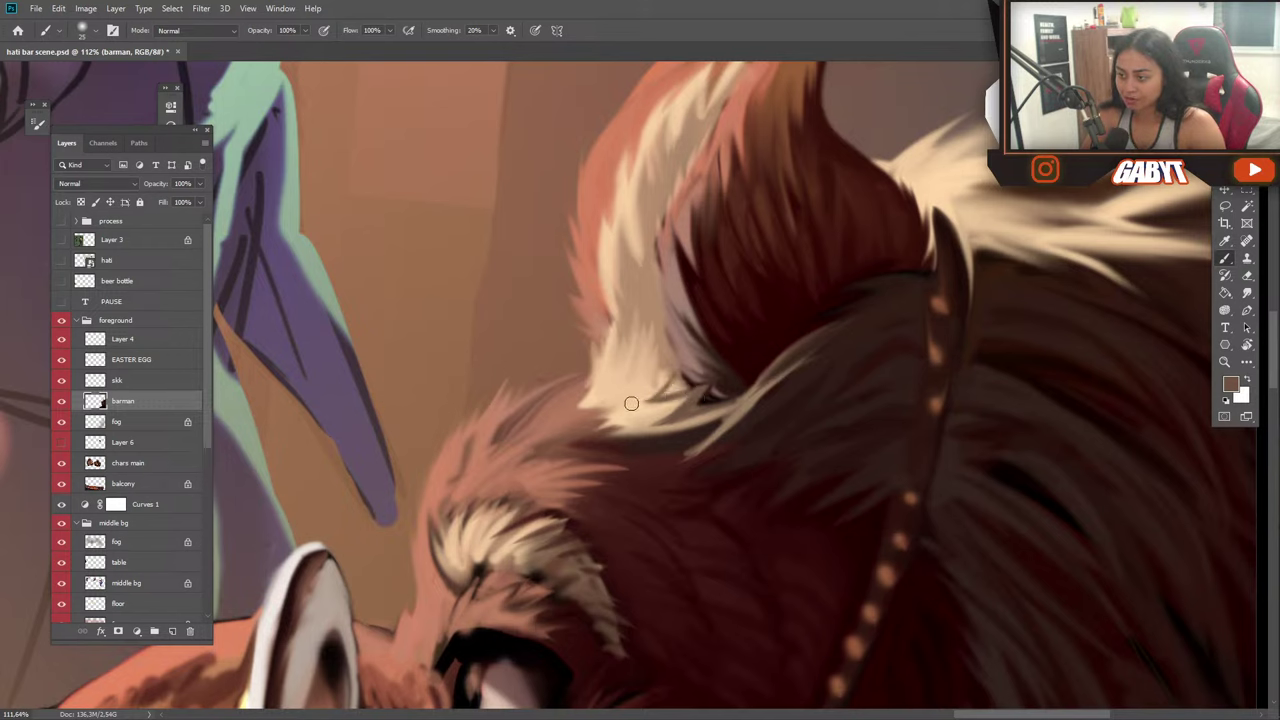
{"action": "left_click", "coordinate": [670, 366], "text": "alt"}
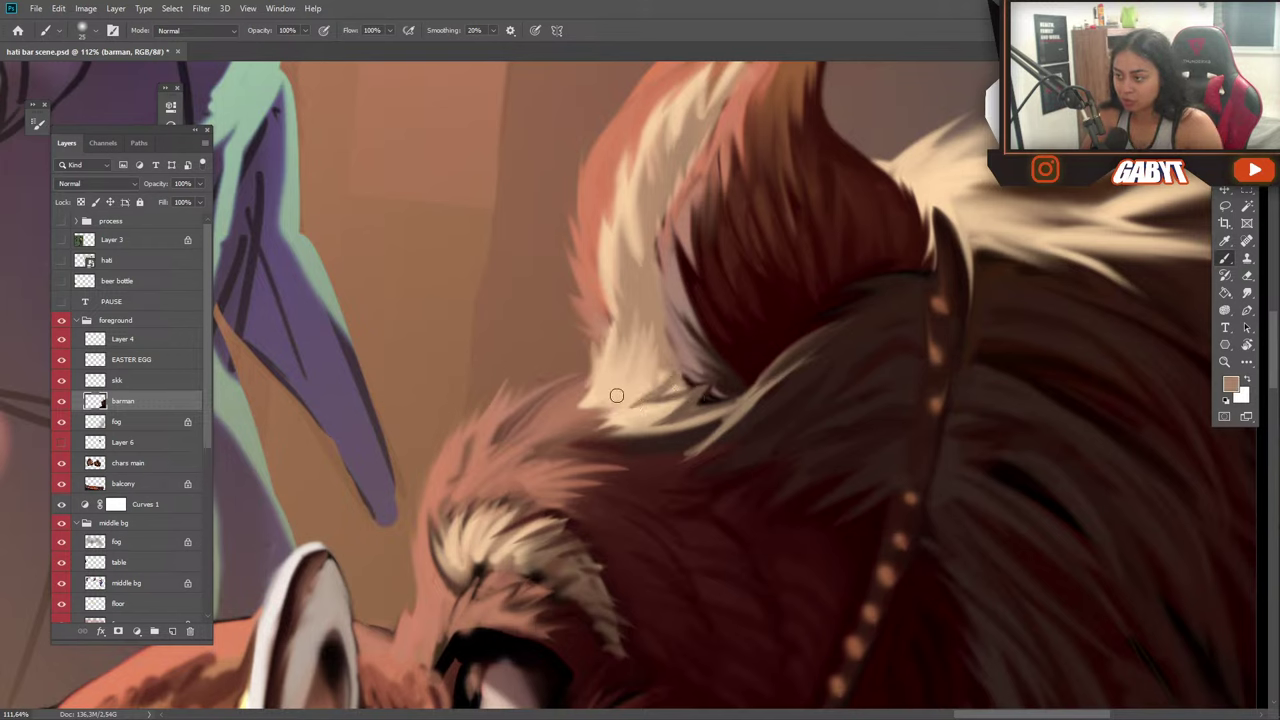
{"action": "left_click", "coordinate": [654, 424], "text": "alt"}
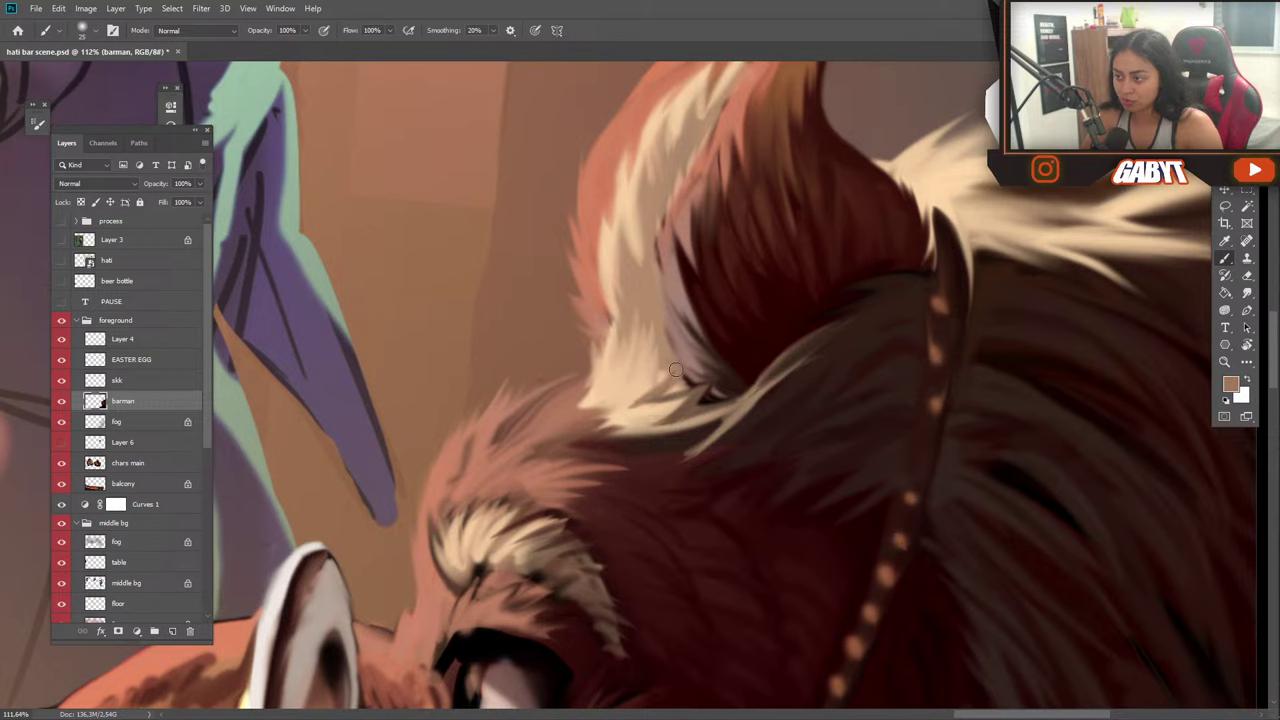
{"action": "left_click", "coordinate": [630, 440], "text": "alt"}
{"action": "left_click", "coordinate": [670, 361], "text": "alt"}
{"action": "left_click_drag", "start_coordinate": [657, 328], "coordinate": [606, 365]}
{"action": "mouse_move", "coordinate": [644, 436]}
{"action": "left_mouse_down"}
{"action": "mouse_move", "coordinate": [546, 371]}
{"action": "mouse_move", "coordinate": [611, 420]}
{"action": "mouse_move", "coordinate": [650, 350]}
{"action": "left_mouse_up"}
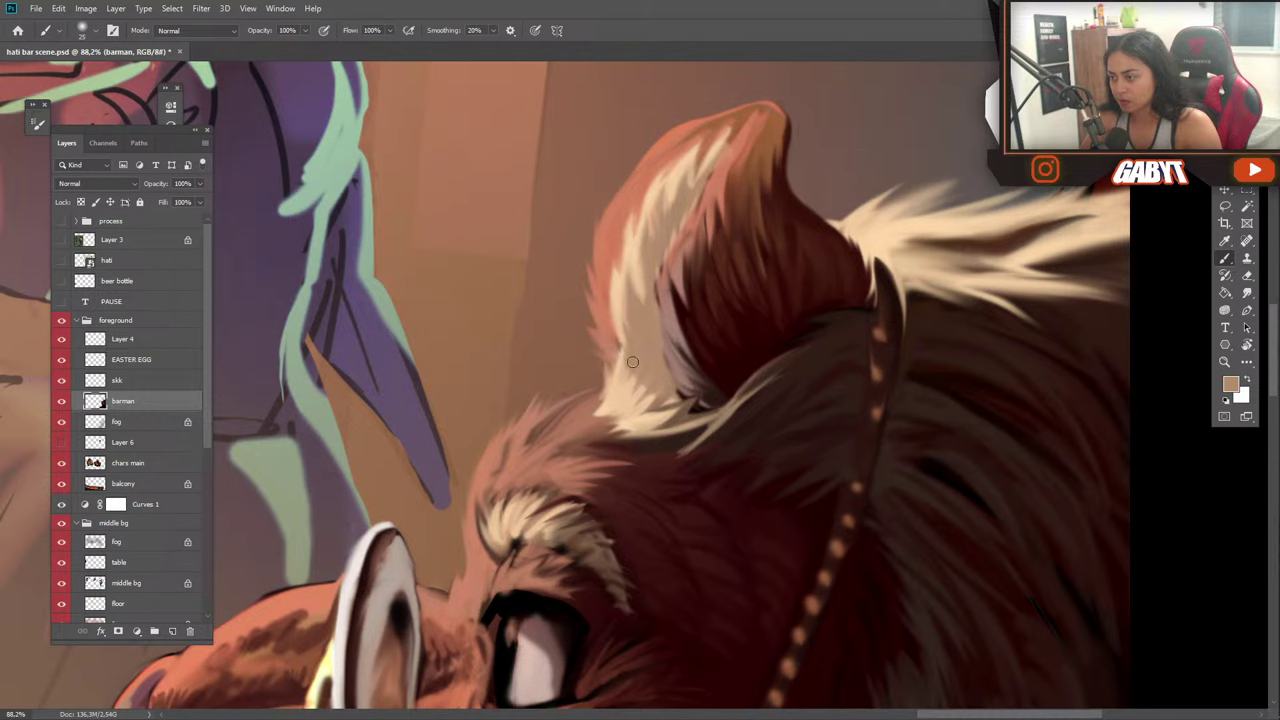
Add fine cream and tan fur strokes to the lower front of the ear and its base tuft.
{"action": "left_click", "coordinate": [616, 340], "text": "alt"}
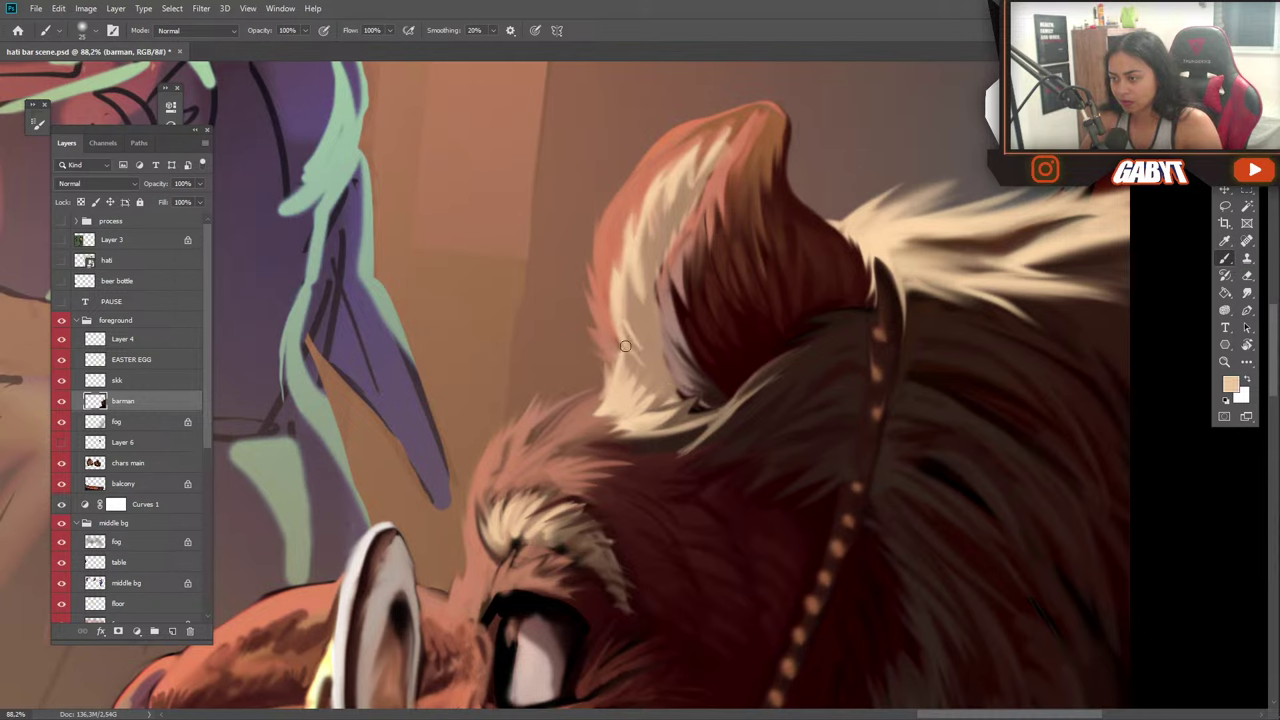
{"action": "left_click_drag", "start_coordinate": [621, 344], "coordinate": [637, 391]}
{"action": "left_click", "coordinate": [685, 404], "text": "alt"}
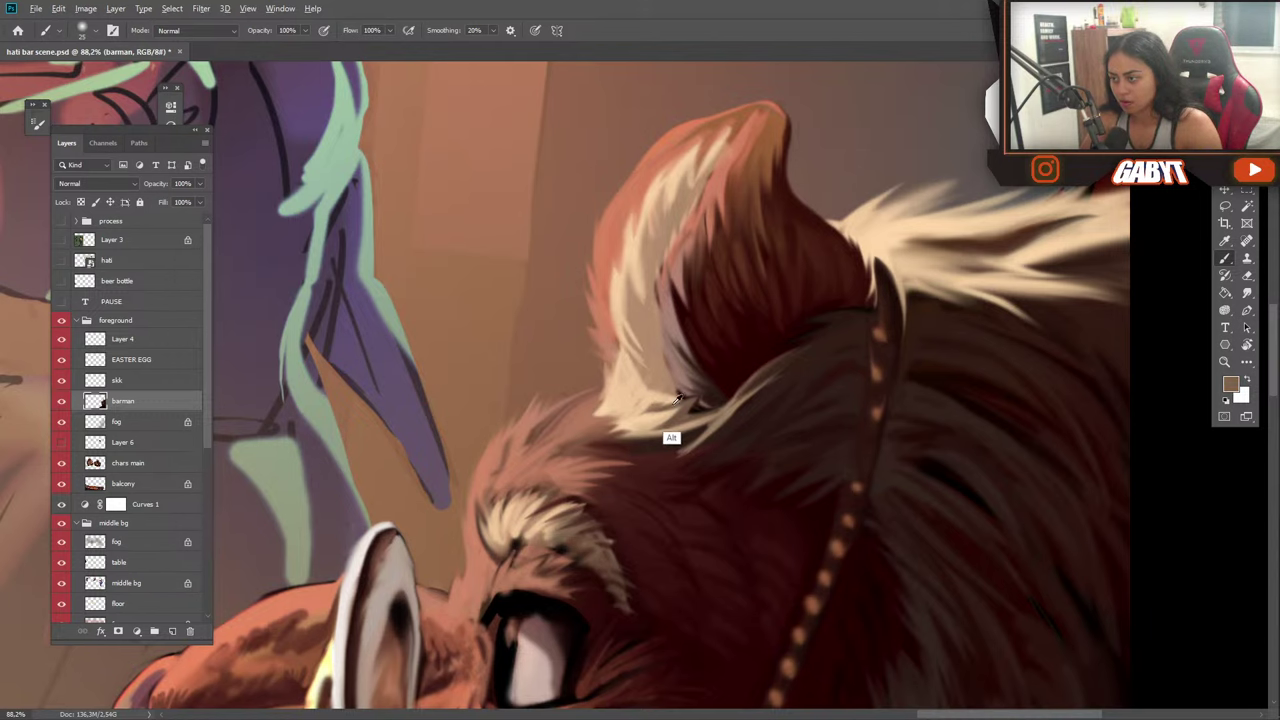
{"action": "scroll", "coordinate": [655, 400], "scroll_direction": "down", "scroll_amount": 5}
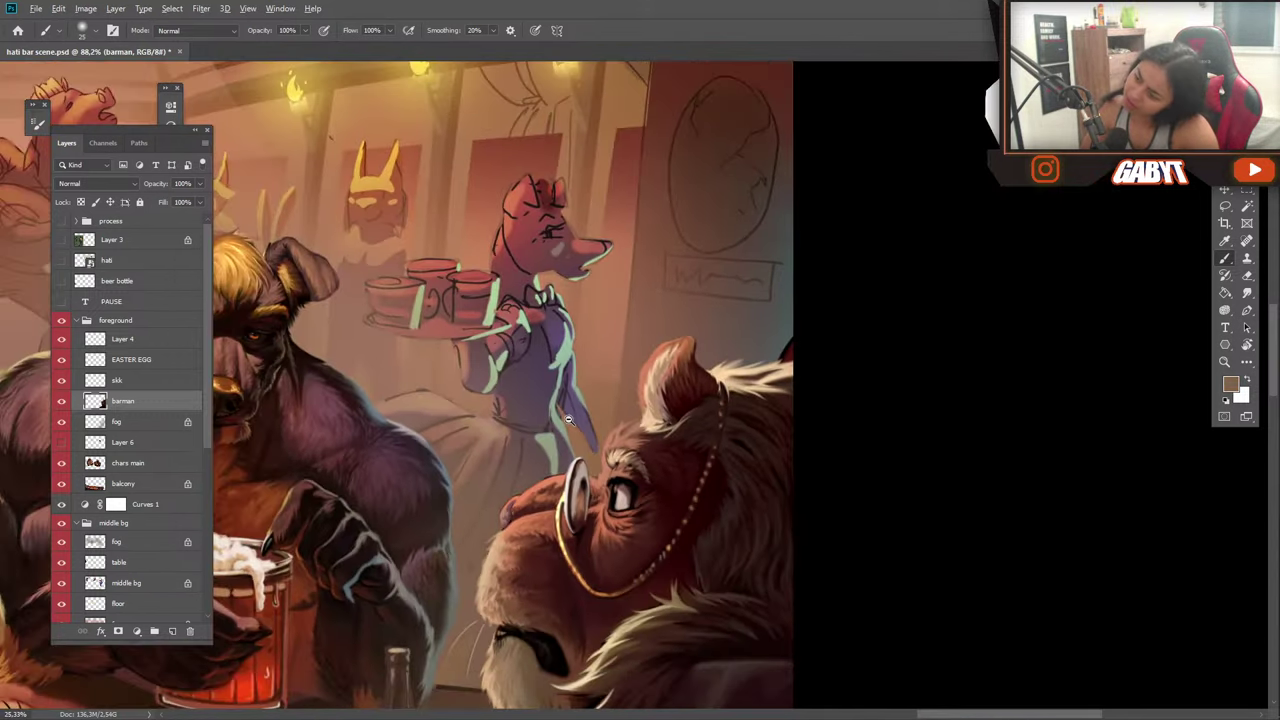
{"action": "scroll", "coordinate": [567, 420], "scroll_direction": "up", "scroll_amount": 5}
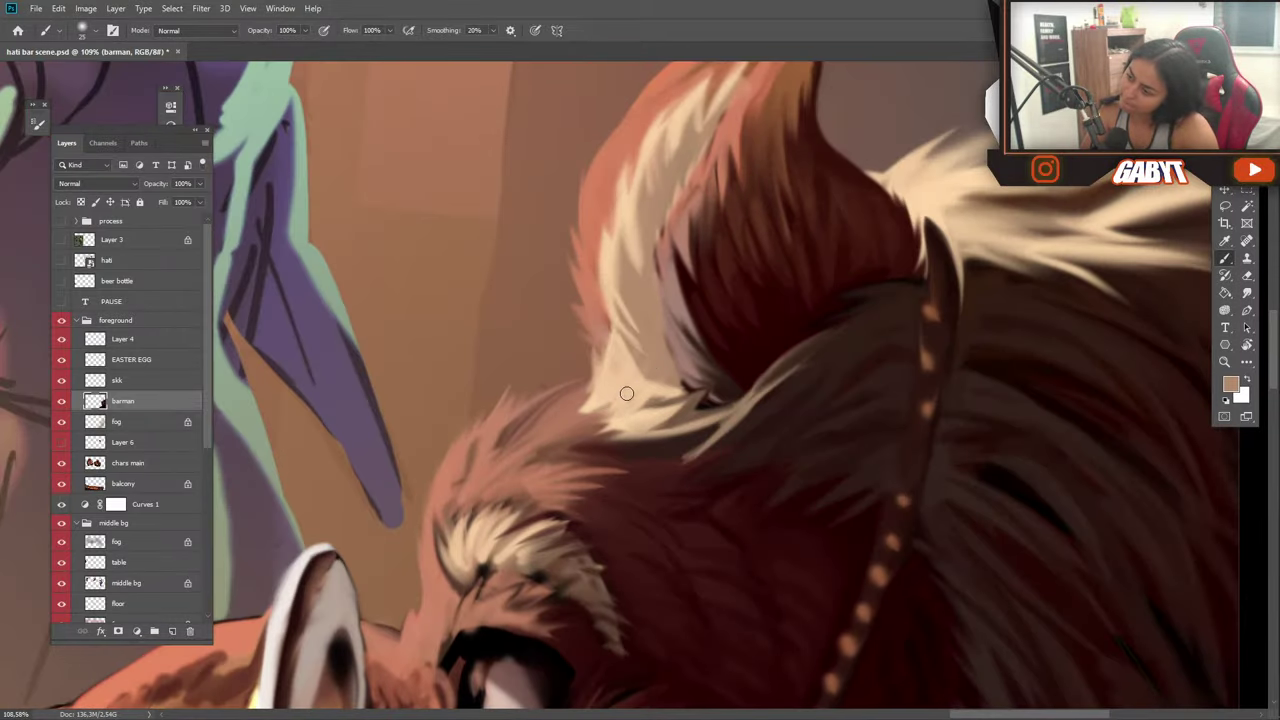
{"action": "left_click_drag", "start_coordinate": [621, 379], "coordinate": [594, 398]}
{"action": "scroll", "coordinate": [680, 494], "scroll_direction": "down", "scroll_amount": 4}
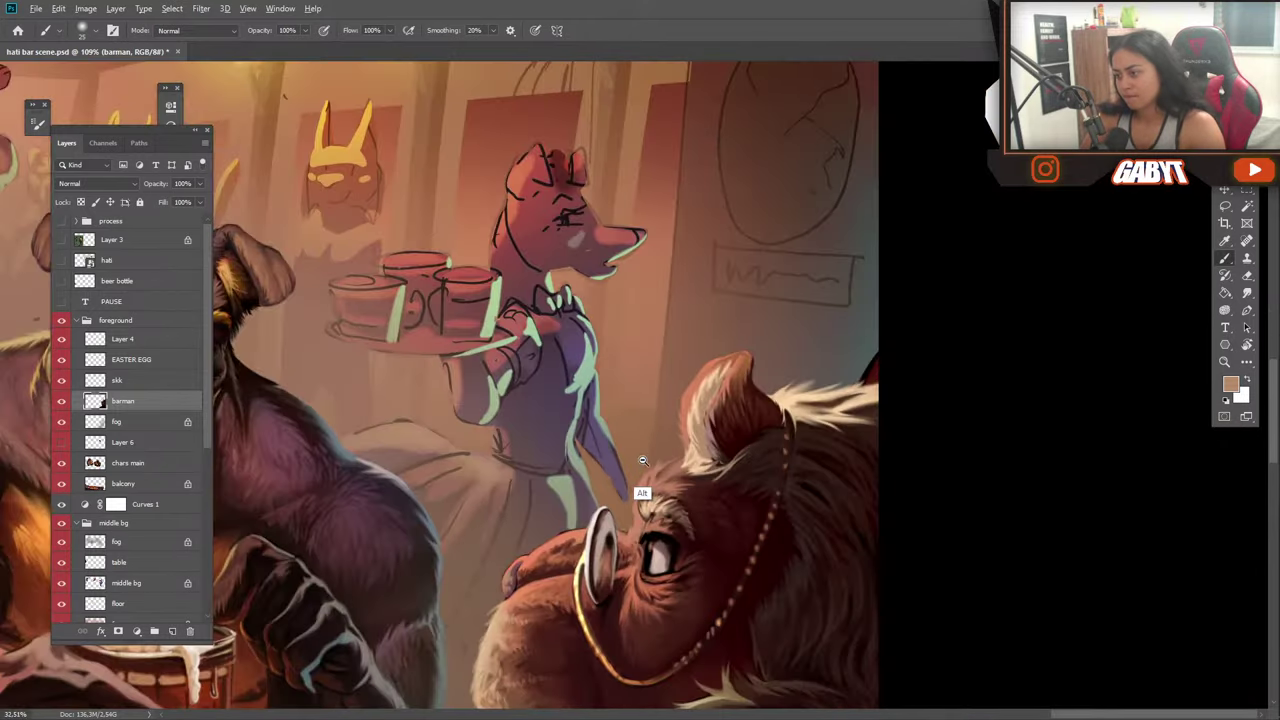
{"action": "scroll", "coordinate": [608, 452], "scroll_direction": "down", "scroll_amount": 2}
{"action": "scroll", "coordinate": [608, 452], "scroll_direction": "up", "scroll_amount": 5}
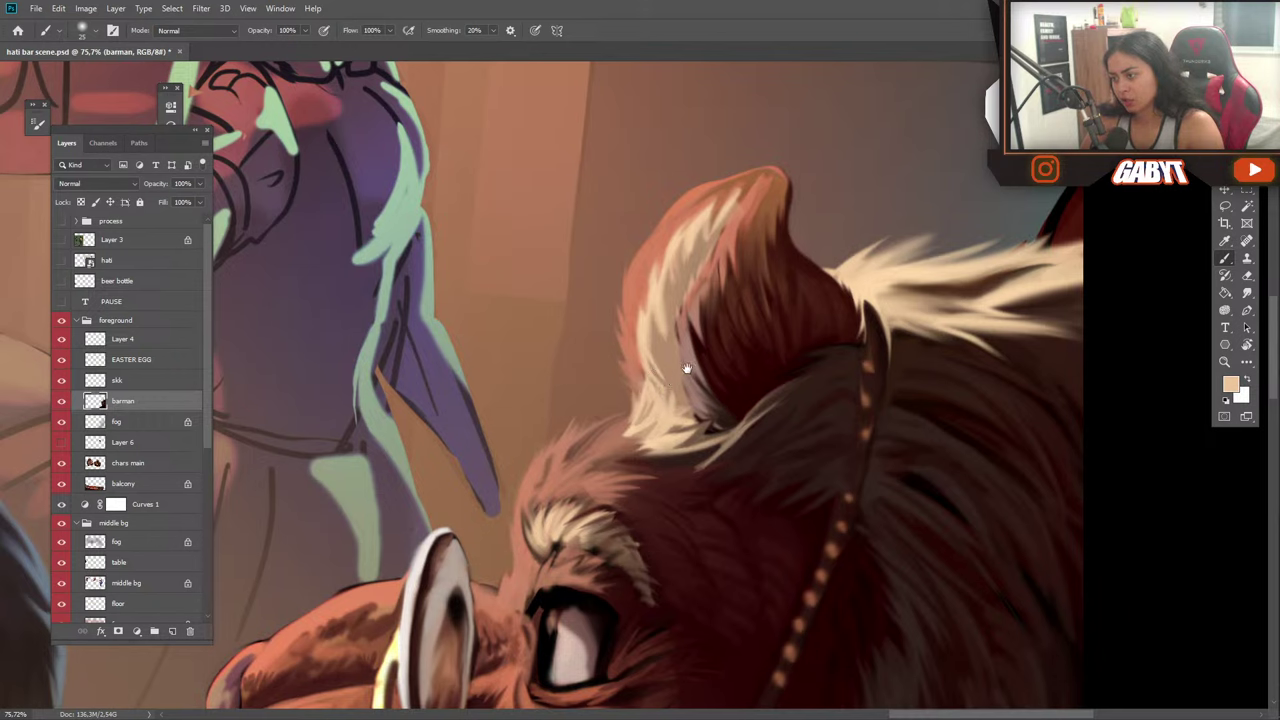
Paint sampled salmon orange along the edge of the ear's inner fold and blend it with sampled tan.
{"action": "left_click", "coordinate": [634, 303], "text": "alt"}
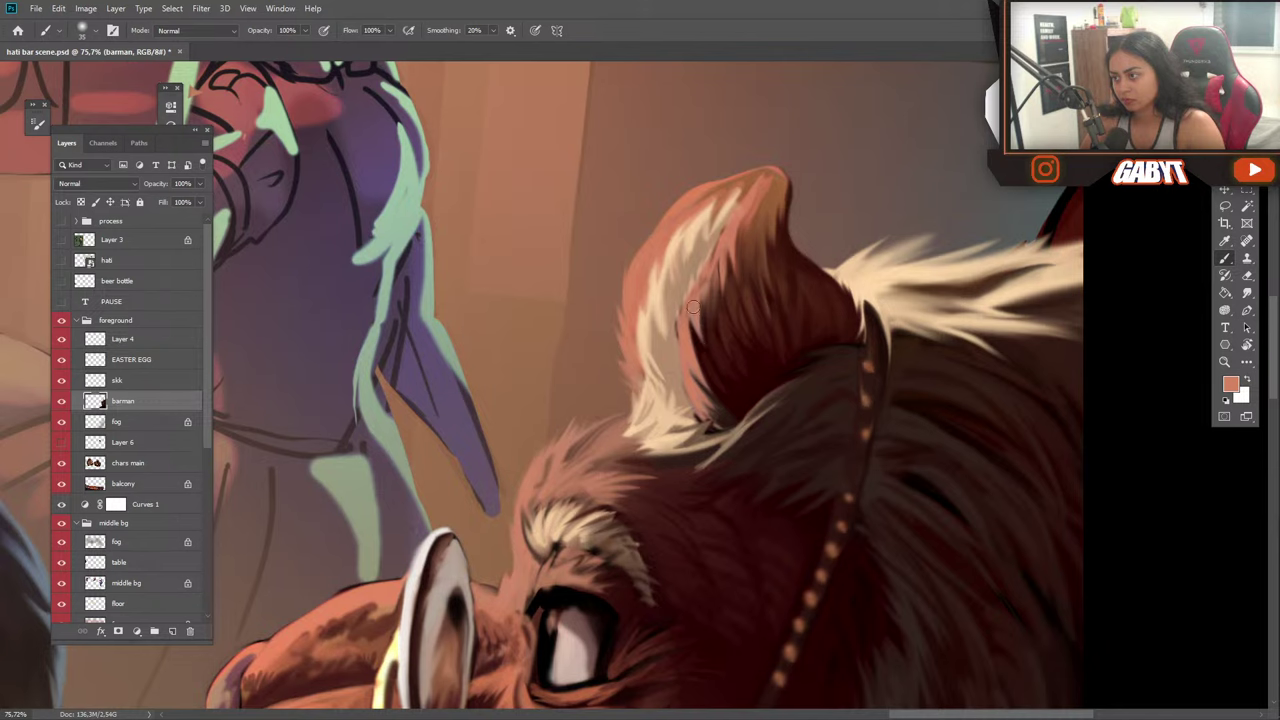
{"action": "left_click", "coordinate": [696, 264], "text": "alt"}
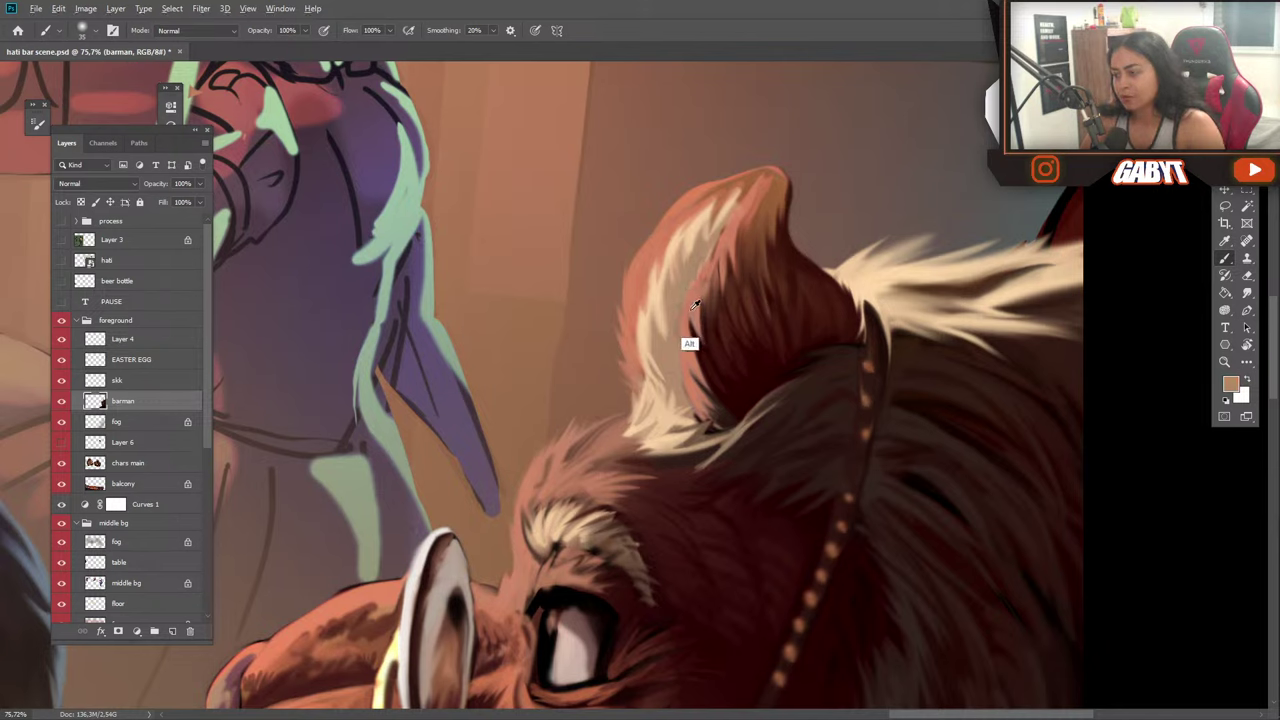
{"action": "left_click", "coordinate": [688, 345], "text": "alt"}
Smudge the fur at the ear's tip and along its outer rim with the Smudge tool at 78% strength.
{"action": "left_click", "coordinate": [1247, 292]}
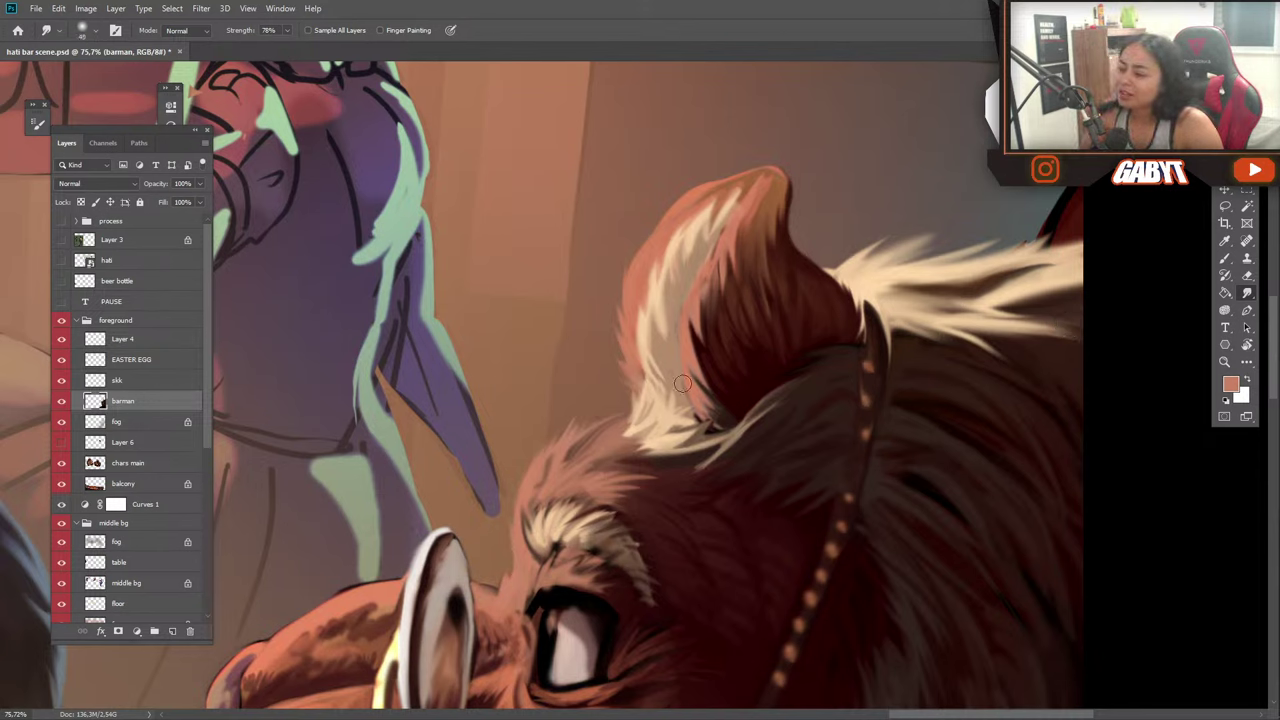
{"action": "key", "text": "ctrl"}
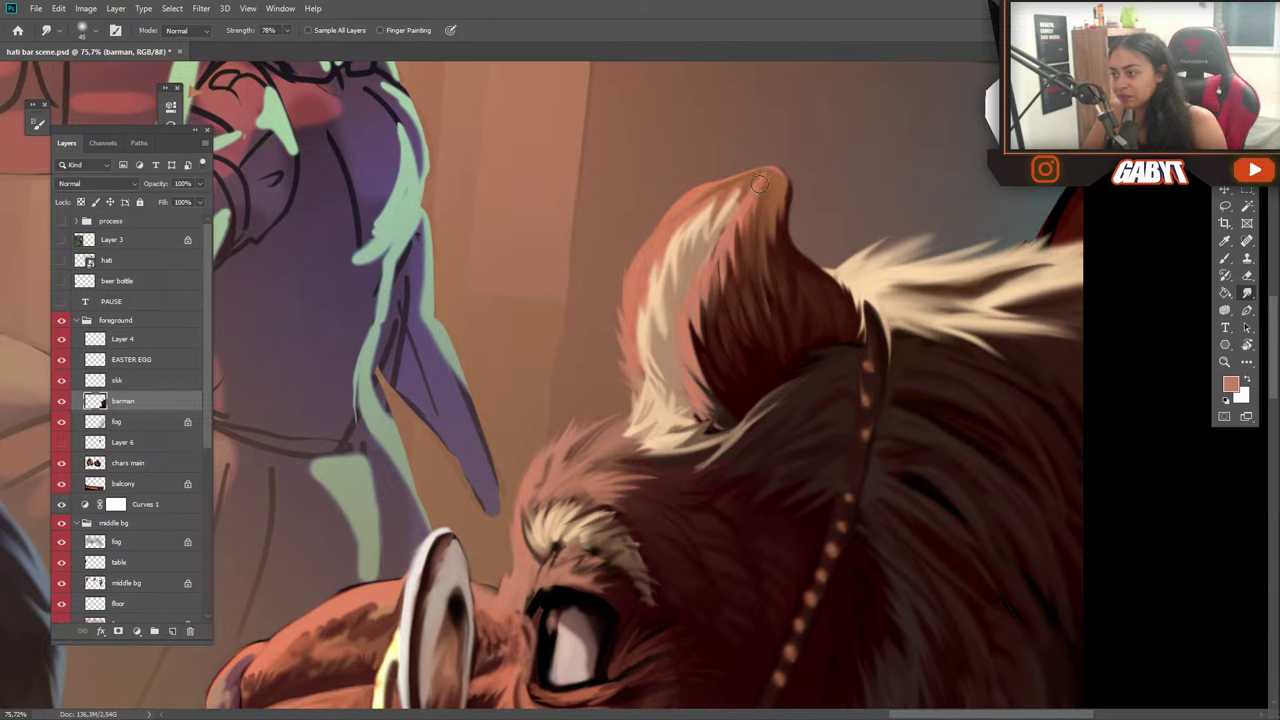
{"action": "left_click_drag", "start_coordinate": [758, 179], "coordinate": [773, 167]}
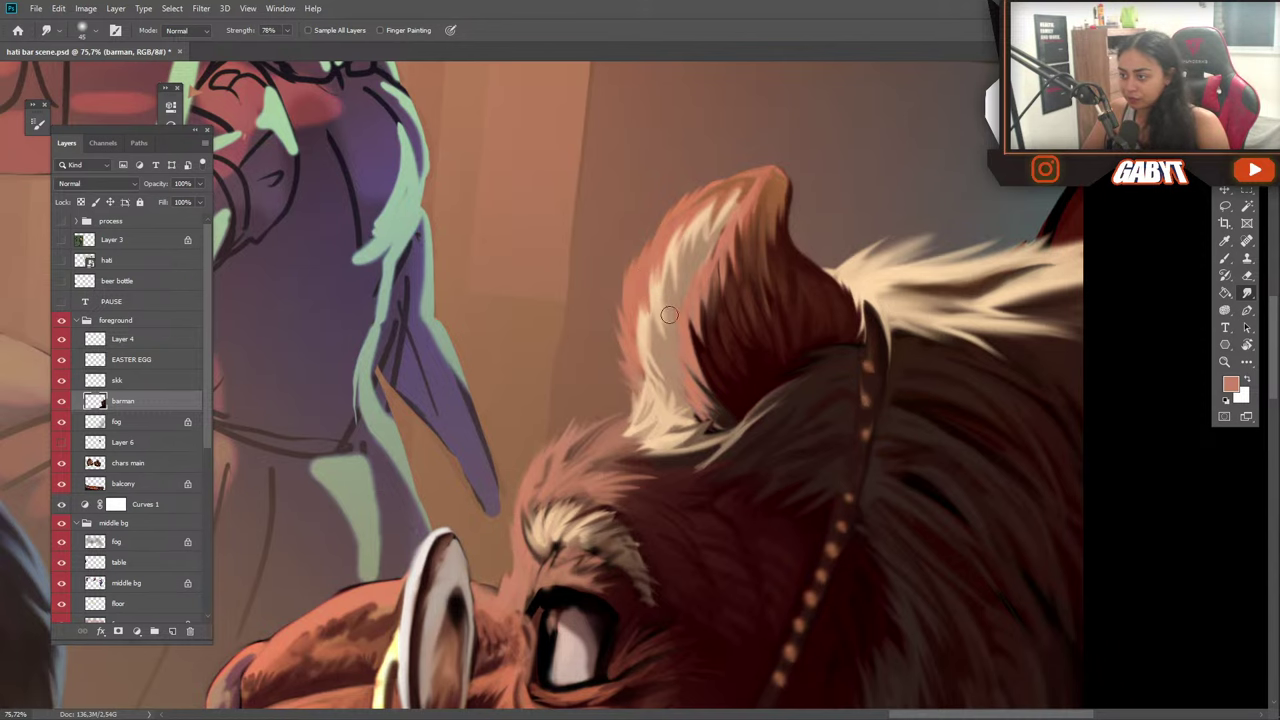
Smudge the cream fur and the edge of the ear's inner fold at 78% strength to soften the transitions.
{"action": "left_click_drag", "start_coordinate": [725, 426], "coordinate": [669, 390]}
{"action": "scroll", "coordinate": [668, 390], "scroll_direction": "up", "scroll_amount": 2}
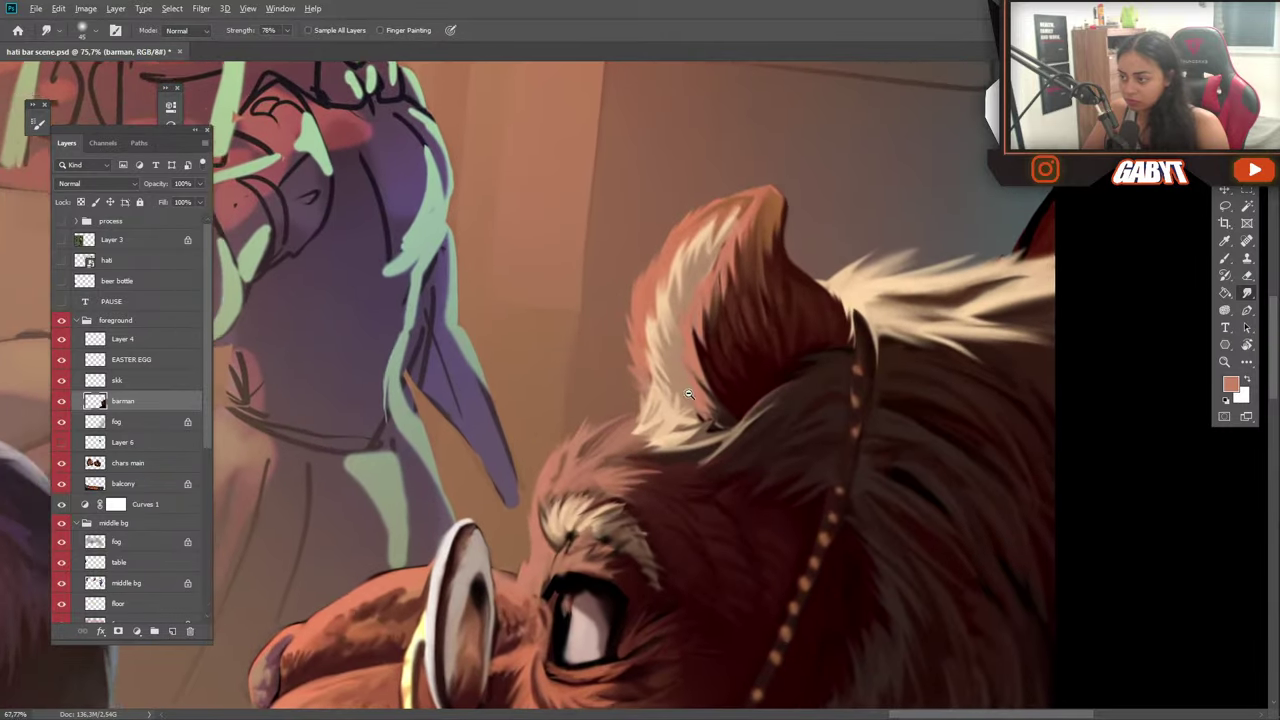
{"action": "left_click_drag", "start_coordinate": [754, 366], "coordinate": [675, 387]}
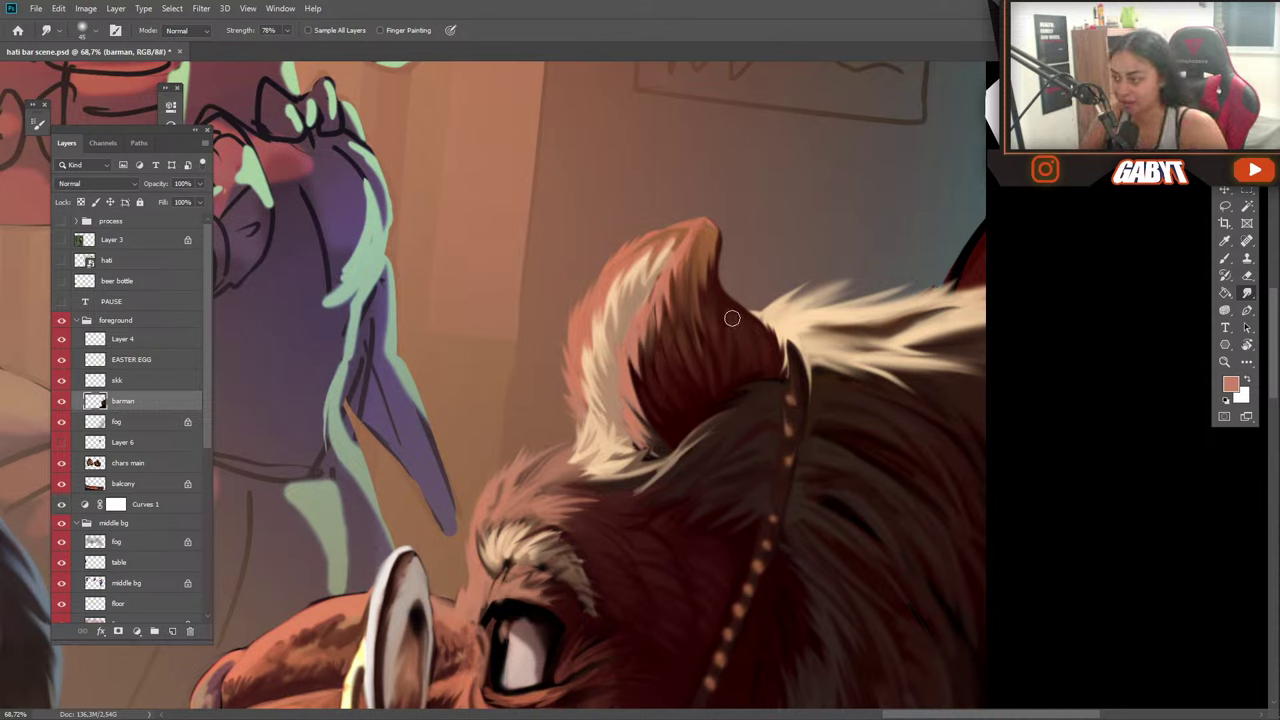
{"action": "key", "text": "ctrl"}
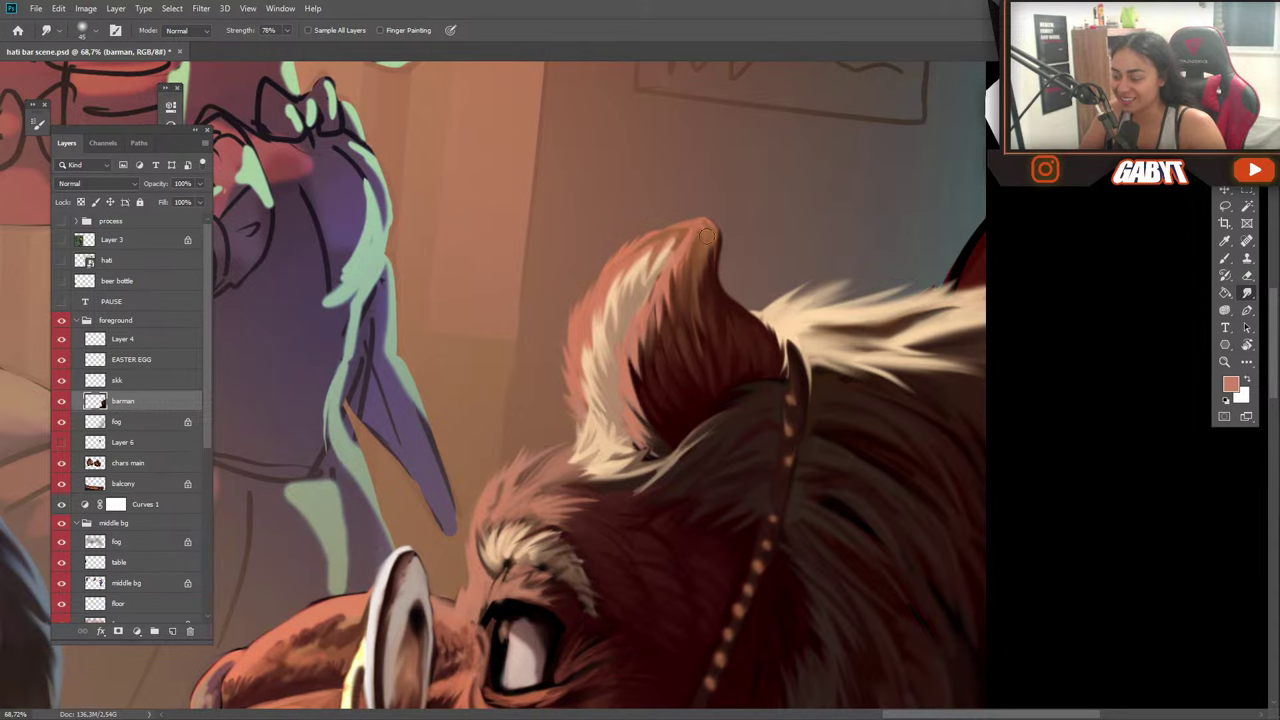
{"action": "left_click_drag", "start_coordinate": [643, 366], "coordinate": [709, 331]}
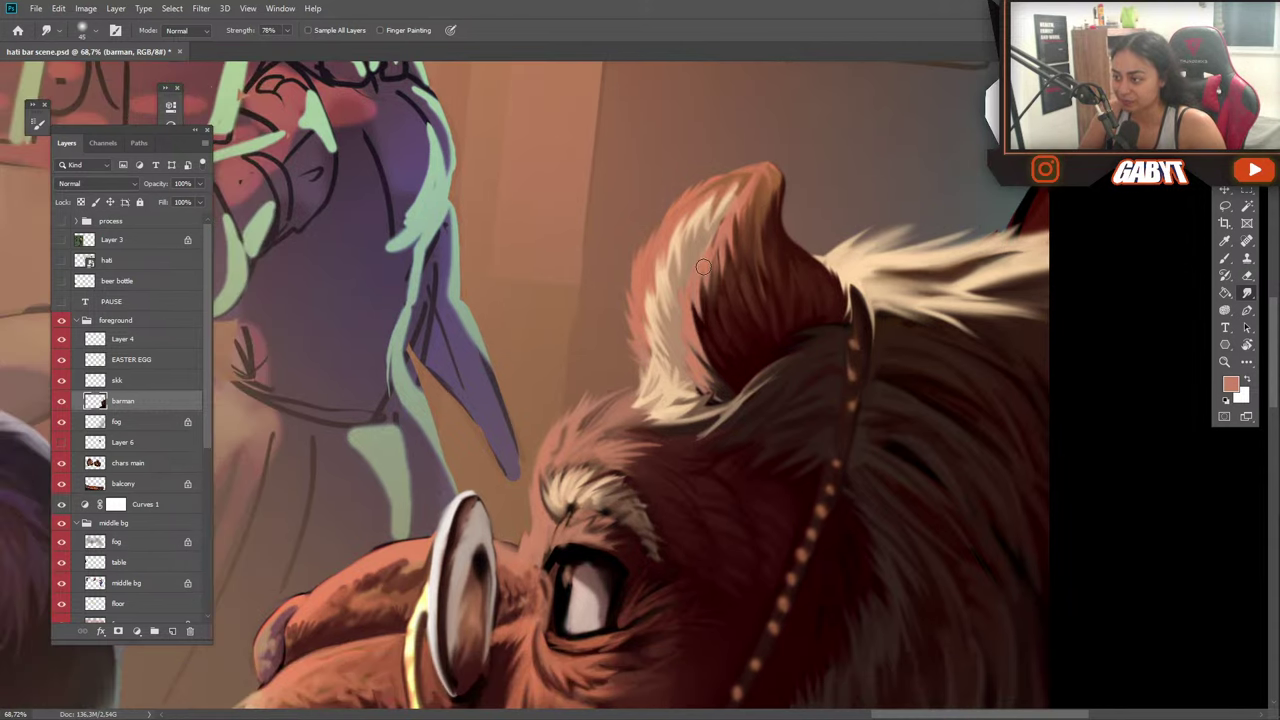
{"action": "mouse_move", "coordinate": [703, 267]}
{"action": "left_mouse_down"}
{"action": "mouse_move", "coordinate": [708, 329]}
{"action": "mouse_move", "coordinate": [695, 318]}
{"action": "mouse_move", "coordinate": [717, 364]}
{"action": "mouse_move", "coordinate": [687, 294]}
{"action": "mouse_move", "coordinate": [706, 354]}
{"action": "left_mouse_up"}
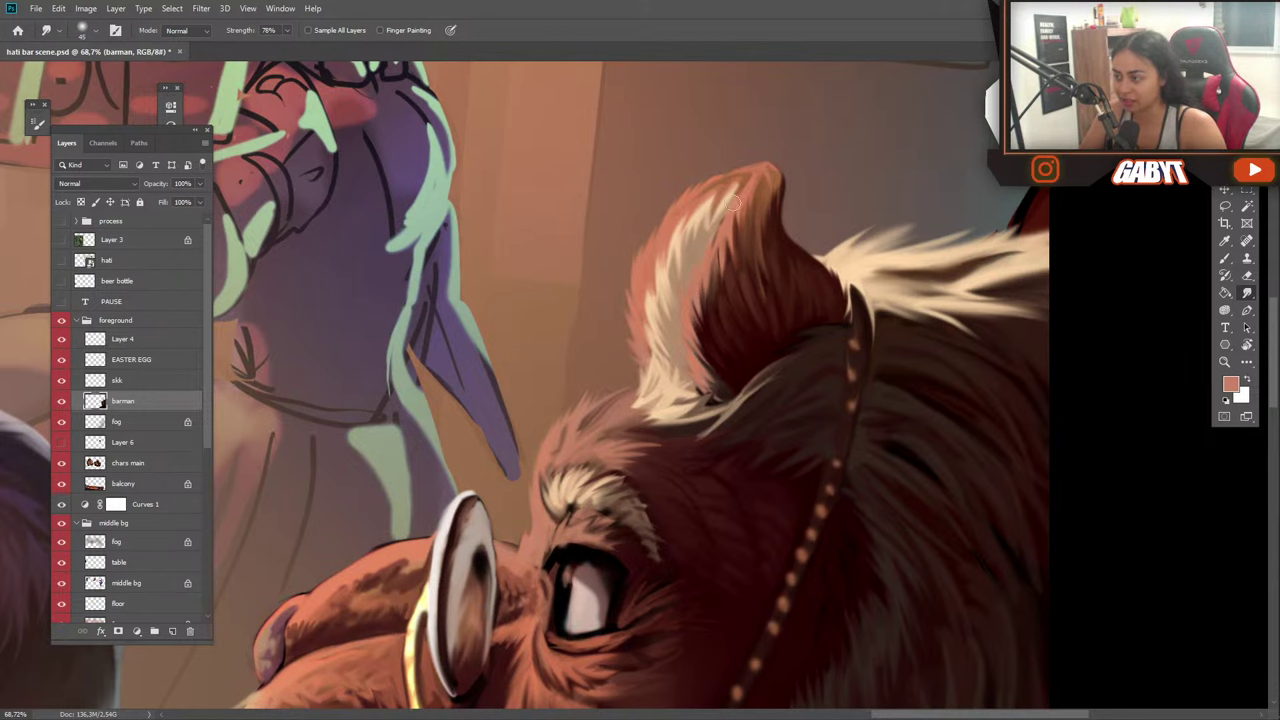
{"action": "key", "text": "space"}
{"action": "left_click_drag", "start_coordinate": [741, 339], "coordinate": [641, 363]}
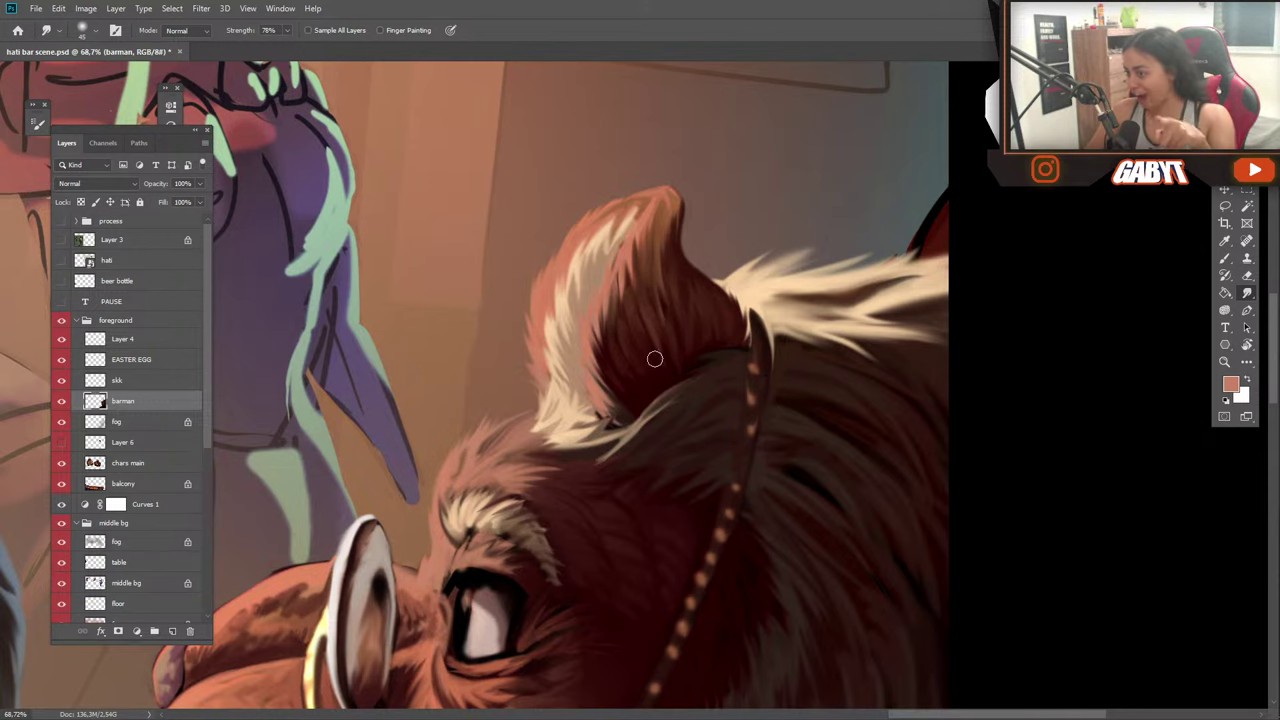
Paint the front of the barman's eye with a muted green iris (R 99, G 129, B 101) and add a sampled black pupil.
{"action": "left_click_drag", "start_coordinate": [630, 407], "coordinate": [775, 267]}
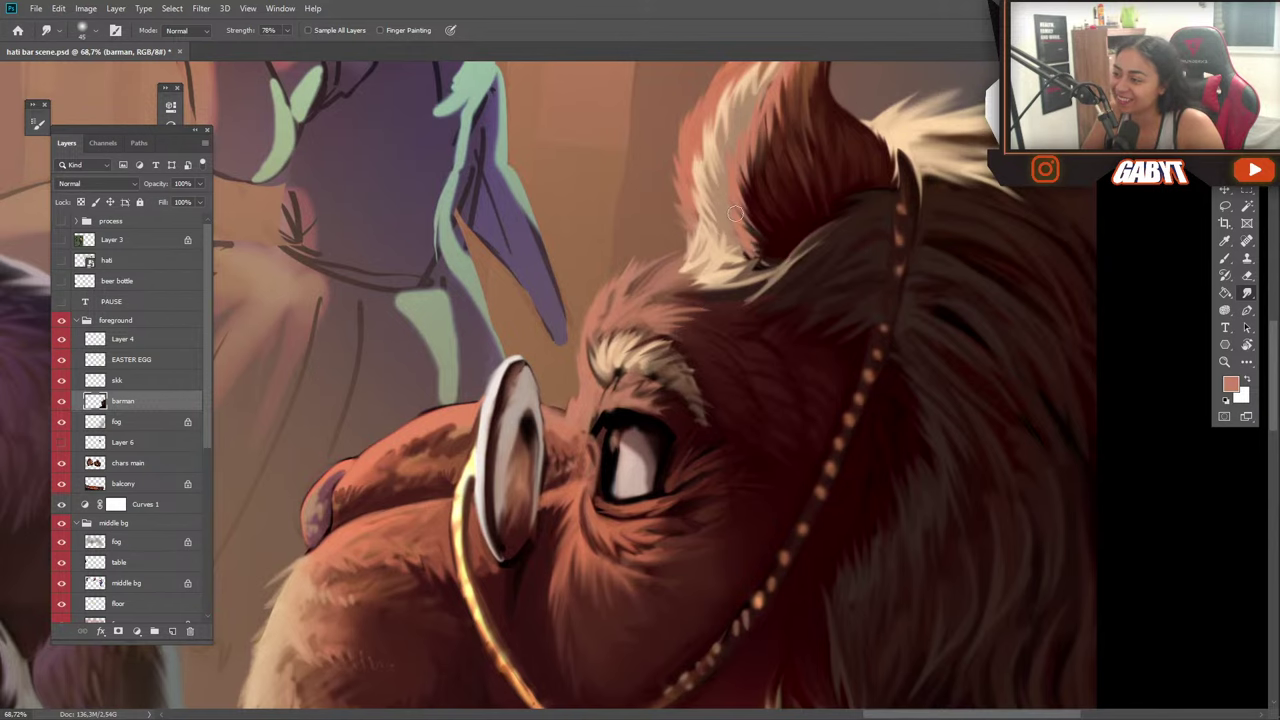
{"action": "left_click_drag", "start_coordinate": [791, 303], "coordinate": [871, 233]}
{"action": "mouse_move", "coordinate": [738, 321]}
{"action": "left_mouse_down"}
{"action": "mouse_move", "coordinate": [784, 331]}
{"action": "mouse_move", "coordinate": [776, 304]}
{"action": "mouse_move", "coordinate": [738, 284]}
{"action": "mouse_move", "coordinate": [756, 268]}
{"action": "mouse_move", "coordinate": [737, 273]}
{"action": "left_mouse_up"}
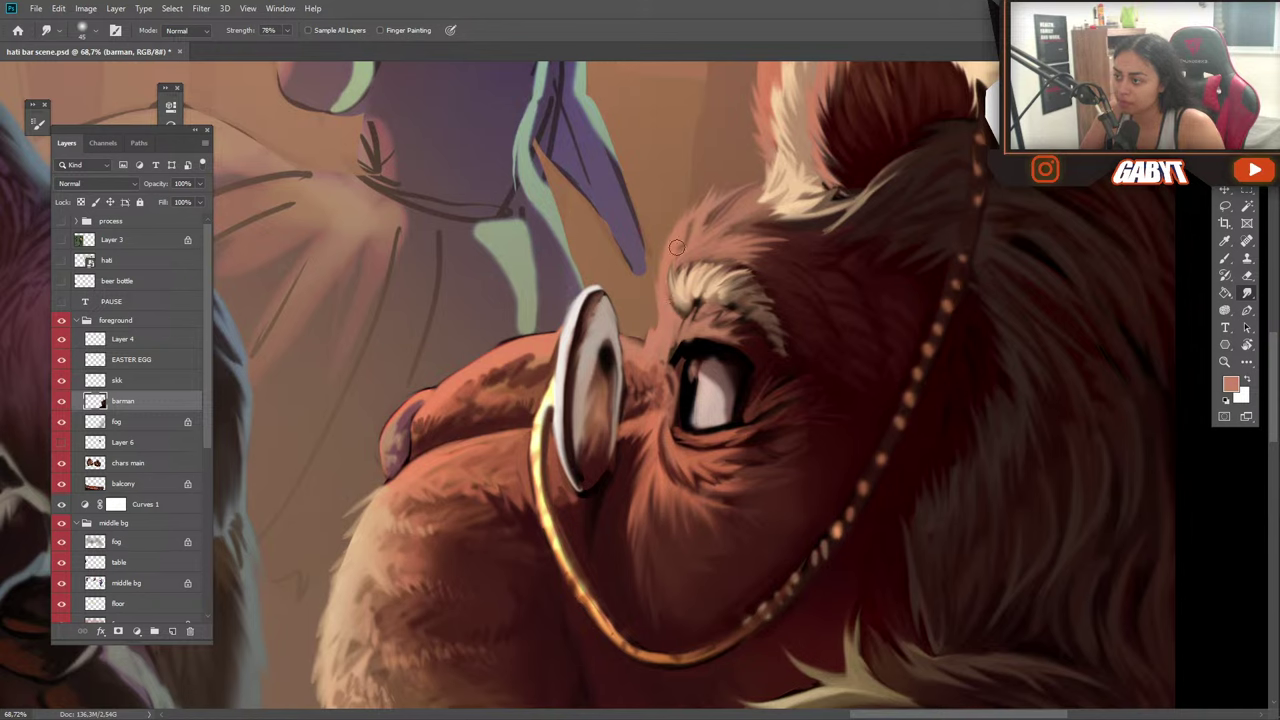
{"action": "left_click_drag", "start_coordinate": [700, 228], "coordinate": [739, 199]}
{"action": "scroll", "coordinate": [730, 335], "scroll_direction": "down", "scroll_amount": 5, "text": "alt"}
{"action": "scroll", "coordinate": [648, 298], "scroll_direction": "down", "scroll_amount": 1, "text": "alt"}
{"action": "scroll", "coordinate": [648, 298], "scroll_direction": "up", "scroll_amount": 5, "text": "alt"}
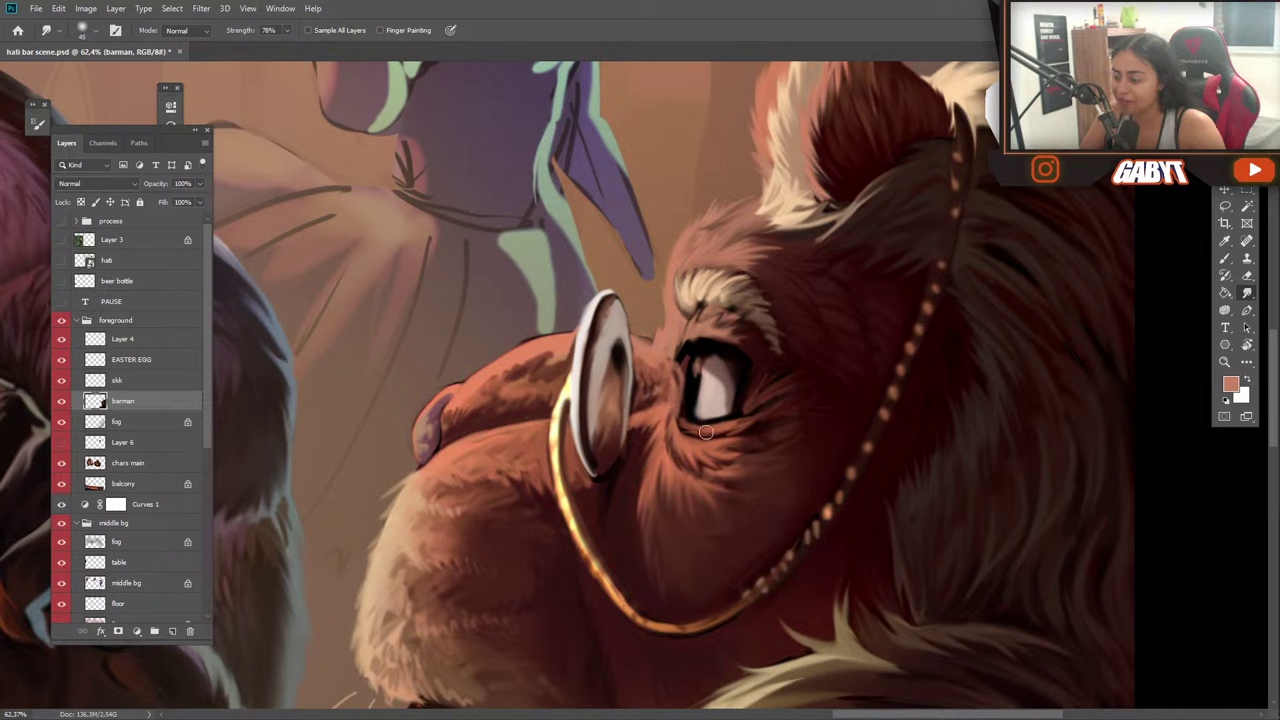
{"action": "key", "text": "b"}
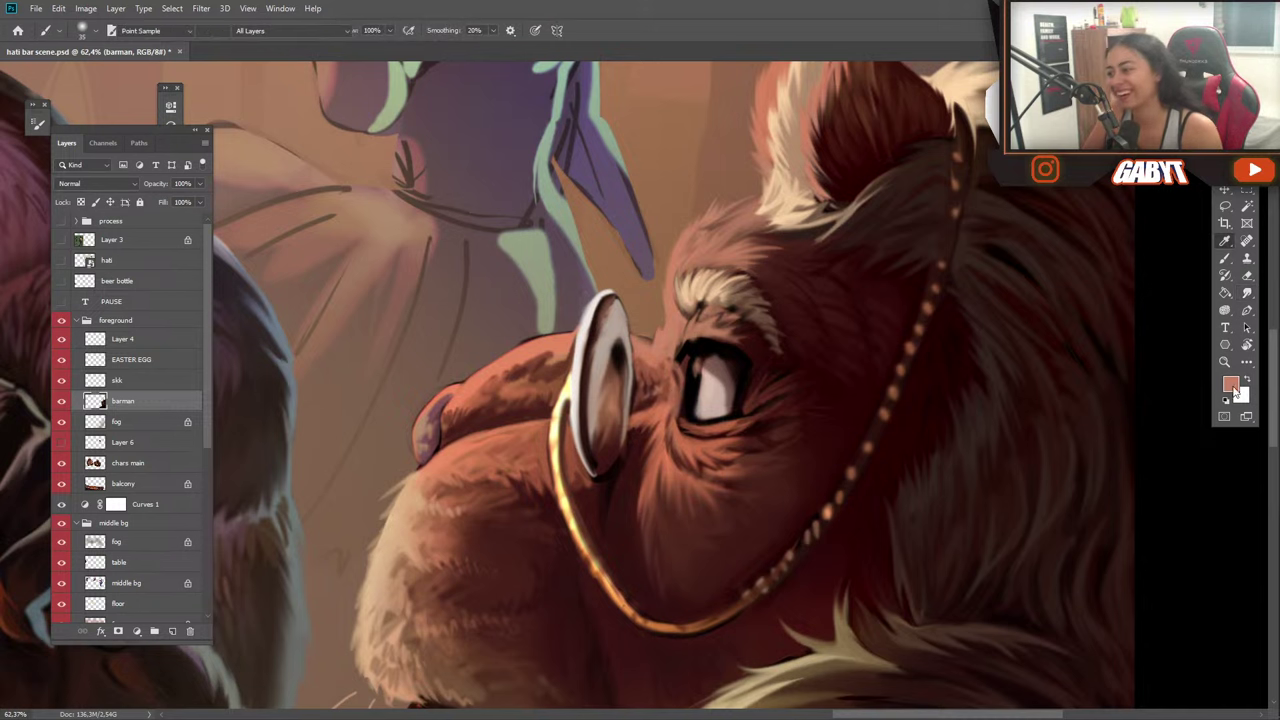
{"action": "left_click", "coordinate": [1225, 383]}
{"action": "left_click_drag", "start_coordinate": [987, 340], "coordinate": [990, 355]}
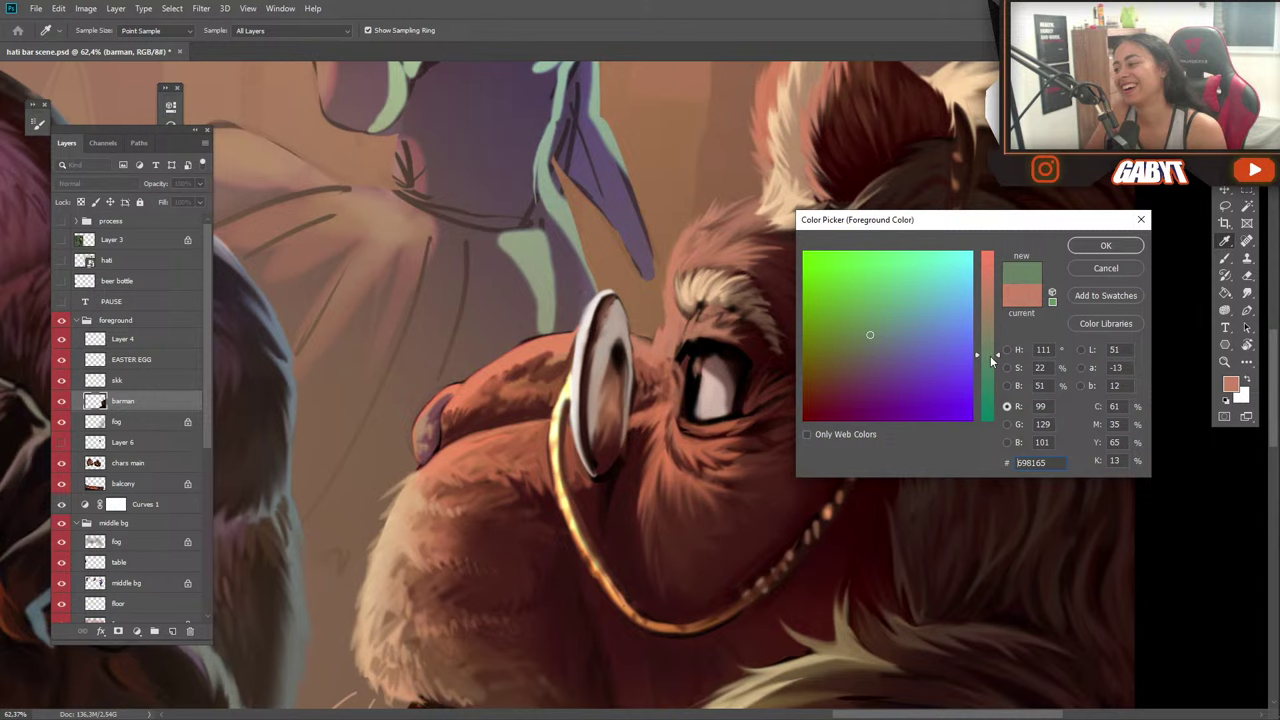
{"action": "left_click", "coordinate": [1100, 247]}
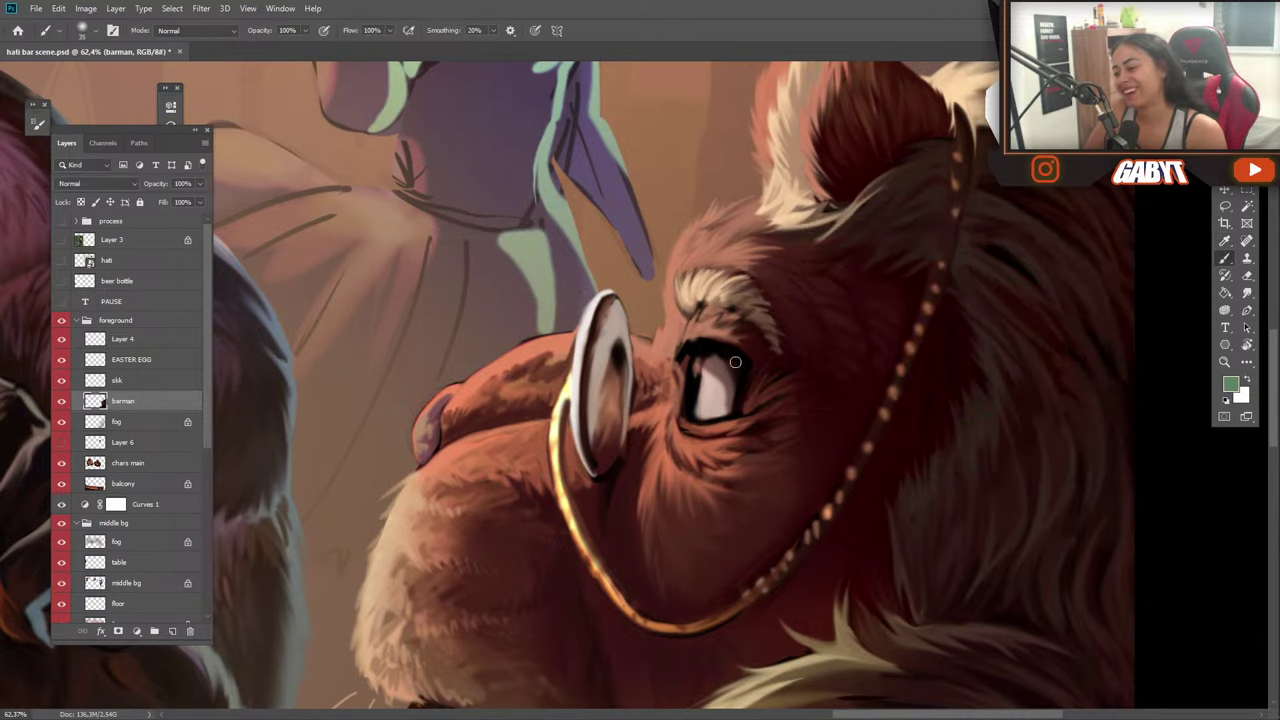
{"action": "left_click", "coordinate": [694, 391], "text": "alt"}
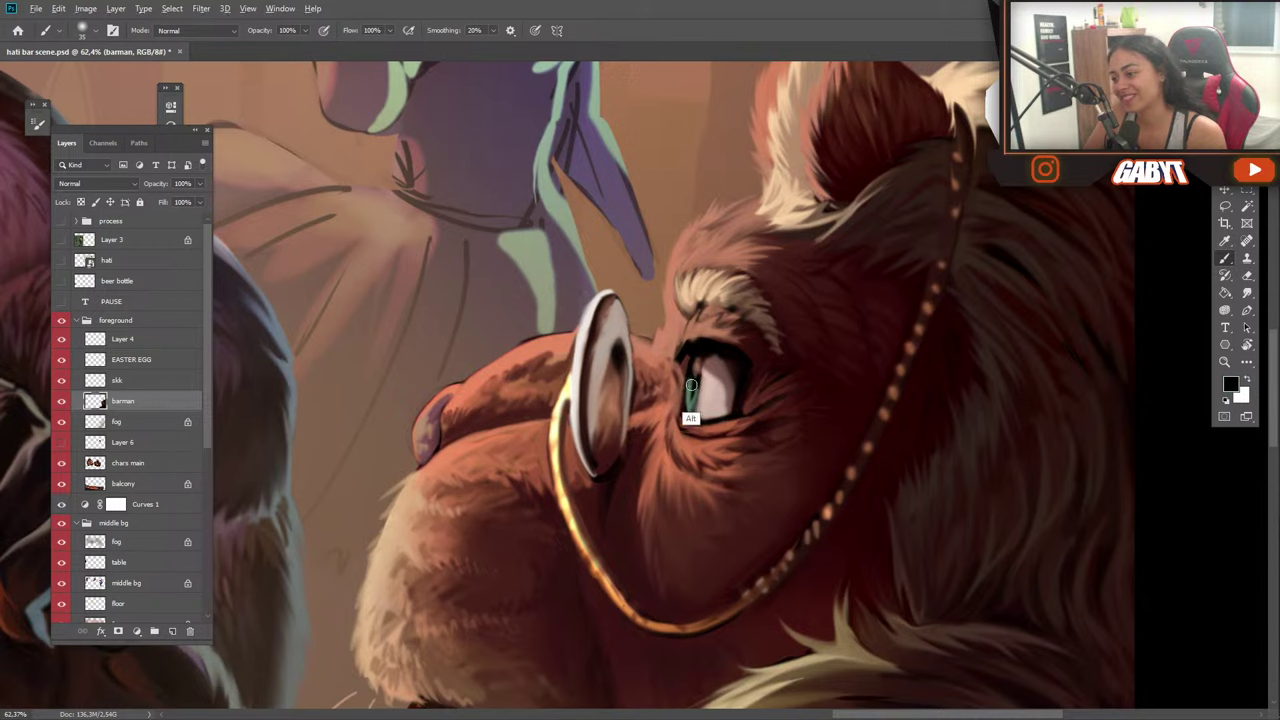
{"action": "left_click", "coordinate": [692, 389], "text": "alt"}
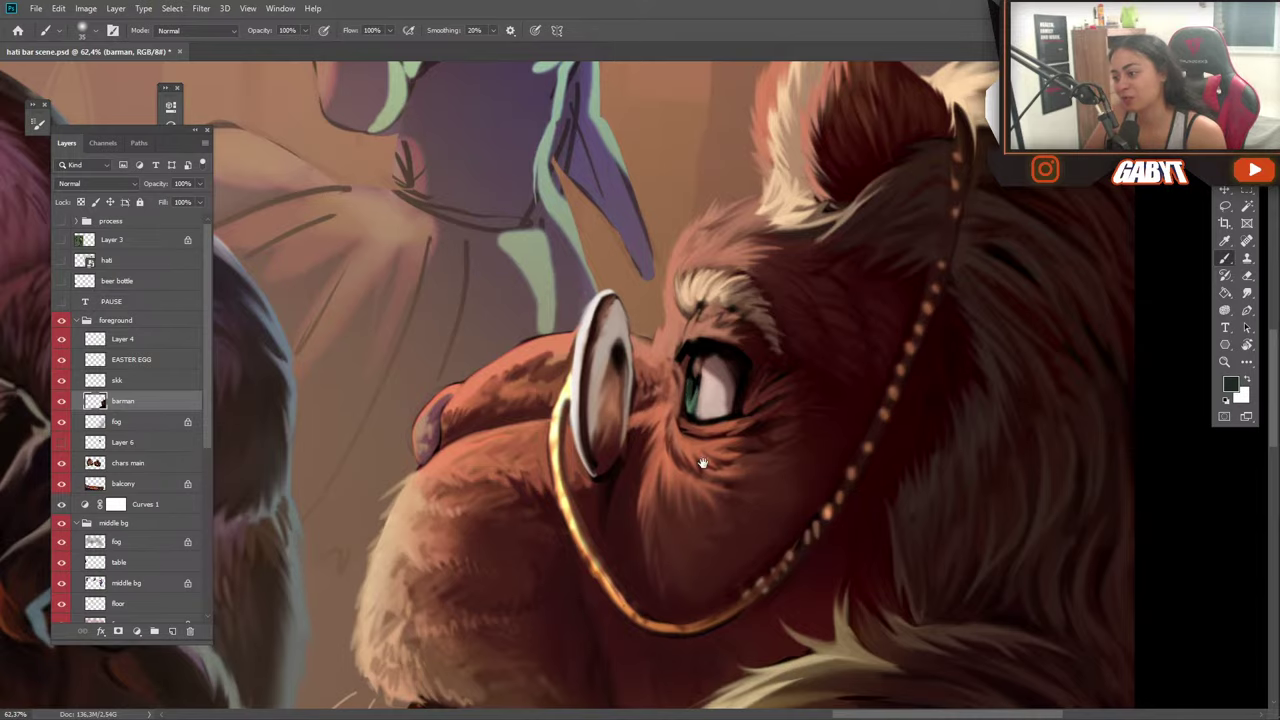
Refine the eye's white and its dark outline with sampled pale pink and black, and save the file.
{"action": "left_click_drag", "start_coordinate": [701, 462], "coordinate": [737, 456]}
{"action": "left_click", "coordinate": [750, 458], "text": "alt"}
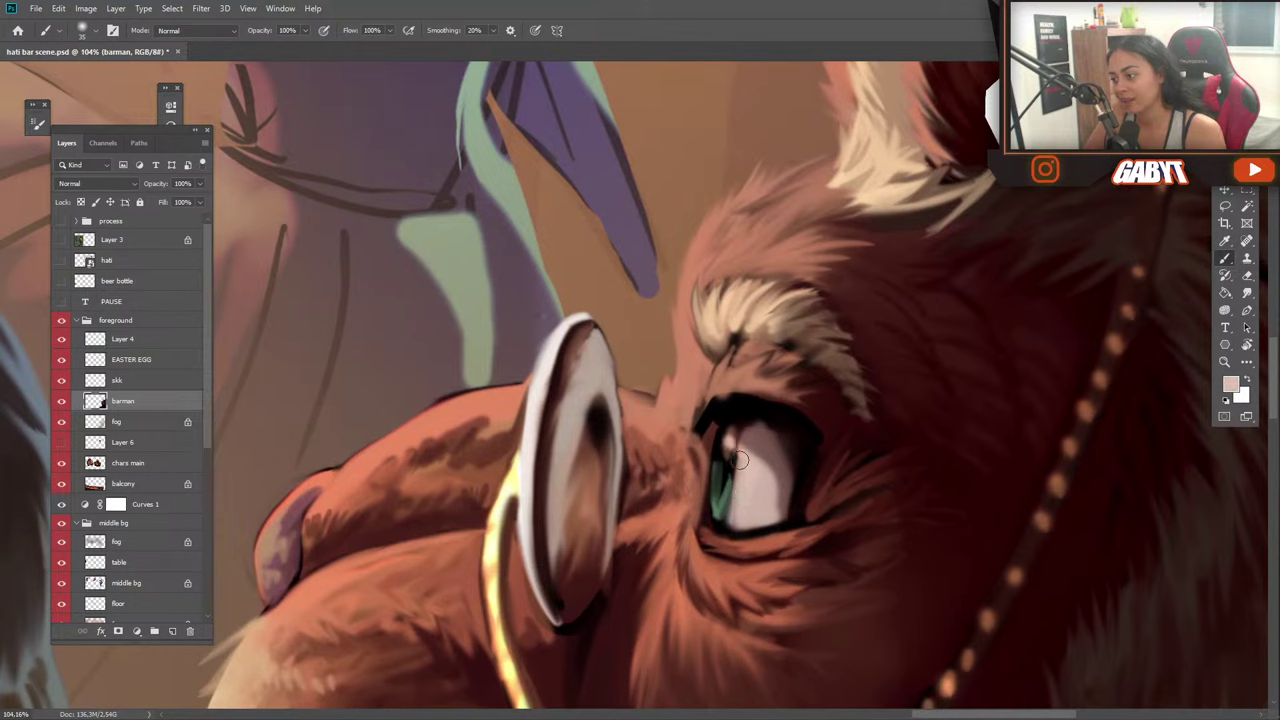
{"action": "left_click", "coordinate": [721, 426], "text": "alt"}
{"action": "mouse_move", "coordinate": [714, 411]}
{"action": "left_mouse_down"}
{"action": "mouse_move", "coordinate": [728, 400]}
{"action": "mouse_move", "coordinate": [697, 474]}
{"action": "left_mouse_up"}
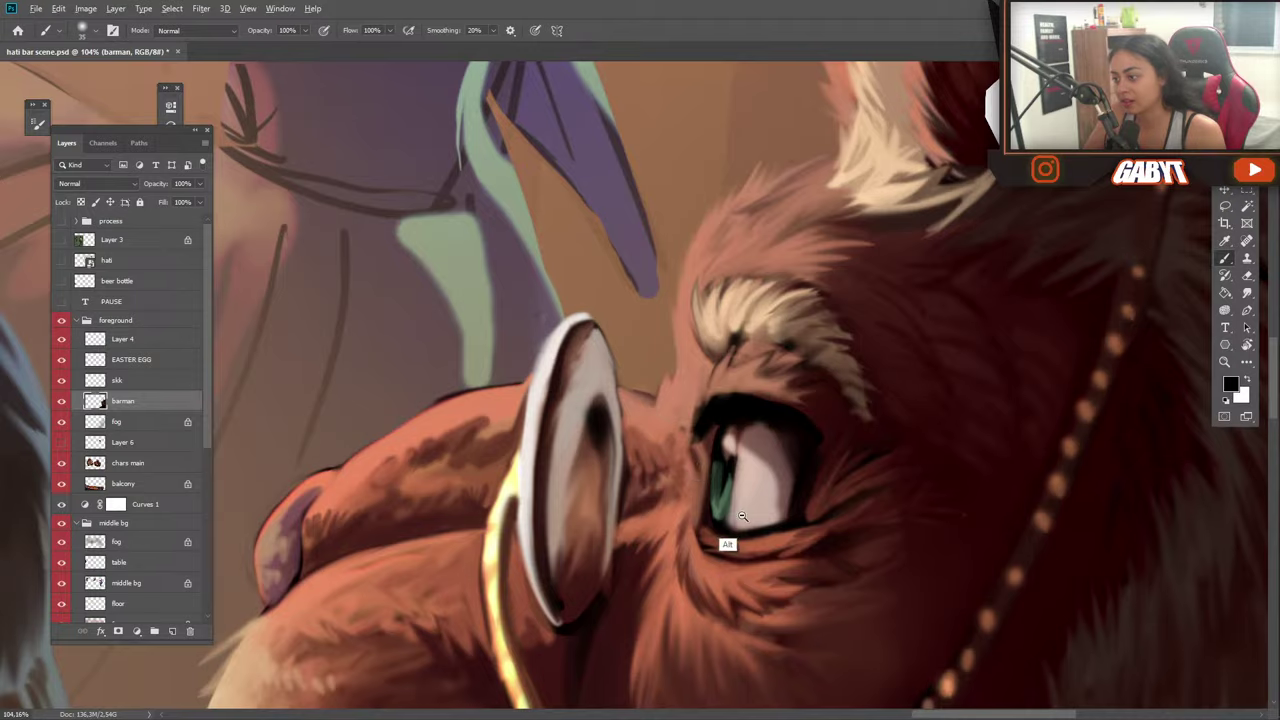
{"action": "left_click_drag", "start_coordinate": [726, 543], "coordinate": [811, 383]}
{"action": "key", "text": "ctrl+s"}
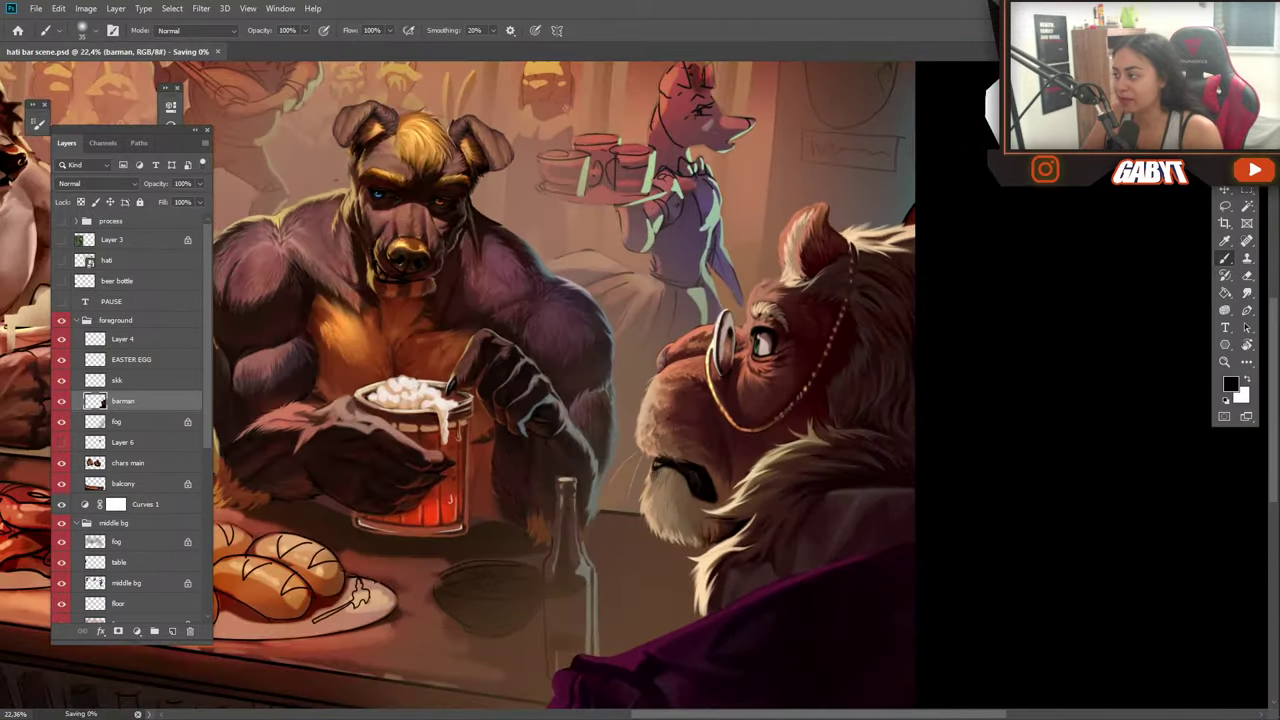
Compare the barman's earlier sketch state with the current painting by stepping back and forth through the history.
{"action": "key", "text": "ctrl+z"}
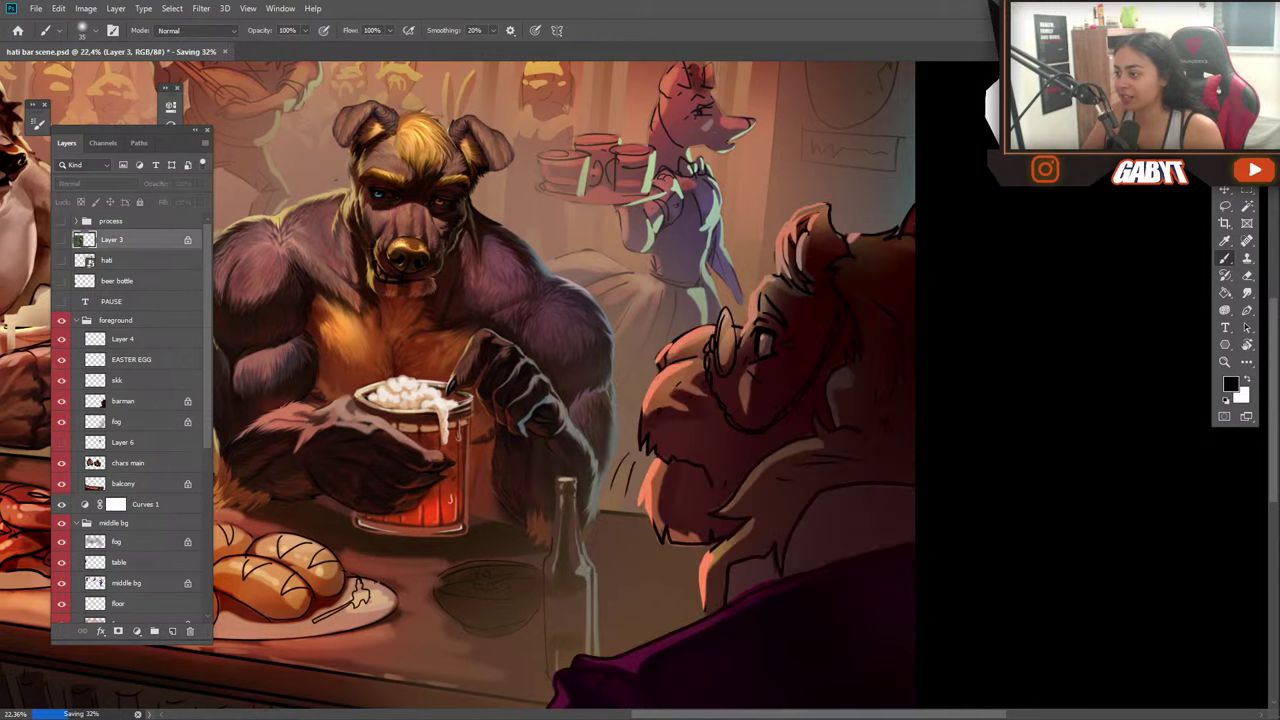
{"action": "key", "text": "ctrl+shift+z"}
{"action": "key", "text": "ctrl+z"}
{"action": "key", "text": "ctrl+z"}
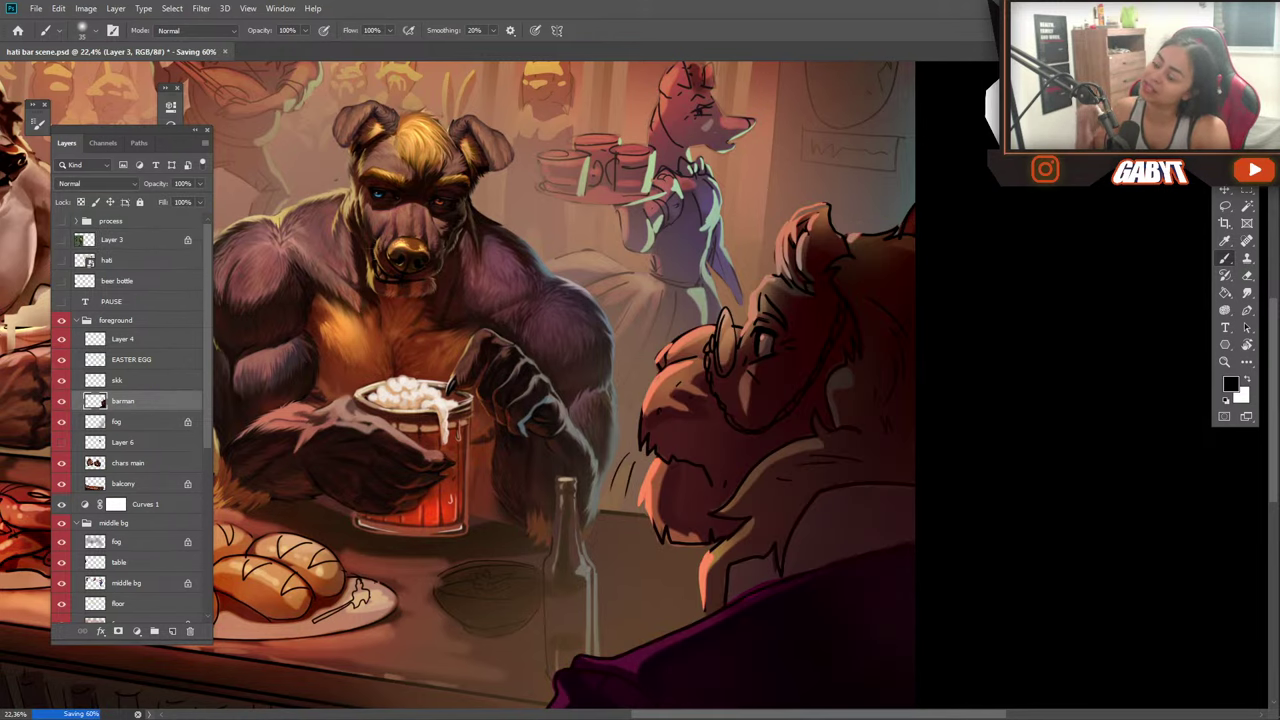
{"action": "key", "text": "ctrl+shift+z"}
{"action": "key", "text": "ctrl+z"}
{"action": "key", "text": "ctrl+shift+z"}
{"action": "key", "text": "ctrl+z"}
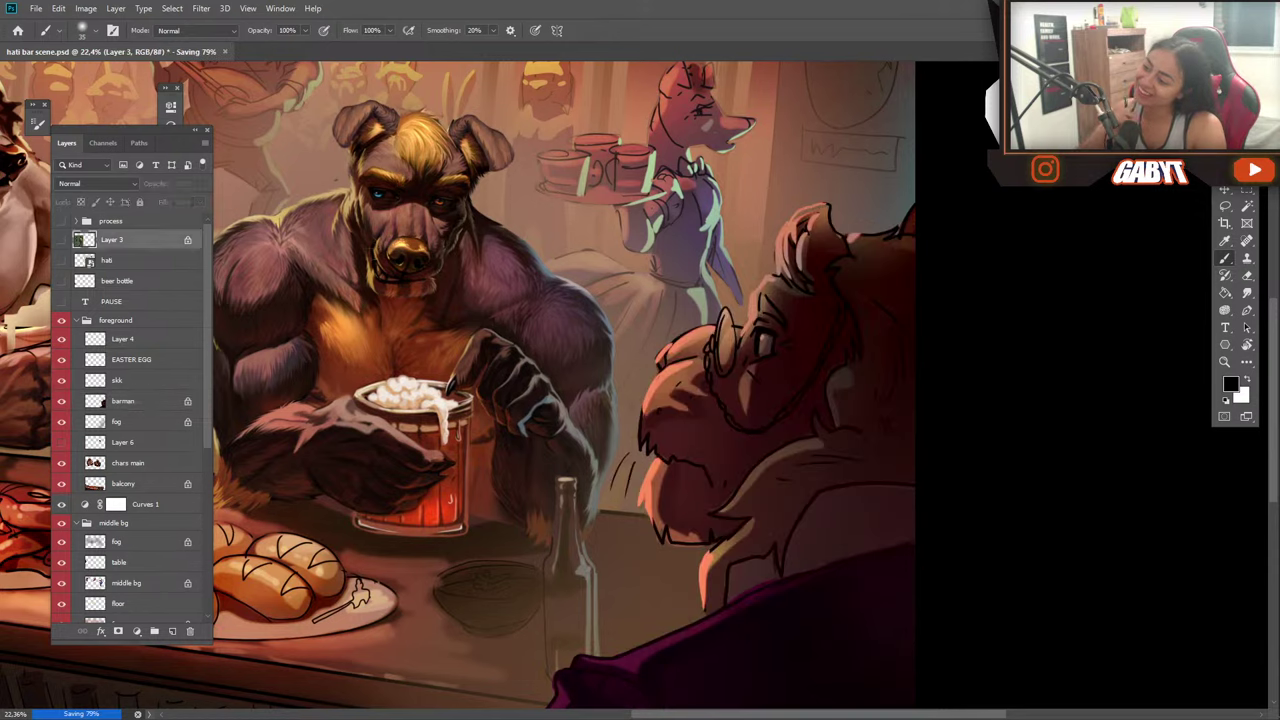
{"action": "key", "text": "ctrl+shift+z"}
{"action": "key", "text": "ctrl+z"}
{"action": "key", "text": "ctrl+shift+z"}
{"action": "key", "text": "ctrl+shift+z"}
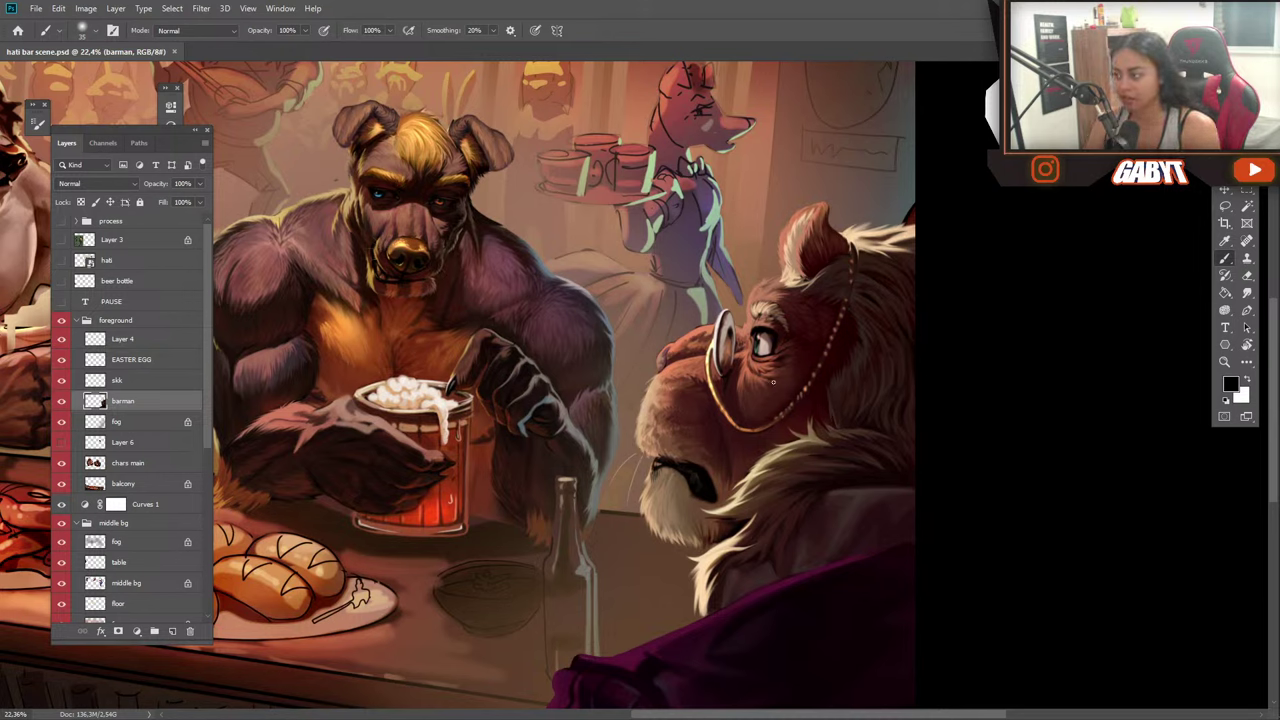
Paint out the chain beads just below the ear with sampled dark browns and blend the chain's upper end into the fur.
{"action": "left_click_drag", "start_coordinate": [827, 348], "coordinate": [872, 339]}
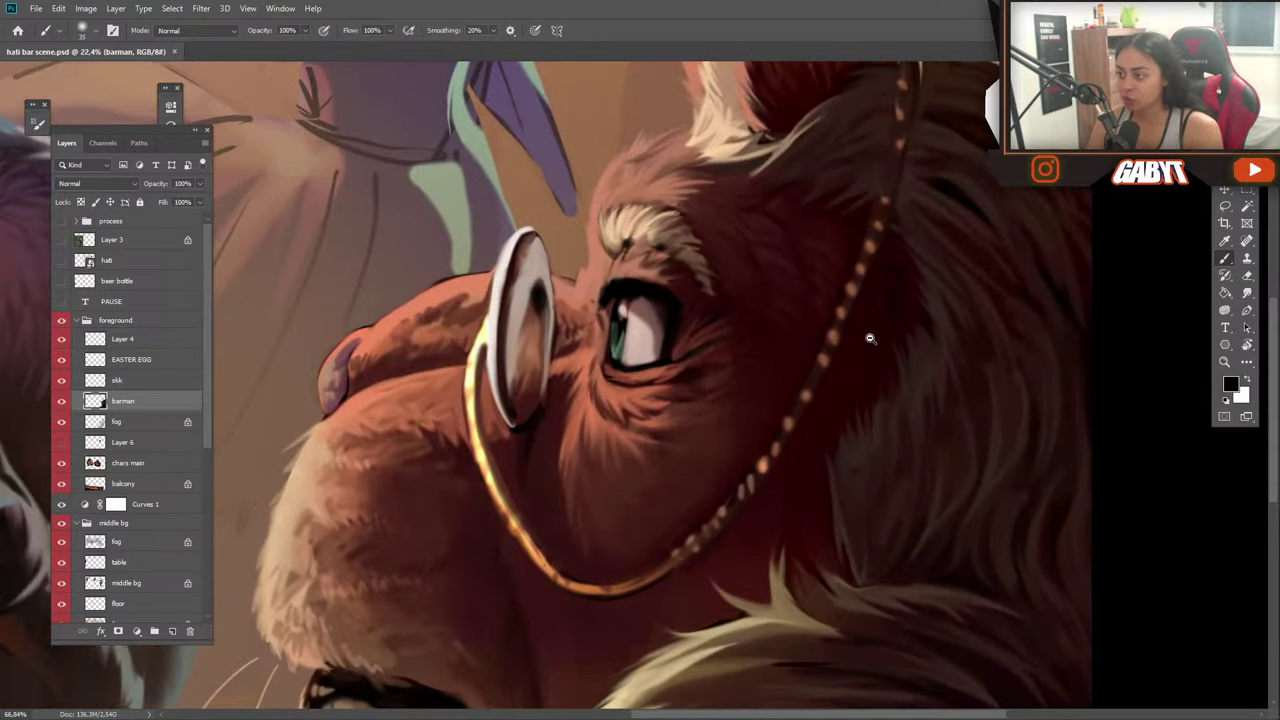
{"action": "left_click_drag", "start_coordinate": [888, 267], "coordinate": [819, 432]}
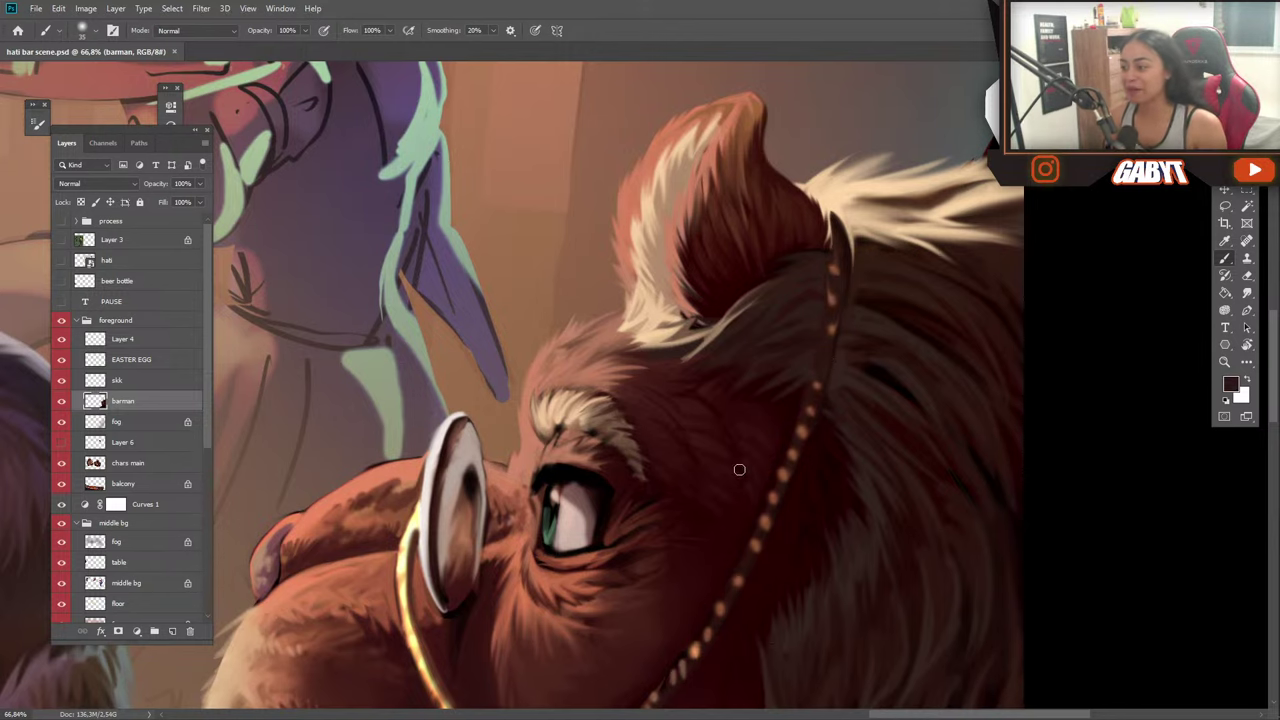
{"action": "left_click", "coordinate": [830, 362], "text": "alt"}
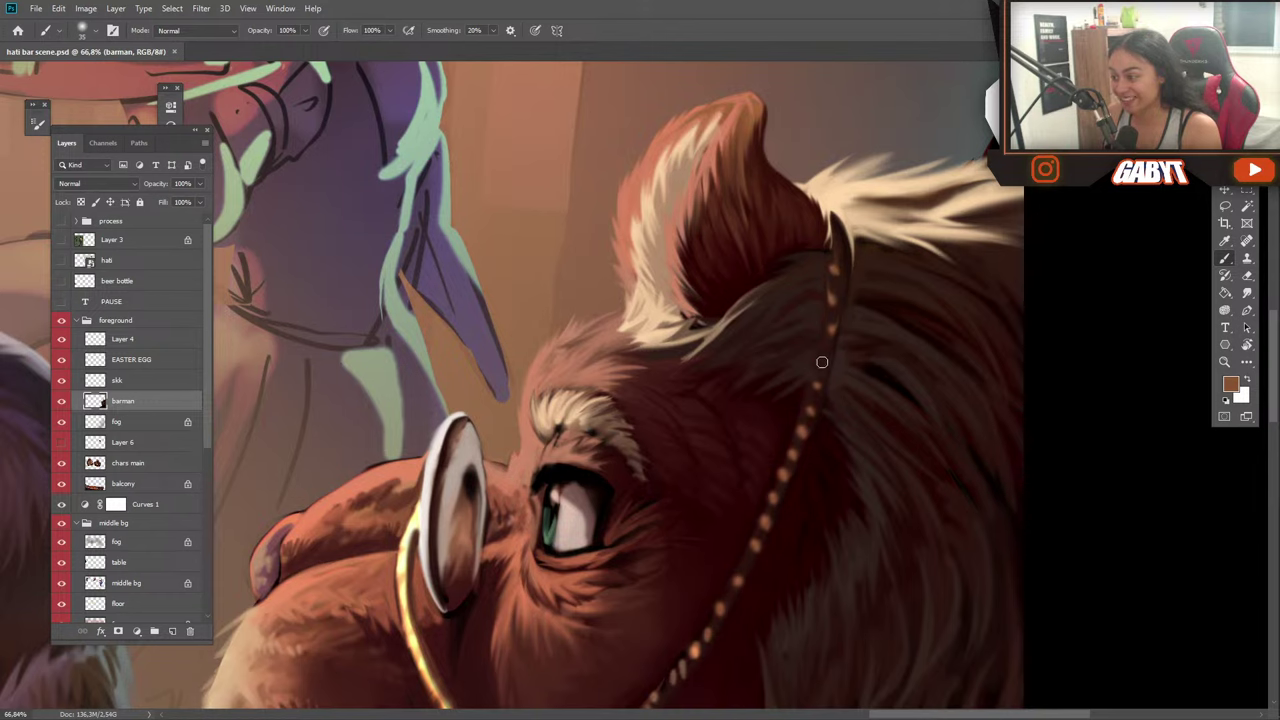
{"action": "left_click", "coordinate": [831, 340], "text": "alt"}
{"action": "left_click_drag", "start_coordinate": [830, 325], "coordinate": [835, 263]}
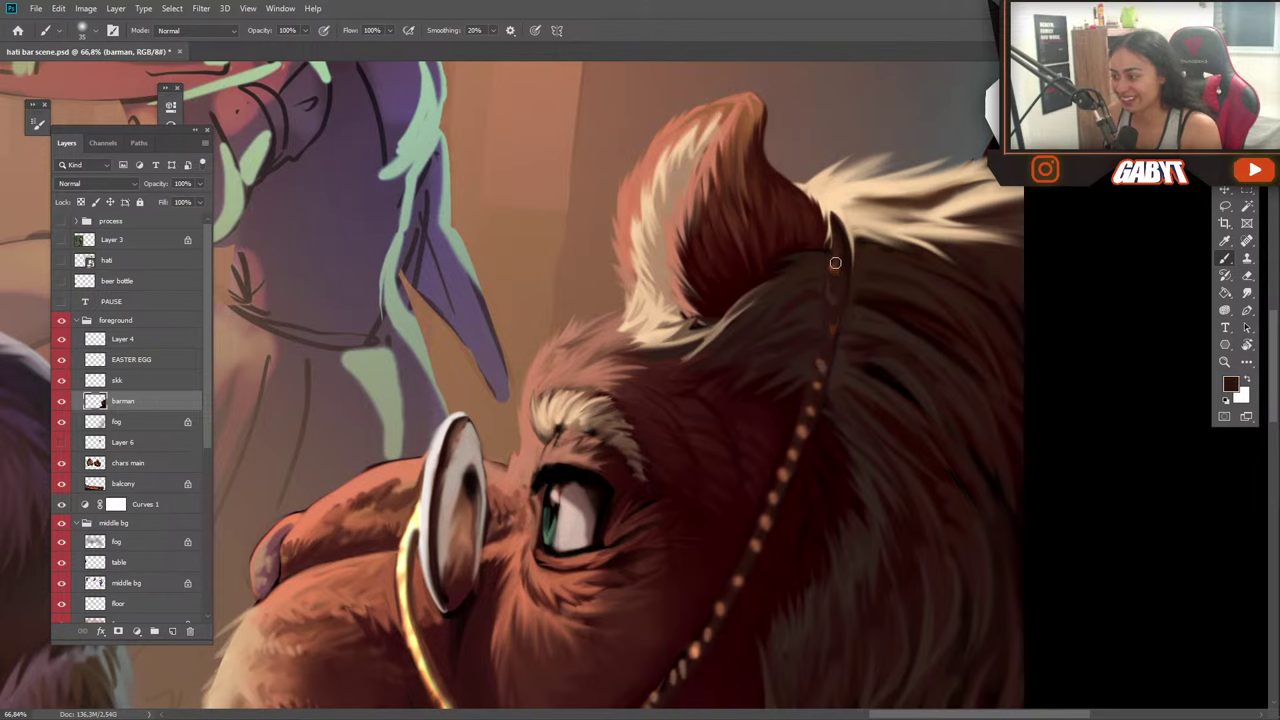
{"action": "left_click", "coordinate": [826, 250], "text": "alt"}
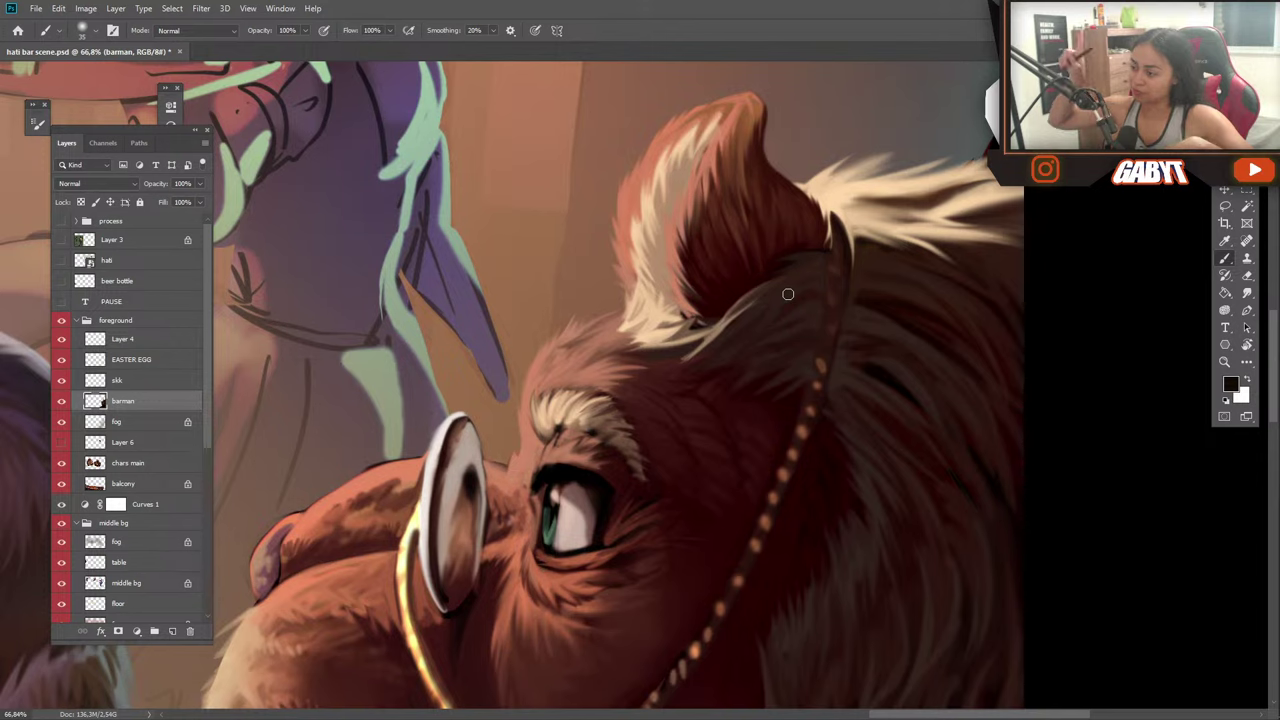
{"action": "left_click", "coordinate": [826, 268], "text": "alt"}
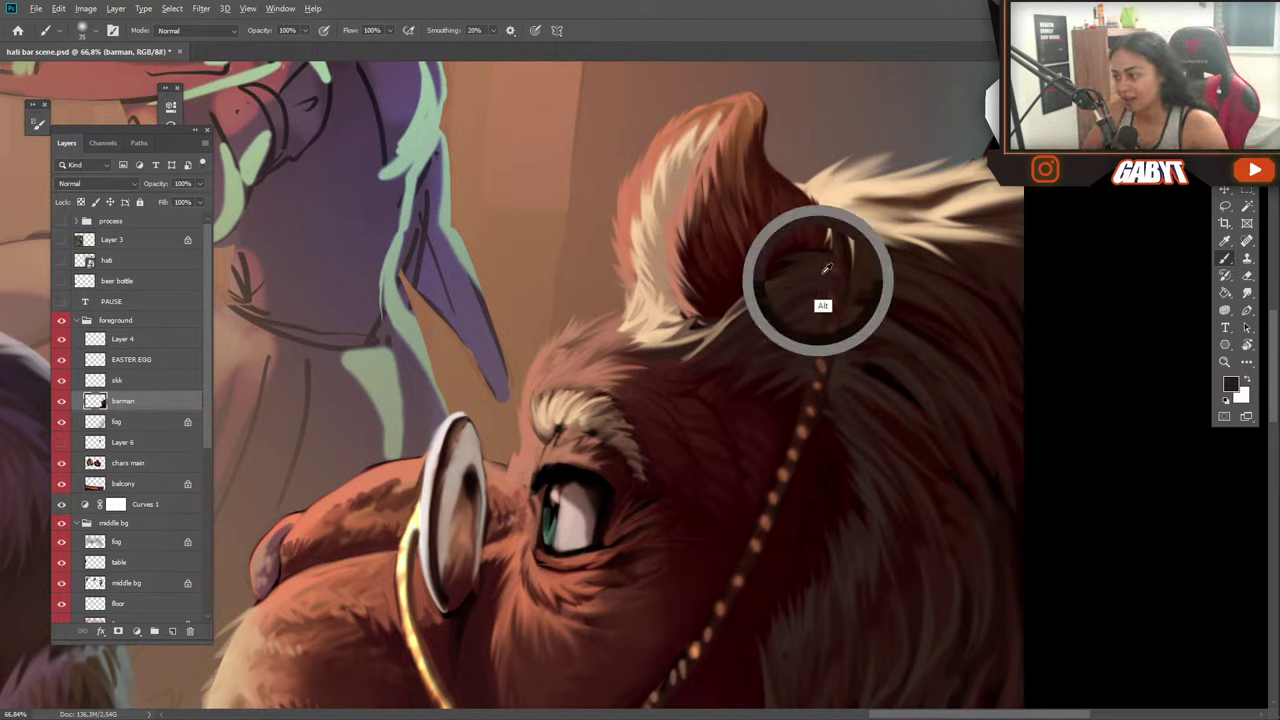
{"action": "left_click", "coordinate": [848, 256], "text": "alt"}
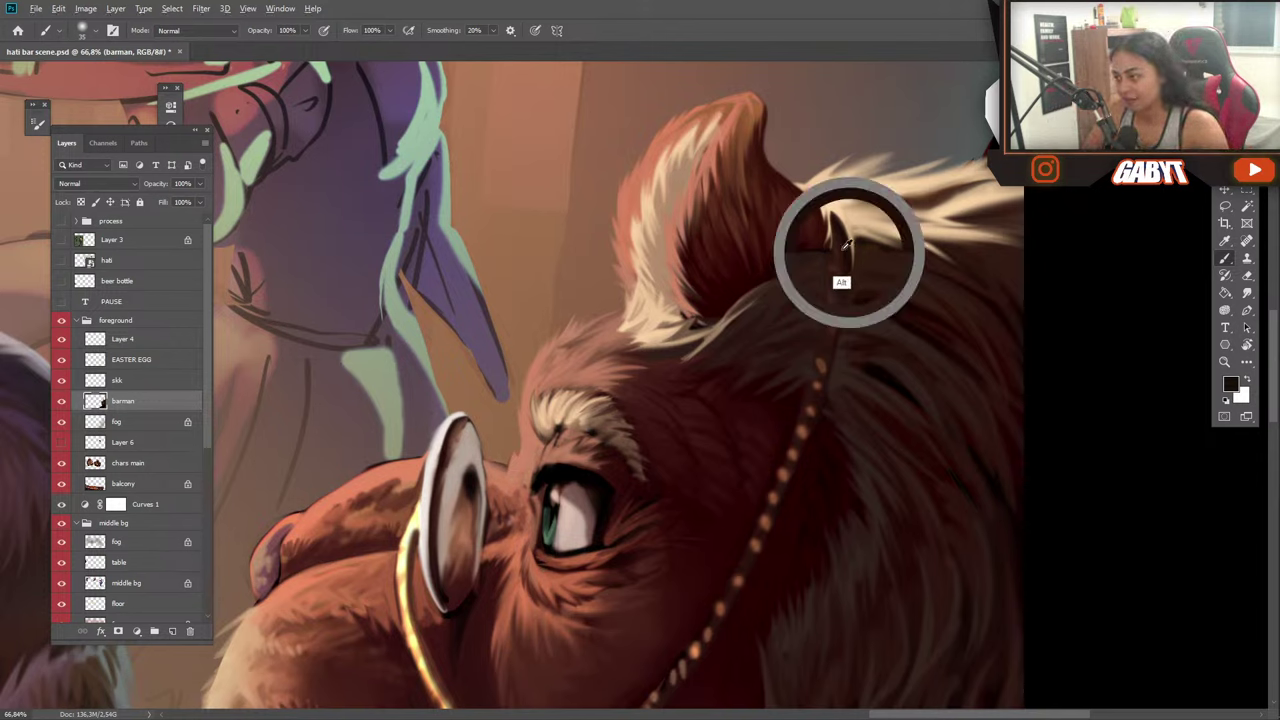
Break up the gold chain below the monocle with sampled dark and brown link marks, and add pale yellow highlights along it.
{"action": "left_click_drag", "start_coordinate": [790, 438], "coordinate": [908, 263]}
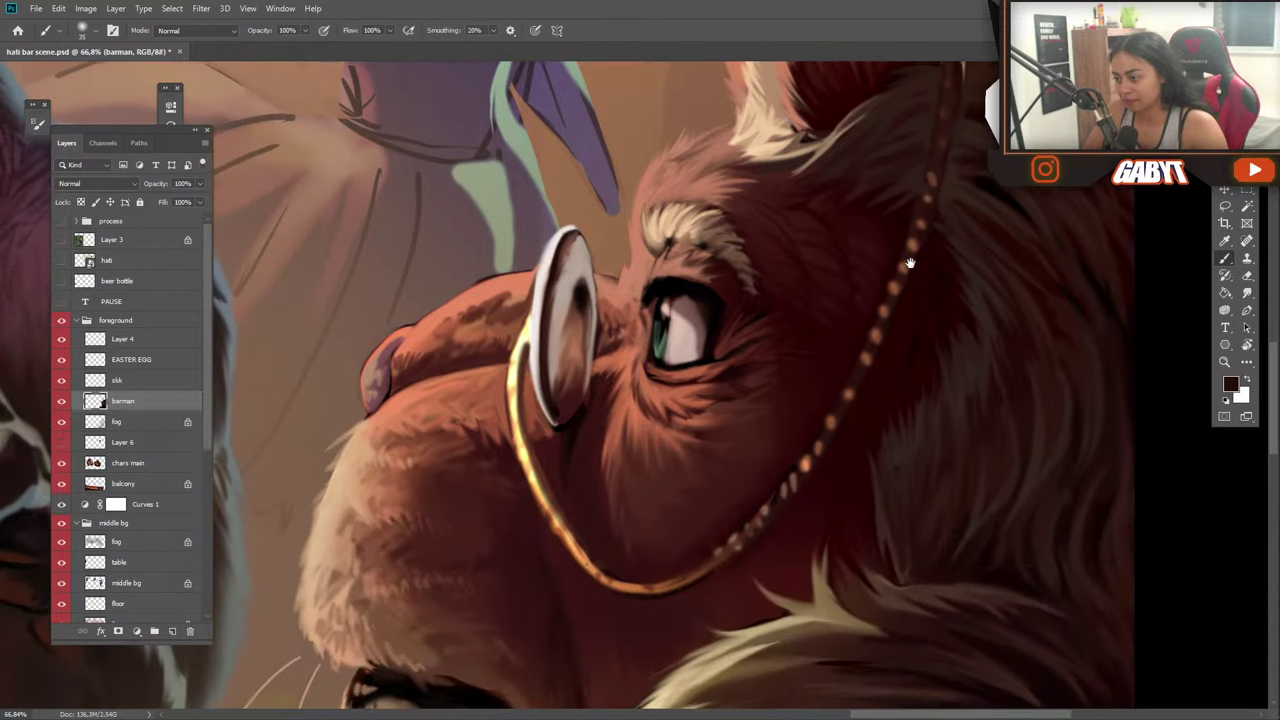
{"action": "left_click_drag", "start_coordinate": [649, 540], "coordinate": [727, 505]}
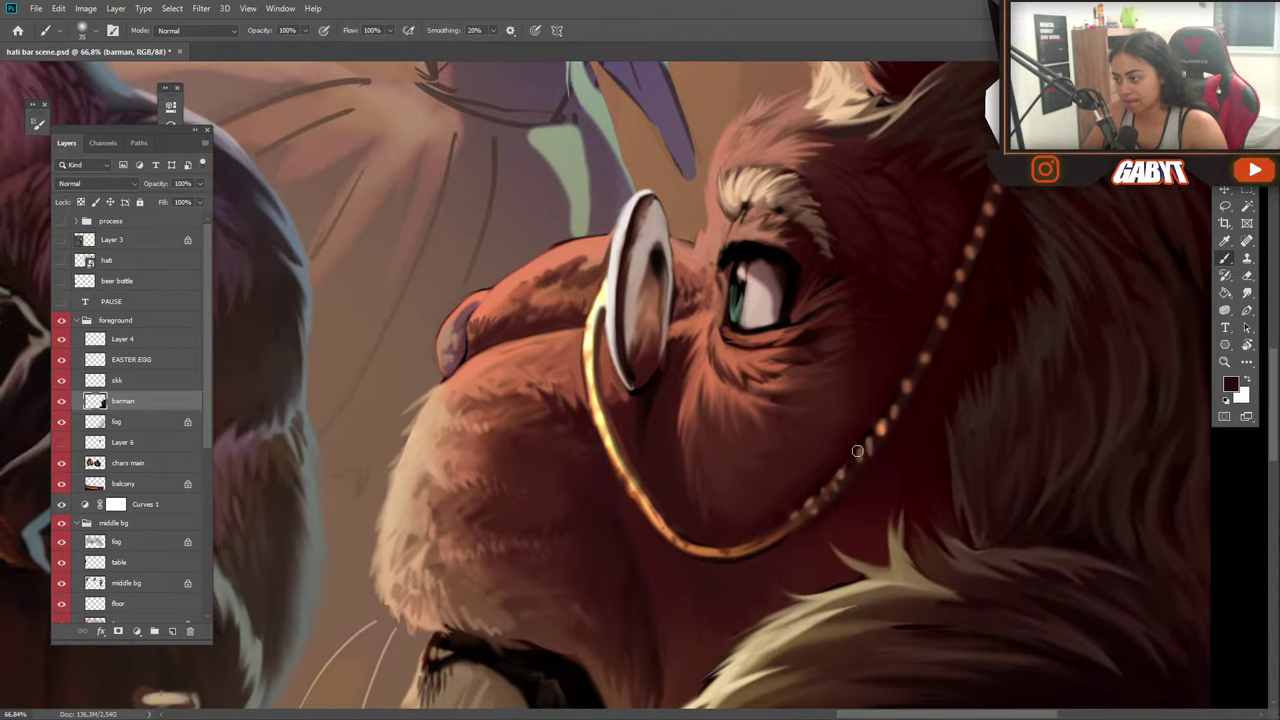
{"action": "left_click", "coordinate": [857, 460], "text": "alt"}
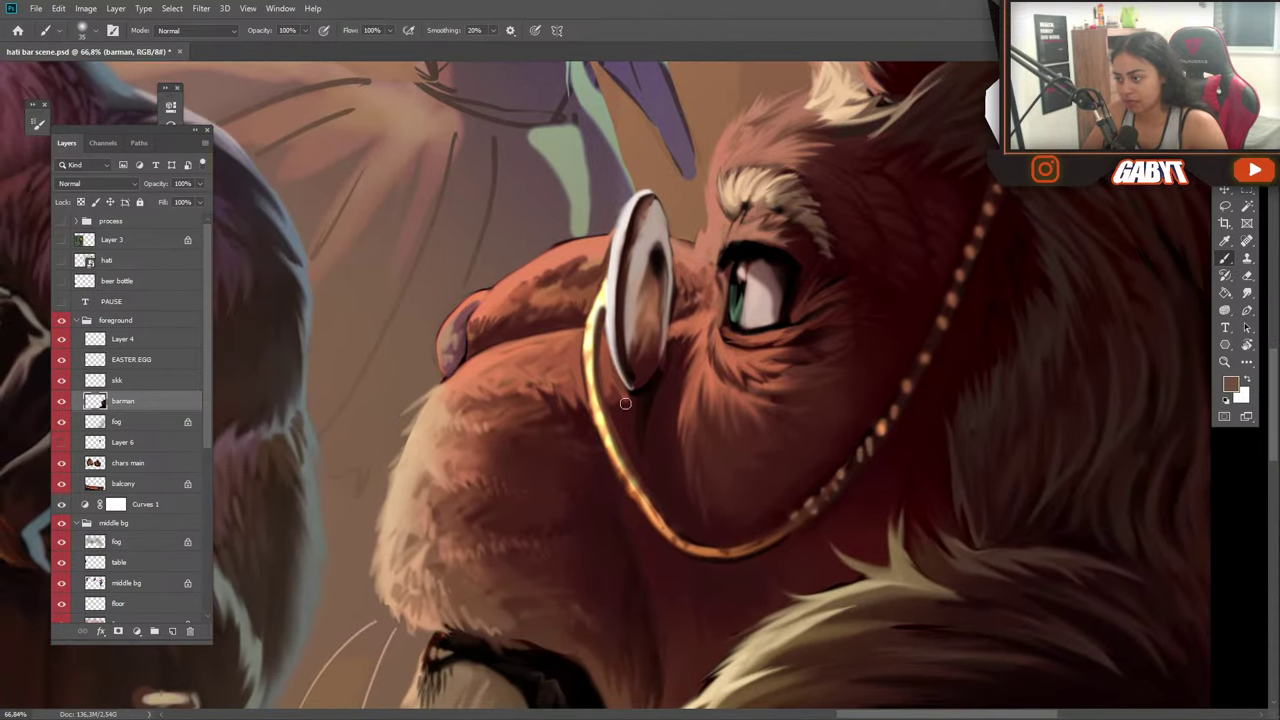
{"action": "left_click", "coordinate": [622, 474], "text": "alt"}
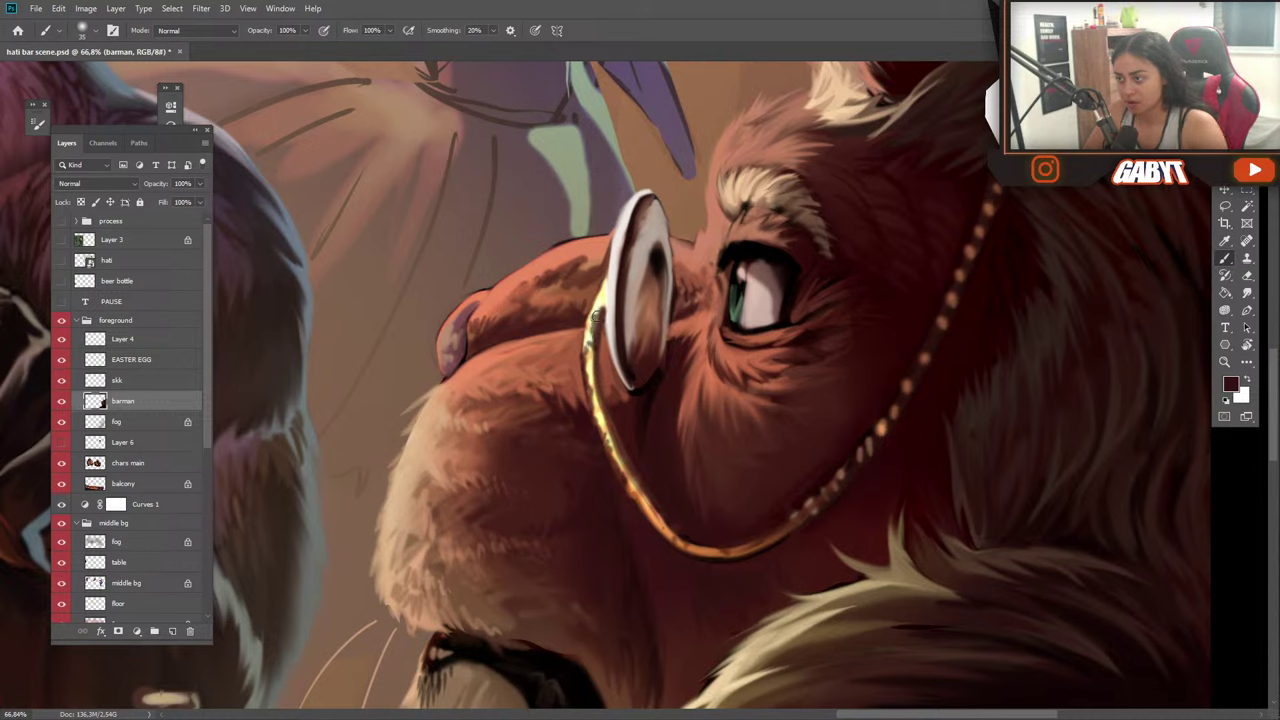
{"action": "left_click", "coordinate": [603, 281], "text": "alt"}
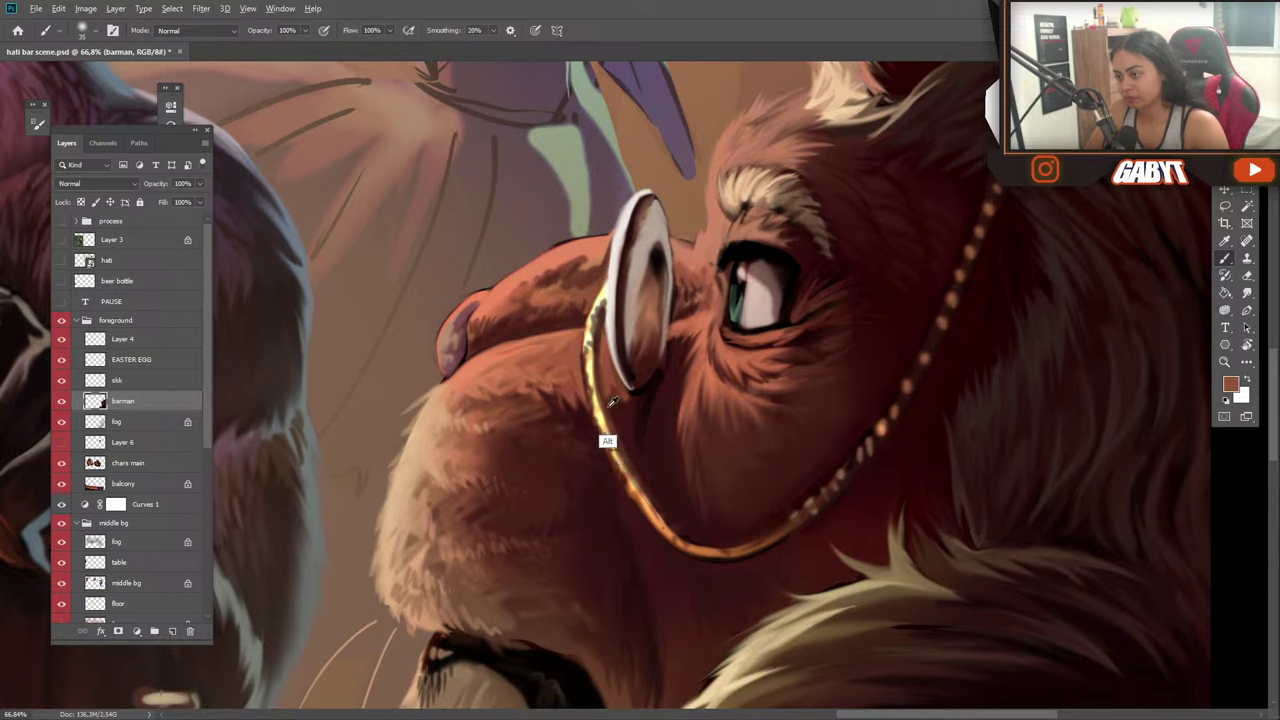
{"action": "left_click", "coordinate": [595, 325], "text": "alt"}
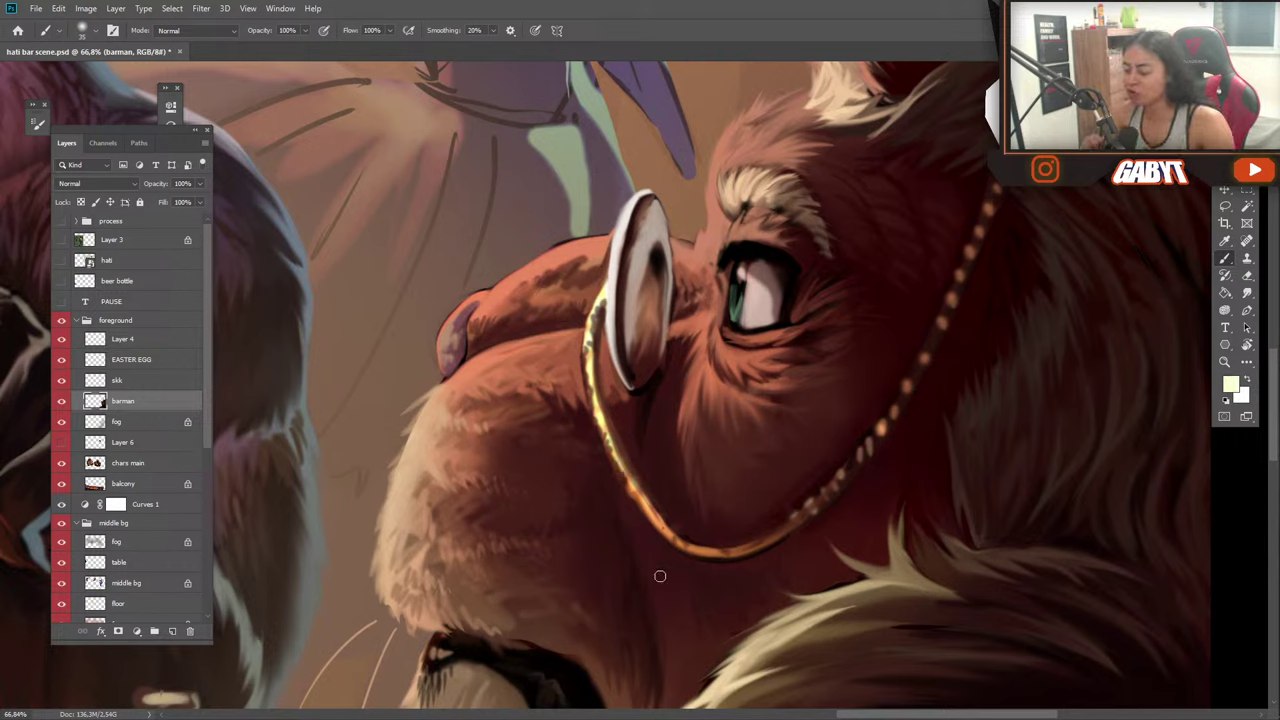
{"action": "left_click_drag", "start_coordinate": [598, 392], "coordinate": [688, 555]}
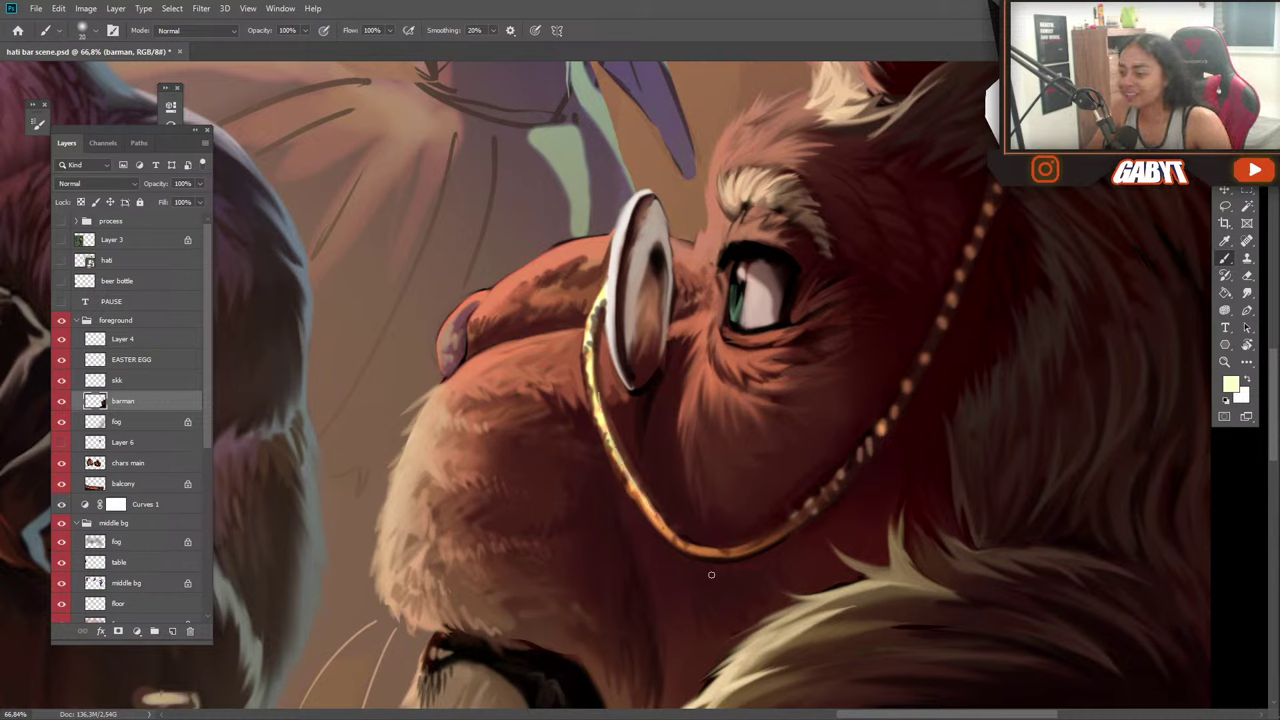
Undo the last chain stroke and blend the lower curve of the gold chain with sampled dark red and brown.
{"action": "key", "text": "ctrl+z"}
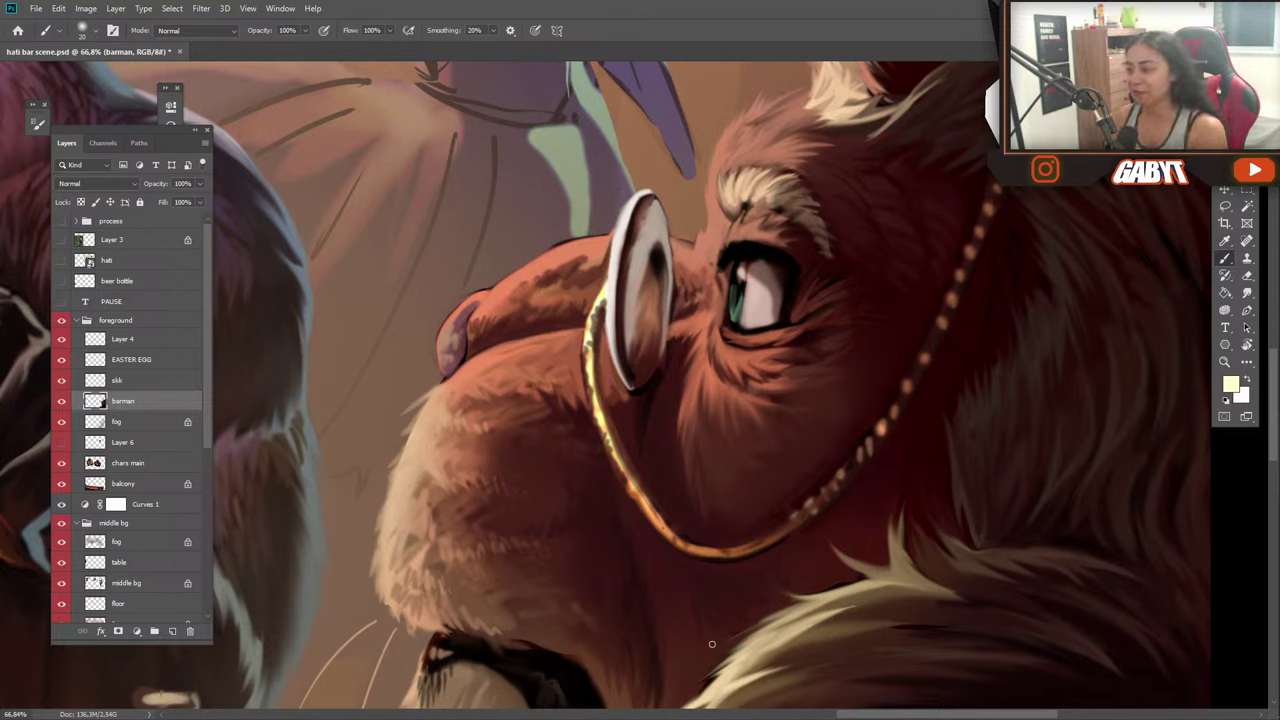
{"action": "left_click", "coordinate": [778, 508], "text": "alt"}
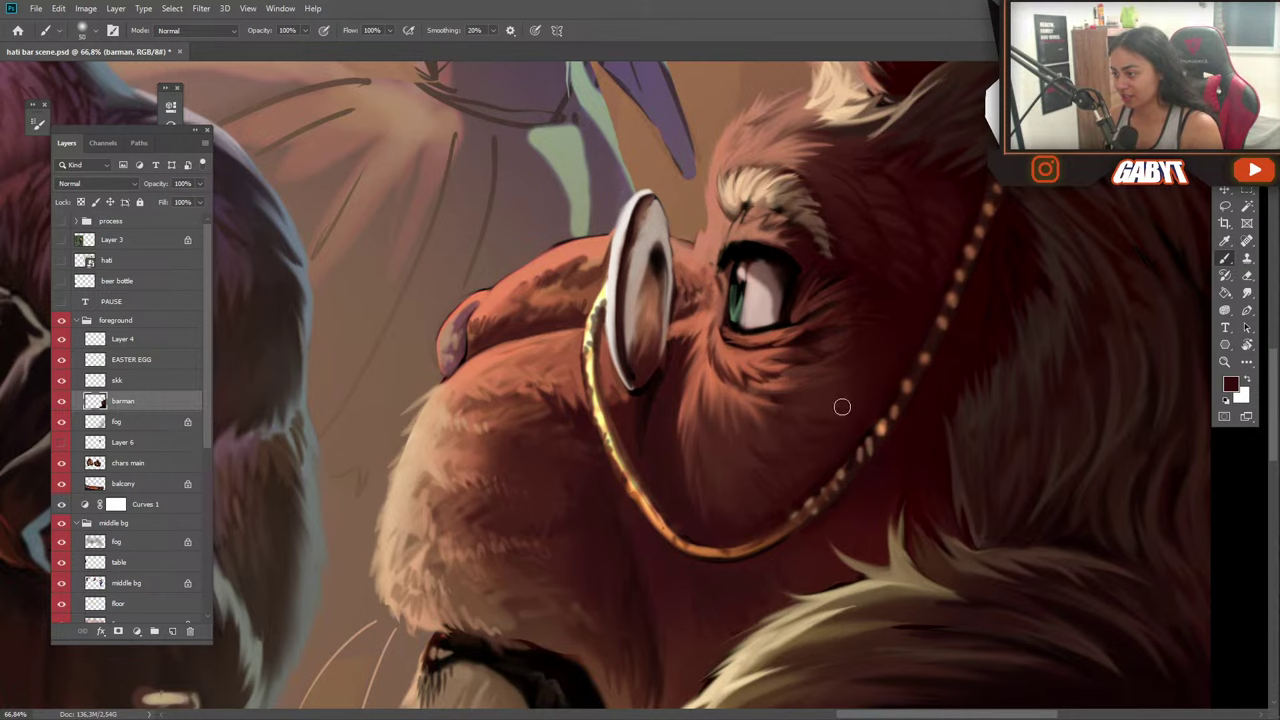
{"action": "scroll", "coordinate": [614, 520], "scroll_direction": "down", "scroll_amount": 5}
{"action": "scroll", "coordinate": [586, 497], "scroll_direction": "up", "scroll_amount": 5}
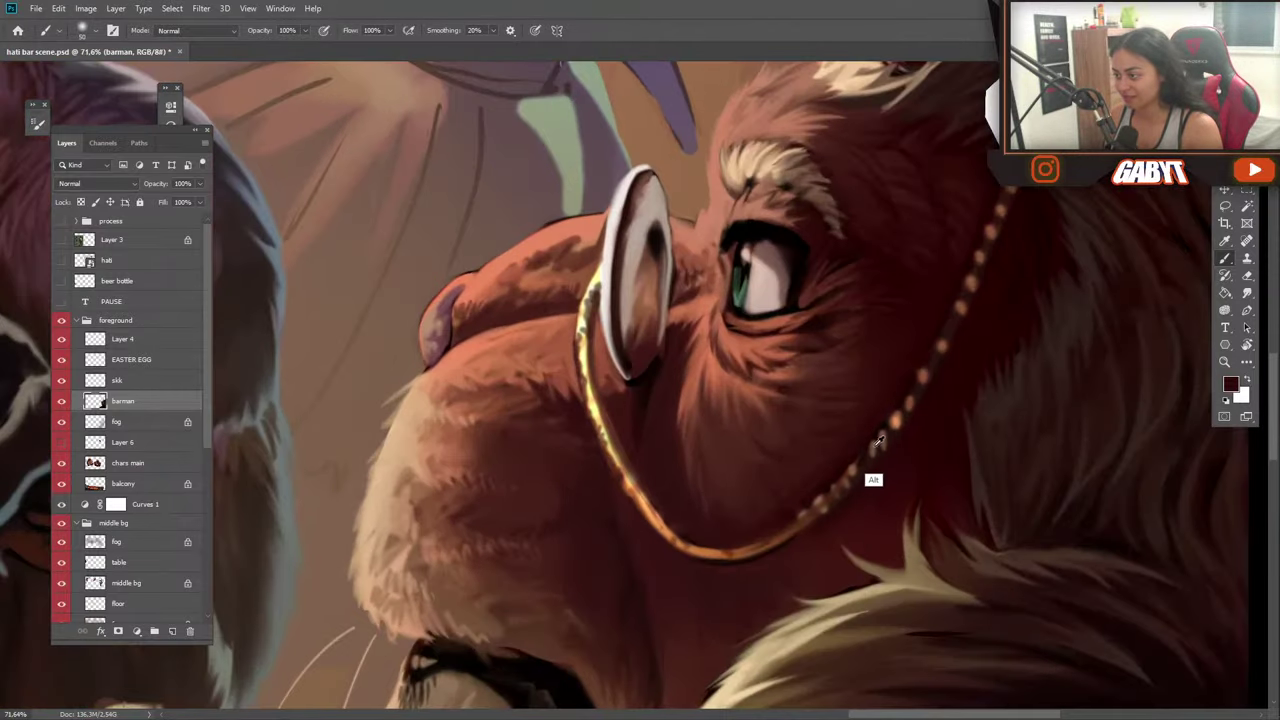
{"action": "left_click", "coordinate": [870, 459], "text": "alt"}
{"action": "mouse_move", "coordinate": [797, 525]}
{"action": "left_mouse_down"}
{"action": "mouse_move", "coordinate": [780, 551]}
{"action": "mouse_move", "coordinate": [780, 535]}
{"action": "mouse_move", "coordinate": [708, 556]}
{"action": "left_mouse_up"}
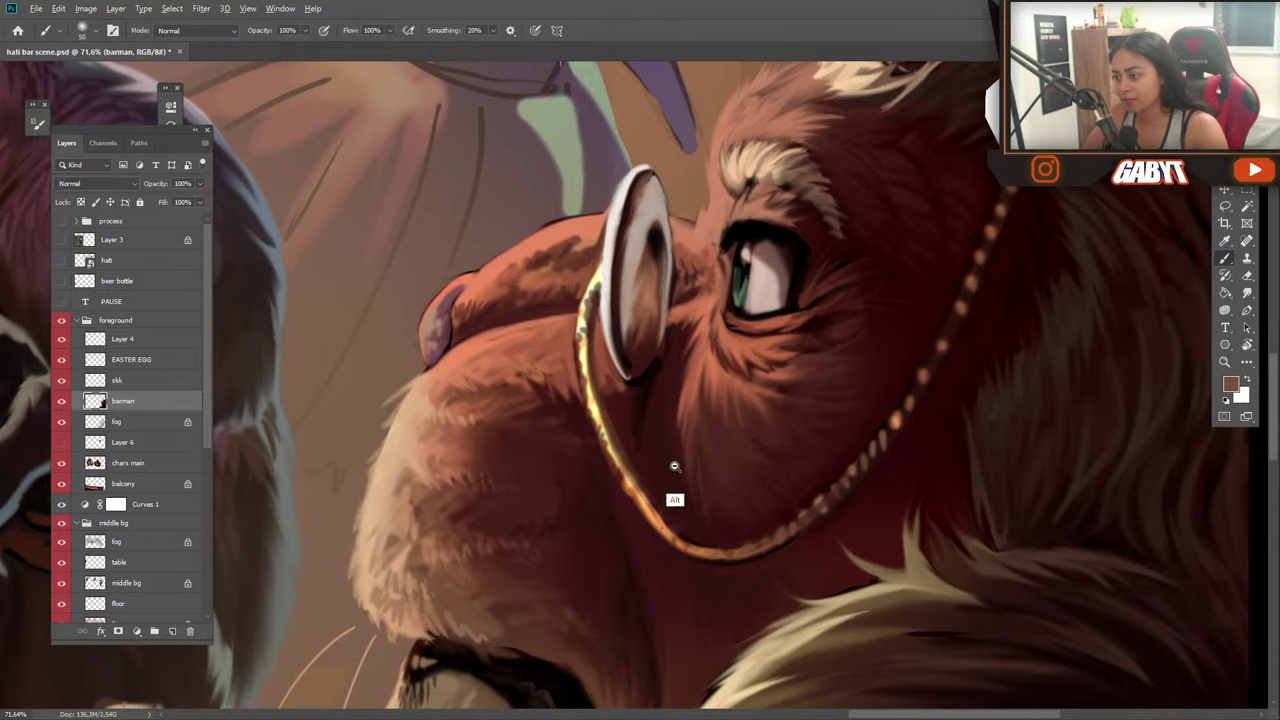
Paint a black curved reflection inside the monocle's lens, along the edge nearest the eye.
{"action": "left_click_drag", "start_coordinate": [676, 466], "coordinate": [706, 440]}
{"action": "left_click_drag", "start_coordinate": [646, 388], "coordinate": [657, 503]}
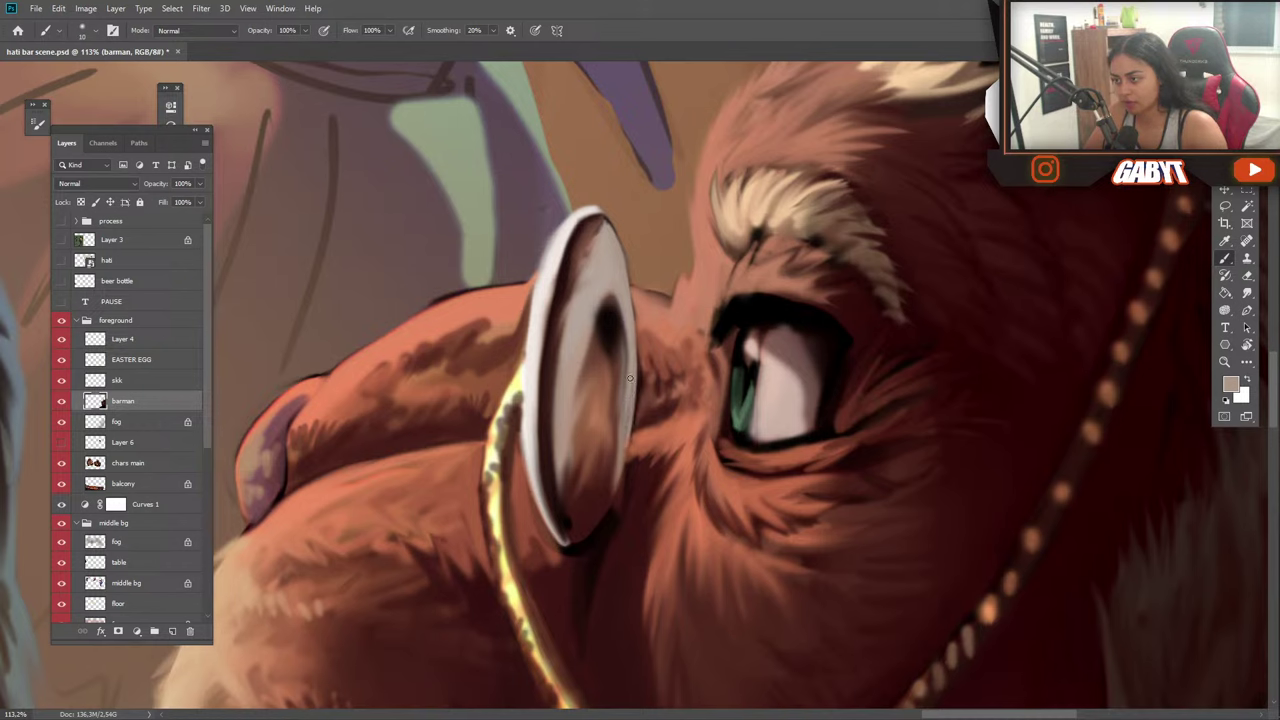
{"action": "key", "text": "d"}
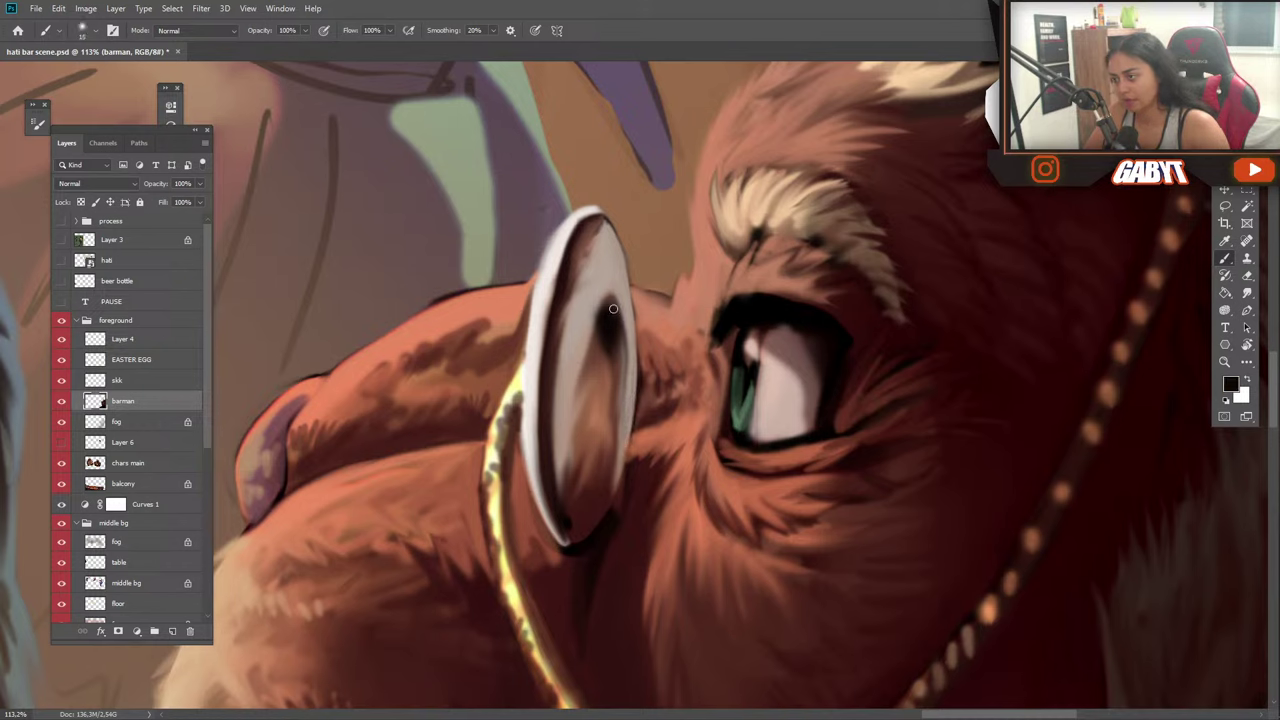
{"action": "mouse_move", "coordinate": [613, 309]}
{"action": "left_mouse_down"}
{"action": "mouse_move", "coordinate": [624, 412]}
{"action": "mouse_move", "coordinate": [617, 364]}
{"action": "mouse_move", "coordinate": [609, 446]}
{"action": "left_mouse_up"}
{"action": "left_click_drag", "start_coordinate": [619, 337], "coordinate": [598, 498]}
{"action": "left_click_drag", "start_coordinate": [616, 365], "coordinate": [600, 506]}
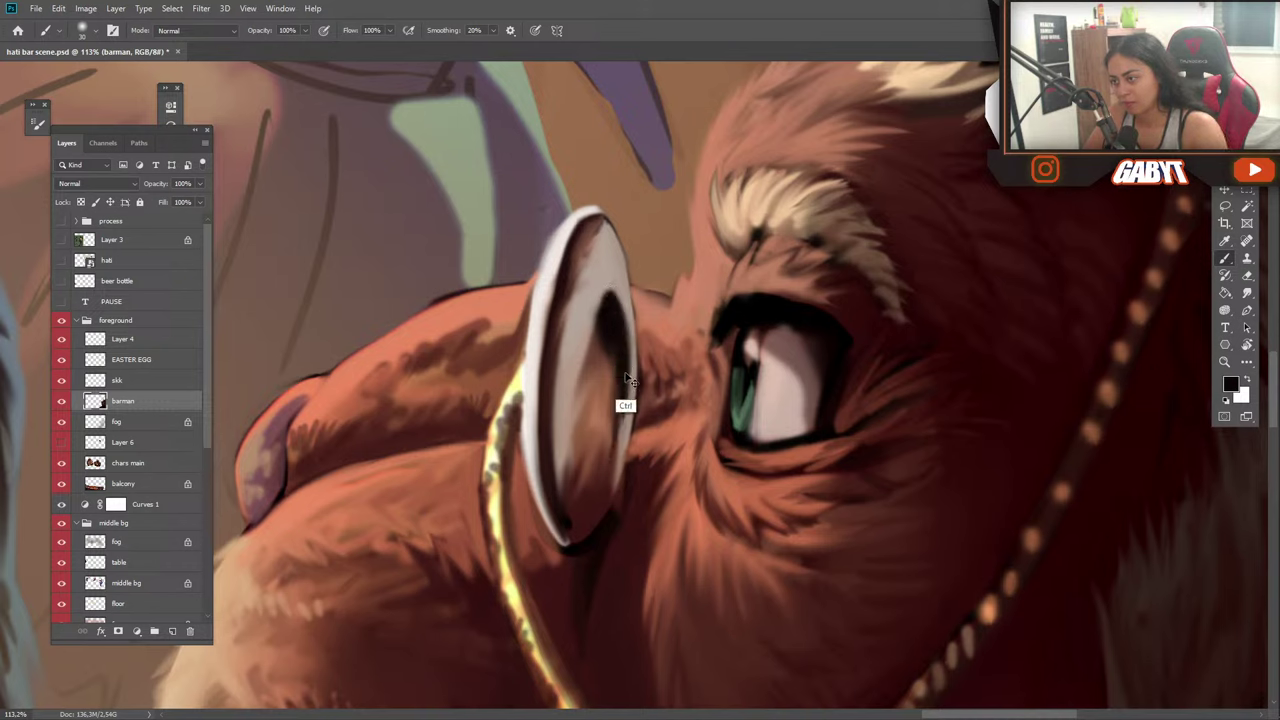
{"action": "left_click_drag", "start_coordinate": [626, 385], "coordinate": [590, 503]}
{"action": "left_click_drag", "start_coordinate": [623, 395], "coordinate": [605, 467]}
Soften the lens's black reflection into the surrounding tones with a sampled dark colour at 50% brush opacity.
{"action": "left_click", "coordinate": [600, 338], "text": "alt"}
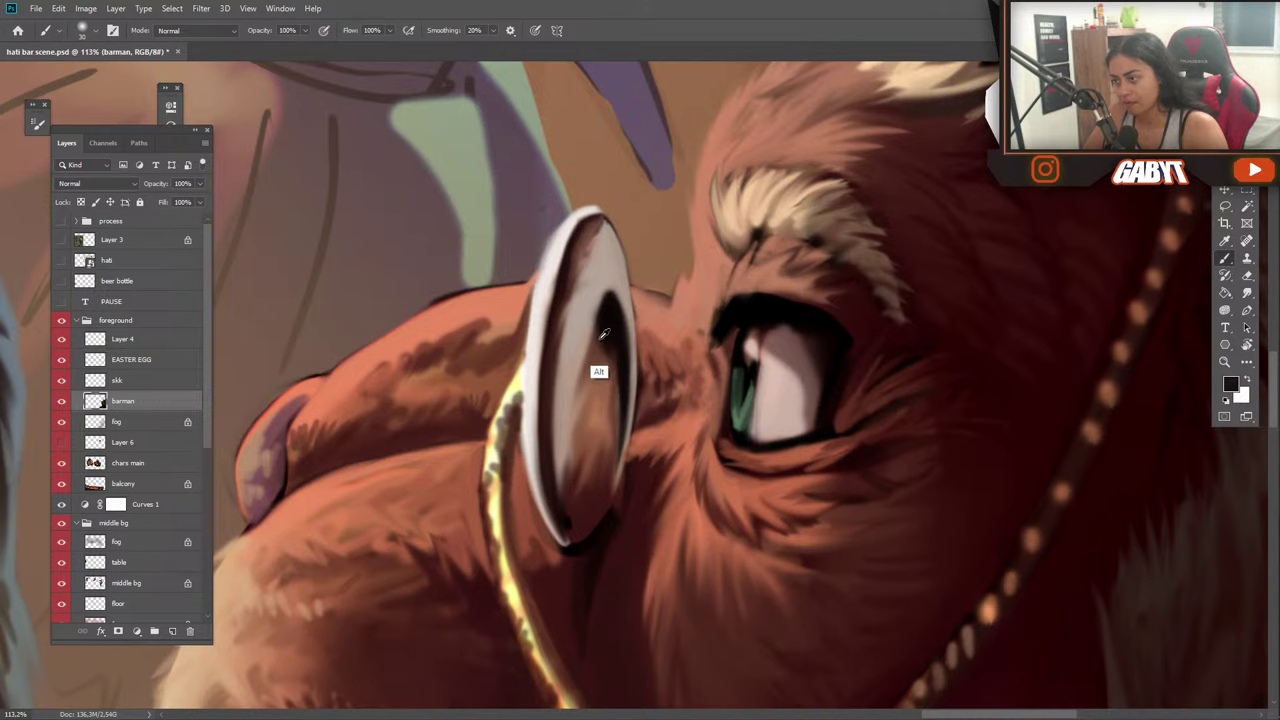
{"action": "key", "text": "5"}
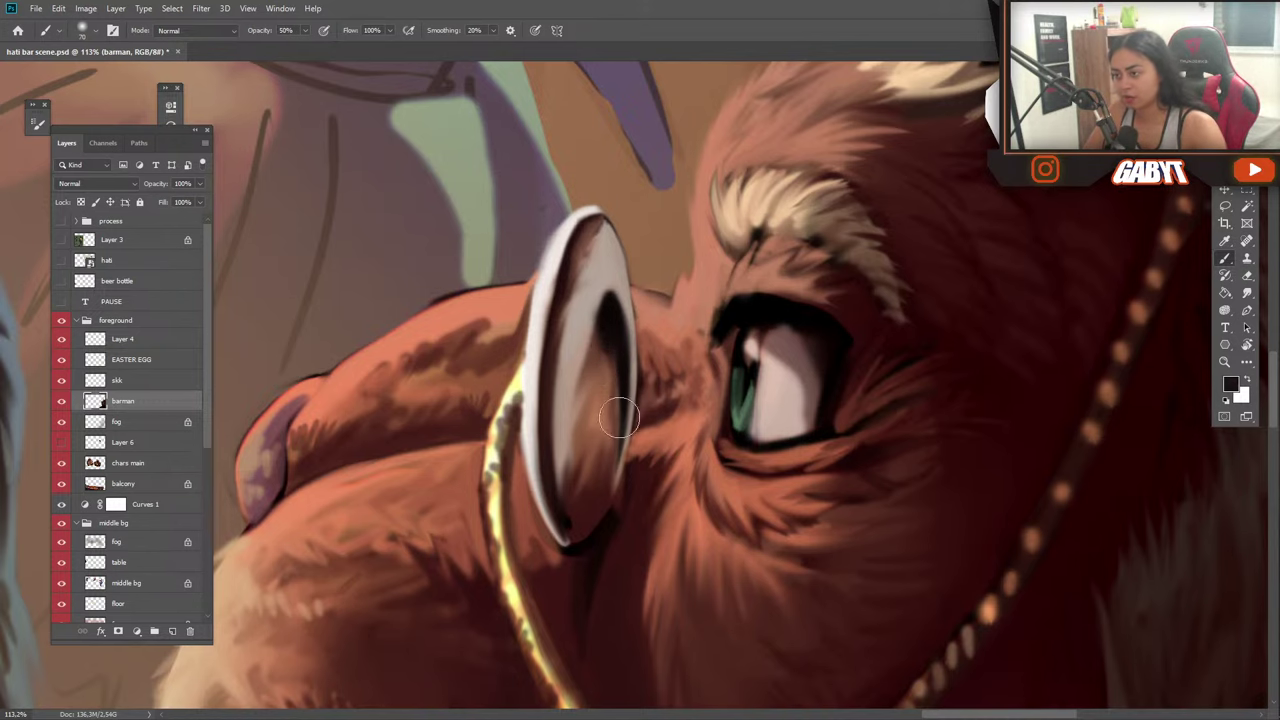
{"action": "left_click_drag", "start_coordinate": [616, 372], "coordinate": [612, 401]}
{"action": "mouse_move", "coordinate": [609, 340]}
{"action": "left_mouse_down"}
{"action": "mouse_move", "coordinate": [603, 406]}
{"action": "mouse_move", "coordinate": [560, 431]}
{"action": "mouse_move", "coordinate": [557, 481]}
{"action": "mouse_move", "coordinate": [531, 514]}
{"action": "mouse_move", "coordinate": [469, 486]}
{"action": "mouse_move", "coordinate": [587, 482]}
{"action": "left_mouse_up"}
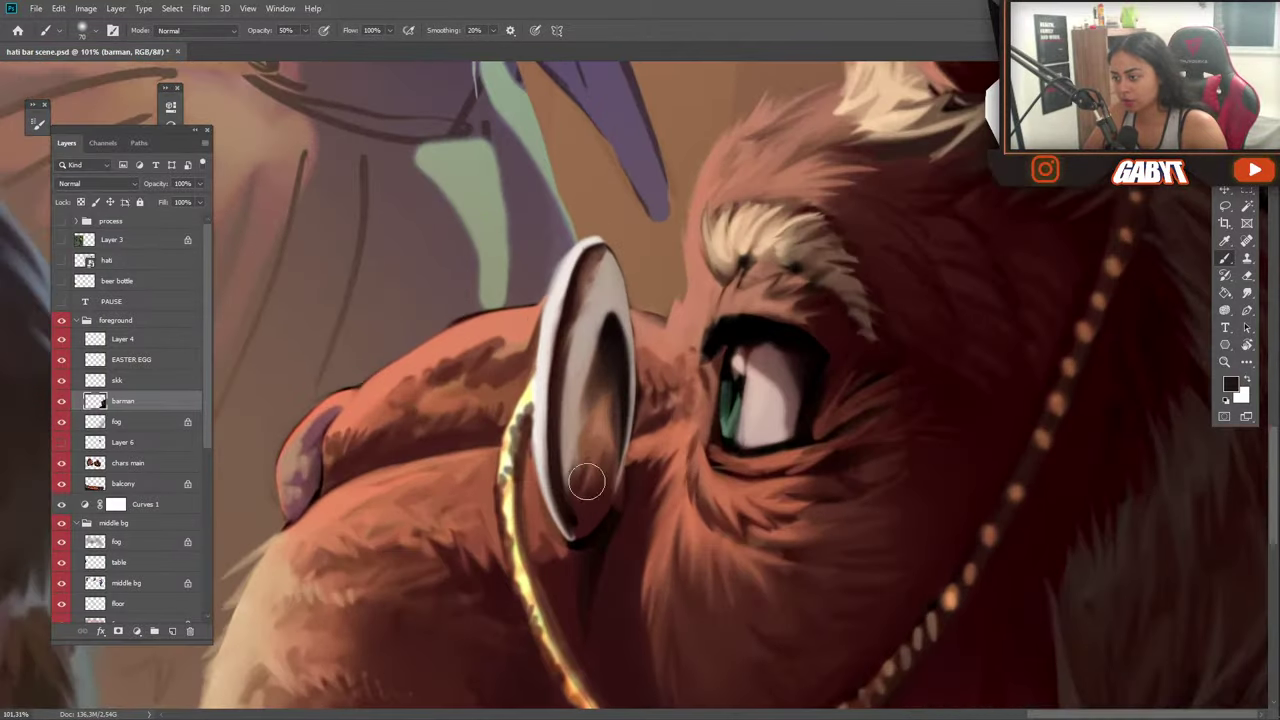
Blend the upper and middle part of the monocle's lens with sampled pinkish grey, orange and brown tones.
{"action": "key", "text": "alt"}
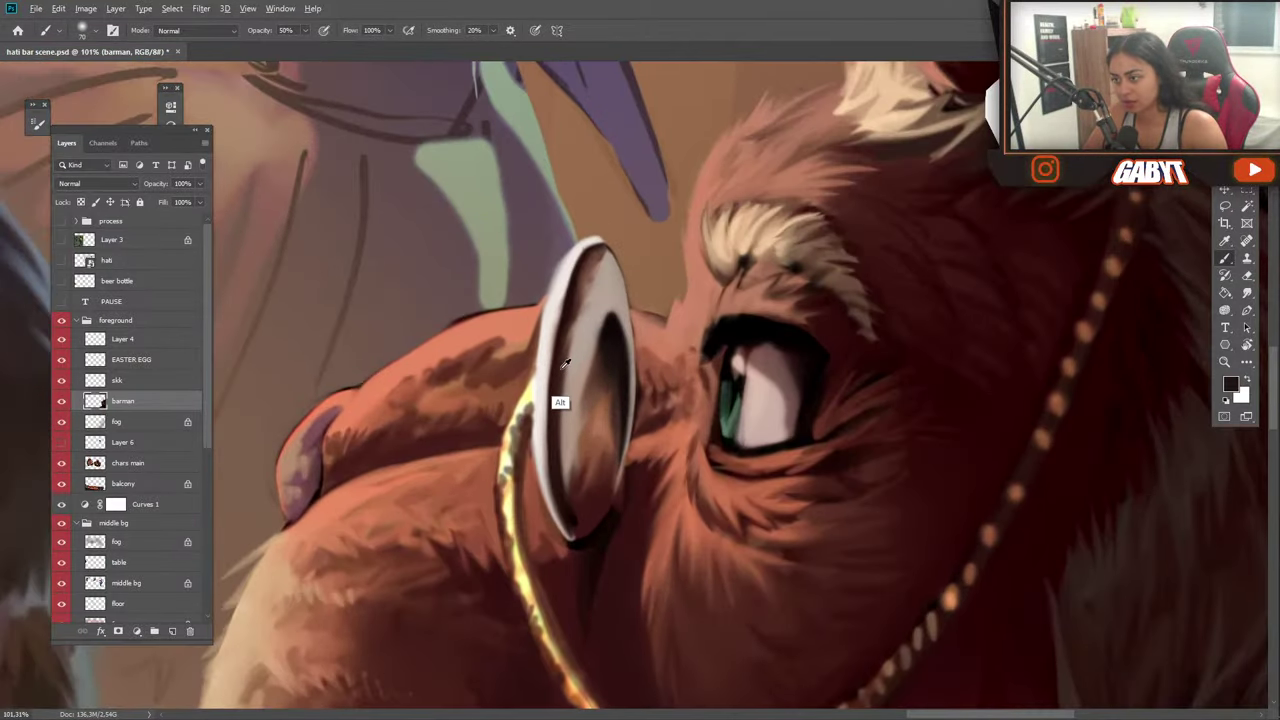
{"action": "left_click", "coordinate": [562, 368], "text": "alt"}
{"action": "mouse_move", "coordinate": [572, 346]}
{"action": "left_mouse_down"}
{"action": "mouse_move", "coordinate": [583, 282]}
{"action": "mouse_move", "coordinate": [578, 298]}
{"action": "left_mouse_up"}
{"action": "key", "text": "ctrl+alt+z"}
{"action": "left_click", "coordinate": [605, 334], "text": "alt"}
{"action": "left_click", "coordinate": [598, 322], "text": "alt"}
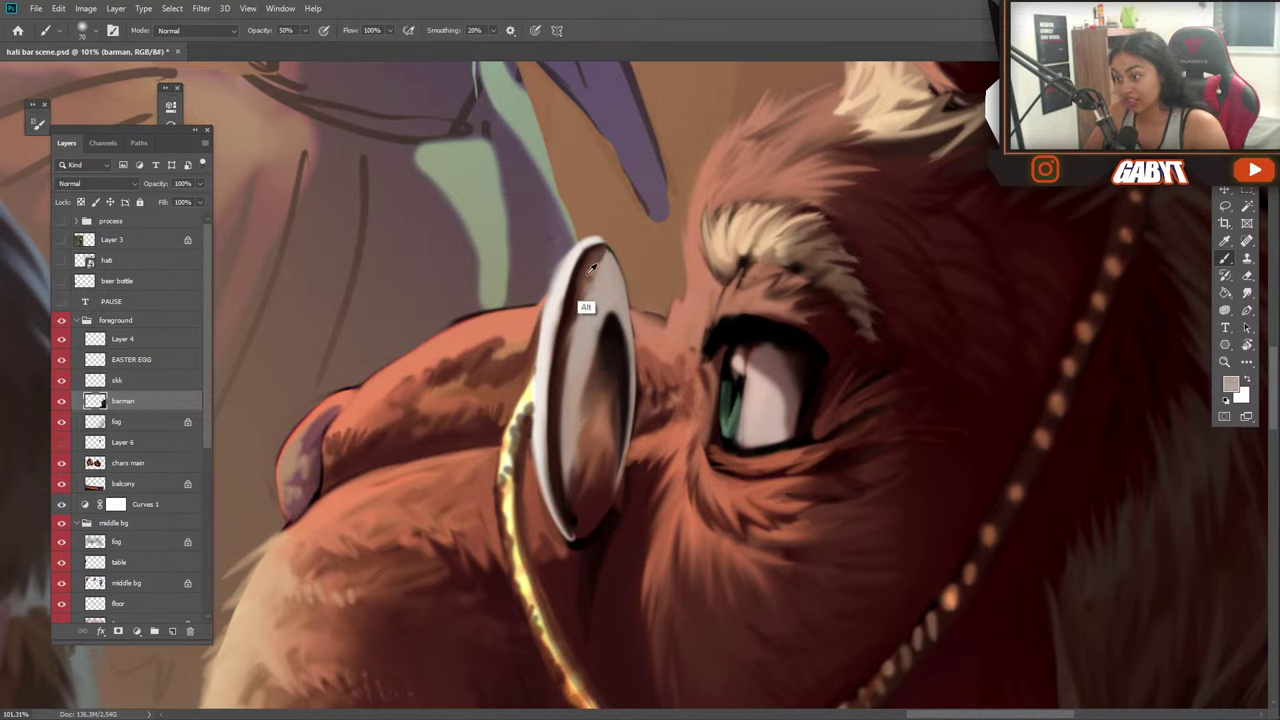
{"action": "left_click", "coordinate": [598, 420], "text": "alt"}
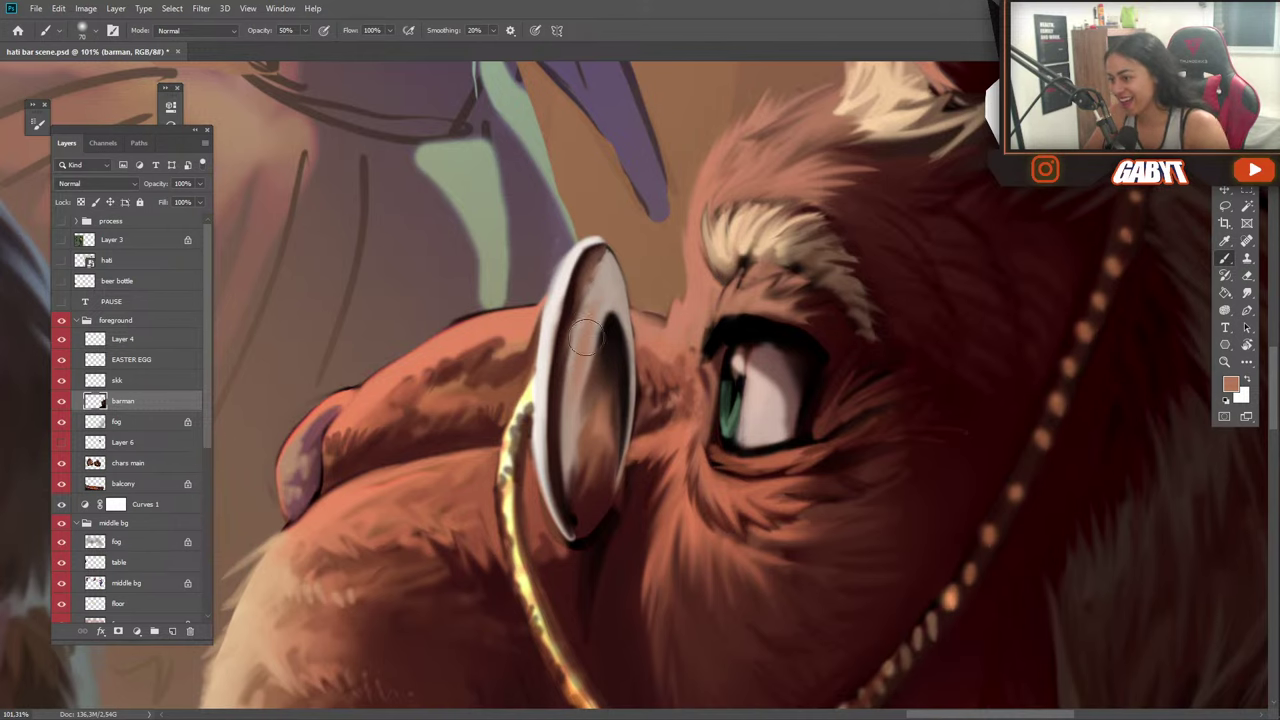
{"action": "left_click", "coordinate": [627, 290], "text": "alt"}
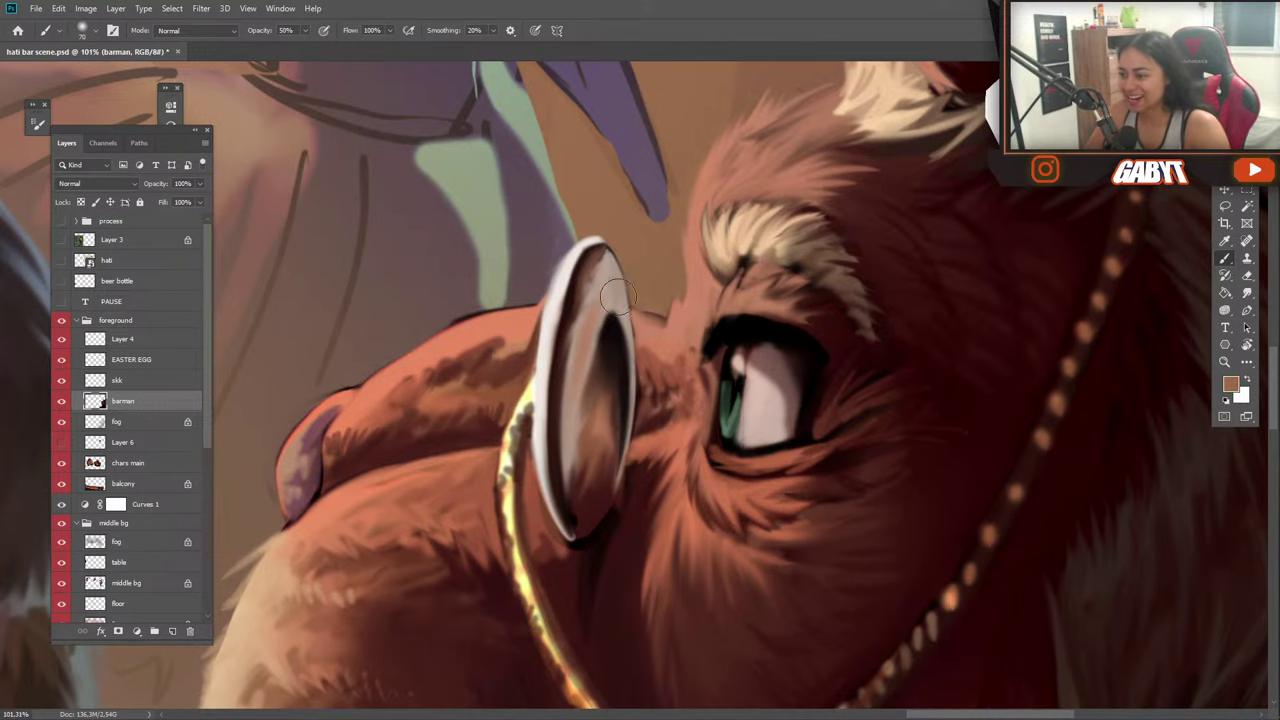
Add thin light grey glints along the lower inner edge of the monocle's lens on the chain side.
{"action": "scroll", "coordinate": [527, 373], "scroll_direction": "down", "scroll_amount": 5}
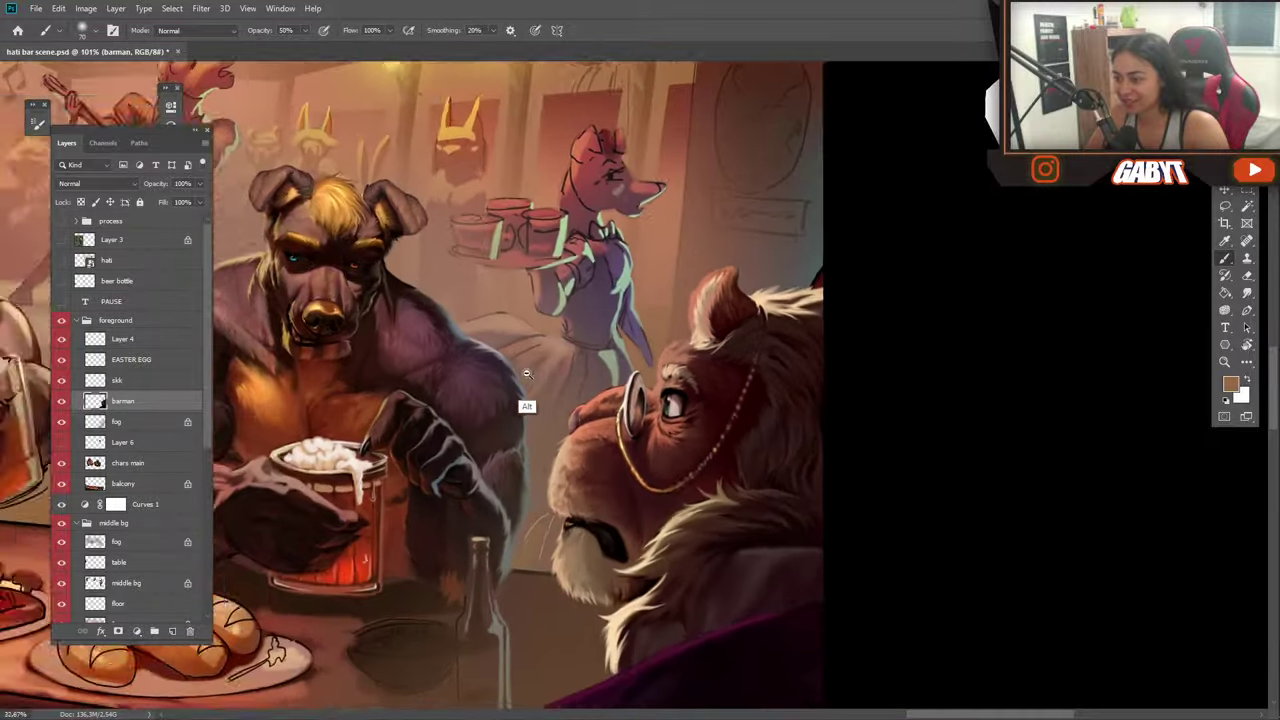
{"action": "scroll", "coordinate": [645, 405], "scroll_direction": "up", "scroll_amount": 5}
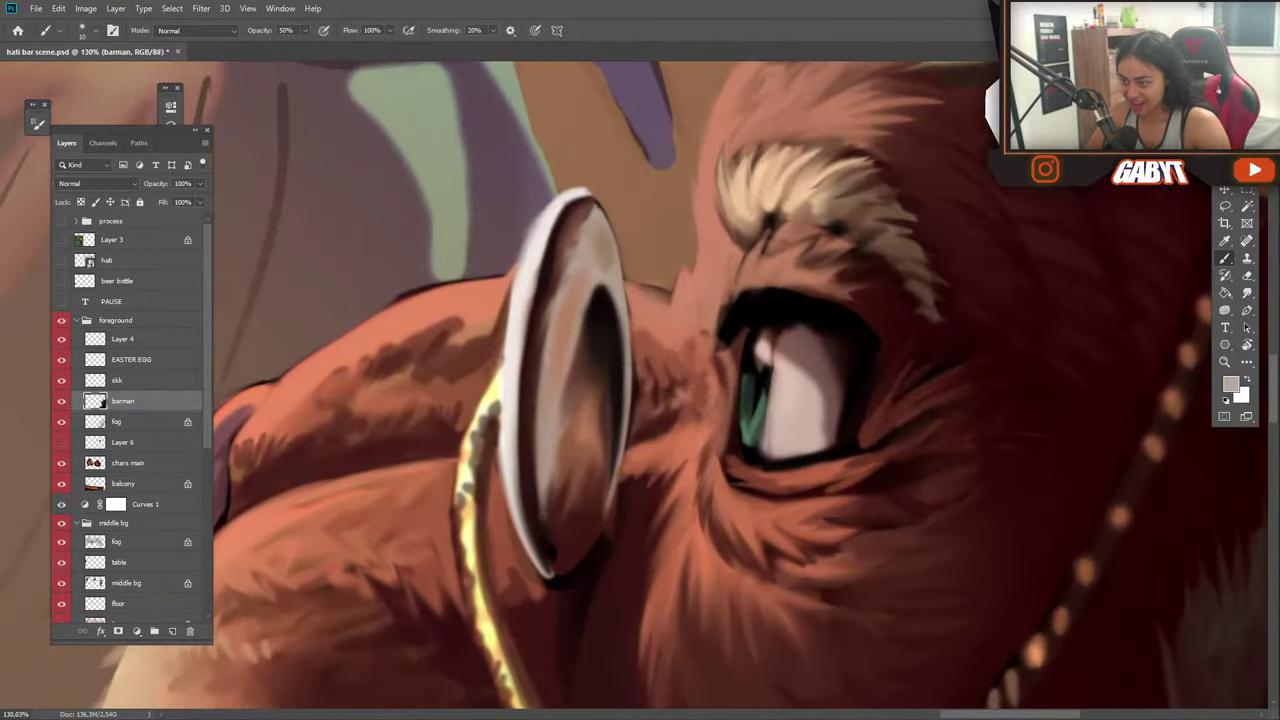
{"action": "left_click_drag", "start_coordinate": [541, 538], "coordinate": [543, 488]}
{"action": "left_click_drag", "start_coordinate": [547, 570], "coordinate": [542, 508]}
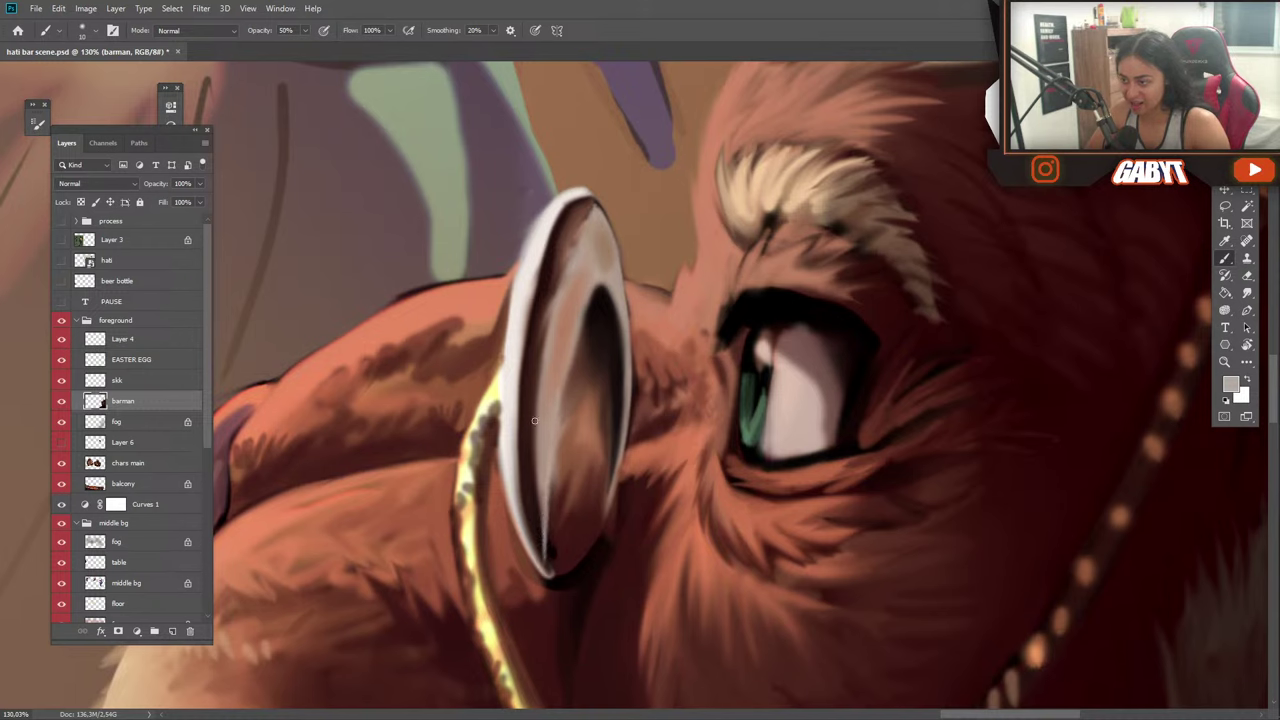
{"action": "mouse_move", "coordinate": [538, 398]}
{"action": "left_mouse_down"}
{"action": "mouse_move", "coordinate": [519, 500]}
{"action": "mouse_move", "coordinate": [522, 482]}
{"action": "mouse_move", "coordinate": [526, 536]}
{"action": "mouse_move", "coordinate": [525, 480]}
{"action": "mouse_move", "coordinate": [548, 551]}
{"action": "mouse_move", "coordinate": [525, 479]}
{"action": "mouse_move", "coordinate": [549, 557]}
{"action": "mouse_move", "coordinate": [526, 491]}
{"action": "mouse_move", "coordinate": [536, 531]}
{"action": "mouse_move", "coordinate": [526, 399]}
{"action": "left_mouse_up"}
{"action": "left_click_drag", "start_coordinate": [524, 482], "coordinate": [520, 385]}
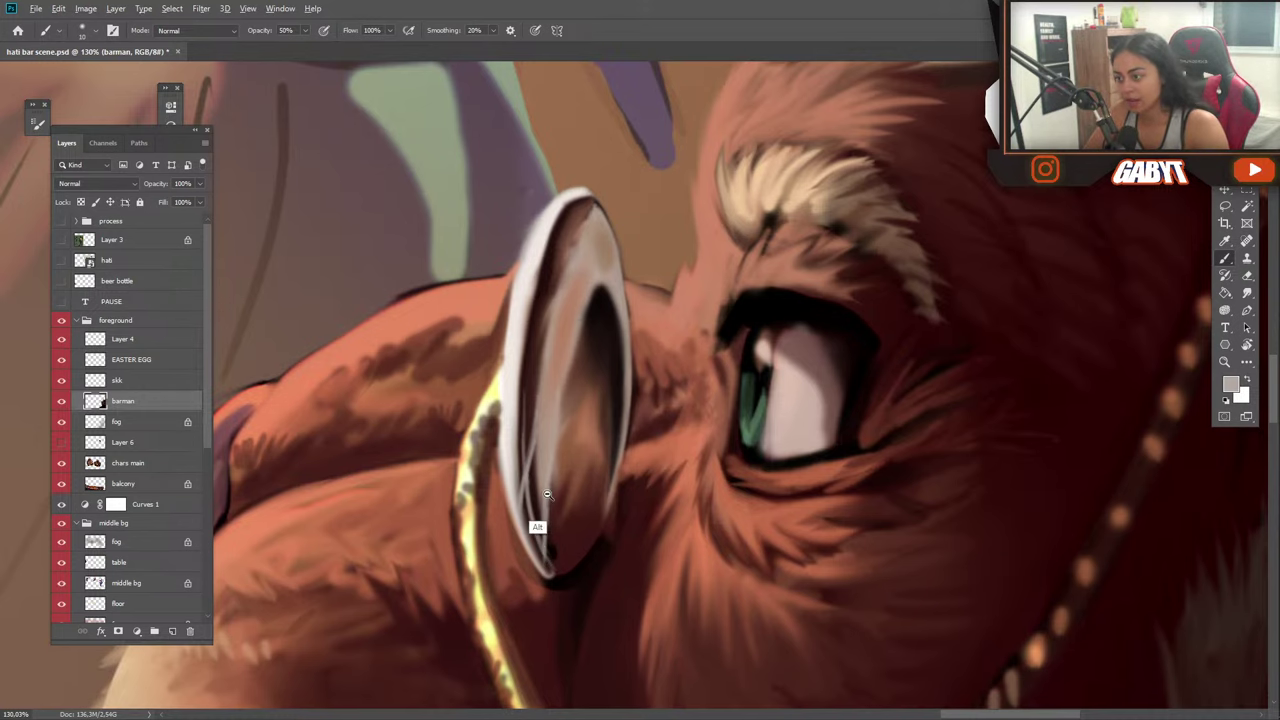
Refine the shadow beneath the monocle's lower rim with black and sampled dark red.
{"action": "scroll", "coordinate": [445, 478], "scroll_direction": "down", "scroll_amount": 6}
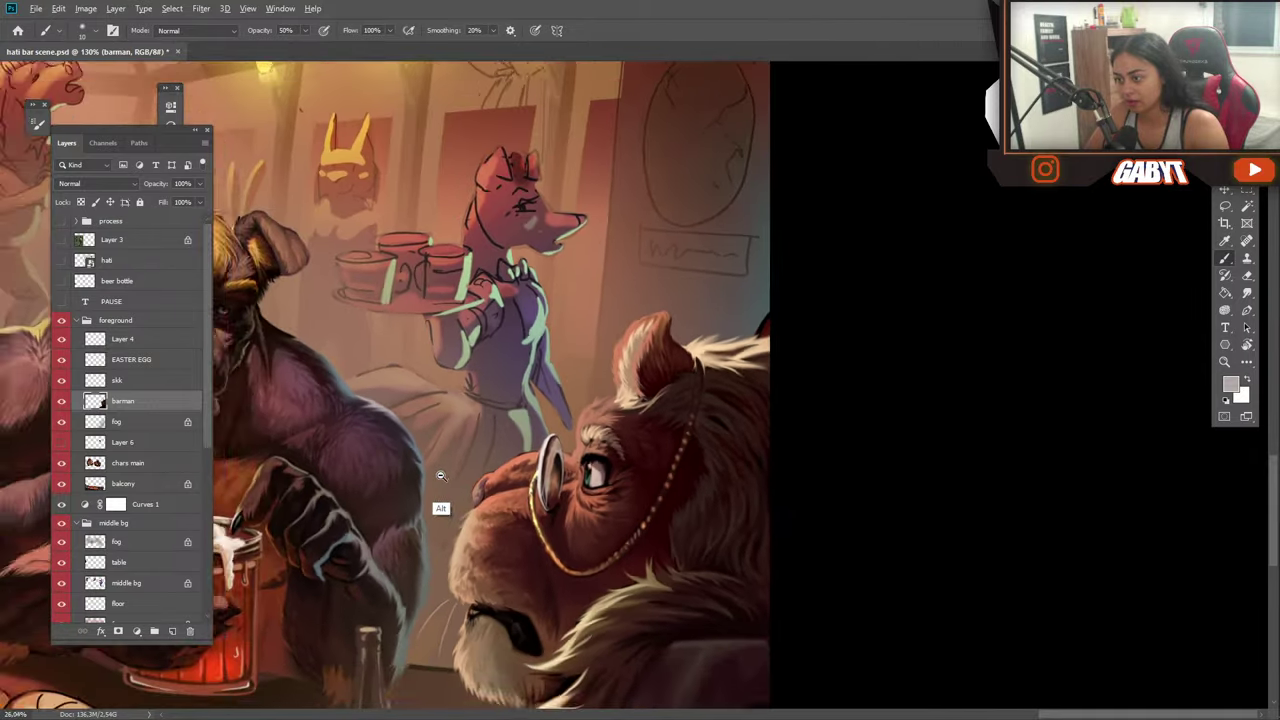
{"action": "scroll", "coordinate": [441, 476], "scroll_direction": "down", "scroll_amount": 2}
{"action": "scroll", "coordinate": [560, 510], "scroll_direction": "up", "scroll_amount": 6}
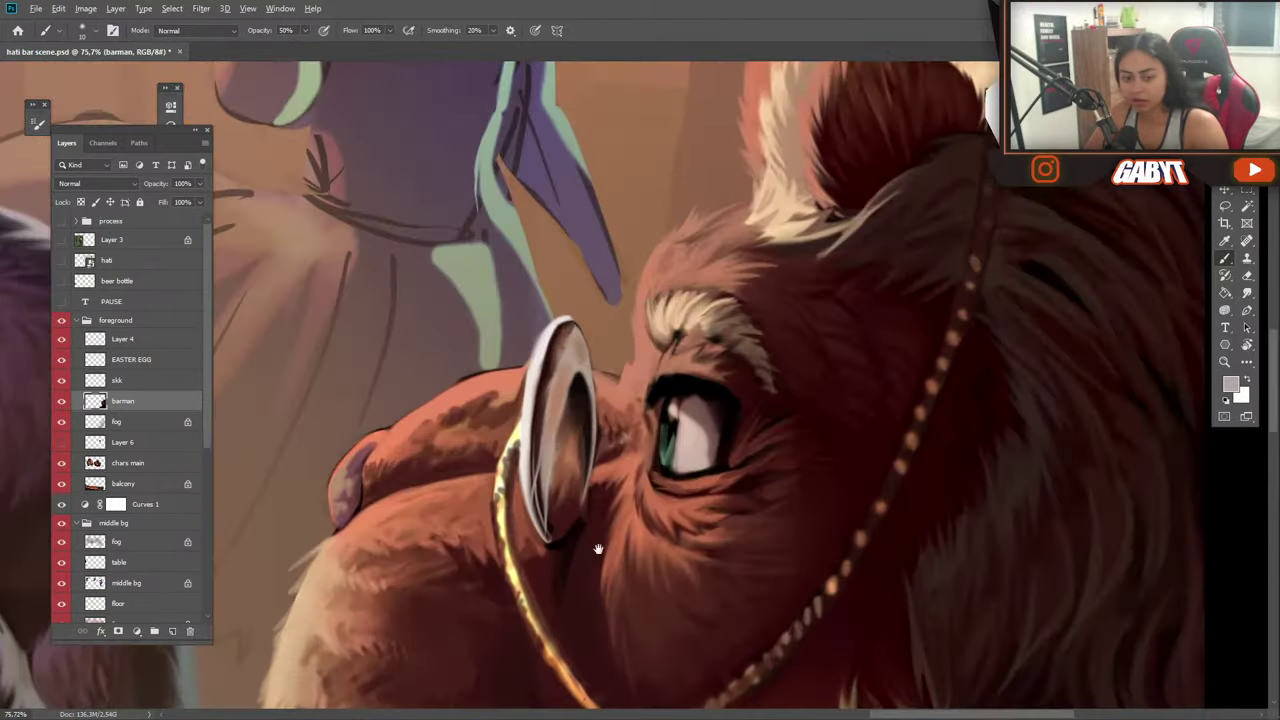
{"action": "left_click_drag", "start_coordinate": [598, 549], "coordinate": [554, 485]}
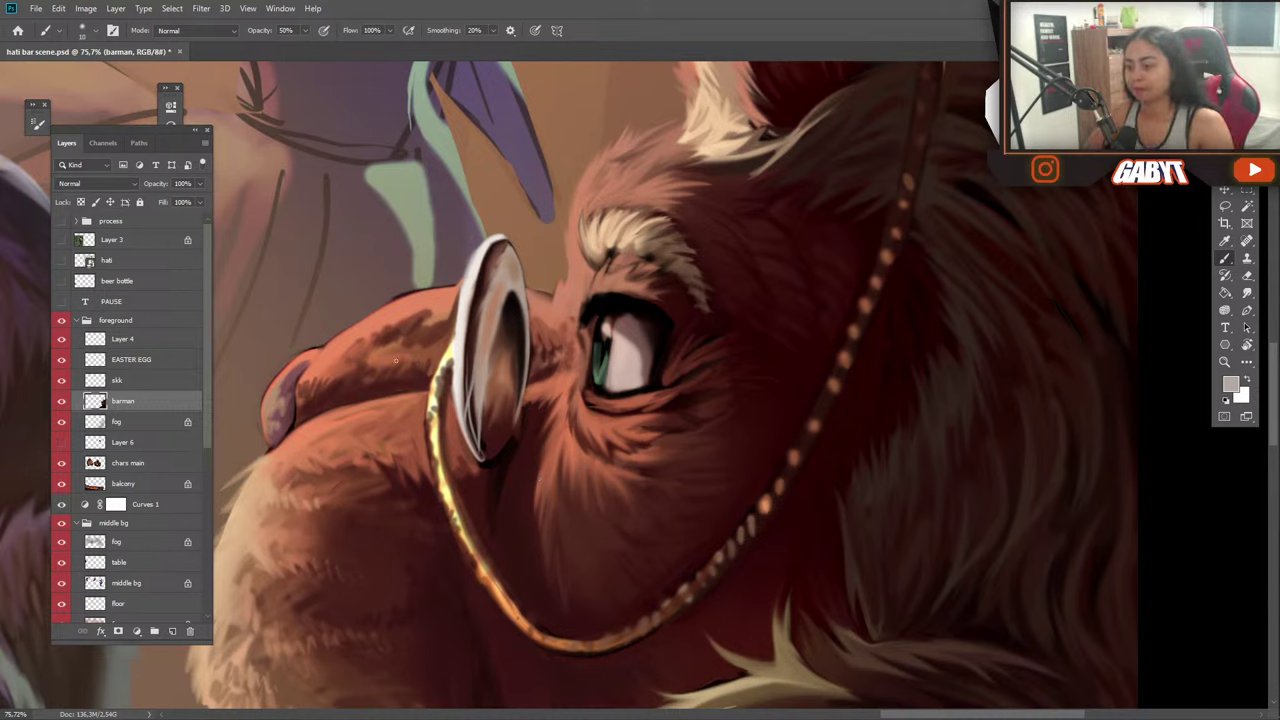
{"action": "key", "text": "d"}
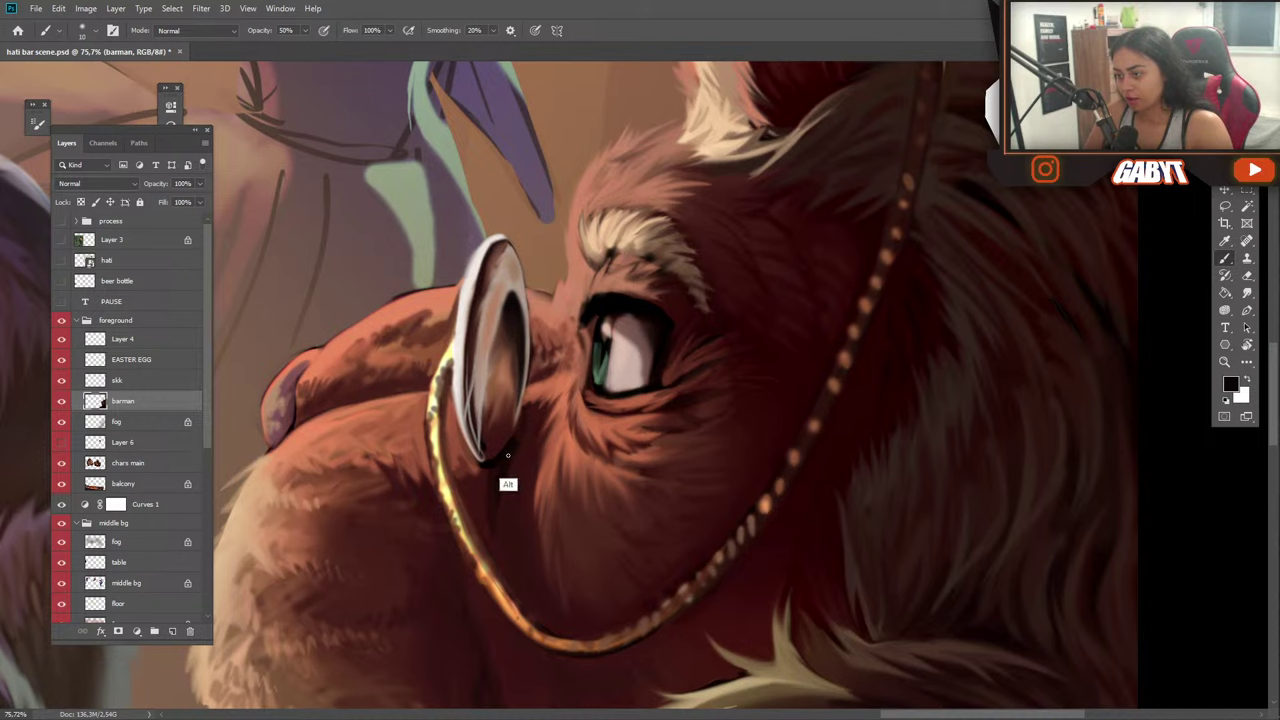
{"action": "left_click", "coordinate": [500, 466], "text": "alt"}
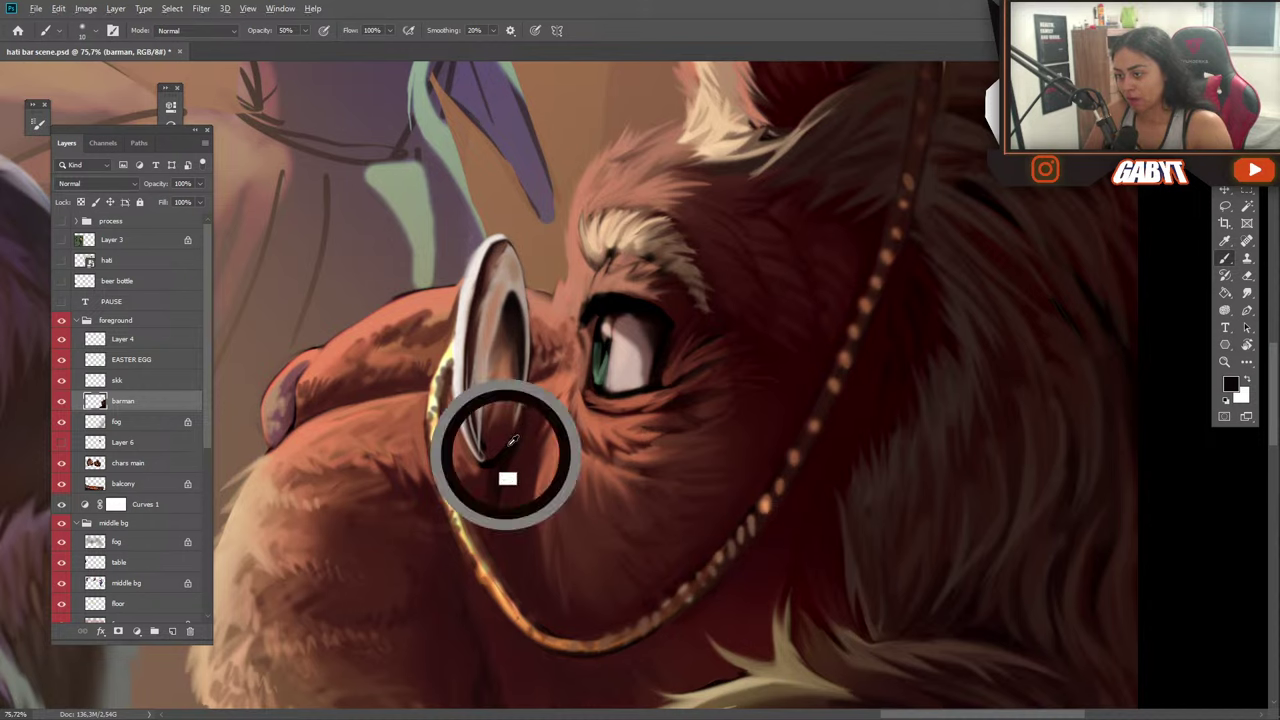
{"action": "left_click", "coordinate": [506, 474], "text": "alt"}
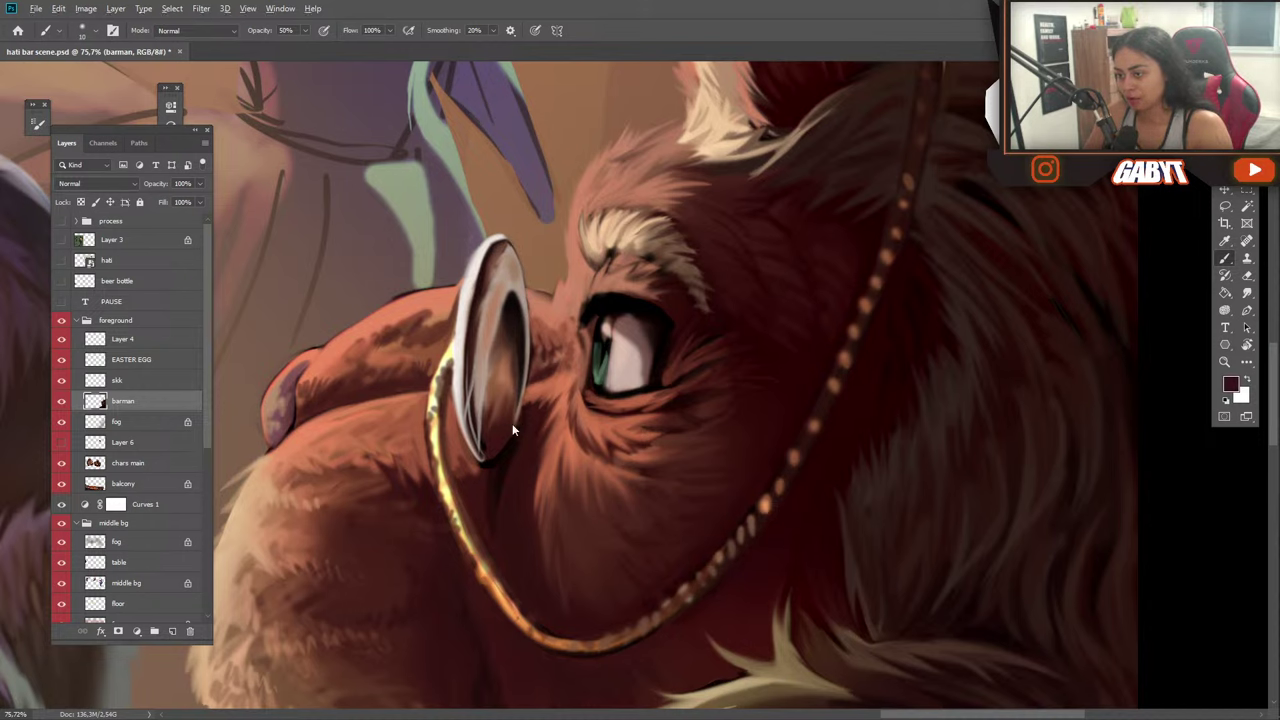
{"action": "scroll", "coordinate": [484, 458], "scroll_direction": "down", "scroll_amount": 10}
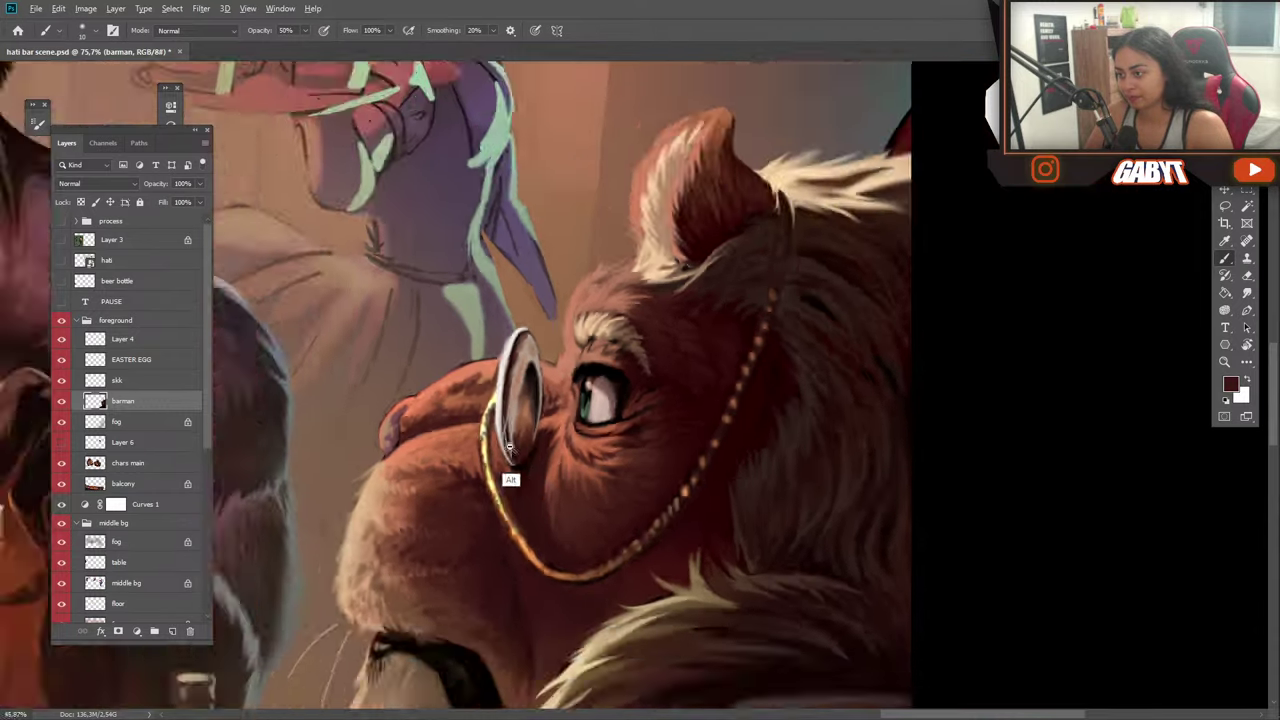
{"action": "scroll", "coordinate": [565, 455], "scroll_direction": "up", "scroll_amount": 10}
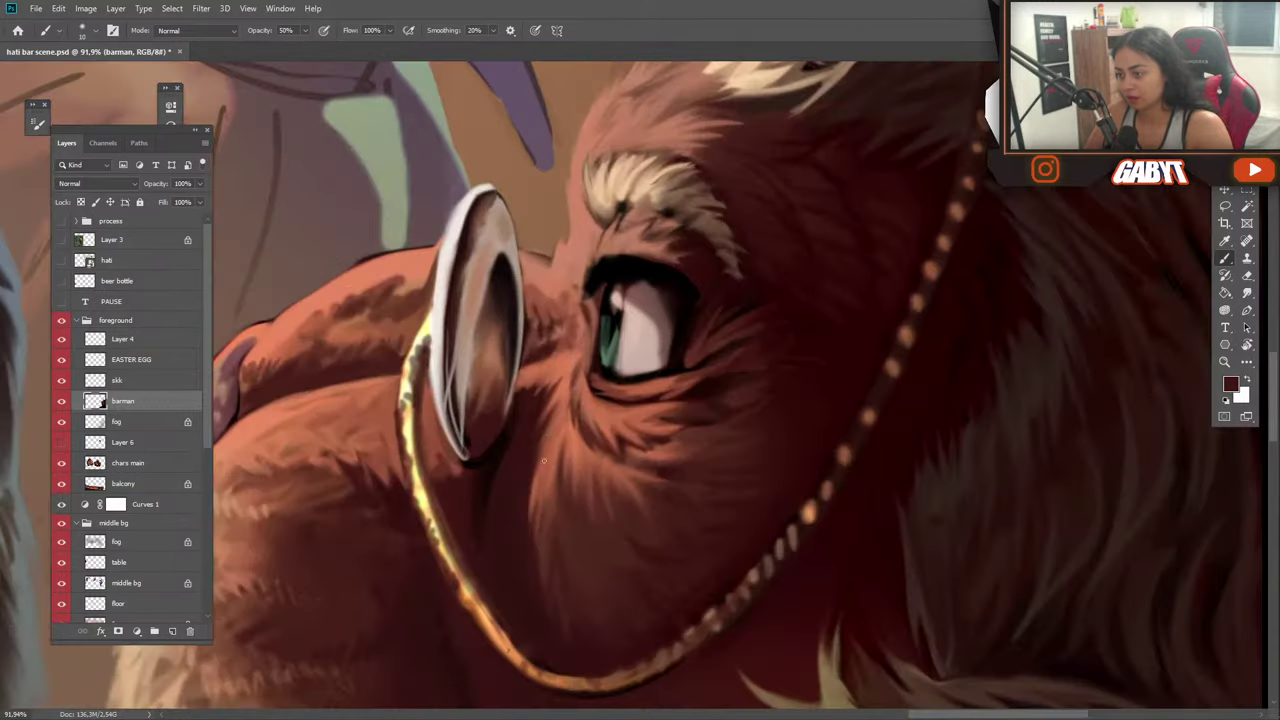
Deepen the fur between the beaded chain and the grey mane with soft dark red strokes at 50% opacity.
{"action": "scroll", "coordinate": [630, 420], "scroll_direction": "down", "scroll_amount": 3}
{"action": "scroll", "coordinate": [614, 423], "scroll_direction": "up", "scroll_amount": 4}
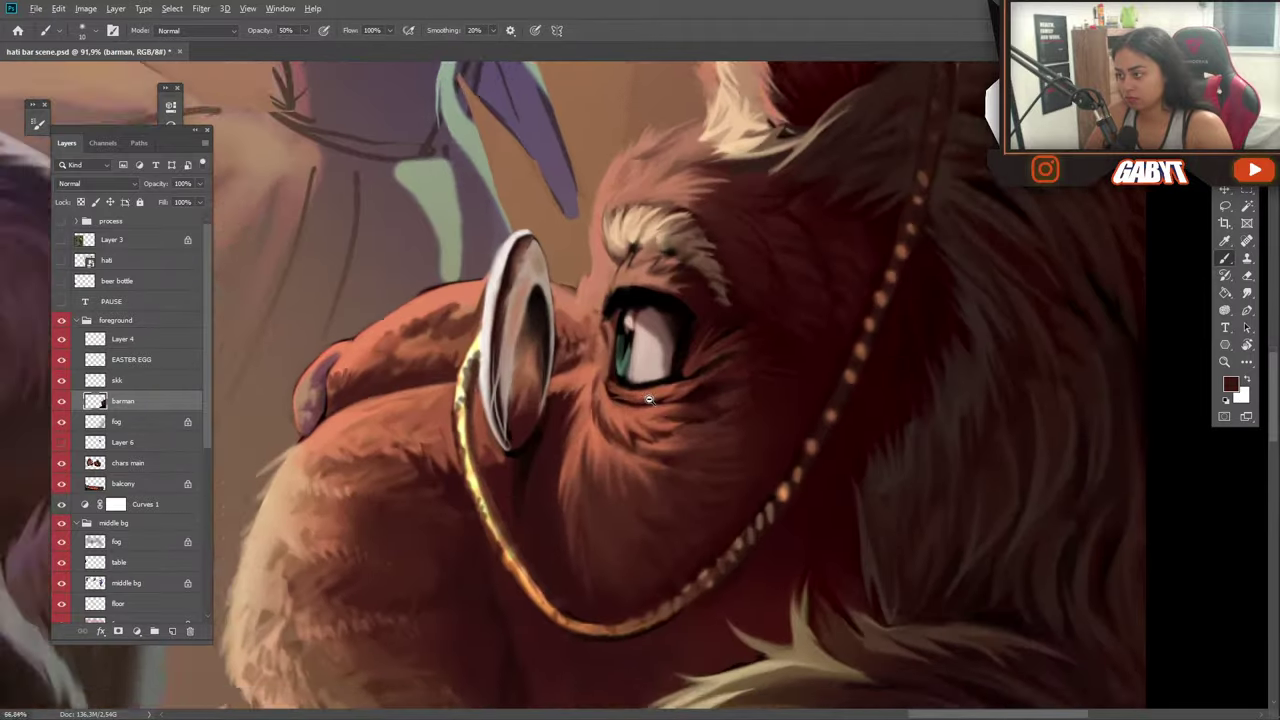
{"action": "scroll", "coordinate": [583, 331], "scroll_direction": "down", "scroll_amount": 3}
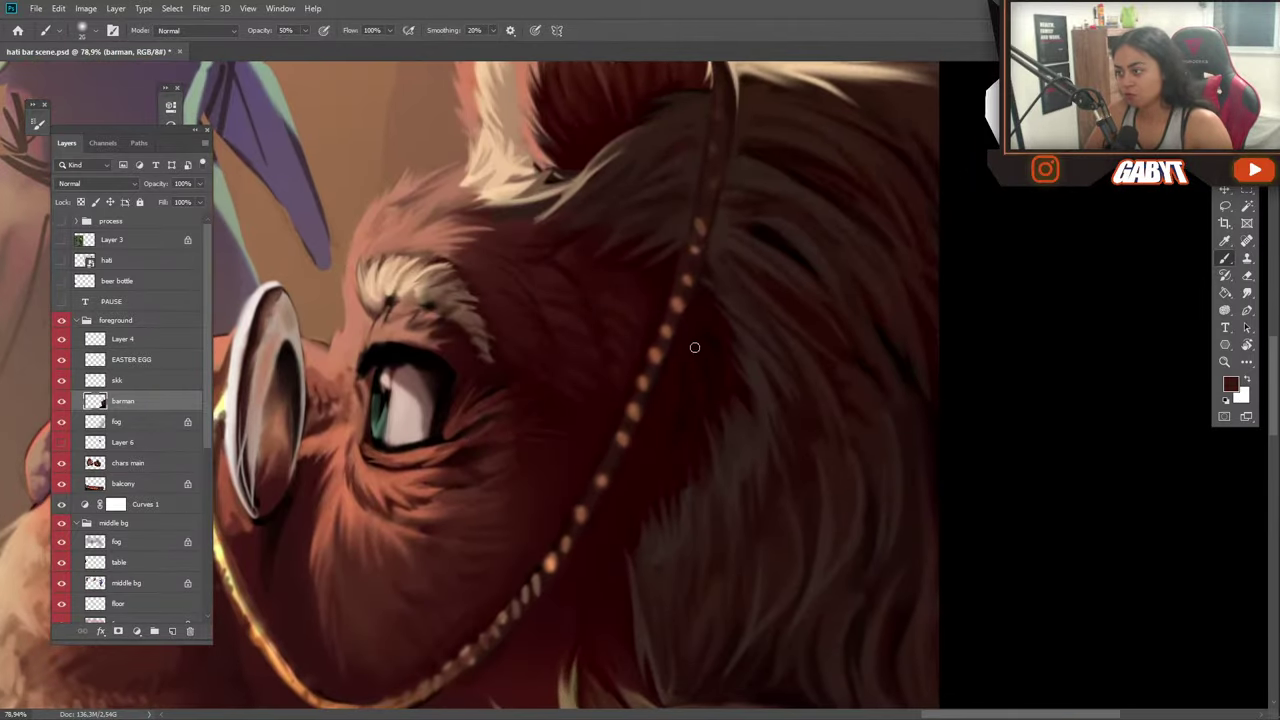
{"action": "scroll", "coordinate": [720, 400], "scroll_direction": "up", "scroll_amount": 3}
{"action": "scroll", "coordinate": [737, 428], "scroll_direction": "down", "scroll_amount": 3}
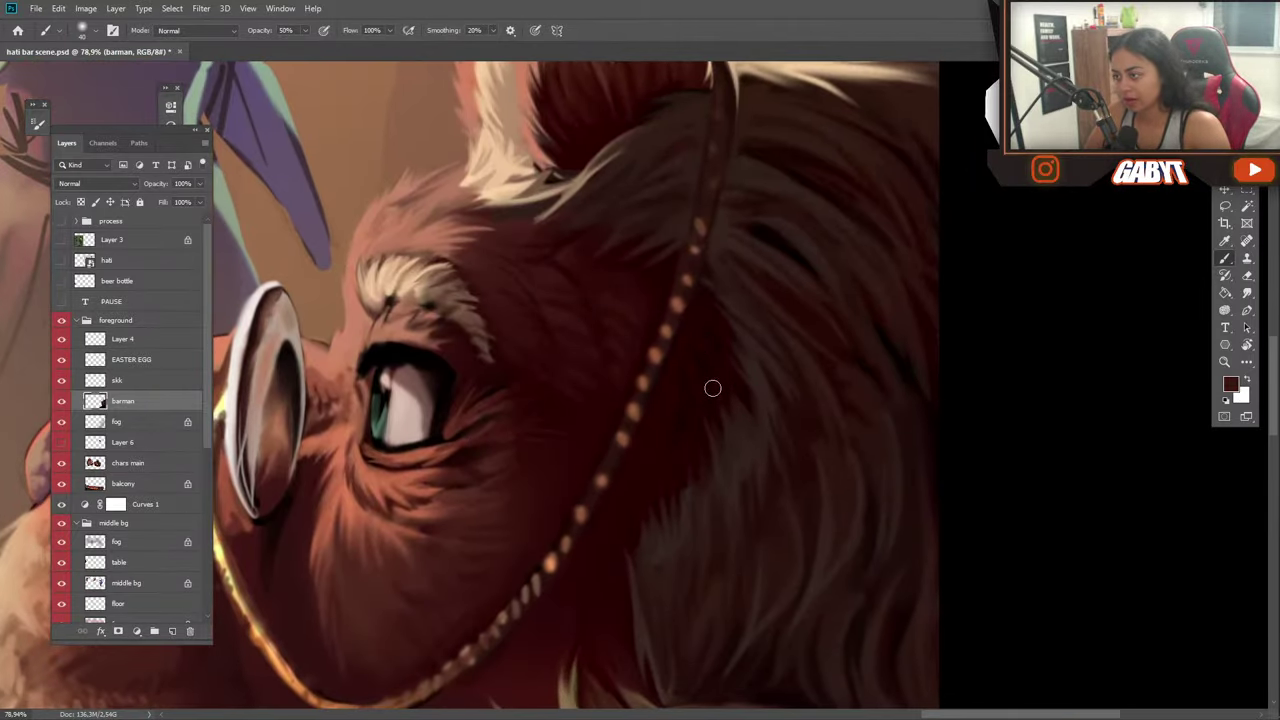
{"action": "scroll", "coordinate": [711, 335], "scroll_direction": "up", "scroll_amount": 3}
{"action": "mouse_move", "coordinate": [709, 331]}
{"action": "left_mouse_down"}
{"action": "mouse_move", "coordinate": [722, 380]}
{"action": "mouse_move", "coordinate": [684, 422]}
{"action": "left_mouse_up"}
{"action": "scroll", "coordinate": [665, 415], "scroll_direction": "down", "scroll_amount": 2}
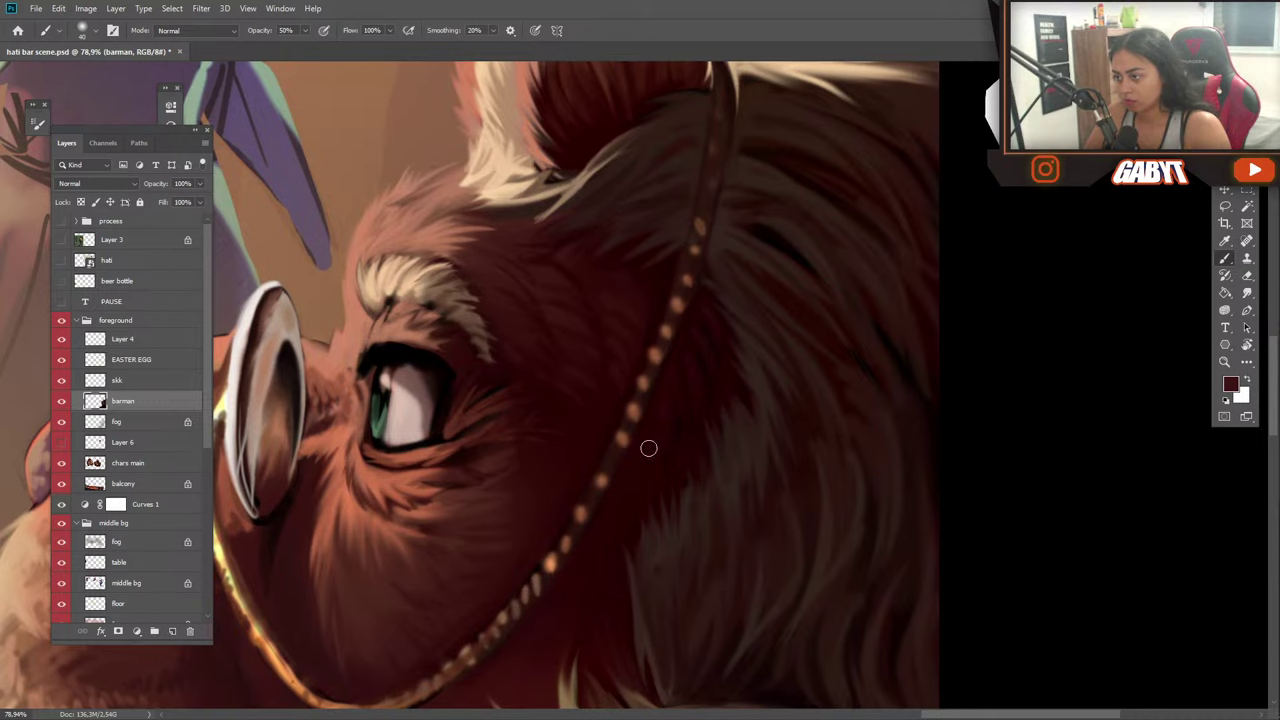
{"action": "scroll", "coordinate": [575, 505], "scroll_direction": "down", "scroll_amount": 5}
{"action": "scroll", "coordinate": [507, 486], "scroll_direction": "down", "scroll_amount": 4}
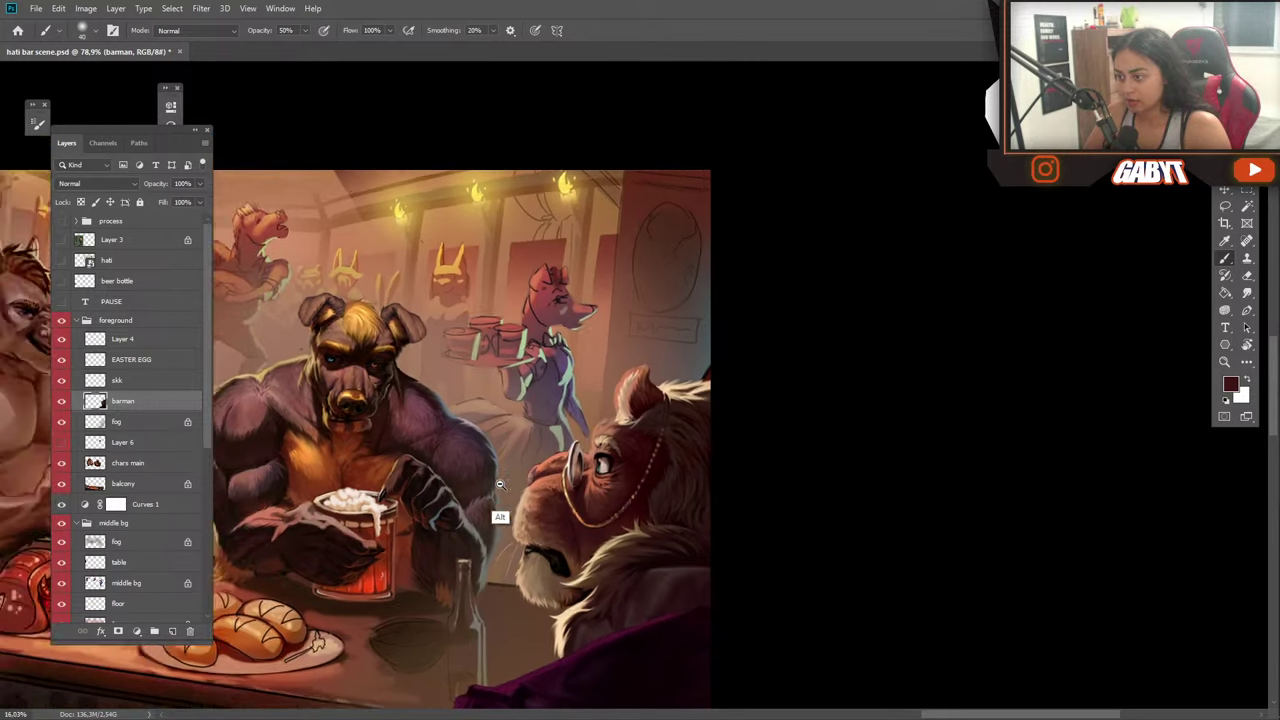
{"action": "scroll", "coordinate": [650, 480], "scroll_direction": "up", "scroll_amount": 6}
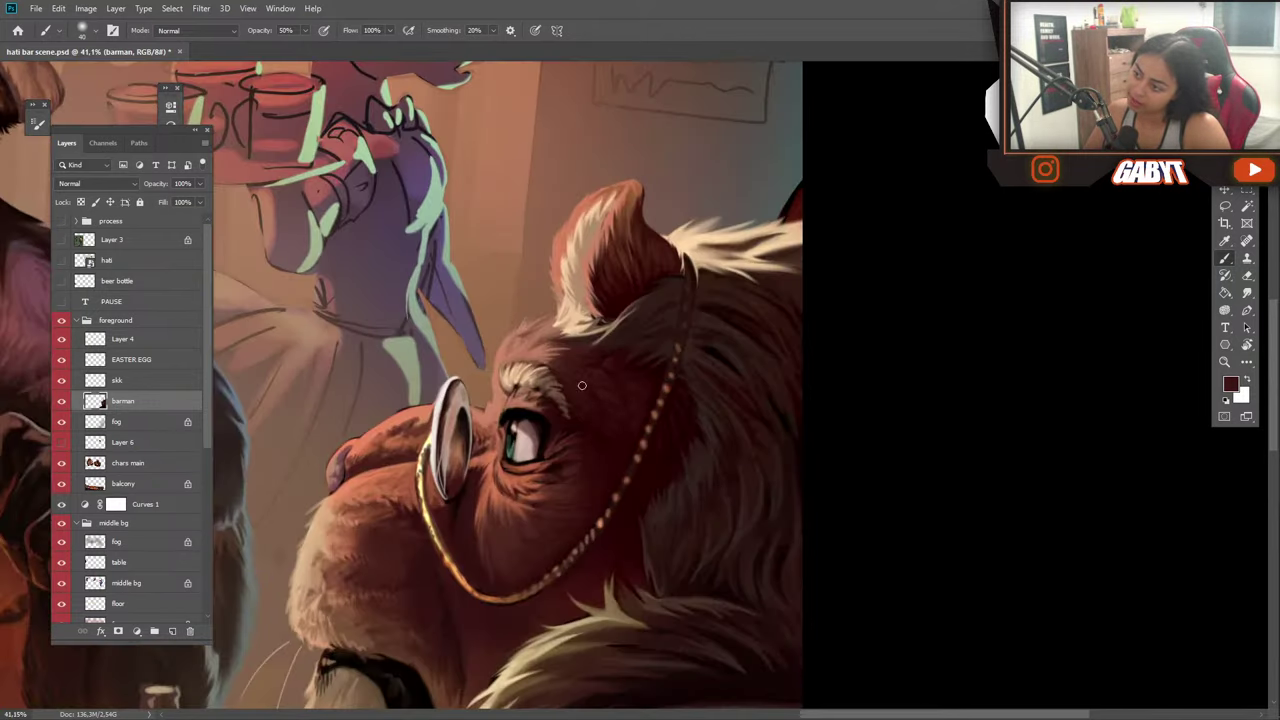
Enlarge the soft brush to 400 px with a reddish brown colour and check the barman against the whole scene.
{"action": "left_click_drag", "start_coordinate": [607, 456], "coordinate": [693, 288]}
{"action": "key", "text": "bracketright"}
{"action": "key", "text": "bracketright"}
{"action": "key", "text": "bracketright"}
{"action": "key", "text": "bracketright"}
{"action": "key", "text": "bracketright"}
{"action": "key", "text": "bracketright"}
{"action": "key", "text": "bracketright"}
{"action": "key", "text": "bracketright"}
{"action": "key", "text": "bracketright"}
{"action": "key", "text": "bracketright"}
{"action": "key", "text": "bracketright"}
{"action": "key", "text": "bracketright"}
{"action": "key", "text": "bracketright"}
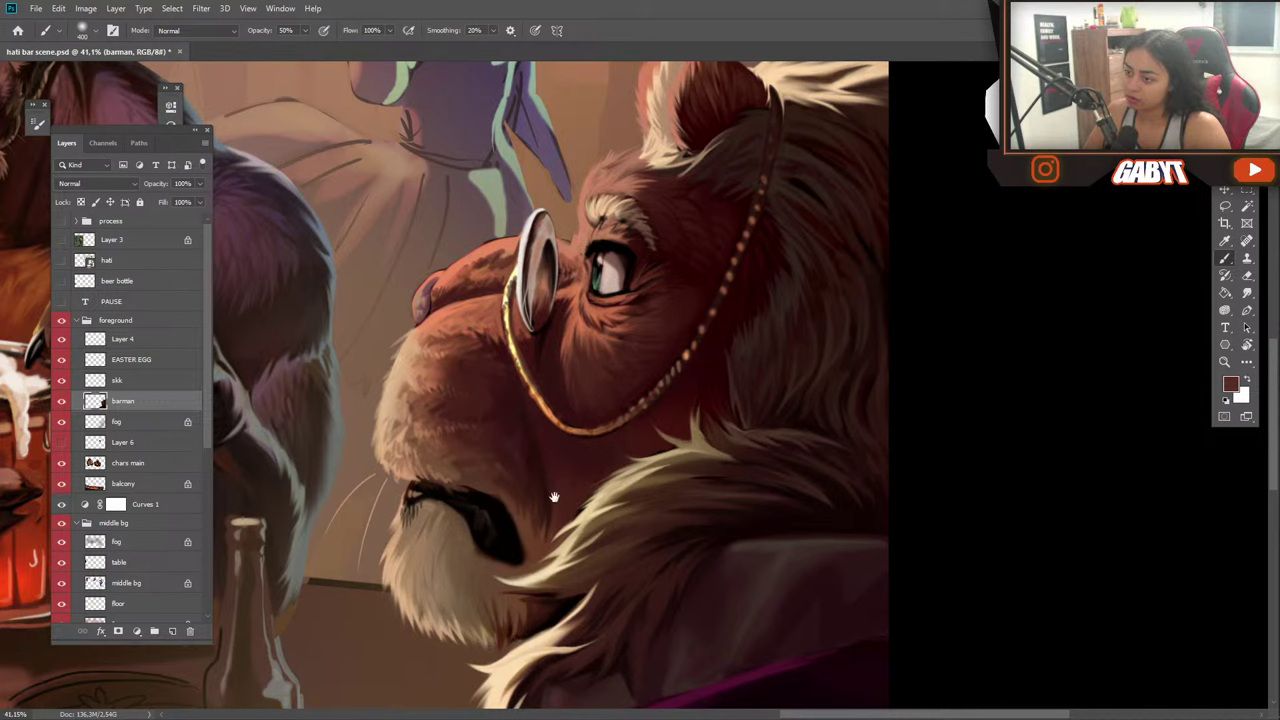
{"action": "scroll", "coordinate": [509, 495], "scroll_direction": "down", "scroll_amount": 4, "text": "alt"}
{"action": "scroll", "coordinate": [508, 494], "scroll_direction": "down", "scroll_amount": 1, "text": "alt"}
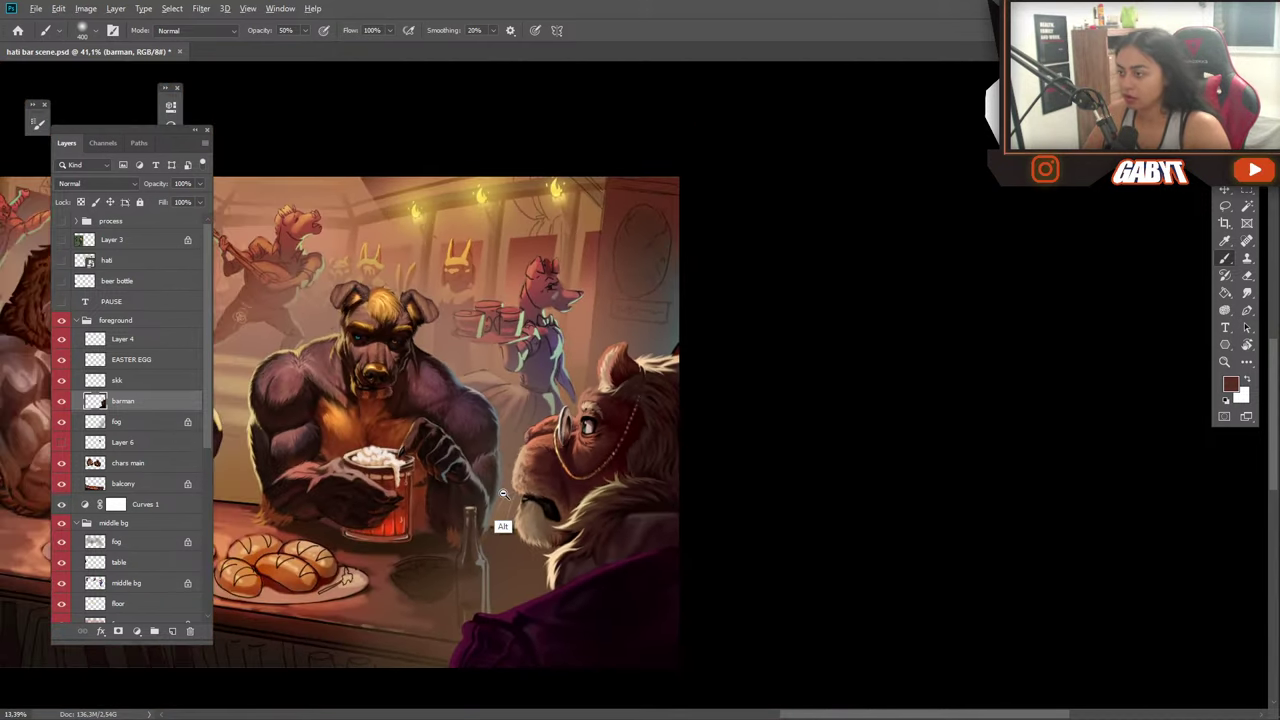
{"action": "scroll", "coordinate": [503, 494], "scroll_direction": "up", "scroll_amount": 9, "text": "alt"}
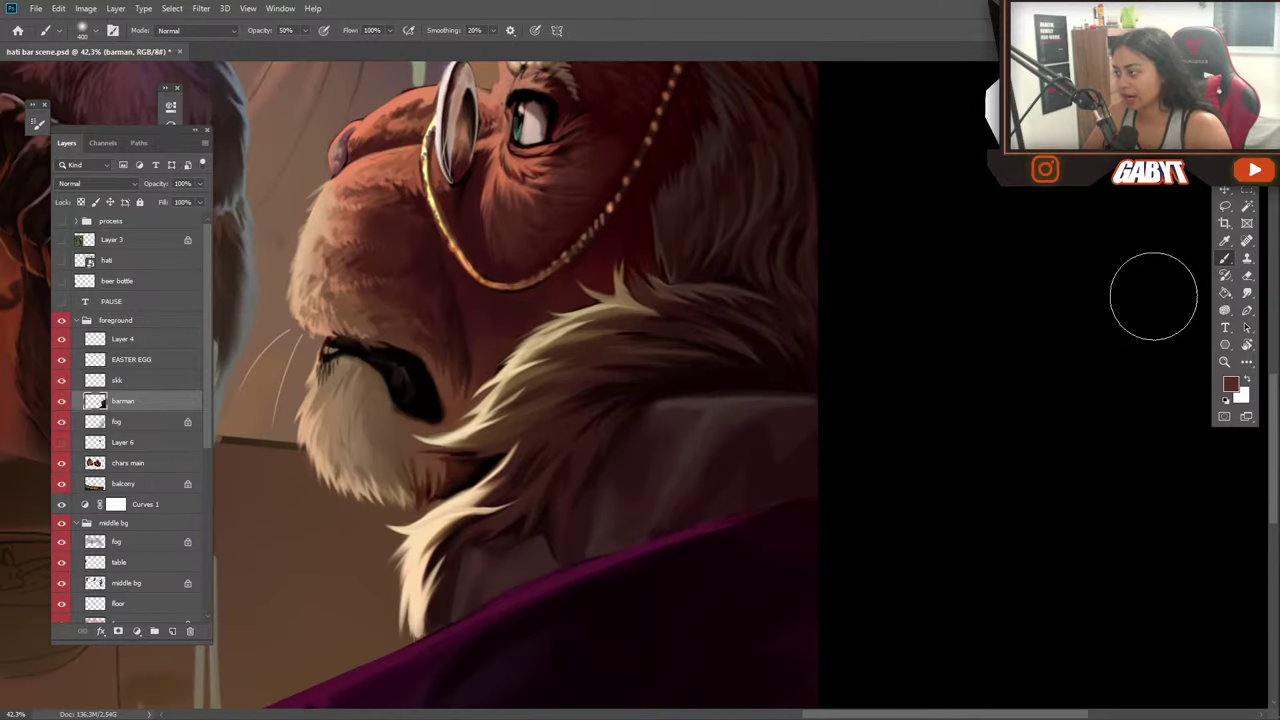
Pull a fine pale wisp out of the fur collar's upper edge below the beaded chain with the Smudge tool at 89% strength.
{"action": "left_click", "coordinate": [1247, 292]}
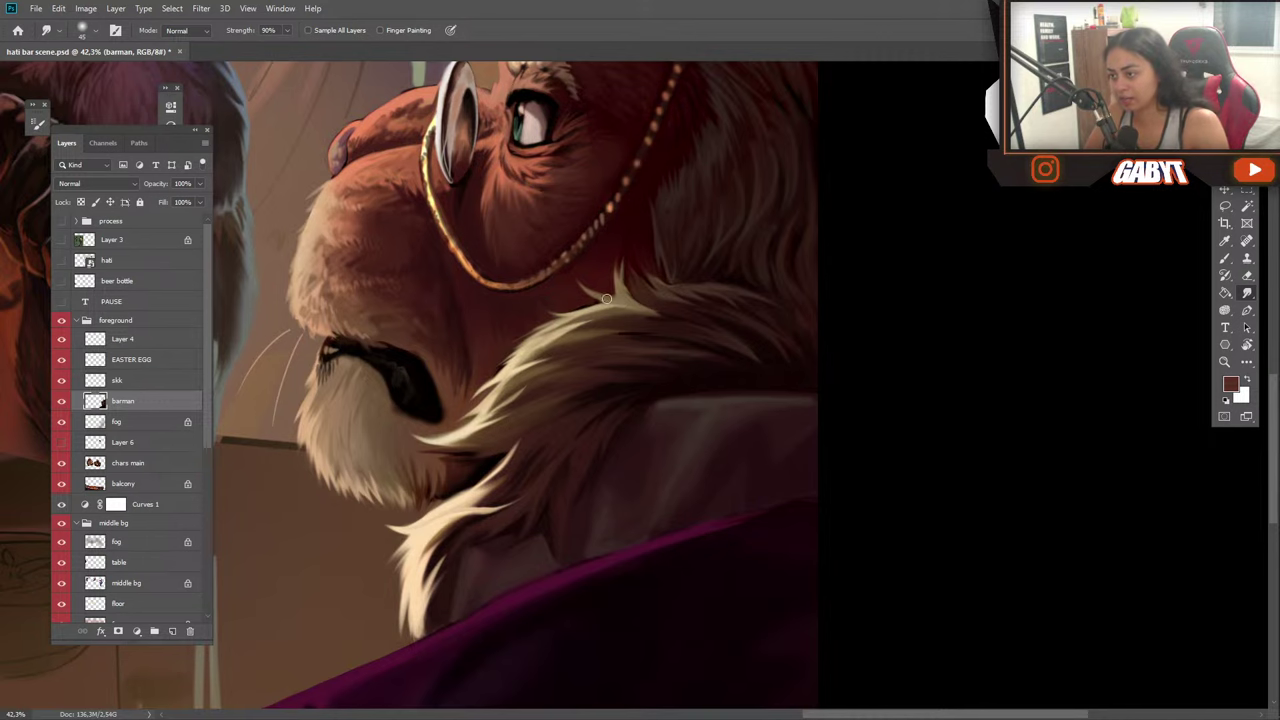
{"action": "left_click_drag", "start_coordinate": [616, 300], "coordinate": [568, 304]}
{"action": "key", "text": "ctrl+z"}
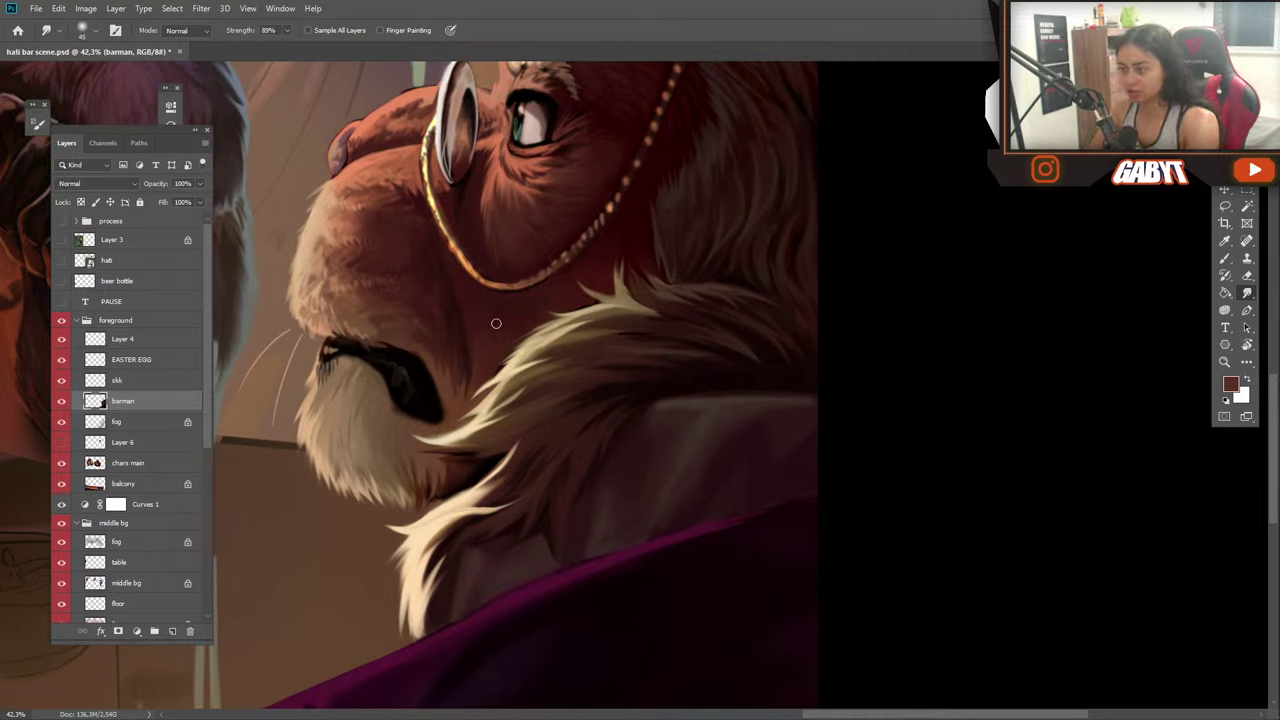
{"action": "left_click_drag", "start_coordinate": [612, 305], "coordinate": [522, 314]}
{"action": "key", "text": "super"}
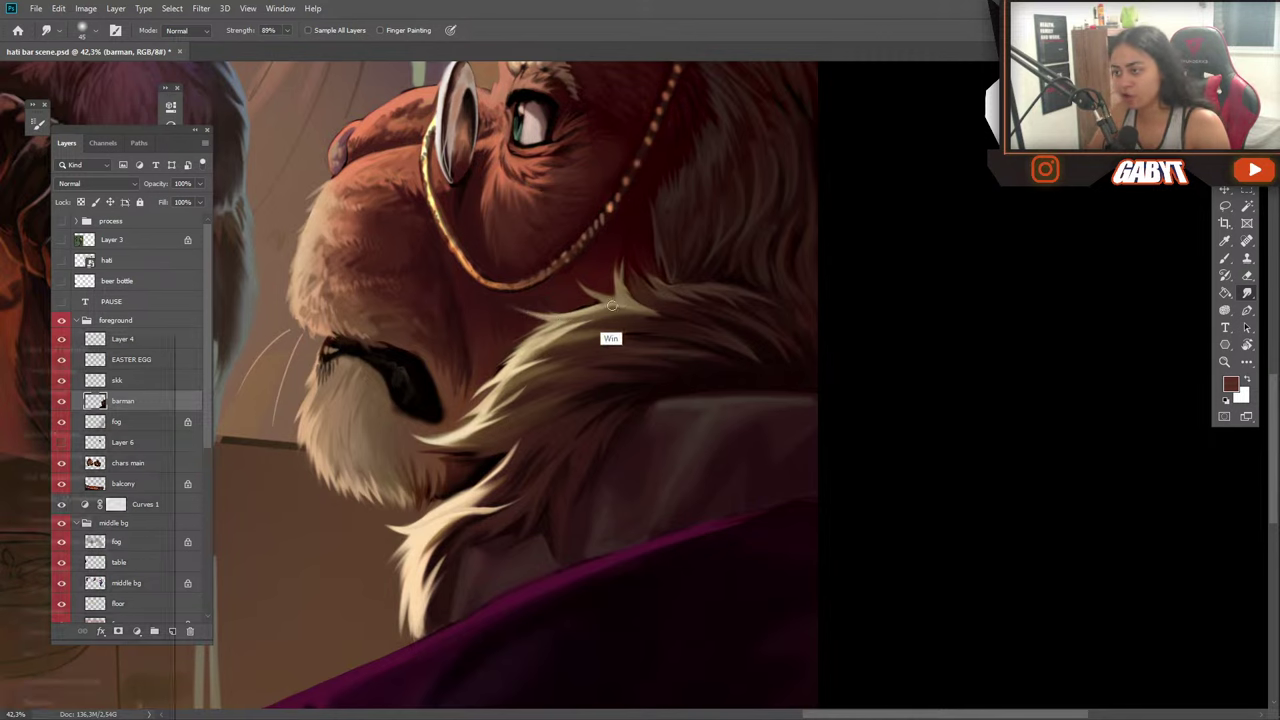
{"action": "key", "text": "ctrl"}
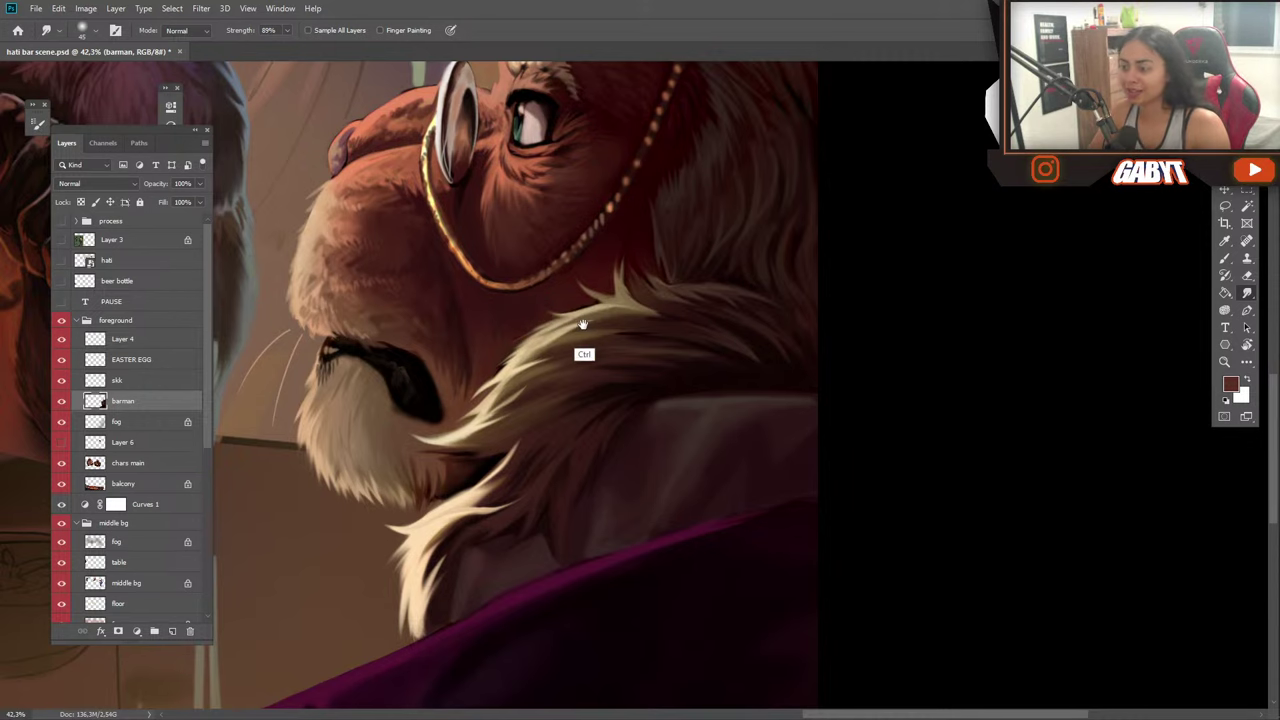
{"action": "mouse_move", "coordinate": [583, 324]}
{"action": "left_mouse_down"}
{"action": "mouse_move", "coordinate": [622, 328]}
{"action": "mouse_move", "coordinate": [598, 259]}
{"action": "left_mouse_up"}
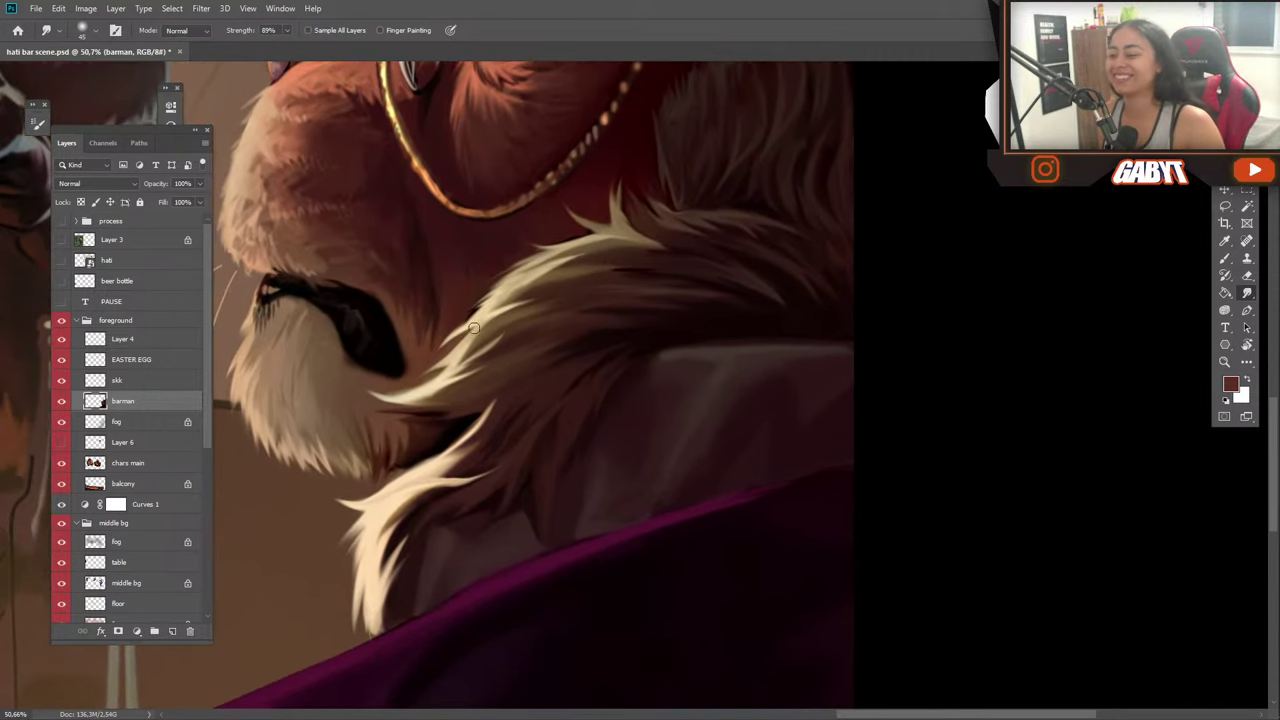
Raise the smudge strength to 99% and try smudging the collar's upper edge toward the mouth.
{"action": "key", "text": "9"}
{"action": "key", "text": "9"}
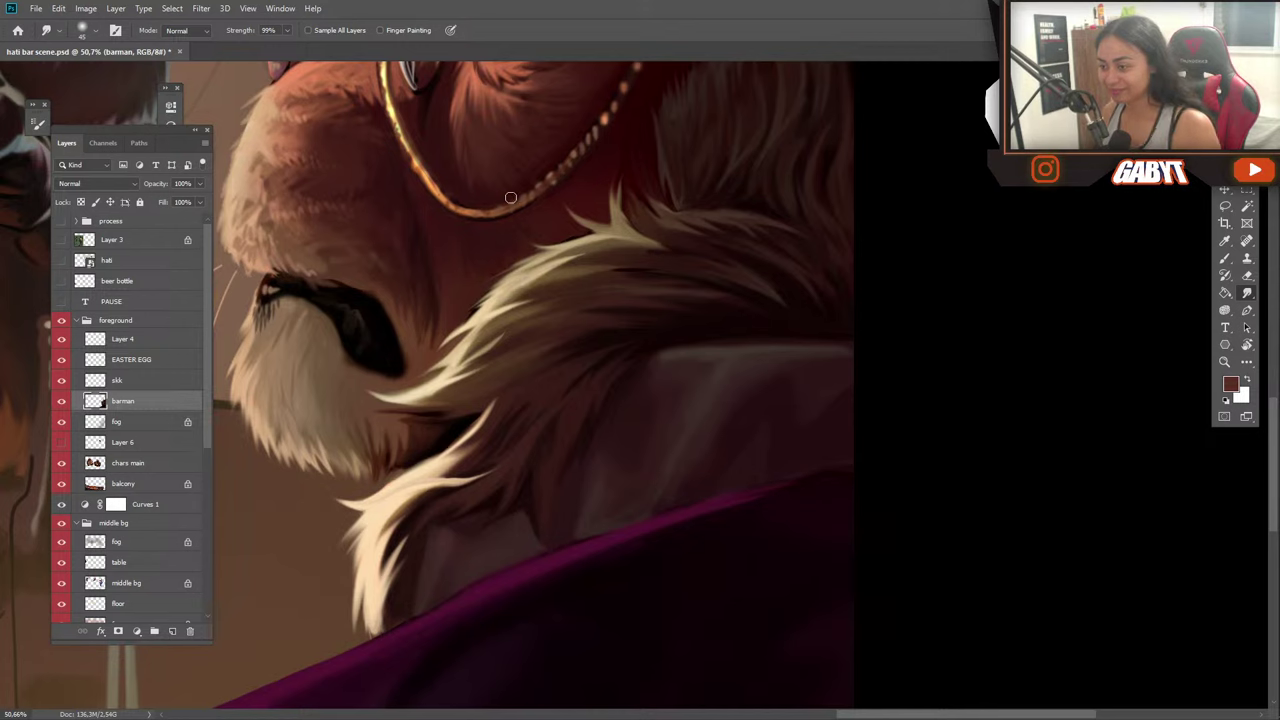
{"action": "mouse_move", "coordinate": [584, 239]}
{"action": "left_mouse_down"}
{"action": "mouse_move", "coordinate": [496, 245]}
{"action": "mouse_move", "coordinate": [502, 226]}
{"action": "mouse_move", "coordinate": [479, 300]}
{"action": "left_mouse_up"}
{"action": "key", "text": "ctrl+z"}
{"action": "key", "text": "ctrl+z"}
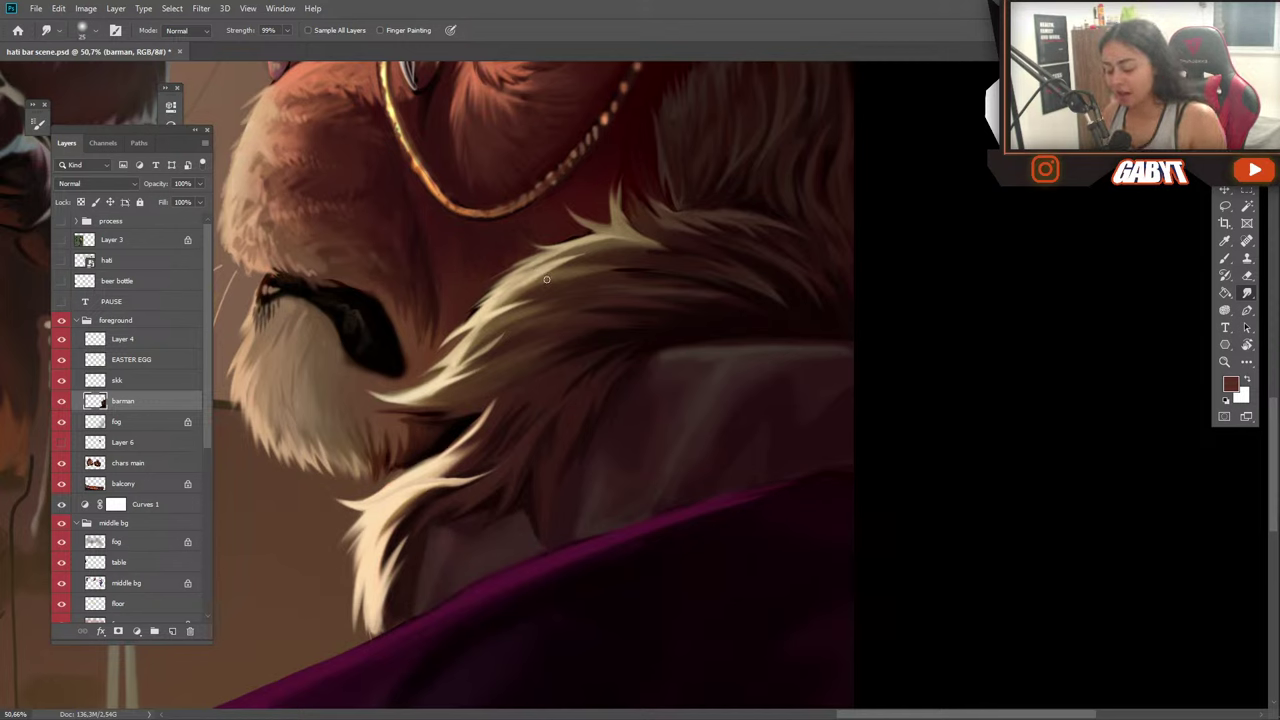
Smudge thin curved wisps outward along the collar's pale front edge, from below the chain to the chin, with a 20 px tip.
{"action": "key", "text": "bracketright"}
{"action": "key", "text": "bracketright"}
{"action": "key", "text": "bracketright"}
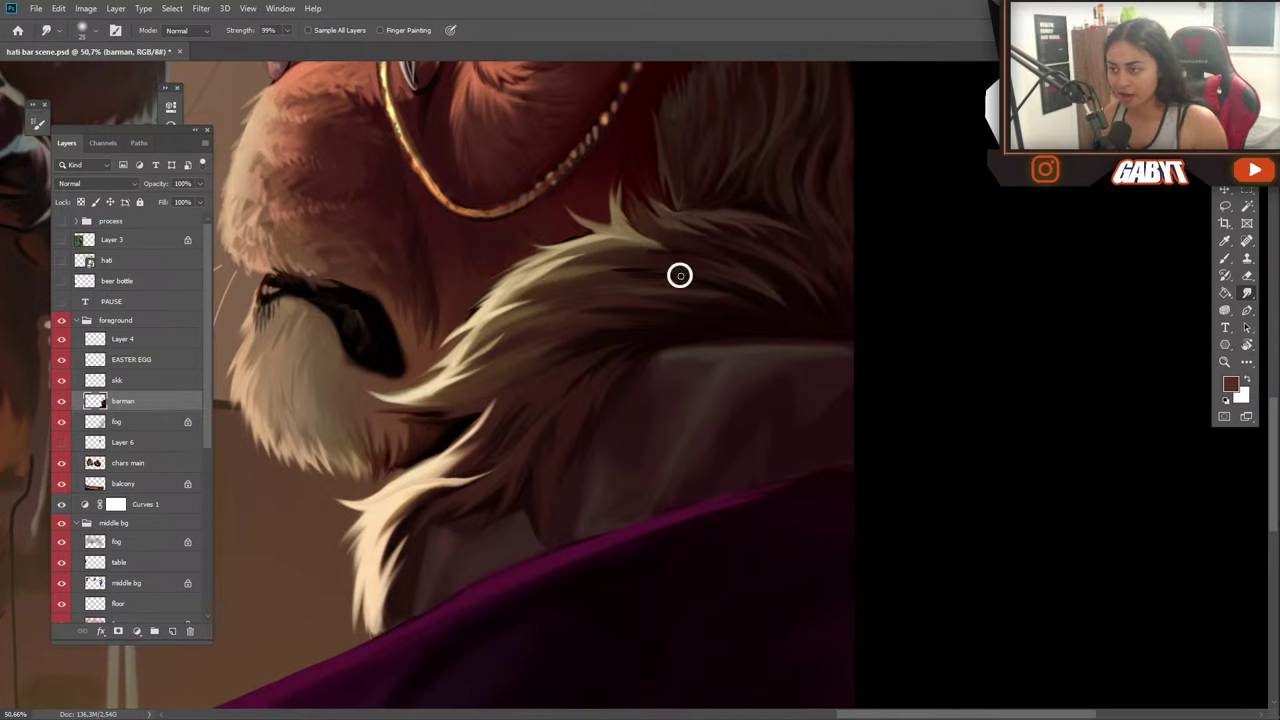
{"action": "right_click", "coordinate": [679, 275]}
{"action": "left_click_drag", "start_coordinate": [761, 309], "coordinate": [758, 309]}
{"action": "left_click", "coordinate": [915, 226]}
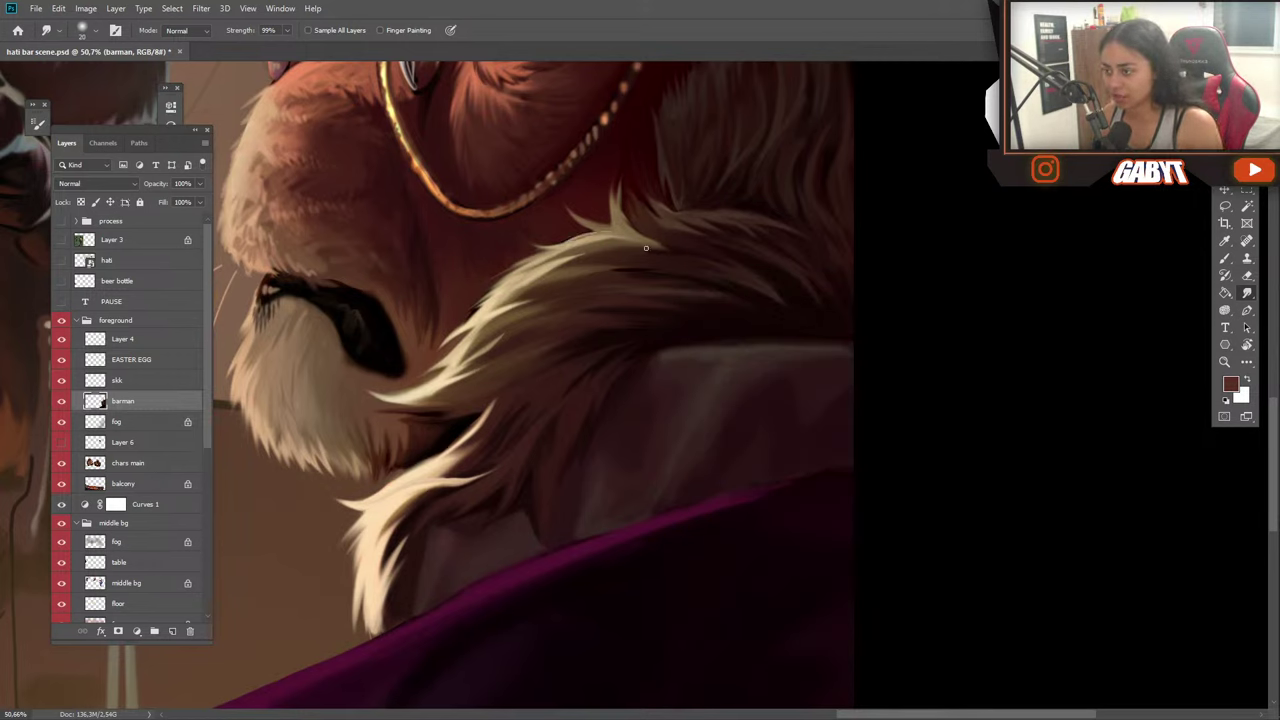
{"action": "mouse_move", "coordinate": [584, 242]}
{"action": "left_mouse_down"}
{"action": "mouse_move", "coordinate": [512, 248]}
{"action": "mouse_move", "coordinate": [484, 296]}
{"action": "mouse_move", "coordinate": [424, 332]}
{"action": "mouse_move", "coordinate": [425, 364]}
{"action": "mouse_move", "coordinate": [400, 381]}
{"action": "left_mouse_up"}
{"action": "key", "text": "ctrl+z"}
{"action": "key", "text": "ctrl+z"}
{"action": "mouse_move", "coordinate": [476, 350]}
{"action": "left_mouse_down"}
{"action": "mouse_move", "coordinate": [387, 379]}
{"action": "mouse_move", "coordinate": [403, 366]}
{"action": "mouse_move", "coordinate": [429, 385]}
{"action": "mouse_move", "coordinate": [405, 397]}
{"action": "mouse_move", "coordinate": [362, 388]}
{"action": "left_mouse_up"}
{"action": "key", "text": "ctrl+z"}
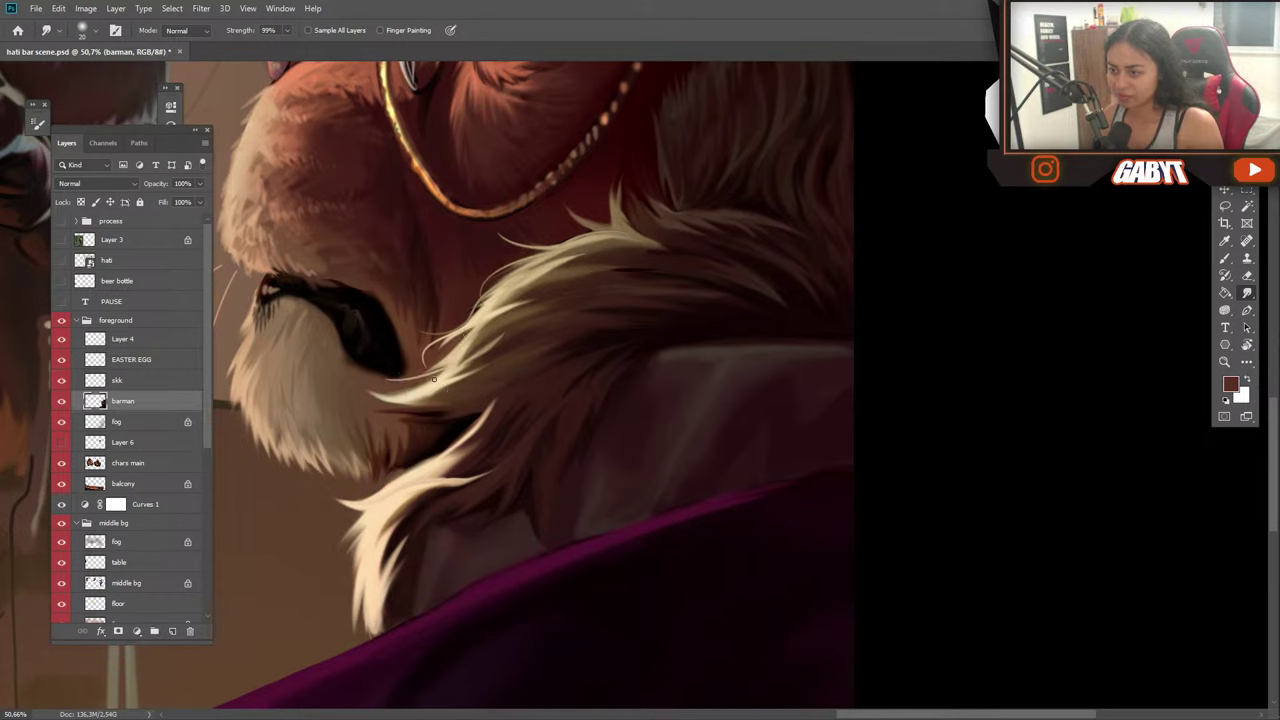
{"action": "left_click_drag", "start_coordinate": [444, 372], "coordinate": [382, 394]}
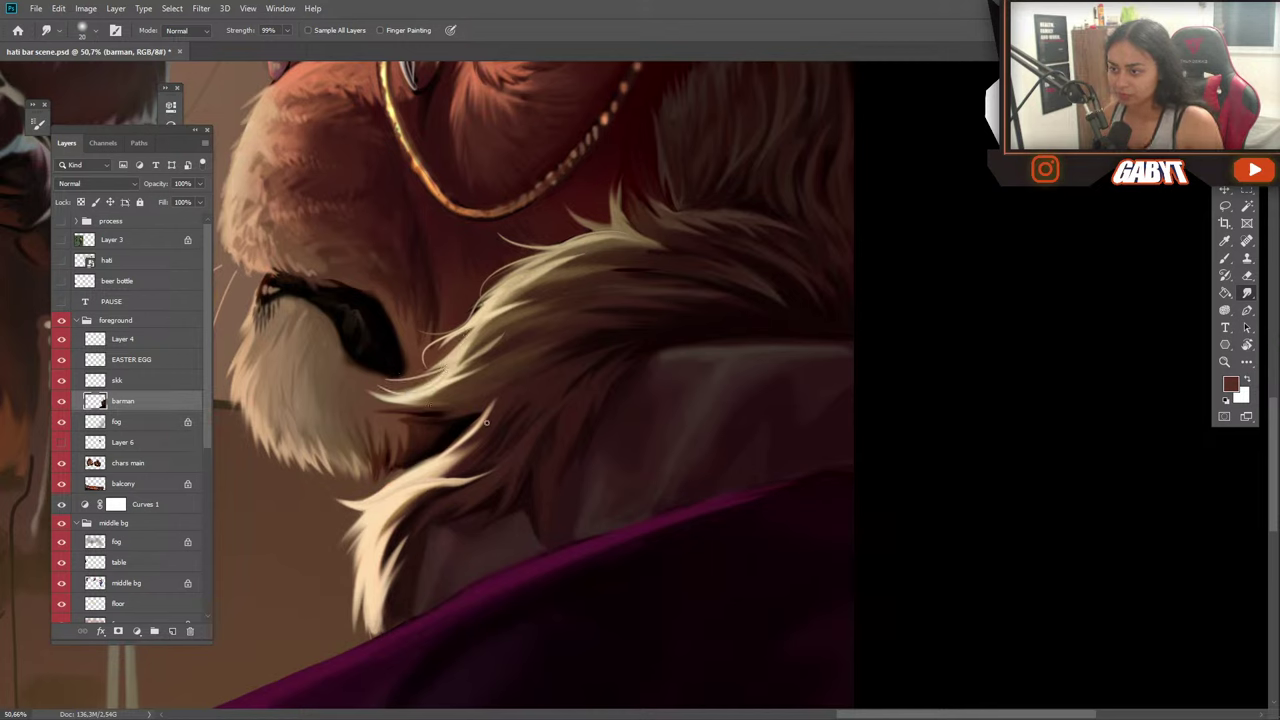
Smudge fine cream wisps along the upper edge and pointed tip of the lower collar tuft beneath the chin.
{"action": "left_click_drag", "start_coordinate": [484, 416], "coordinate": [402, 468]}
{"action": "key", "text": "ctrl+z"}
{"action": "mouse_move", "coordinate": [485, 419]}
{"action": "left_mouse_down"}
{"action": "mouse_move", "coordinate": [398, 467]}
{"action": "mouse_move", "coordinate": [462, 434]}
{"action": "left_mouse_up"}
{"action": "key", "text": "ctrl+z"}
{"action": "mouse_move", "coordinate": [410, 476]}
{"action": "left_mouse_down"}
{"action": "mouse_move", "coordinate": [482, 436]}
{"action": "mouse_move", "coordinate": [328, 508]}
{"action": "mouse_move", "coordinate": [330, 496]}
{"action": "left_mouse_up"}
{"action": "key", "text": "ctrl+z"}
{"action": "key", "text": "ctrl+z"}
{"action": "key", "text": "ctrl+z"}
{"action": "key", "text": "ctrl+z"}
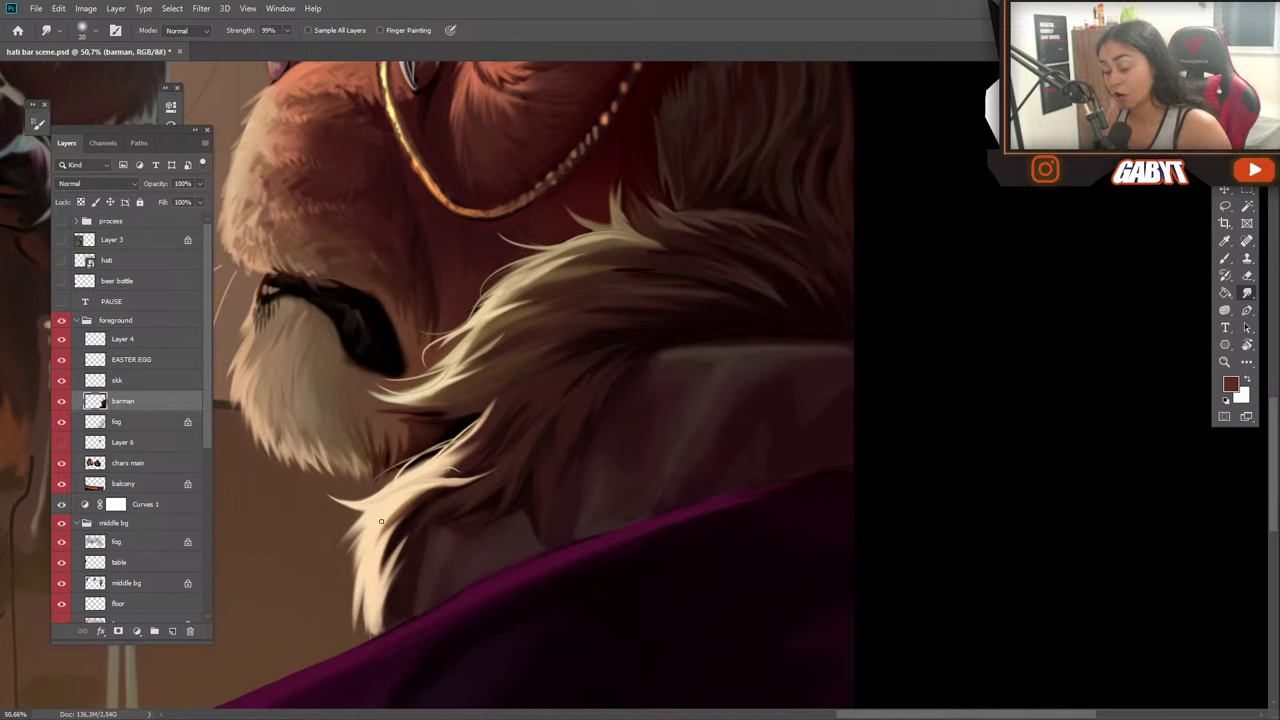
Extend thin wisps down the front edge of the lower collar tuft toward the purple garment.
{"action": "mouse_move", "coordinate": [362, 515]}
{"action": "left_mouse_down"}
{"action": "mouse_move", "coordinate": [337, 583]}
{"action": "mouse_move", "coordinate": [378, 525]}
{"action": "mouse_move", "coordinate": [351, 636]}
{"action": "mouse_move", "coordinate": [369, 575]}
{"action": "mouse_move", "coordinate": [353, 636]}
{"action": "left_mouse_up"}
{"action": "mouse_move", "coordinate": [355, 588]}
{"action": "left_mouse_down"}
{"action": "mouse_move", "coordinate": [350, 624]}
{"action": "mouse_move", "coordinate": [370, 632]}
{"action": "left_mouse_up"}
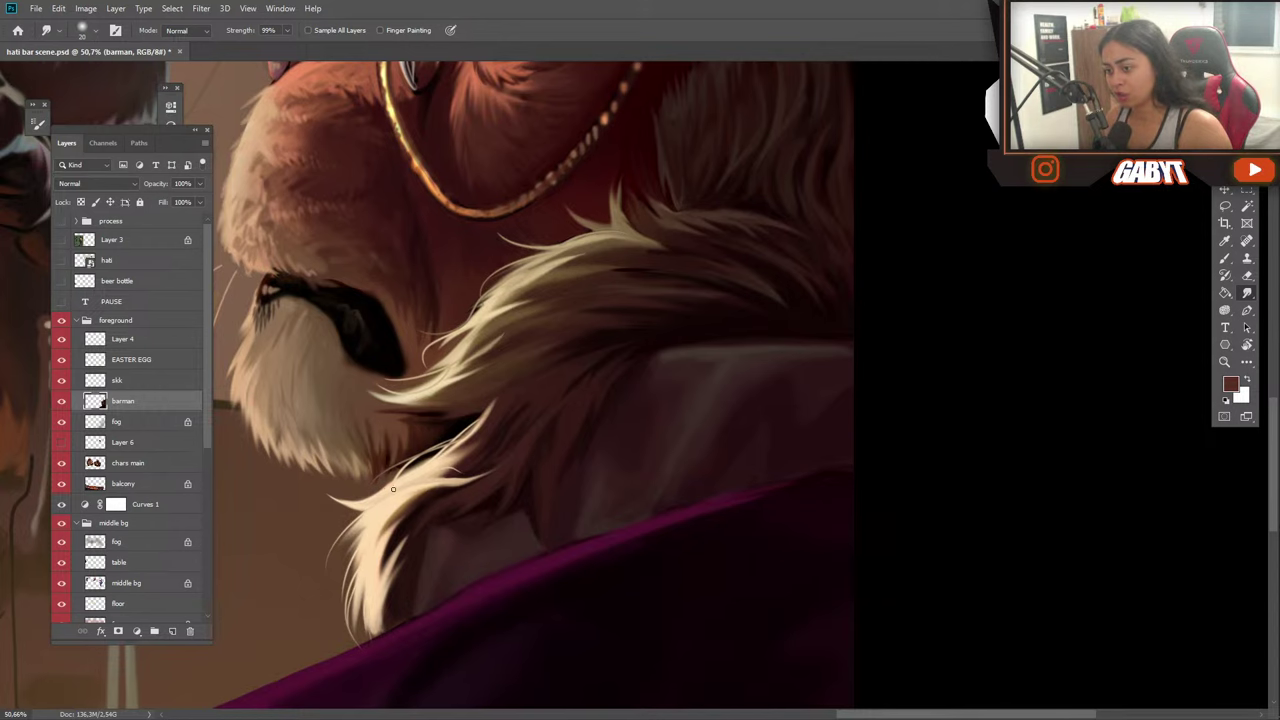
{"action": "left_click_drag", "start_coordinate": [376, 495], "coordinate": [326, 484]}
Smudge long curved flyaway hairs up from the cream mane crest behind the ear and across the ear's back edge.
{"action": "mouse_move", "coordinate": [489, 519]}
{"action": "left_mouse_down"}
{"action": "mouse_move", "coordinate": [389, 462]}
{"action": "mouse_move", "coordinate": [440, 490]}
{"action": "mouse_move", "coordinate": [467, 383]}
{"action": "mouse_move", "coordinate": [500, 526]}
{"action": "left_mouse_up"}
{"action": "left_click_drag", "start_coordinate": [480, 414], "coordinate": [486, 526]}
{"action": "left_click_drag", "start_coordinate": [600, 300], "coordinate": [489, 571]}
{"action": "left_click_drag", "start_coordinate": [520, 294], "coordinate": [451, 517]}
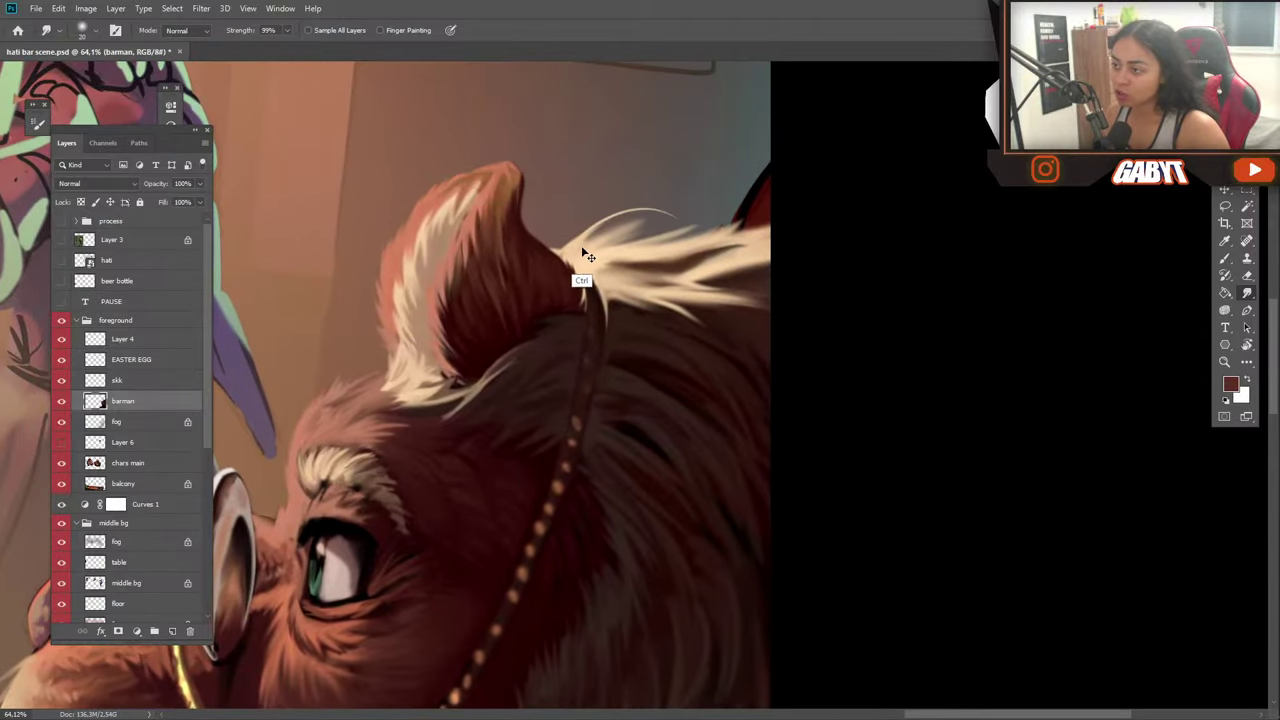
{"action": "key", "text": "ctrl+z"}
{"action": "key", "text": "ctrl+z"}
{"action": "left_click_drag", "start_coordinate": [612, 244], "coordinate": [732, 178]}
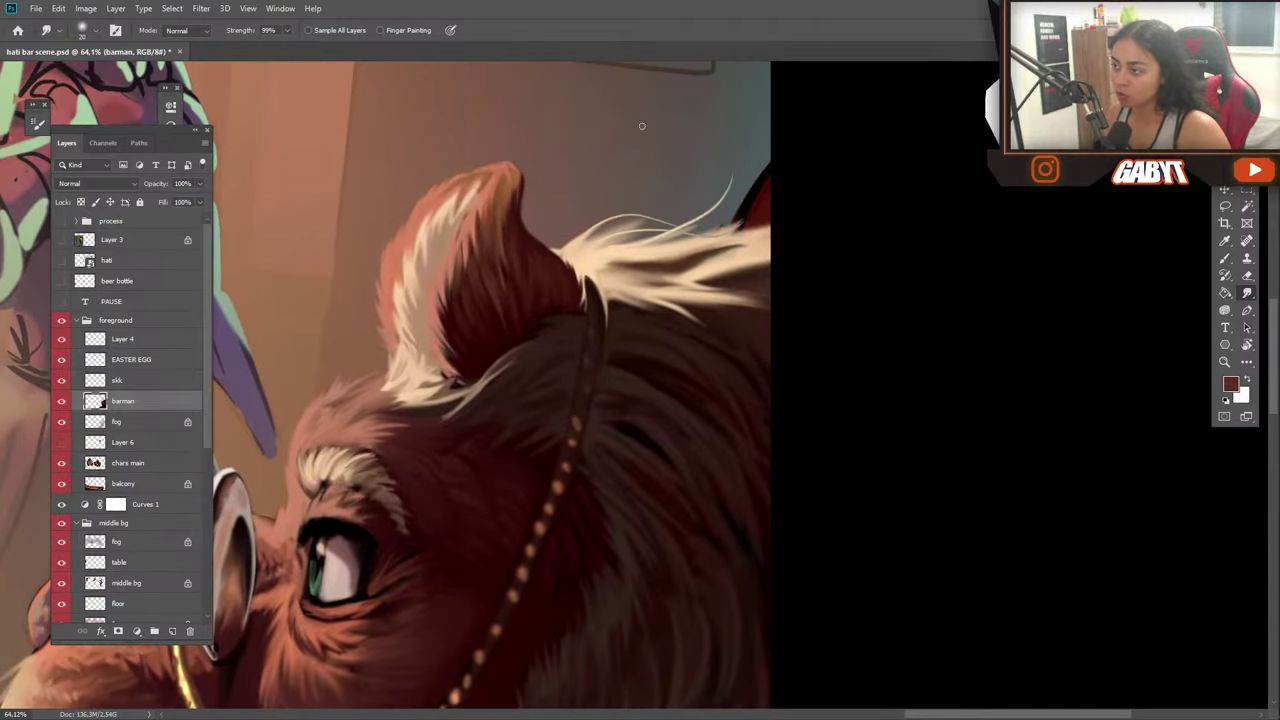
{"action": "mouse_move", "coordinate": [580, 242]}
{"action": "left_mouse_down"}
{"action": "mouse_move", "coordinate": [621, 256]}
{"action": "mouse_move", "coordinate": [548, 240]}
{"action": "left_mouse_up"}
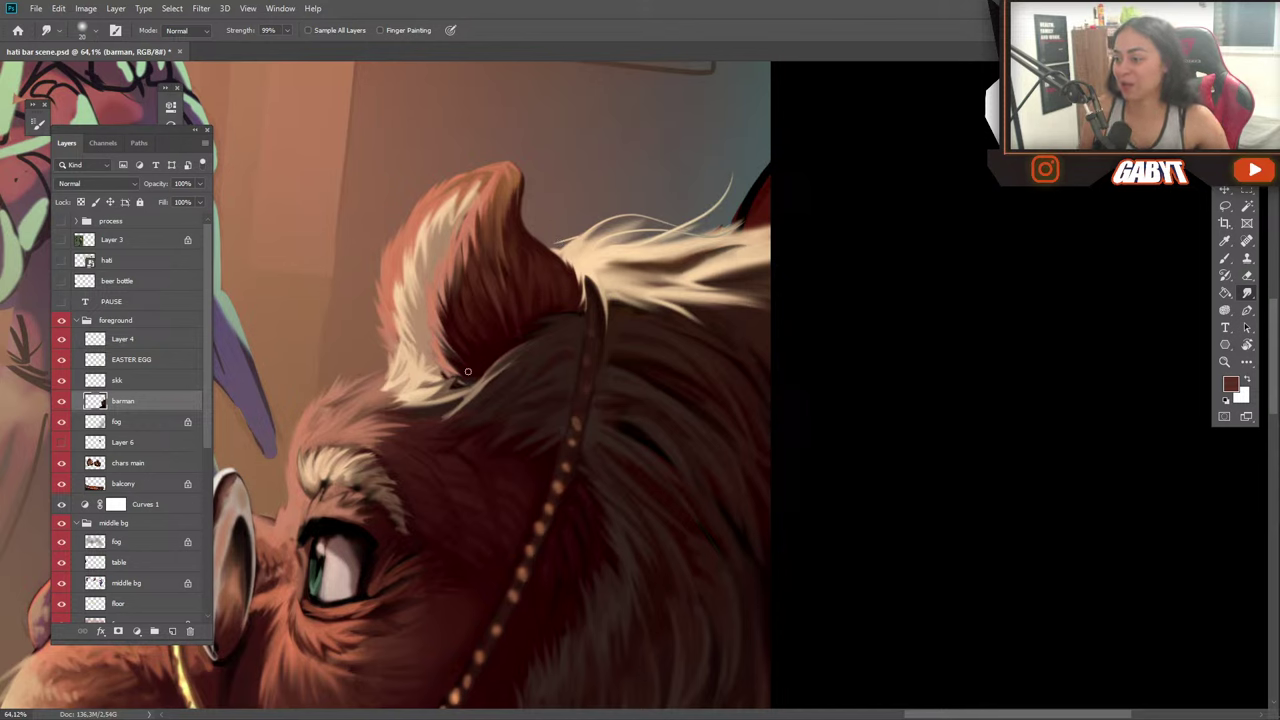
Smudge loose cream strands along the mane crest out toward the canvas edge, over the dark red shape behind it.
{"action": "left_click_drag", "start_coordinate": [601, 268], "coordinate": [789, 344]}
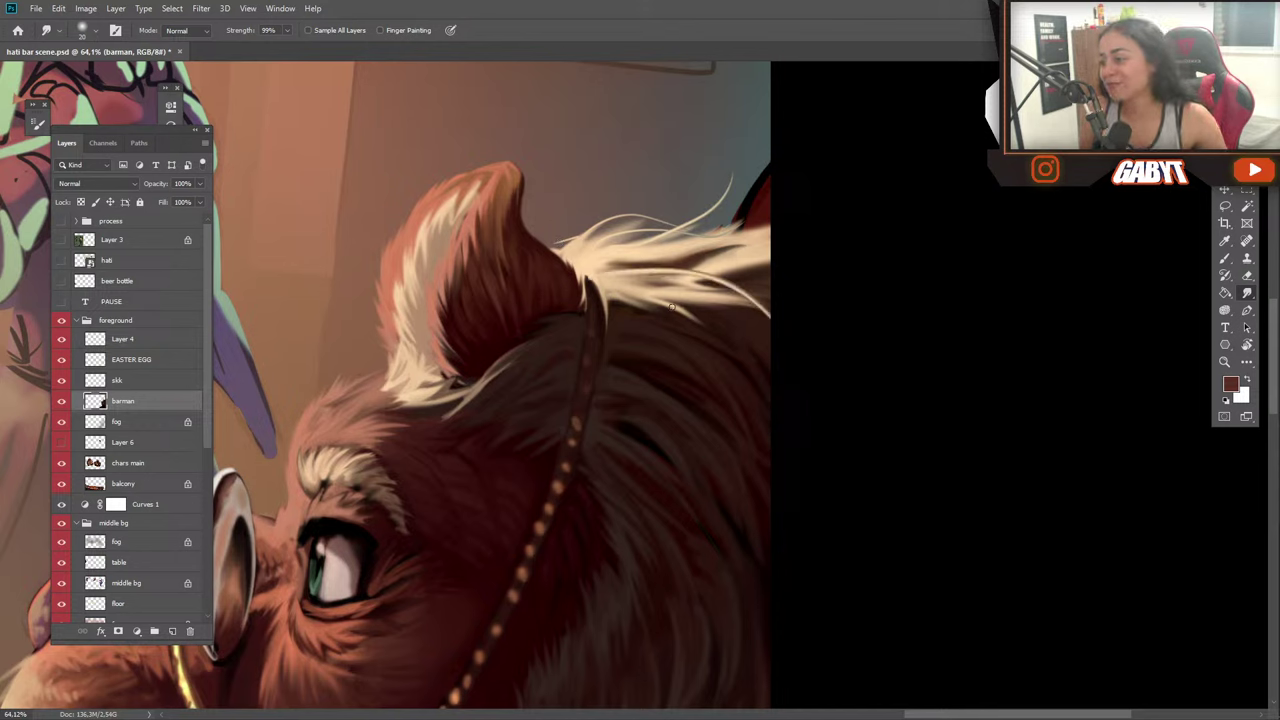
{"action": "key", "text": "ctrl+z"}
{"action": "mouse_move", "coordinate": [600, 275]}
{"action": "left_mouse_down"}
{"action": "mouse_move", "coordinate": [701, 315]}
{"action": "mouse_move", "coordinate": [596, 268]}
{"action": "mouse_move", "coordinate": [787, 303]}
{"action": "left_mouse_up"}
{"action": "key", "text": "ctrl+z"}
{"action": "mouse_move", "coordinate": [622, 280]}
{"action": "left_mouse_down"}
{"action": "mouse_move", "coordinate": [735, 267]}
{"action": "mouse_move", "coordinate": [706, 270]}
{"action": "mouse_move", "coordinate": [806, 219]}
{"action": "left_mouse_up"}
{"action": "left_click_drag", "start_coordinate": [692, 244], "coordinate": [790, 197]}
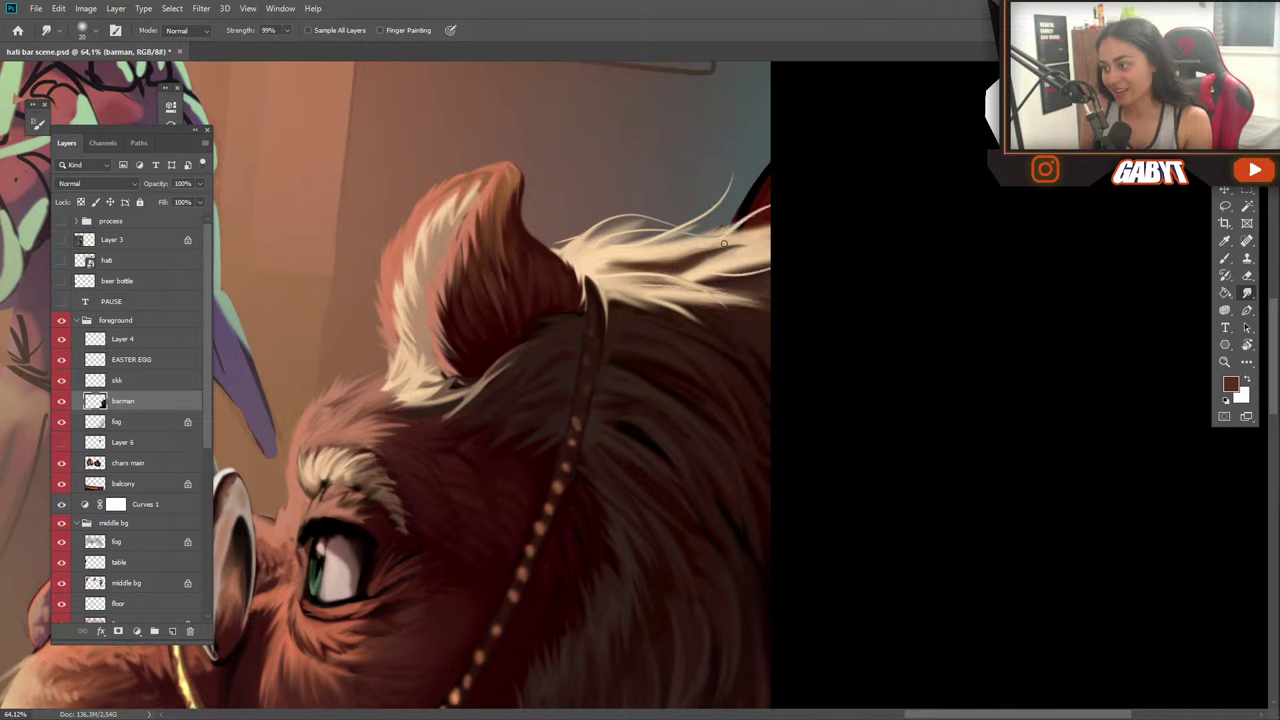
{"action": "left_click_drag", "start_coordinate": [724, 243], "coordinate": [818, 261]}
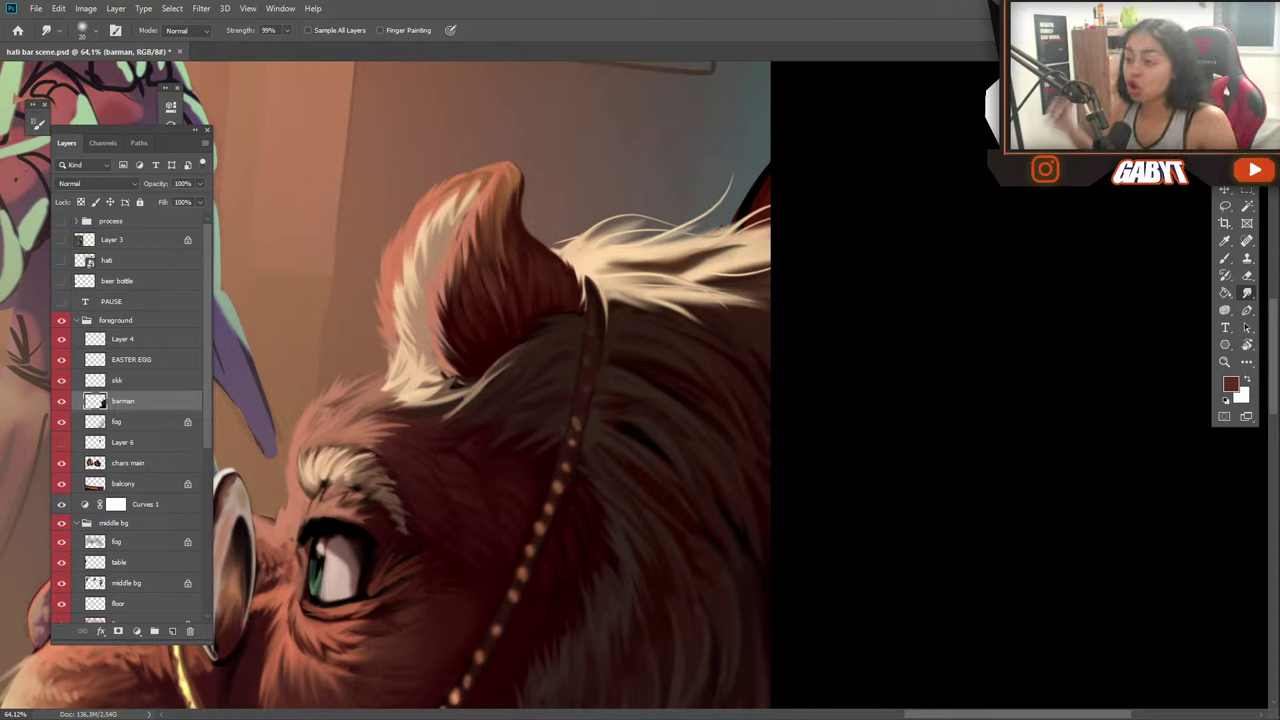
Try smudging a long cream strand from the crest down over the dark mane behind the beaded chain.
{"action": "mouse_move", "coordinate": [632, 254]}
{"action": "left_mouse_down"}
{"action": "mouse_move", "coordinate": [660, 346]}
{"action": "mouse_move", "coordinate": [536, 526]}
{"action": "left_mouse_up"}
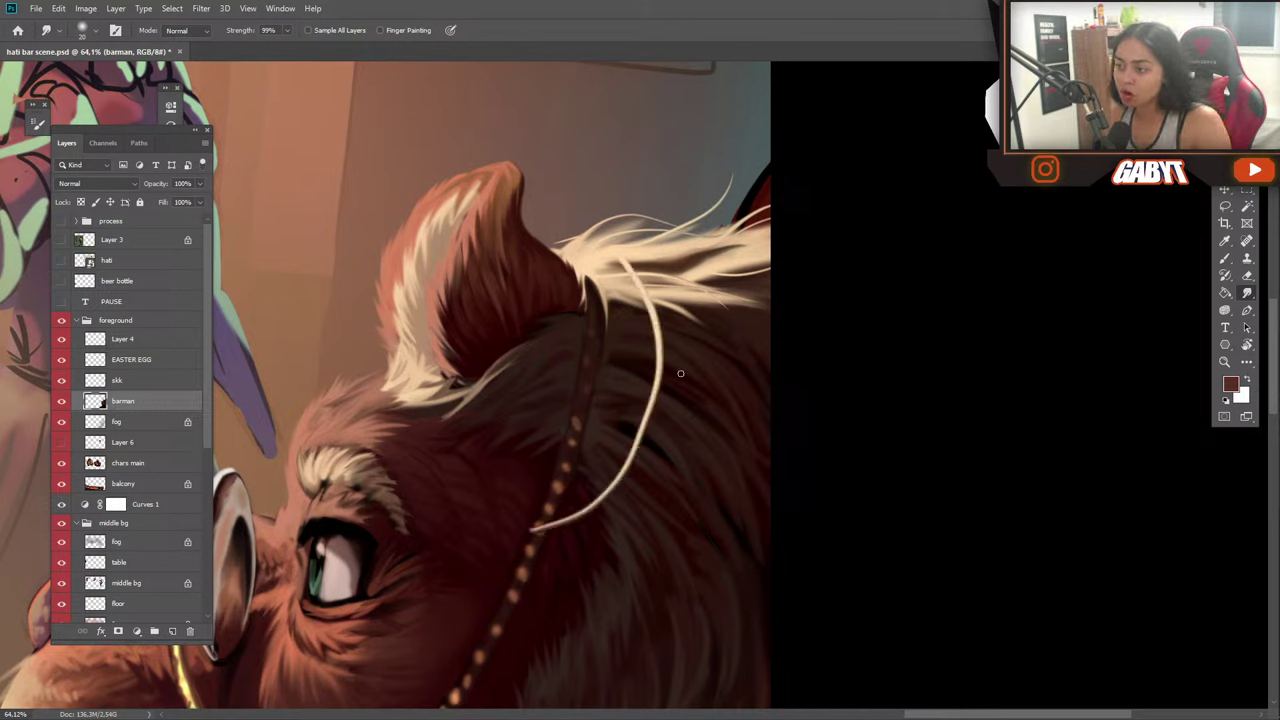
{"action": "key", "text": "ctrl+z"}
{"action": "left_click_drag", "start_coordinate": [676, 308], "coordinate": [632, 556]}
{"action": "key", "text": "ctrl+z"}
{"action": "key", "text": "ctrl+shift+z"}
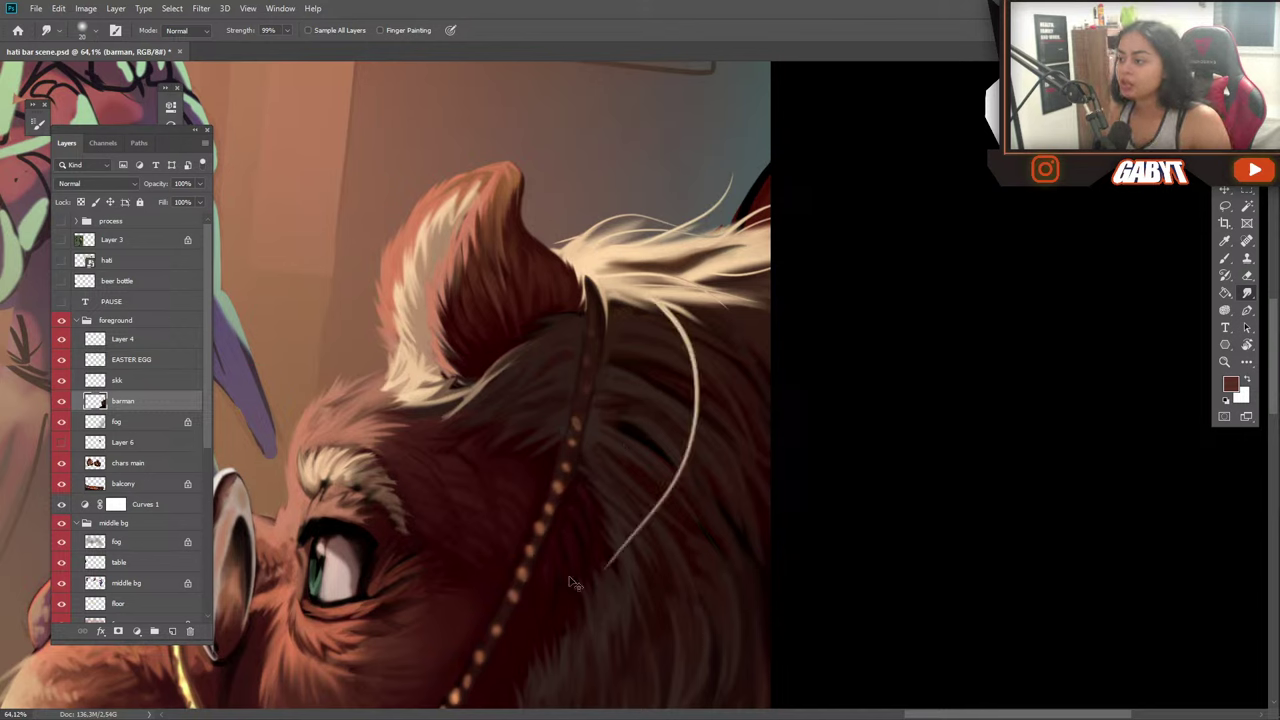
{"action": "key", "text": "ctrl+z"}
{"action": "mouse_move", "coordinate": [648, 304]}
{"action": "left_mouse_down"}
{"action": "mouse_move", "coordinate": [631, 441]}
{"action": "mouse_move", "coordinate": [578, 605]}
{"action": "left_mouse_up"}
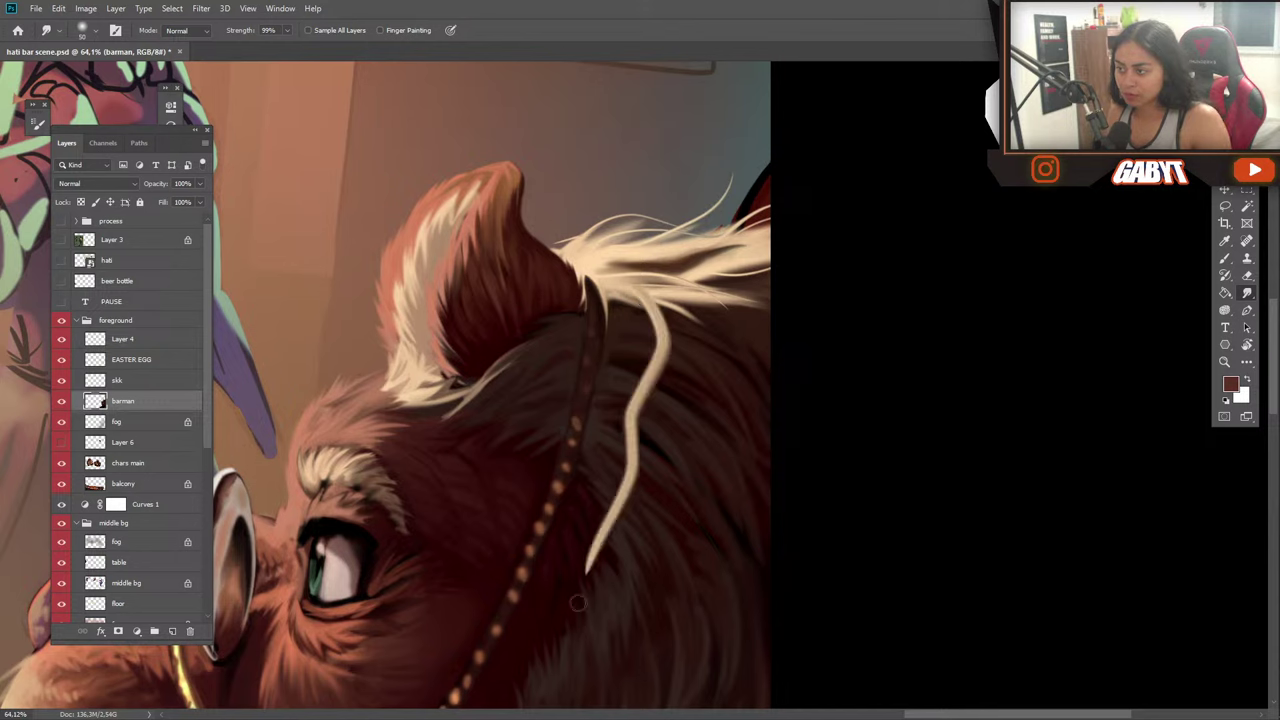
{"action": "key", "text": "ctrl+z"}
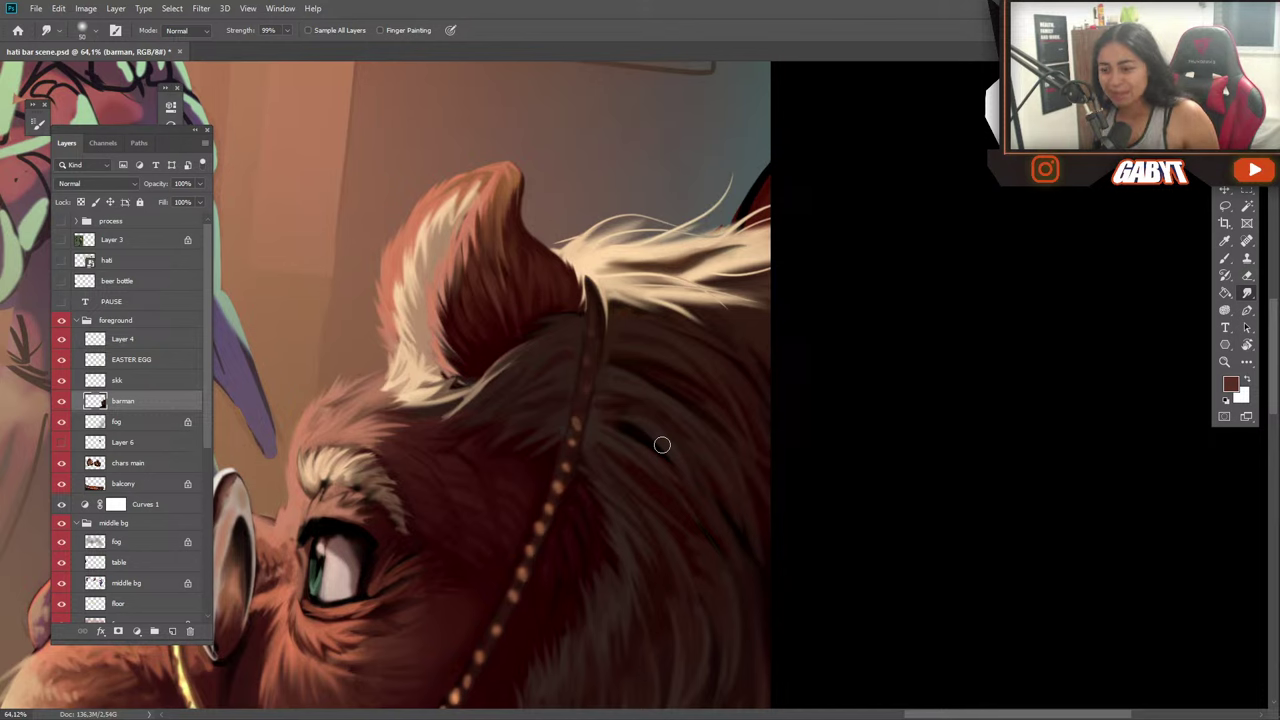
{"action": "left_click", "coordinate": [200, 8]}
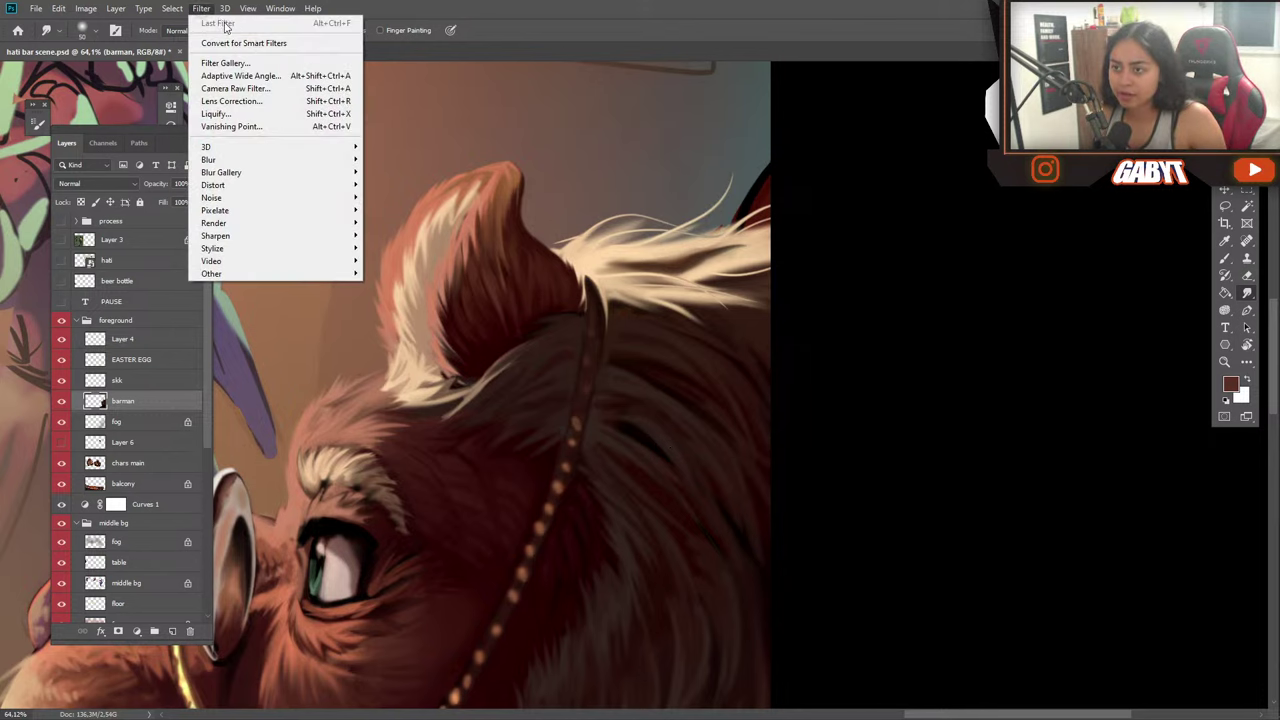
{"action": "left_click", "coordinate": [200, 8]}
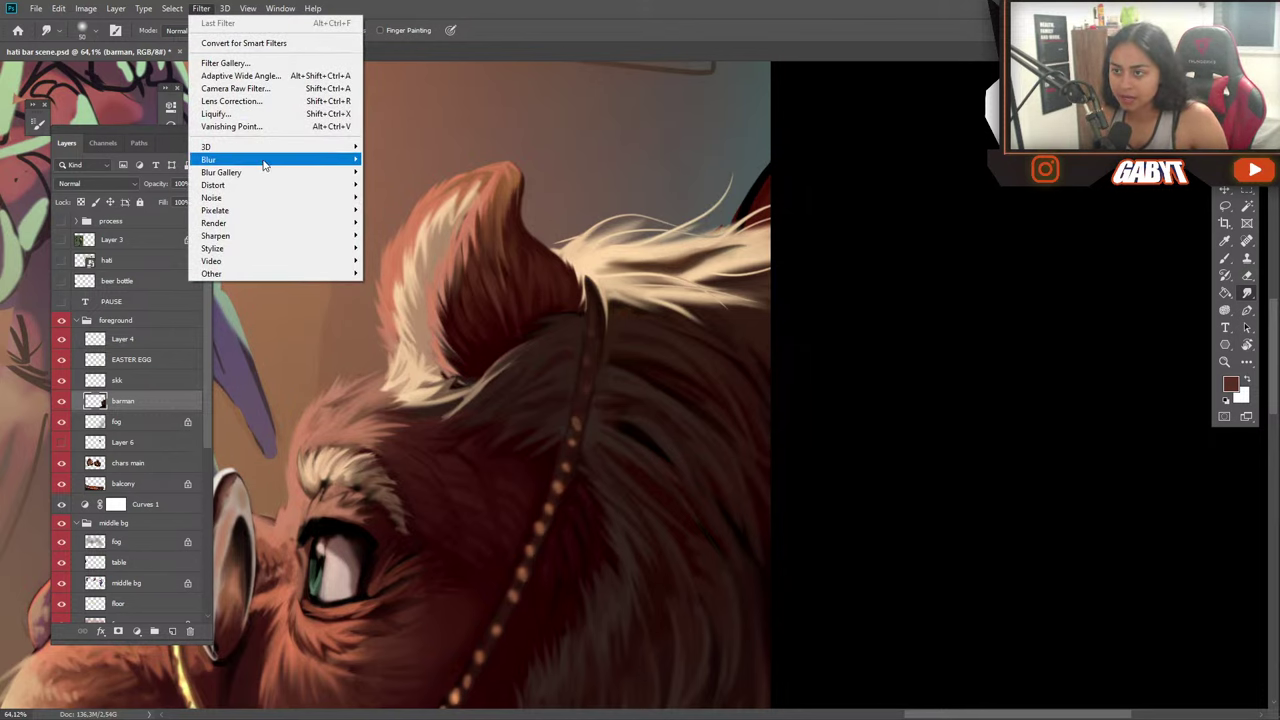
{"action": "mouse_move", "coordinate": [268, 163]}
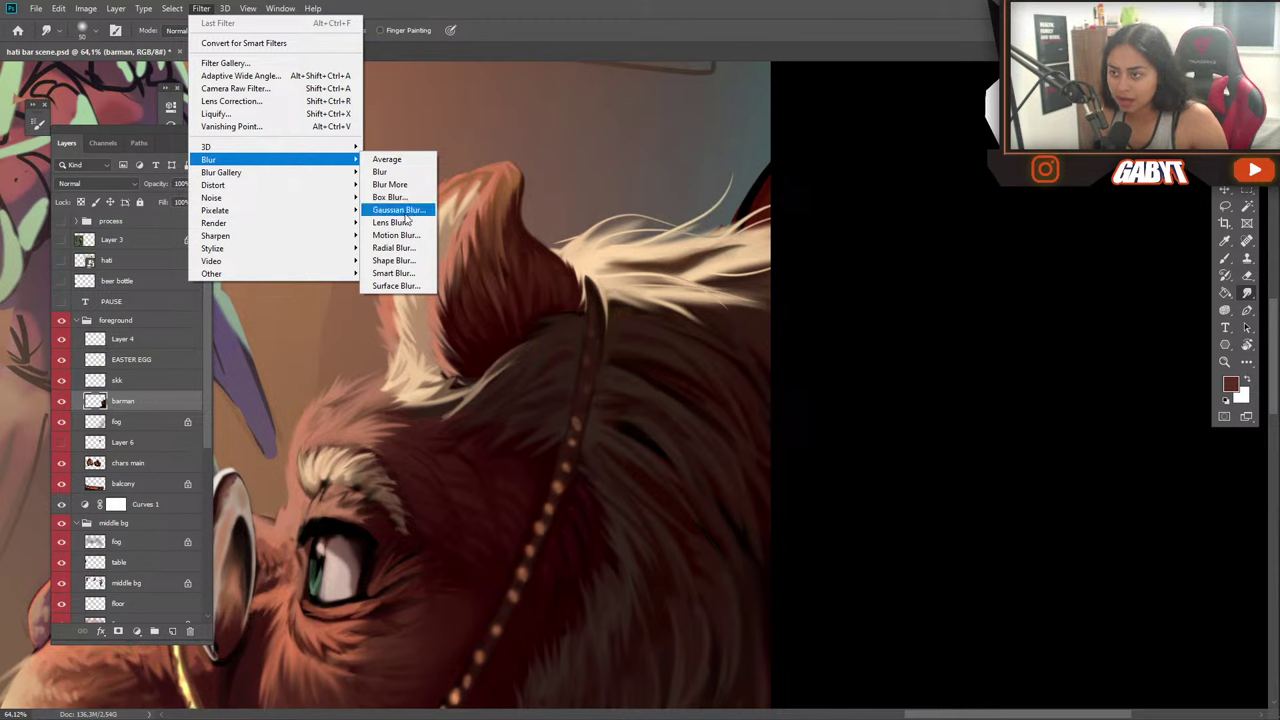
{"action": "left_click", "coordinate": [666, 15]}
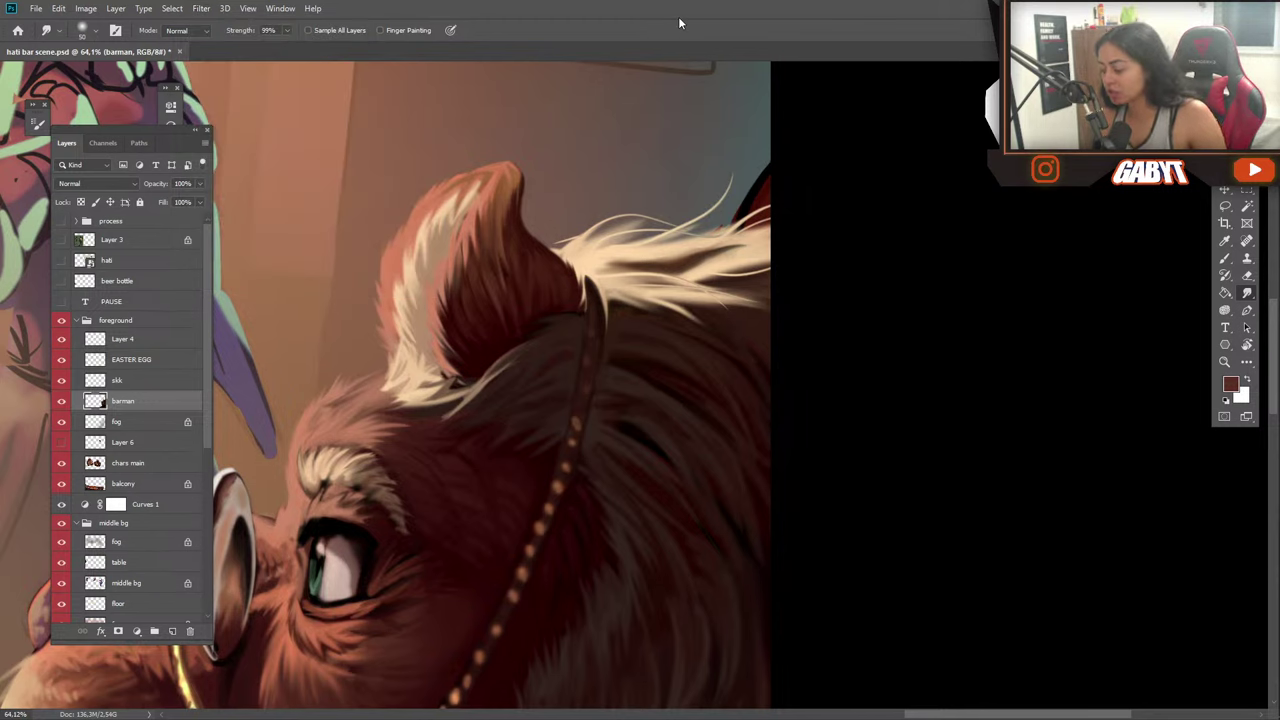
Darken the mane behind the beaded chain using a 700 px soft brush at 43% opacity with sampled near-black and dark brown.
{"action": "mouse_move", "coordinate": [698, 466]}
{"action": "left_mouse_down"}
{"action": "mouse_move", "coordinate": [600, 596]}
{"action": "mouse_move", "coordinate": [563, 429]}
{"action": "mouse_move", "coordinate": [634, 509]}
{"action": "left_mouse_up"}
{"action": "key", "text": "b"}
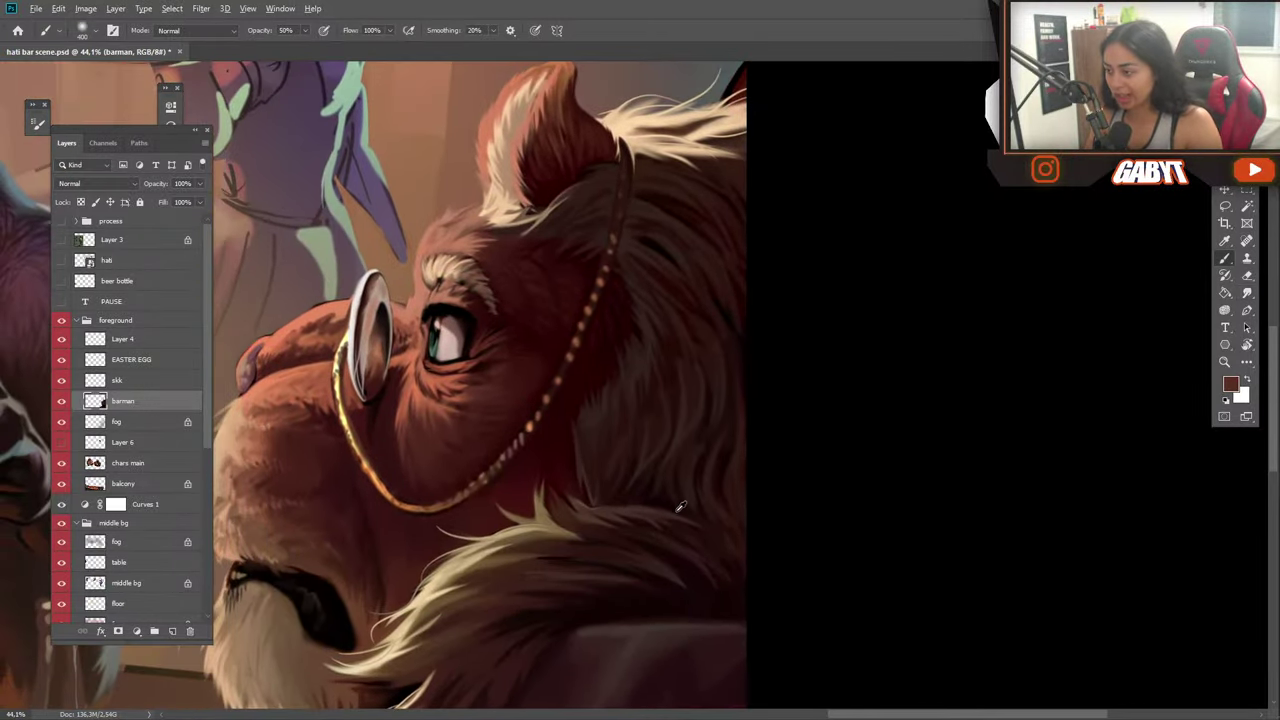
{"action": "left_click", "coordinate": [674, 504], "text": "alt"}
{"action": "key", "text": "bracketright"}
{"action": "key", "text": "bracketright"}
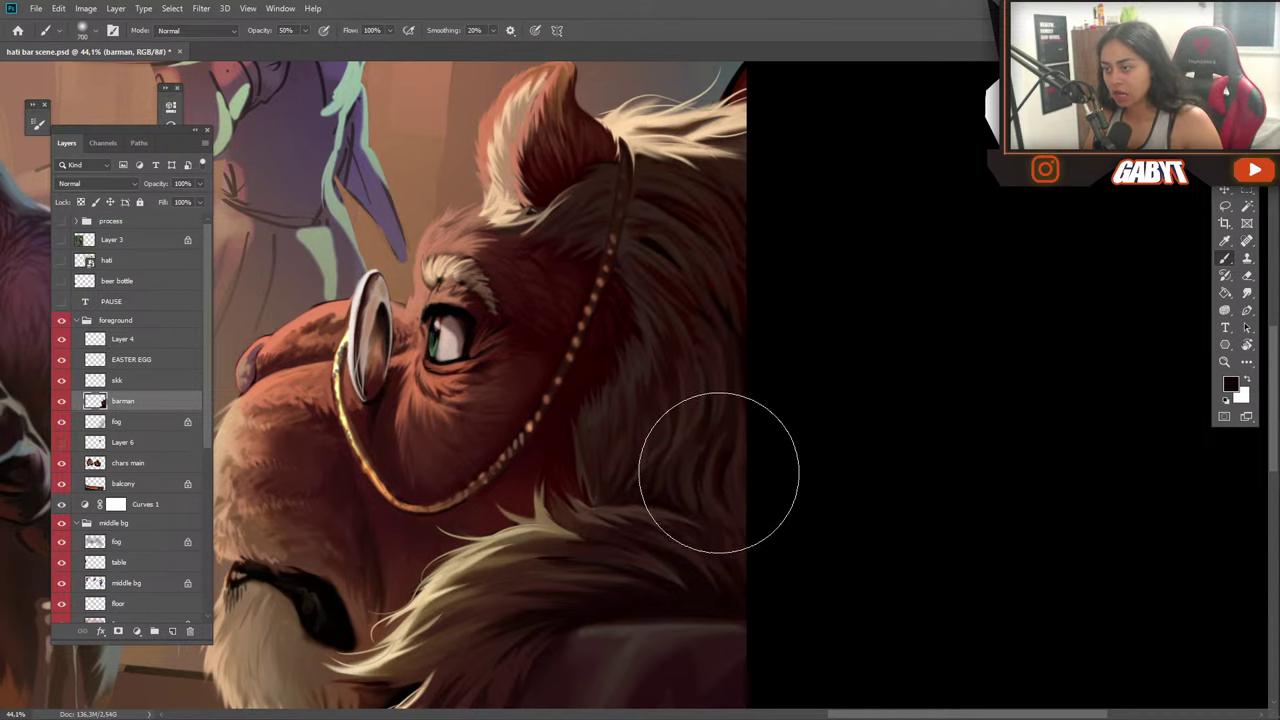
{"action": "key", "text": "bracketright"}
{"action": "key", "text": "4"}
{"action": "key", "text": "3"}
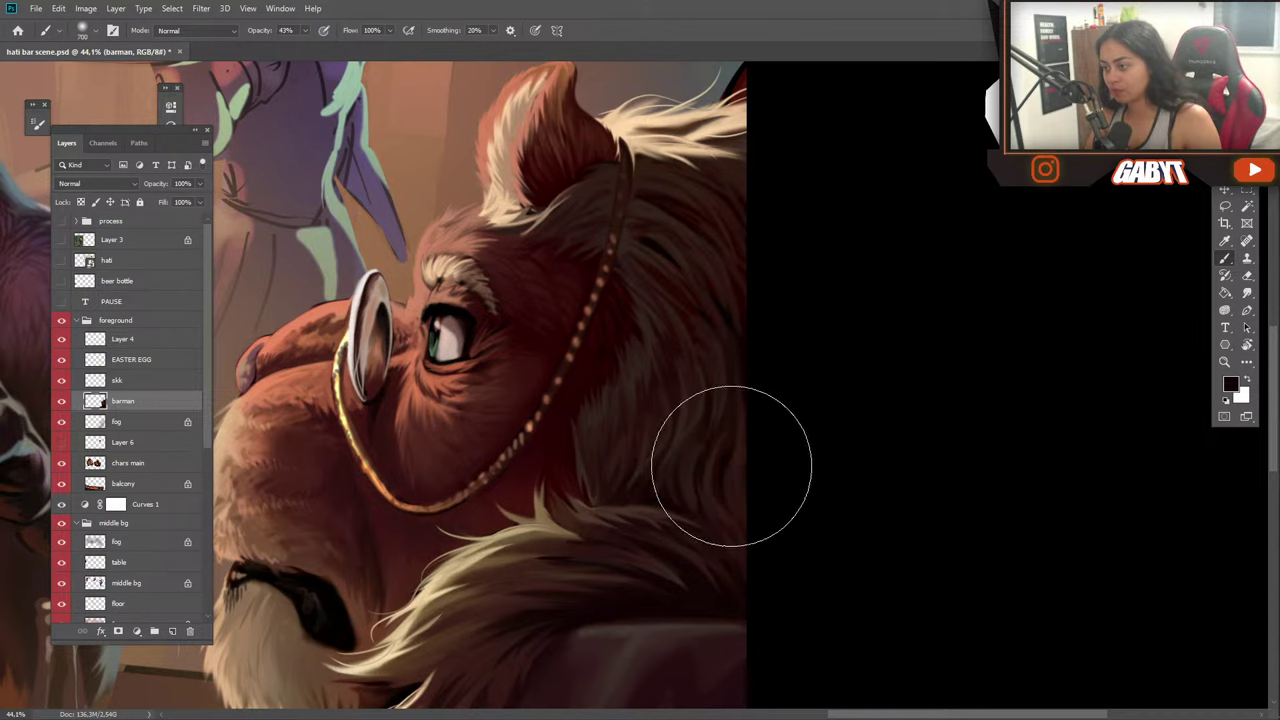
{"action": "left_click", "coordinate": [643, 366], "text": "alt"}
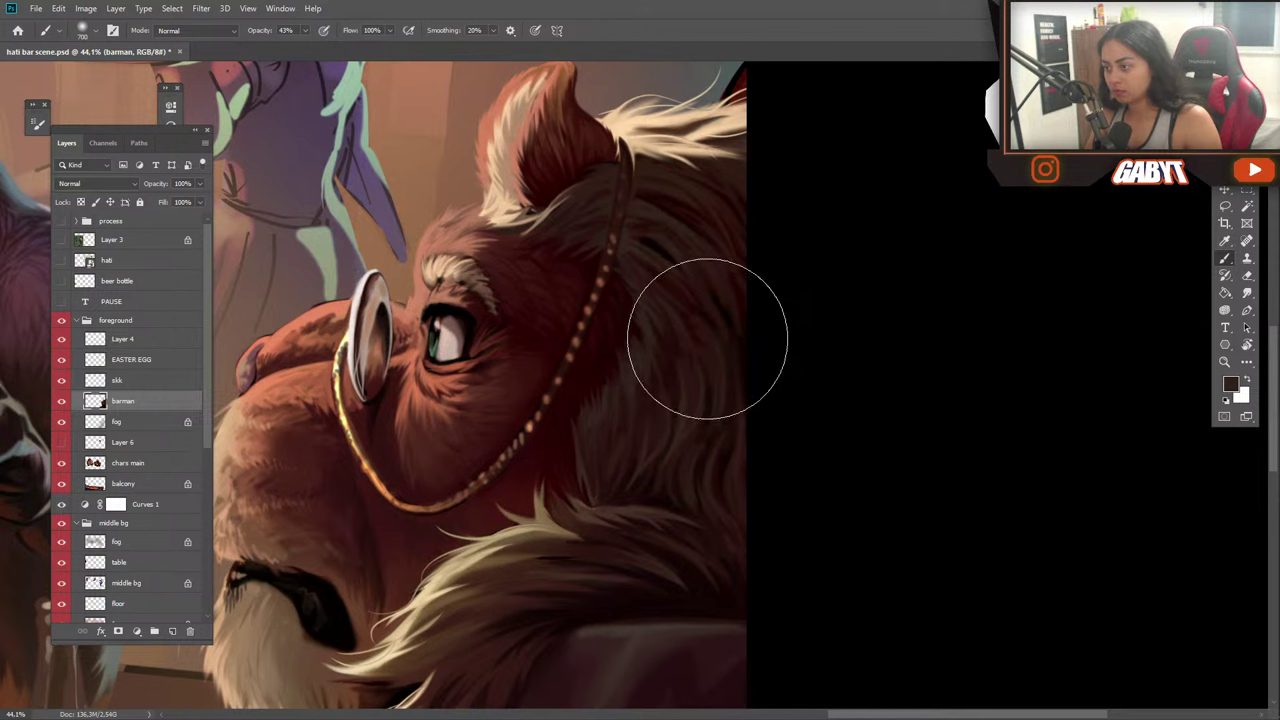
{"action": "mouse_move", "coordinate": [537, 500]}
{"action": "left_mouse_down"}
{"action": "mouse_move", "coordinate": [481, 478]}
{"action": "mouse_move", "coordinate": [527, 487]}
{"action": "left_mouse_up"}
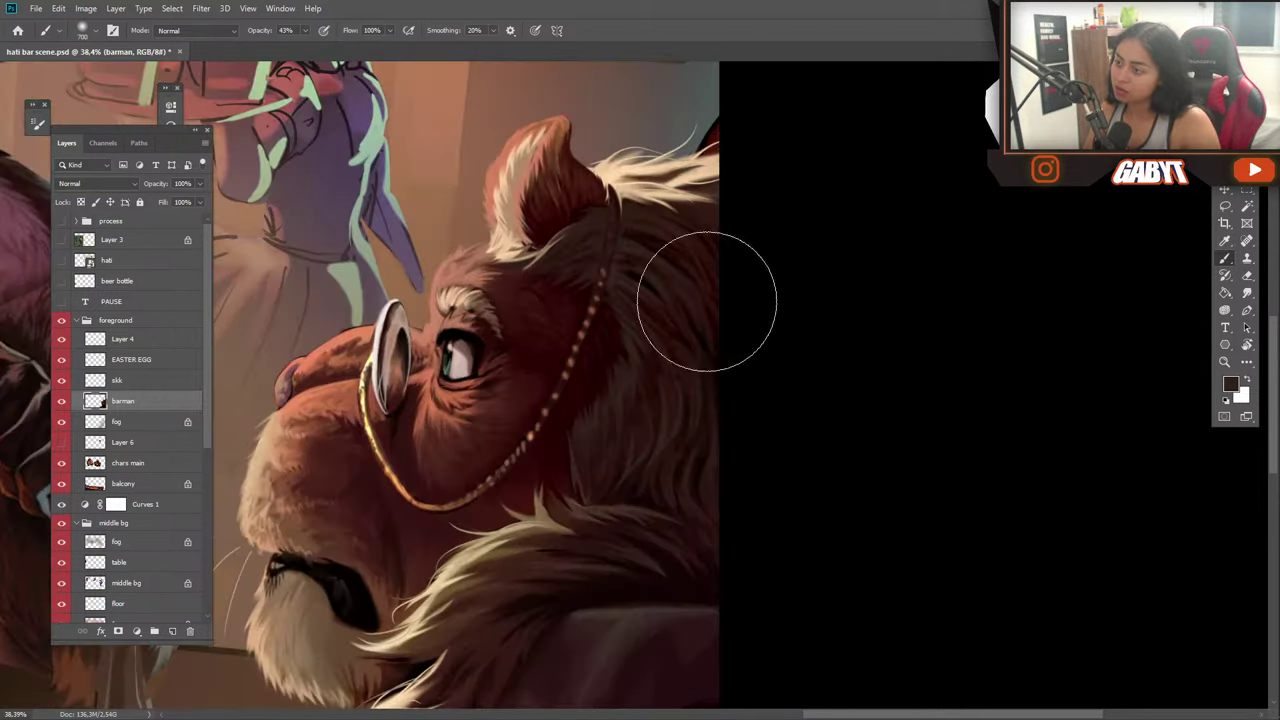
{"action": "mouse_move", "coordinate": [648, 371]}
{"action": "left_mouse_down"}
{"action": "mouse_move", "coordinate": [643, 344]}
{"action": "mouse_move", "coordinate": [686, 394]}
{"action": "left_mouse_up"}
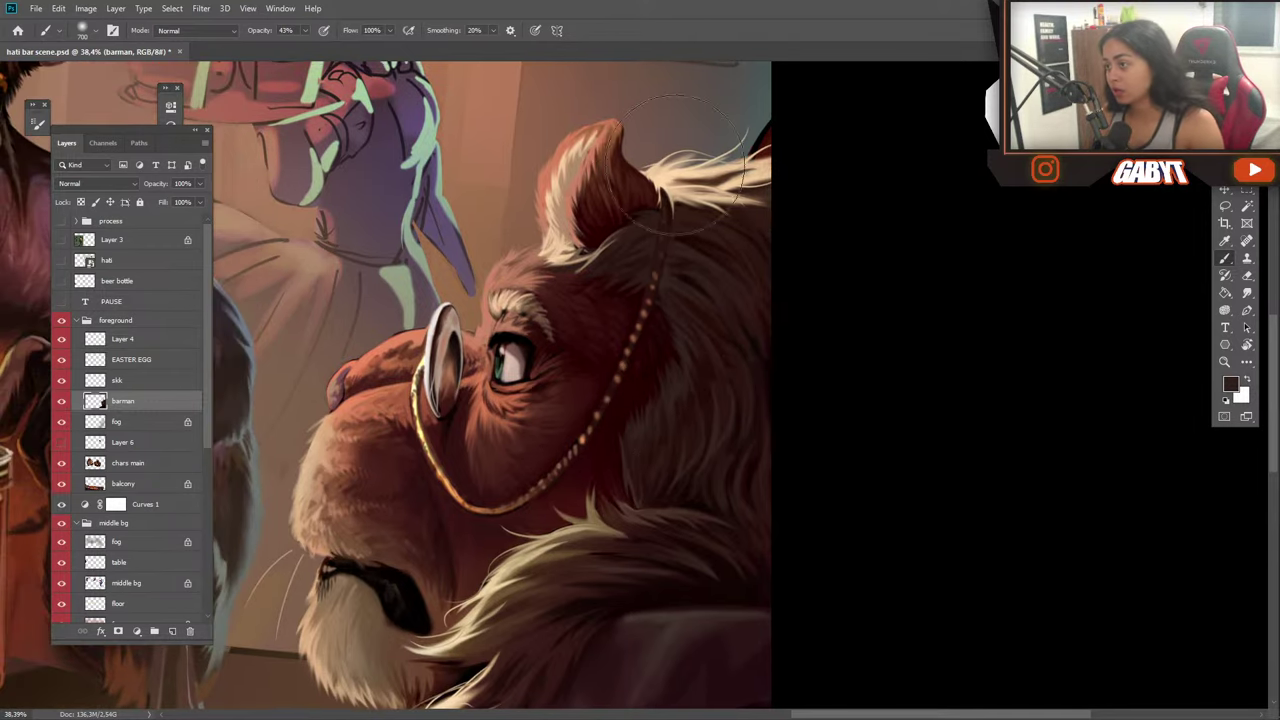
Retouch the upper end of the beaded chain behind the ear in sampled light peach with a much smaller soft brush at 43% opacity.
{"action": "left_click", "coordinate": [657, 206], "text": "alt"}
{"action": "key", "text": "bracketleft"}
{"action": "key", "text": "bracketleft"}
{"action": "key", "text": "bracketleft"}
{"action": "key", "text": "bracketleft"}
{"action": "key", "text": "bracketleft"}
{"action": "key", "text": "bracketleft"}
{"action": "key", "text": "bracketleft"}
{"action": "key", "text": "bracketleft"}
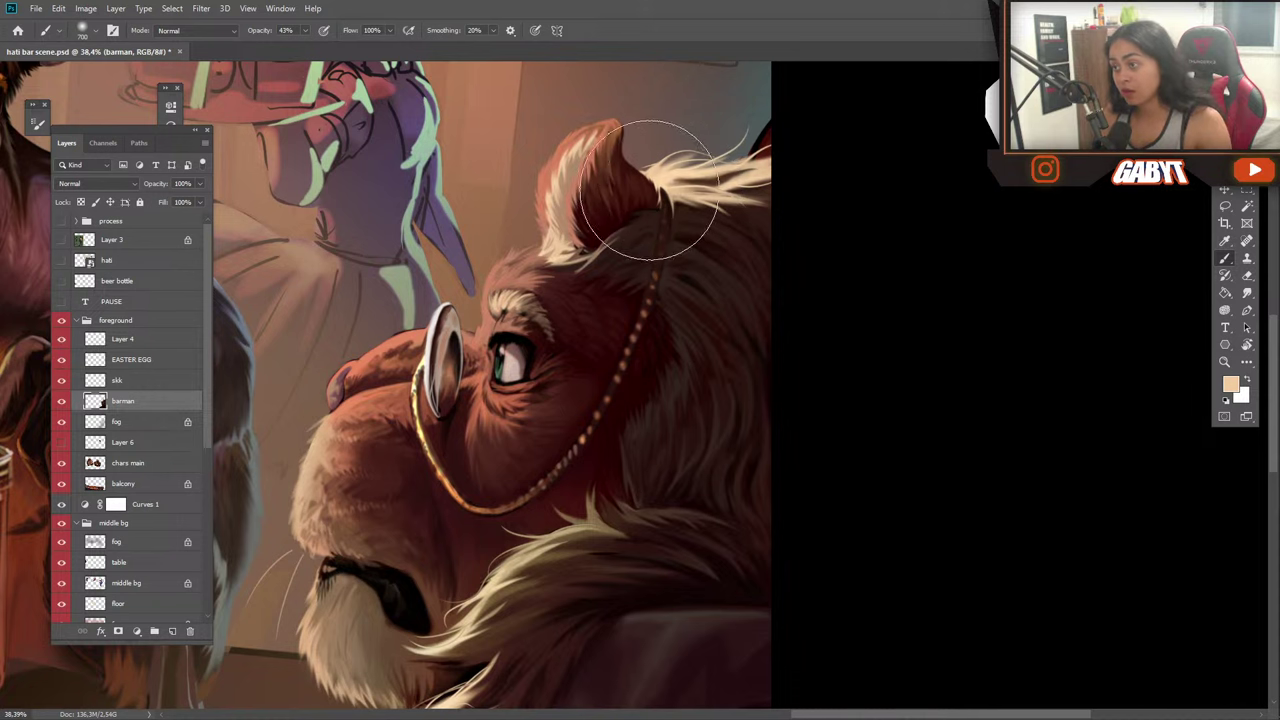
{"action": "key", "text": "bracketleft"}
{"action": "key", "text": "bracketleft"}
{"action": "key", "text": "bracketleft"}
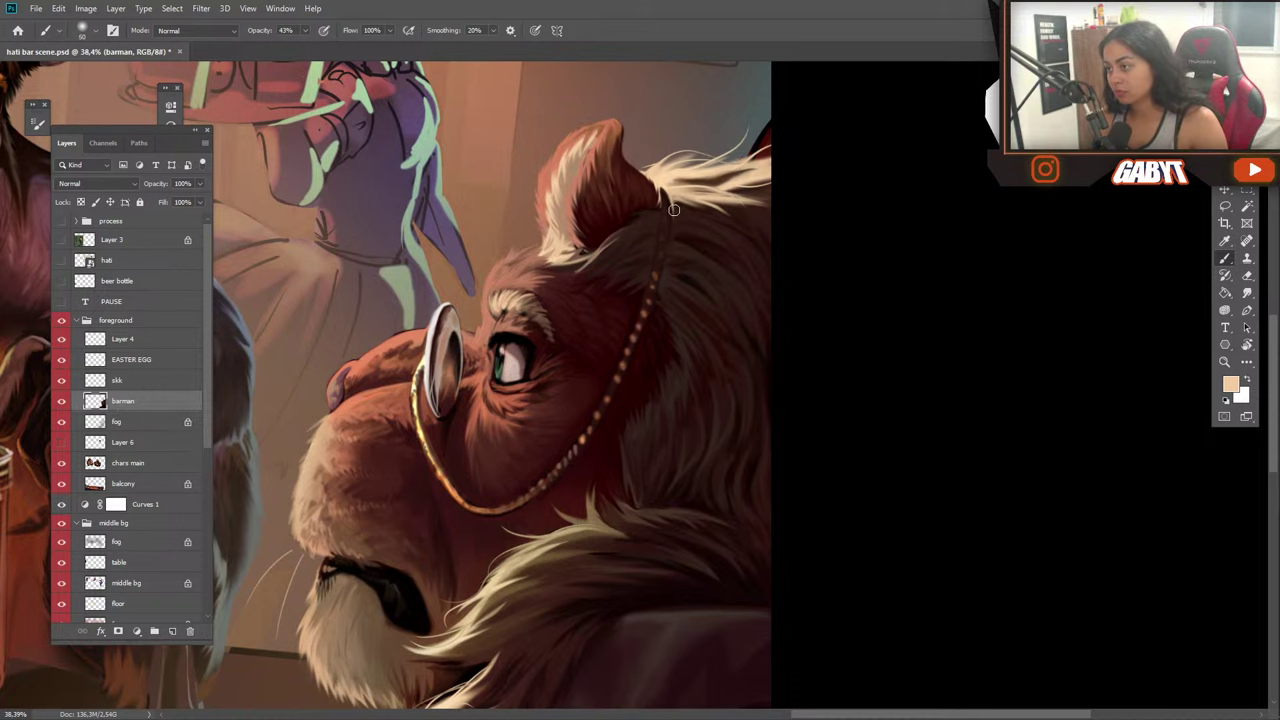
Refine the cheek and muzzle fur shading with a 50 px brush at 43% opacity, sampling reddish brown, dark maroon and orange.
{"action": "scroll", "coordinate": [606, 385], "scroll_direction": "down", "scroll_amount": 5, "text": "alt"}
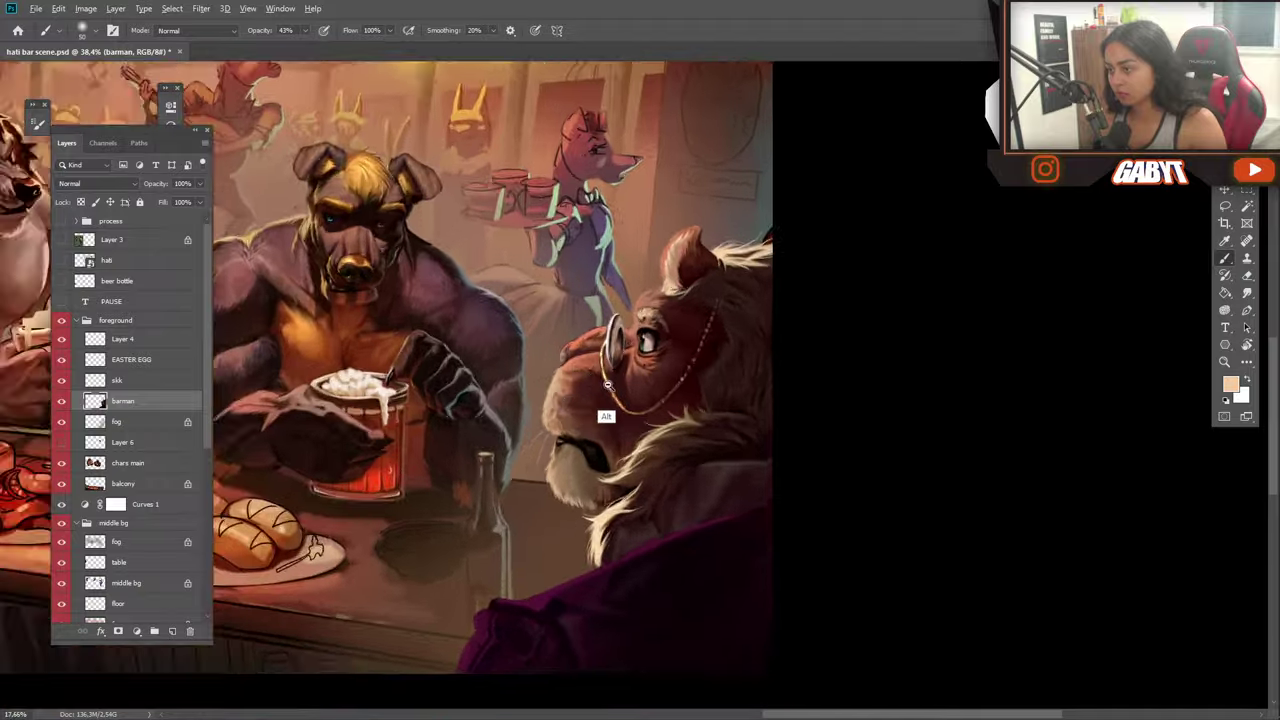
{"action": "left_click_drag", "start_coordinate": [608, 385], "coordinate": [702, 385]}
{"action": "left_click", "coordinate": [537, 326], "text": "alt"}
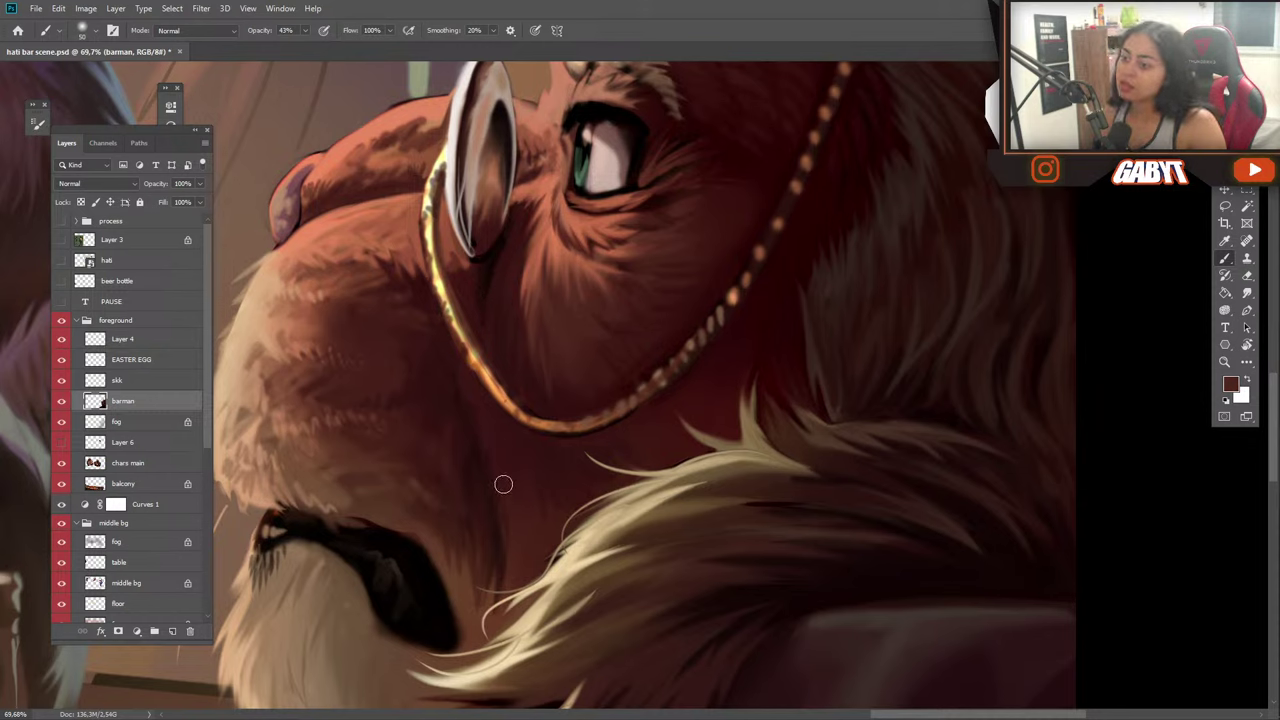
{"action": "left_click", "coordinate": [418, 284], "text": "alt"}
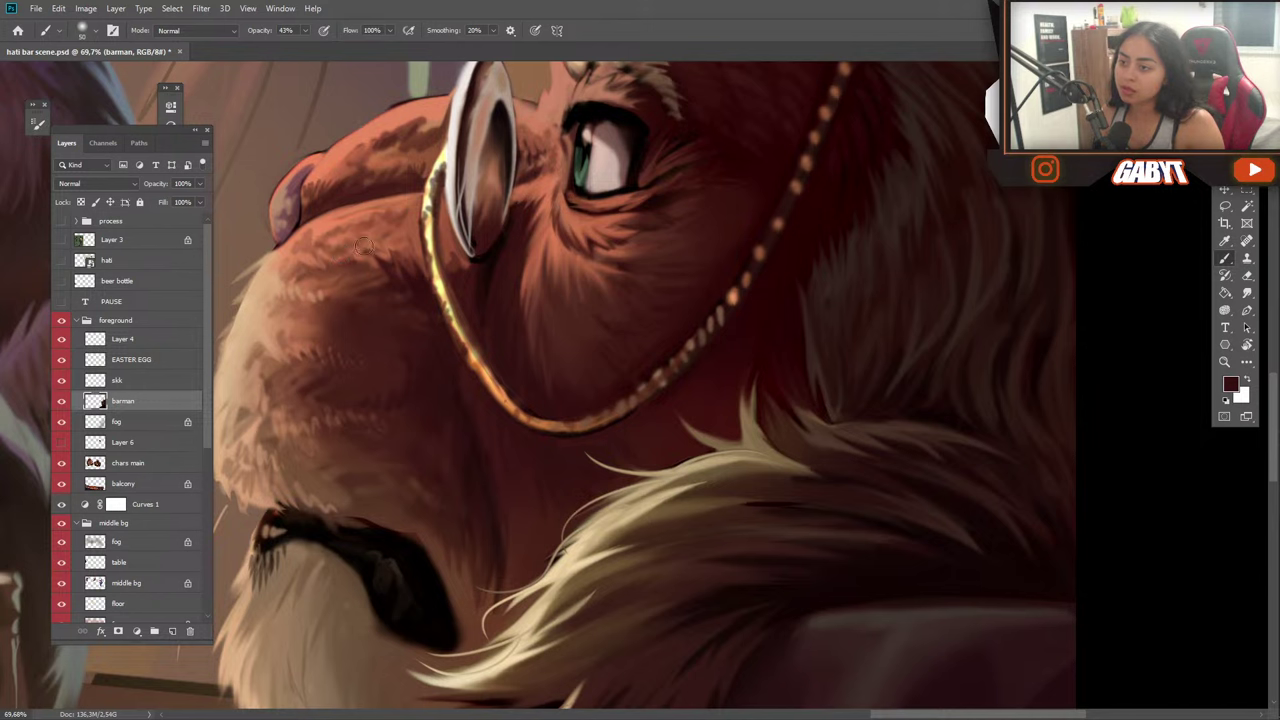
{"action": "scroll", "coordinate": [388, 224], "scroll_direction": "down", "scroll_amount": 5}
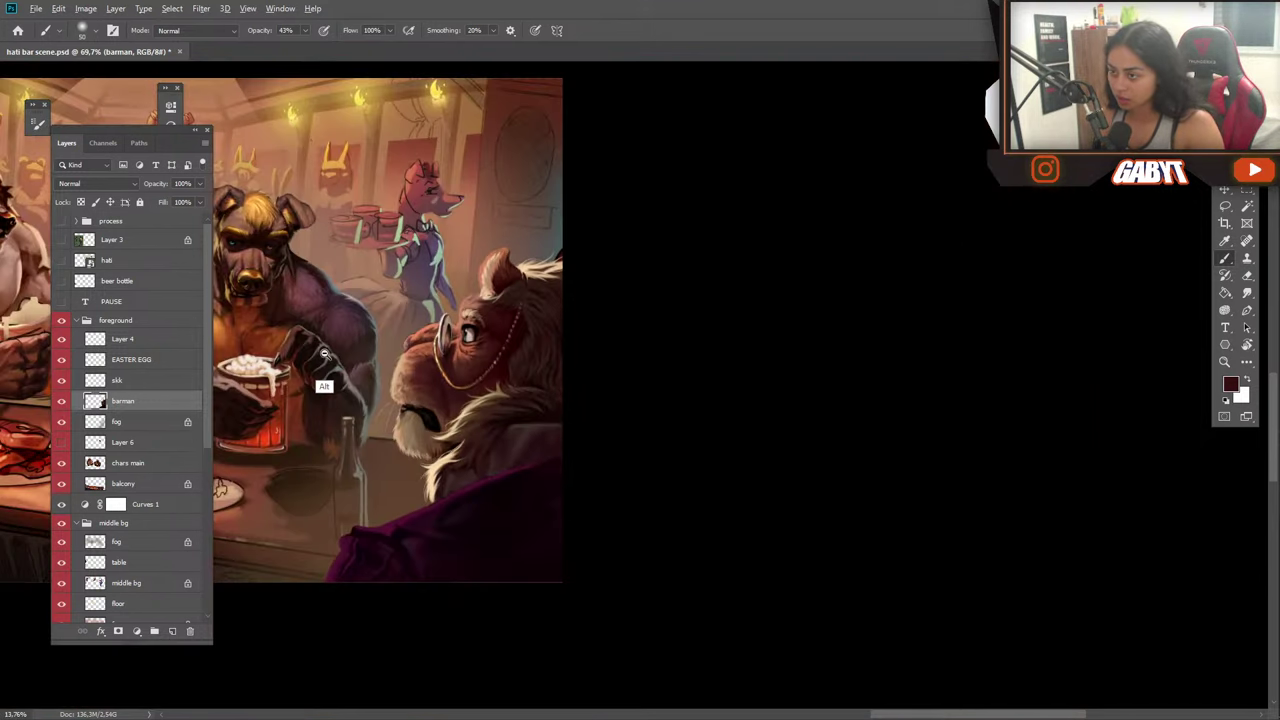
{"action": "scroll", "coordinate": [384, 283], "scroll_direction": "up", "scroll_amount": 4}
{"action": "left_click", "coordinate": [384, 284], "text": "alt"}
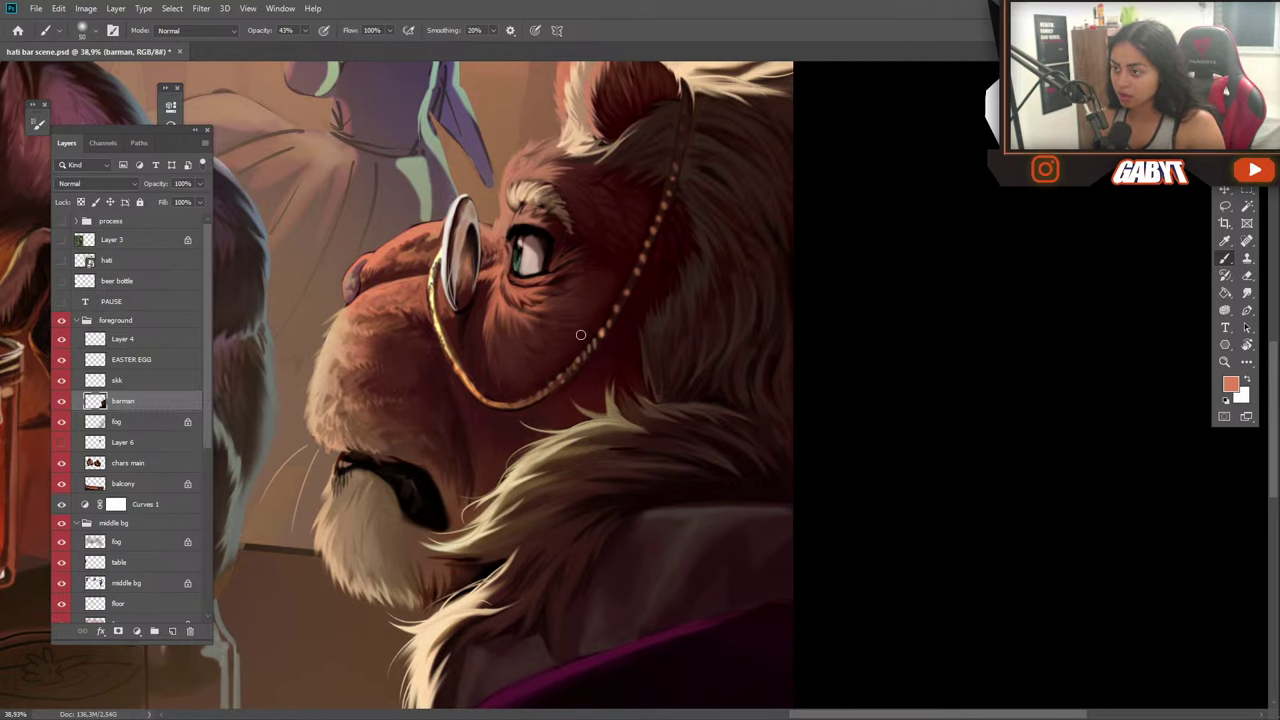
Check the barman against the whole bar scene and save the illustration.
{"action": "scroll", "coordinate": [634, 321], "scroll_direction": "down", "scroll_amount": 5}
{"action": "scroll", "coordinate": [586, 320], "scroll_direction": "up", "scroll_amount": 3}
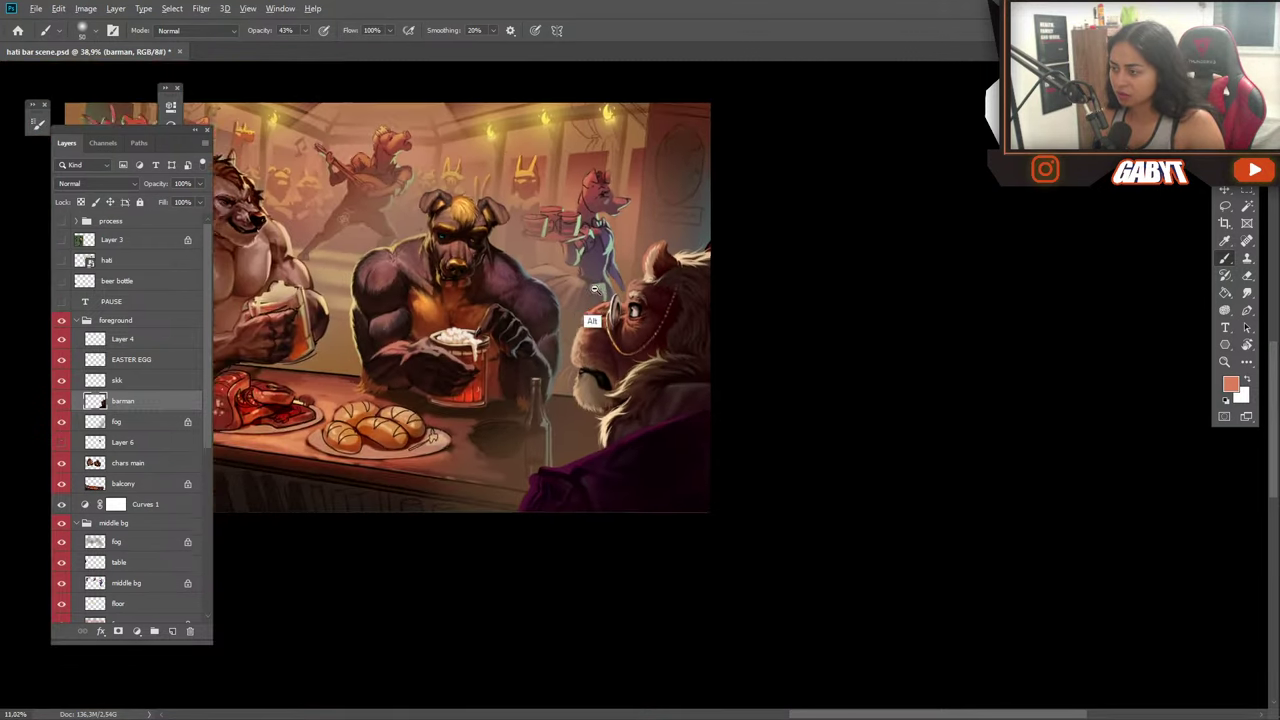
{"action": "key", "text": "ctrl+s"}
Paint sampled dark brown strands into the mane near the canvas edge with a 25 px brush at 100% opacity.
{"action": "scroll", "coordinate": [730, 278], "scroll_direction": "up", "scroll_amount": 4}
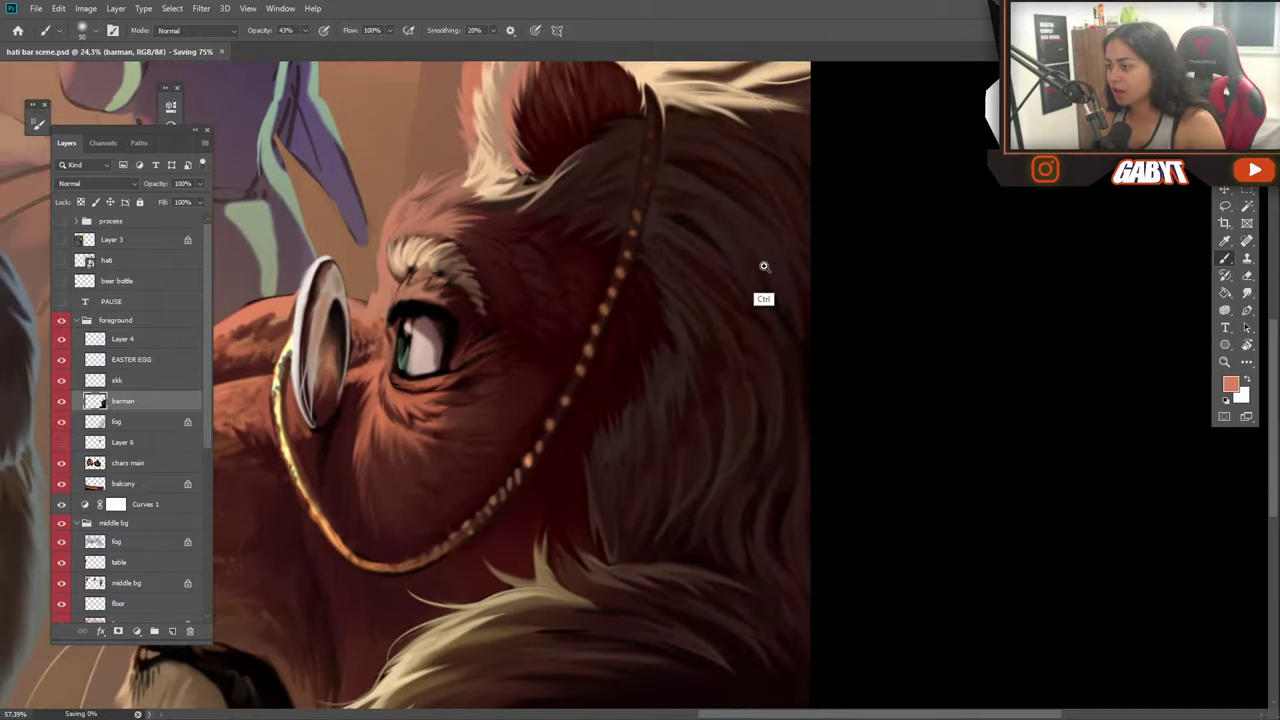
{"action": "key", "text": "0"}
{"action": "left_click", "coordinate": [700, 410], "text": "alt"}
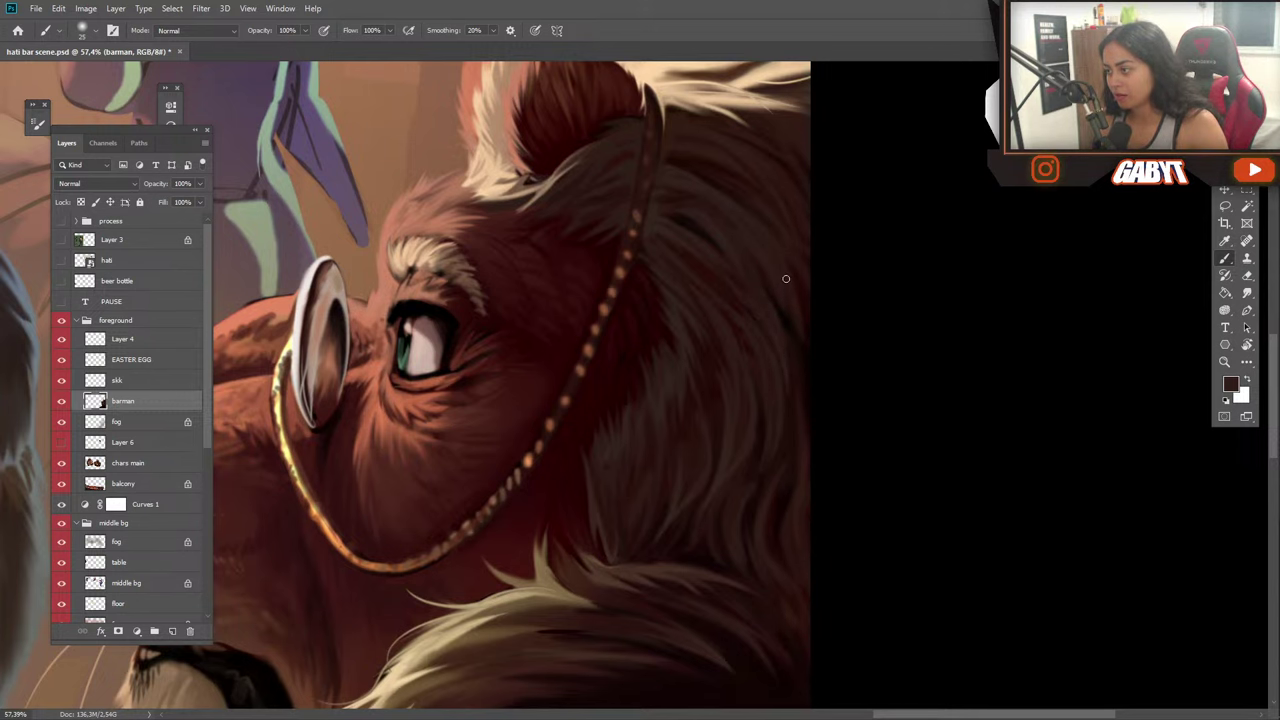
Darken the mane above the collar with a 500 px soft brush at 40% opacity, using sampled dark brown tones.
{"action": "scroll", "coordinate": [650, 398], "scroll_direction": "down", "scroll_amount": 5}
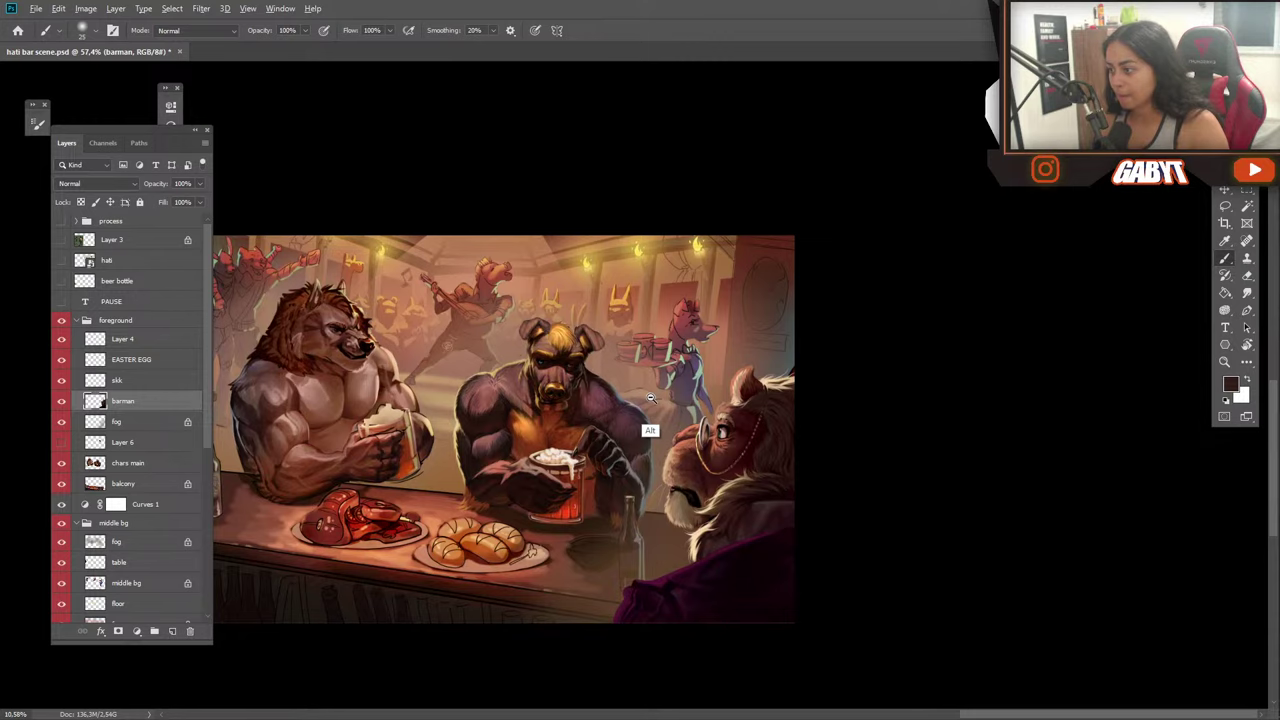
{"action": "scroll", "coordinate": [650, 398], "scroll_direction": "up", "scroll_amount": 5}
{"action": "left_click_drag", "start_coordinate": [651, 566], "coordinate": [724, 428]}
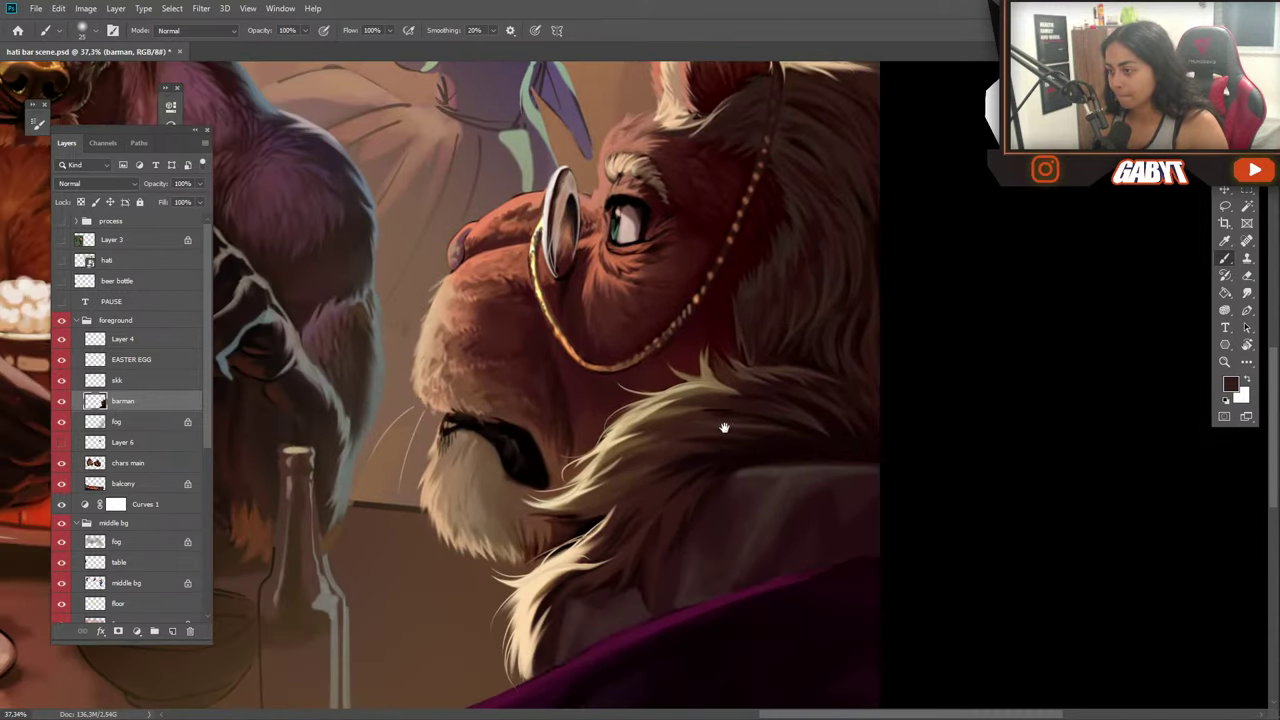
{"action": "scroll", "coordinate": [728, 432], "scroll_direction": "down", "scroll_amount": 2}
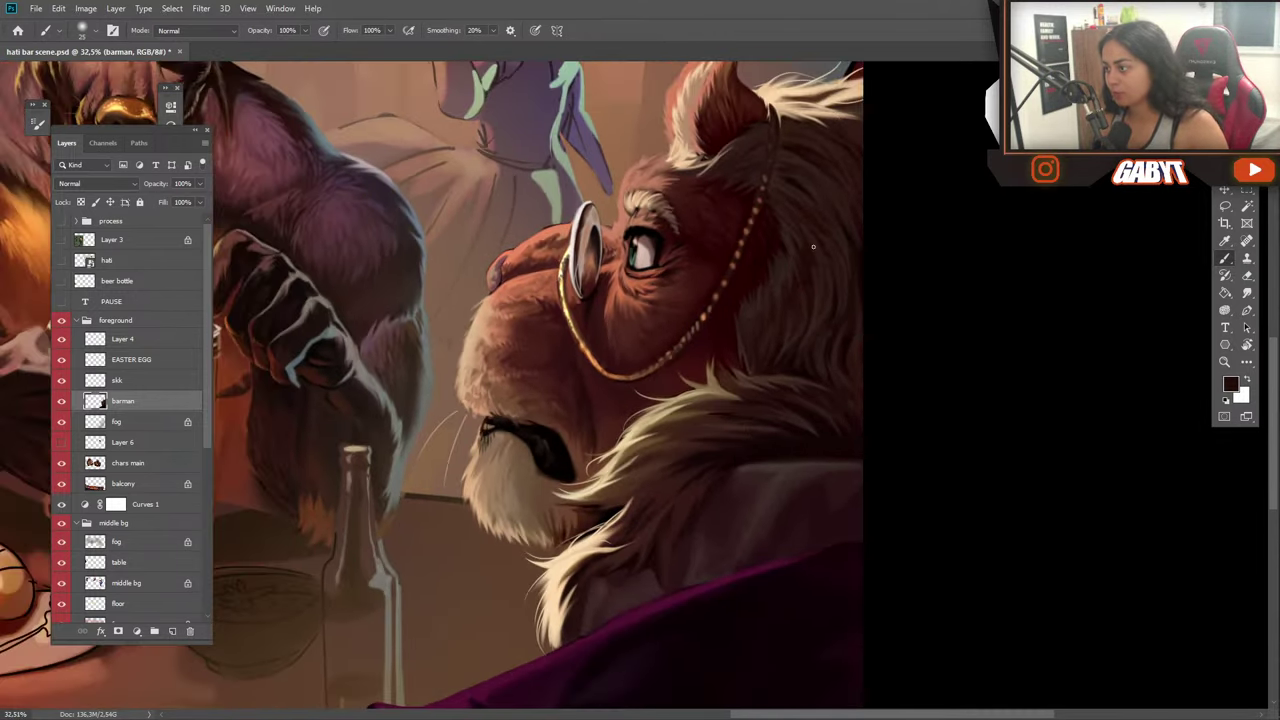
{"action": "key", "text": "]"}
{"action": "key", "text": "]"}
{"action": "key", "text": "]"}
{"action": "key", "text": "]"}
{"action": "key", "text": "]"}
{"action": "key", "text": "]"}
{"action": "key", "text": "]"}
{"action": "key", "text": "]"}
{"action": "key", "text": "]"}
{"action": "key", "text": "]"}
{"action": "key", "text": "]"}
{"action": "key", "text": "]"}
{"action": "key", "text": "]"}
{"action": "key", "text": "]"}
{"action": "key", "text": "]"}
{"action": "key", "text": "]"}
{"action": "key", "text": "]"}
{"action": "key", "text": "]"}
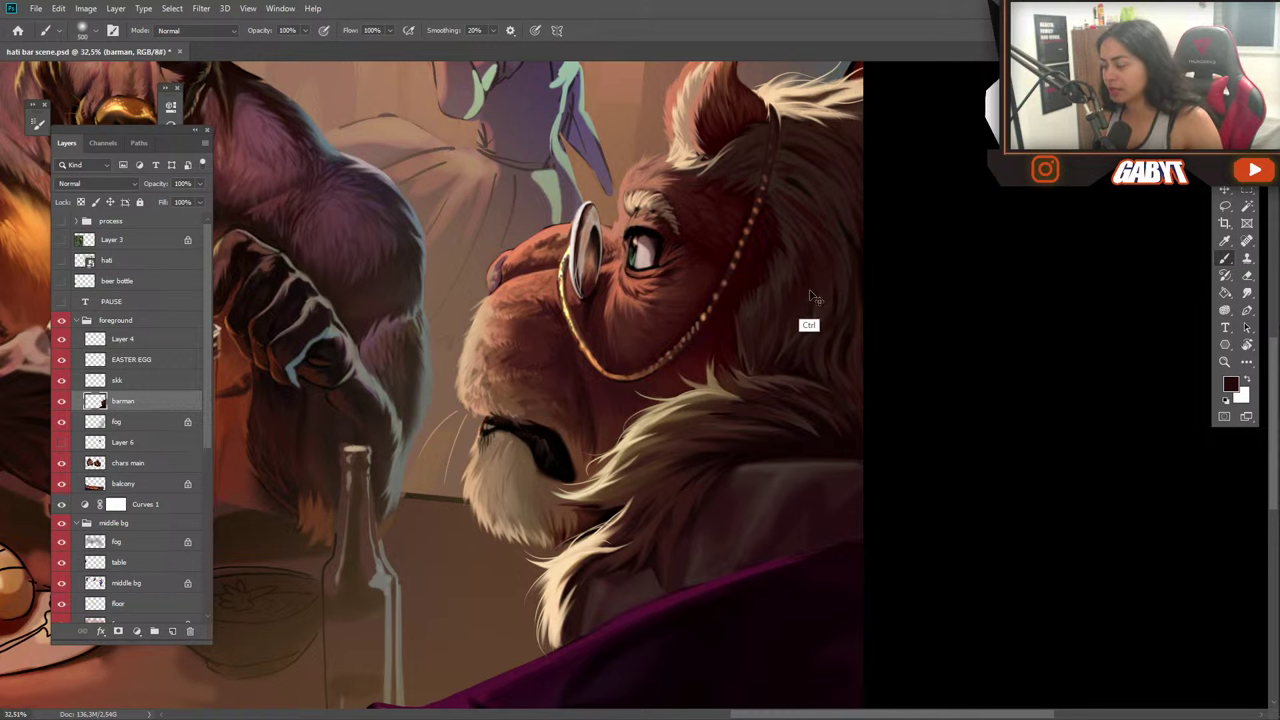
{"action": "key", "text": "4"}
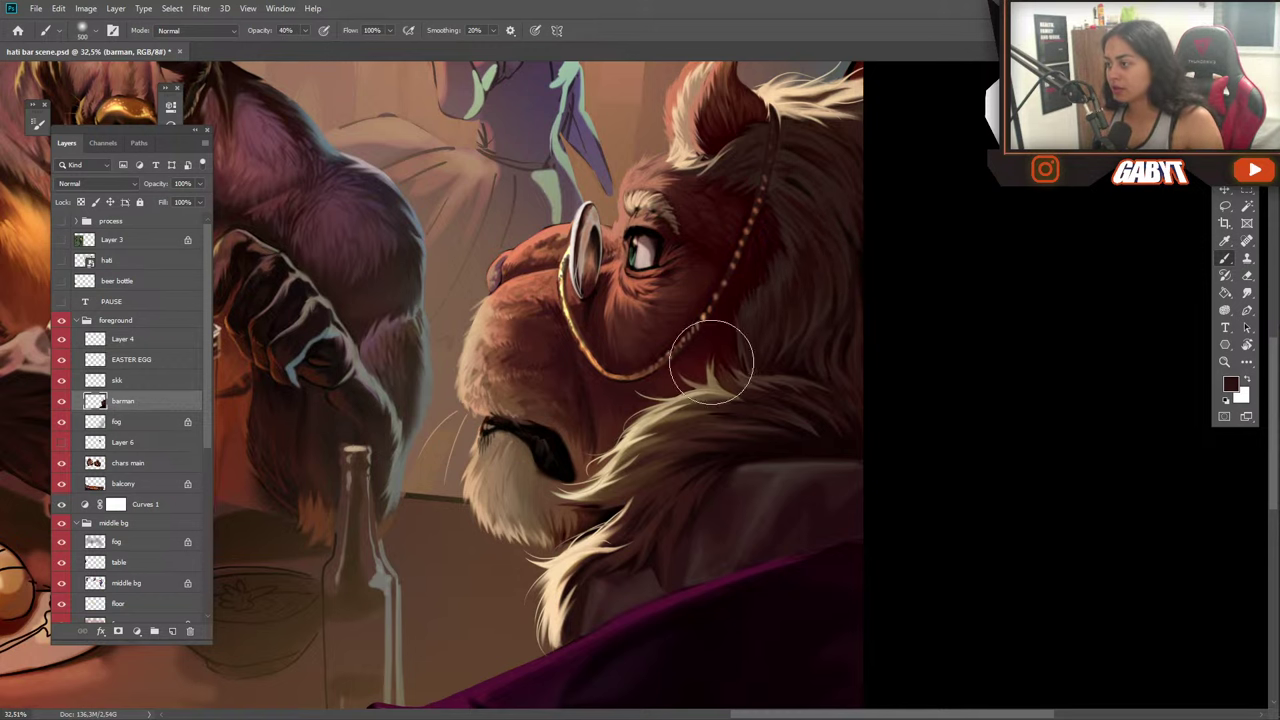
{"action": "key", "text": "ctrl+z"}
{"action": "left_click", "coordinate": [832, 305], "text": "alt"}
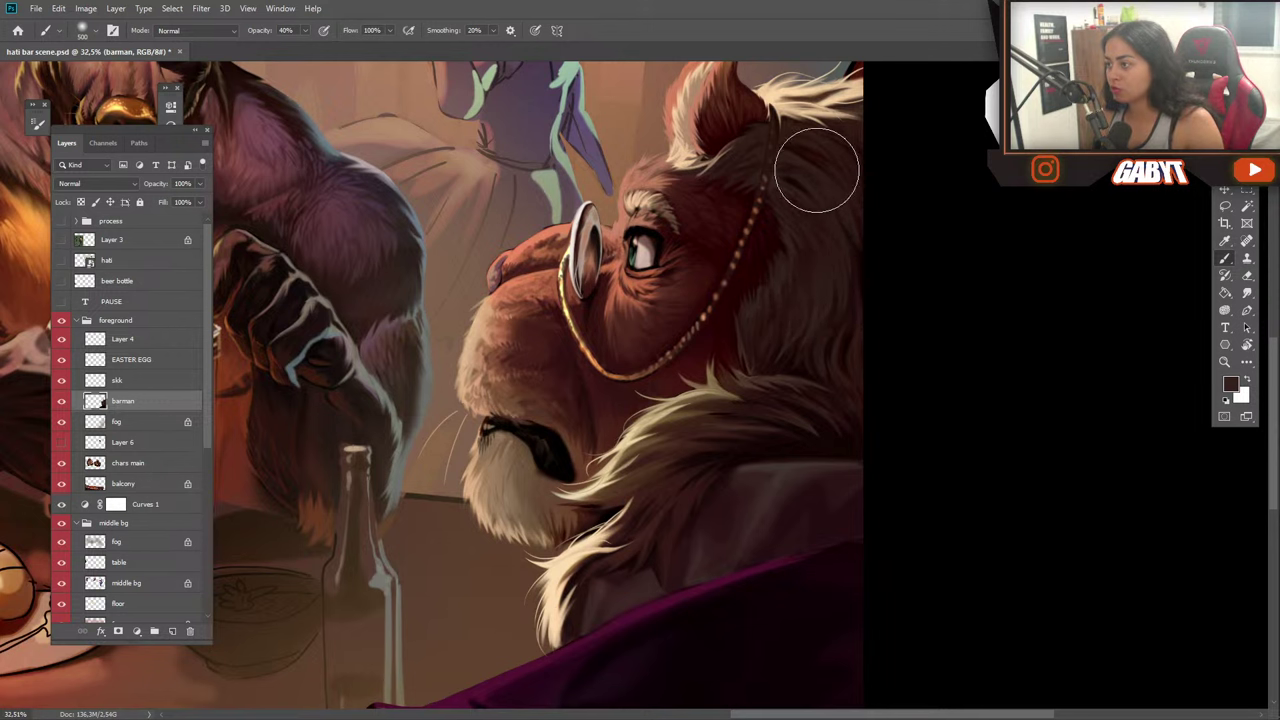
{"action": "scroll", "coordinate": [726, 446], "scroll_direction": "down", "scroll_amount": 3, "text": "alt"}
{"action": "scroll", "coordinate": [817, 365], "scroll_direction": "up", "scroll_amount": 3, "text": "alt"}
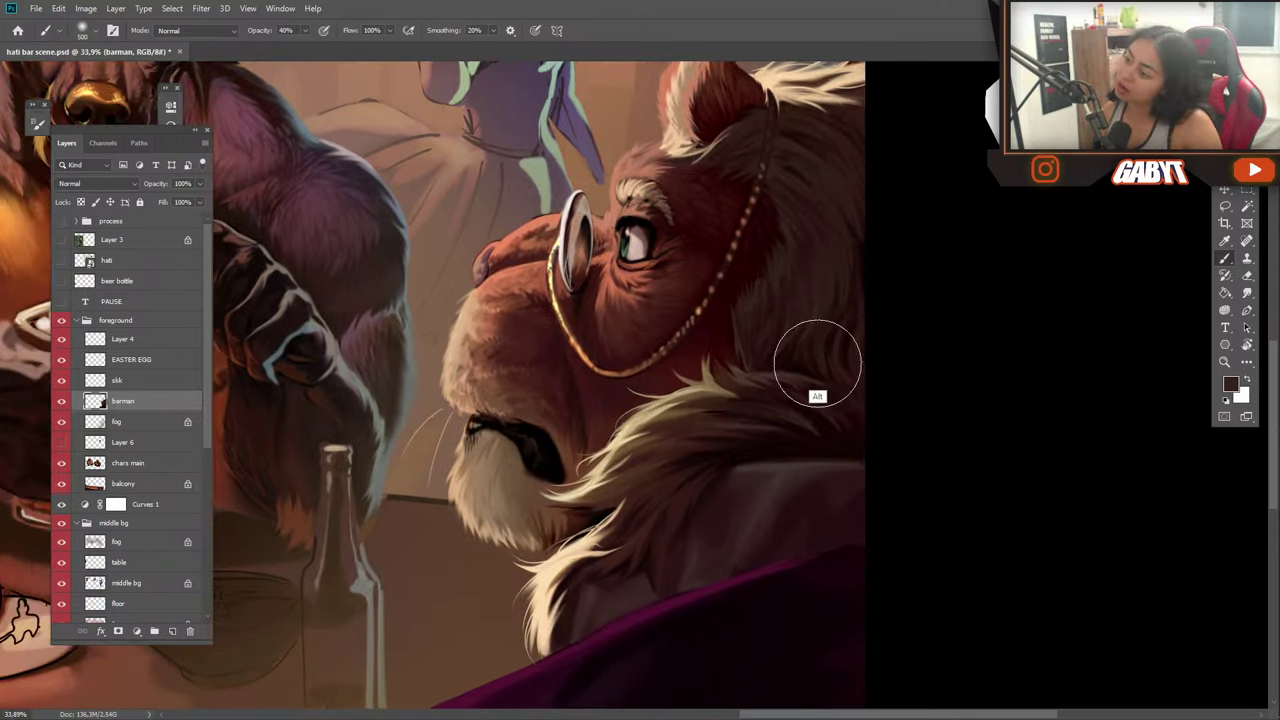
Review the darkened mane within the full scene and save the file again.
{"action": "scroll", "coordinate": [590, 396], "scroll_direction": "down", "scroll_amount": 5, "text": "alt"}
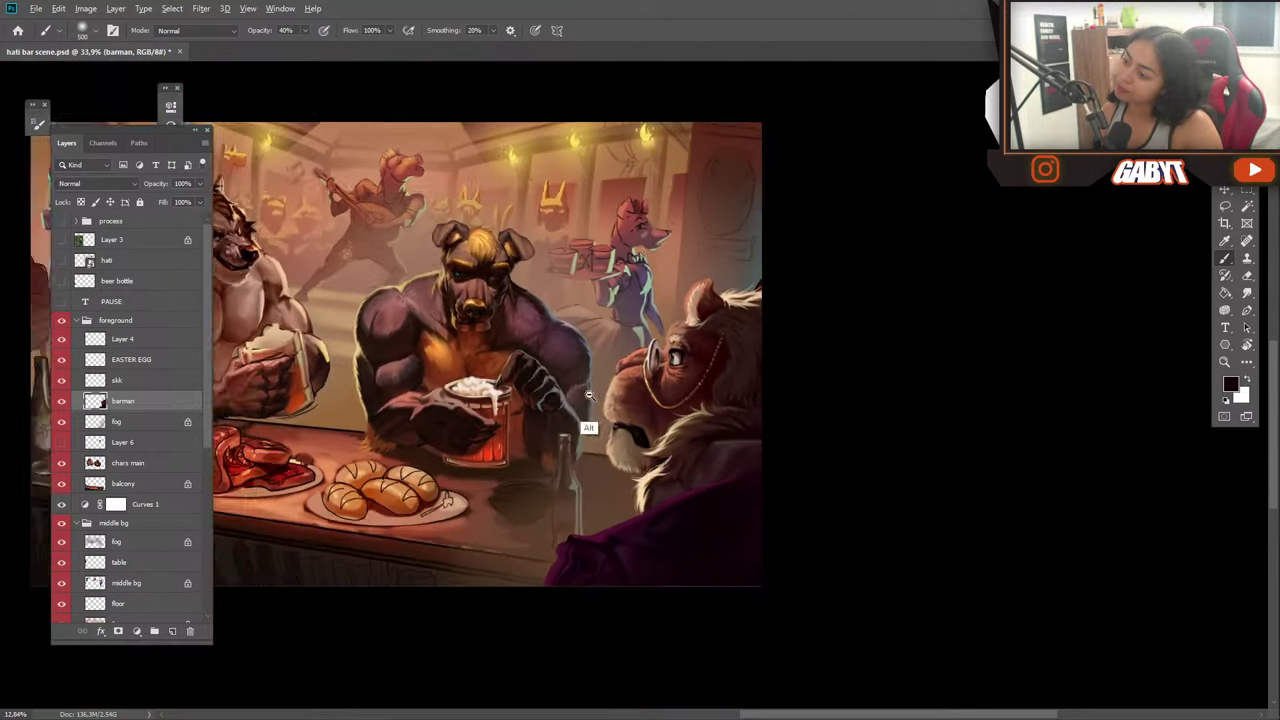
{"action": "scroll", "coordinate": [619, 430], "scroll_direction": "up", "scroll_amount": 5, "text": "alt"}
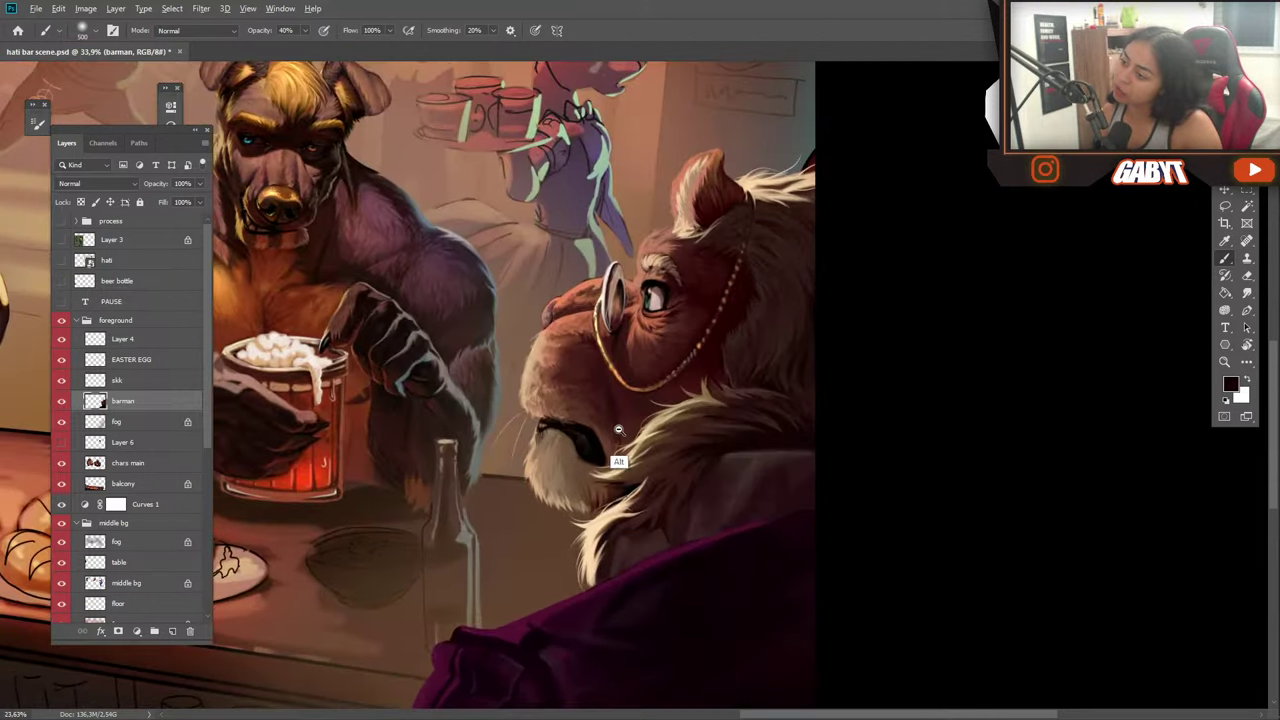
{"action": "key", "text": "ctrl+s"}
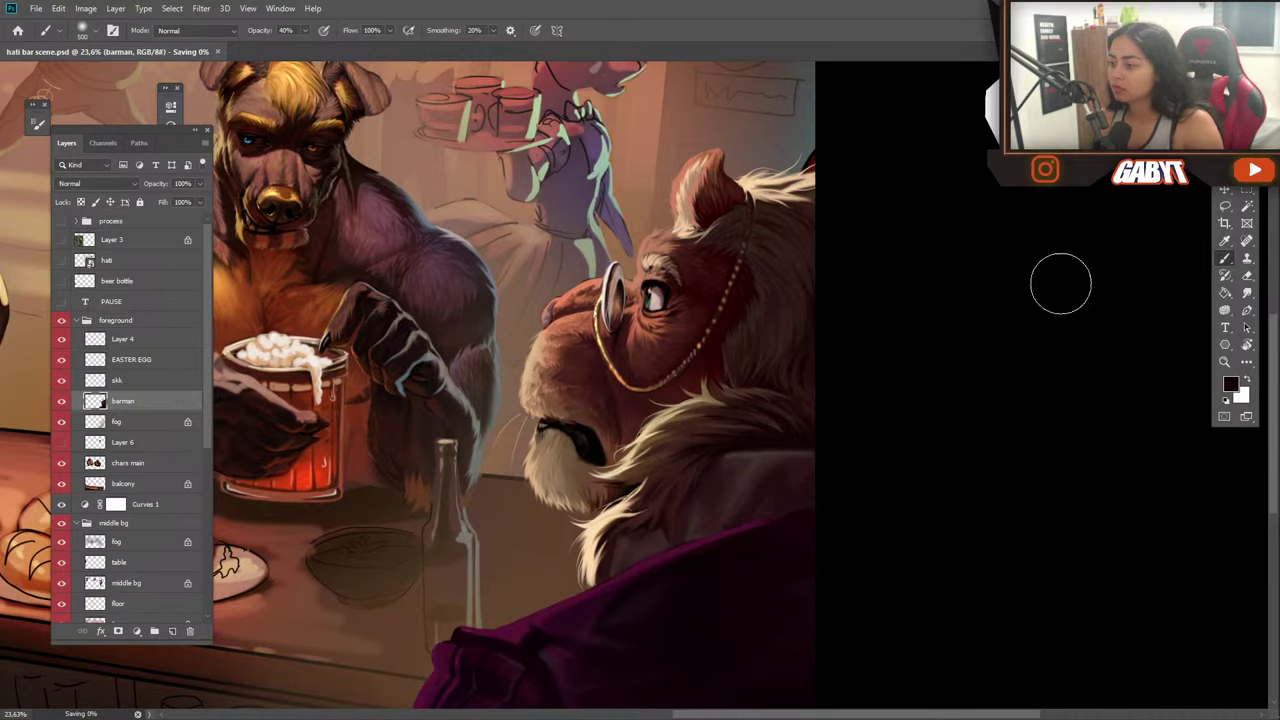
Compare the rendered barman with its earlier lined version by switching back and forth through the history.
{"action": "scroll", "coordinate": [1060, 283], "scroll_direction": "down", "scroll_amount": 2}
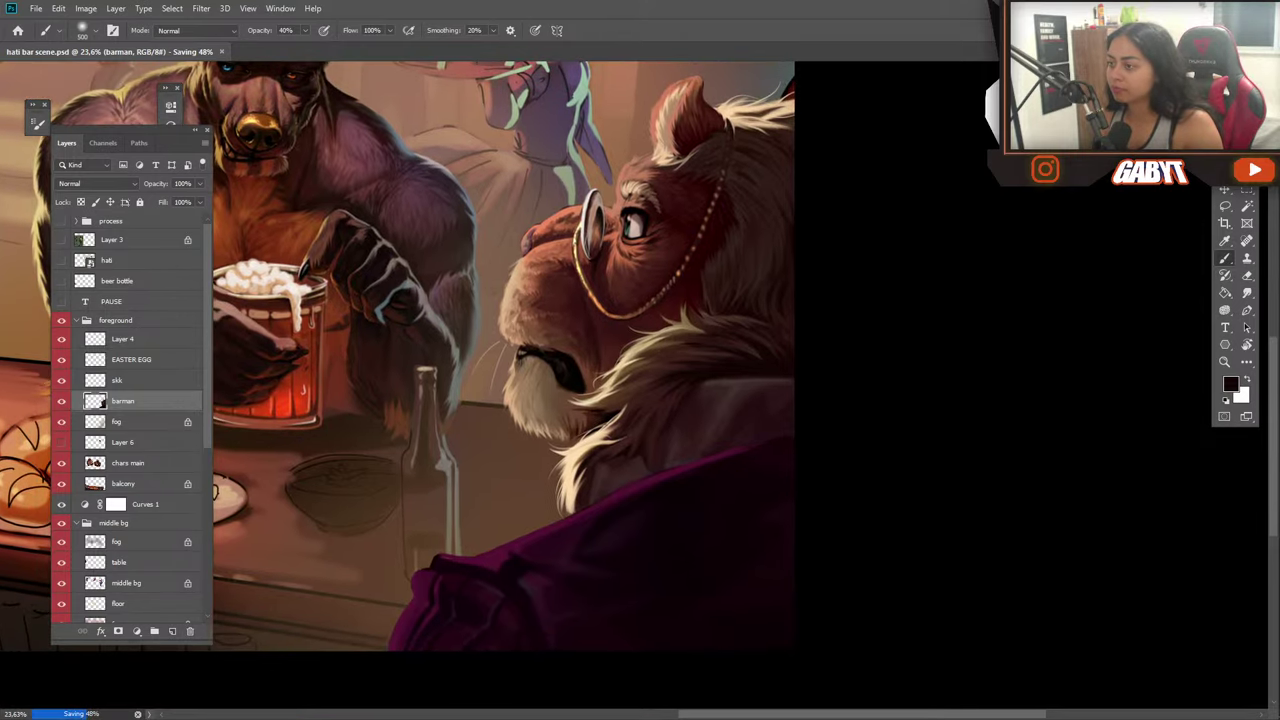
{"action": "key", "text": "ctrl+alt+z"}
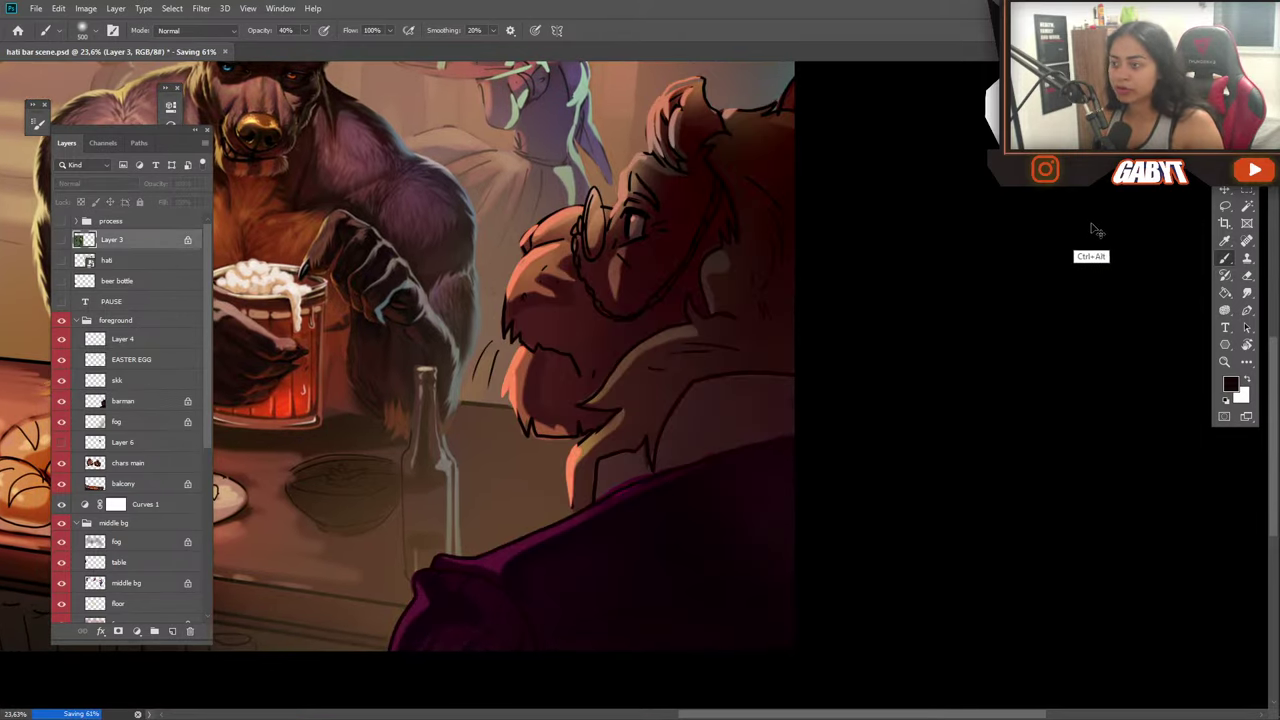
{"action": "key", "text": "ctrl+alt+z"}
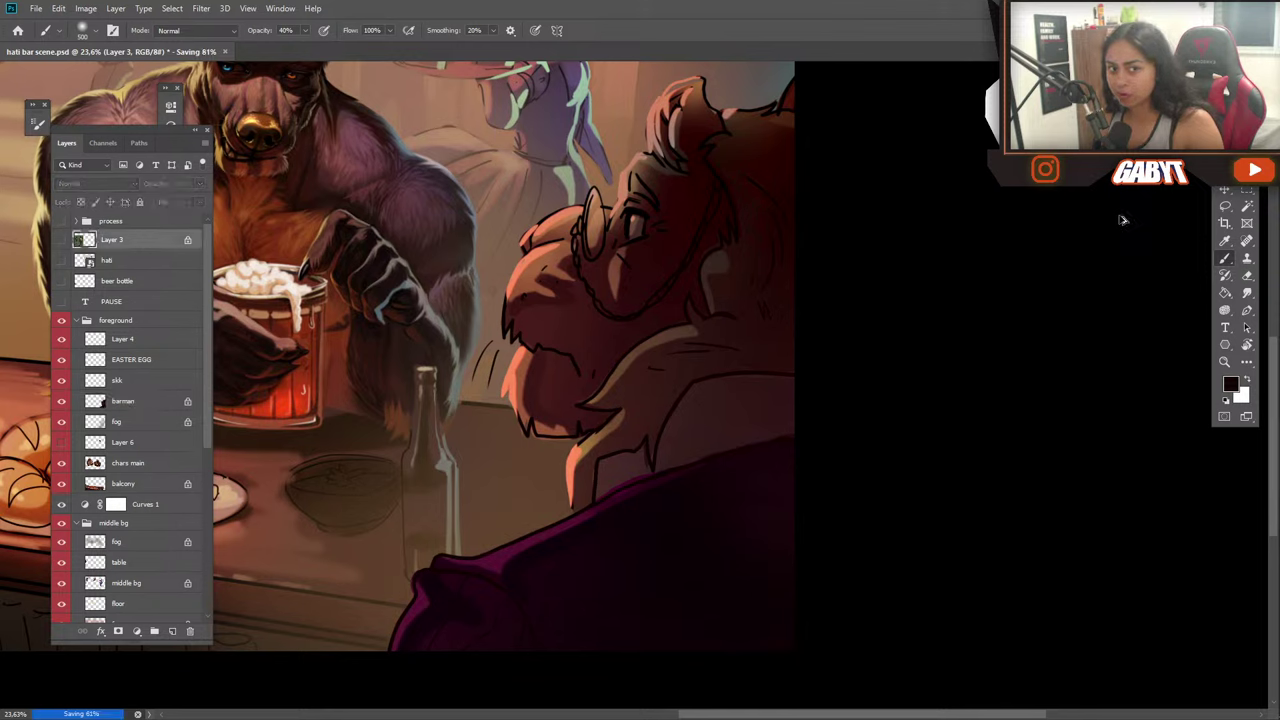
{"action": "key", "text": "ctrl+shift+z"}
{"action": "key", "text": "ctrl+z"}
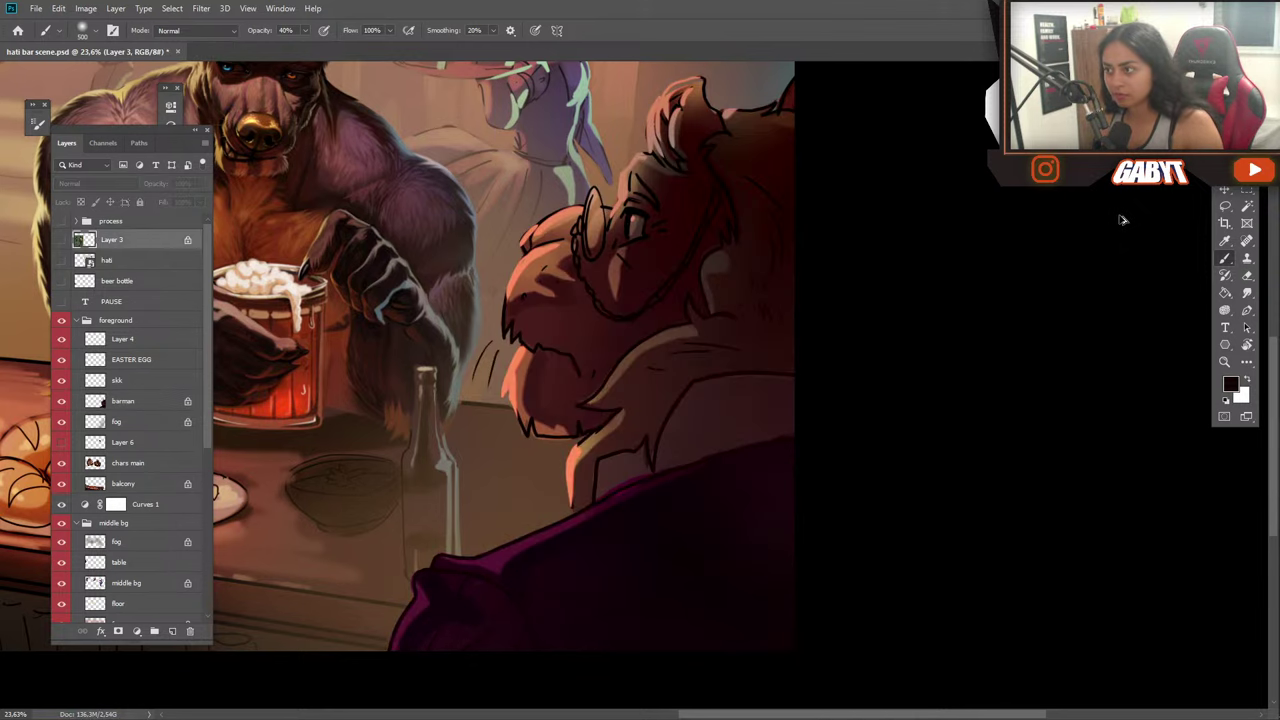
{"action": "key", "text": "ctrl+shift+z"}
{"action": "key", "text": "ctrl+z"}
{"action": "key", "text": "ctrl+shift+z"}
{"action": "key", "text": "ctrl+z"}
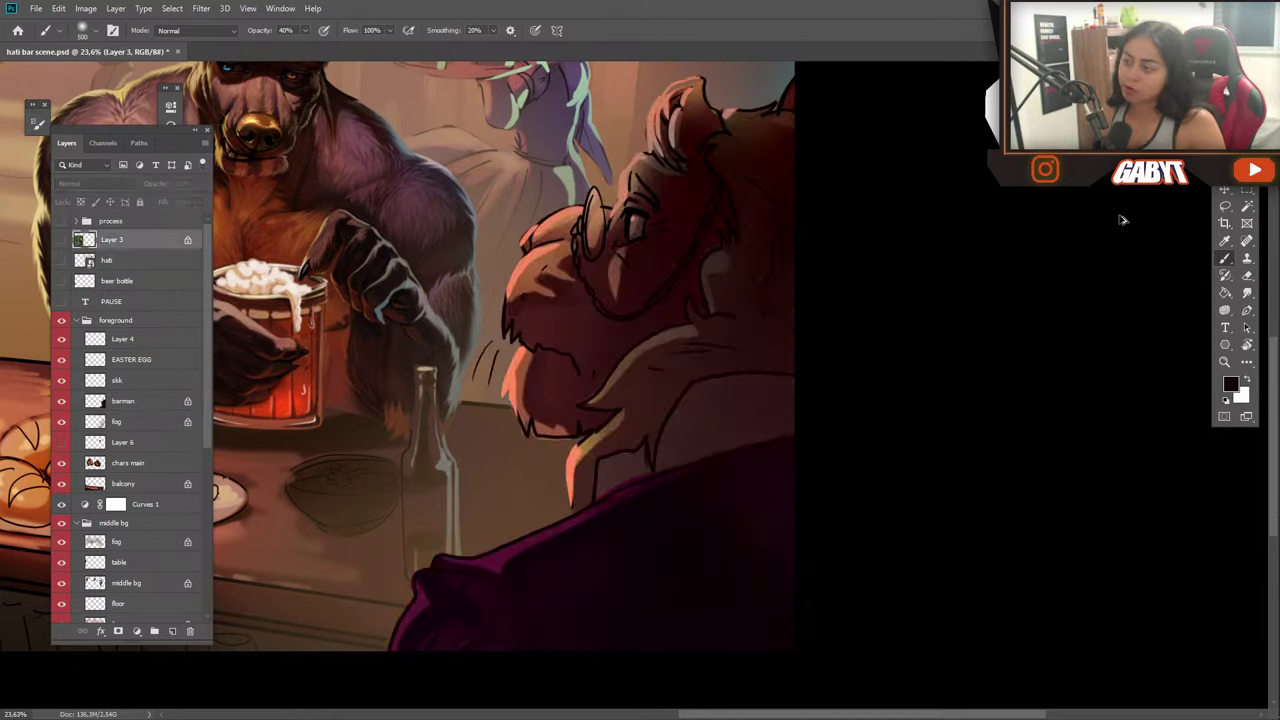
{"action": "key", "text": "ctrl+shift+z"}
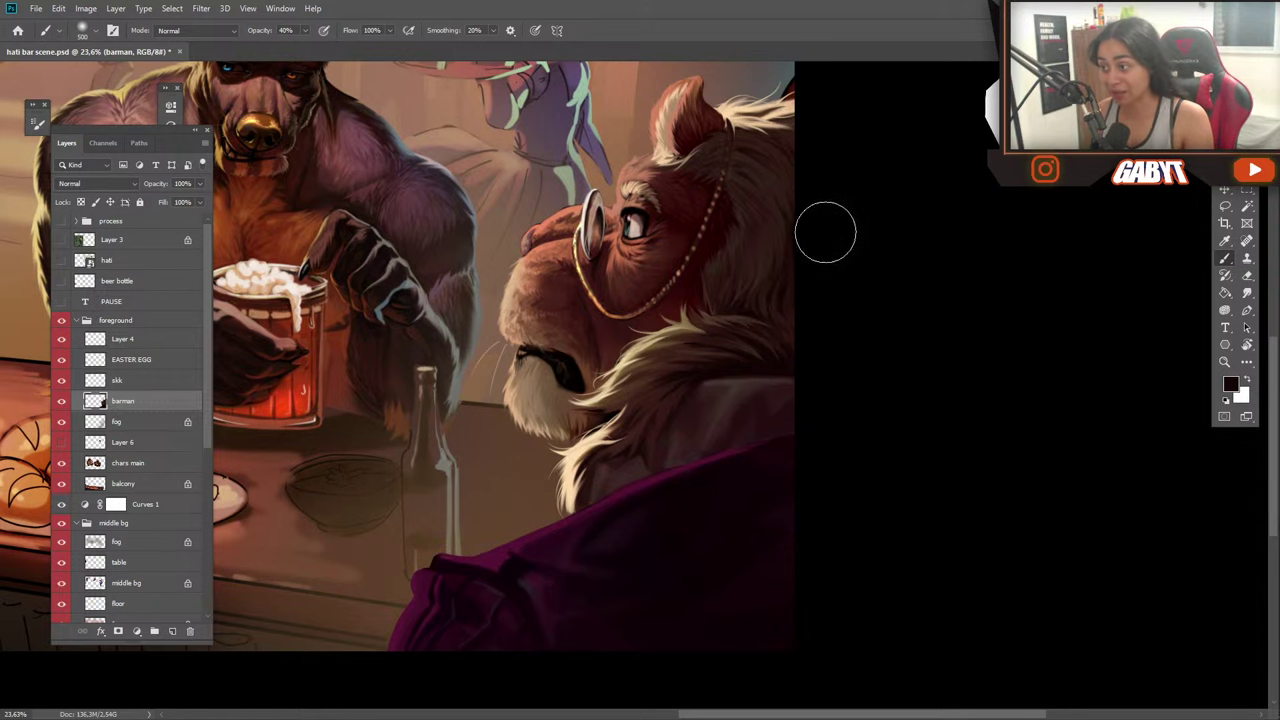
Brighten the mane crest behind the ear with sampled cream, using a 500 px Color Dodge brush at 30% opacity.
{"action": "left_click_drag", "start_coordinate": [775, 228], "coordinate": [759, 276]}
{"action": "scroll", "coordinate": [759, 276], "scroll_direction": "up", "scroll_amount": 3}
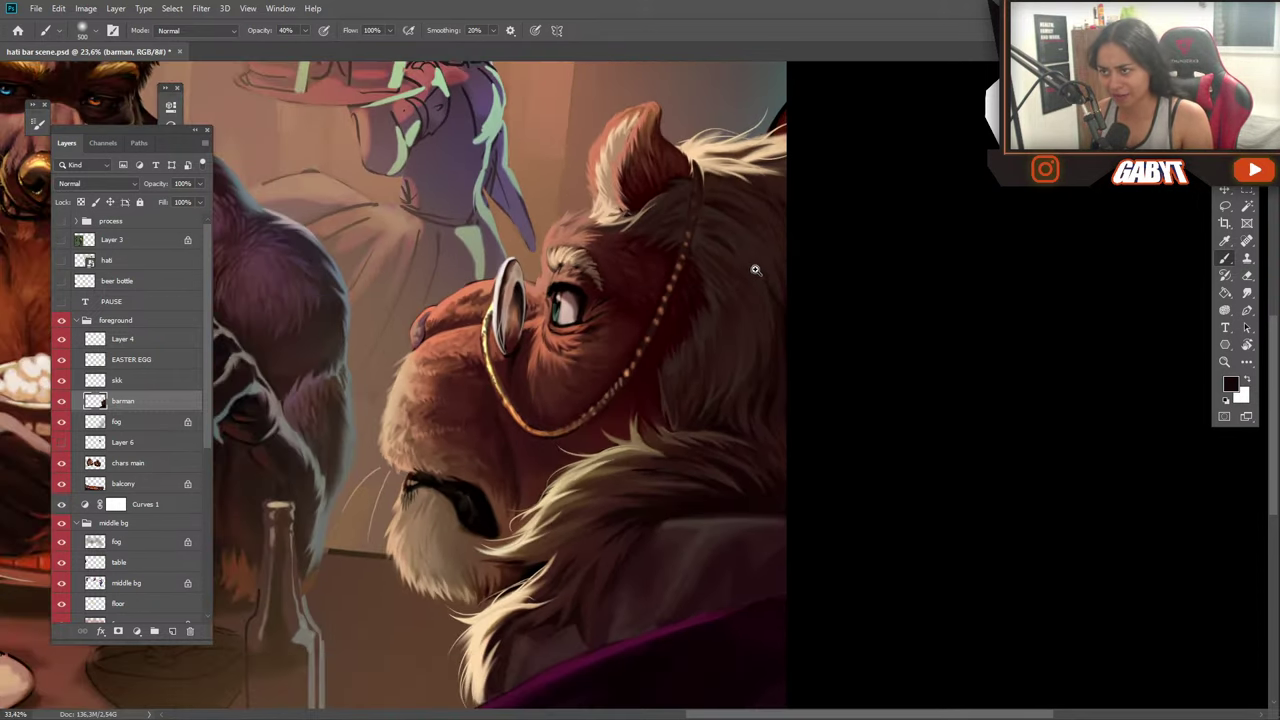
{"action": "left_click", "coordinate": [772, 160], "text": "alt"}
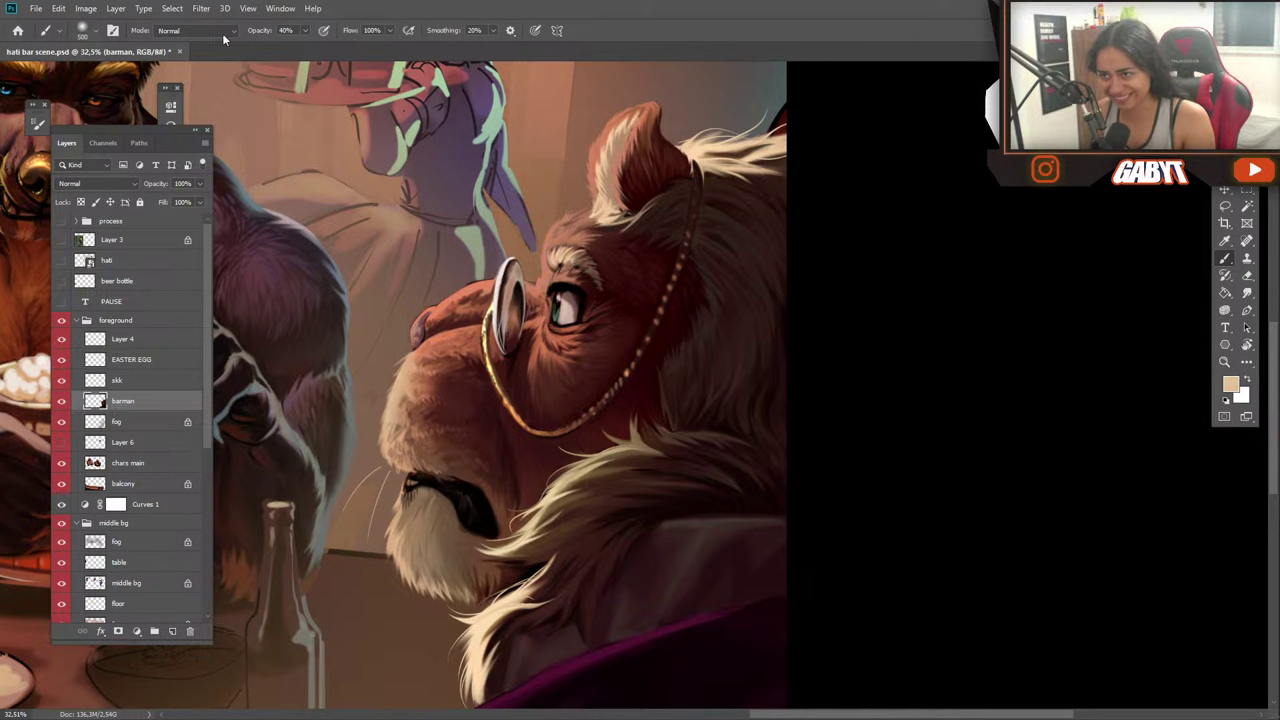
{"action": "left_click", "coordinate": [222, 31]}
{"action": "left_click", "coordinate": [200, 178]}
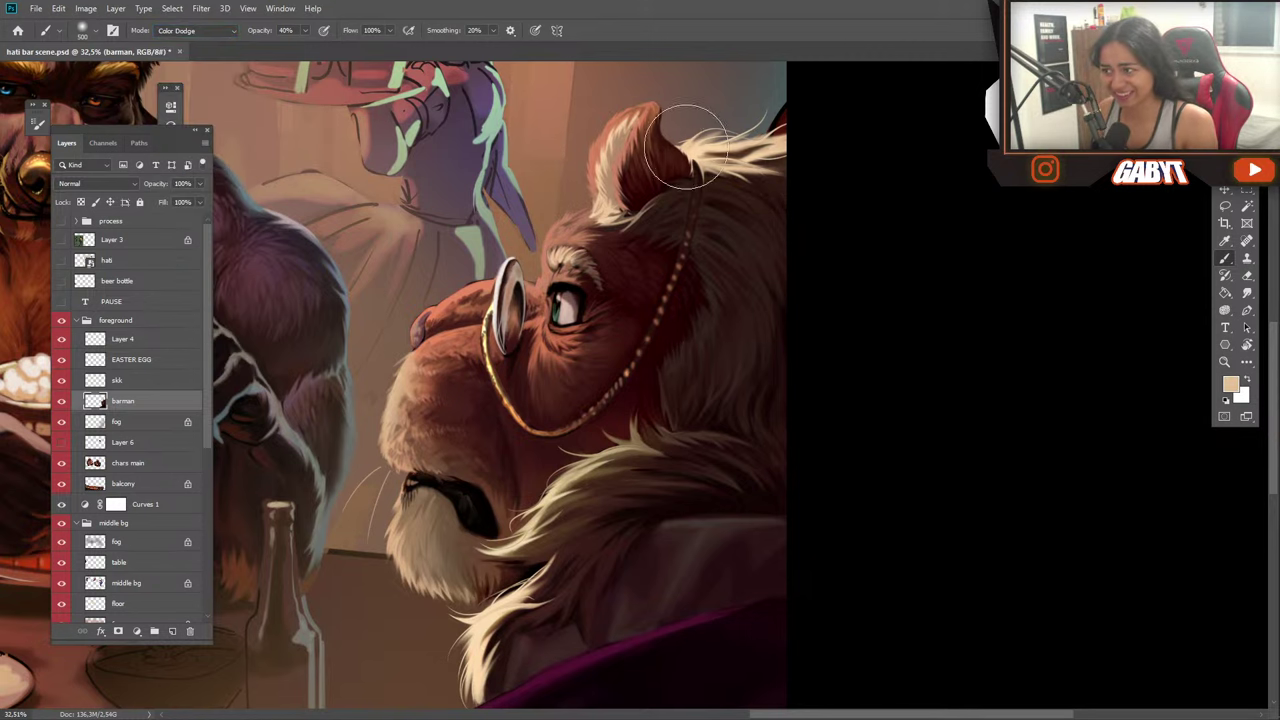
{"action": "key", "text": "3"}
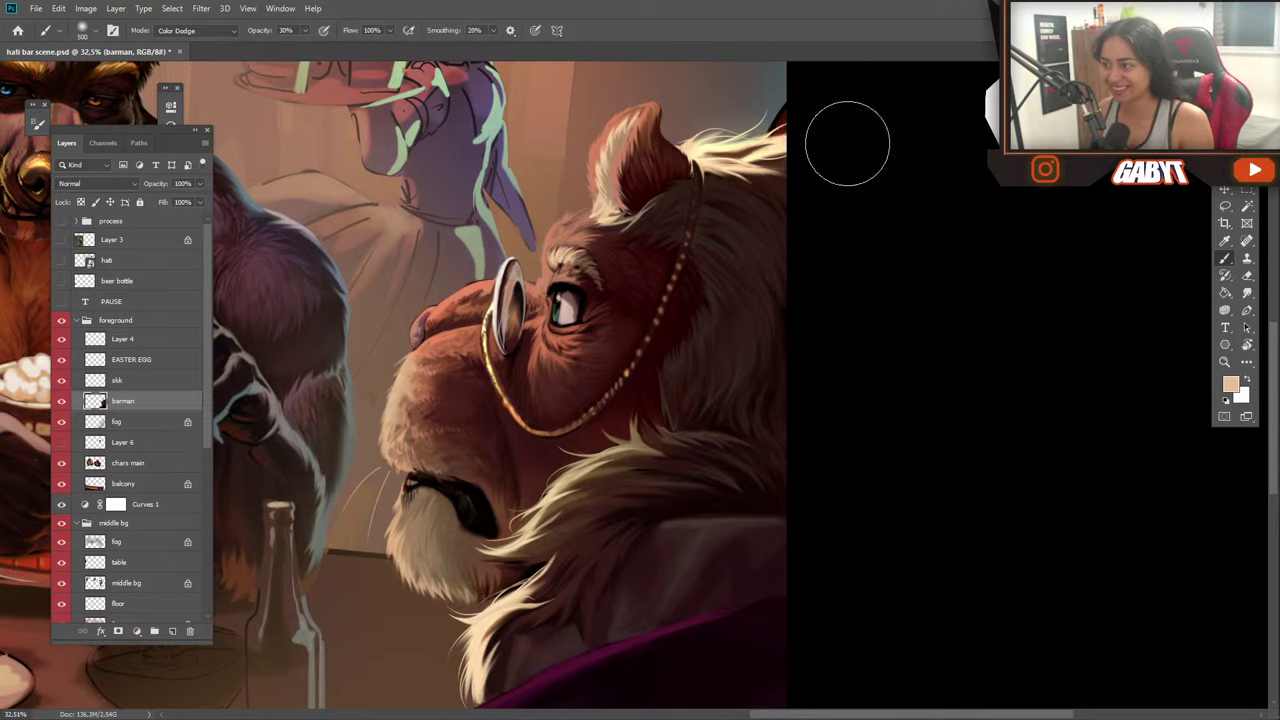
{"action": "key", "text": "ctrl+z"}
{"action": "left_click_drag", "start_coordinate": [730, 150], "coordinate": [777, 152]}
Brighten the collar's cream tufts and the pale fur of the ear with the 30% Color Dodge brush.
{"action": "mouse_move", "coordinate": [644, 511]}
{"action": "left_mouse_down"}
{"action": "mouse_move", "coordinate": [686, 351]}
{"action": "mouse_move", "coordinate": [710, 359]}
{"action": "left_mouse_up"}
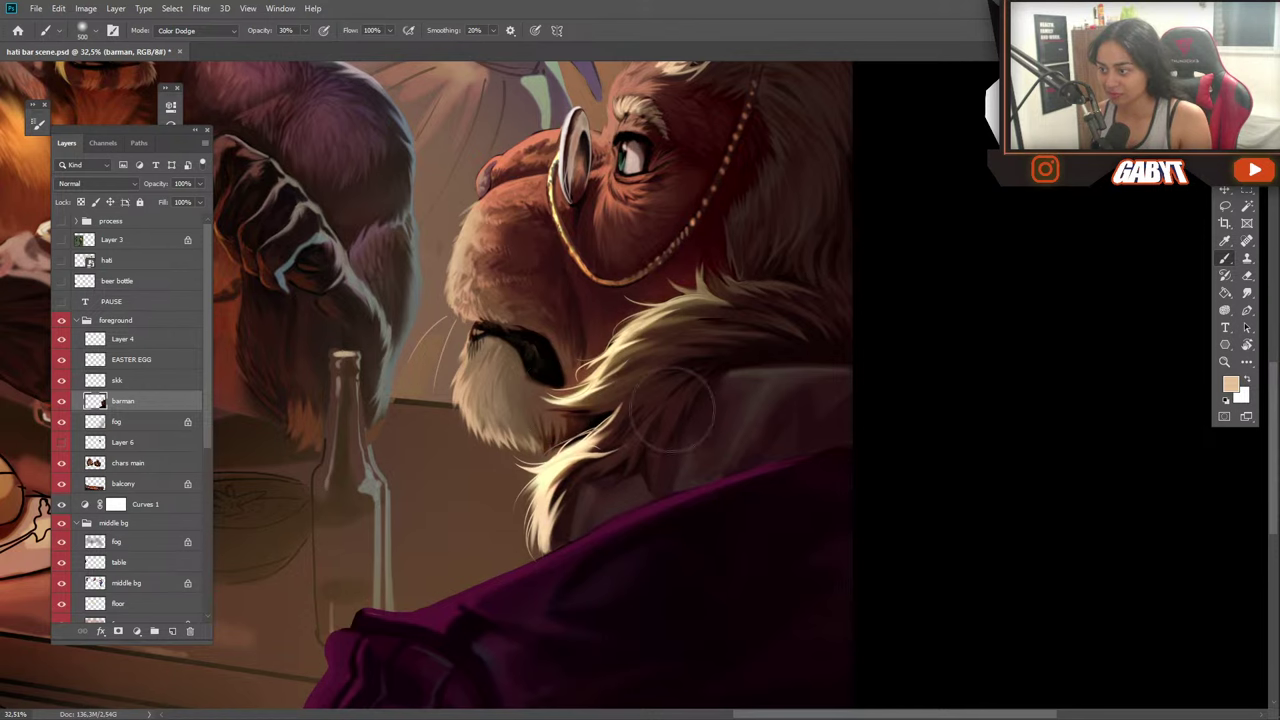
{"action": "left_click_drag", "start_coordinate": [771, 129], "coordinate": [720, 272]}
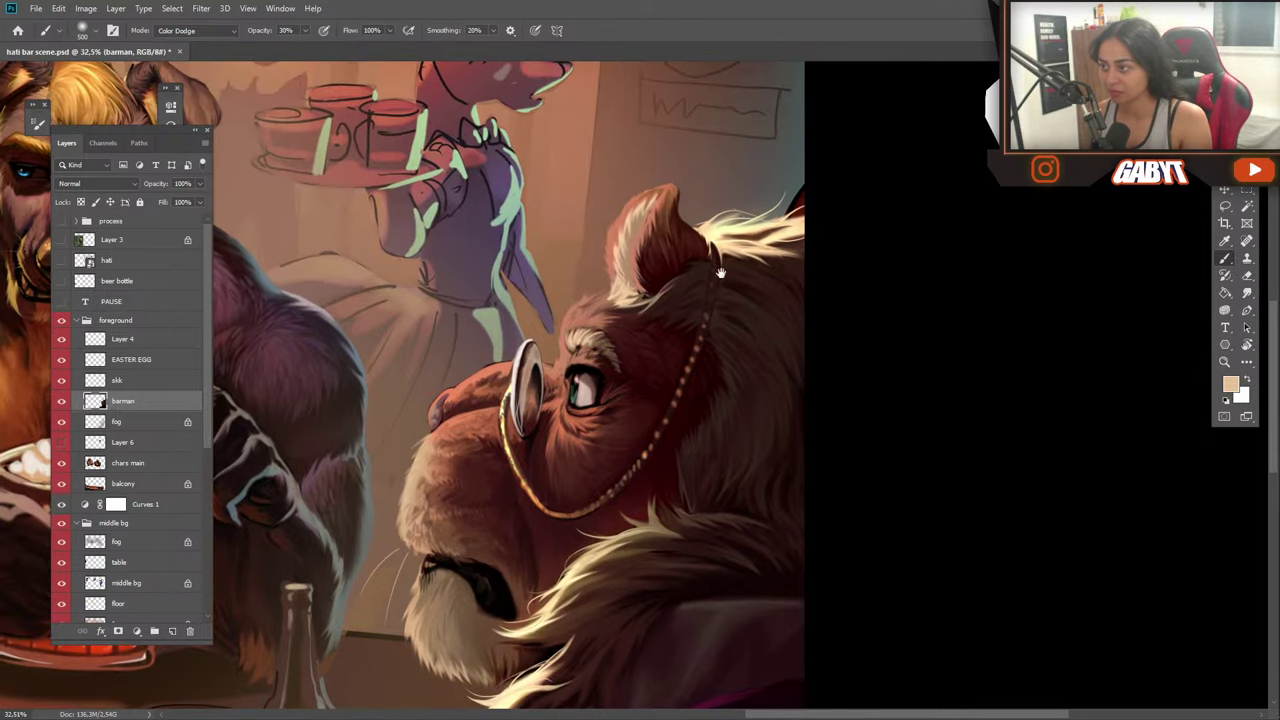
{"action": "mouse_move", "coordinate": [633, 315]}
{"action": "left_mouse_down"}
{"action": "mouse_move", "coordinate": [610, 272]}
{"action": "mouse_move", "coordinate": [648, 206]}
{"action": "left_mouse_up"}
{"action": "key", "text": "ctrl+z"}
{"action": "left_click_drag", "start_coordinate": [622, 290], "coordinate": [662, 250]}
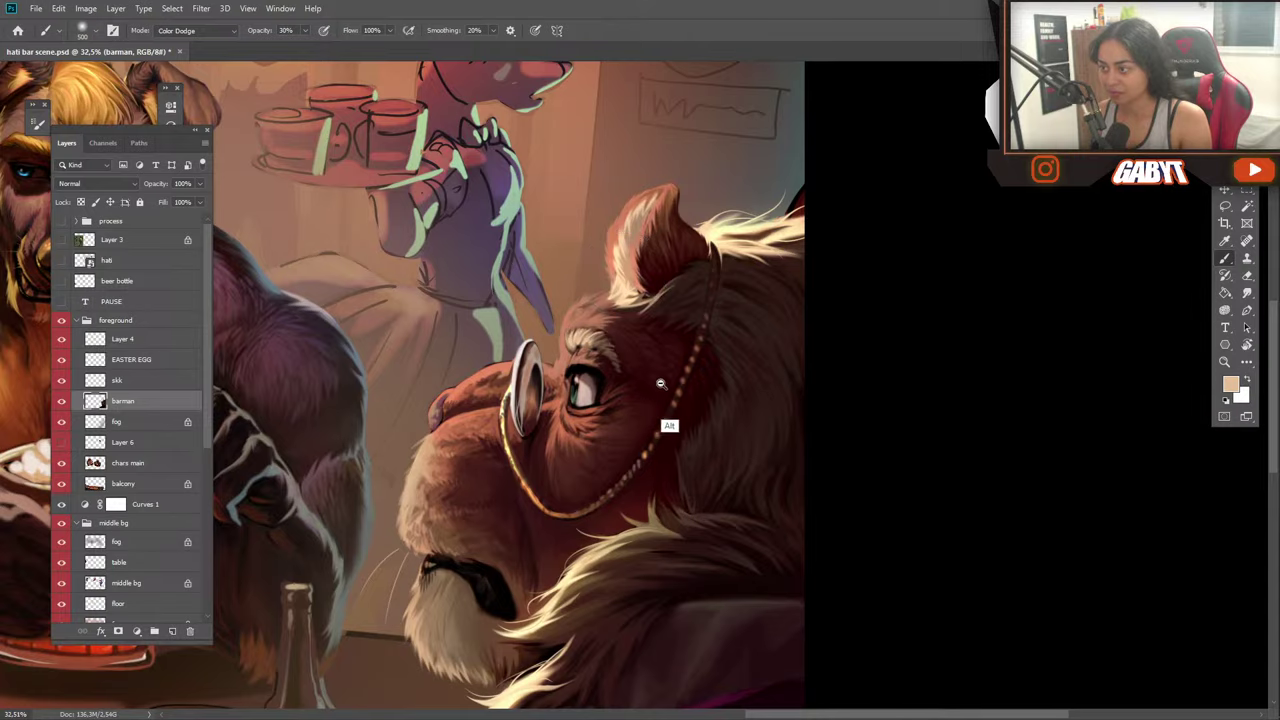
Return the brush to Normal blending mode at 100% opacity.
{"action": "mouse_move", "coordinate": [660, 383]}
{"action": "left_mouse_down"}
{"action": "mouse_move", "coordinate": [548, 316]}
{"action": "mouse_move", "coordinate": [714, 402]}
{"action": "left_mouse_up"}
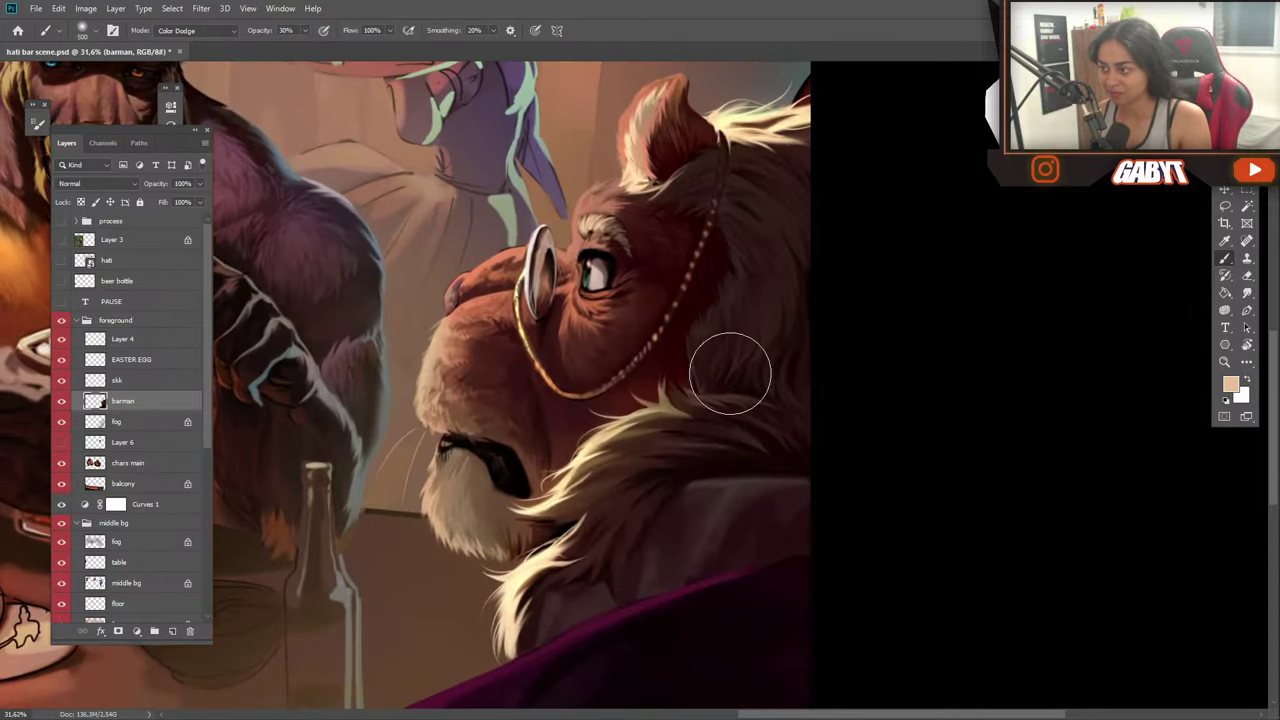
{"action": "left_click", "coordinate": [200, 30]}
{"action": "left_click", "coordinate": [186, 38]}
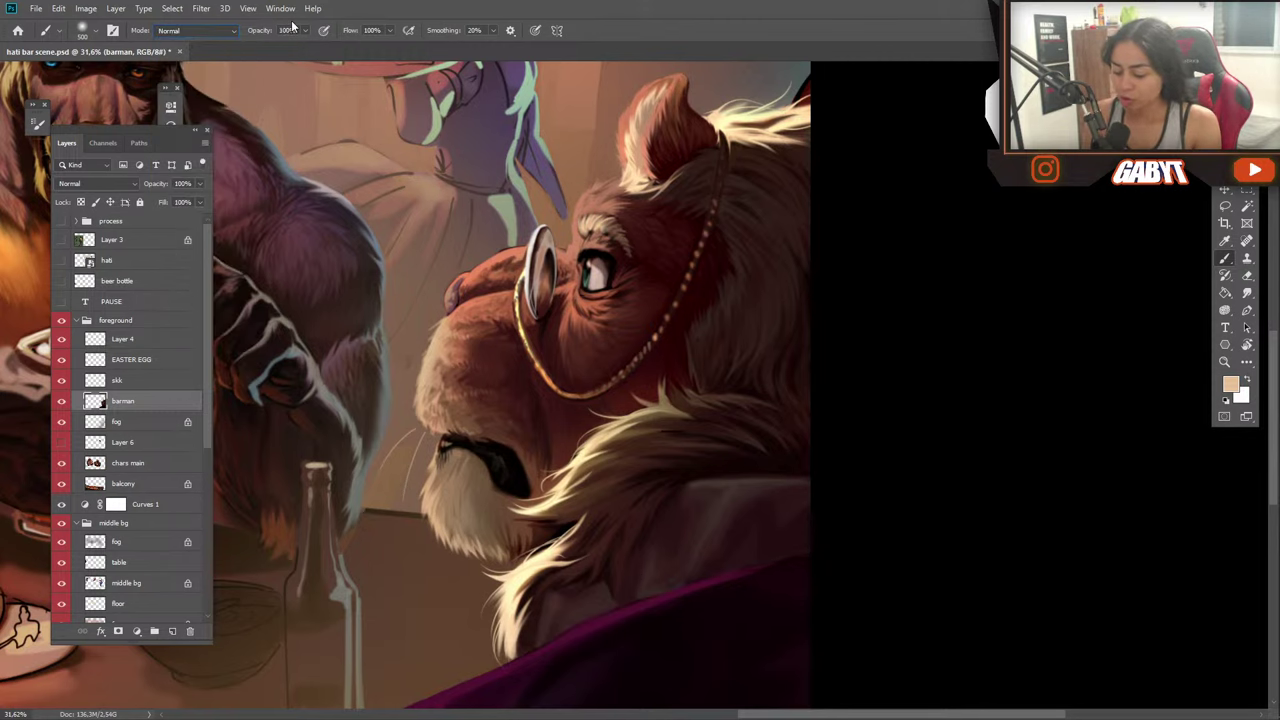
Try to brighten the barman's collar fur with sampled cream, undo it and lower the brush opacity to 10%.
{"action": "left_click", "coordinate": [666, 309], "text": "alt"}
{"action": "mouse_move", "coordinate": [666, 309]}
{"action": "left_mouse_down"}
{"action": "mouse_move", "coordinate": [683, 231]}
{"action": "mouse_move", "coordinate": [657, 258]}
{"action": "mouse_move", "coordinate": [590, 180]}
{"action": "left_mouse_up"}
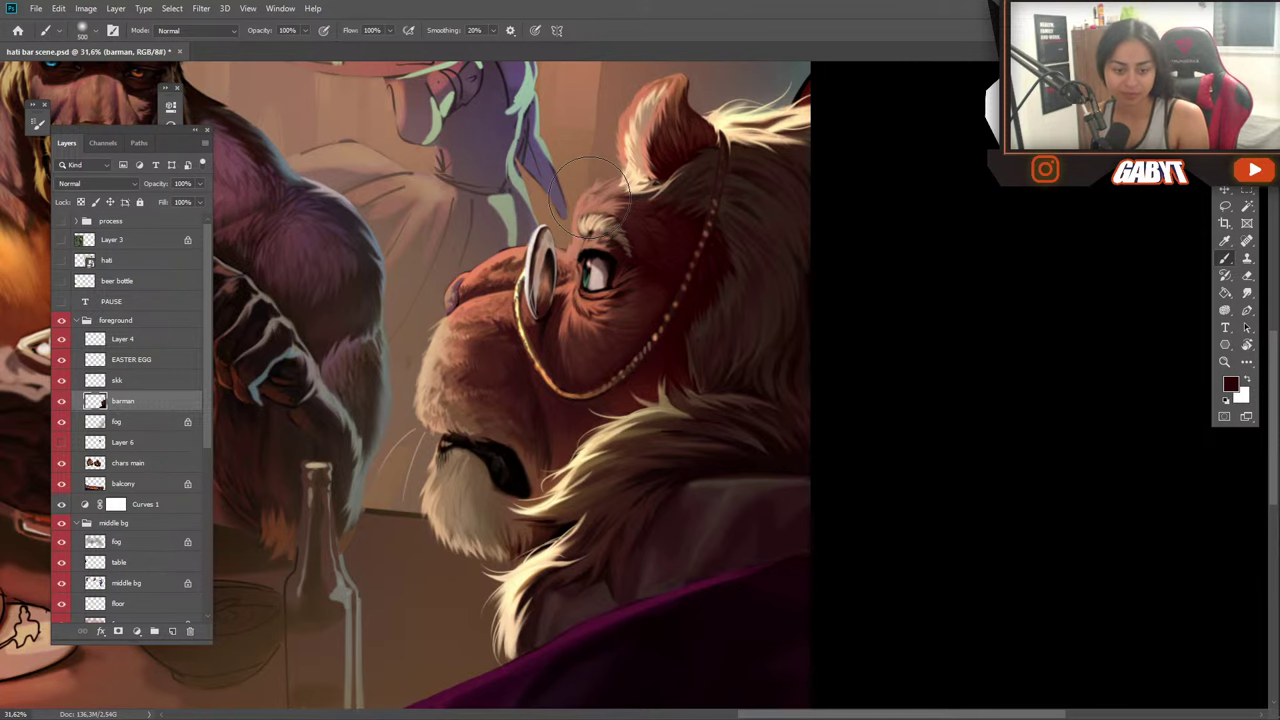
{"action": "left_click_drag", "start_coordinate": [467, 407], "coordinate": [373, 359]}
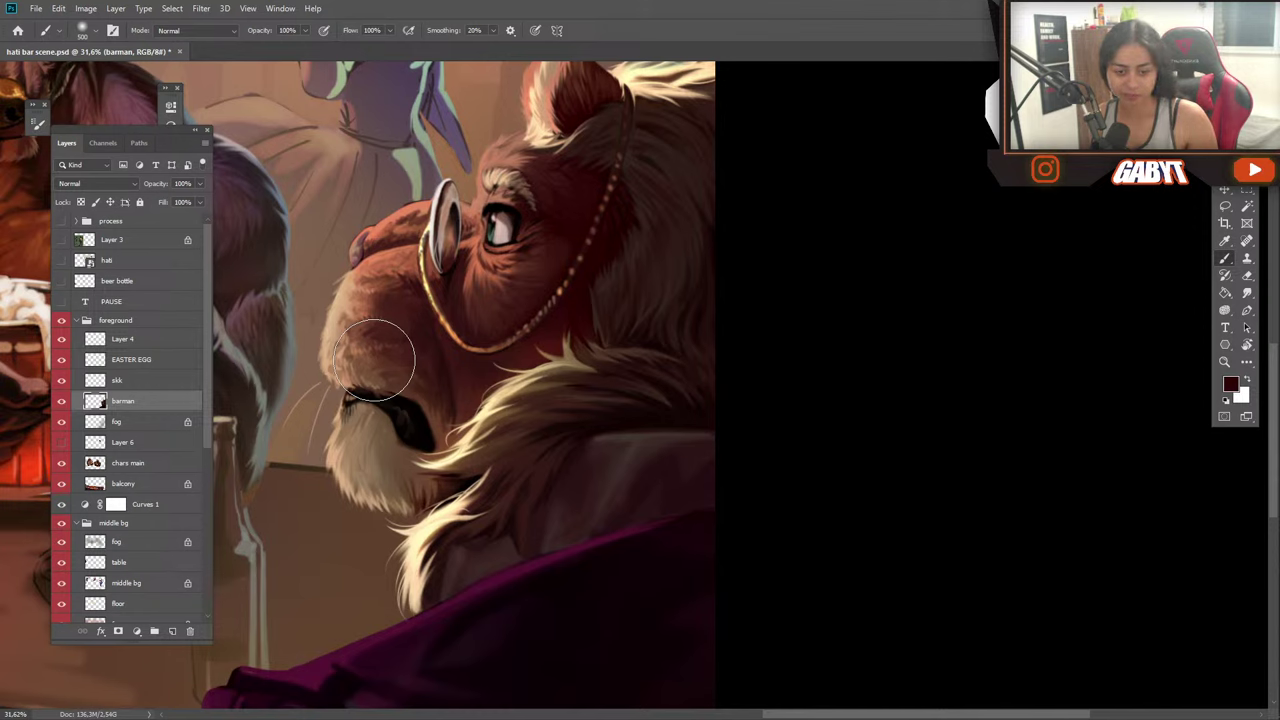
{"action": "mouse_move", "coordinate": [570, 382]}
{"action": "left_mouse_down"}
{"action": "mouse_move", "coordinate": [612, 392]}
{"action": "mouse_move", "coordinate": [766, 375]}
{"action": "left_mouse_up"}
{"action": "left_click", "coordinate": [622, 386], "text": "alt"}
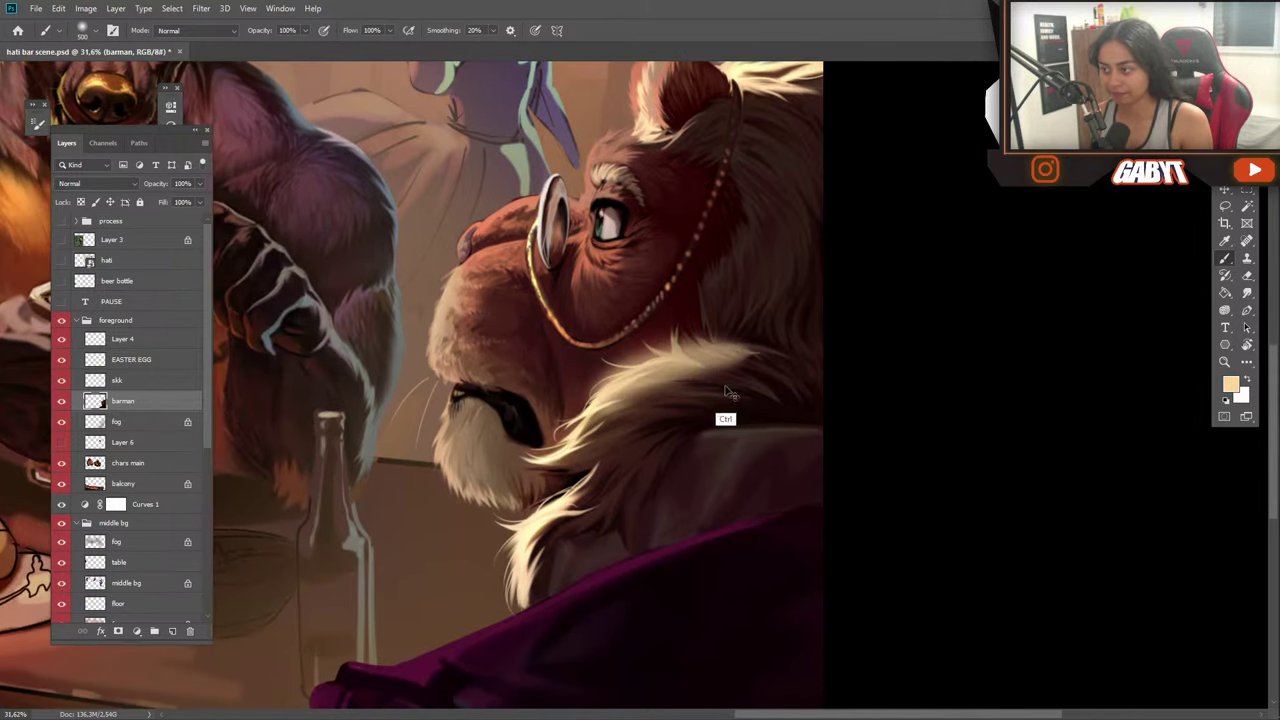
{"action": "key", "text": "ctrl+z"}
{"action": "key", "text": "1"}
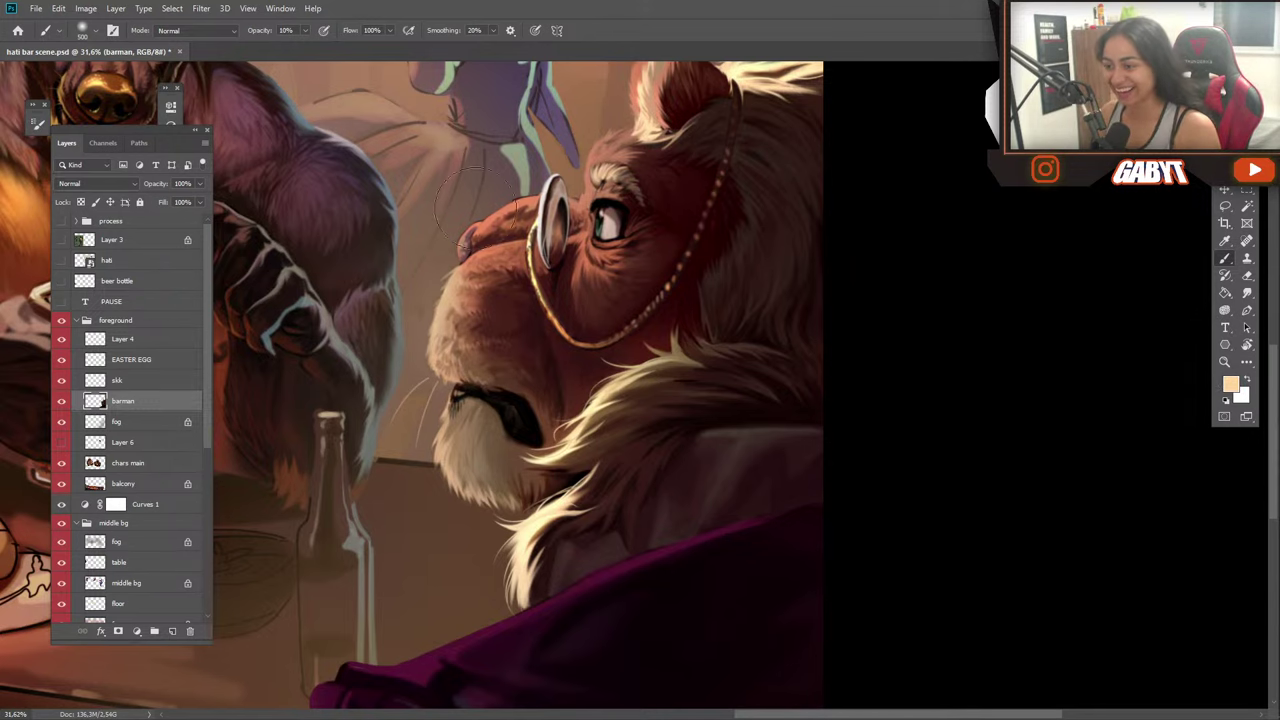
Desaturate the barman's gold glasses chain with the Sponge tool at 20% flow.
{"action": "mouse_move", "coordinate": [558, 300]}
{"action": "left_mouse_down"}
{"action": "mouse_move", "coordinate": [490, 412]}
{"action": "mouse_move", "coordinate": [490, 470]}
{"action": "left_mouse_up"}
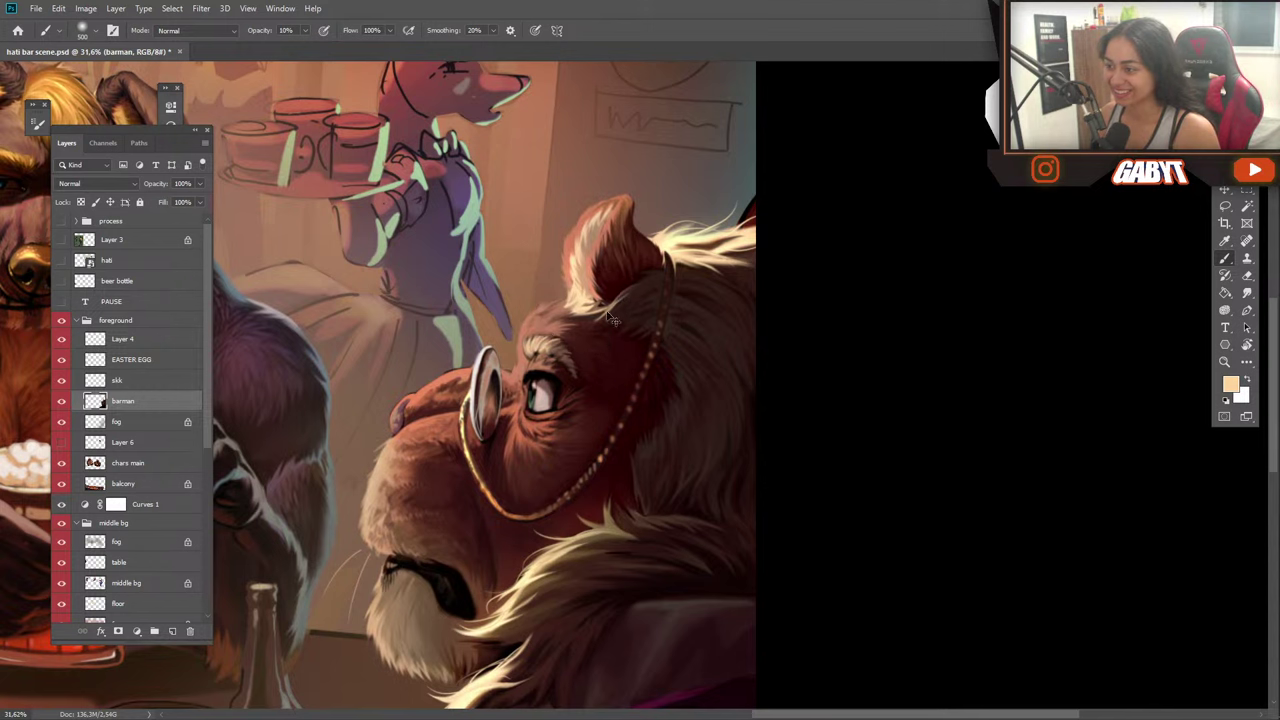
{"action": "mouse_move", "coordinate": [637, 398]}
{"action": "left_mouse_down"}
{"action": "mouse_move", "coordinate": [589, 234]}
{"action": "mouse_move", "coordinate": [637, 403]}
{"action": "mouse_move", "coordinate": [631, 333]}
{"action": "mouse_move", "coordinate": [606, 306]}
{"action": "left_mouse_up"}
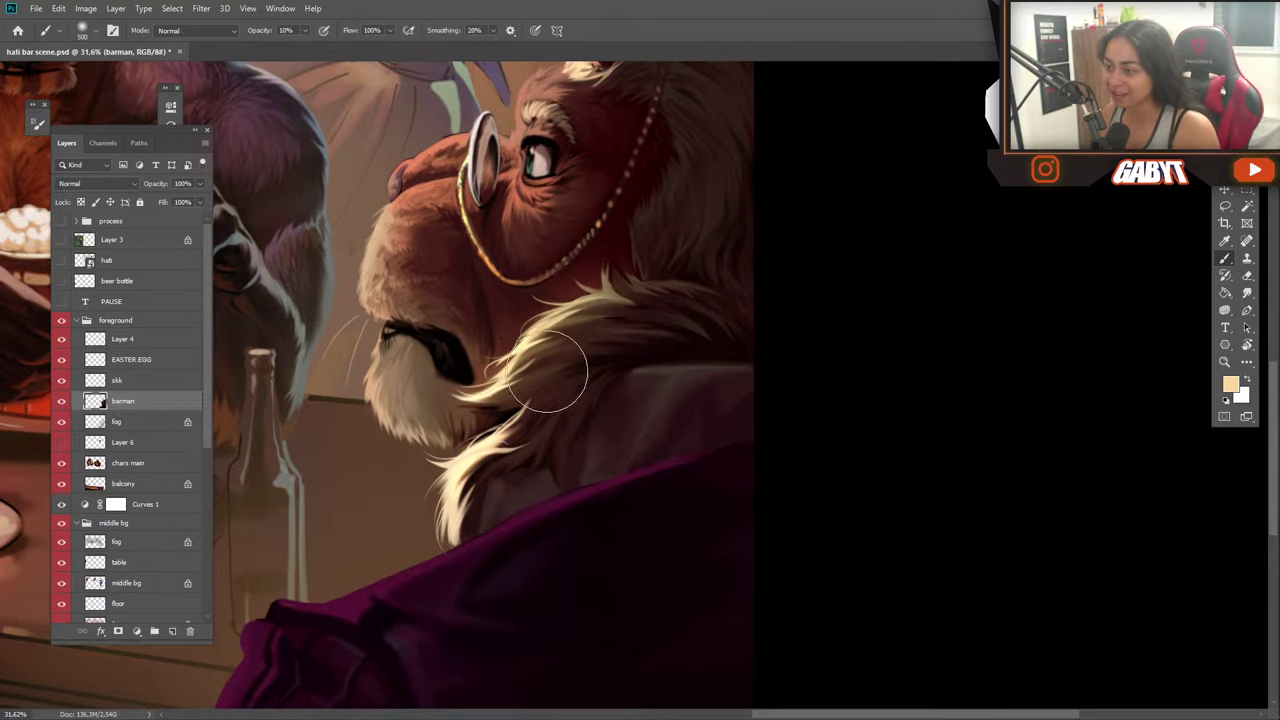
{"action": "left_click_drag", "start_coordinate": [539, 240], "coordinate": [604, 402]}
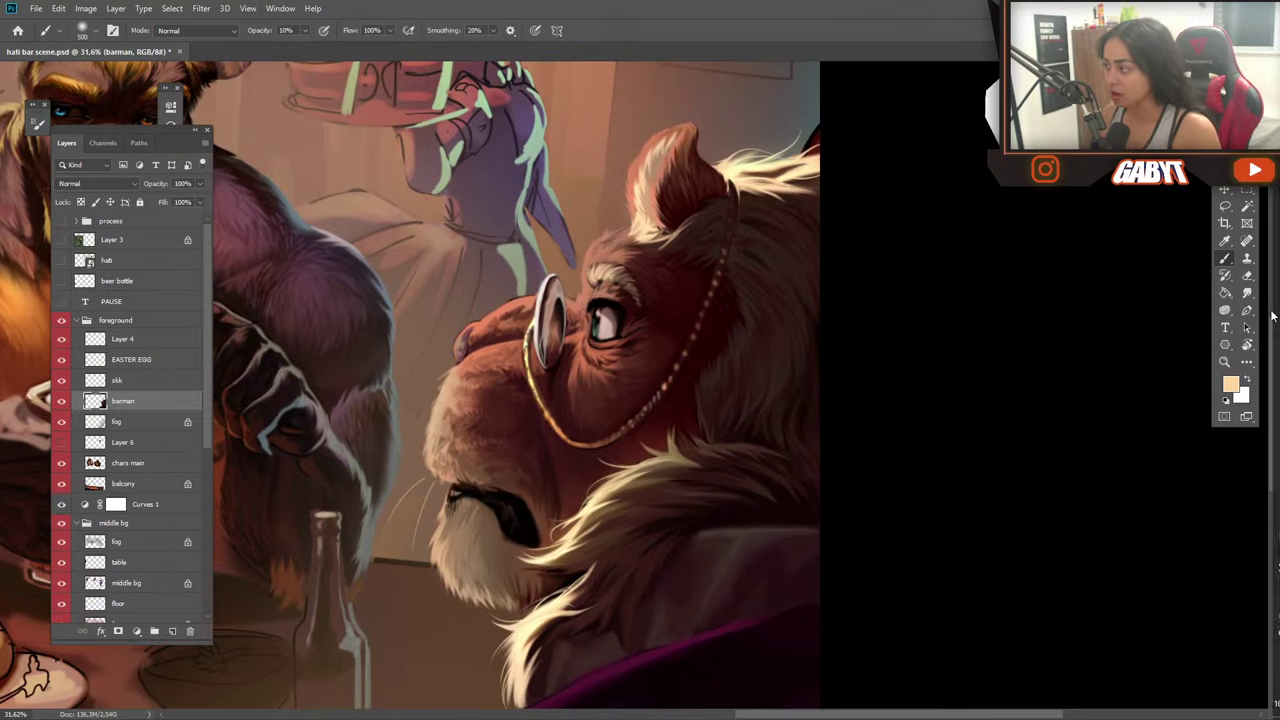
{"action": "key", "text": "o"}
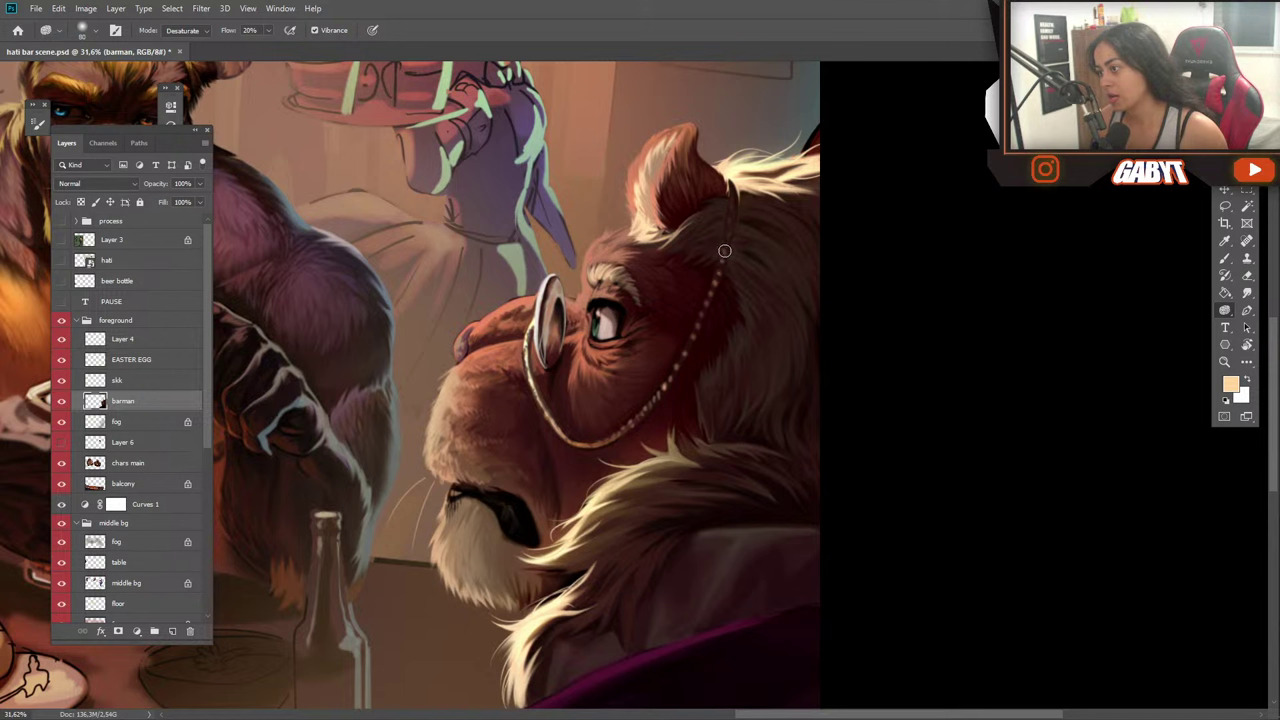
Examine the barman and his glasses chain against the whole scene at several zoom levels.
{"action": "scroll", "coordinate": [674, 460], "scroll_direction": "down", "scroll_amount": 5}
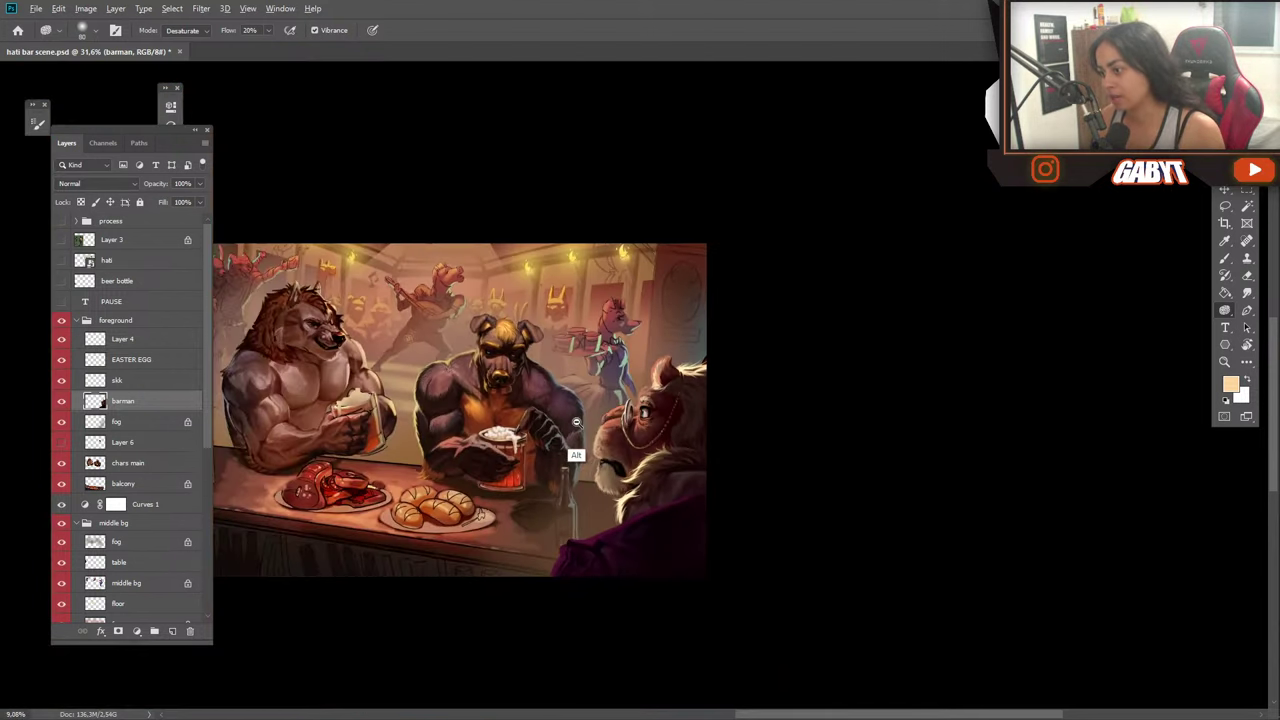
{"action": "scroll", "coordinate": [576, 422], "scroll_direction": "up", "scroll_amount": 3}
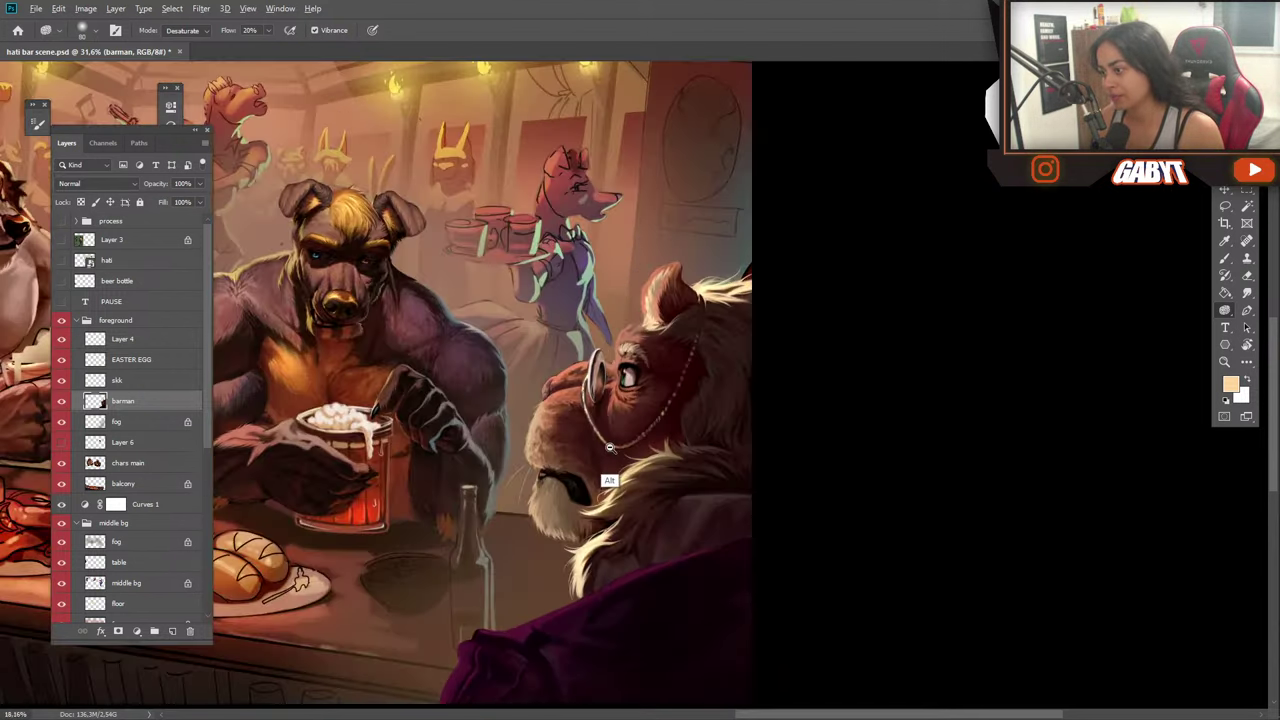
{"action": "scroll", "coordinate": [609, 447], "scroll_direction": "up", "scroll_amount": 2}
{"action": "scroll", "coordinate": [609, 450], "scroll_direction": "down", "scroll_amount": 4}
{"action": "scroll", "coordinate": [606, 458], "scroll_direction": "up", "scroll_amount": 4}
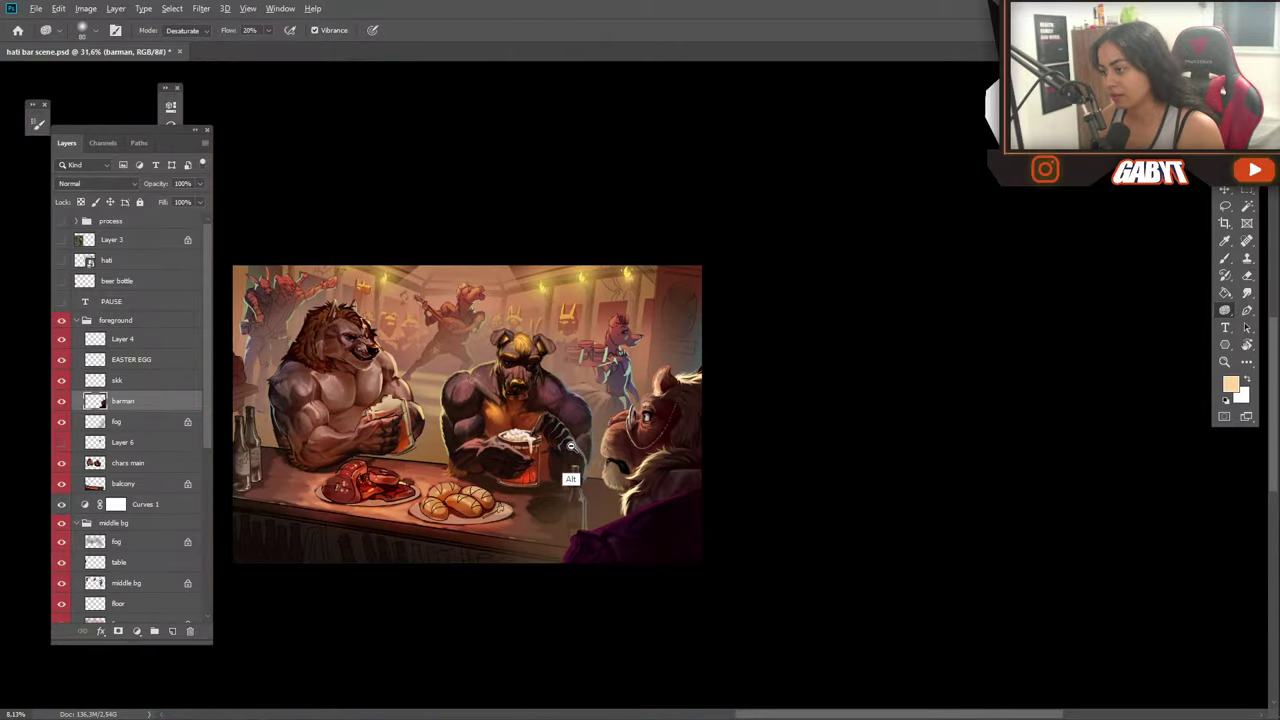
{"action": "scroll", "coordinate": [606, 461], "scroll_direction": "up", "scroll_amount": 3}
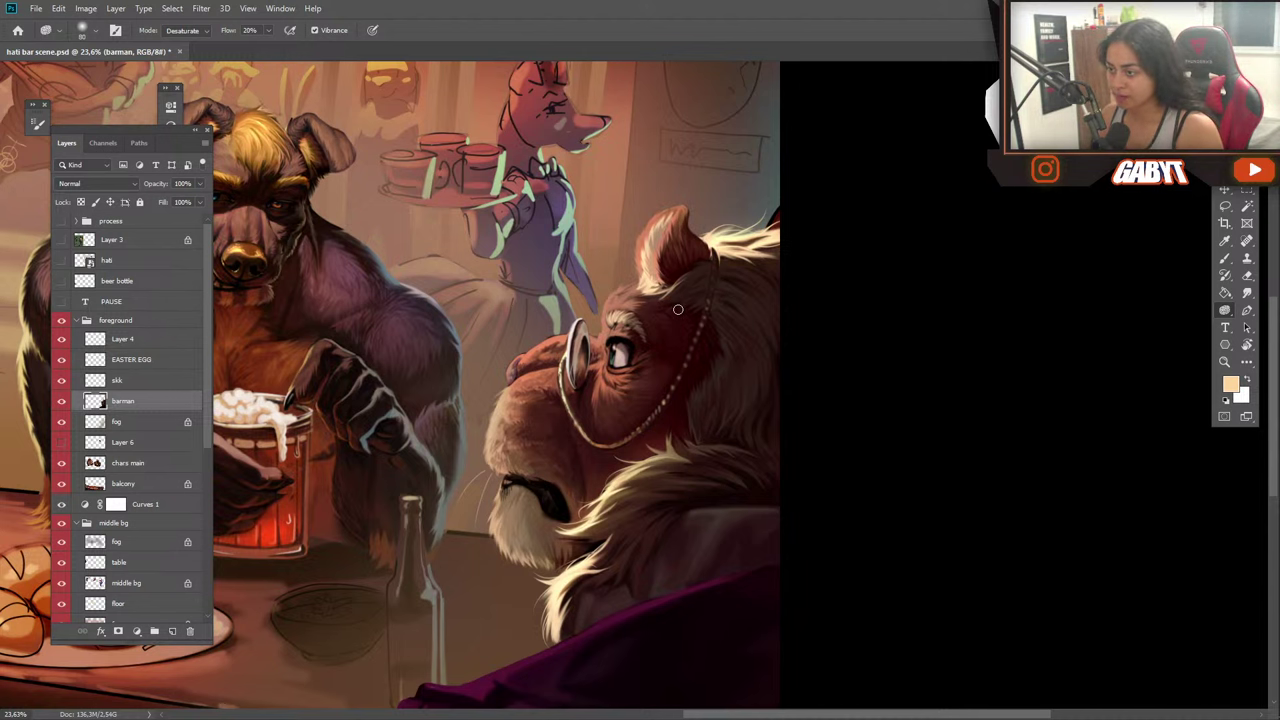
{"action": "scroll", "coordinate": [590, 345], "scroll_direction": "up", "scroll_amount": 5}
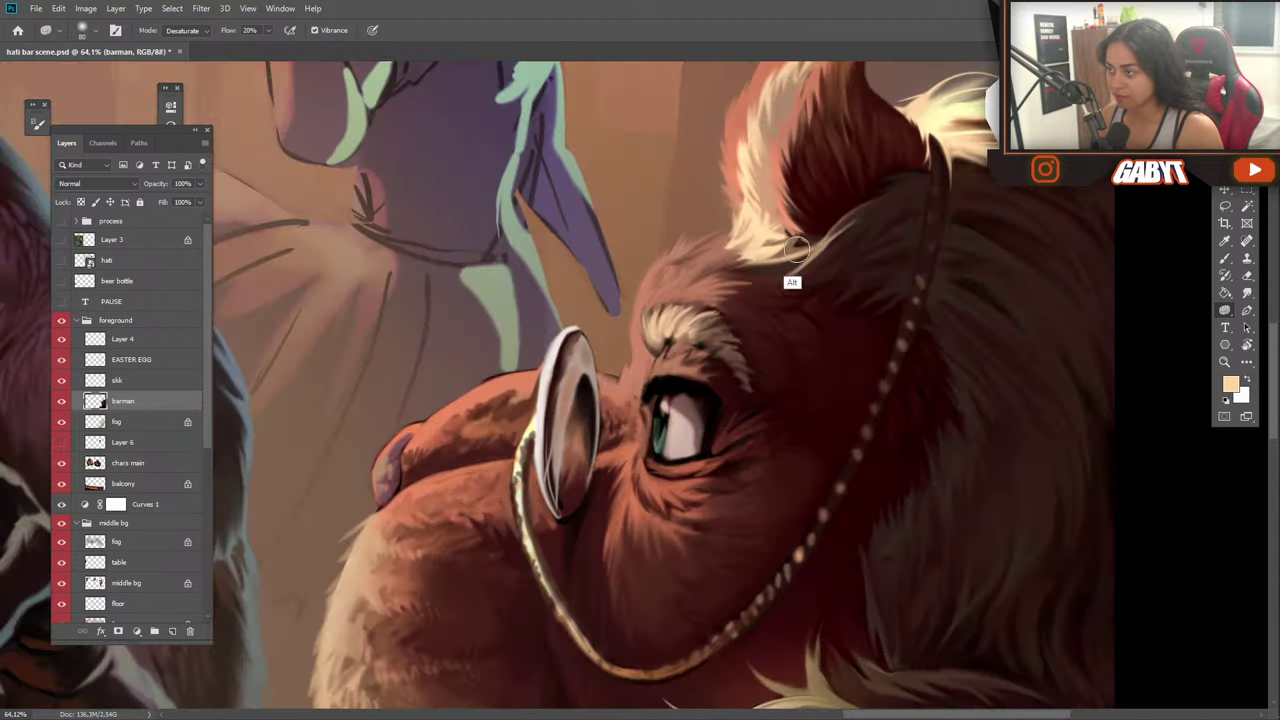
Lighten the outer rim of the barman's nose with sampled tan, using a 20 px brush at 100% opacity.
{"action": "key", "text": "b"}
{"action": "scroll", "coordinate": [651, 371], "scroll_direction": "up", "scroll_amount": 5}
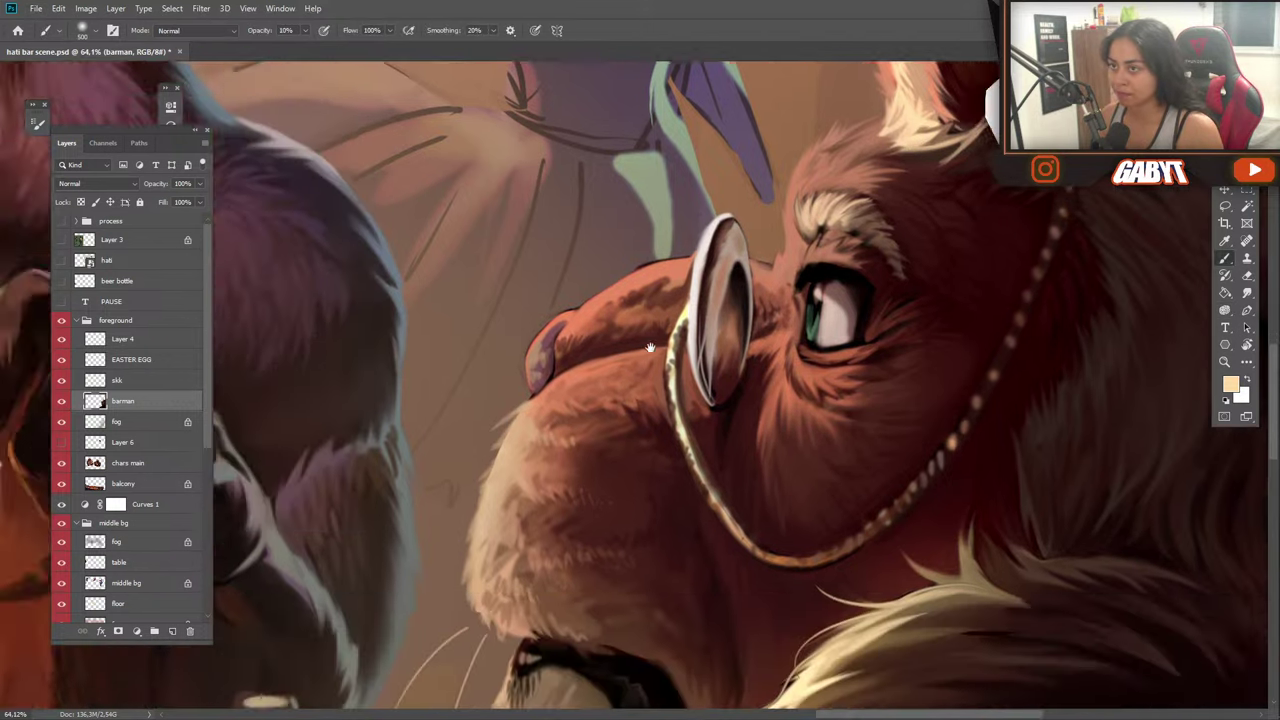
{"action": "key", "text": "e"}
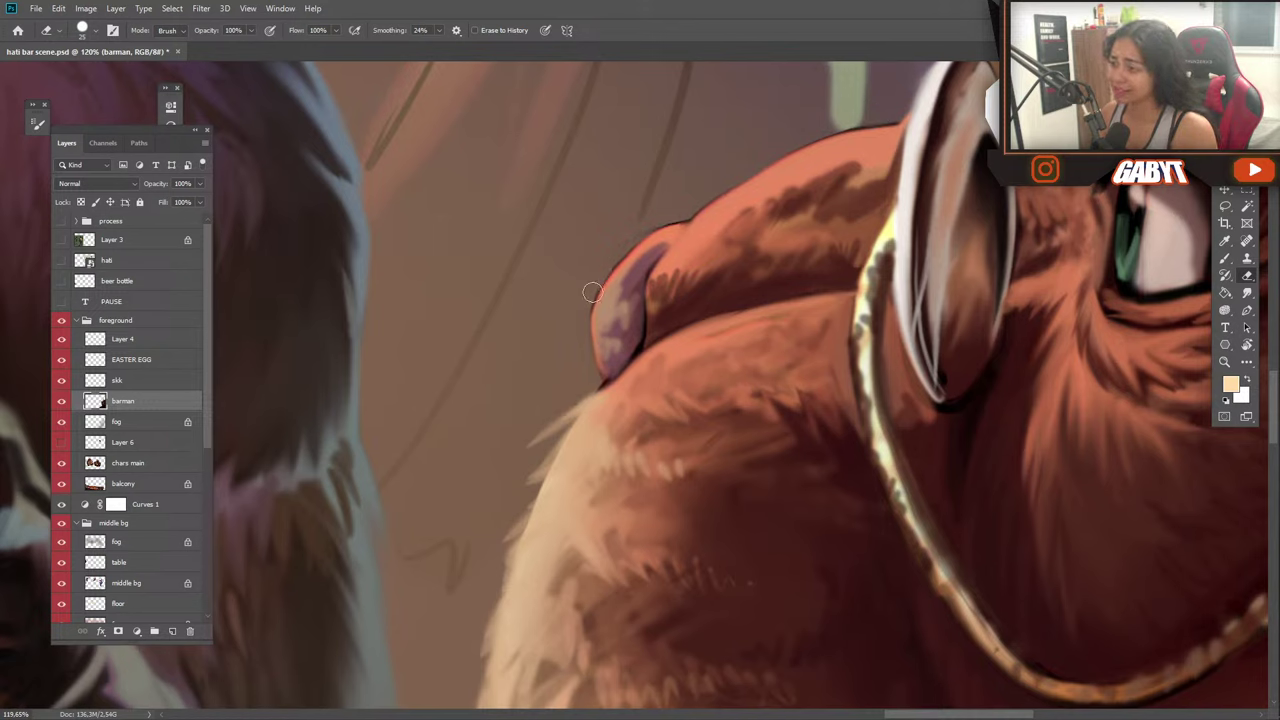
{"action": "key", "text": "b"}
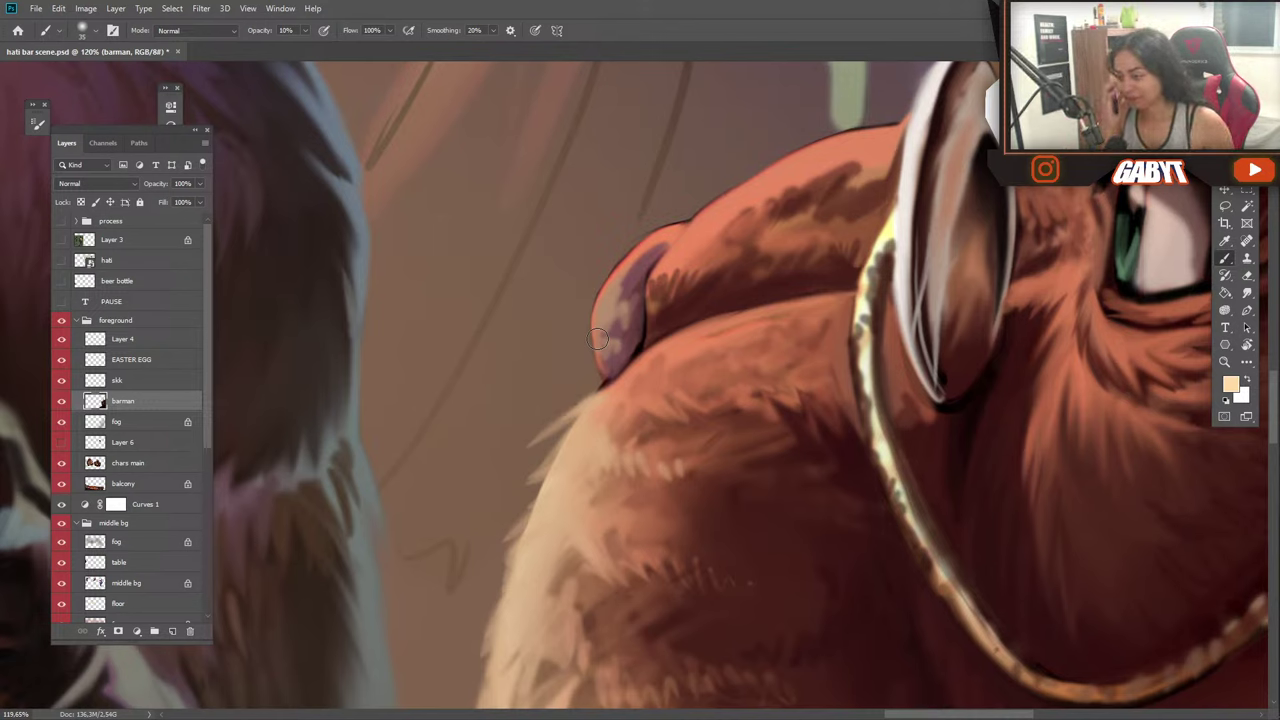
{"action": "left_click", "coordinate": [568, 452], "text": "alt"}
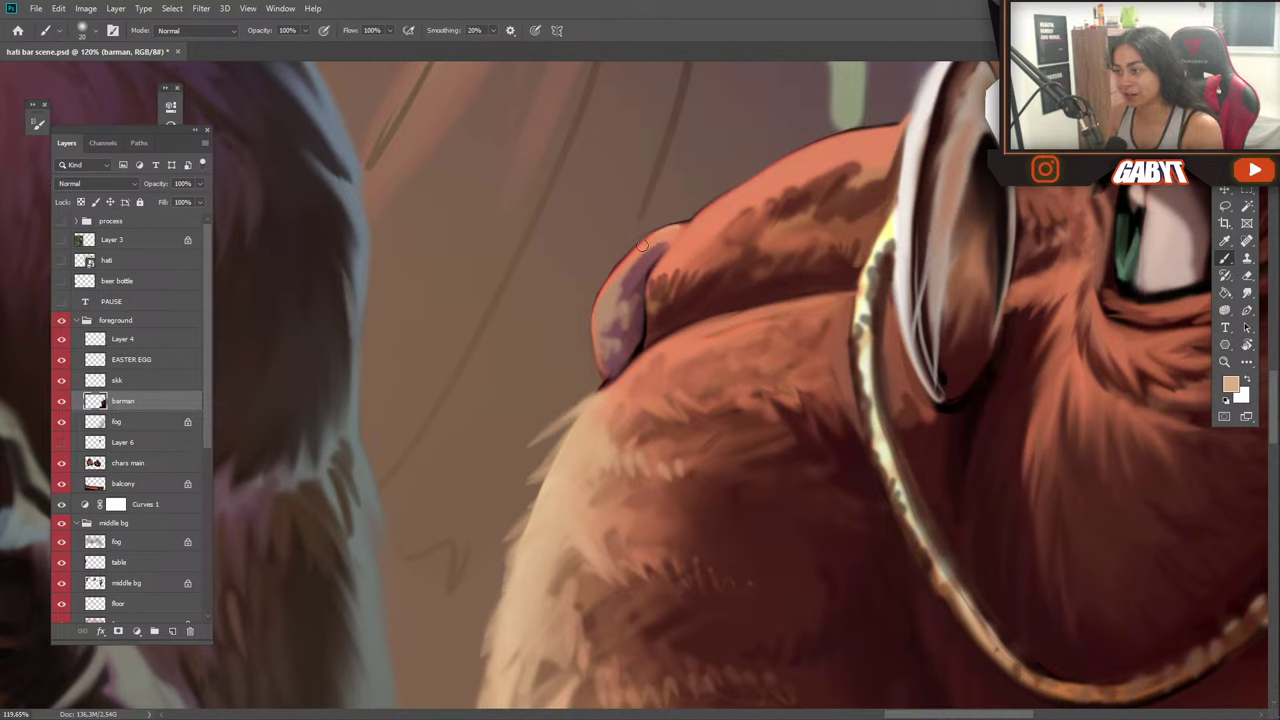
{"action": "mouse_move", "coordinate": [643, 245]}
{"action": "left_mouse_down"}
{"action": "mouse_move", "coordinate": [608, 290]}
{"action": "mouse_move", "coordinate": [612, 270]}
{"action": "mouse_move", "coordinate": [590, 330]}
{"action": "mouse_move", "coordinate": [625, 258]}
{"action": "mouse_move", "coordinate": [652, 241]}
{"action": "left_mouse_up"}
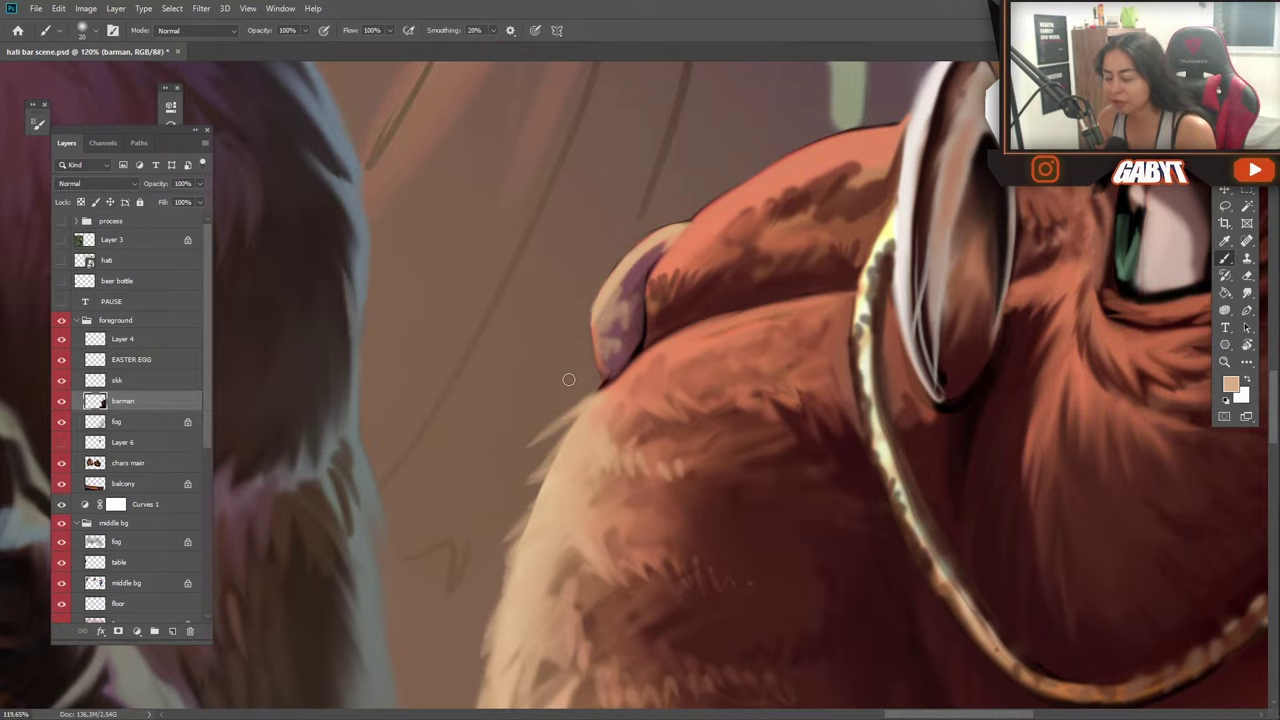
Extend the muzzle's pale fur up to the underside of the nose with short tan strokes.
{"action": "left_click_drag", "start_coordinate": [633, 365], "coordinate": [664, 426]}
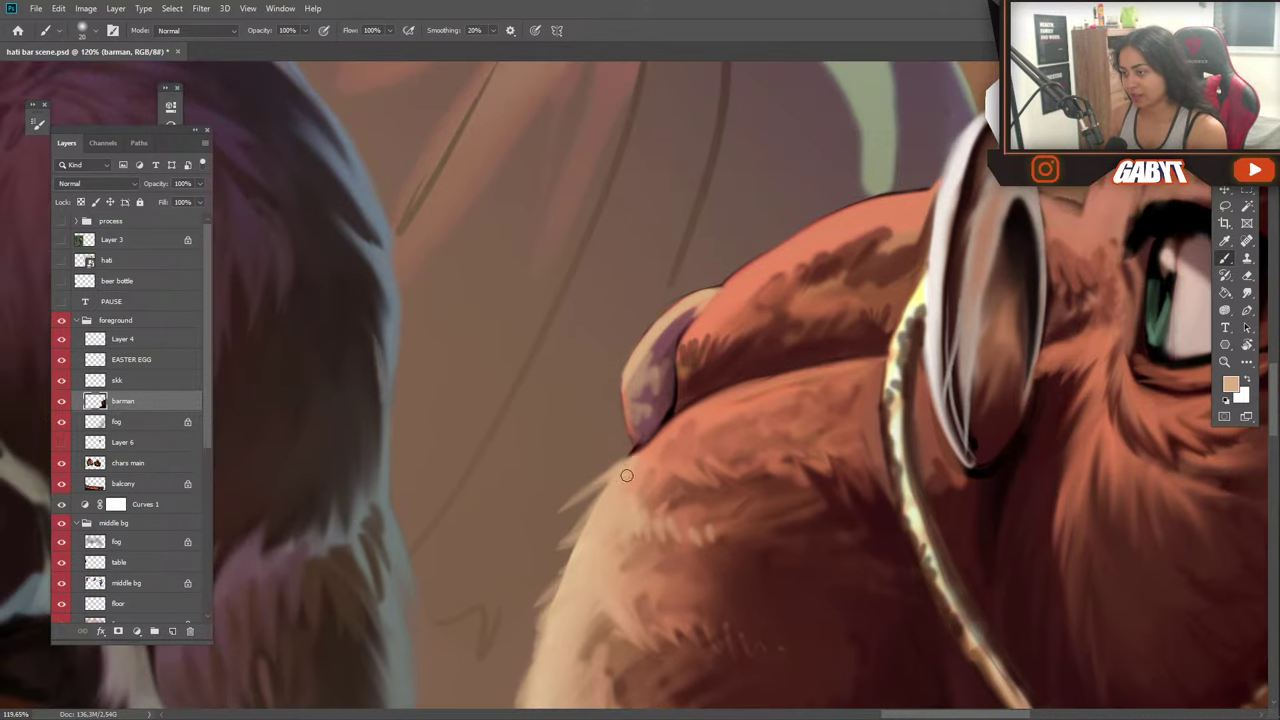
{"action": "left_click_drag", "start_coordinate": [626, 475], "coordinate": [660, 432]}
{"action": "mouse_move", "coordinate": [593, 457]}
{"action": "left_mouse_down"}
{"action": "mouse_move", "coordinate": [642, 460]}
{"action": "mouse_move", "coordinate": [624, 474]}
{"action": "mouse_move", "coordinate": [663, 460]}
{"action": "mouse_move", "coordinate": [657, 479]}
{"action": "mouse_move", "coordinate": [706, 460]}
{"action": "left_mouse_up"}
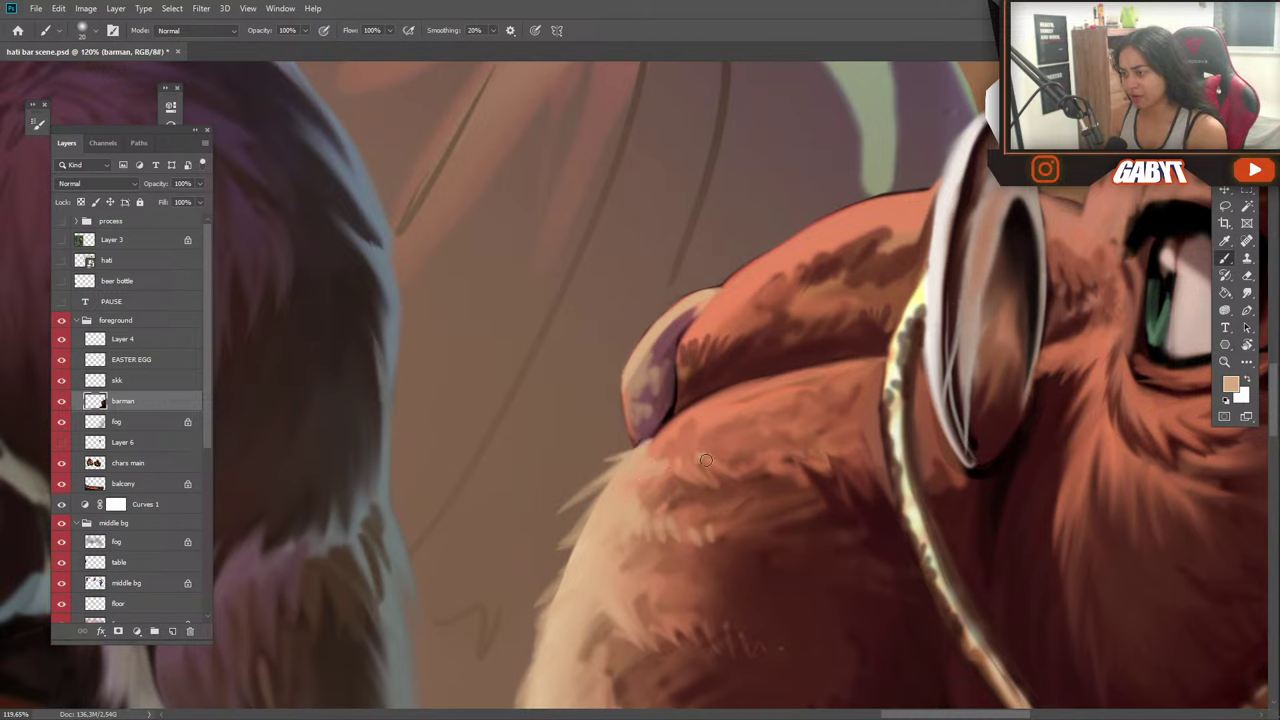
Darken and refine the seam between the nose and snout with sampled near-black and plum tones.
{"action": "left_click", "coordinate": [690, 396], "text": "alt"}
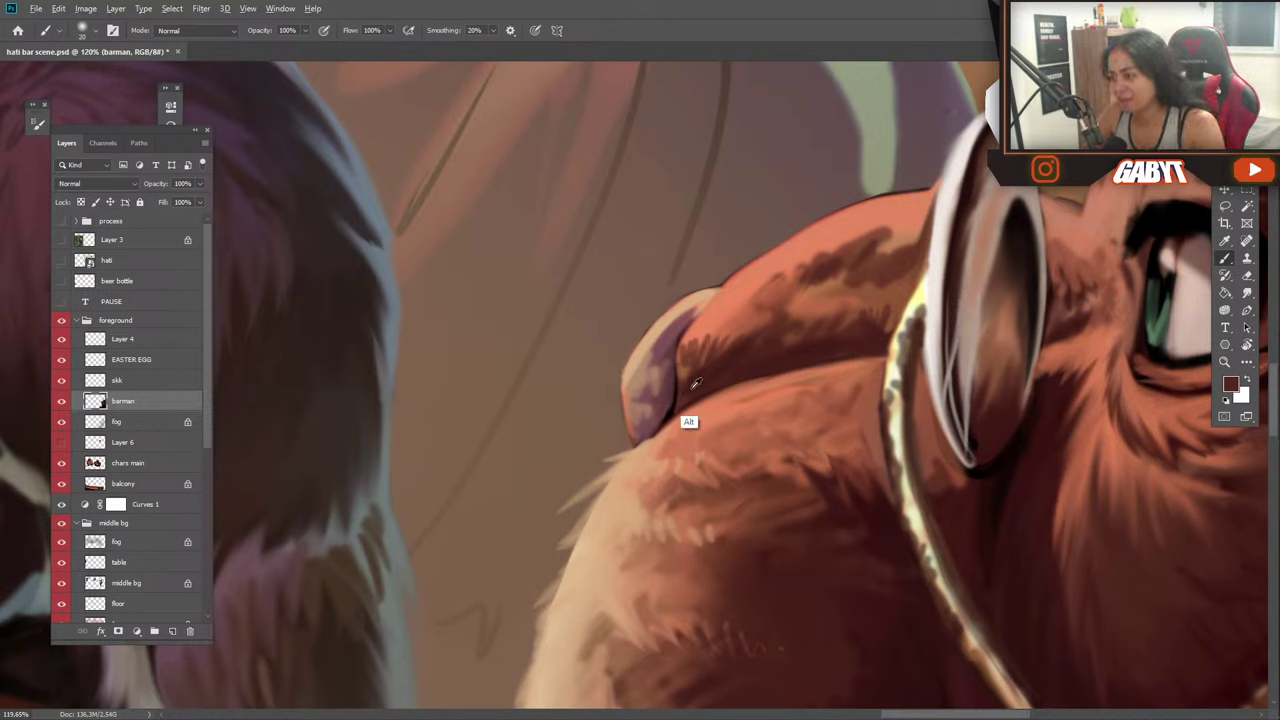
{"action": "left_click", "coordinate": [676, 400], "text": "alt"}
{"action": "left_click", "coordinate": [672, 406], "text": "alt"}
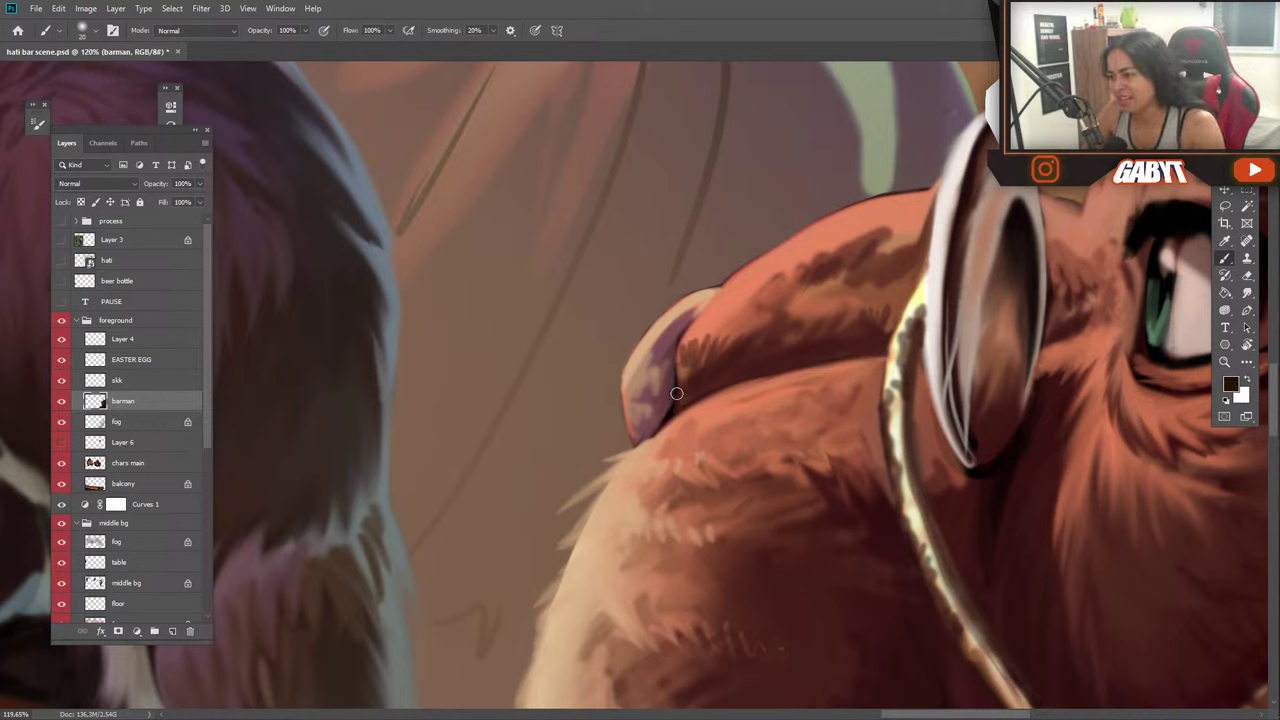
{"action": "left_click", "coordinate": [669, 415], "text": "alt"}
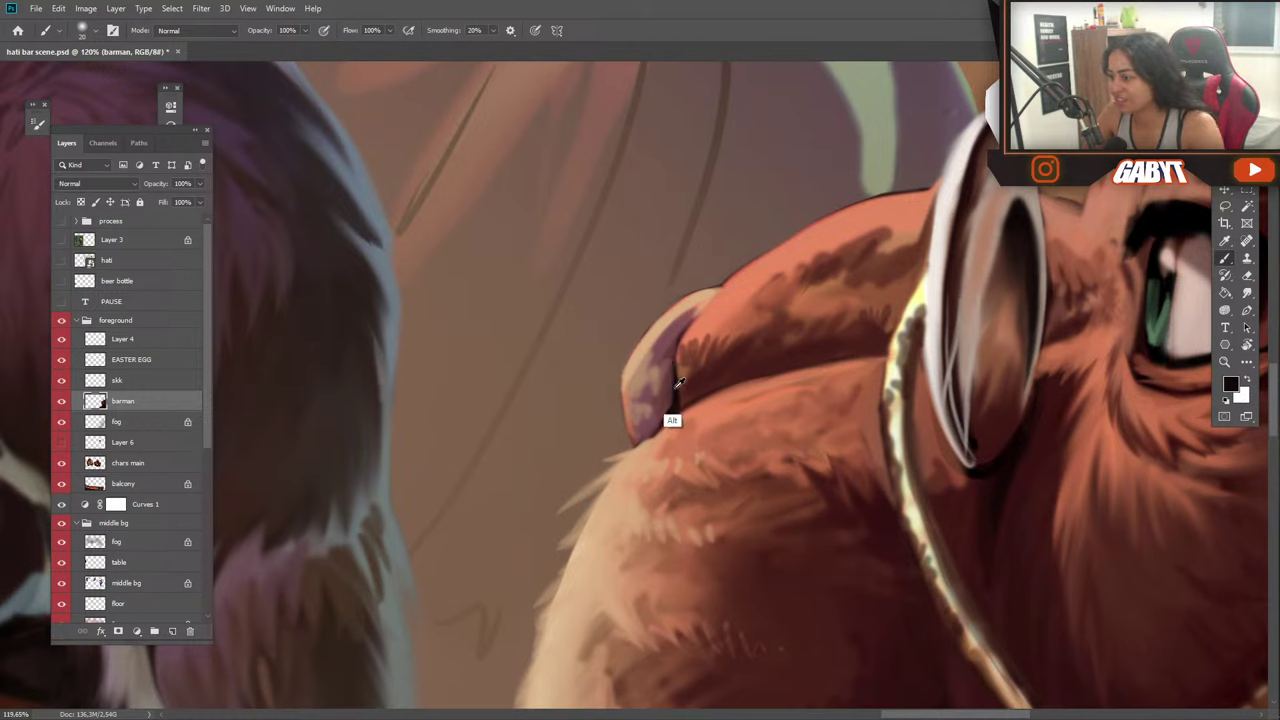
{"action": "left_click_drag", "start_coordinate": [669, 365], "coordinate": [671, 368]}
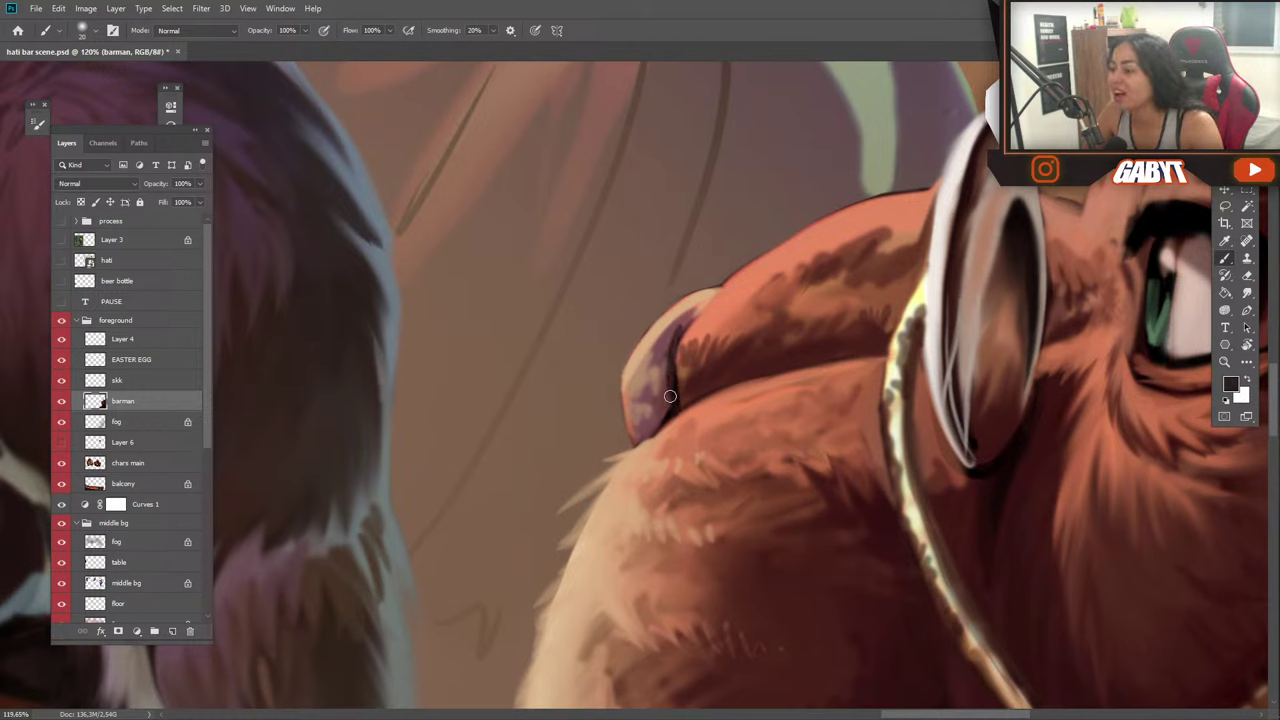
{"action": "left_click", "coordinate": [662, 366], "text": "alt"}
{"action": "left_click_drag", "start_coordinate": [658, 370], "coordinate": [674, 334]}
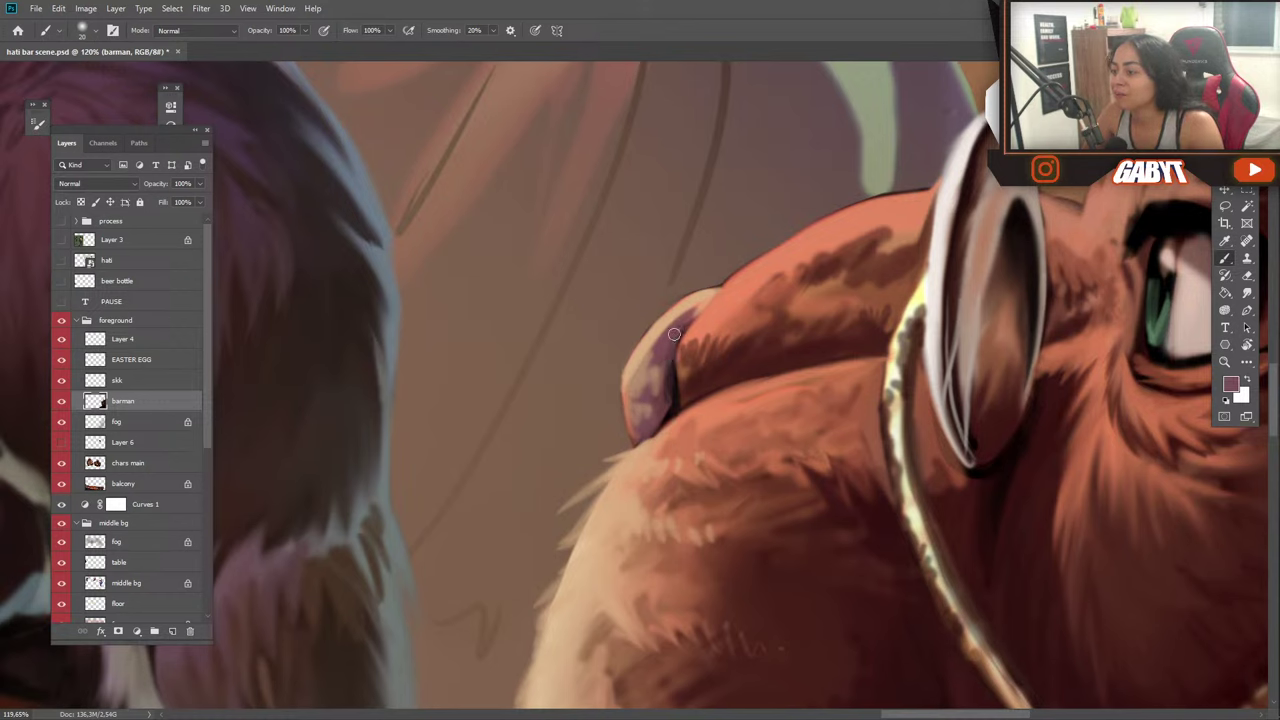
{"action": "left_click", "coordinate": [667, 424], "text": "alt"}
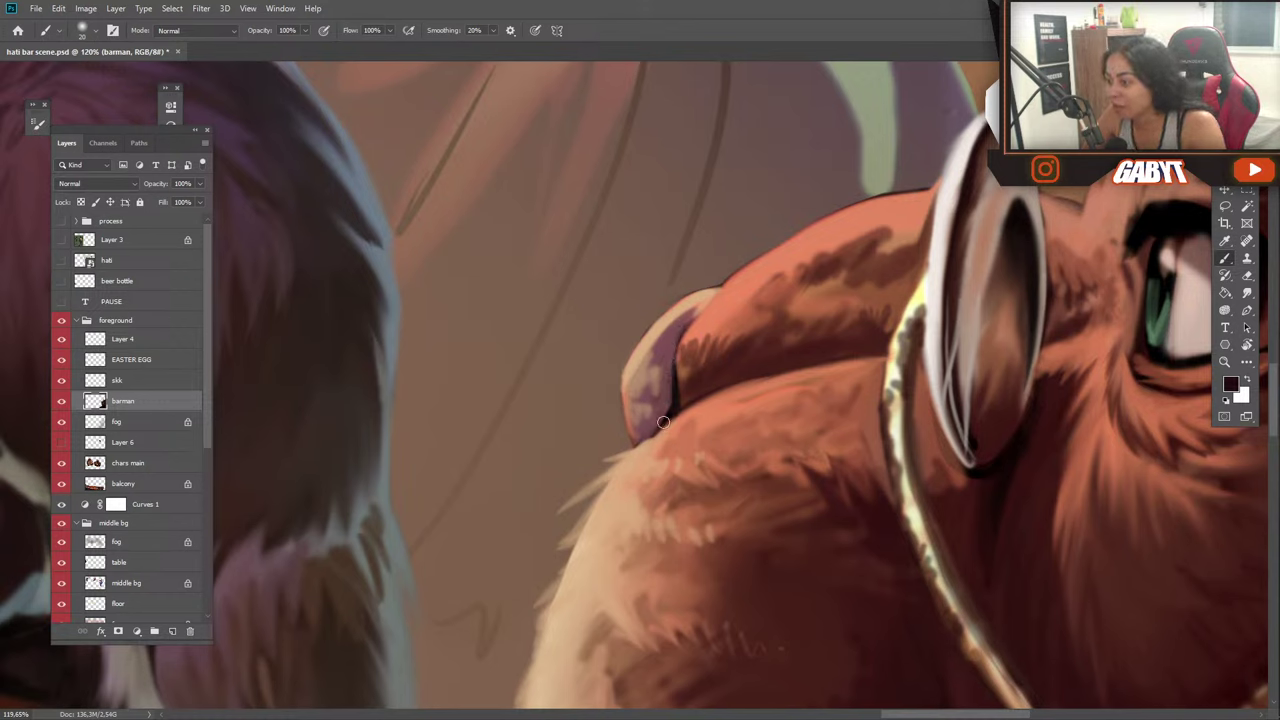
{"action": "left_click", "coordinate": [663, 432], "text": "alt"}
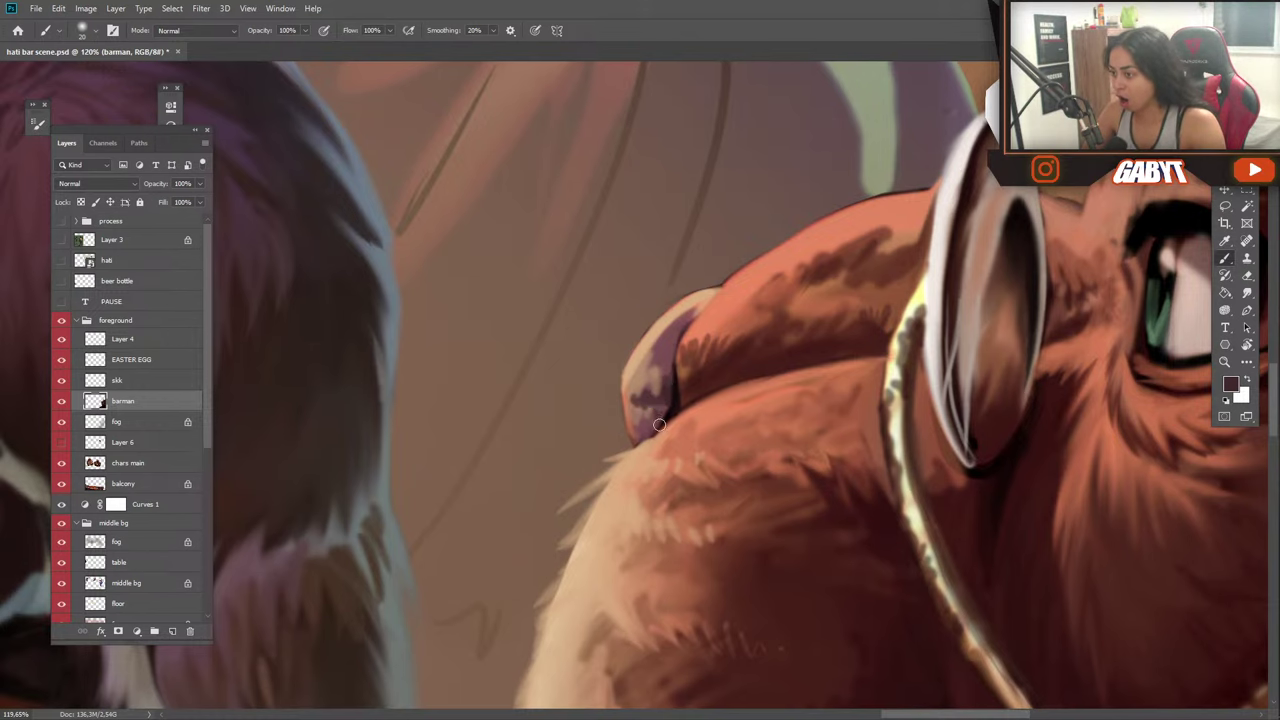
{"action": "mouse_move", "coordinate": [677, 443]}
{"action": "left_mouse_down"}
{"action": "mouse_move", "coordinate": [543, 389]}
{"action": "mouse_move", "coordinate": [521, 393]}
{"action": "mouse_move", "coordinate": [560, 400]}
{"action": "mouse_move", "coordinate": [489, 411]}
{"action": "mouse_move", "coordinate": [540, 410]}
{"action": "left_mouse_up"}
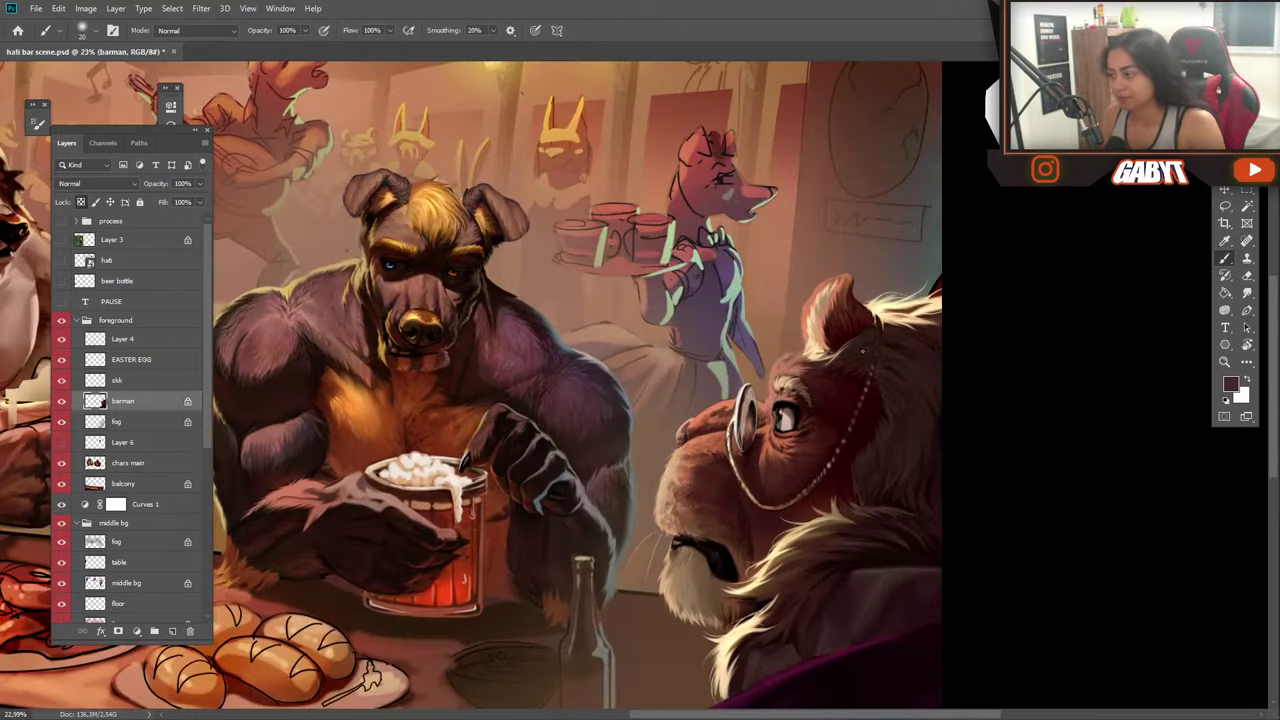
Brighten the pale fur of the ear and brow with sampled pale yellow, using a 500 px brush at 20% opacity.
{"action": "left_click", "coordinate": [880, 330], "text": "alt"}
{"action": "left_click_drag", "start_coordinate": [777, 486], "coordinate": [866, 466]}
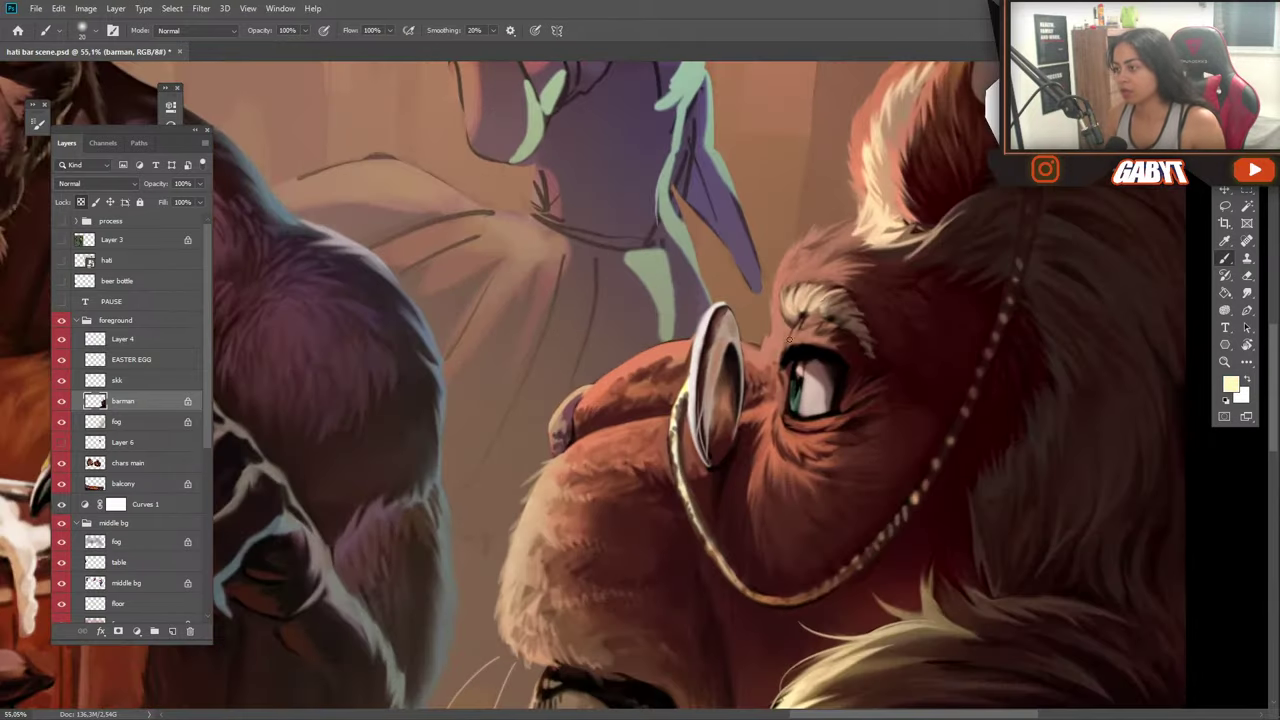
{"action": "key", "text": "bracketright"}
{"action": "key", "text": "bracketright"}
{"action": "key", "text": "bracketright"}
{"action": "key", "text": "bracketright"}
{"action": "key", "text": "bracketright"}
{"action": "key", "text": "bracketright"}
{"action": "key", "text": "bracketright"}
{"action": "key", "text": "bracketright"}
{"action": "key", "text": "bracketright"}
{"action": "key", "text": "bracketright"}
{"action": "key", "text": "bracketright"}
{"action": "key", "text": "bracketright"}
{"action": "key", "text": "bracketright"}
{"action": "key", "text": "bracketright"}
{"action": "key", "text": "bracketright"}
{"action": "key", "text": "bracketright"}
{"action": "key", "text": "bracketright"}
{"action": "key", "text": "2"}
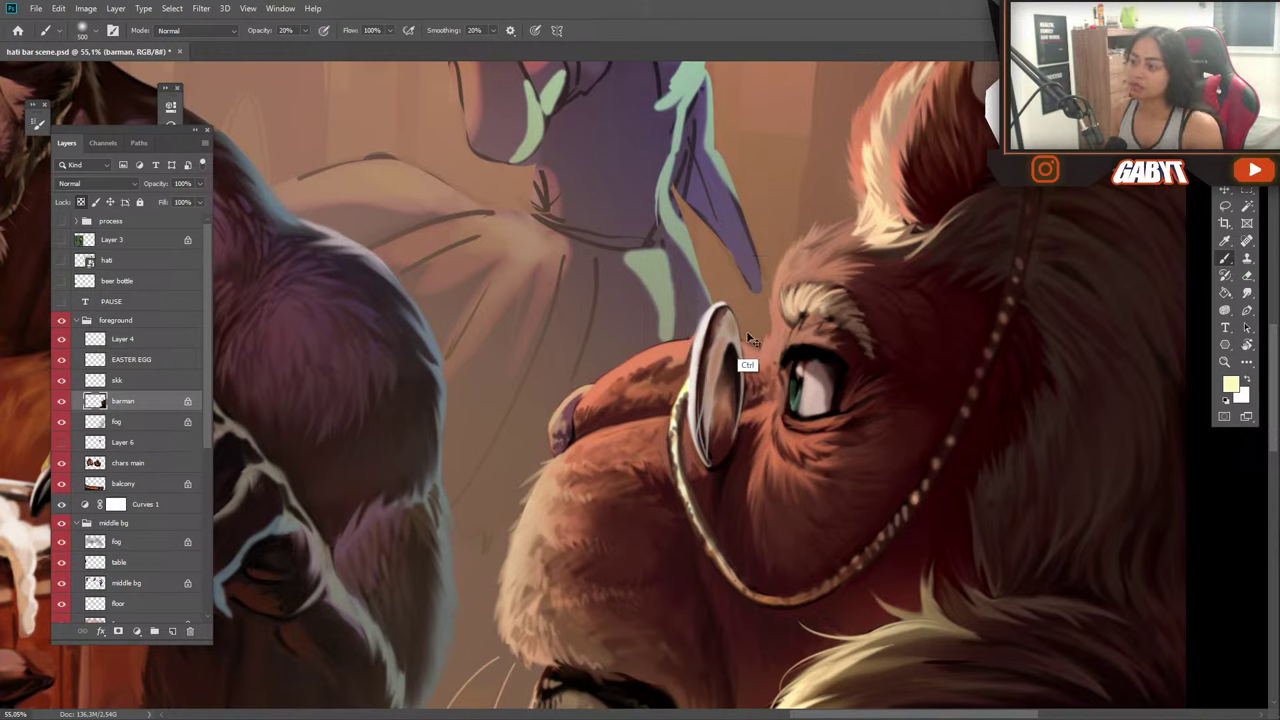
Sample the snout's salmon tone for a 150 px brush and lock the barman layer's transparent pixels.
{"action": "left_click", "coordinate": [676, 348], "text": "alt"}
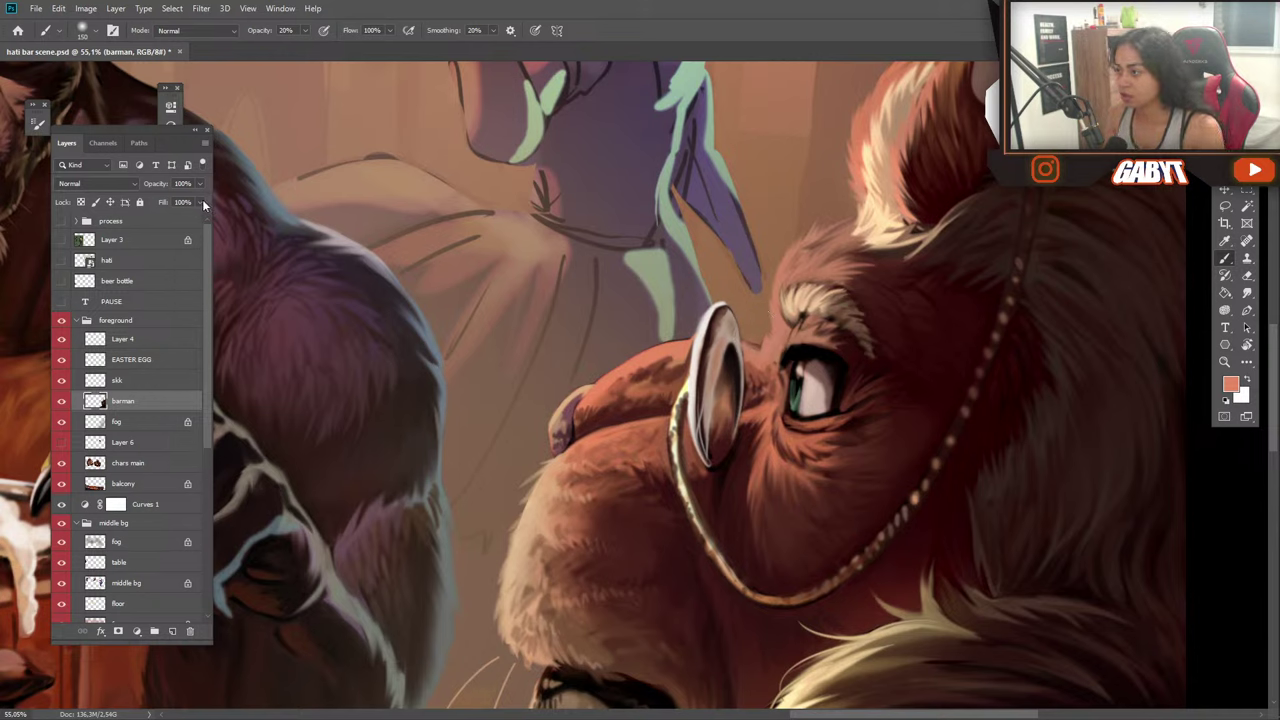
{"action": "left_click", "coordinate": [82, 202]}
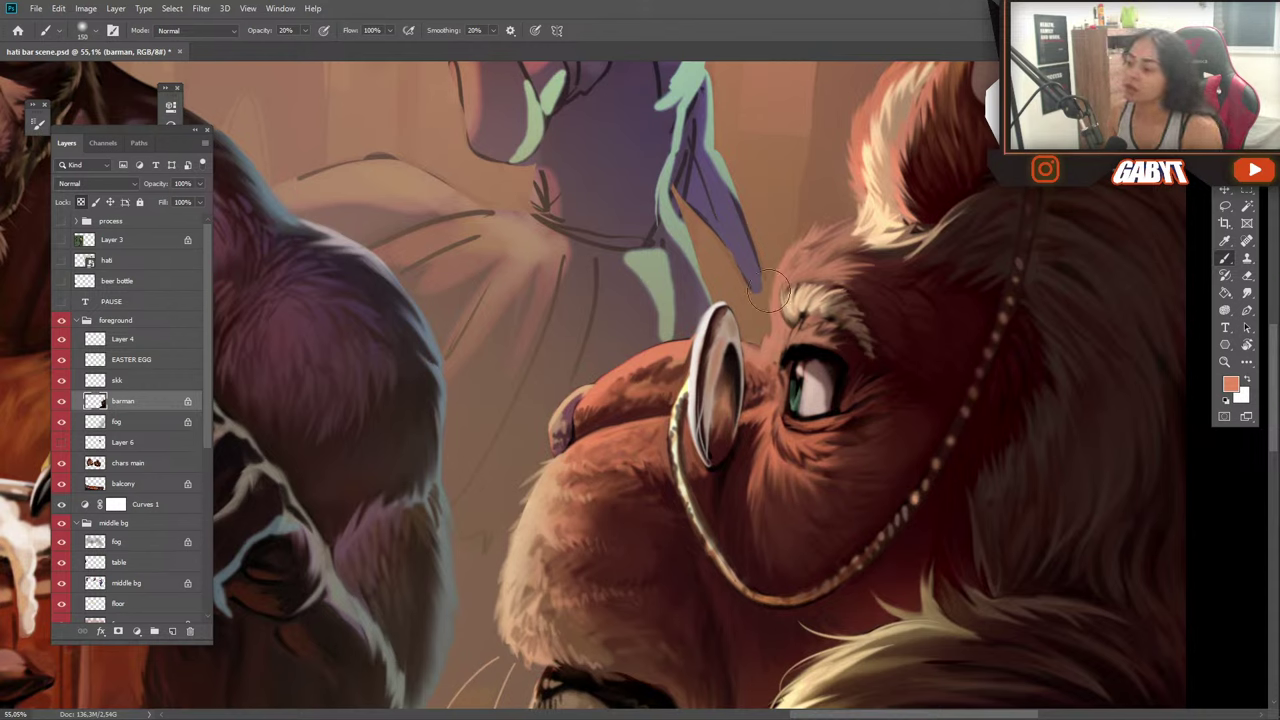
{"action": "scroll", "coordinate": [729, 394], "scroll_direction": "down", "scroll_amount": 5}
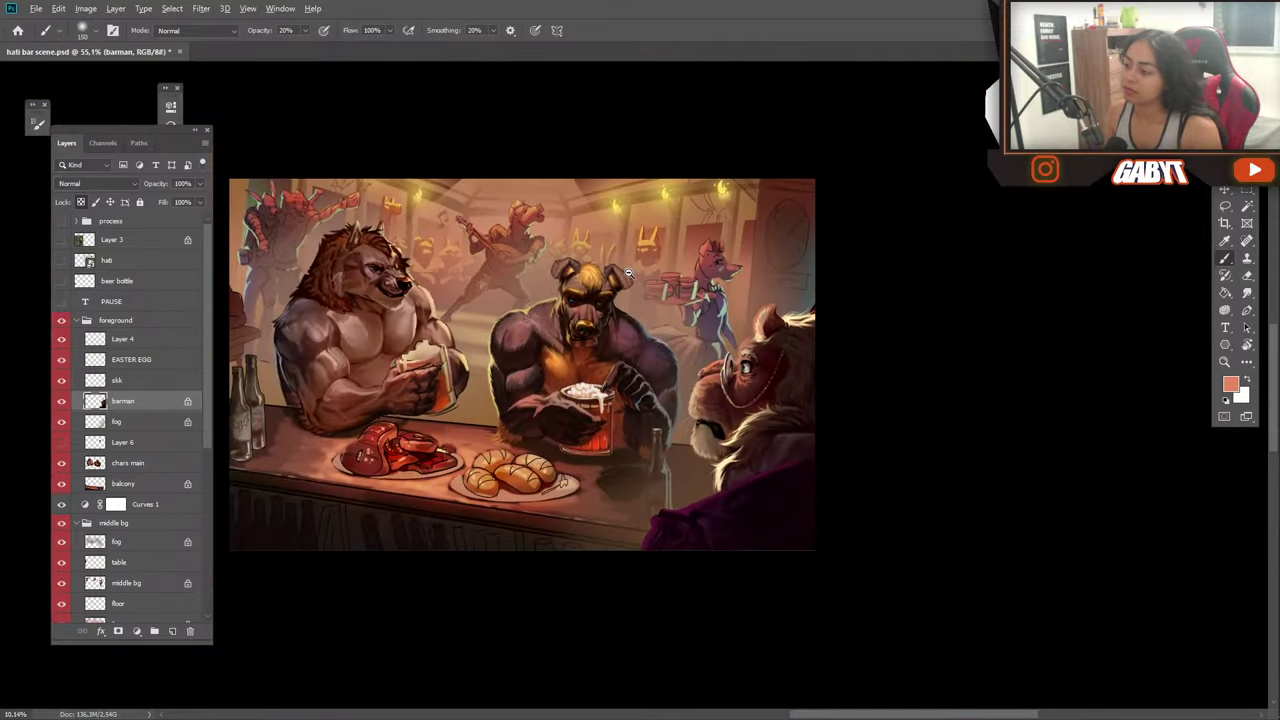
{"action": "scroll", "coordinate": [628, 272], "scroll_direction": "up", "scroll_amount": 3}
{"action": "scroll", "coordinate": [676, 348], "scroll_direction": "up", "scroll_amount": 2}
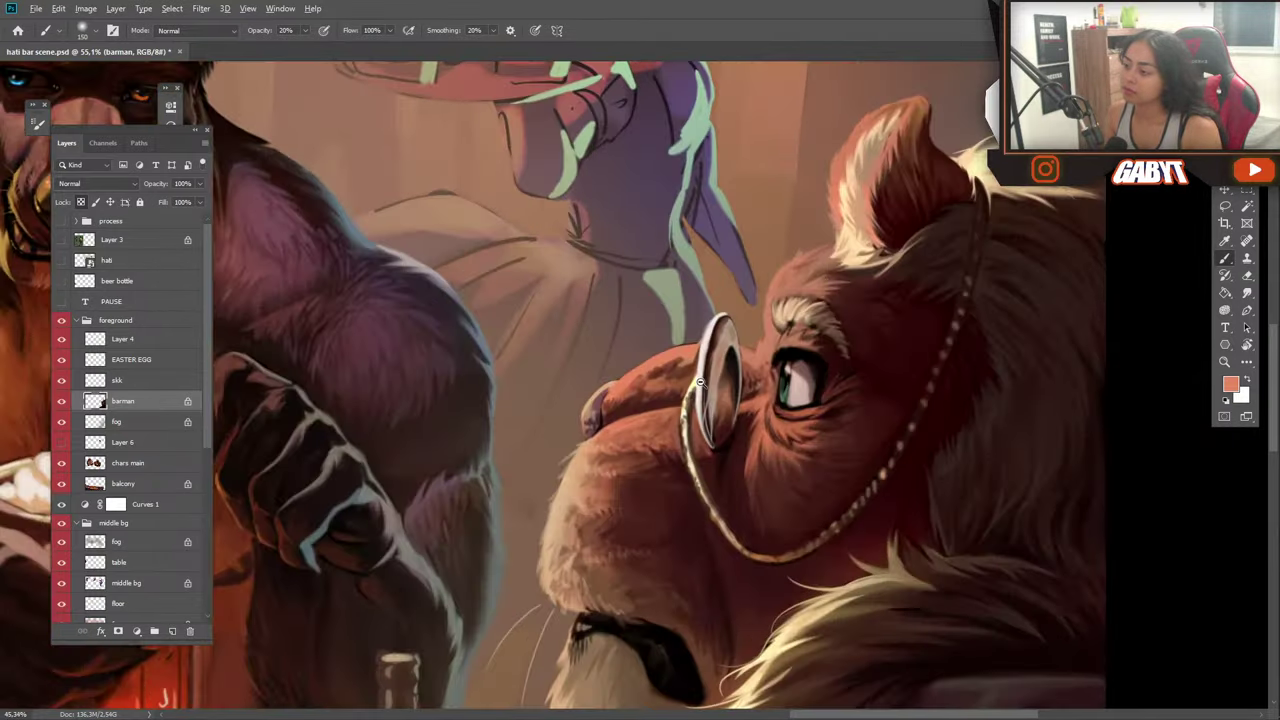
{"action": "scroll", "coordinate": [700, 381], "scroll_direction": "down", "scroll_amount": 1}
{"action": "scroll", "coordinate": [695, 381], "scroll_direction": "down", "scroll_amount": 6}
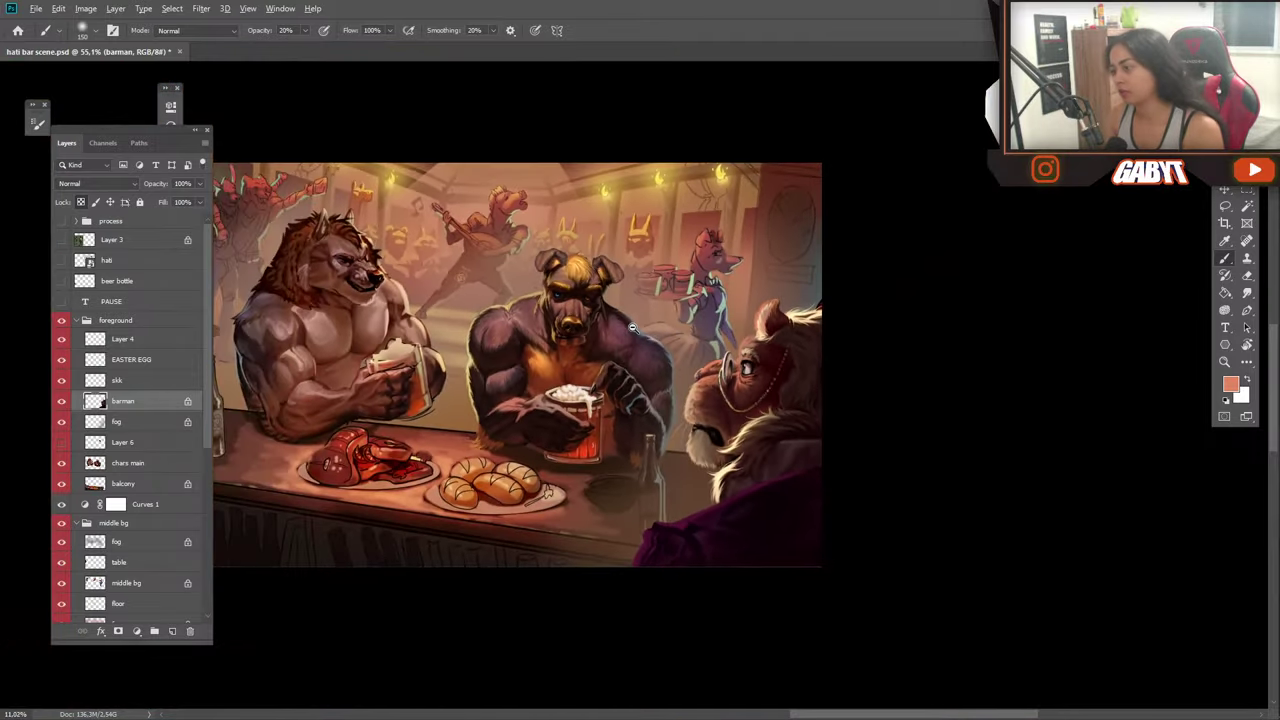
Shade the grey area below the barman's mane with its sampled dark brown, using a 600 px brush at 50% opacity.
{"action": "scroll", "coordinate": [632, 327], "scroll_direction": "up", "scroll_amount": 2}
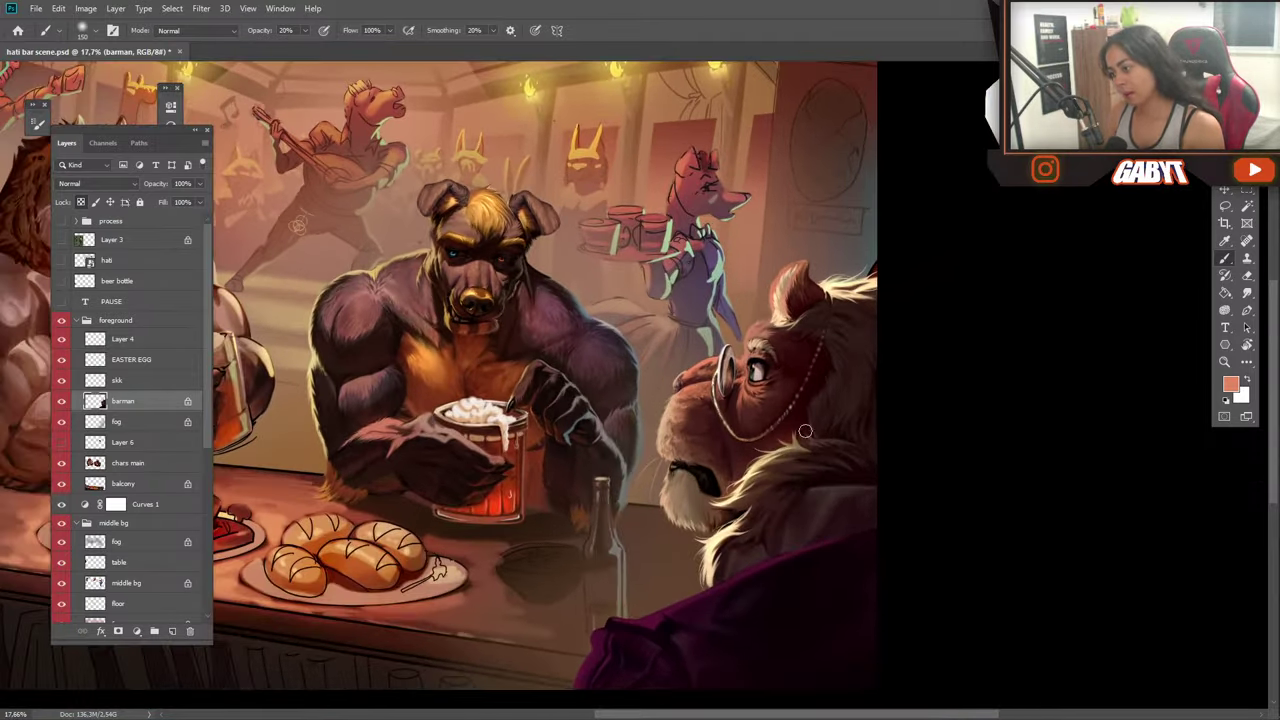
{"action": "left_click", "coordinate": [818, 512], "text": "alt"}
{"action": "key", "text": "bracketright"}
{"action": "key", "text": "bracketright"}
{"action": "key", "text": "bracketright"}
{"action": "key", "text": "bracketright"}
{"action": "key", "text": "bracketright"}
{"action": "key", "text": "bracketright"}
{"action": "key", "text": "bracketright"}
{"action": "key", "text": "bracketright"}
{"action": "key", "text": "bracketright"}
{"action": "key", "text": "bracketright"}
{"action": "key", "text": "bracketright"}
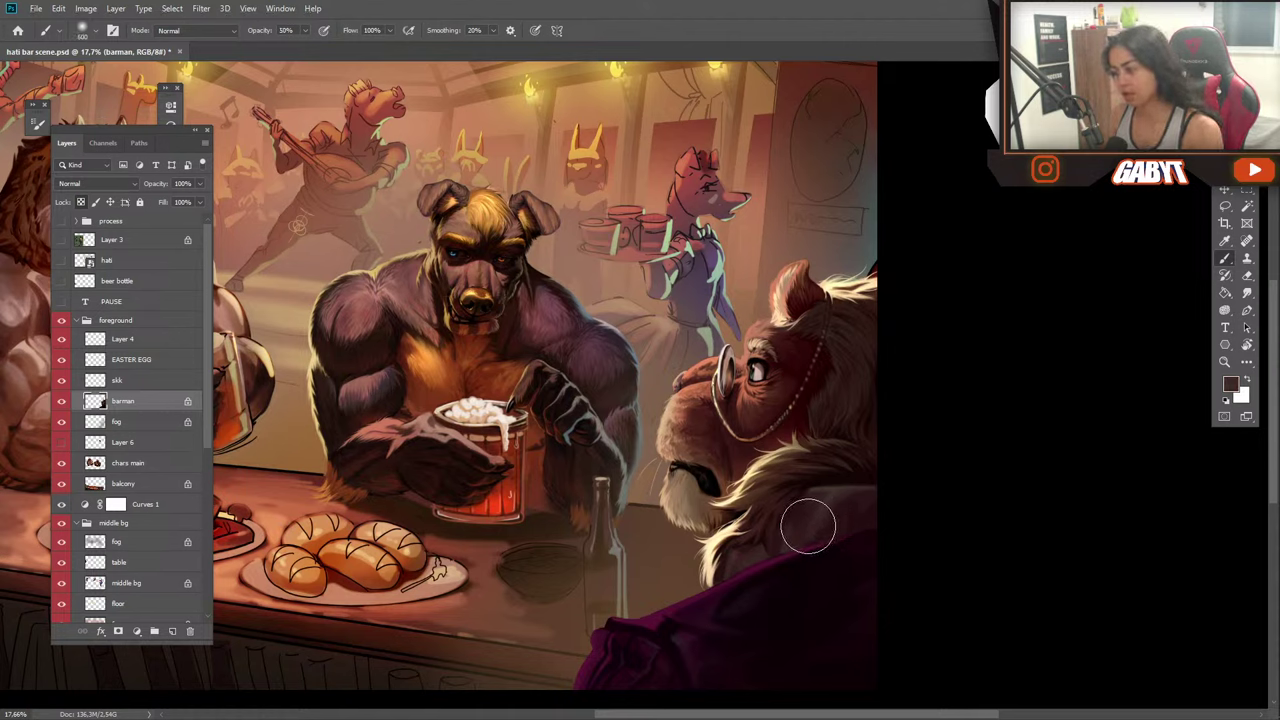
{"action": "key", "text": "5"}
{"action": "mouse_move", "coordinate": [830, 511]}
{"action": "left_mouse_down"}
{"action": "mouse_move", "coordinate": [809, 514]}
{"action": "mouse_move", "coordinate": [811, 535]}
{"action": "mouse_move", "coordinate": [750, 553]}
{"action": "left_mouse_up"}
{"action": "scroll", "coordinate": [745, 598], "scroll_direction": "down", "scroll_amount": 6}
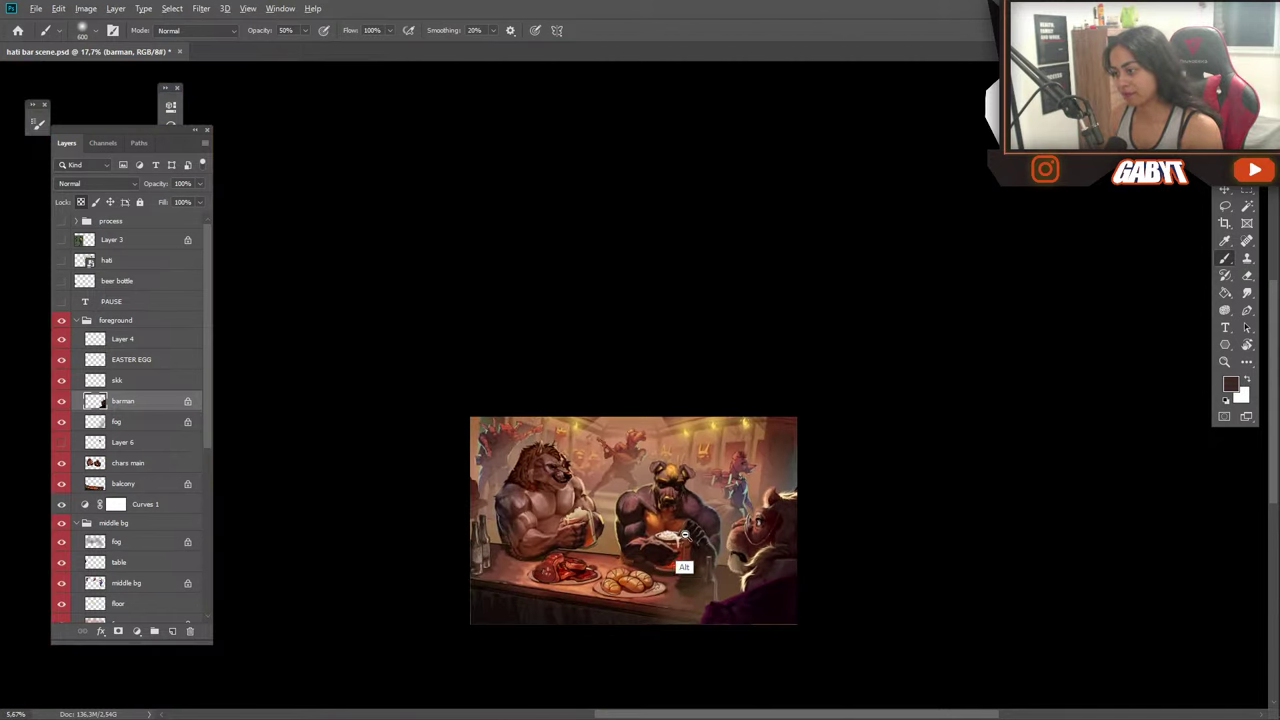
{"action": "scroll", "coordinate": [683, 535], "scroll_direction": "up", "scroll_amount": 5}
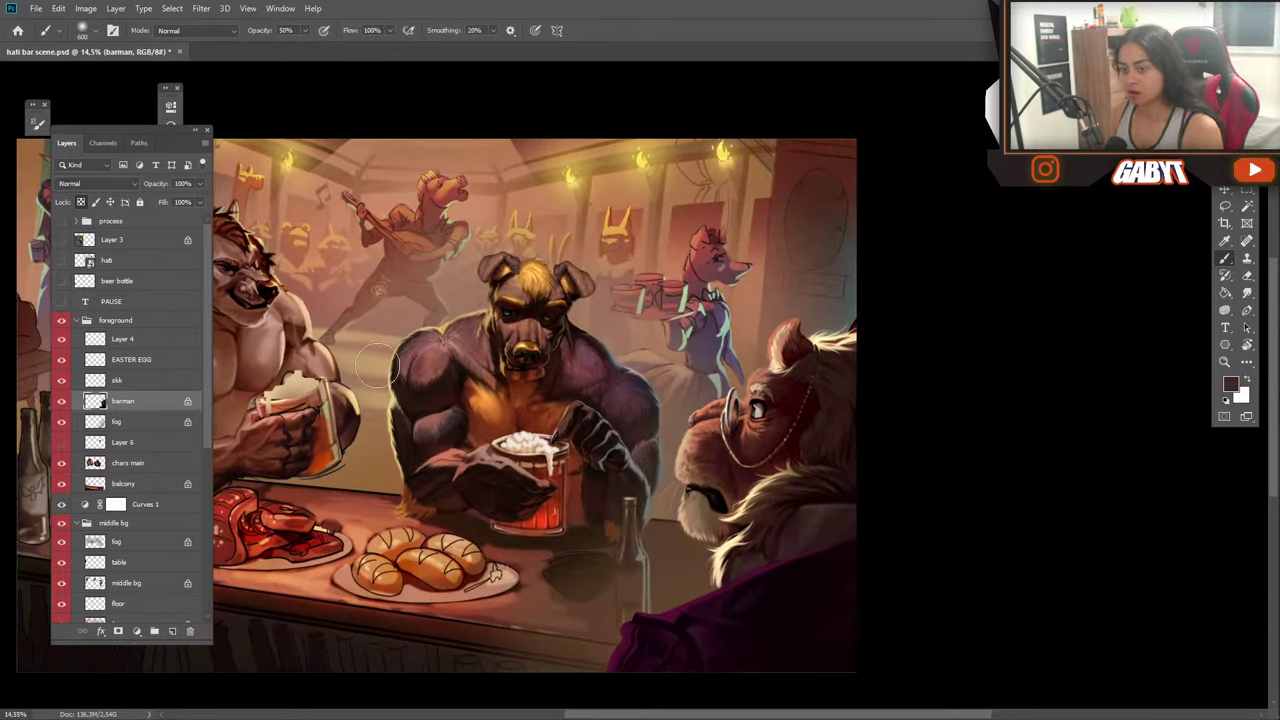
Brighten the upper edge of the barman's purple garment with a sampled muted red, using a Color Dodge brush at 100% opacity.
{"action": "left_click", "coordinate": [196, 30]}
{"action": "left_click", "coordinate": [176, 173]}
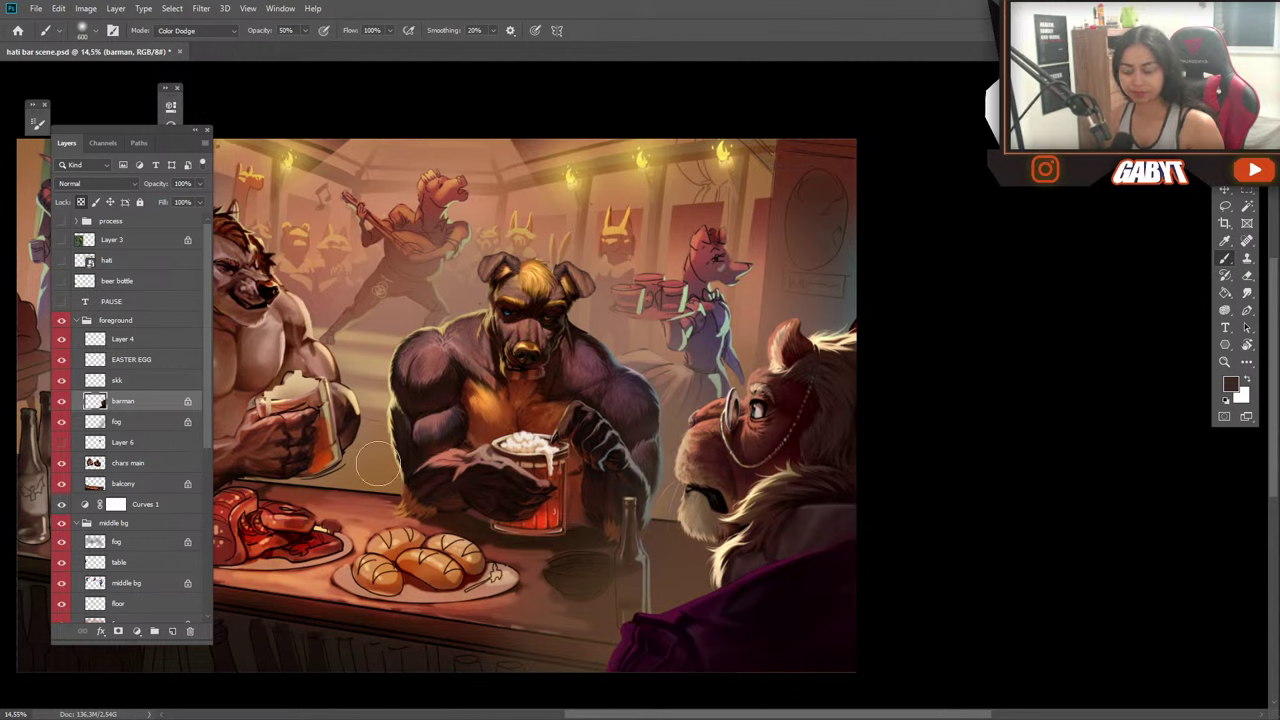
{"action": "left_click", "coordinate": [640, 650], "text": "alt"}
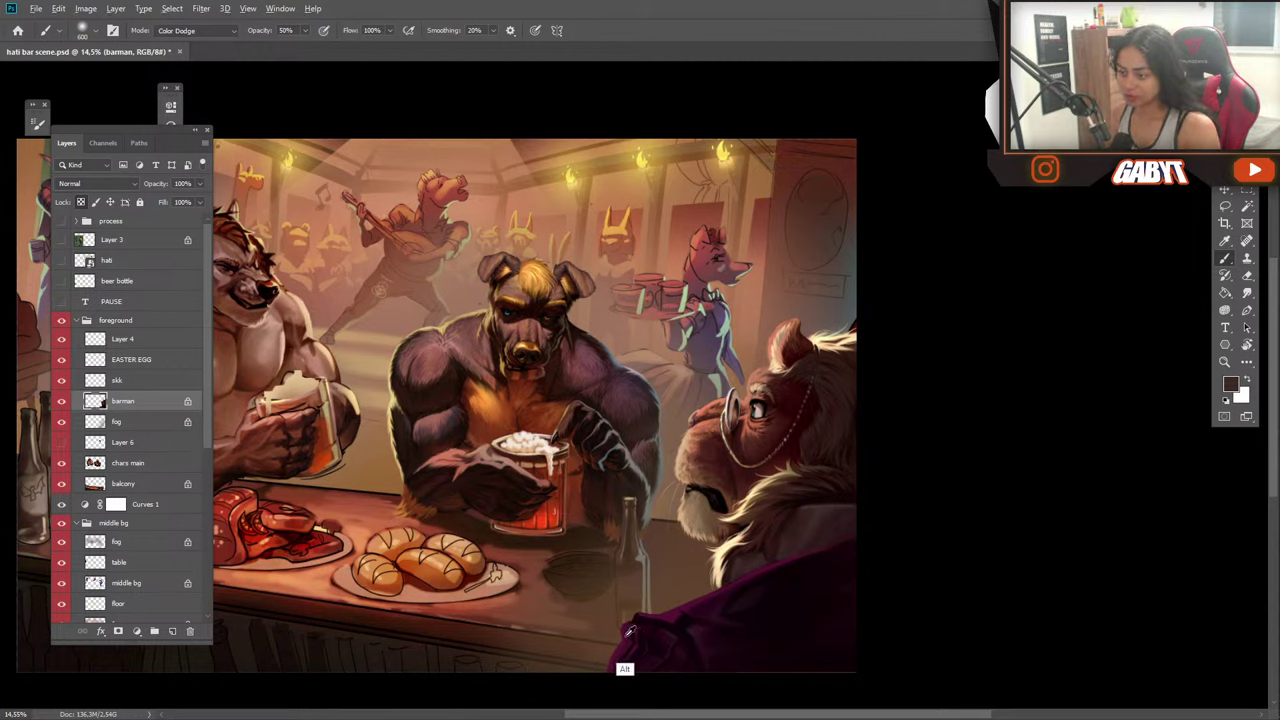
{"action": "left_click", "coordinate": [712, 245], "text": "alt"}
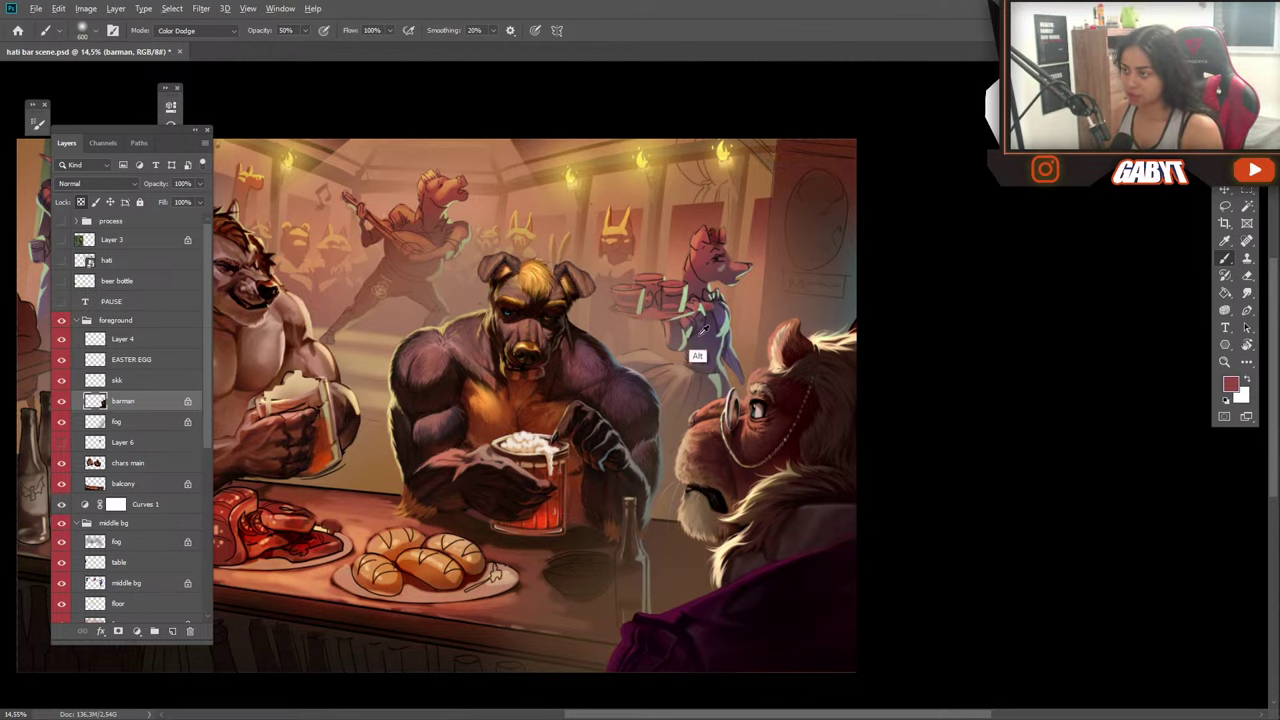
{"action": "key", "text": "0"}
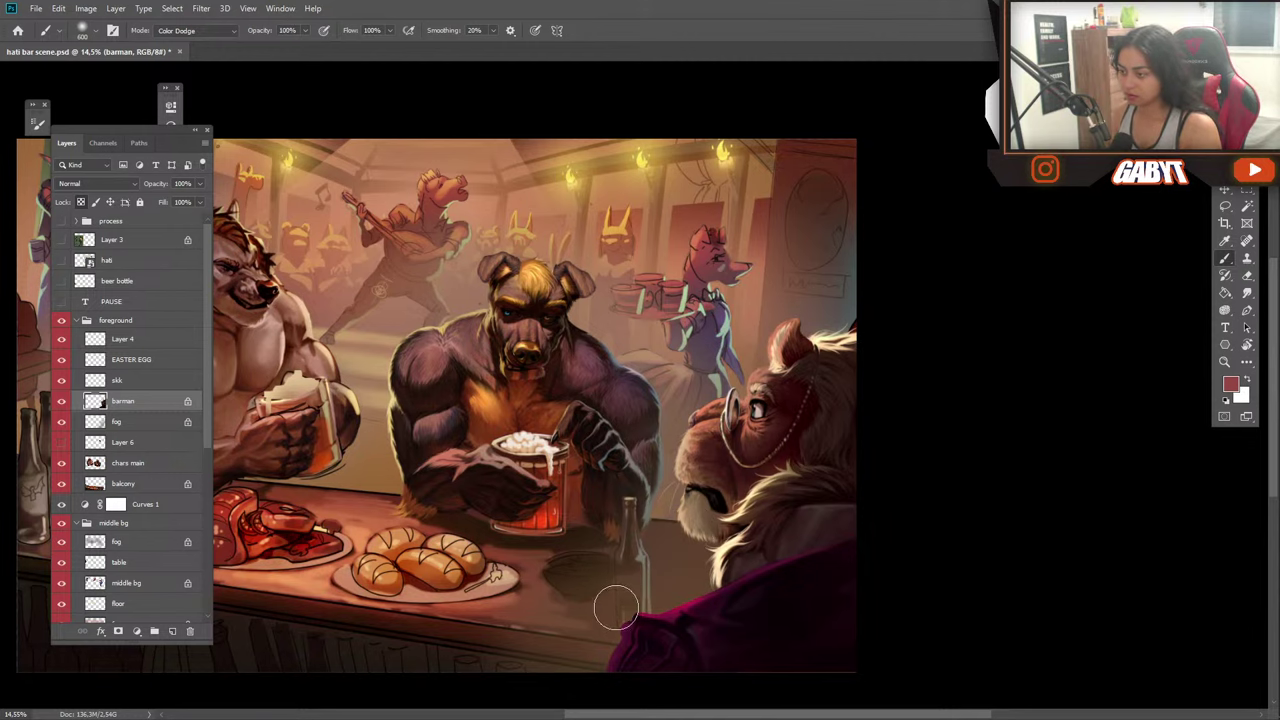
{"action": "scroll", "coordinate": [572, 596], "scroll_direction": "down", "scroll_amount": 5, "text": "alt"}
{"action": "scroll", "coordinate": [572, 596], "scroll_direction": "down", "scroll_amount": 1, "text": "alt"}
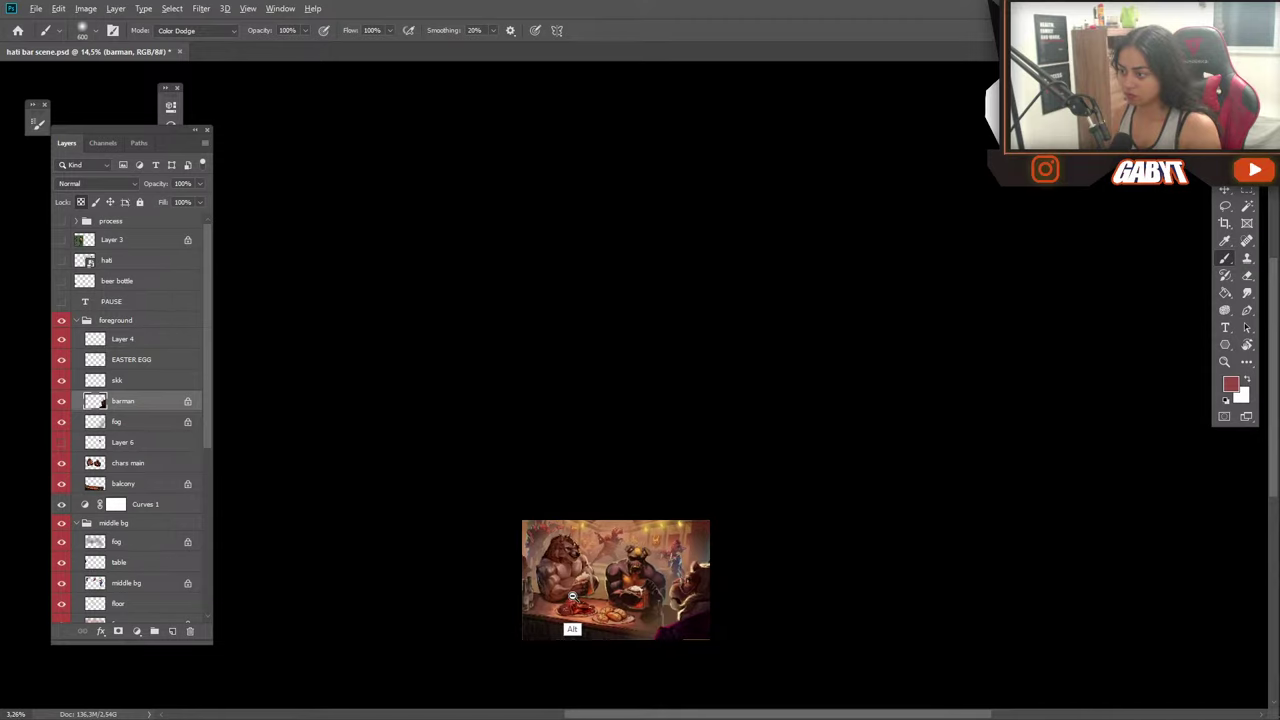
{"action": "scroll", "coordinate": [572, 596], "scroll_direction": "up", "scroll_amount": 8, "text": "alt"}
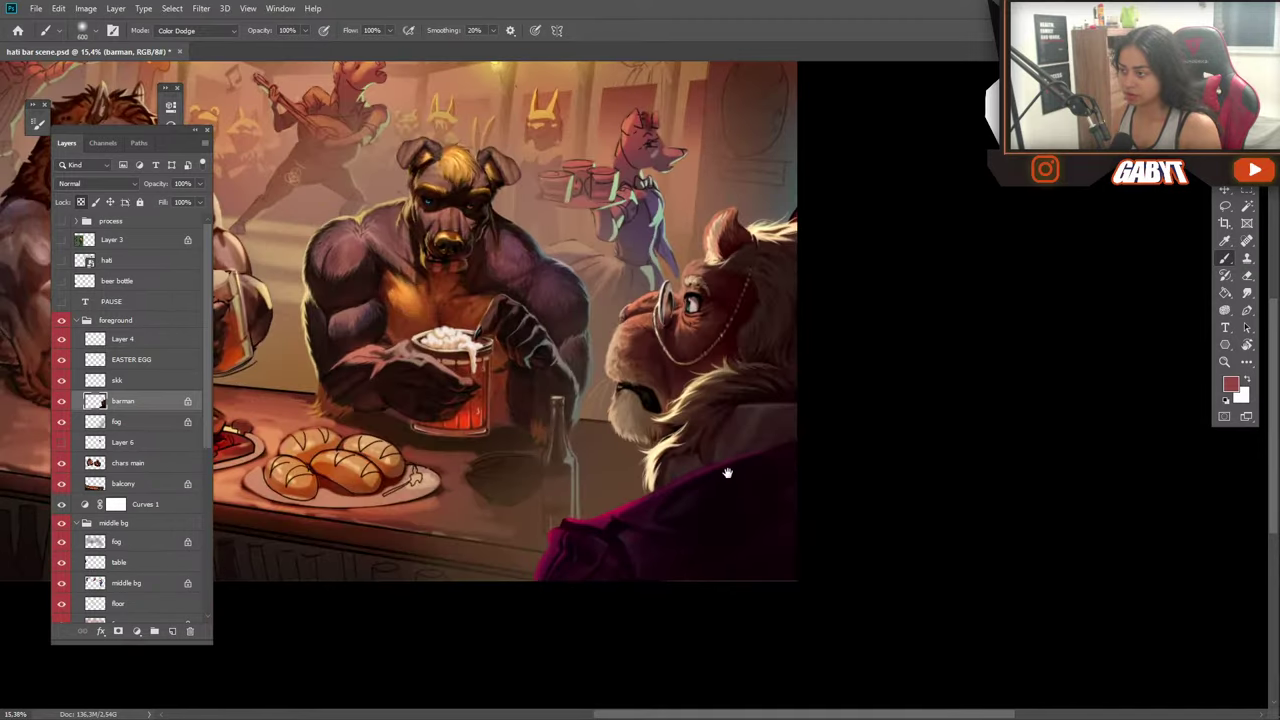
{"action": "scroll", "coordinate": [778, 453], "scroll_direction": "down", "scroll_amount": 3, "text": "alt"}
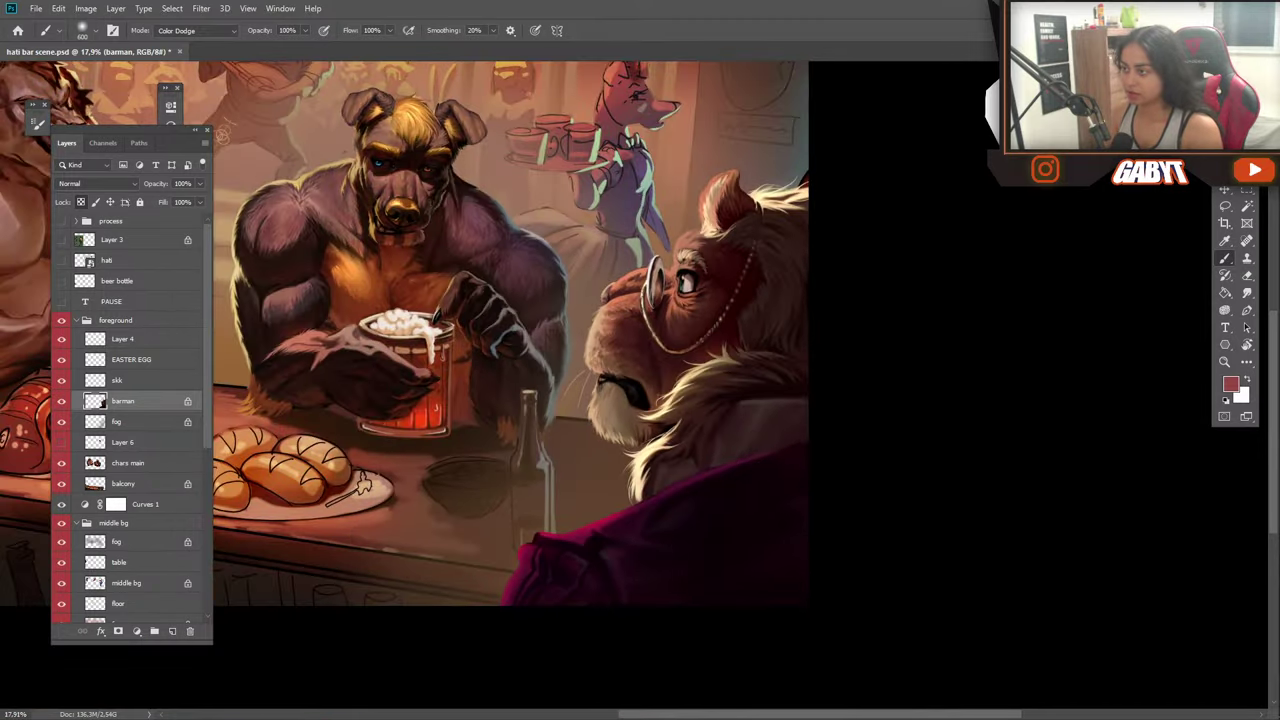
Save the hati bar scene.psd document and review the painted barman up close.
{"action": "key", "text": "ctrl+s"}
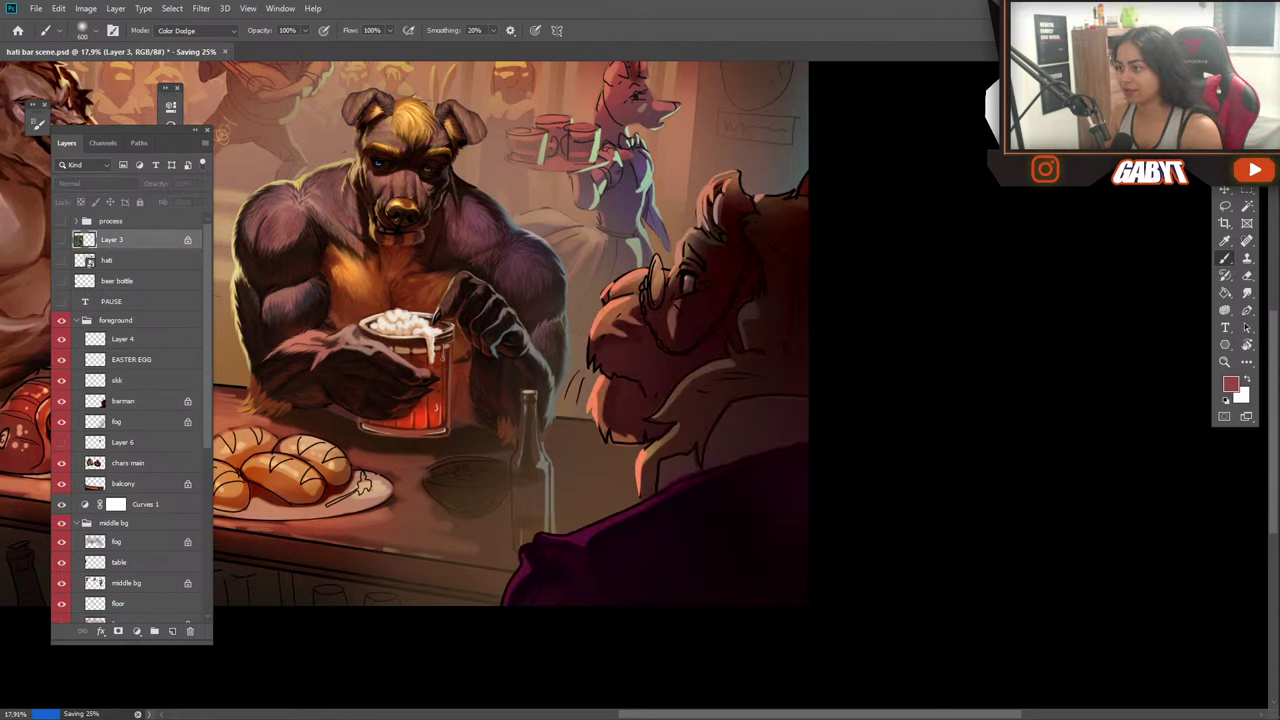
{"action": "key", "text": "ctrl+alt+z"}
{"action": "key", "text": "ctrl+alt+z"}
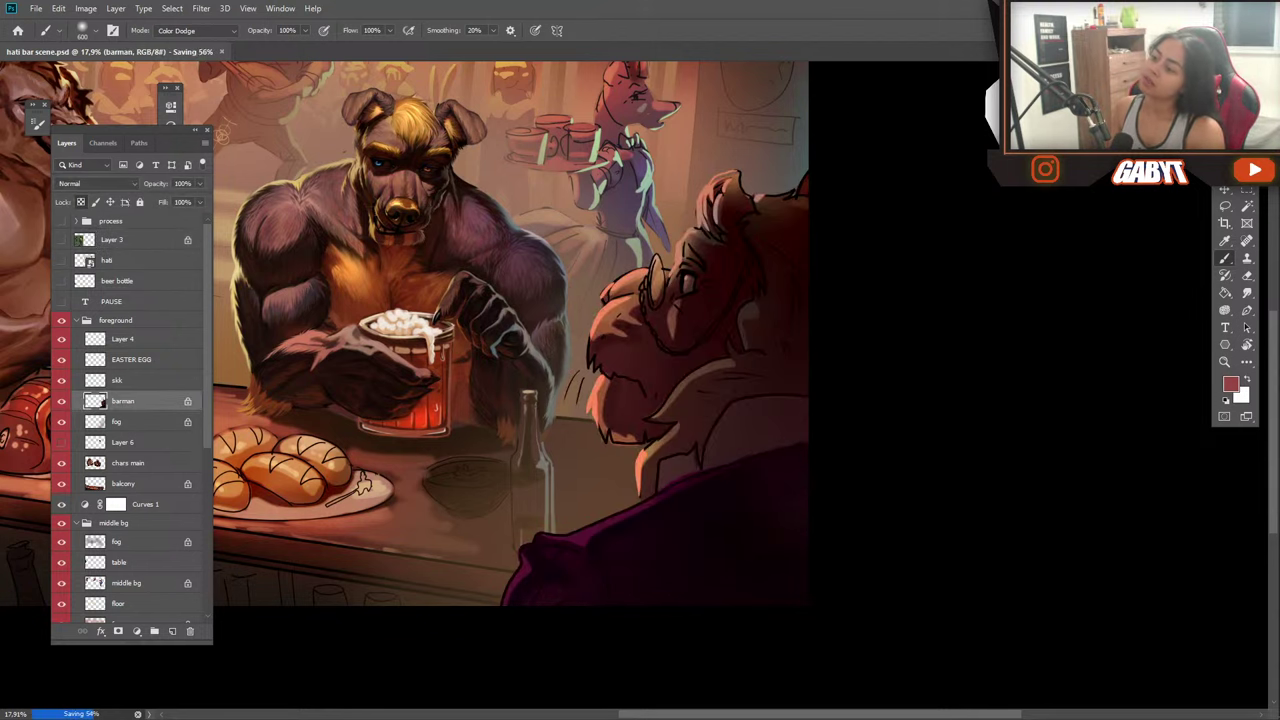
{"action": "key", "text": "ctrl+alt+z"}
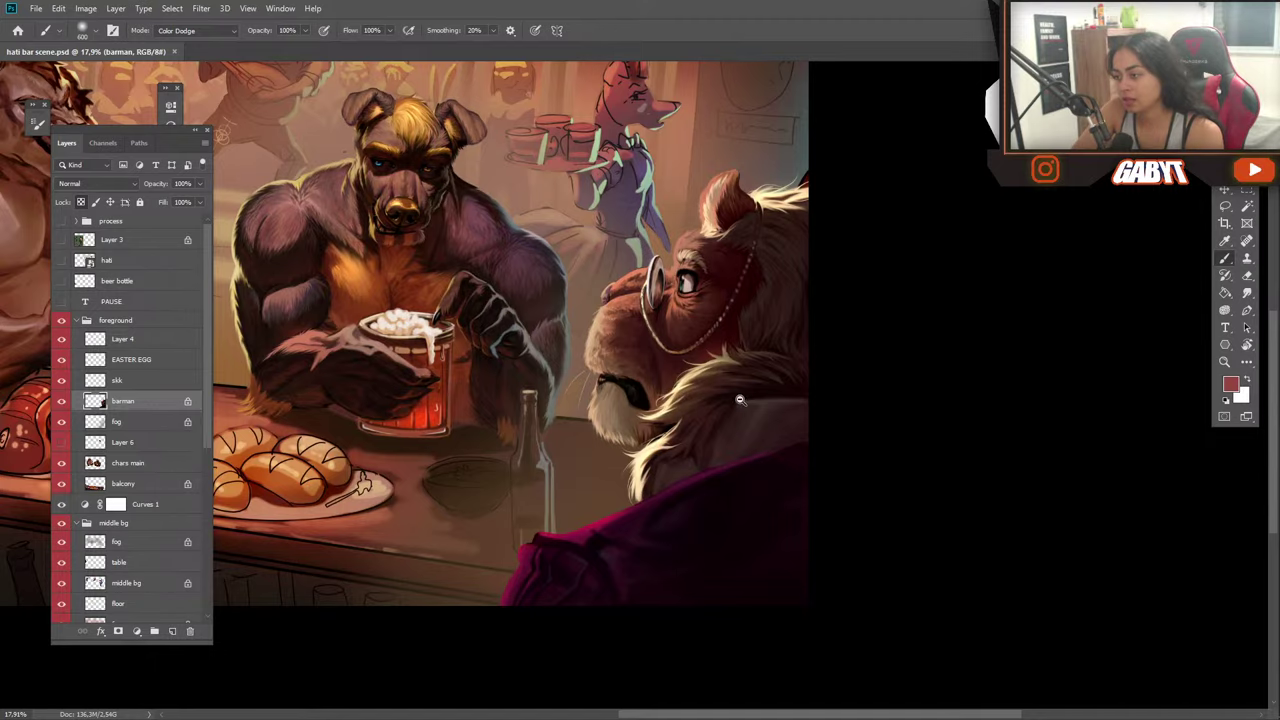
{"action": "left_click_drag", "start_coordinate": [740, 400], "coordinate": [749, 366]}
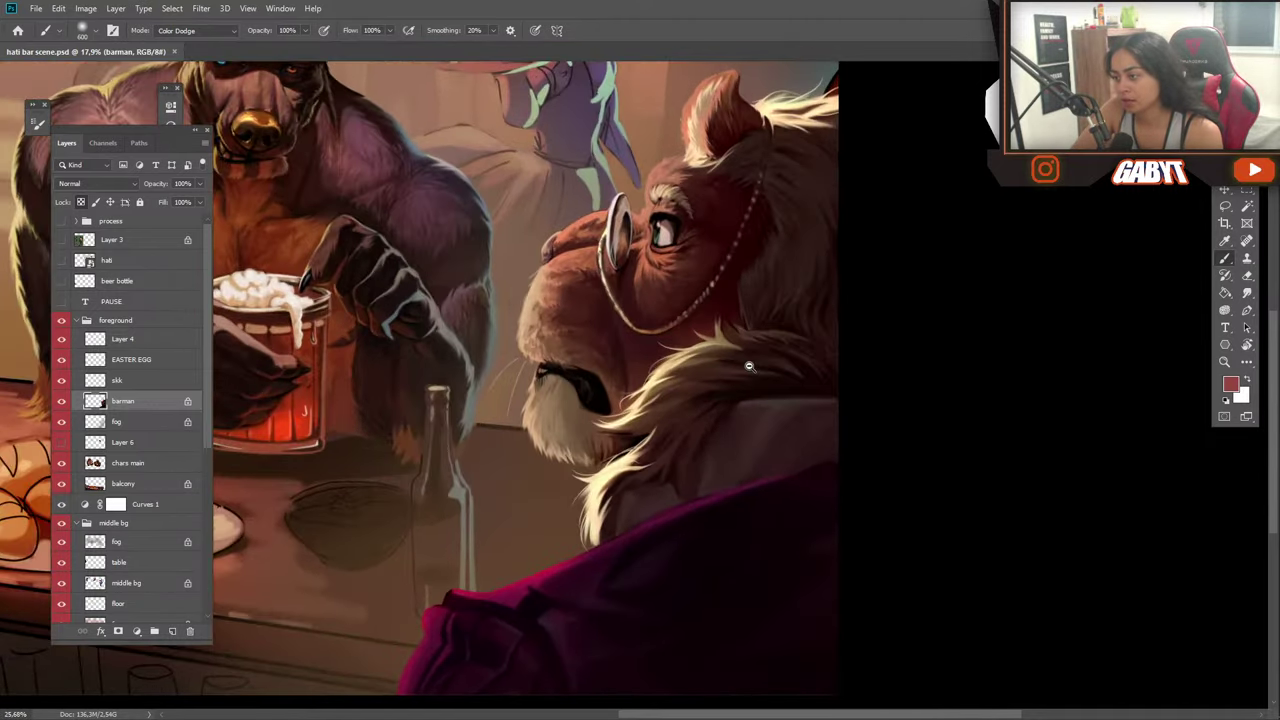
{"action": "left_click_drag", "start_coordinate": [568, 320], "coordinate": [674, 310]}
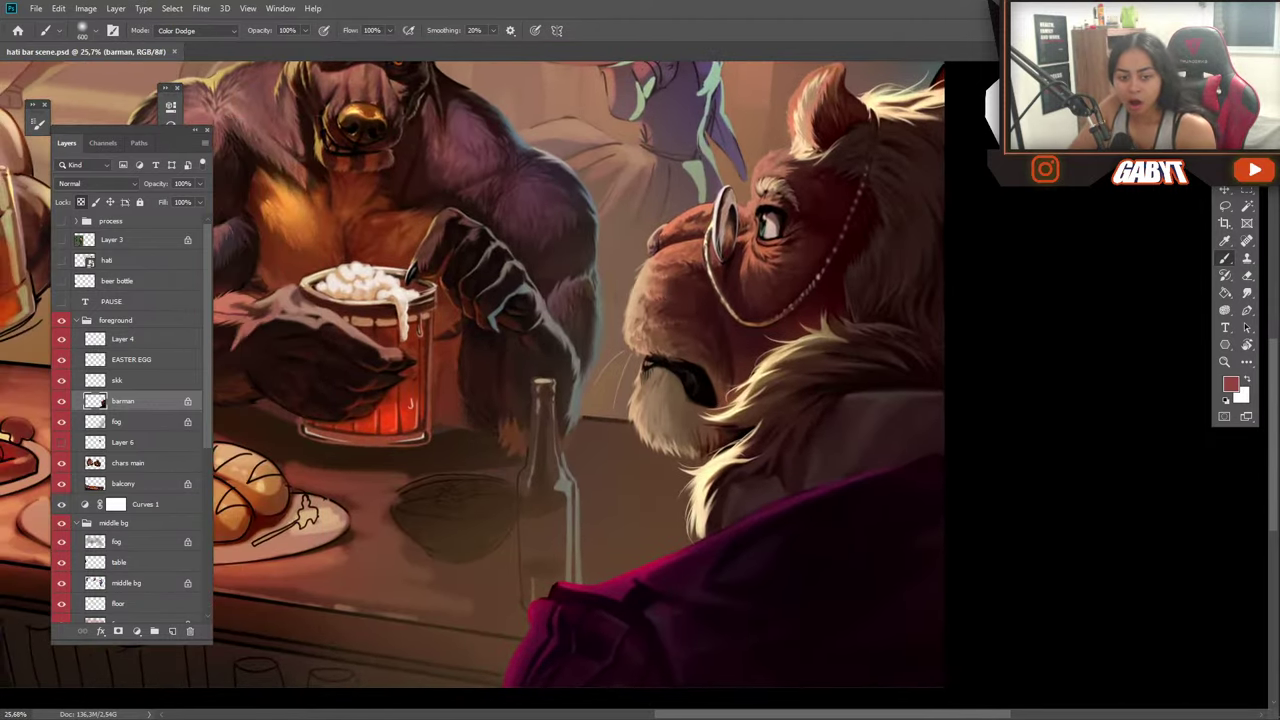
Switch to Streamlabs Desktop and stop the recording.
{"action": "key", "text": "alt+Tab"}
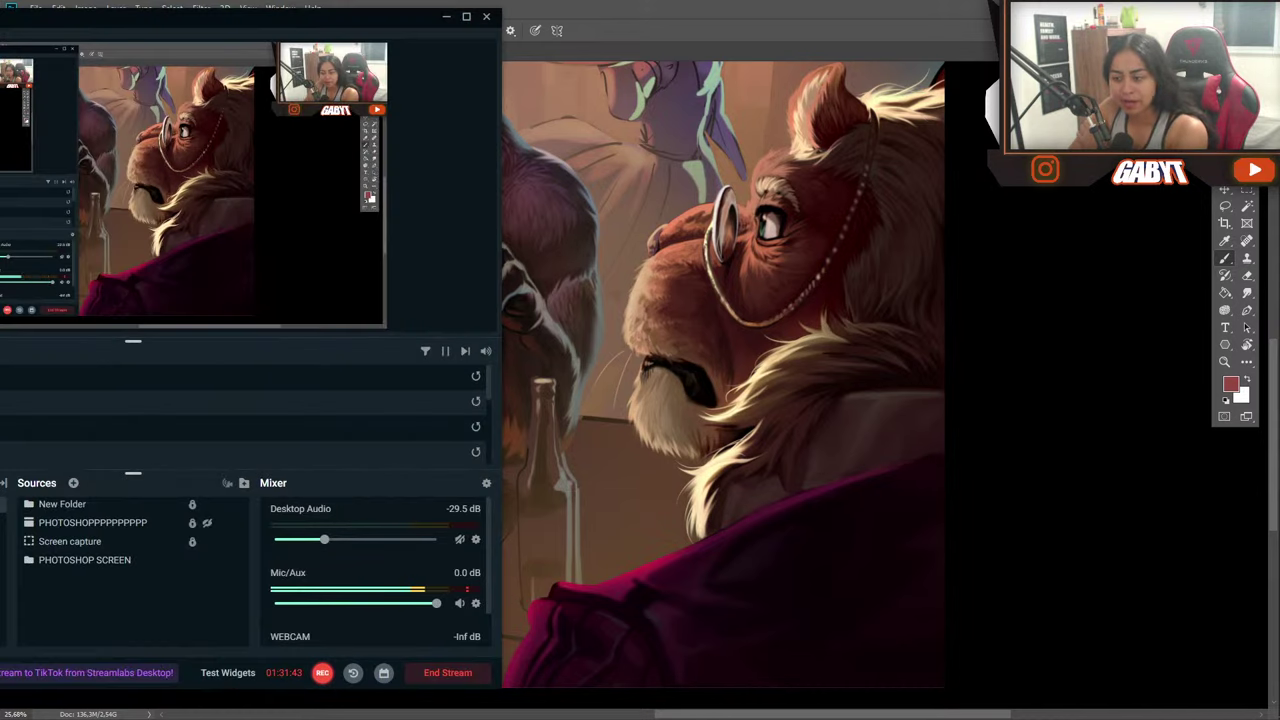
{"action": "left_click", "coordinate": [323, 674]}
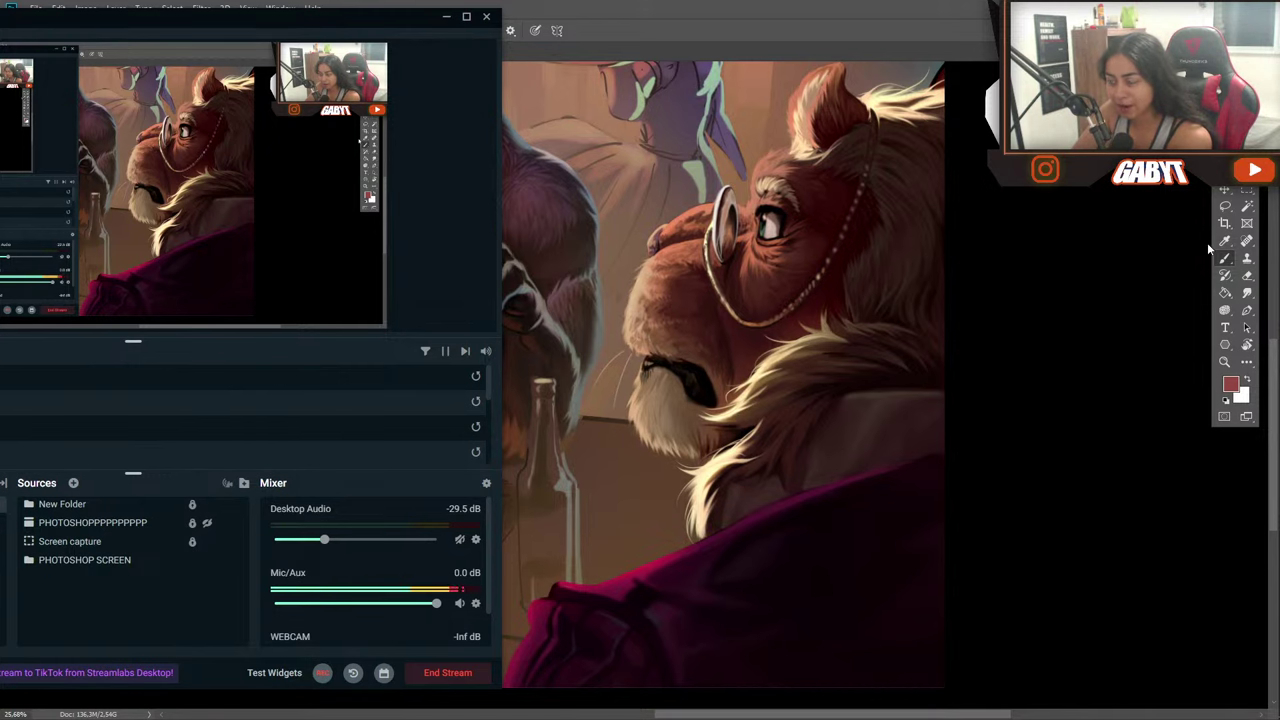
Bring up the browser window with the Trello board PROCESS HERE and move it off this screen.
{"action": "mouse_move", "coordinate": [1277, 240]}
{"action": "left_click", "coordinate": [1259, 170]}
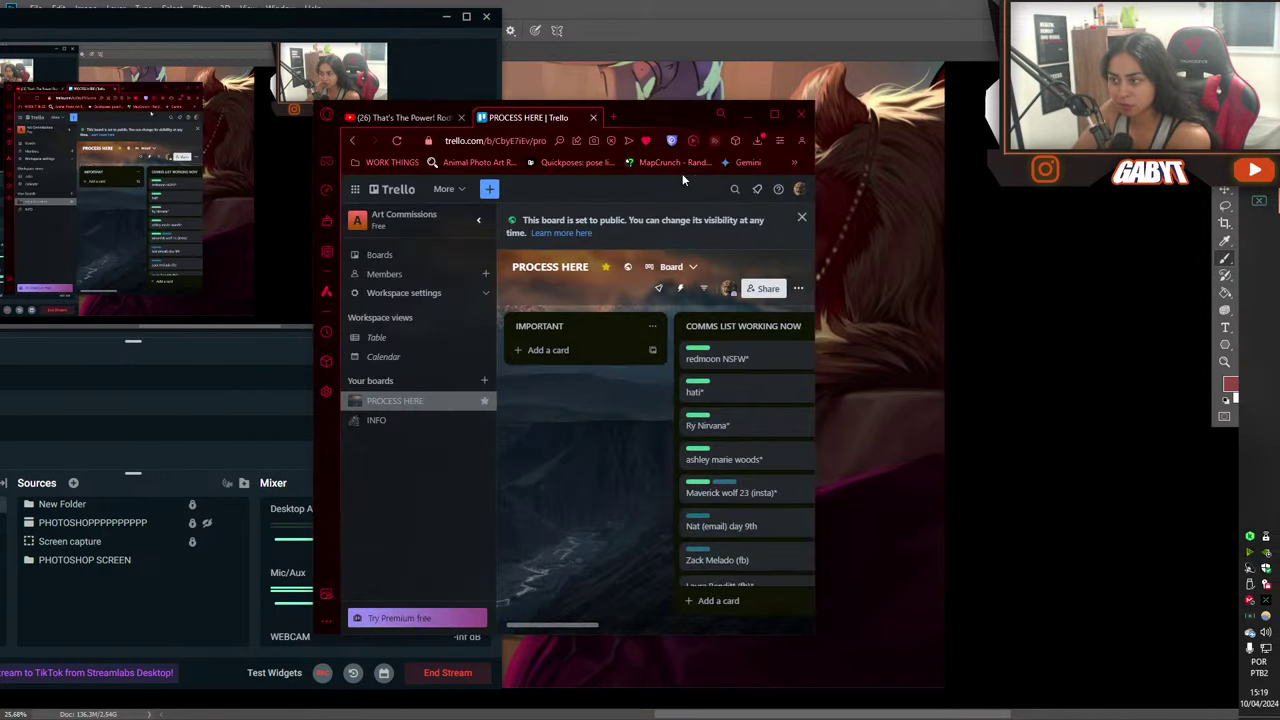
{"action": "left_click_drag", "start_coordinate": [660, 117], "coordinate": [2, 430]}
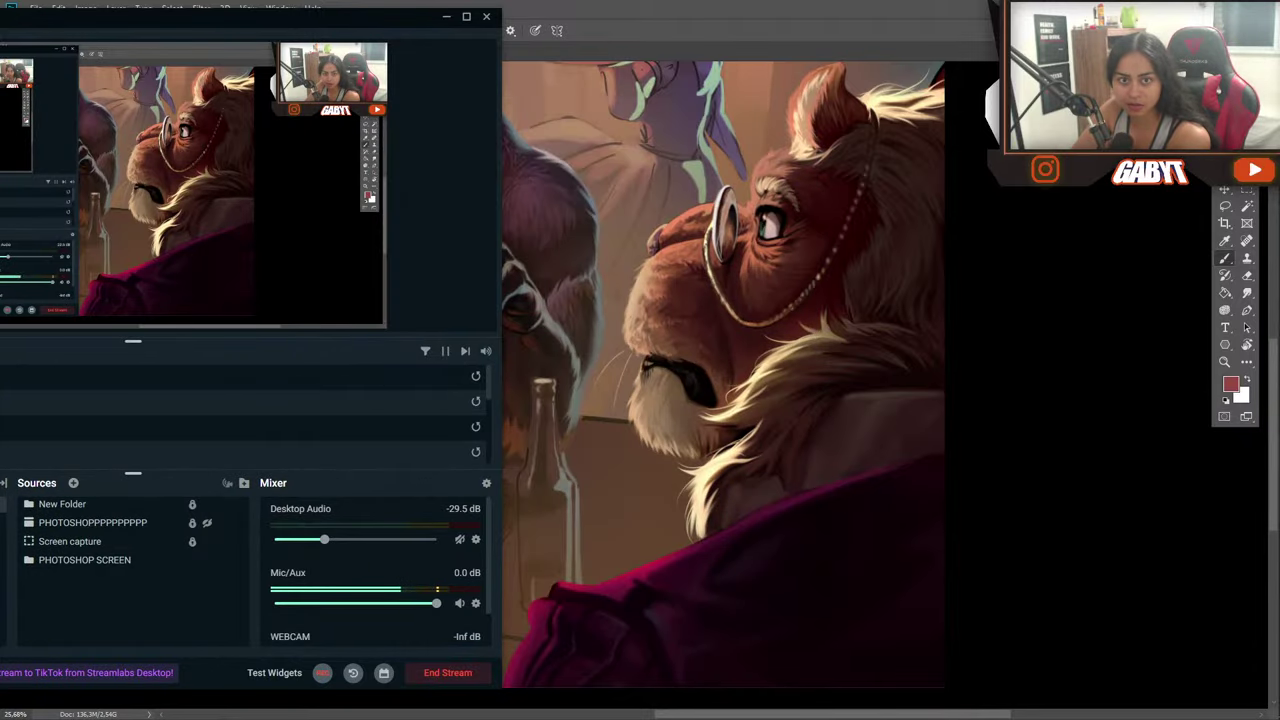